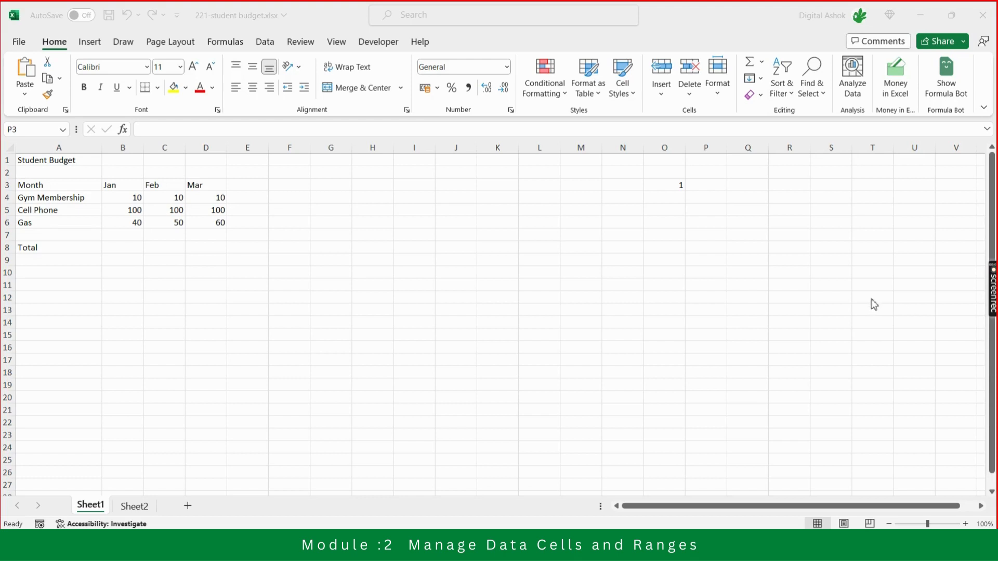
Enter the topic "Paste Special" in cell P3, beside the number 1.
{"action": "left_click", "coordinate": [704, 185]}
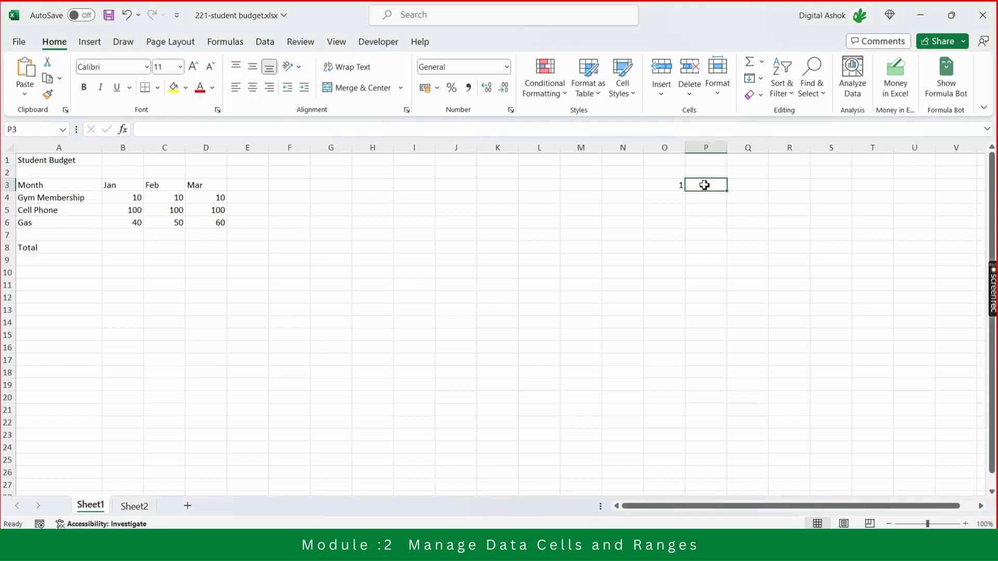
{"action": "type", "text": "Paste"}
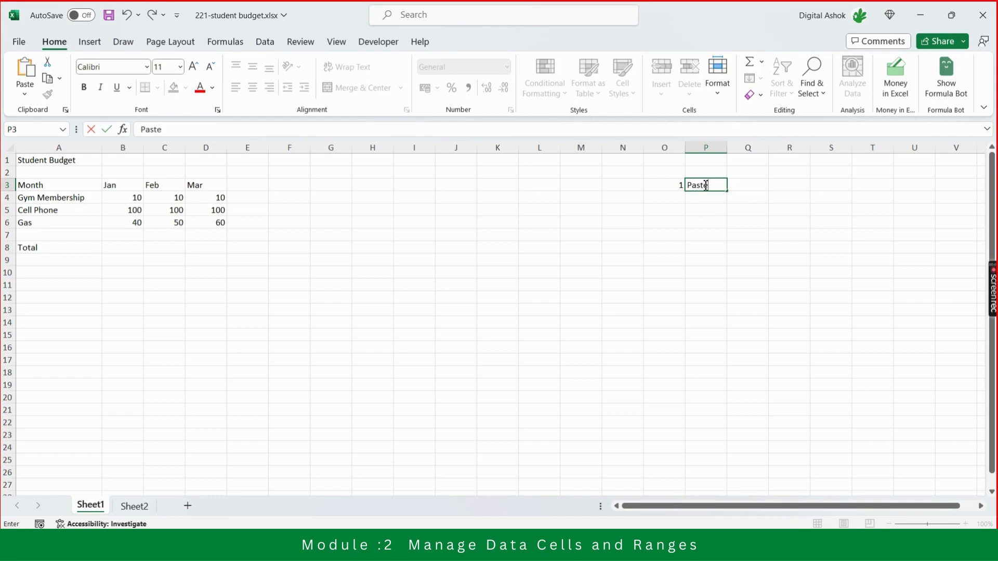
{"action": "type", "text": " Special"}
{"action": "key", "text": "Return"}
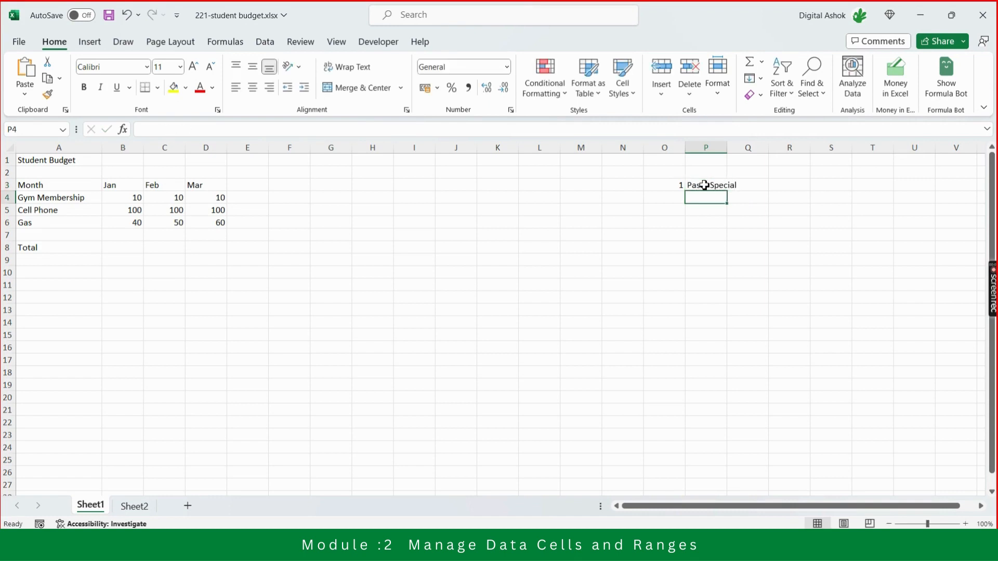
Add topic number 2 in O4, check the exam objectives PDF, and enter "Auto Fill" in P4 of the workbook.
{"action": "key", "text": "Left"}
{"action": "type", "text": "2"}
{"action": "key", "text": "Tab"}
{"action": "key", "text": "alt+Tab"}
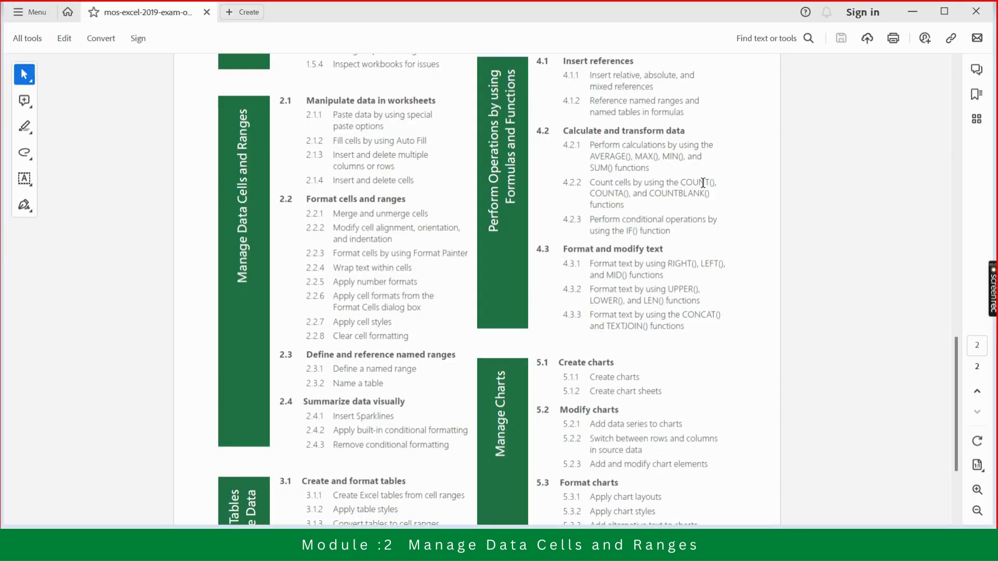
{"action": "key", "text": "alt+Tab"}
{"action": "type", "text": "A"}
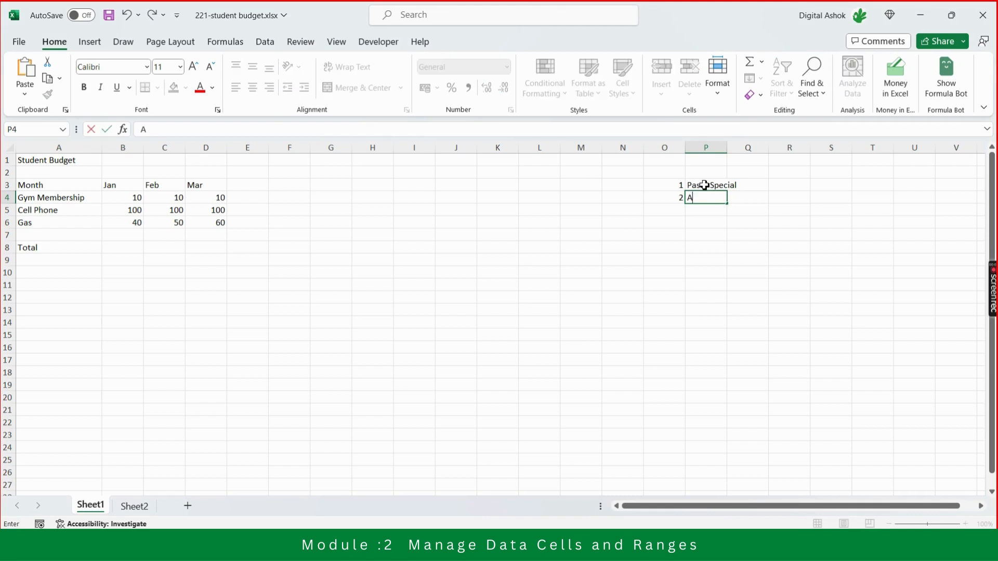
{"action": "type", "text": "uto Fill"}
{"action": "key", "text": "Return"}
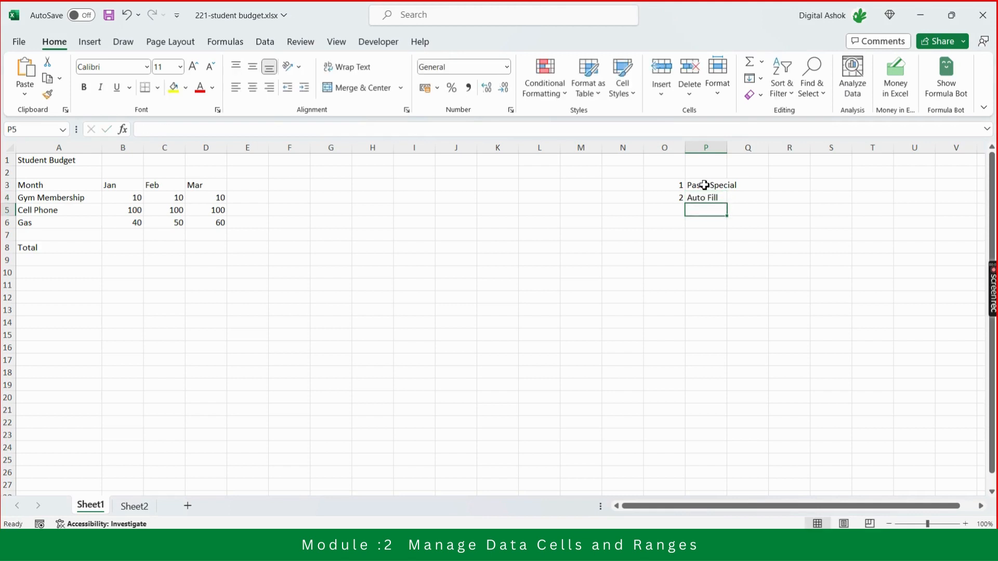
Add the topics "Delete rows/ columns" in P5 and "deletecells" in P6 of the topic list.
{"action": "type", "text": "Delete"}
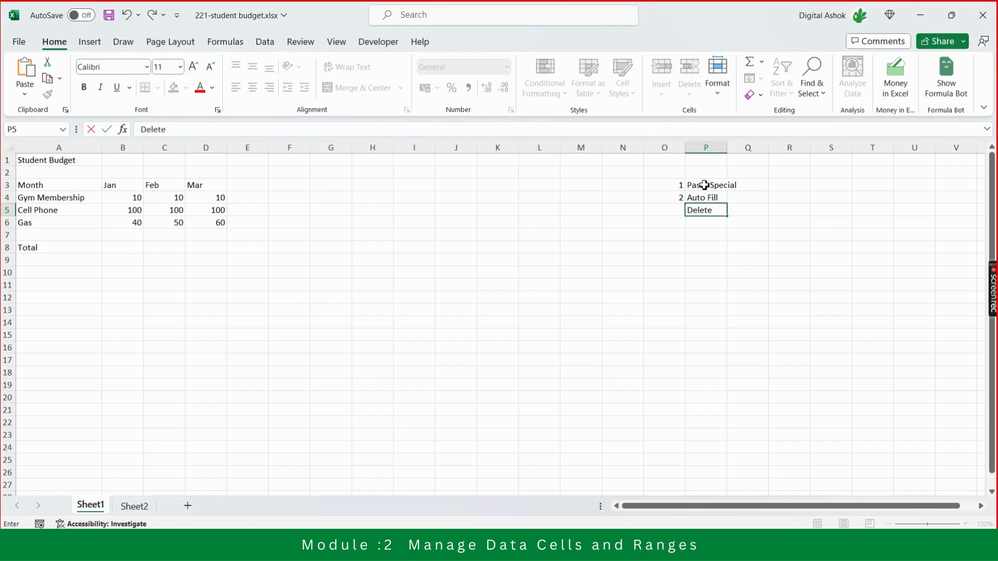
{"action": "type", "text": " rows/ columns"}
{"action": "key", "text": "Return"}
{"action": "type", "text": "delete"}
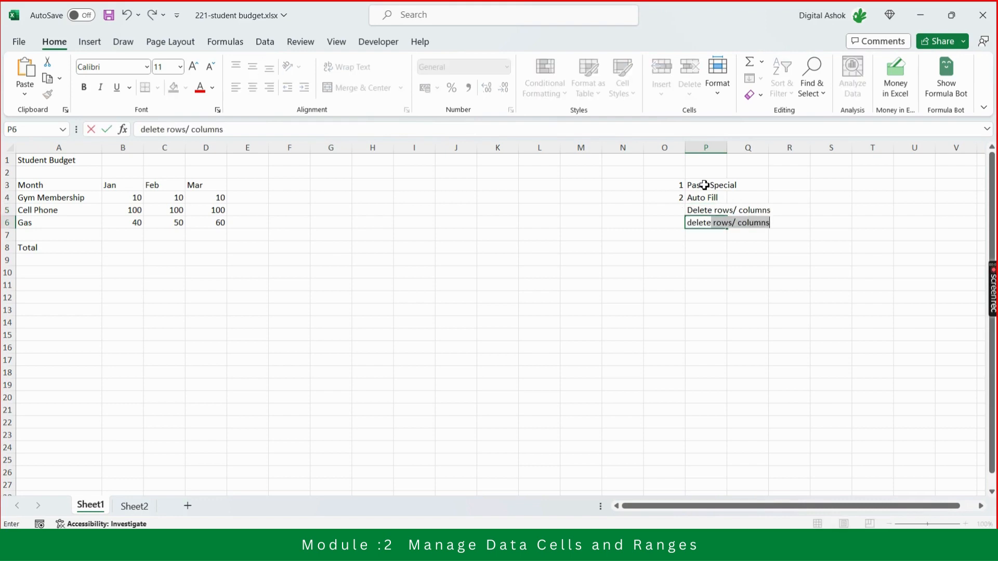
{"action": "type", "text": "cells"}
{"action": "key", "text": "Return"}
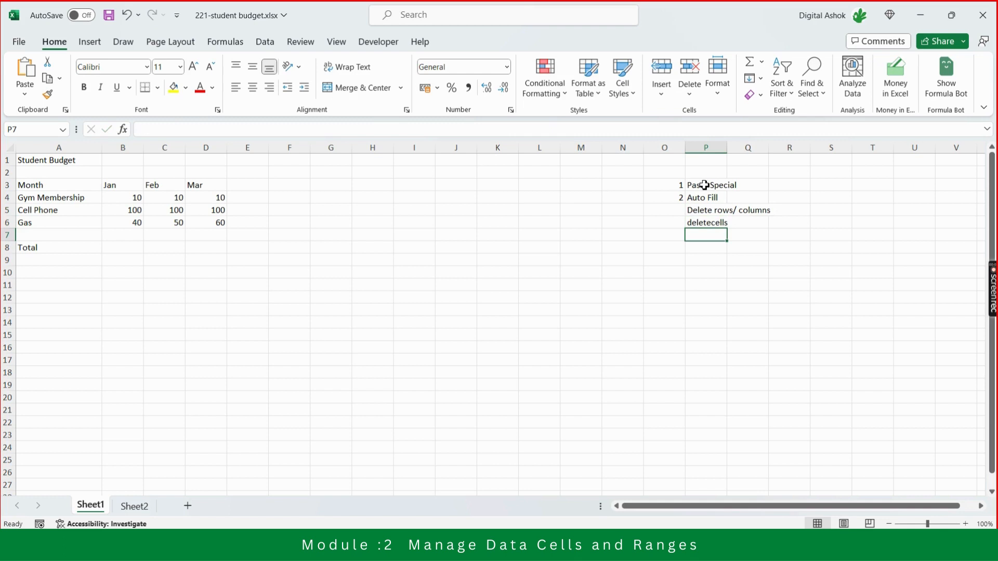
{"action": "key", "text": "Up"}
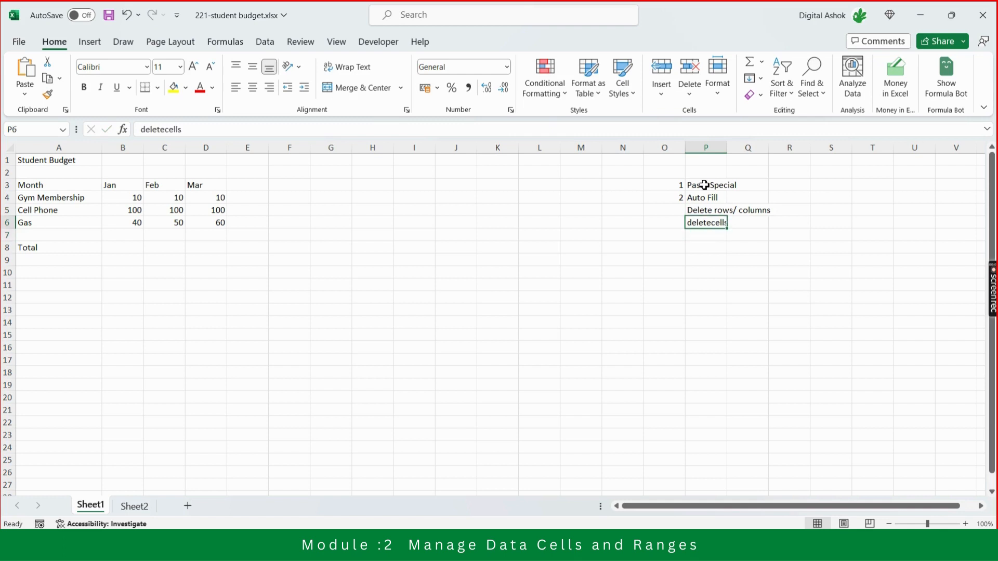
{"action": "key", "text": "Up"}
{"action": "key", "text": "Up"}
{"action": "key", "text": "Up"}
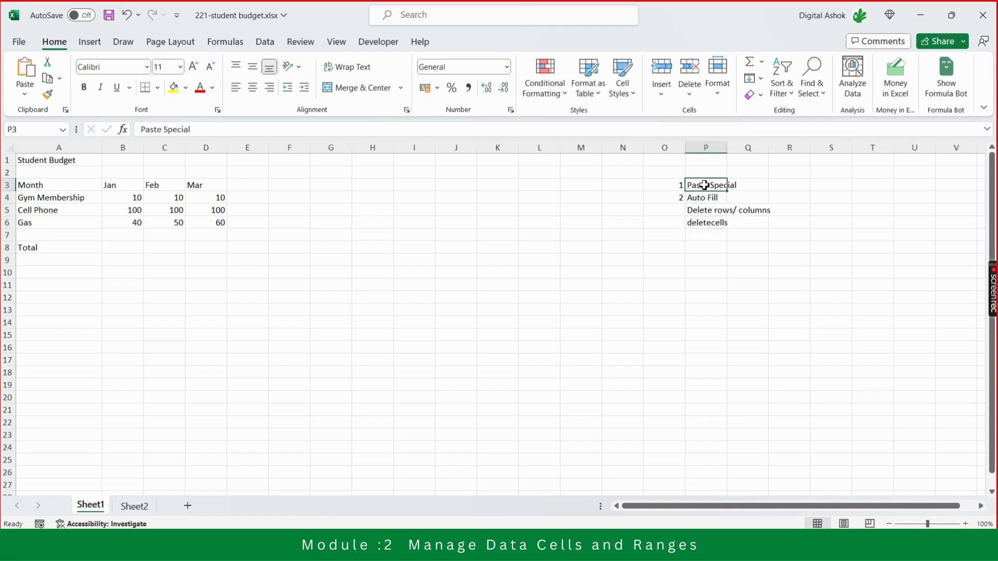
{"action": "key", "text": "Left"}
{"action": "key", "text": "Left"}
{"action": "key", "text": "Left"}
{"action": "key", "text": "Left"}
{"action": "key", "text": "Left"}
{"action": "key", "text": "Right"}
{"action": "key", "text": "Right"}
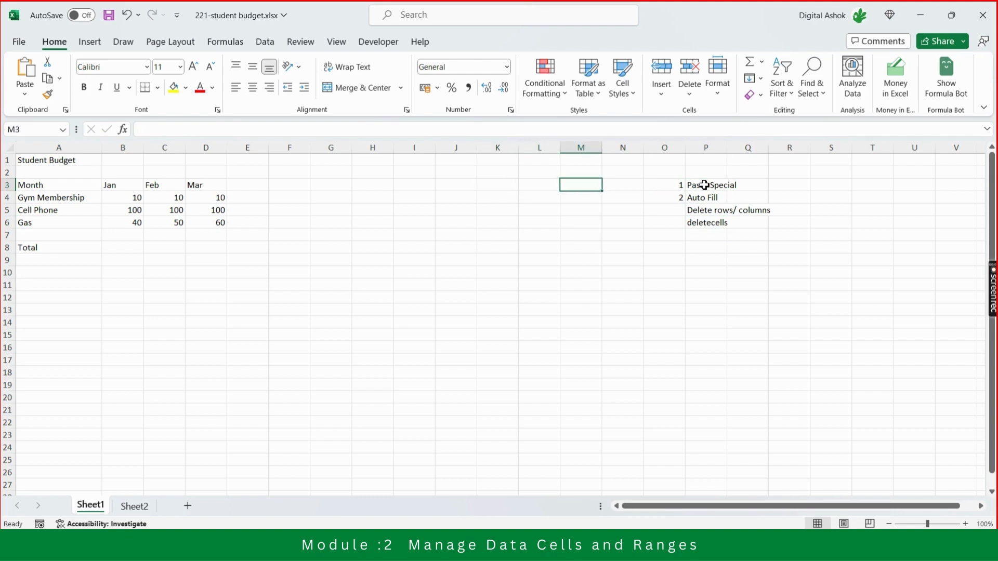
{"action": "key", "text": "Right"}
{"action": "key", "text": "Right"}
{"action": "key", "text": "Right"}
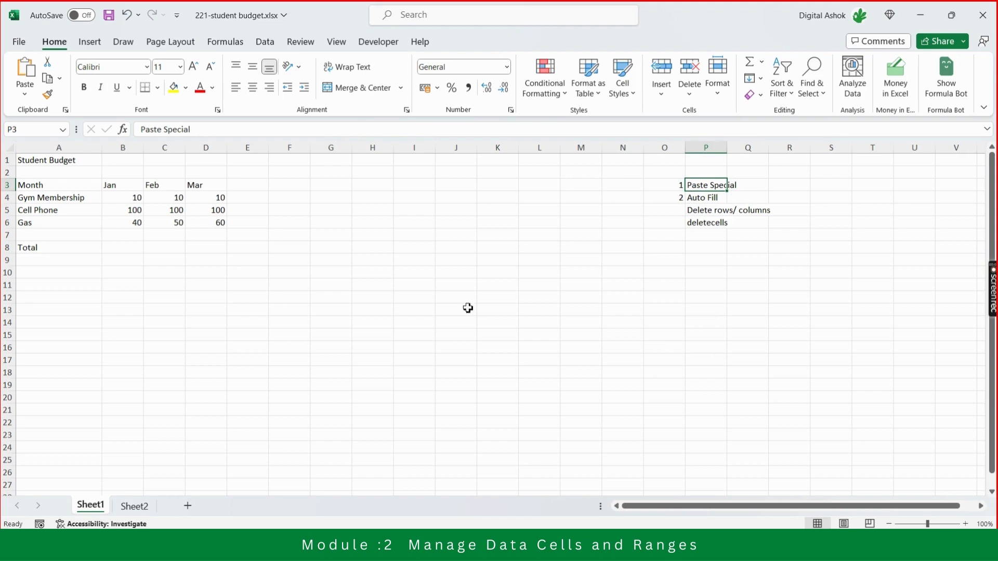
Review the student budget's title, month headings and first expense row.
{"action": "left_click", "coordinate": [117, 202]}
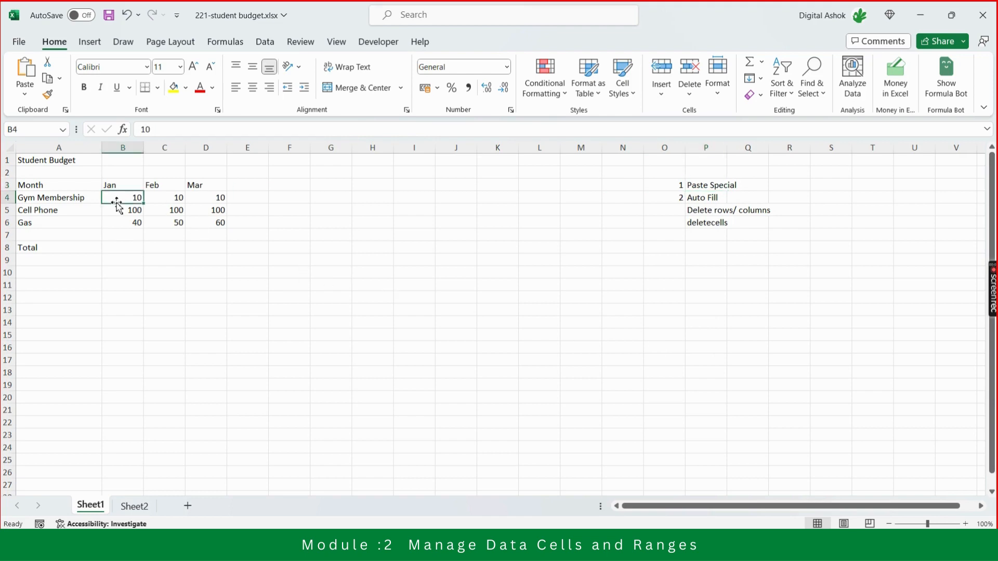
{"action": "key", "text": "Up"}
{"action": "key", "text": "Up"}
{"action": "key", "text": "Up"}
{"action": "key", "text": "Left"}
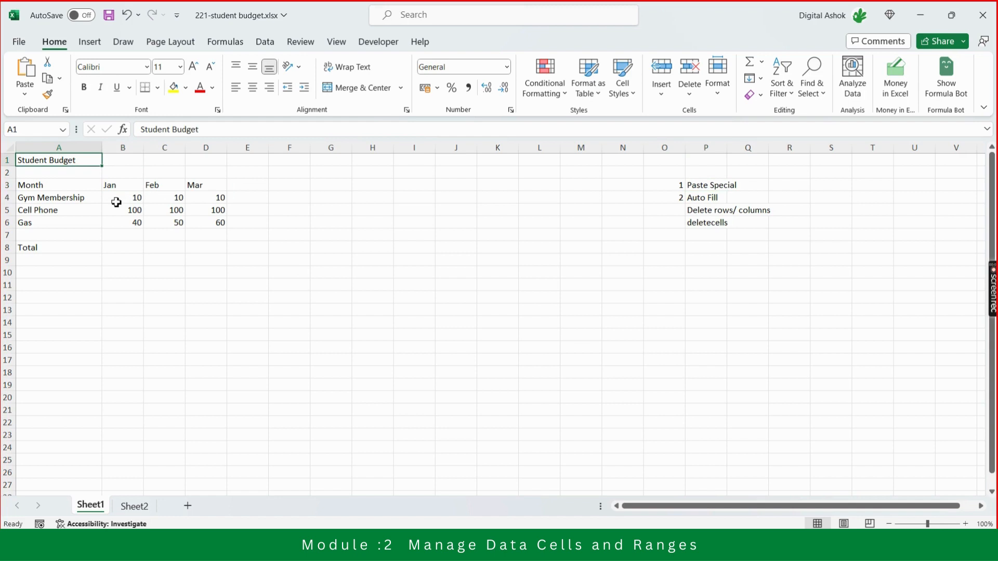
{"action": "key", "text": "Down"}
{"action": "key", "text": "Down"}
{"action": "key", "text": "Down"}
{"action": "key", "text": "Right"}
{"action": "key", "text": "Up"}
{"action": "key", "text": "Right"}
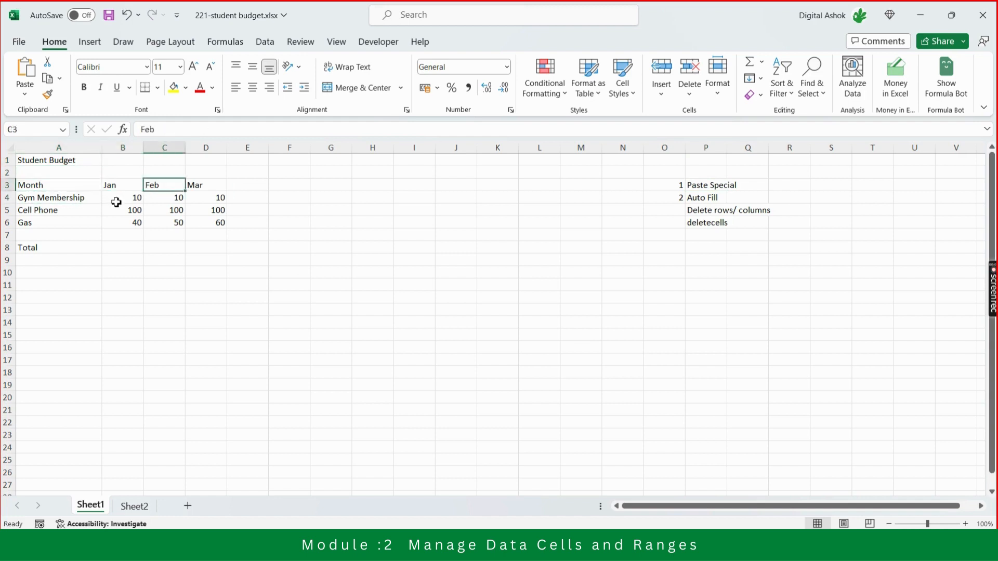
{"action": "key", "text": "Right"}
{"action": "key", "text": "Right"}
{"action": "key", "text": "Right"}
{"action": "key", "text": "Right"}
{"action": "key", "text": "Right"}
{"action": "key", "text": "Right"}
{"action": "key", "text": "Right"}
{"action": "key", "text": "Left"}
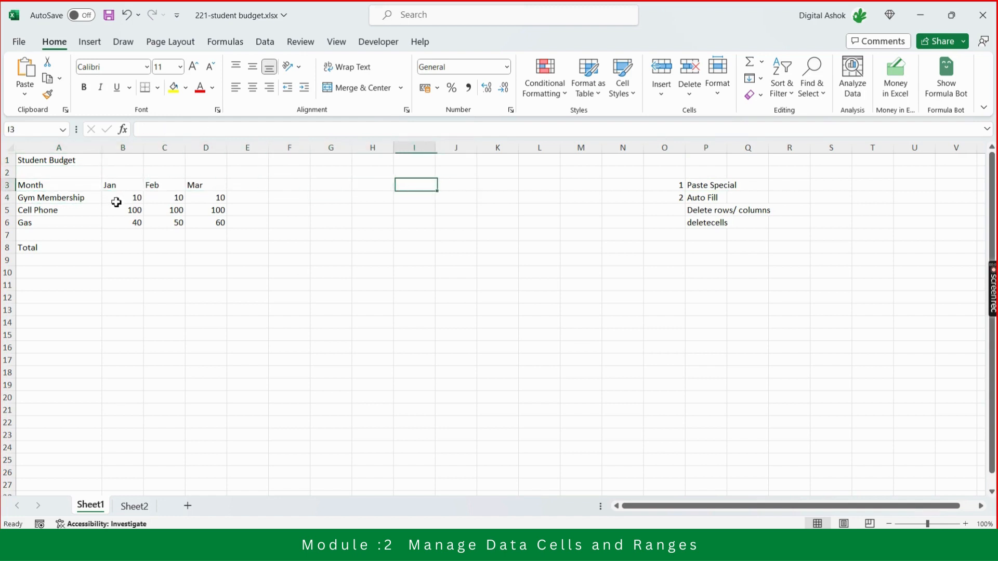
{"action": "key", "text": "Left"}
{"action": "key", "text": "Left"}
{"action": "key", "text": "Left"}
{"action": "key", "text": "Left"}
{"action": "key", "text": "Left"}
{"action": "key", "text": "Left"}
{"action": "key", "text": "Left"}
{"action": "key", "text": "Left"}
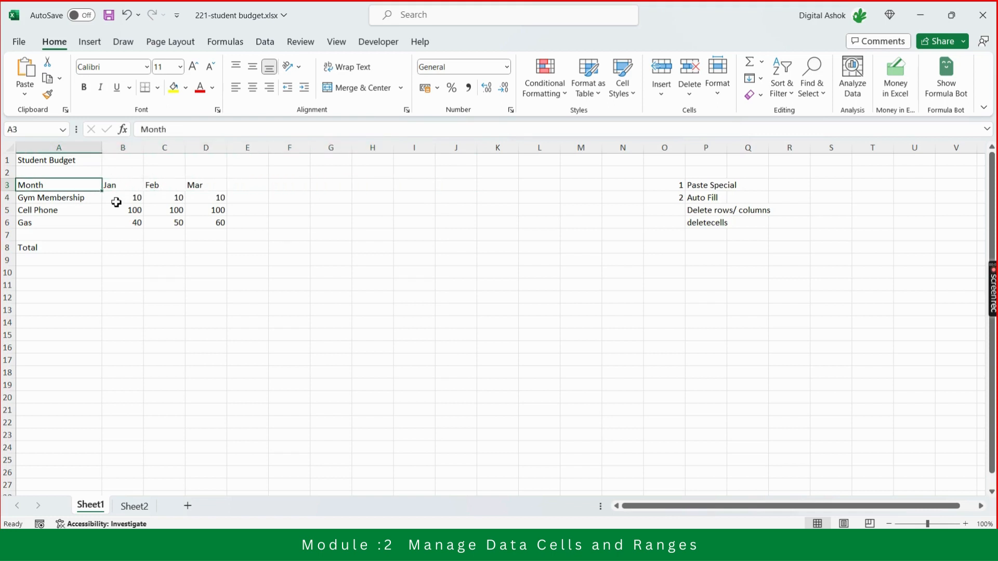
Set the January Gym Membership amount in B4 to 2000.
{"action": "key", "text": "Down"}
{"action": "left_click", "coordinate": [116, 202]}
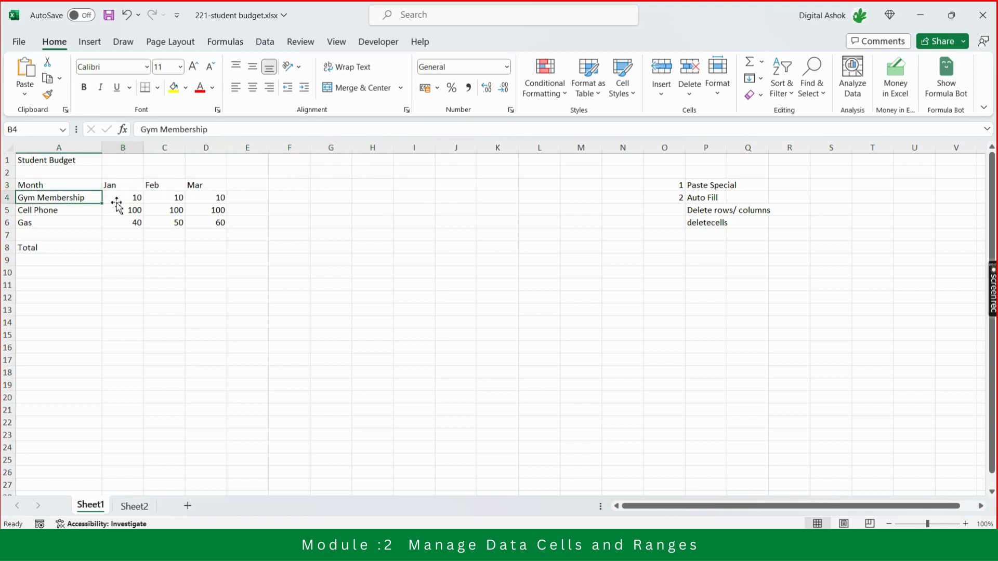
{"action": "type", "text": "2000"}
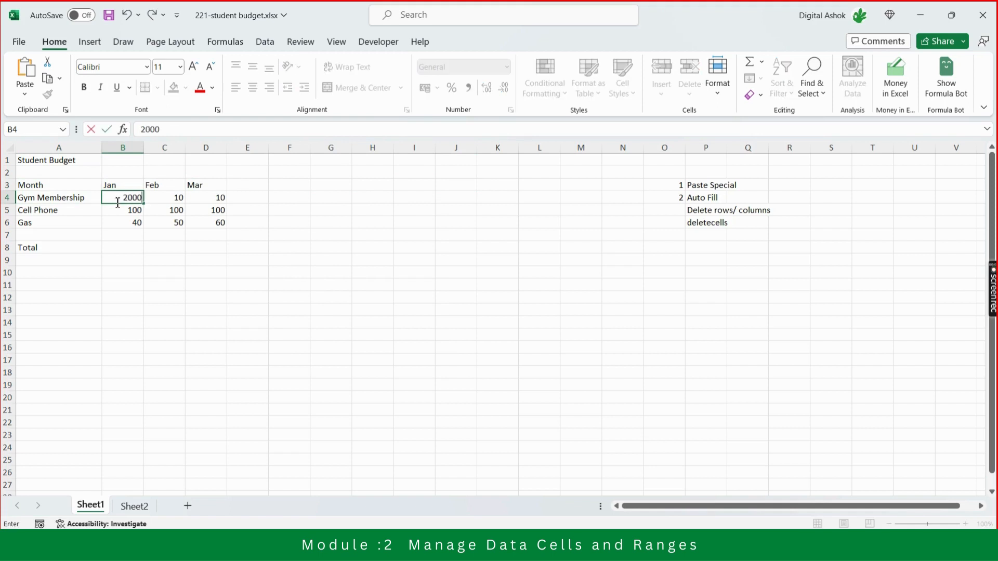
{"action": "key", "text": "Return"}
{"action": "key", "text": "Up"}
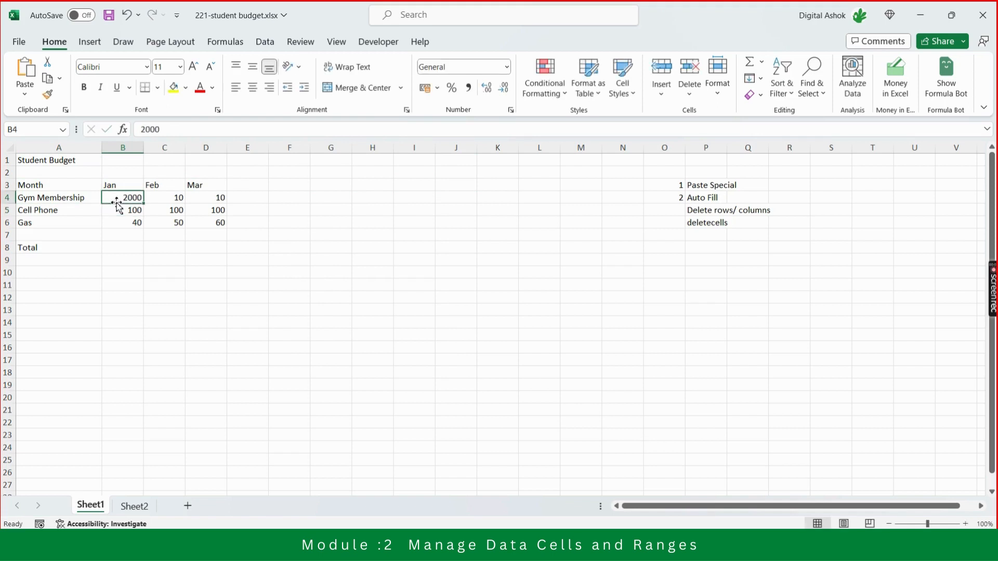
Clear the February and March expense amounts in C4:D6.
{"action": "key", "text": "shift+Right"}
{"action": "key", "text": "Right"}
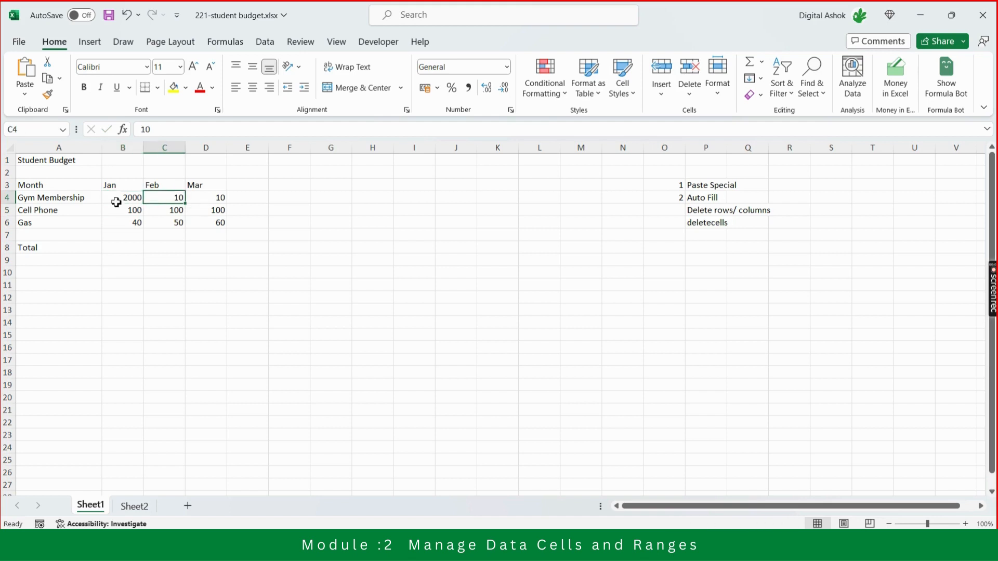
{"action": "key", "text": "shift+Right"}
{"action": "key", "text": "shift+Down"}
{"action": "key", "text": "shift+Down"}
{"action": "key", "text": "Delete"}
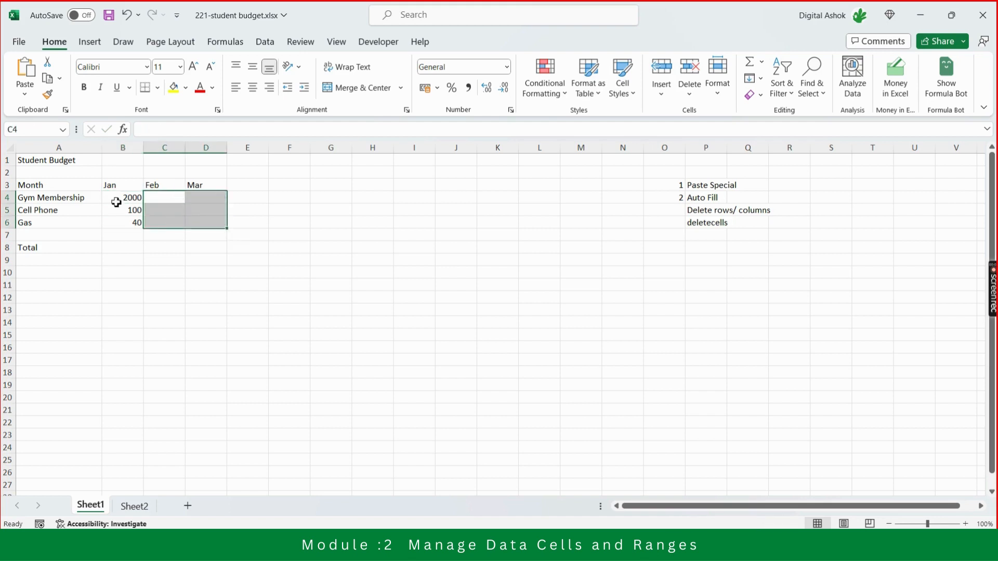
Set the January Cell Phone amount in B5 to 200.
{"action": "key", "text": "Left"}
{"action": "key", "text": "Left"}
{"action": "key", "text": "Right"}
{"action": "key", "text": "Down"}
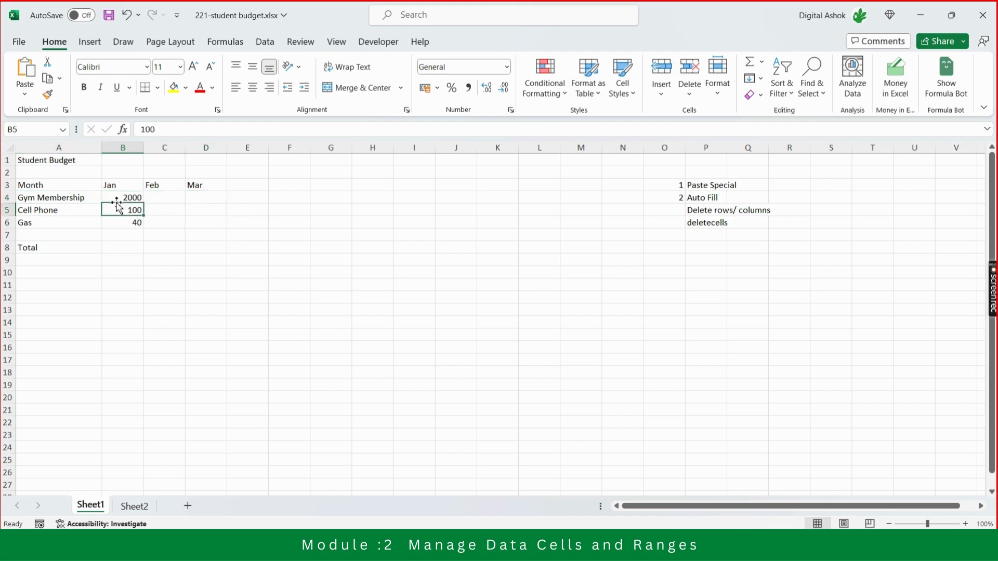
{"action": "key", "text": "Left"}
{"action": "key", "text": "Right"}
{"action": "type", "text": "200"}
{"action": "key", "text": "Return"}
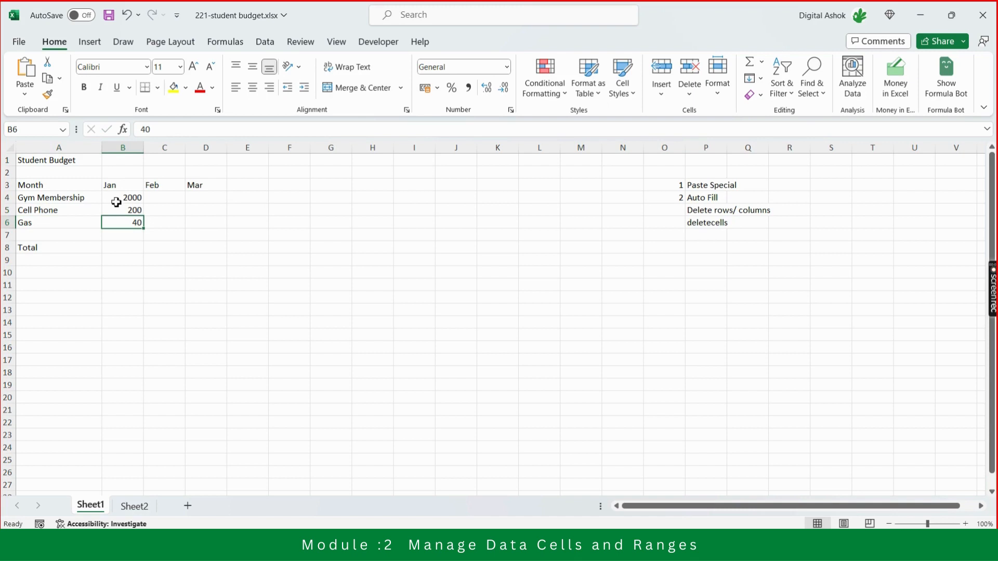
Replace the expense label in A6 with "Transactions".
{"action": "key", "text": "Up"}
{"action": "key", "text": "Down"}
{"action": "key", "text": "Left"}
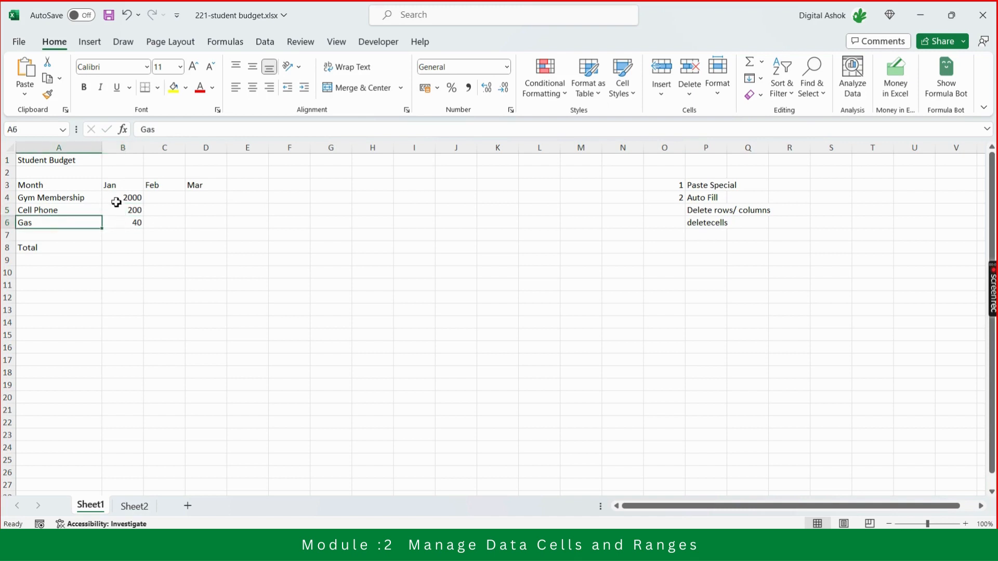
{"action": "key", "text": "Right"}
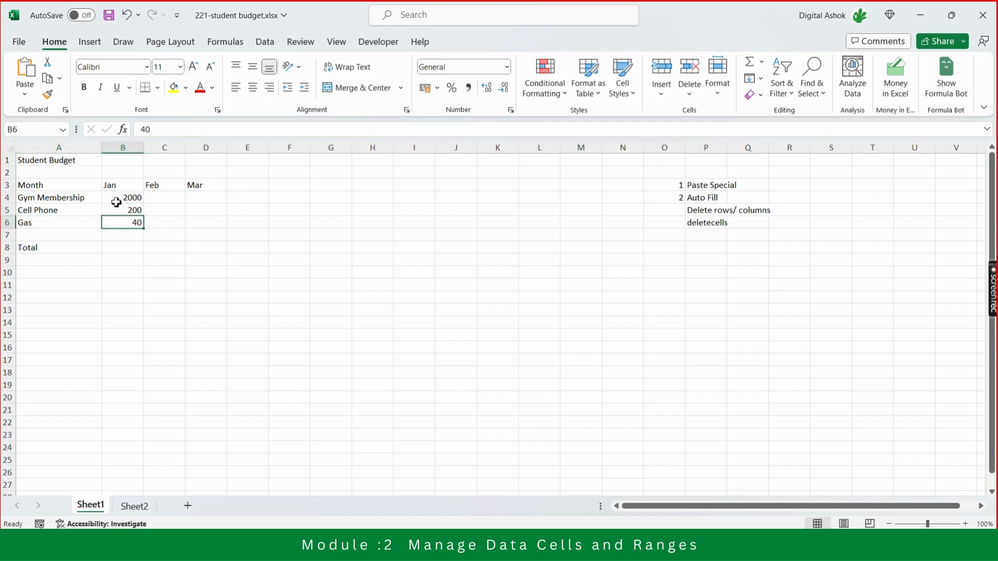
{"action": "key", "text": "Left"}
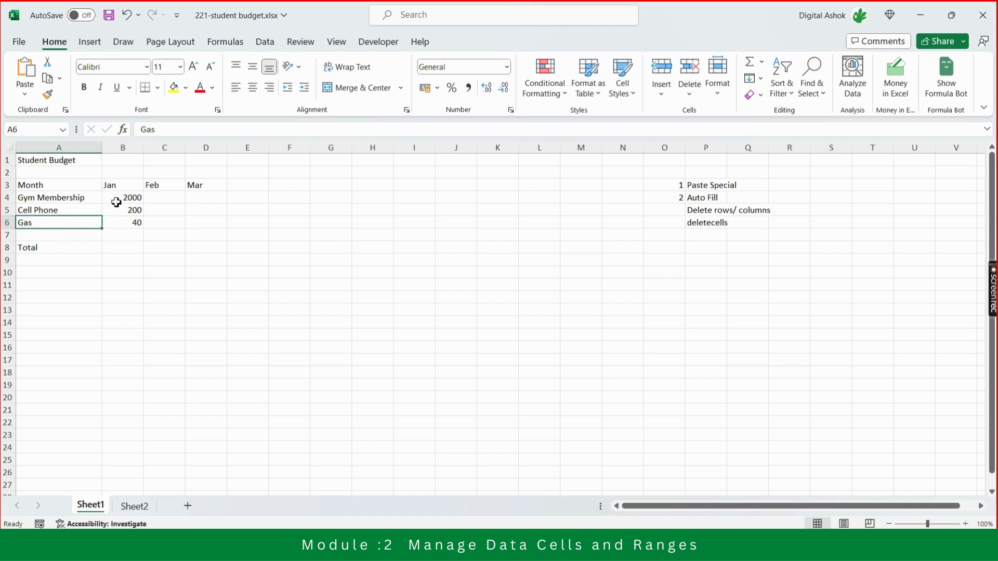
{"action": "type", "text": "TRa"}
{"action": "key", "text": "BackSpace"}
{"action": "key", "text": "BackSpace"}
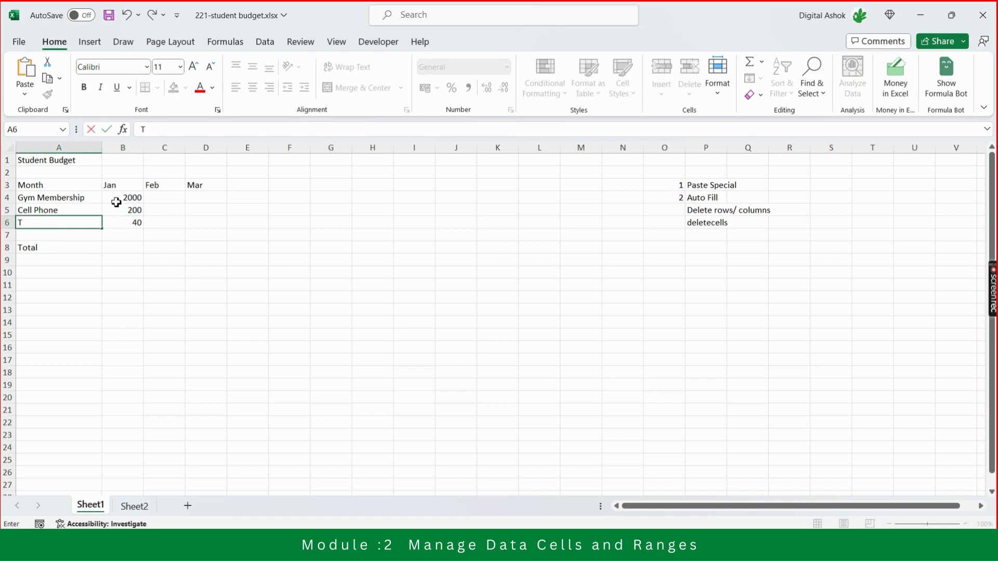
{"action": "type", "text": "ransactions"}
{"action": "key", "text": "Return"}
Rename the expense label in A6 as "Conveyance".
{"action": "key", "text": "Up"}
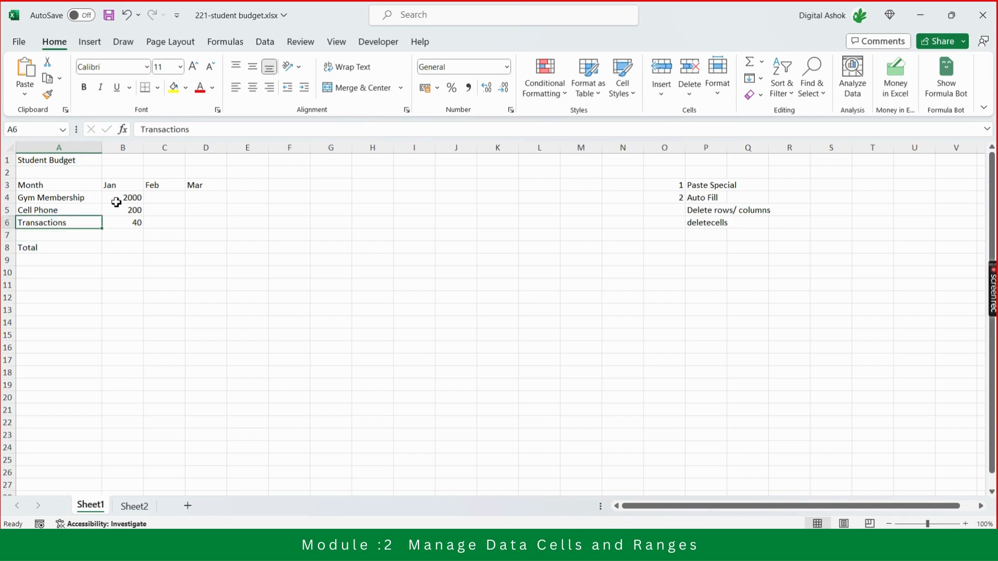
{"action": "type", "text": "Con"}
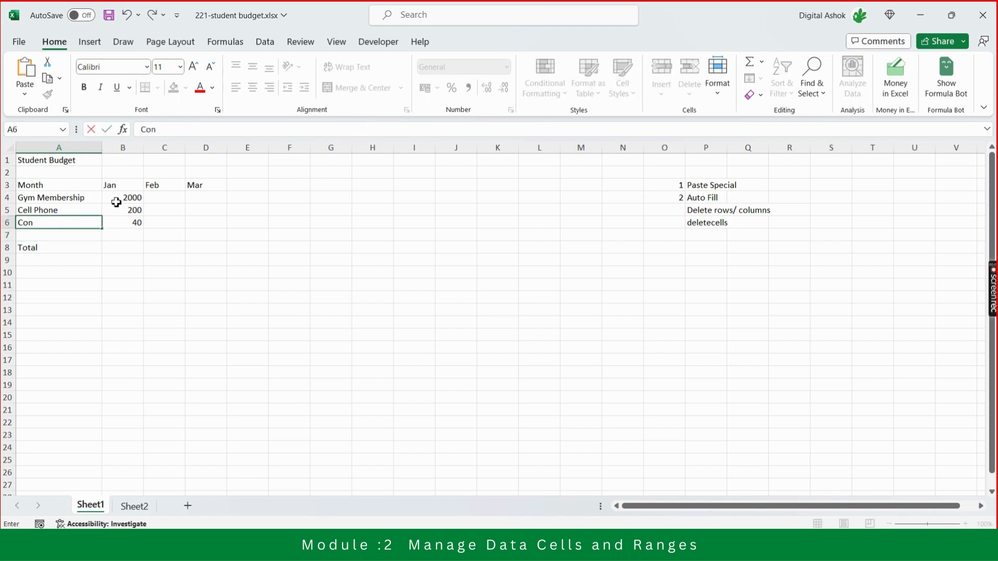
{"action": "type", "text": "veyance"}
{"action": "key", "text": "Return"}
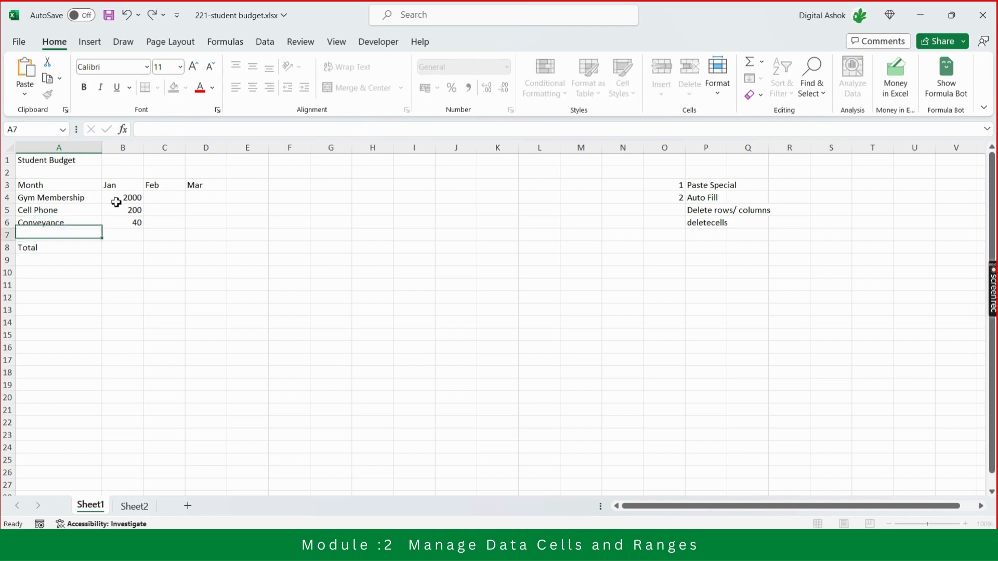
Set the January Conveyance amount in B6 to 1000.
{"action": "key", "text": "Up"}
{"action": "key", "text": "Right"}
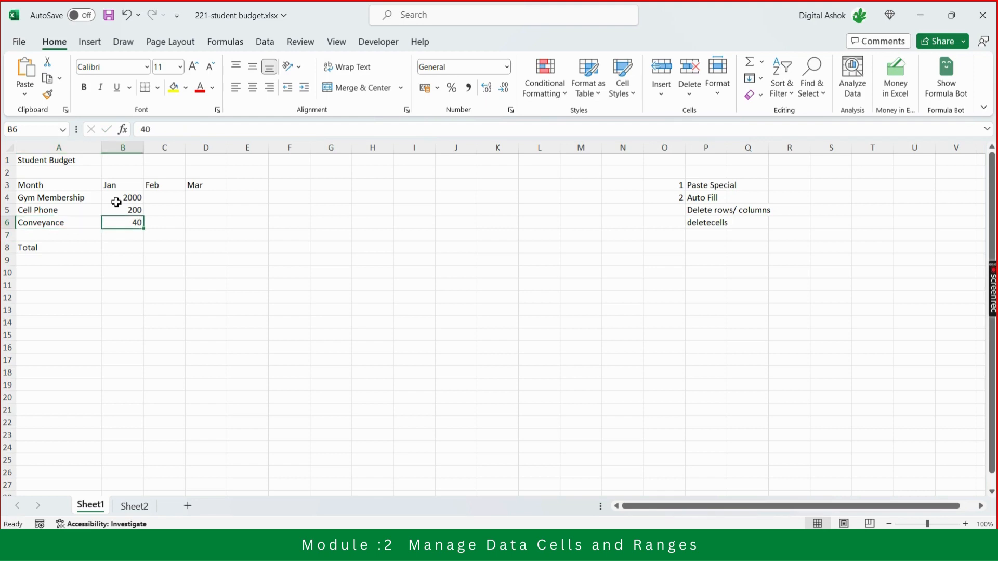
{"action": "type", "text": "1000"}
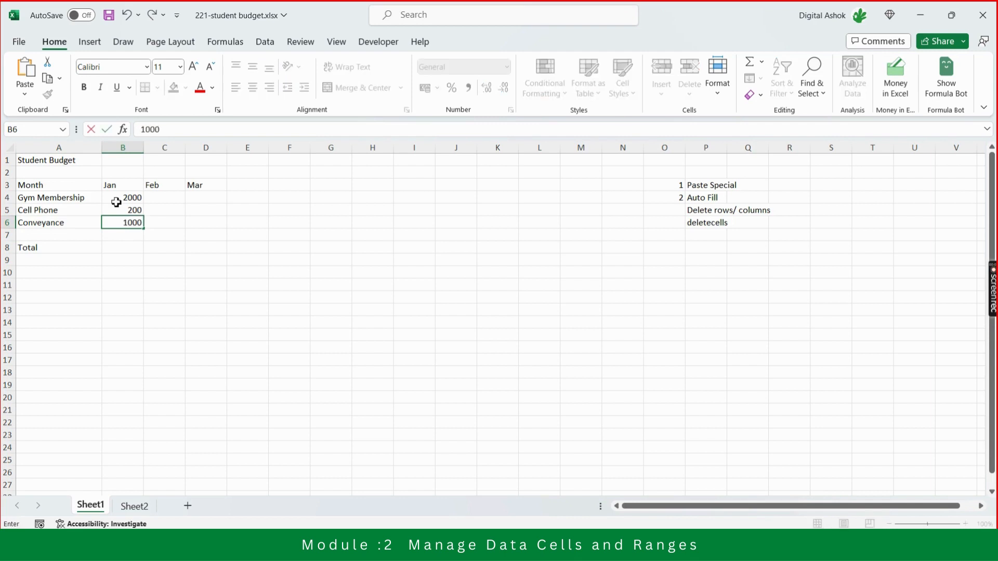
{"action": "key", "text": "Return"}
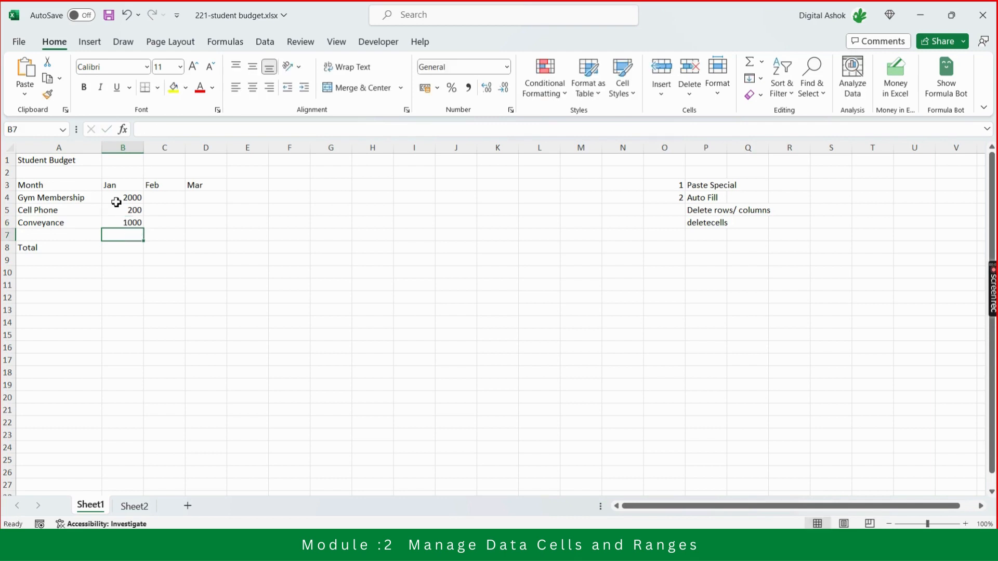
Examine the January expense amounts in column B and the month headings in row 3 of the budget table.
{"action": "key", "text": "Up"}
{"action": "key", "text": "Up"}
{"action": "key", "text": "Up"}
{"action": "key", "text": "Up"}
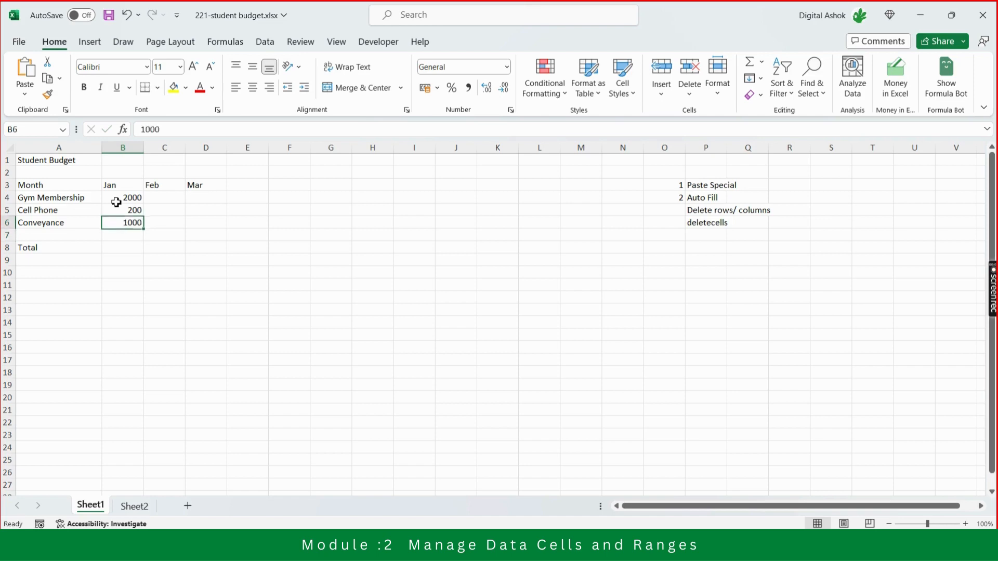
{"action": "key", "text": "Down"}
{"action": "key", "text": "Down"}
{"action": "key", "text": "Down"}
{"action": "key", "text": "Down"}
{"action": "key", "text": "Down"}
{"action": "key", "text": "Down"}
{"action": "key", "text": "Up"}
{"action": "key", "text": "Up"}
{"action": "key", "text": "Up"}
{"action": "key", "text": "Up"}
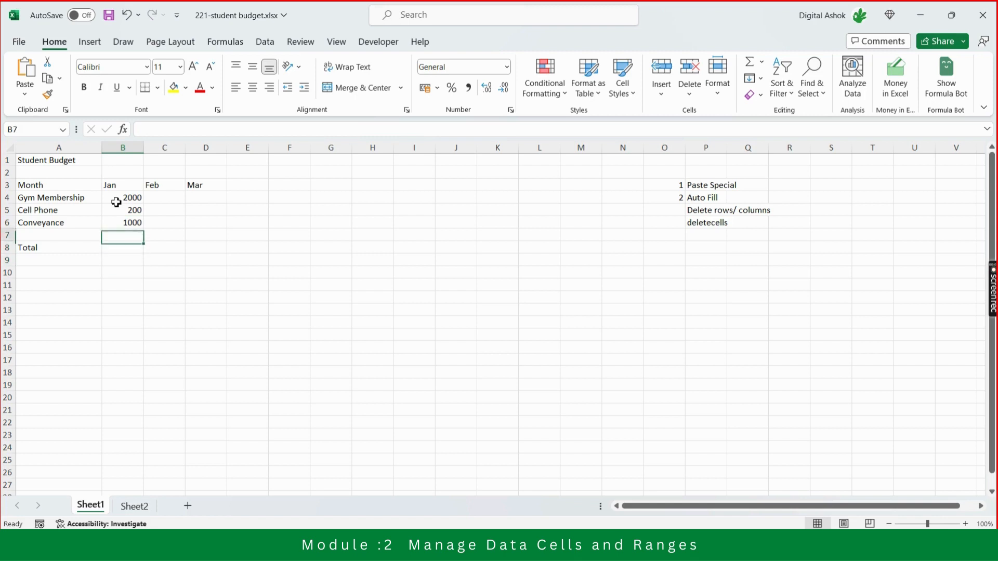
{"action": "key", "text": "Up"}
{"action": "key", "text": "Up"}
{"action": "key", "text": "Up"}
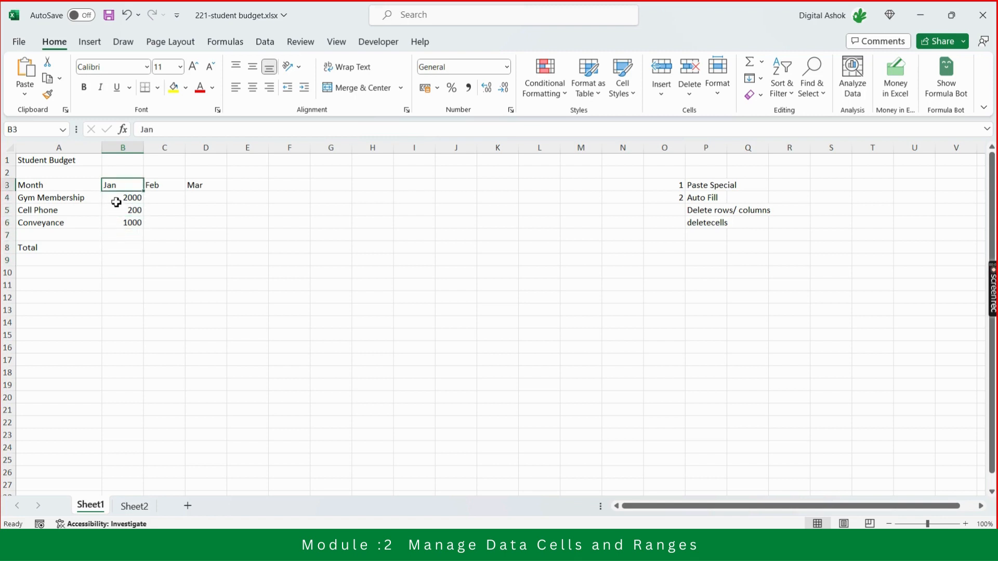
{"action": "key", "text": "Right"}
{"action": "key", "text": "Right"}
{"action": "key", "text": "Right"}
{"action": "key", "text": "Right"}
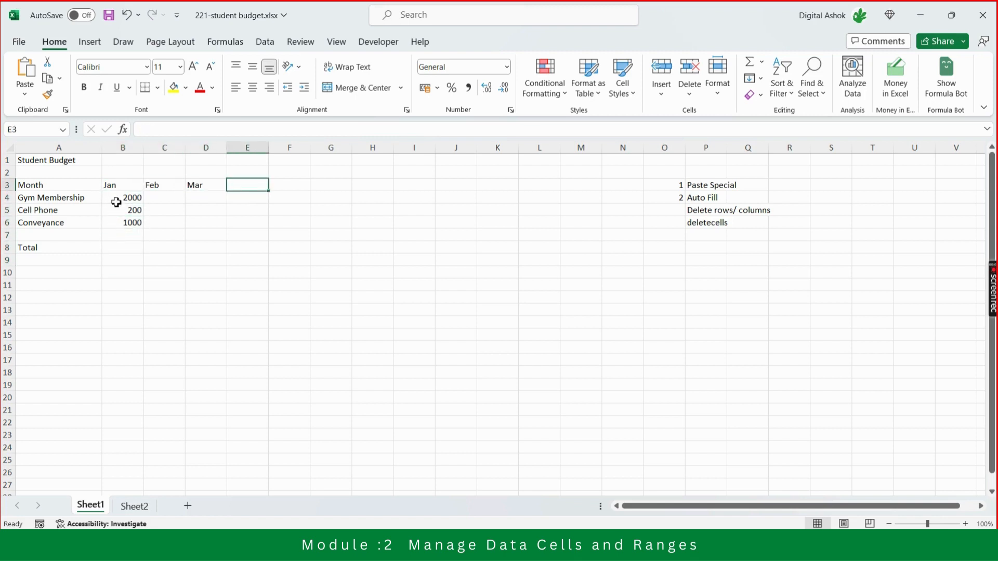
{"action": "key", "text": "Left"}
{"action": "key", "text": "Left"}
{"action": "key", "text": "Left"}
{"action": "key", "text": "Left"}
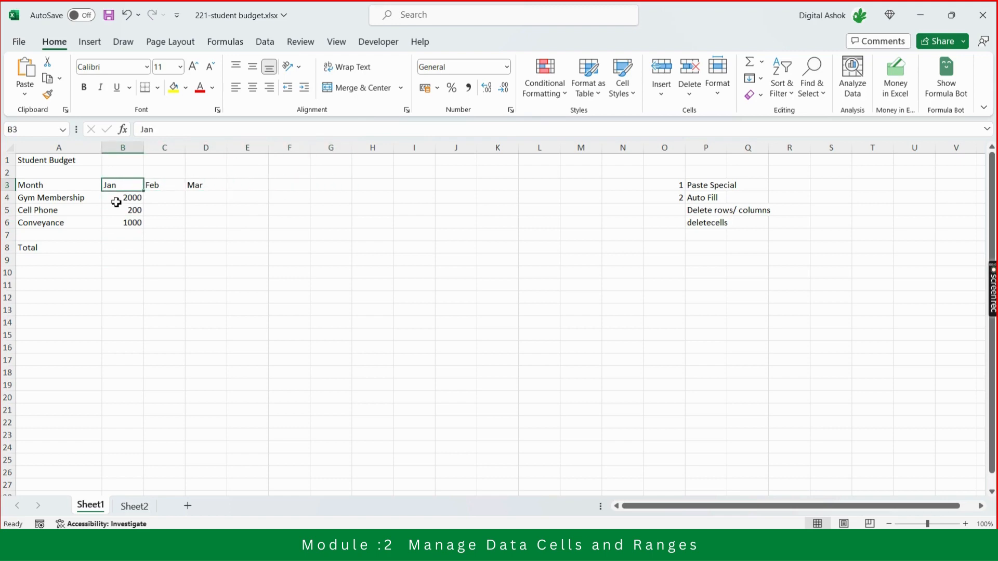
{"action": "key", "text": "Down"}
{"action": "key", "text": "Down"}
{"action": "key", "text": "Down"}
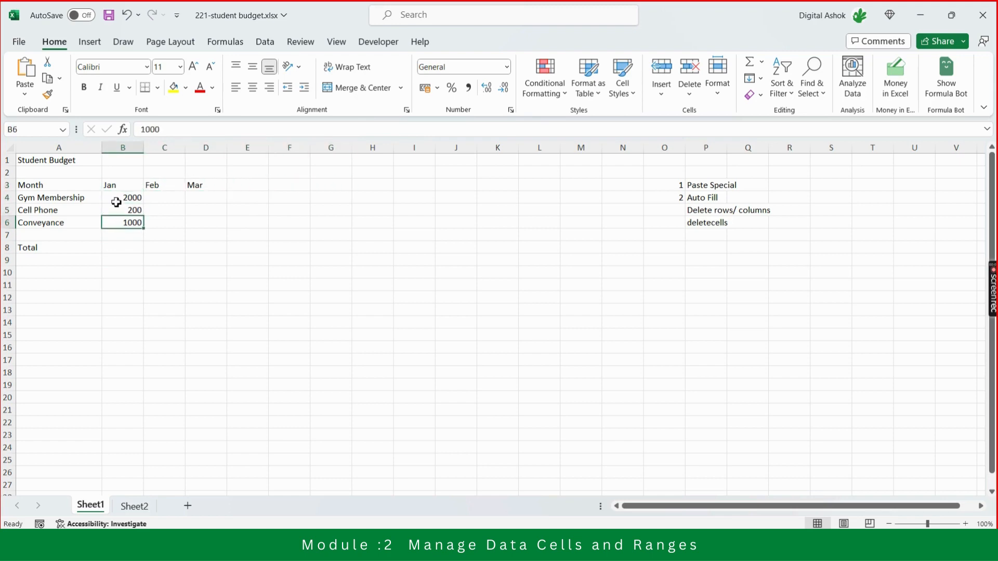
Look along row 3 to examine the month headings and the empty cells after Mar.
{"action": "key", "text": "Up"}
{"action": "key", "text": "Up"}
{"action": "key", "text": "Up"}
{"action": "key", "text": "Right"}
{"action": "key", "text": "Right"}
{"action": "key", "text": "Right"}
{"action": "key", "text": "Right"}
{"action": "key", "text": "Right"}
{"action": "key", "text": "Right"}
{"action": "key", "text": "Right"}
{"action": "key", "text": "Right"}
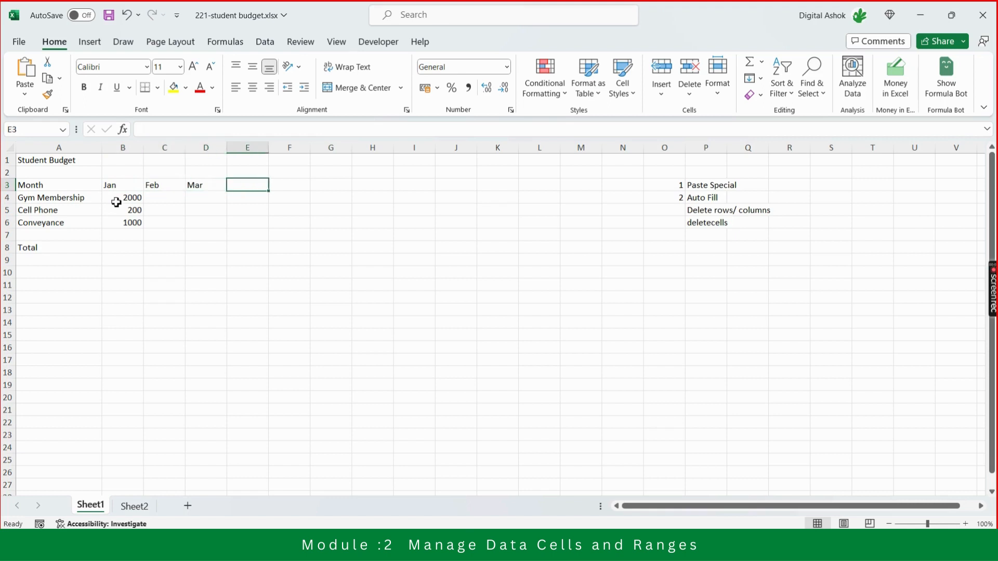
{"action": "key", "text": "Right"}
{"action": "key", "text": "Left"}
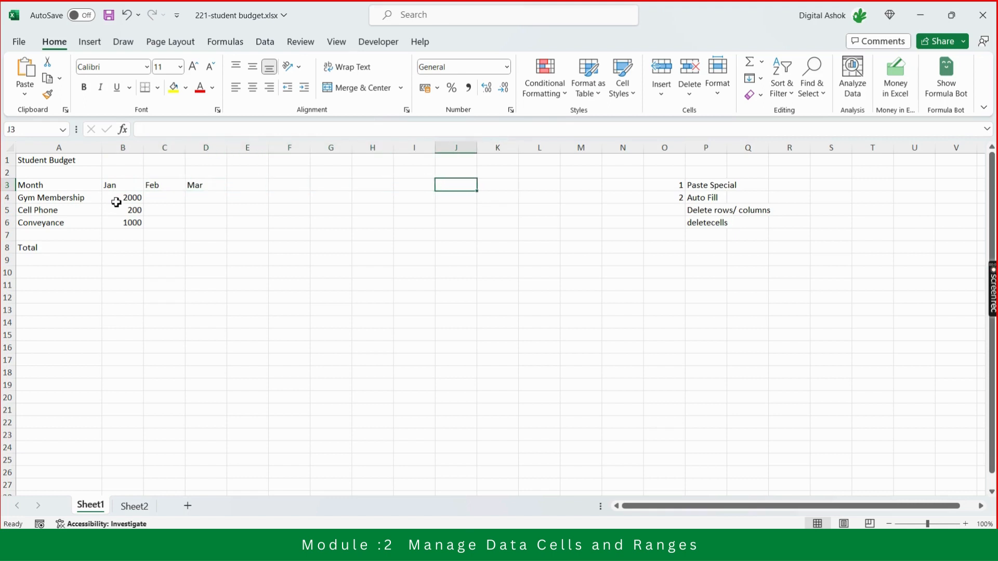
{"action": "key", "text": "ctrl+Left"}
{"action": "key", "text": "ctrl+Left"}
{"action": "key", "text": "Right"}
{"action": "key", "text": "Right"}
{"action": "key", "text": "Right"}
{"action": "key", "text": "Right"}
{"action": "key", "text": "Right"}
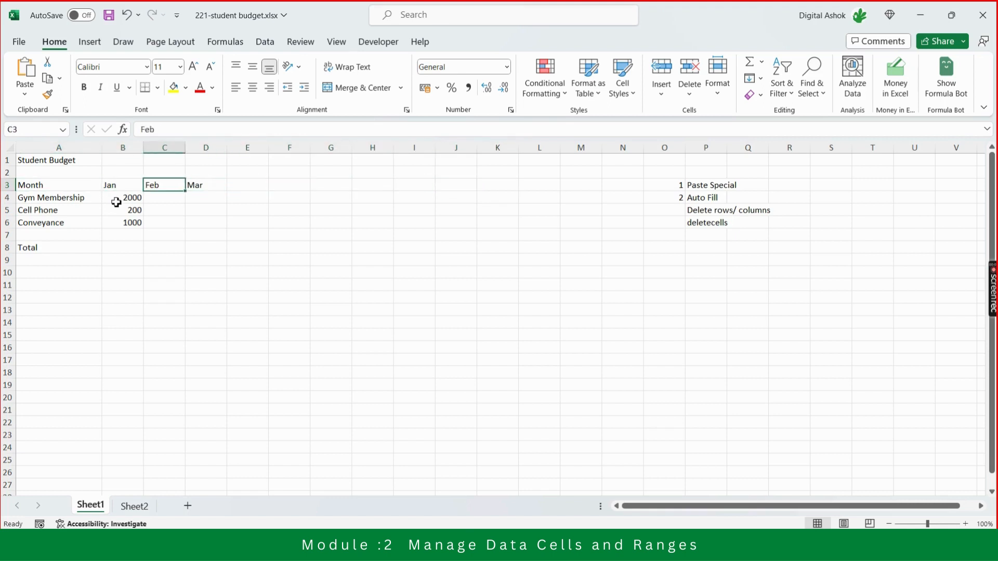
{"action": "key", "text": "Right"}
{"action": "key", "text": "Right"}
{"action": "key", "text": "Right"}
{"action": "key", "text": "Right"}
{"action": "key", "text": "Right"}
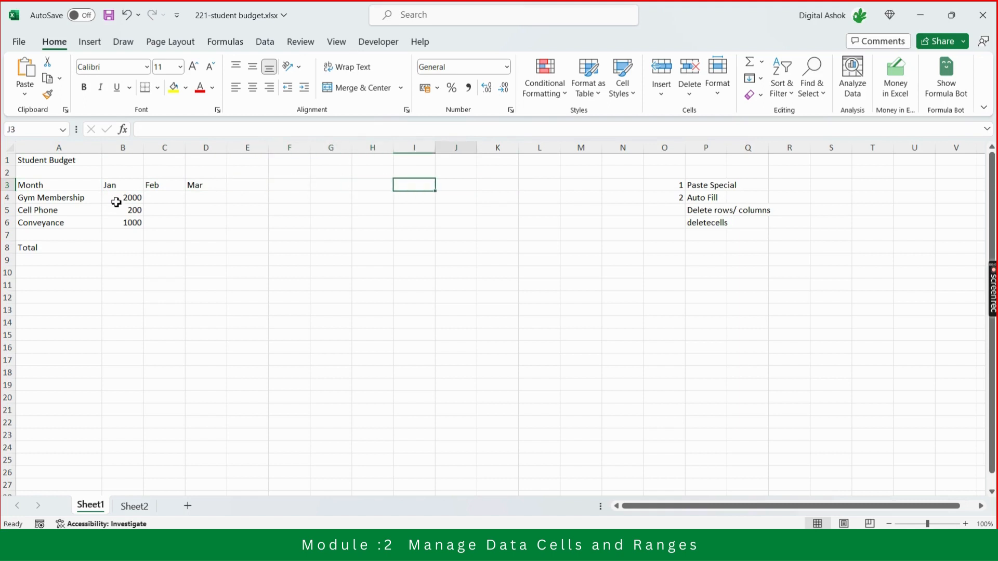
{"action": "key", "text": "Left"}
{"action": "key", "text": "Left"}
{"action": "key", "text": "Left"}
{"action": "key", "text": "Left"}
{"action": "key", "text": "Left"}
{"action": "key", "text": "Left"}
{"action": "key", "text": "Left"}
{"action": "key", "text": "Left"}
{"action": "key", "text": "Left"}
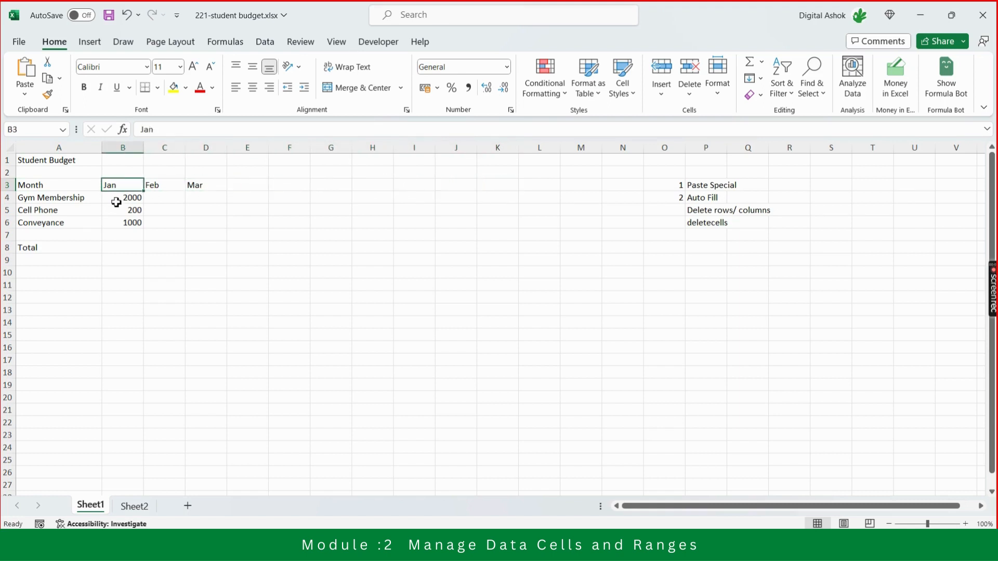
Enter the month headings apr, may and june in cells E3, F3 and G3.
{"action": "key", "text": "Right"}
{"action": "key", "text": "Right"}
{"action": "key", "text": "Right"}
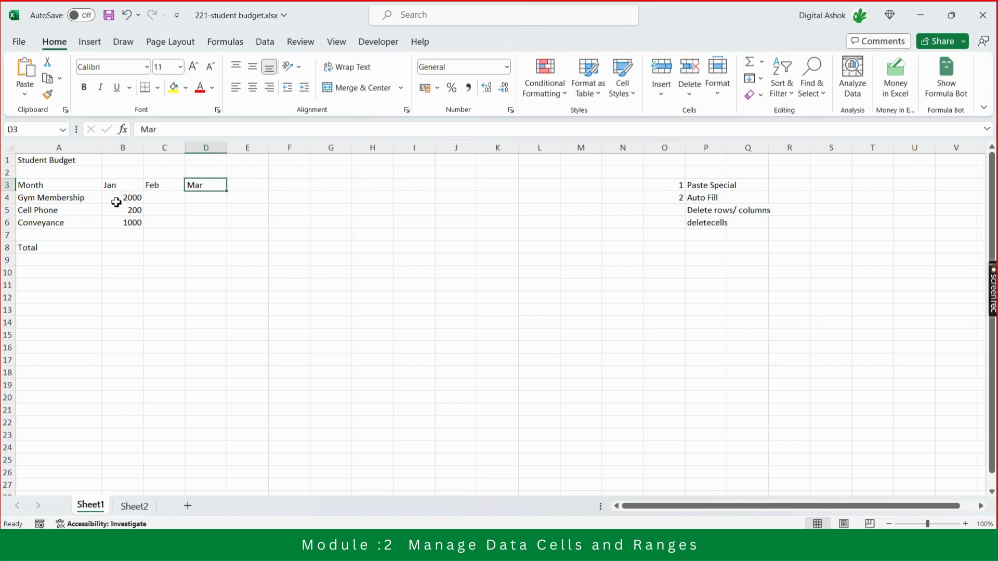
{"action": "type", "text": "apr"}
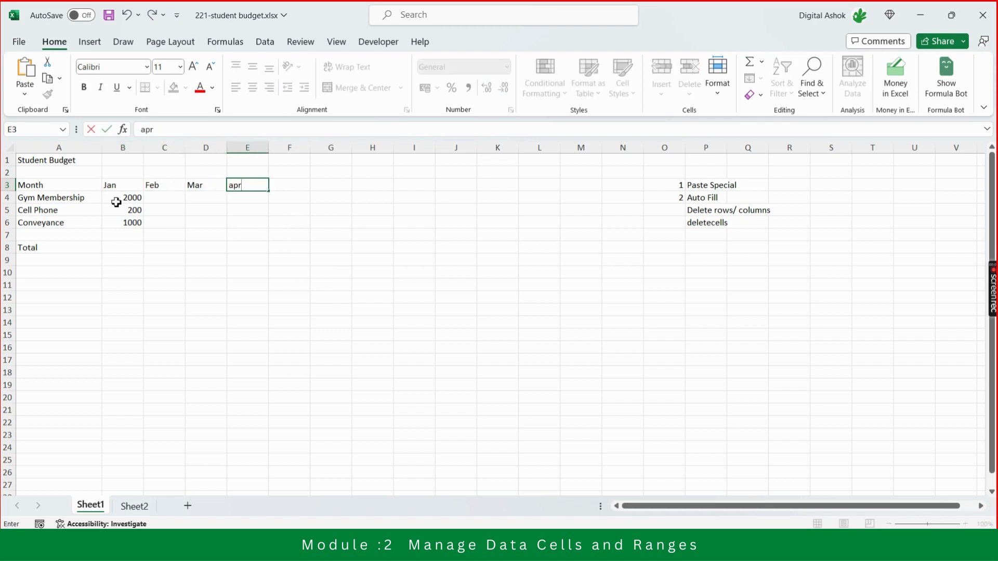
{"action": "key", "text": "Tab"}
{"action": "type", "text": "may"}
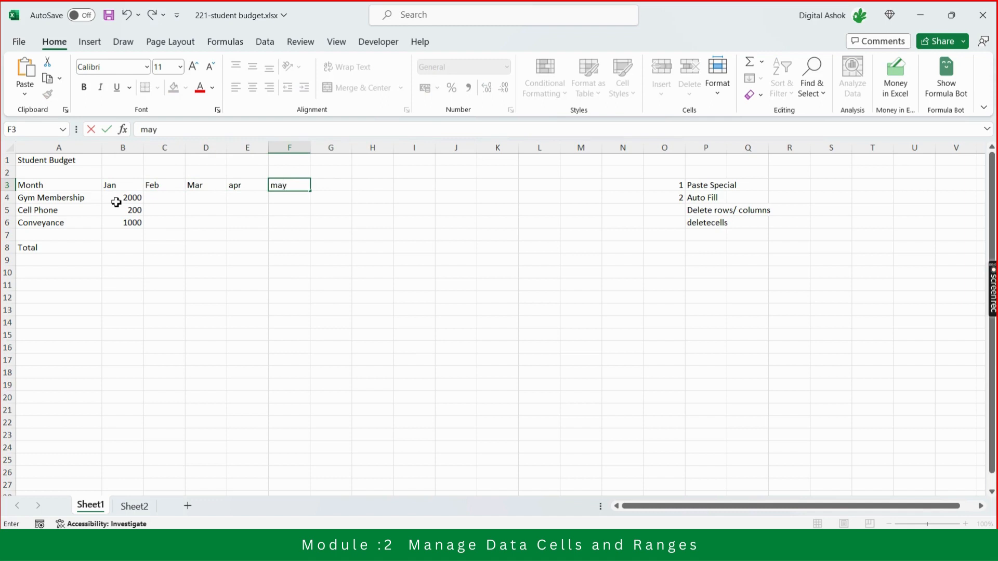
{"action": "key", "text": "Tab"}
{"action": "type", "text": "june"}
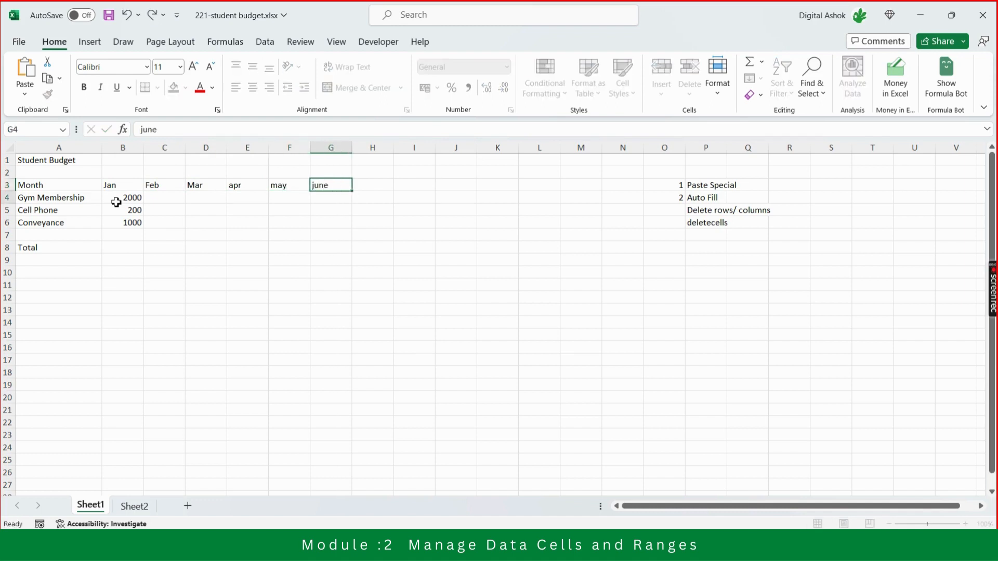
{"action": "key", "text": "Return"}
Clear the manually entered month headings from cells E3:G3.
{"action": "key", "text": "Up"}
{"action": "key", "text": "Left"}
{"action": "key", "text": "Left"}
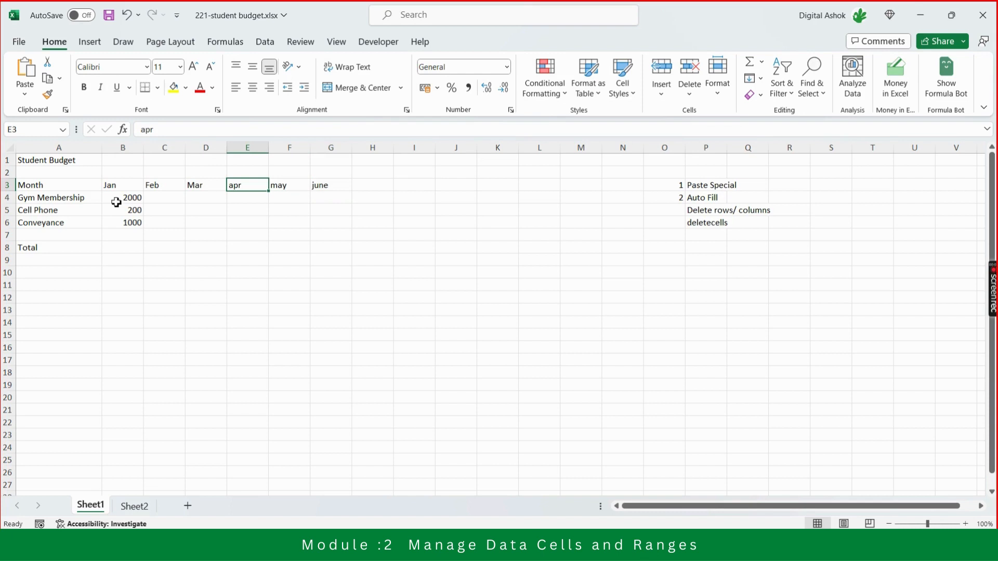
{"action": "key", "text": "shift+Right"}
{"action": "key", "text": "shift+Right"}
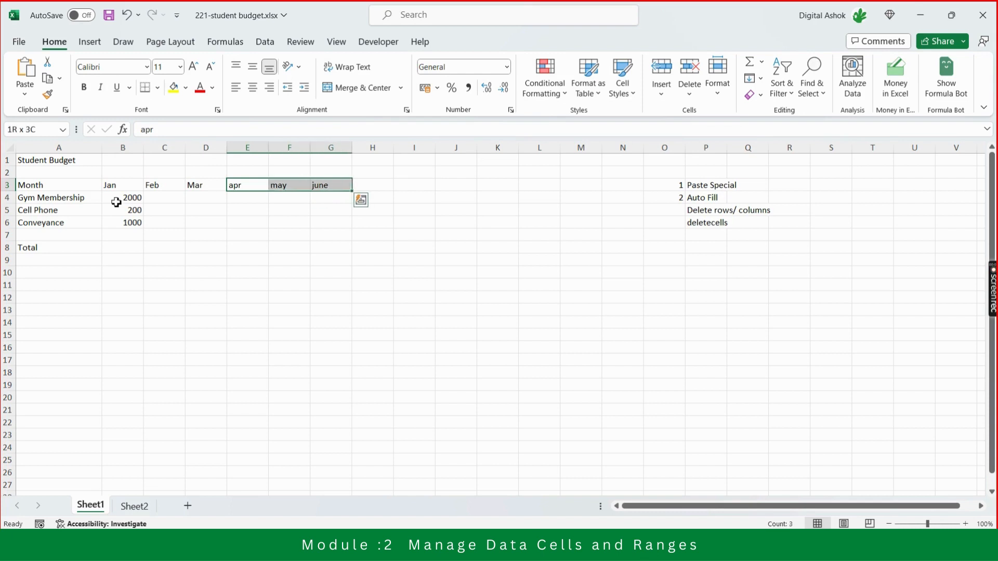
{"action": "key", "text": "Delete"}
Auto Fill the month headings from Jan, Feb and Mar in B3:D3 across to Dec in M3.
{"action": "key", "text": "Left"}
{"action": "key", "text": "Left"}
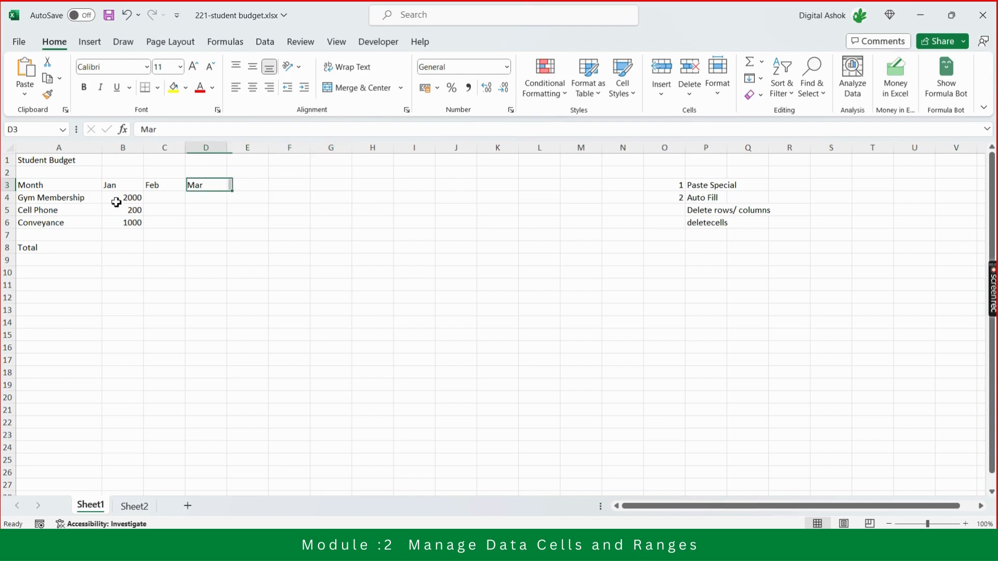
{"action": "key", "text": "Right"}
{"action": "key", "text": "Right"}
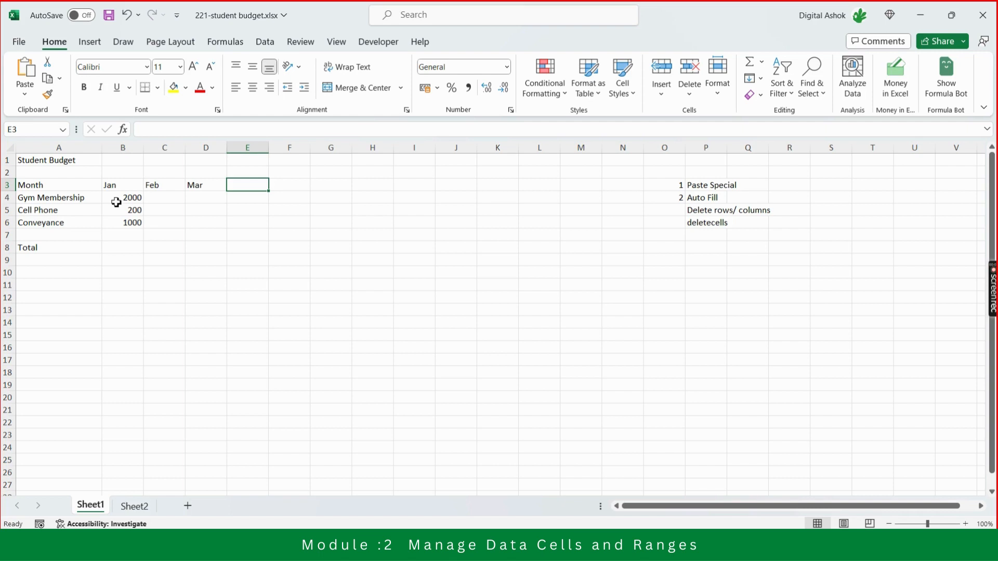
{"action": "key", "text": "Left"}
{"action": "key", "text": "Left"}
{"action": "key", "text": "Left"}
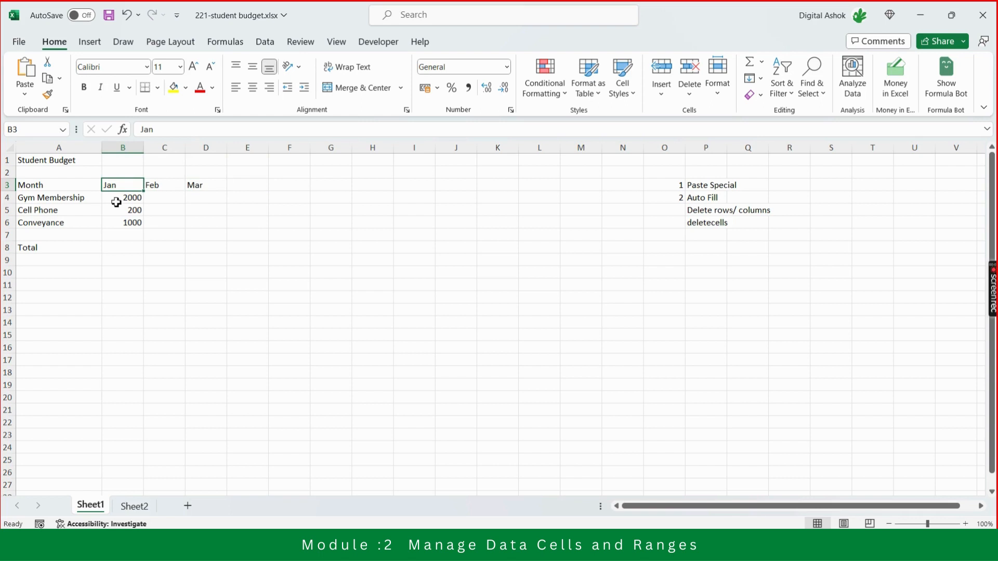
{"action": "key", "text": "shift+Right"}
{"action": "key", "text": "shift+Right"}
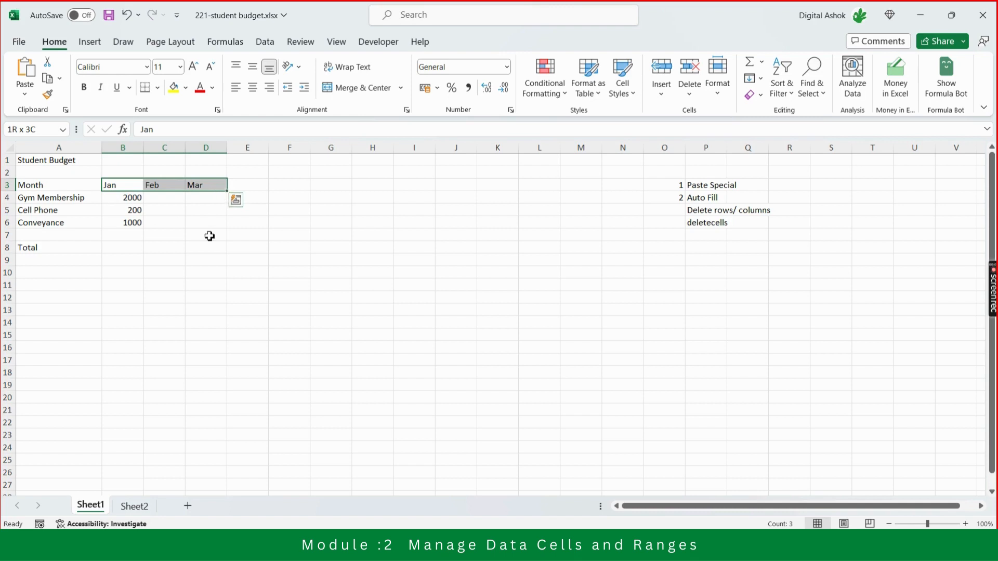
{"action": "left_click", "coordinate": [228, 192]}
{"action": "left_click_drag", "start_coordinate": [228, 192], "coordinate": [426, 192]}
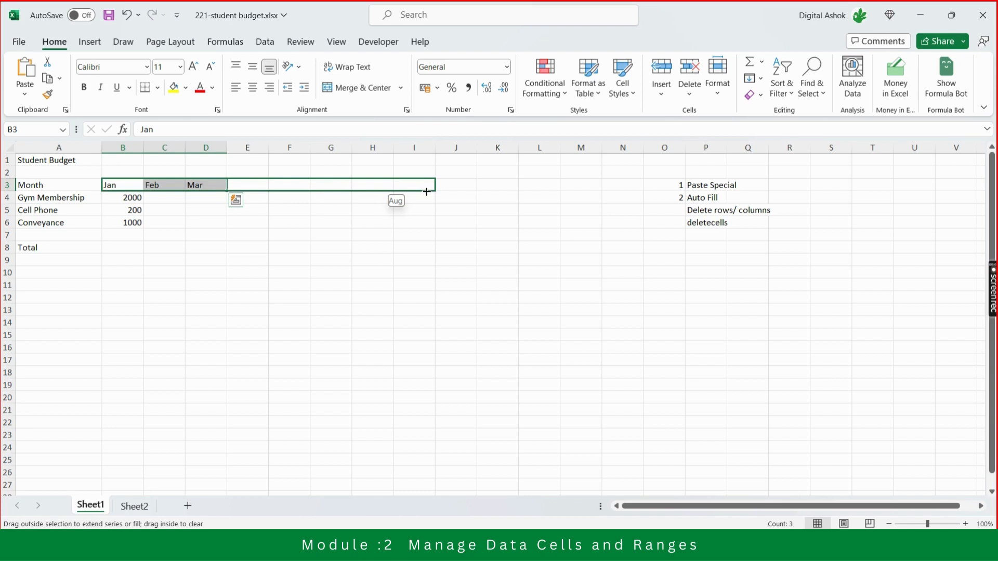
{"action": "left_click_drag", "start_coordinate": [426, 192], "coordinate": [611, 196]}
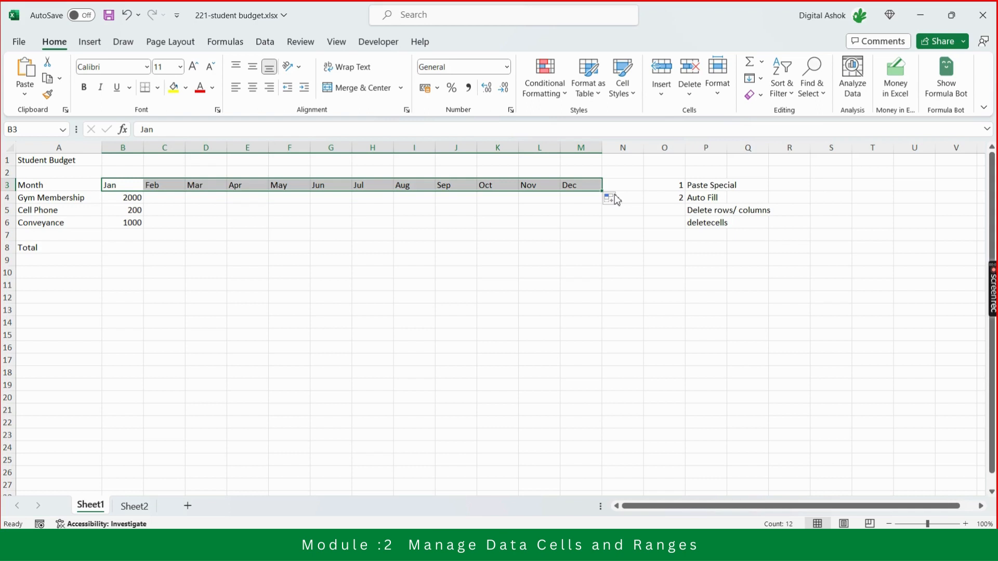
Enter 1 in B2 above Jan and 2 in C2 above Feb.
{"action": "key", "text": "Up"}
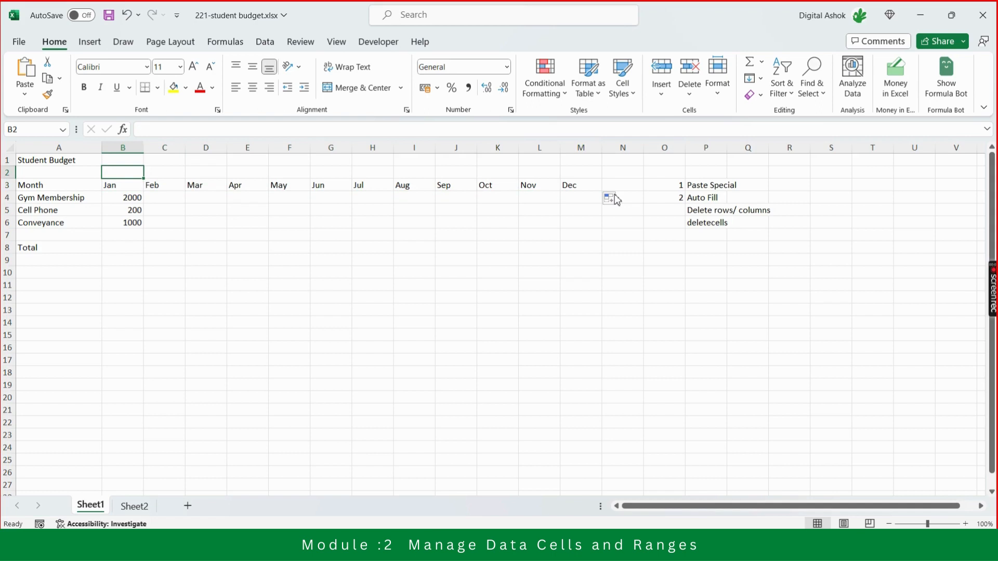
{"action": "type", "text": "1"}
{"action": "key", "text": "Tab"}
{"action": "type", "text": "2"}
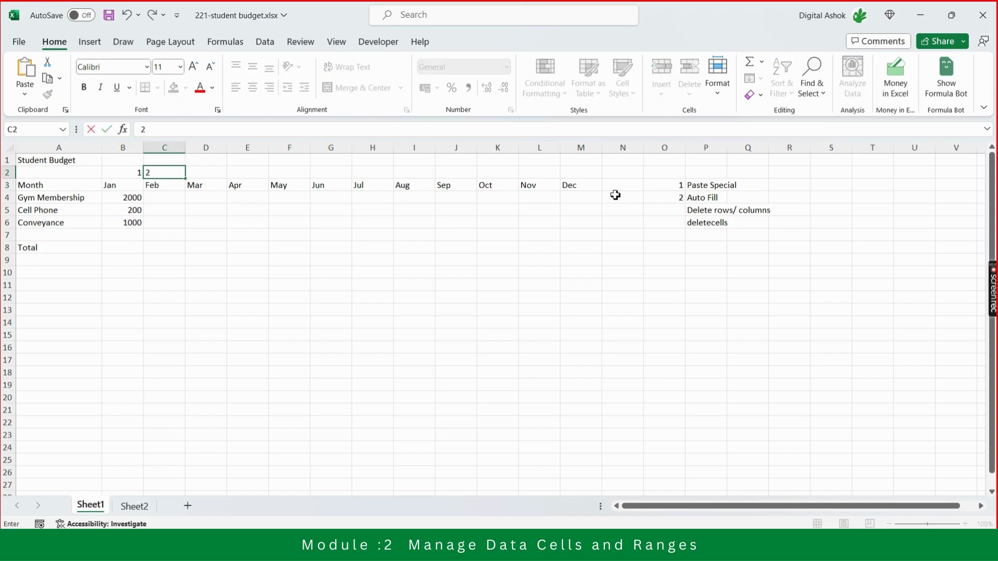
{"action": "key", "text": "Return"}
Auto Fill the number series from B2:C2 across to 12 in M2 above Dec.
{"action": "key", "text": "Up"}
{"action": "key", "text": "Up"}
{"action": "key", "text": "Left"}
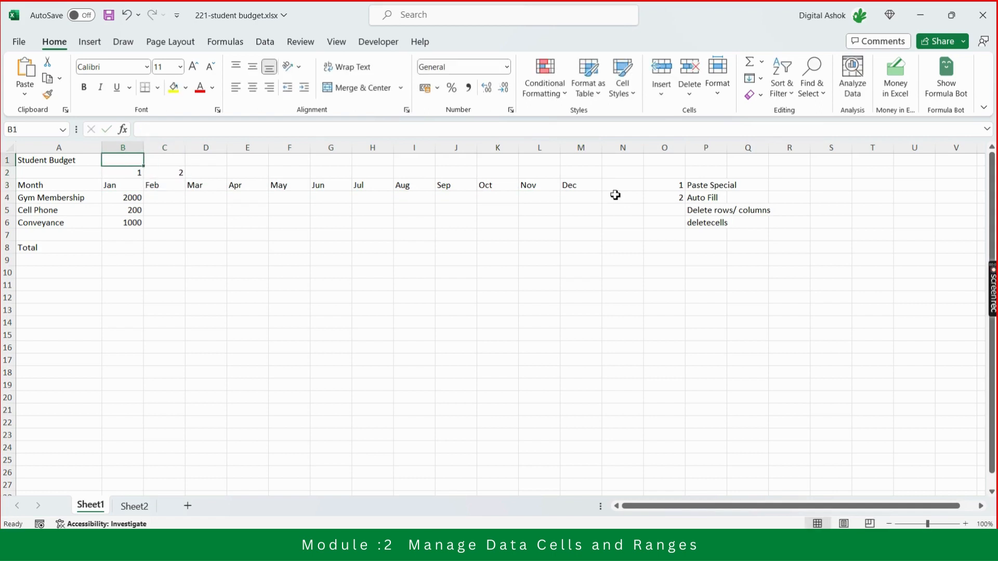
{"action": "key", "text": "Down"}
{"action": "key", "text": "shift+Right"}
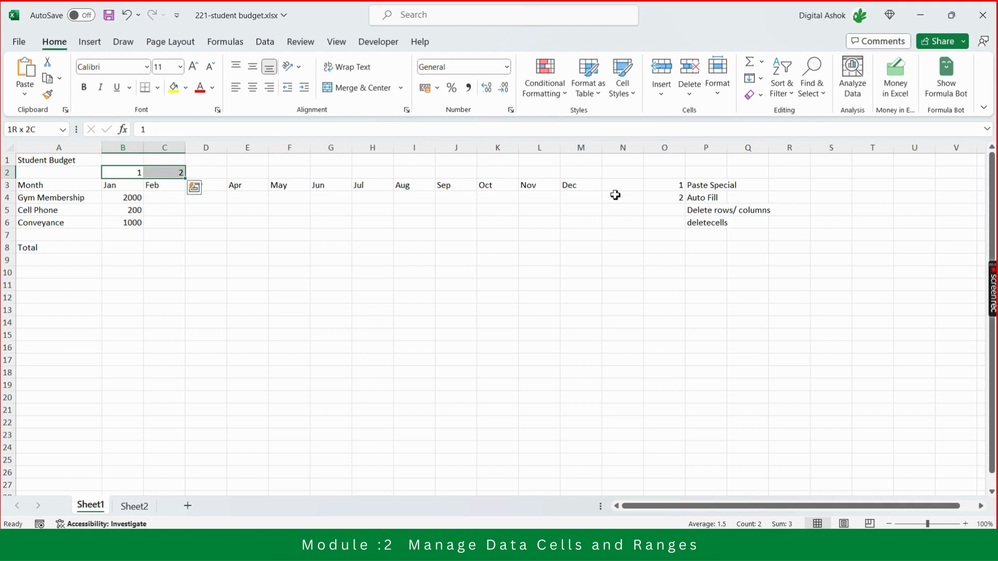
{"action": "left_click", "coordinate": [581, 172]}
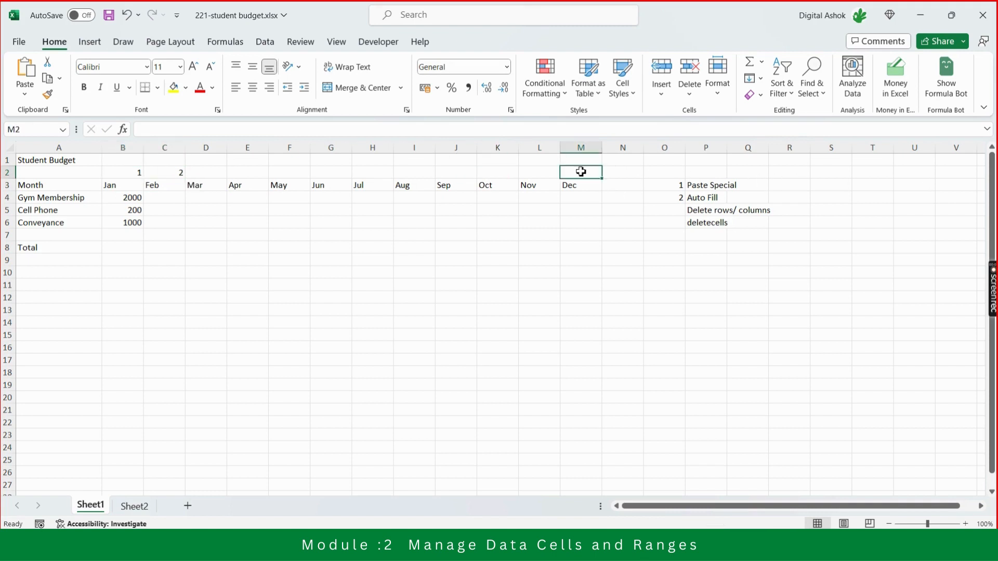
{"action": "left_click", "coordinate": [135, 171]}
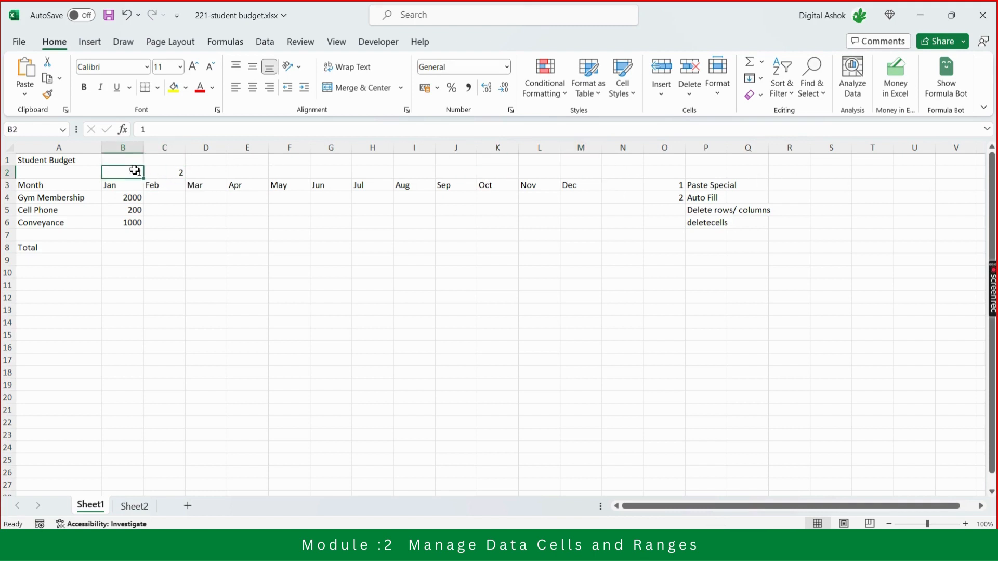
{"action": "key", "text": "shift+Right"}
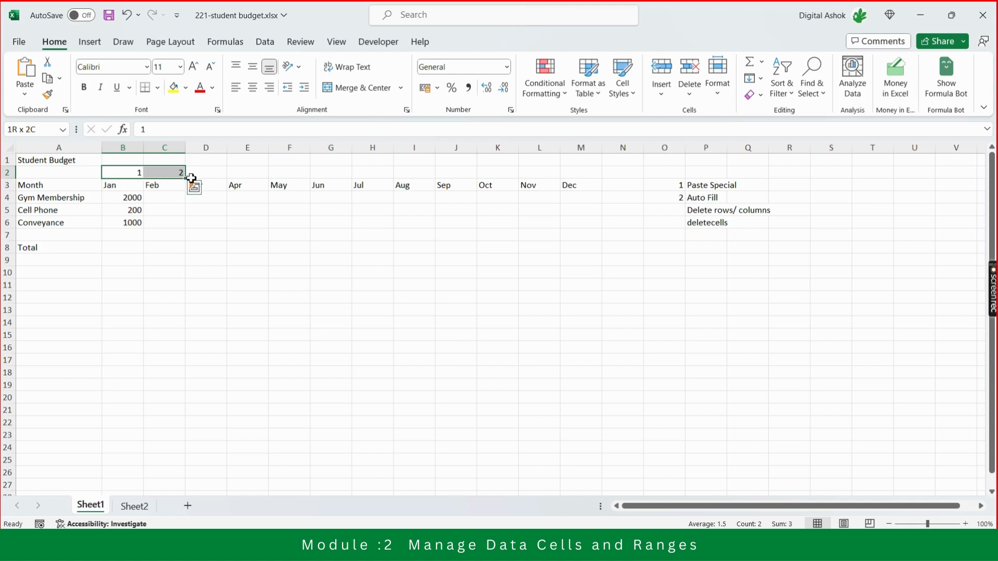
{"action": "left_click_drag", "start_coordinate": [185, 181], "coordinate": [594, 175]}
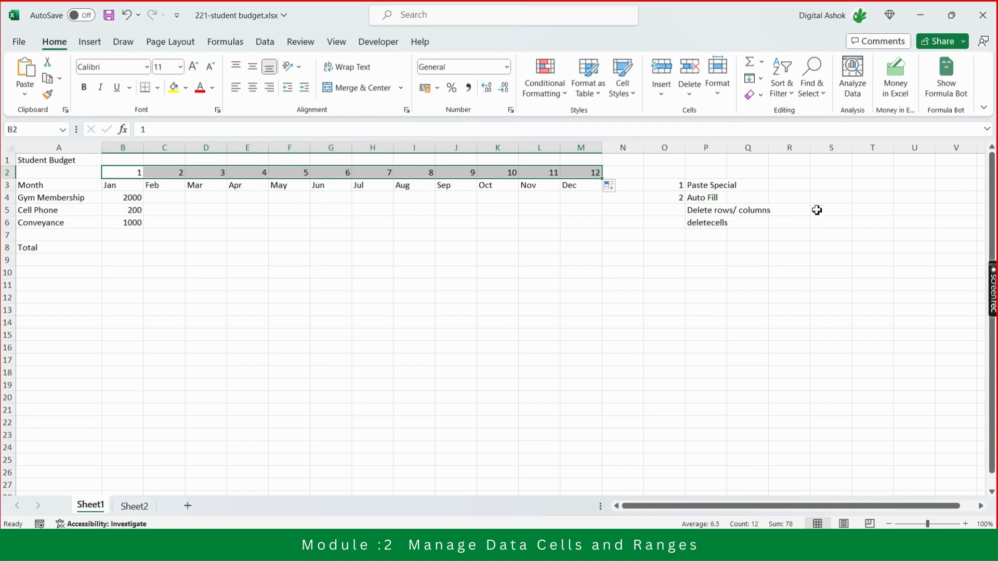
Enter the weekday names Sun in S3 and Mon in S4.
{"action": "left_click", "coordinate": [825, 191]}
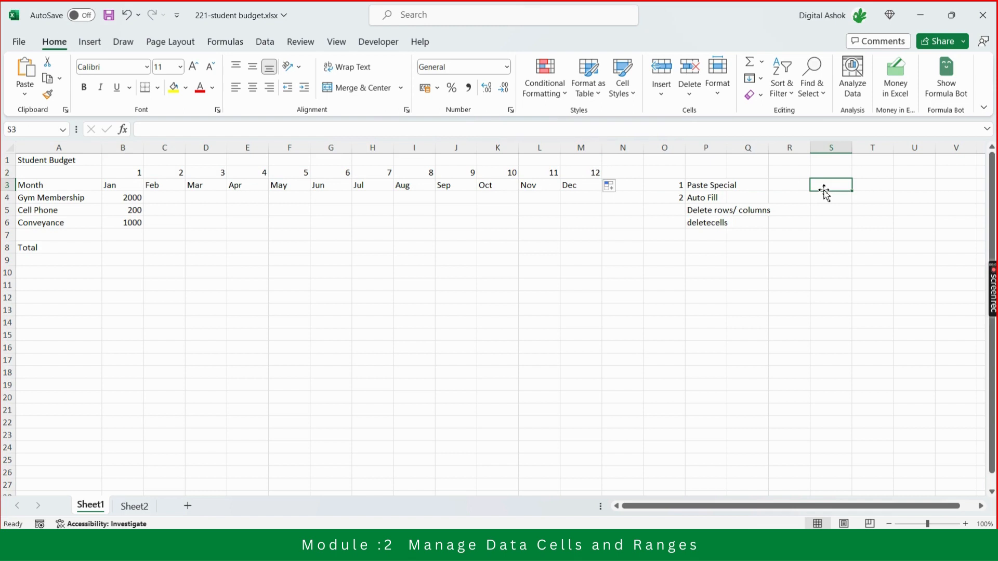
{"action": "type", "text": "Sum"}
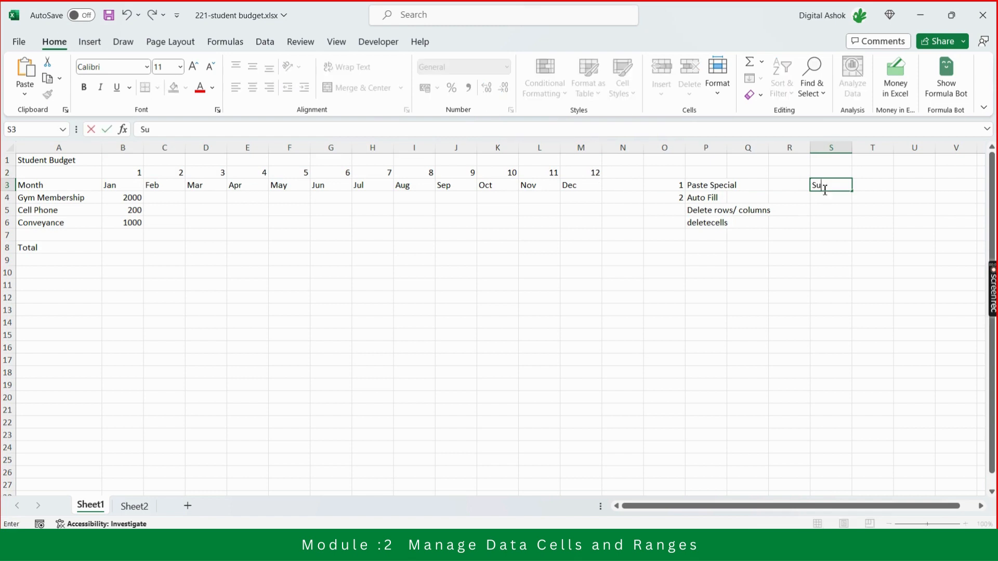
{"action": "key", "text": "Return"}
{"action": "type", "text": "Mo"}
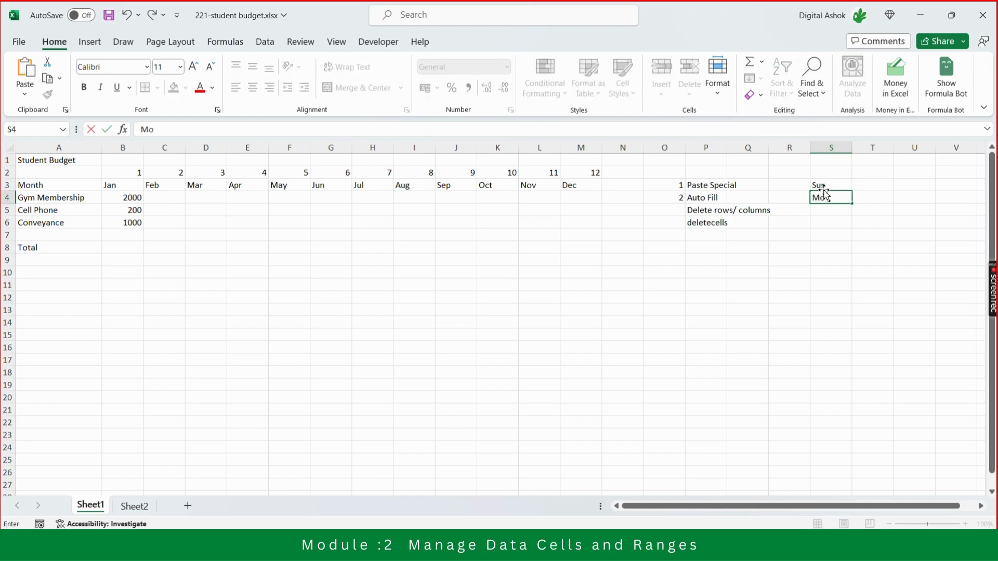
{"action": "type", "text": "n"}
{"action": "key", "text": "Return"}
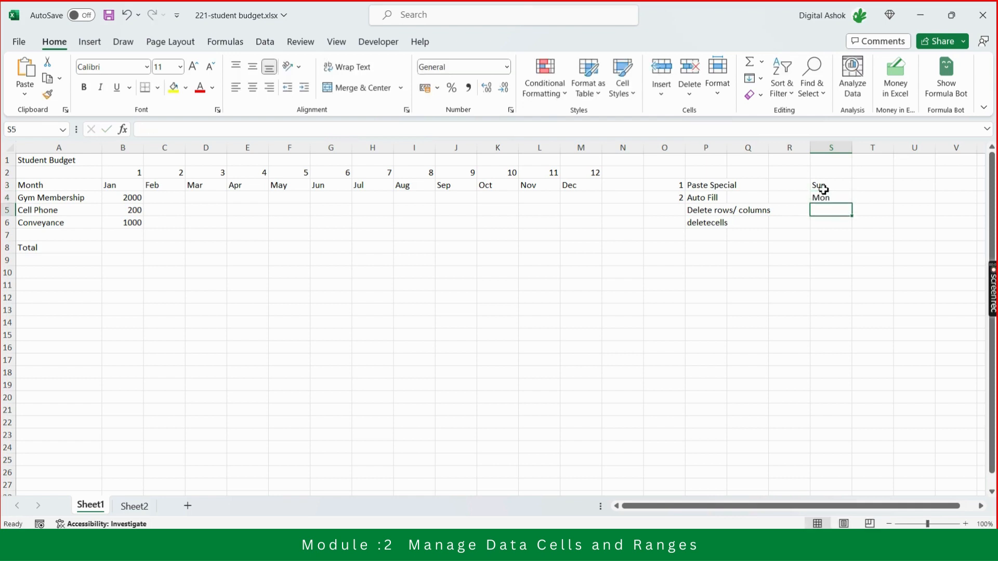
Enter the weekday names tue in S5 and wed in S6 below Mon.
{"action": "type", "text": "tue"}
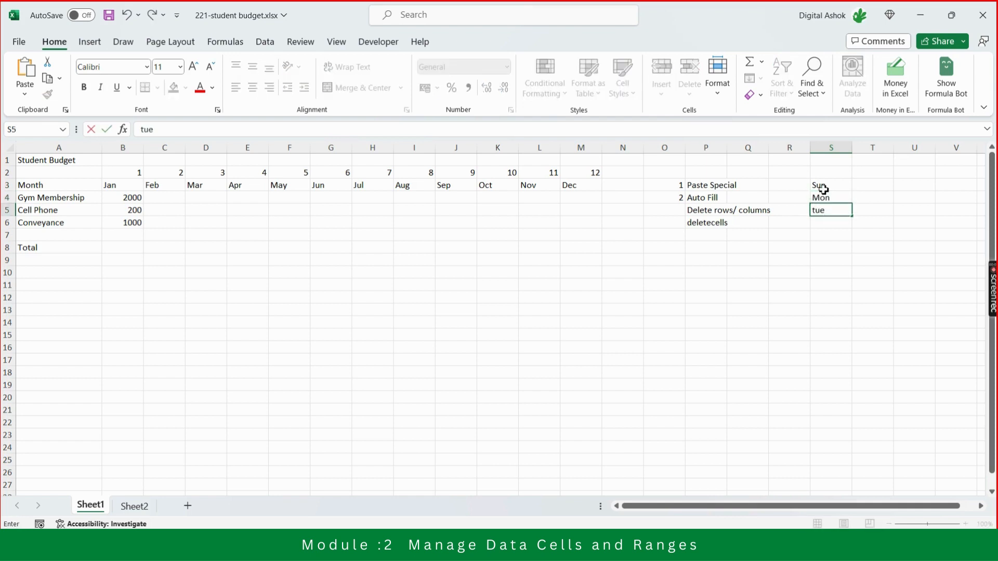
{"action": "key", "text": "Return"}
{"action": "type", "text": "we"}
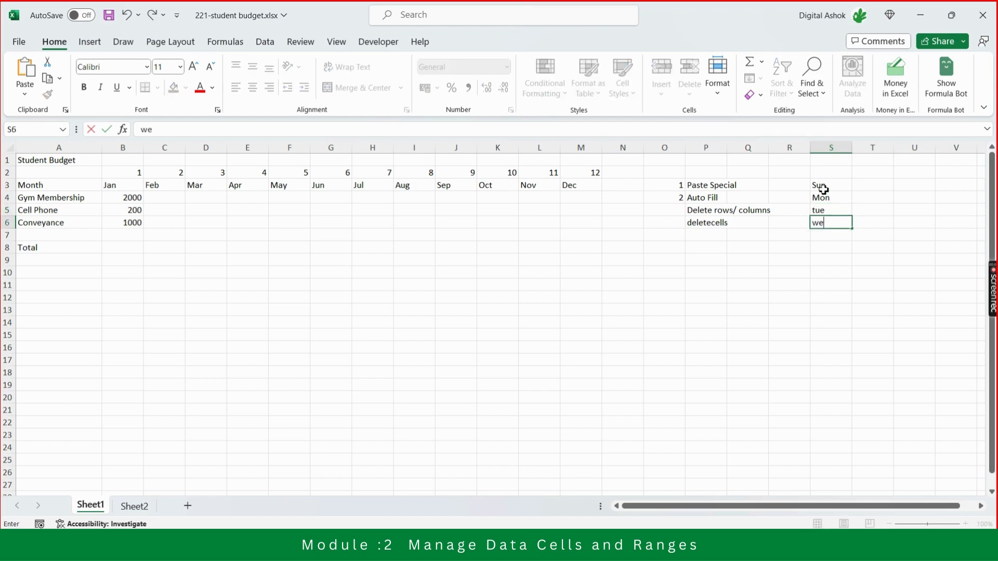
{"action": "type", "text": "d"}
{"action": "key", "text": "Return"}
{"action": "key", "text": "Up"}
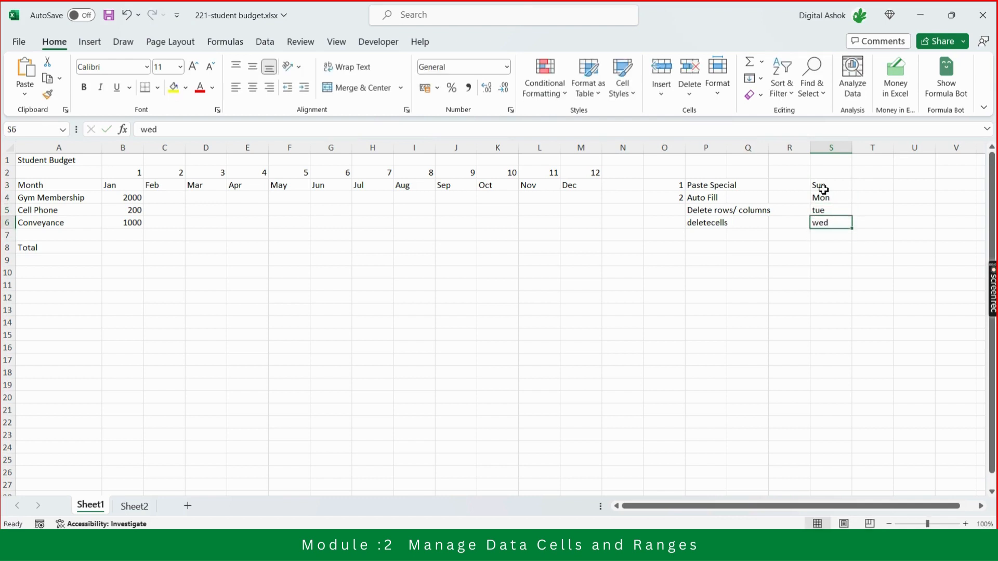
Auto Fill the weekday series from S3:S6 down to Tue in S12.
{"action": "left_click", "coordinate": [824, 188]}
{"action": "key", "text": "shift+Down"}
{"action": "key", "text": "shift+Down"}
{"action": "key", "text": "shift+Down"}
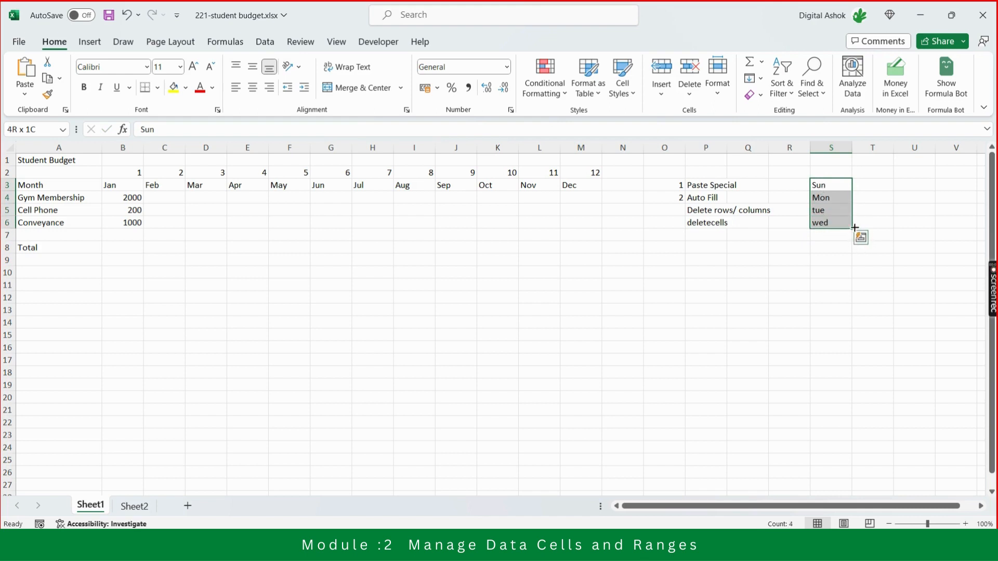
{"action": "left_click_drag", "start_coordinate": [855, 228], "coordinate": [854, 306]}
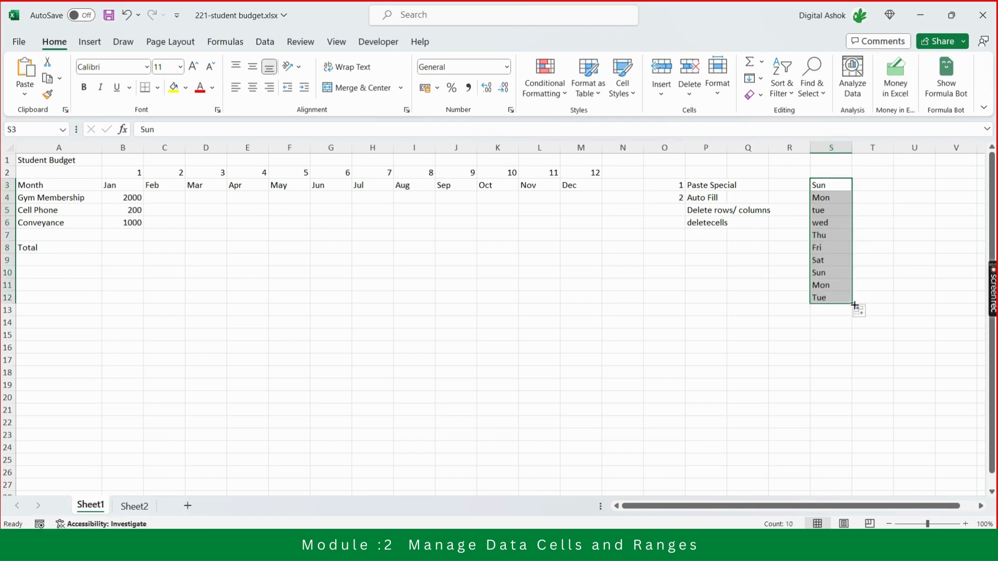
{"action": "left_click", "coordinate": [881, 188]}
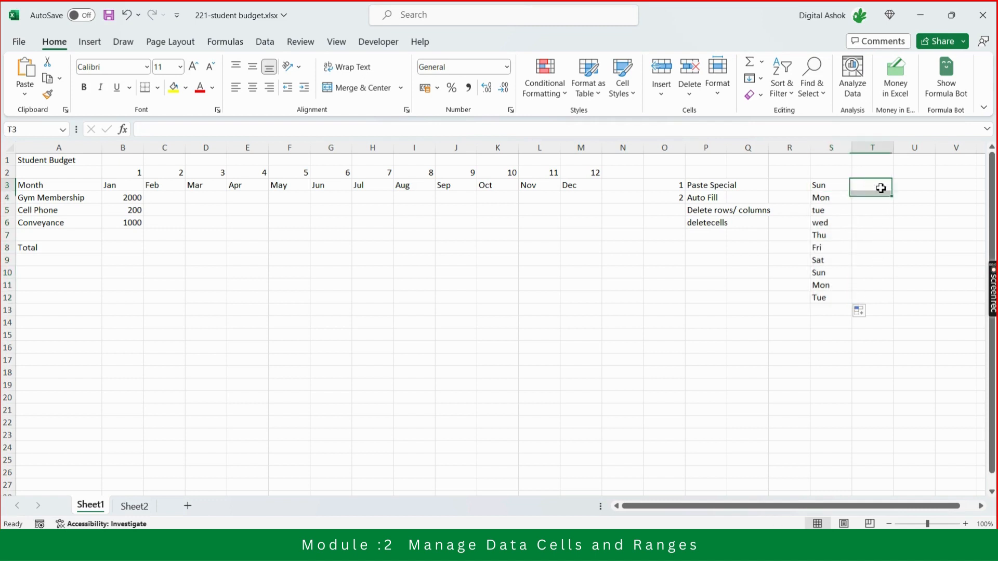
{"action": "key", "text": "Left"}
{"action": "key", "text": "shift+Down"}
{"action": "key", "text": "shift+Down"}
{"action": "key", "text": "shift+Down"}
{"action": "key", "text": "shift+Down"}
{"action": "key", "text": "shift+Down"}
{"action": "key", "text": "shift+Down"}
{"action": "key", "text": "shift+Down"}
{"action": "key", "text": "shift+Down"}
{"action": "key", "text": "shift+Down"}
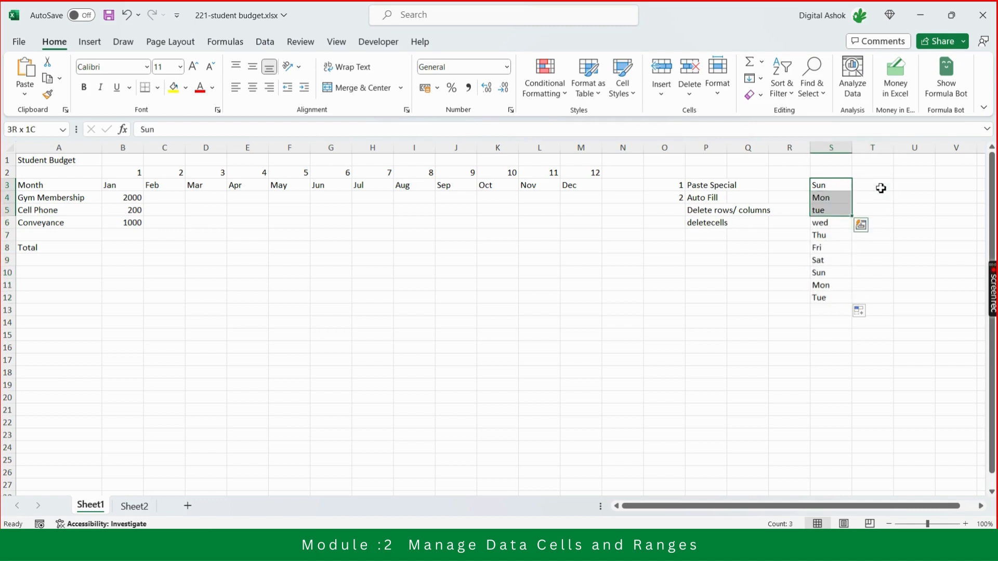
{"action": "left_click", "coordinate": [881, 188]}
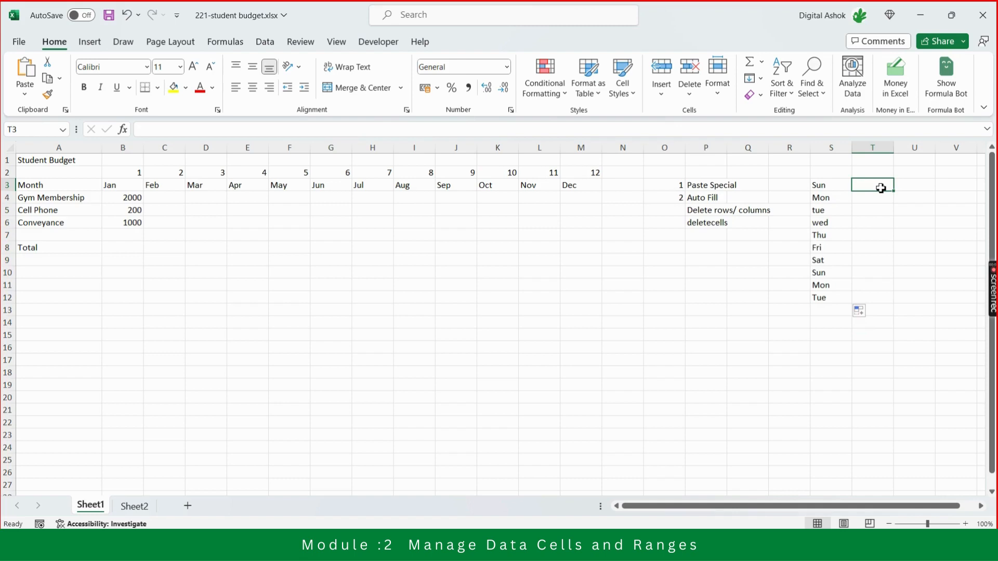
Switch to the Microsoft Teams meeting and look over the participants' names.
{"action": "key", "text": "alt+Tab"}
{"action": "key", "text": "alt+Tab"}
{"action": "key", "text": "alt+Tab"}
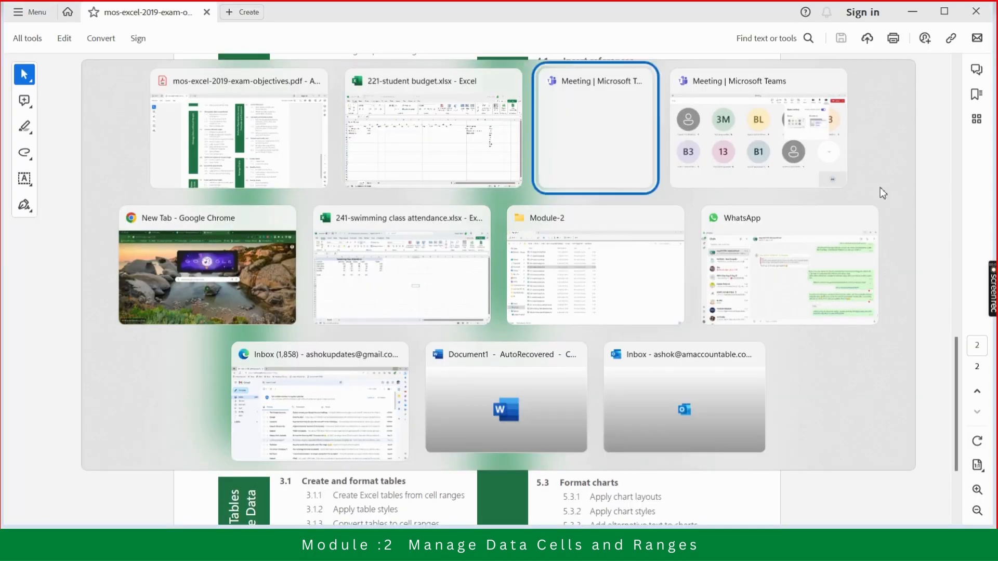
{"action": "key", "text": "alt+Tab"}
{"action": "key", "text": "alt+Tab"}
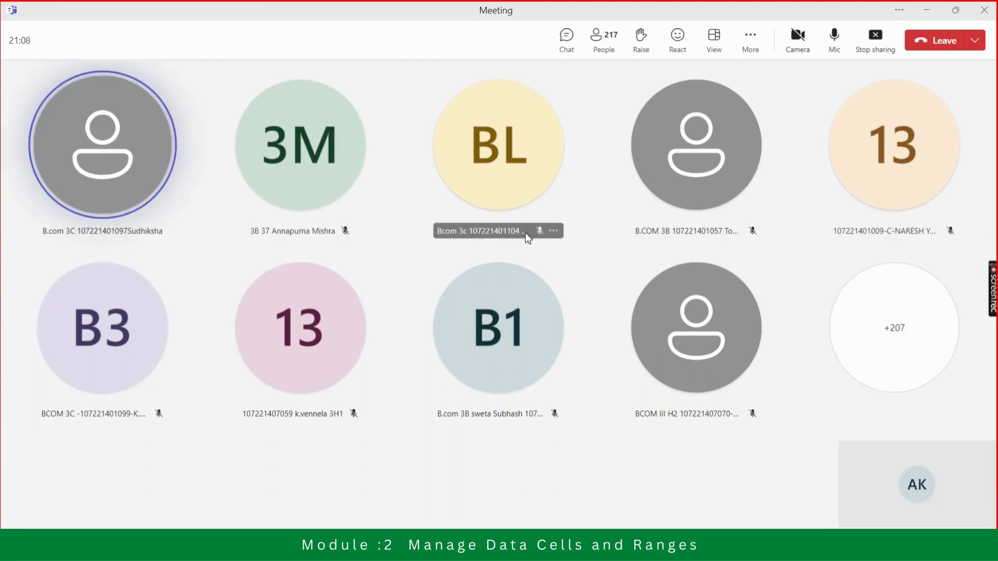
{"action": "mouse_move", "coordinate": [521, 237]}
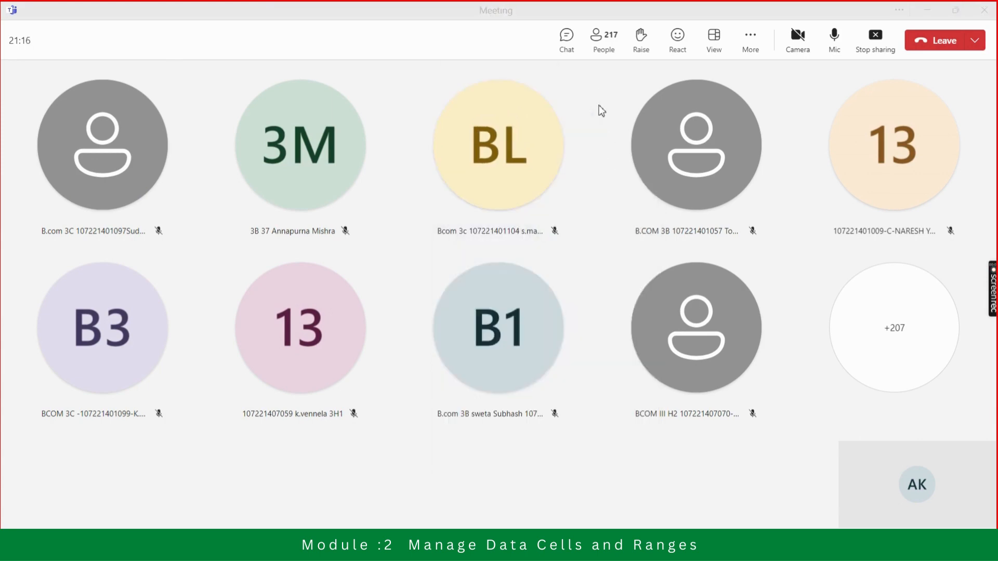
Switch from the Teams meeting back to the 221-student budget workbook in Excel.
{"action": "key", "text": "super+Tab"}
{"action": "key", "text": "Escape"}
{"action": "key", "text": "alt+Tab"}
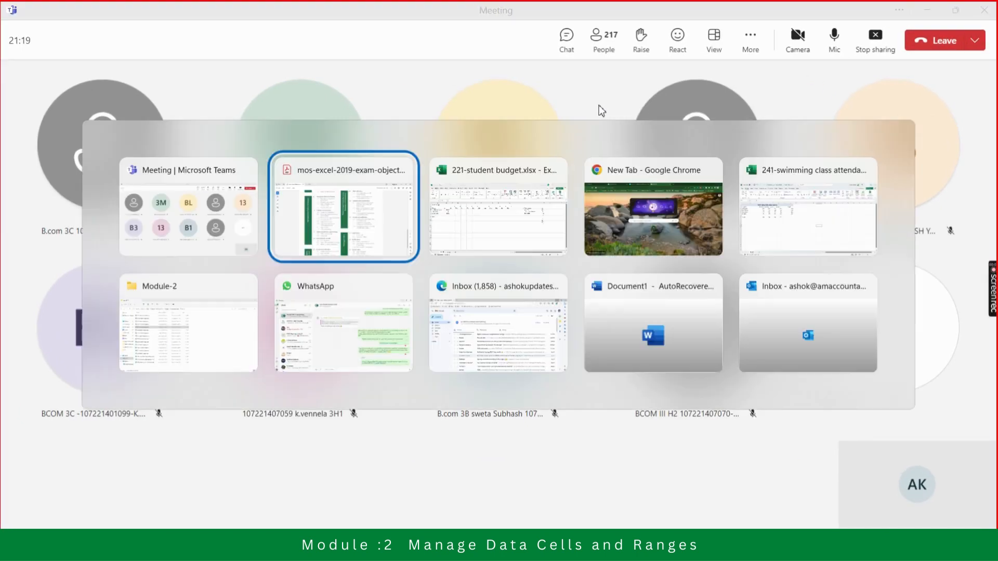
{"action": "key", "text": "alt+Tab"}
{"action": "key", "text": "alt+Tab"}
{"action": "key", "text": "alt+Tab"}
{"action": "key", "text": "alt+Tab"}
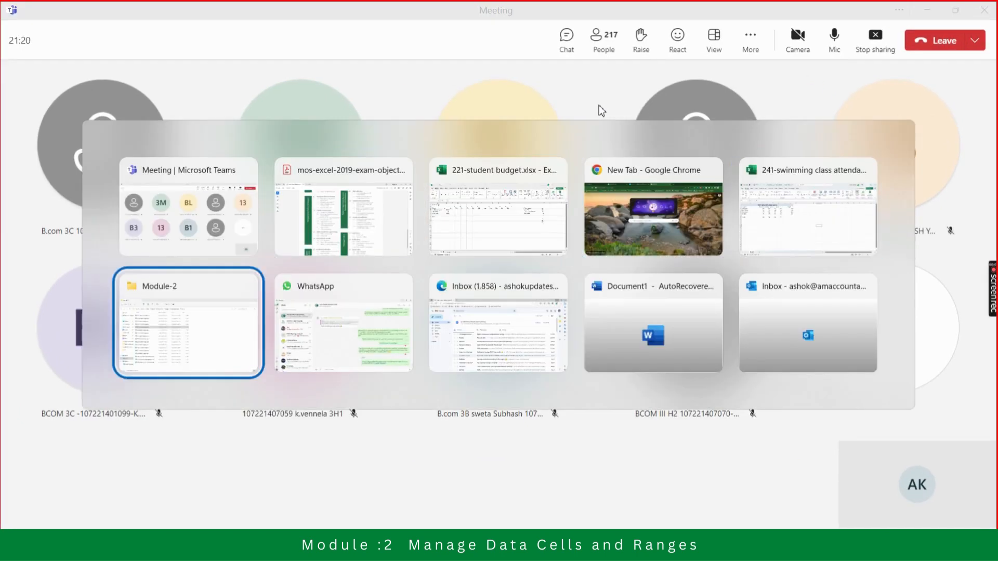
{"action": "key", "text": "alt+Tab"}
{"action": "key", "text": "alt+Tab"}
{"action": "key", "text": "alt+Tab"}
{"action": "key", "text": "alt+Tab"}
{"action": "key", "text": "alt+Tab"}
{"action": "key", "text": "alt+Tab"}
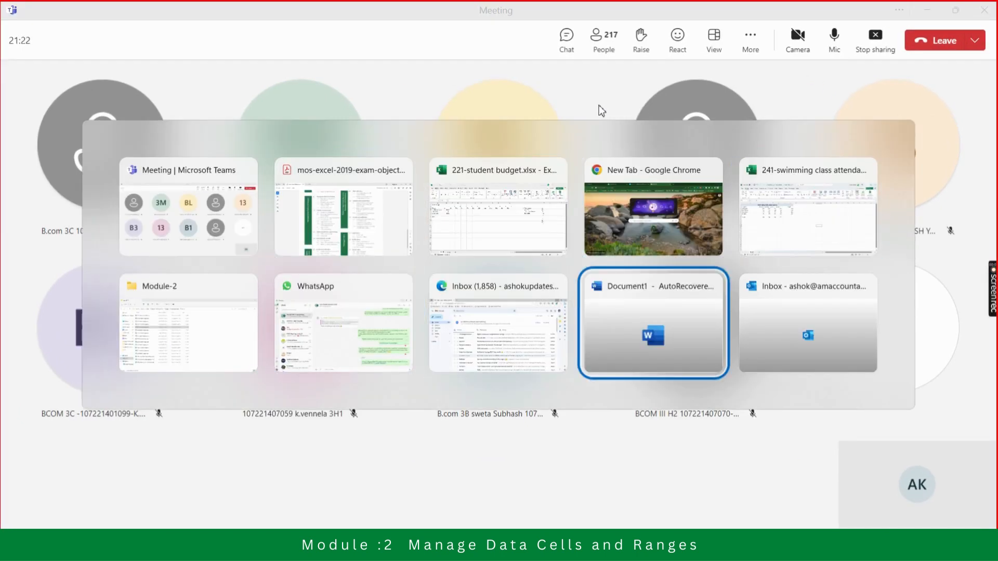
{"action": "key", "text": "alt+Tab"}
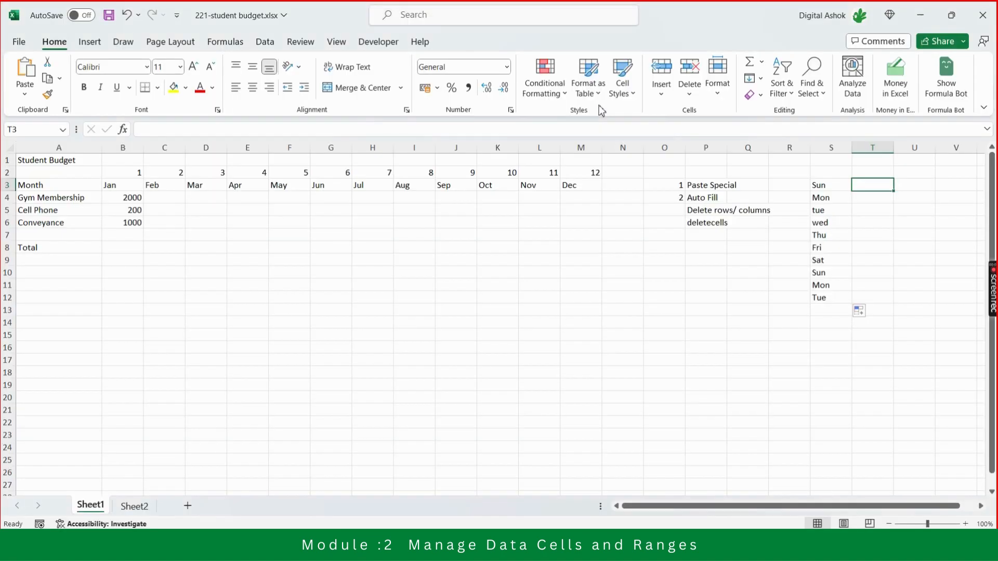
Enter the first participant's first name in T3 beside Sun.
{"action": "type", "text": "Su"}
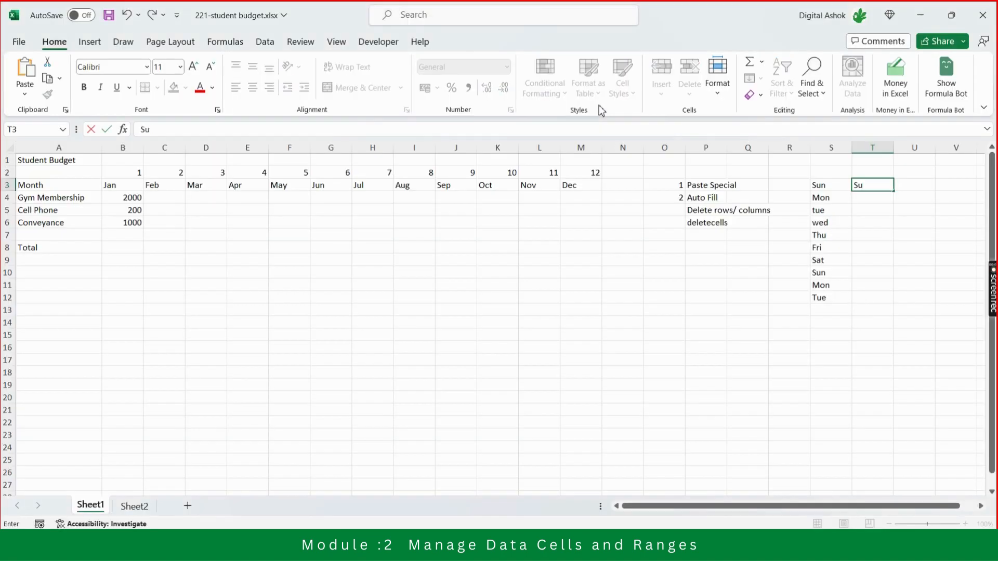
{"action": "type", "text": "diksha"}
{"action": "key", "text": "Return"}
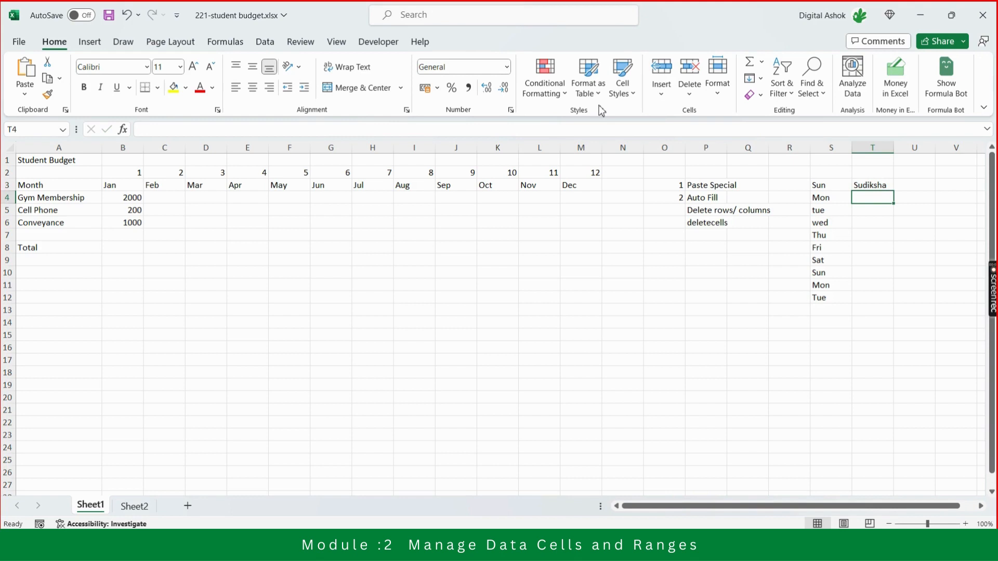
Enter two more participants' first names in T4 and T5 beside Mon and tue.
{"action": "type", "text": "Annapu"}
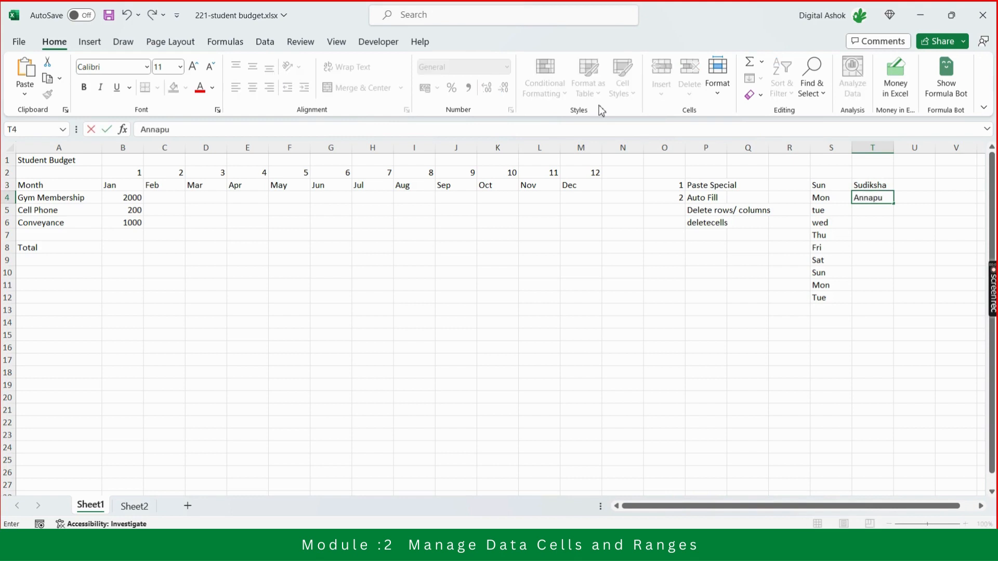
{"action": "type", "text": "rna"}
{"action": "key", "text": "Return"}
{"action": "type", "text": "M"}
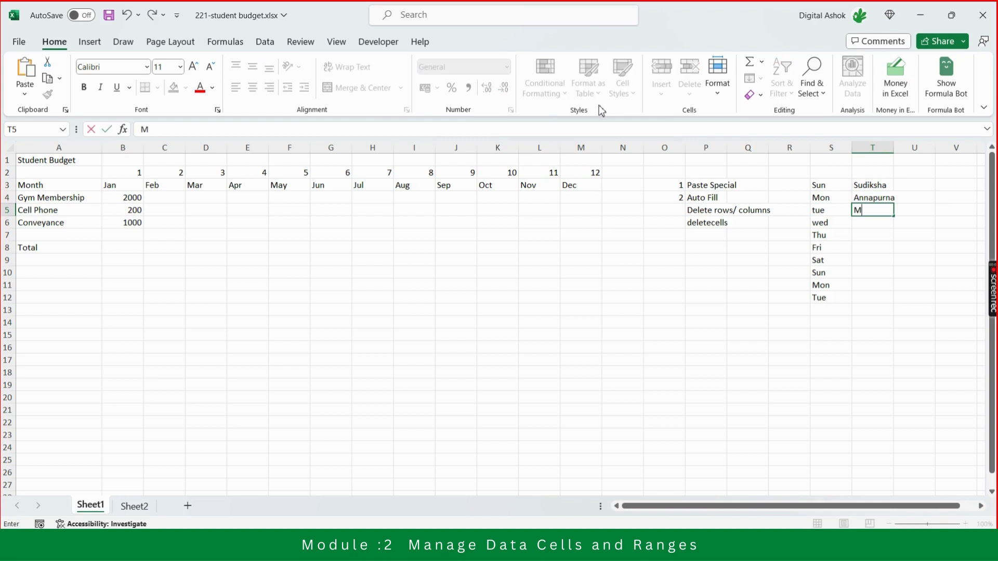
{"action": "type", "text": "ahalakshmi"}
{"action": "key", "text": "Return"}
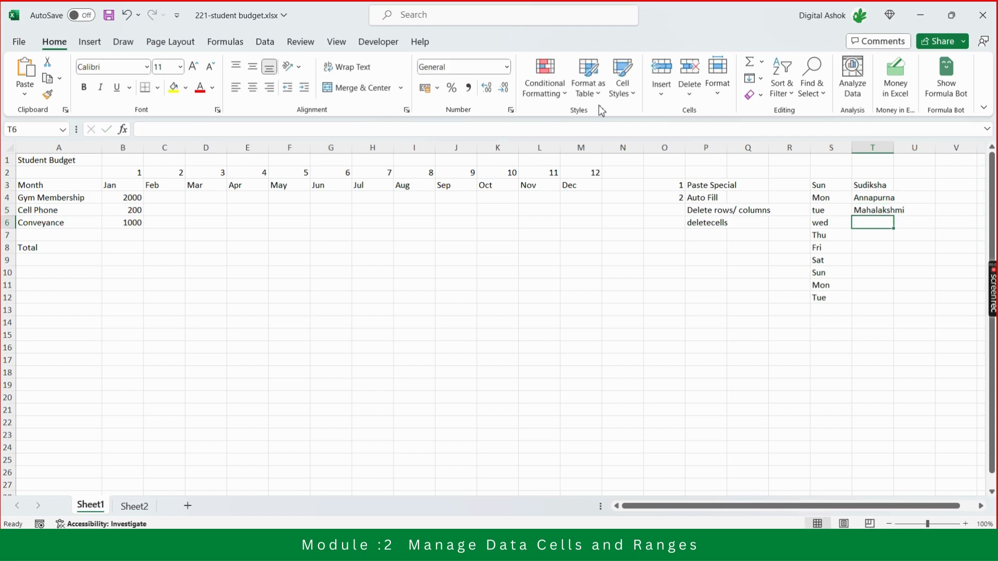
Look up a fourth participant in the Teams meeting and enter that first name in T6 of the student budget workbook.
{"action": "key", "text": "alt+Tab"}
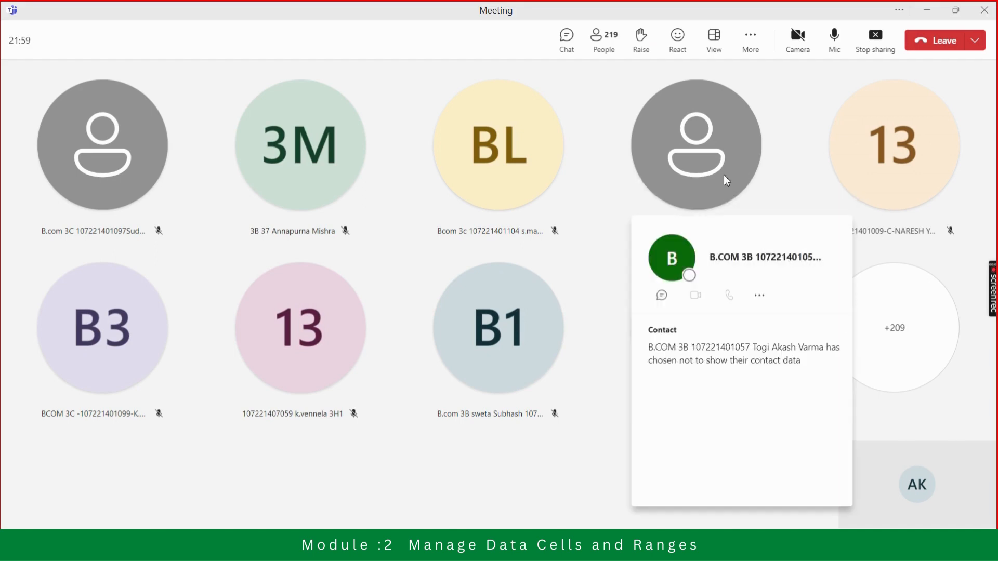
{"action": "key", "text": "alt+Tab"}
{"action": "type", "text": "Akash"}
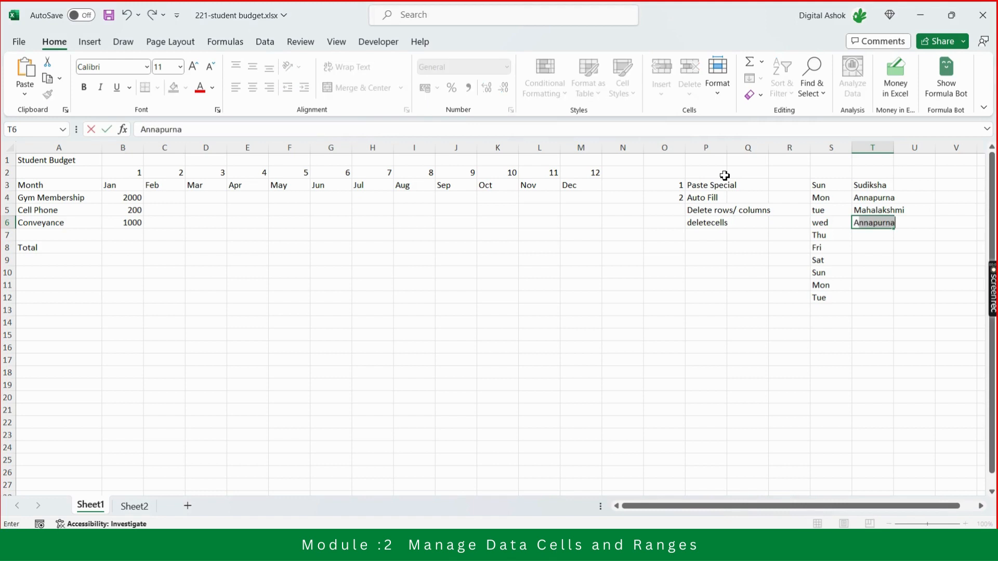
{"action": "key", "text": "Return"}
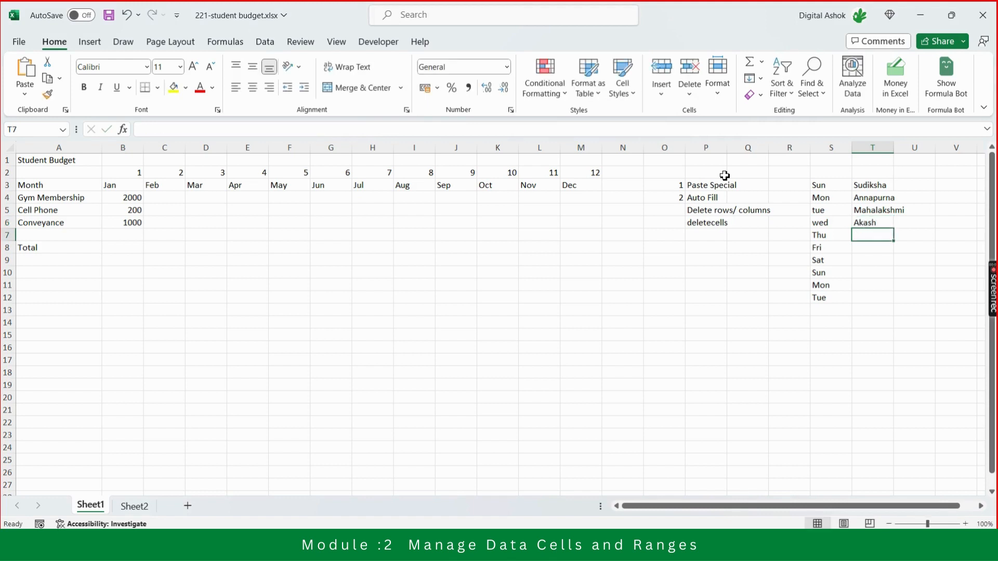
Add two more first names to the list in T7 and T8.
{"action": "type", "text": "Ashok"}
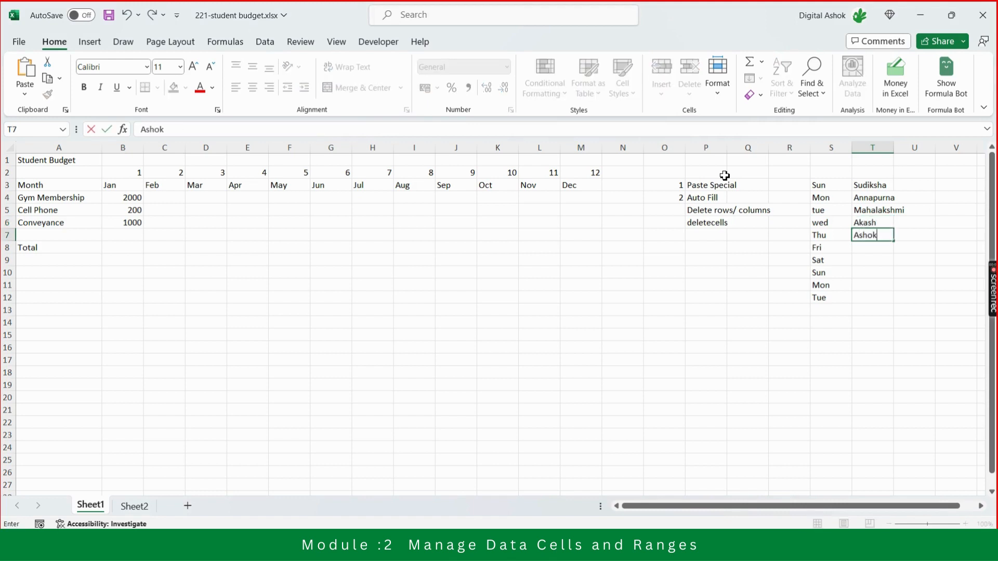
{"action": "key", "text": "Return"}
{"action": "type", "text": "Shai"}
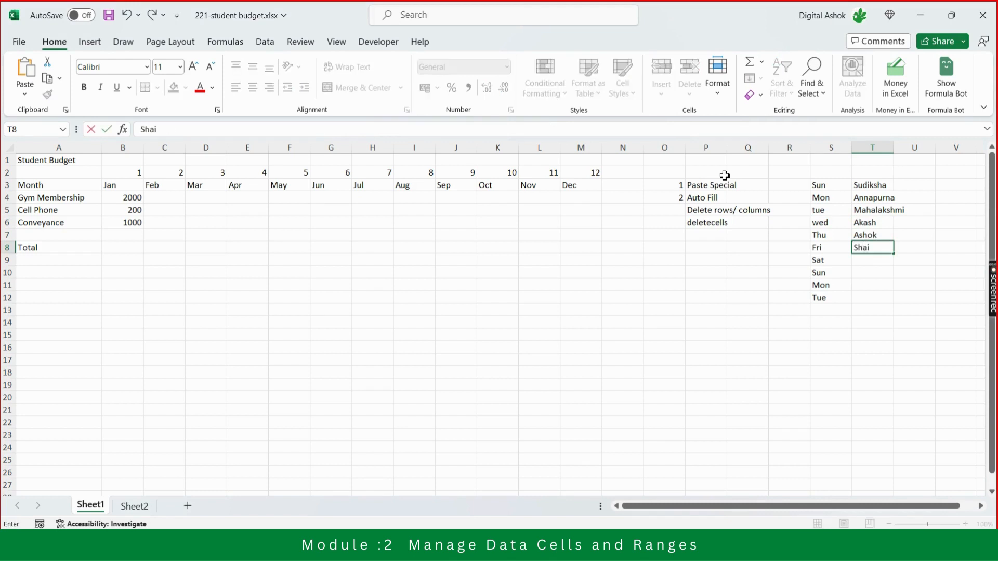
{"action": "type", "text": "laja"}
{"action": "key", "text": "Return"}
Number the first three names by entering 1, 2 and 3 in U3:U5.
{"action": "key", "text": "Up"}
{"action": "key", "text": "Up"}
{"action": "key", "text": "Up"}
{"action": "key", "text": "Up"}
{"action": "key", "text": "Up"}
{"action": "key", "text": "Up"}
{"action": "key", "text": "Up"}
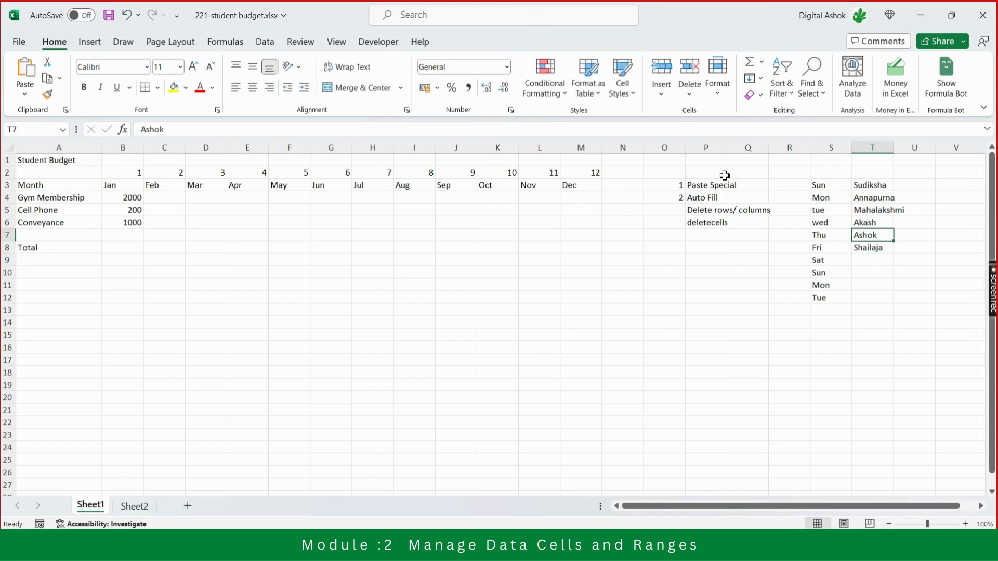
{"action": "key", "text": "Down"}
{"action": "key", "text": "Down"}
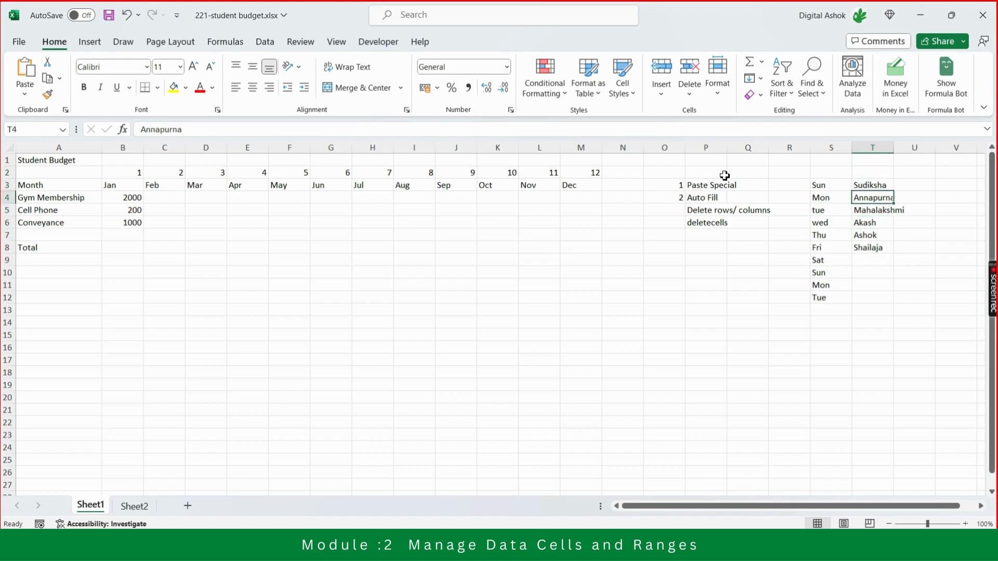
{"action": "key", "text": "Up"}
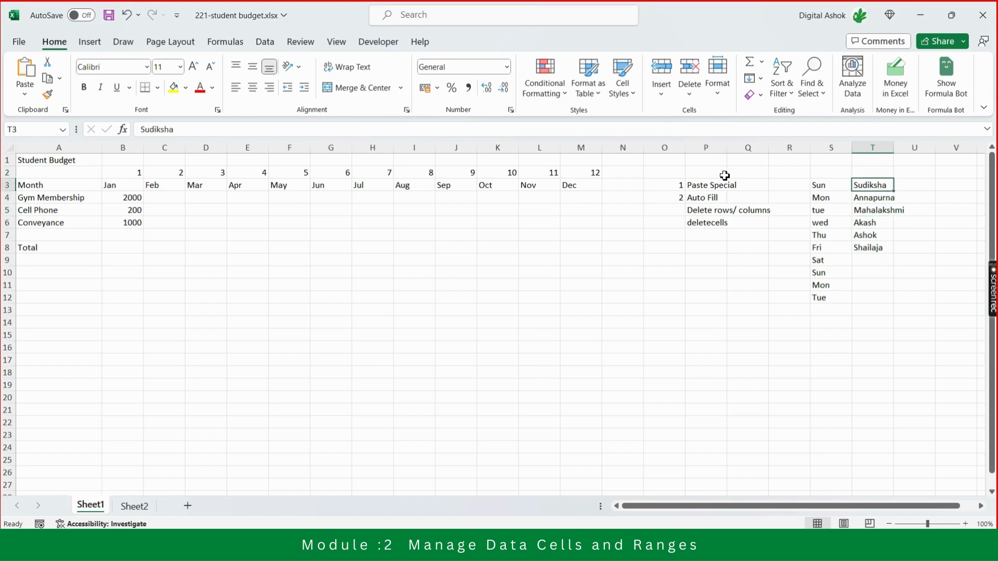
{"action": "key", "text": "Right"}
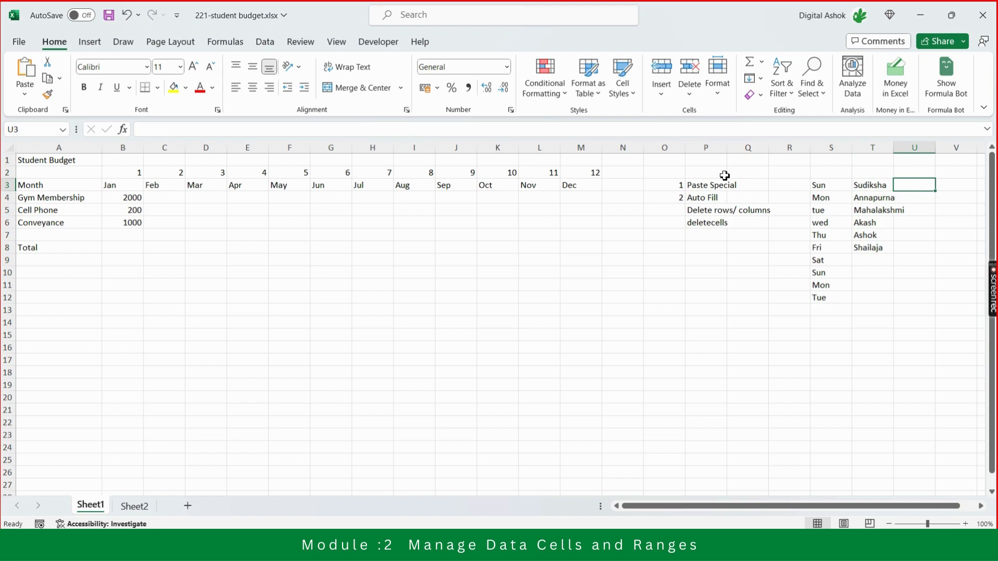
{"action": "type", "text": "1"}
{"action": "key", "text": "Return"}
{"action": "type", "text": "2"}
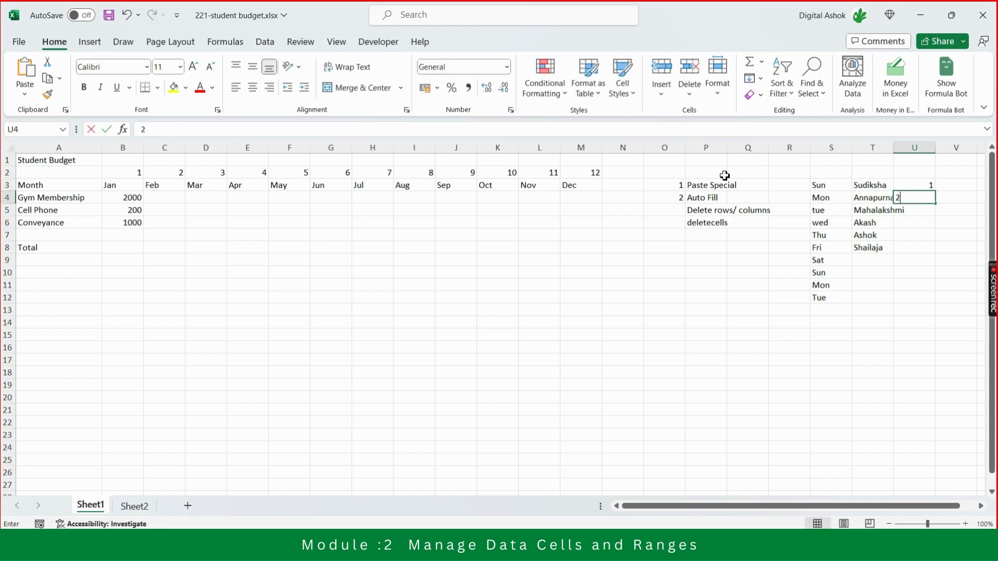
{"action": "key", "text": "Return"}
{"action": "type", "text": "mi"}
{"action": "type", "text": "3"}
{"action": "key", "text": "Return"}
Number the remaining three names by entering 4, 5 and 6 in U6:U8.
{"action": "type", "text": "4"}
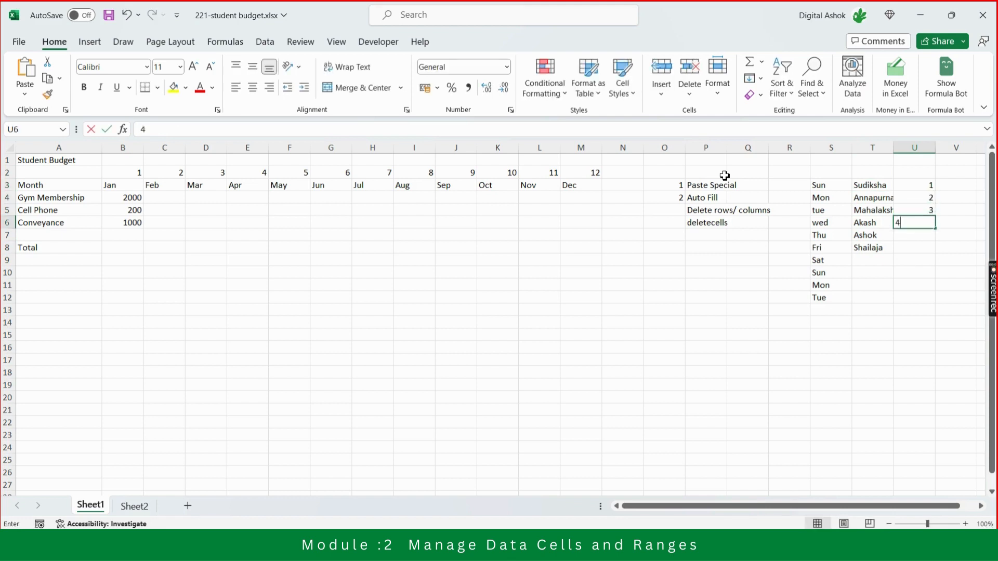
{"action": "key", "text": "Return"}
{"action": "type", "text": "5"}
{"action": "key", "text": "Return"}
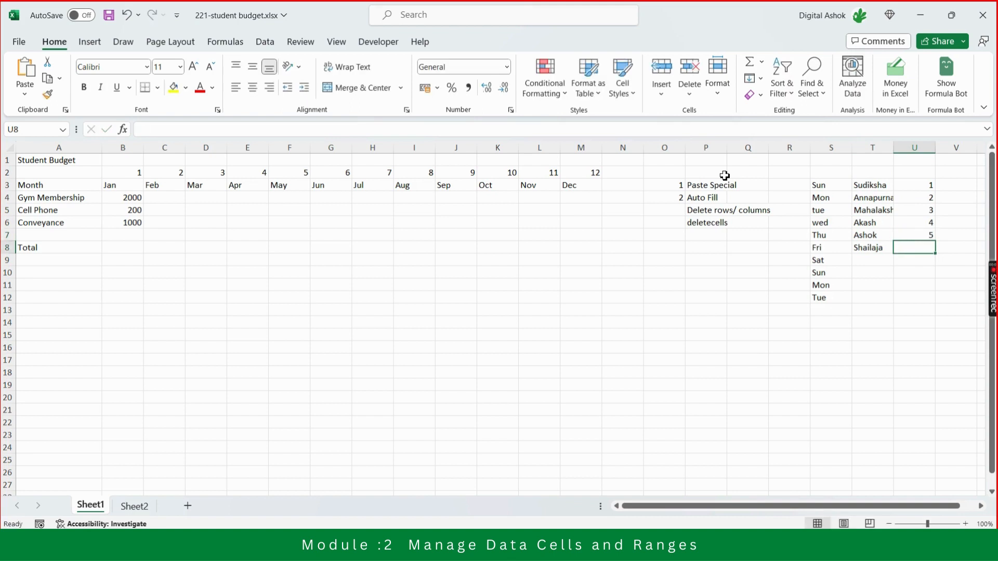
{"action": "type", "text": "6"}
{"action": "key", "text": "Return"}
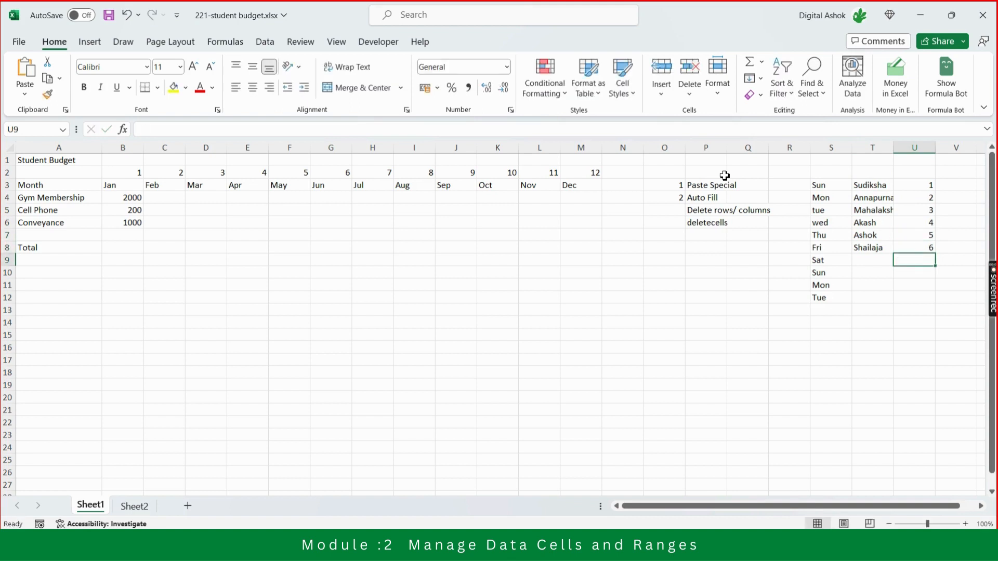
{"action": "key", "text": "Up"}
{"action": "key", "text": "Up"}
{"action": "key", "text": "Up"}
{"action": "key", "text": "Up"}
{"action": "key", "text": "Up"}
{"action": "key", "text": "Up"}
{"action": "key", "text": "Up"}
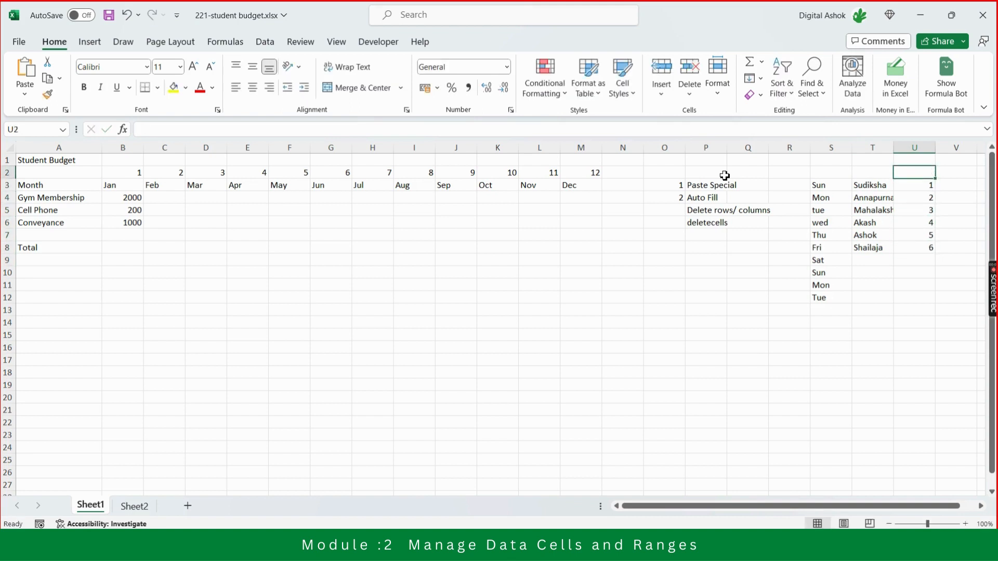
{"action": "key", "text": "Left"}
{"action": "key", "text": "Down"}
{"action": "key", "text": "Right"}
{"action": "key", "text": "Down"}
{"action": "key", "text": "Down"}
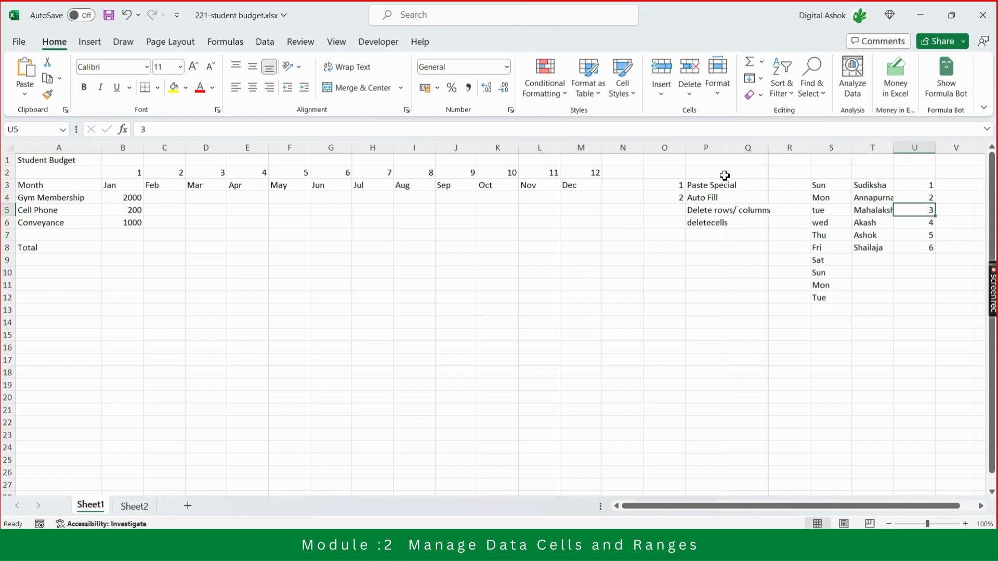
Review the numbers entered beside the name list in U3:U8.
{"action": "key", "text": "Down"}
{"action": "key", "text": "Down"}
{"action": "key", "text": "Down"}
{"action": "key", "text": "Down"}
{"action": "key", "text": "Up"}
{"action": "key", "text": "Up"}
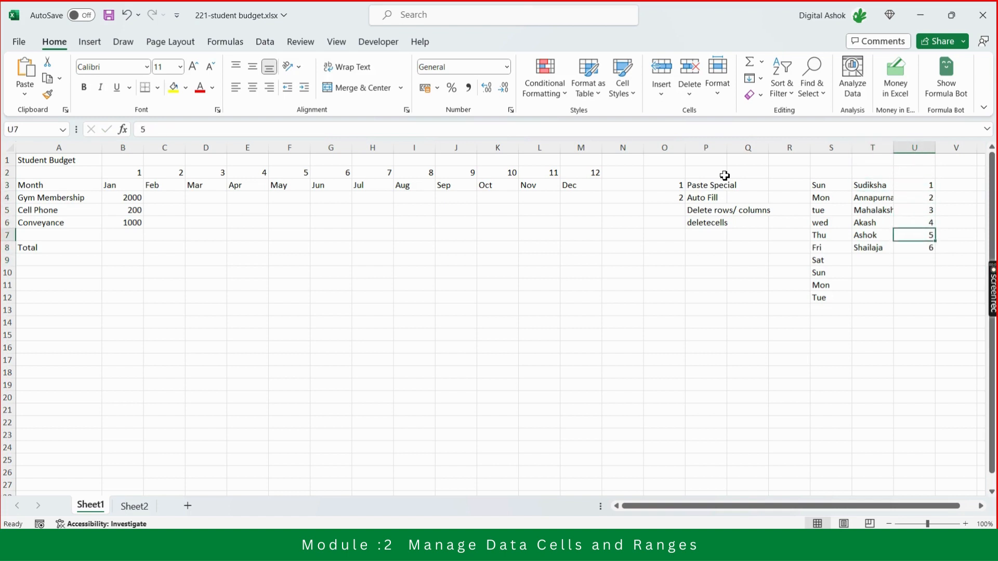
{"action": "key", "text": "Down"}
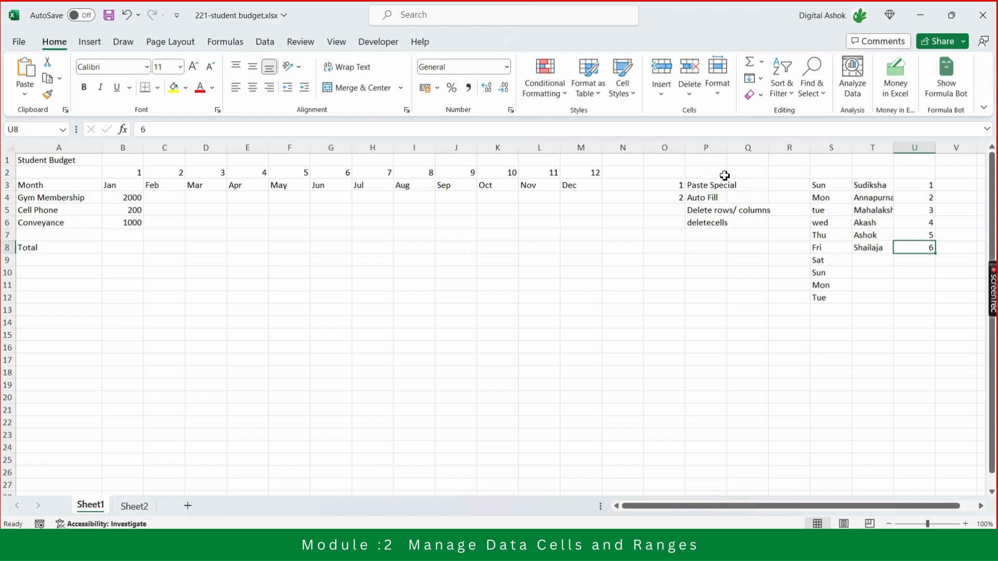
{"action": "key", "text": "Up"}
{"action": "key", "text": "Up"}
{"action": "key", "text": "Up"}
{"action": "key", "text": "Up"}
{"action": "key", "text": "Up"}
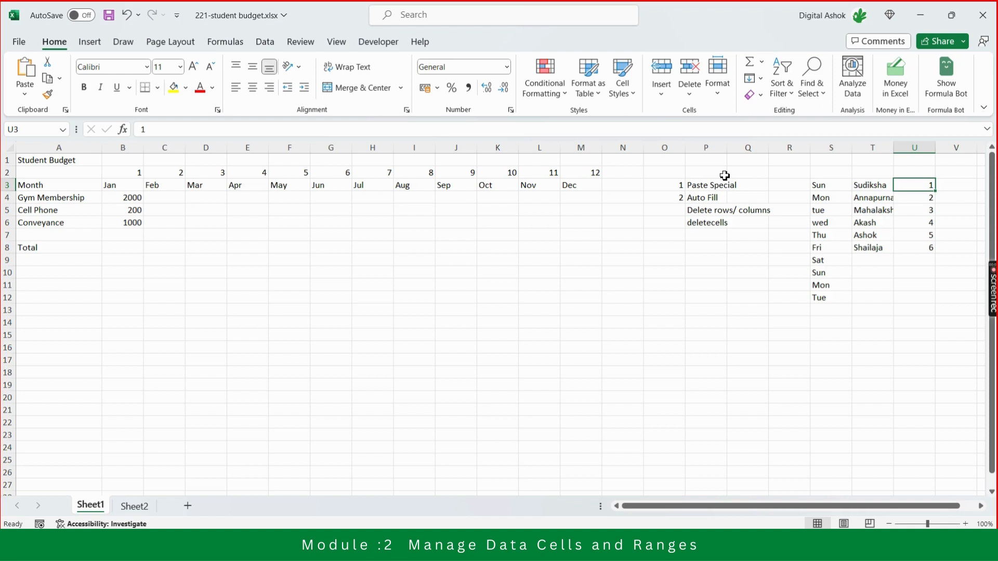
{"action": "key", "text": "Left"}
{"action": "key", "text": "Left"}
{"action": "key", "text": "Left"}
{"action": "key", "text": "Left"}
{"action": "key", "text": "Left"}
{"action": "key", "text": "Left"}
{"action": "key", "text": "Left"}
{"action": "key", "text": "Left"}
{"action": "key", "text": "Left"}
{"action": "key", "text": "Left"}
{"action": "key", "text": "Left"}
{"action": "key", "text": "Left"}
{"action": "key", "text": "Left"}
{"action": "key", "text": "Left"}
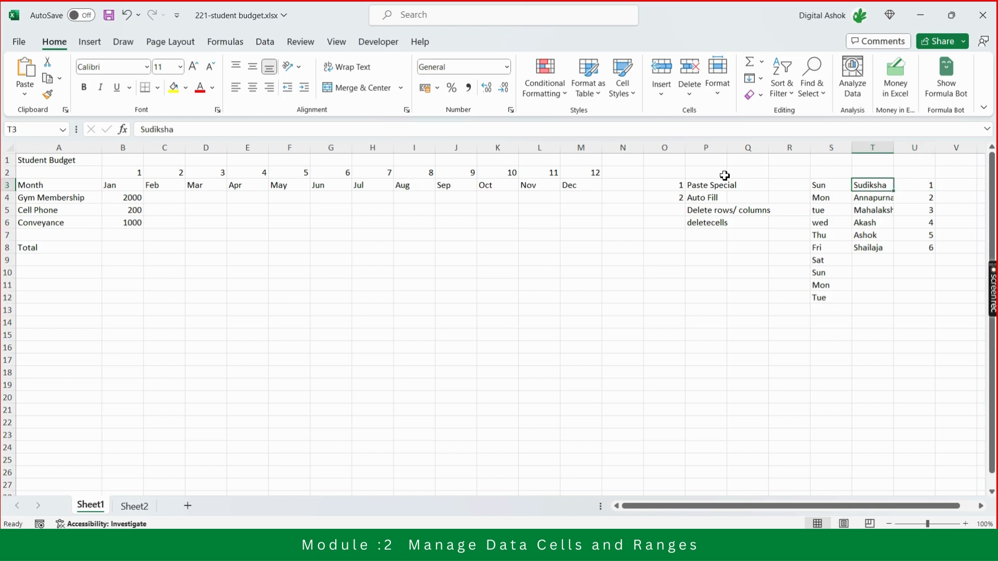
{"action": "key", "text": "Down"}
{"action": "key", "text": "Down"}
{"action": "key", "text": "Down"}
{"action": "key", "text": "Down"}
{"action": "key", "text": "Down"}
{"action": "key", "text": "Down"}
{"action": "key", "text": "Down"}
{"action": "key", "text": "Down"}
{"action": "key", "text": "Down"}
{"action": "key", "text": "Down"}
{"action": "key", "text": "Down"}
{"action": "key", "text": "Down"}
{"action": "key", "text": "Right"}
{"action": "key", "text": "Right"}
{"action": "key", "text": "Right"}
{"action": "key", "text": "Right"}
{"action": "key", "text": "Right"}
{"action": "key", "text": "Right"}
{"action": "key", "text": "Right"}
{"action": "key", "text": "Right"}
{"action": "key", "text": "Right"}
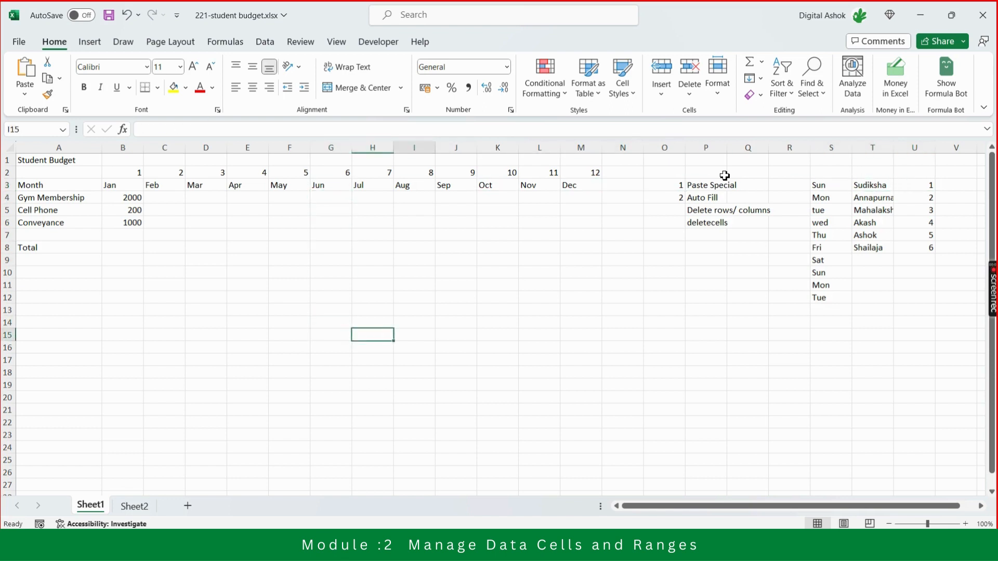
{"action": "key", "text": "Right"}
{"action": "key", "text": "Right"}
{"action": "key", "text": "Right"}
{"action": "key", "text": "Right"}
{"action": "key", "text": "Right"}
{"action": "key", "text": "Right"}
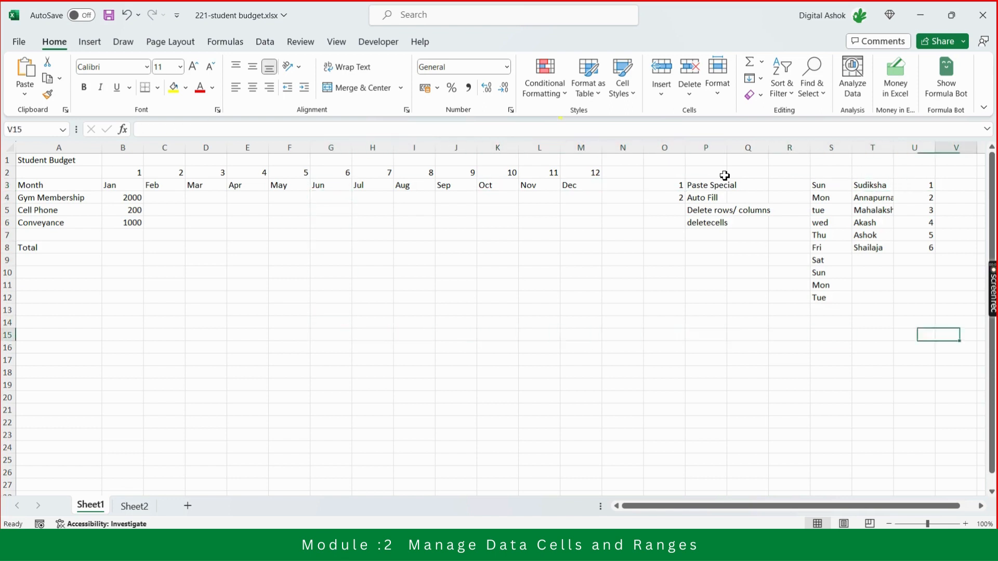
Copy the first three names of the list in T3:T5.
{"action": "key", "text": "Up"}
{"action": "key", "text": "Up"}
{"action": "key", "text": "Up"}
{"action": "key", "text": "Up"}
{"action": "key", "text": "Up"}
{"action": "key", "text": "Up"}
{"action": "key", "text": "Up"}
{"action": "key", "text": "Up"}
{"action": "key", "text": "Up"}
{"action": "key", "text": "Up"}
{"action": "key", "text": "Up"}
{"action": "key", "text": "Up"}
{"action": "key", "text": "Up"}
{"action": "key", "text": "Left"}
{"action": "key", "text": "Left"}
{"action": "key", "text": "Down"}
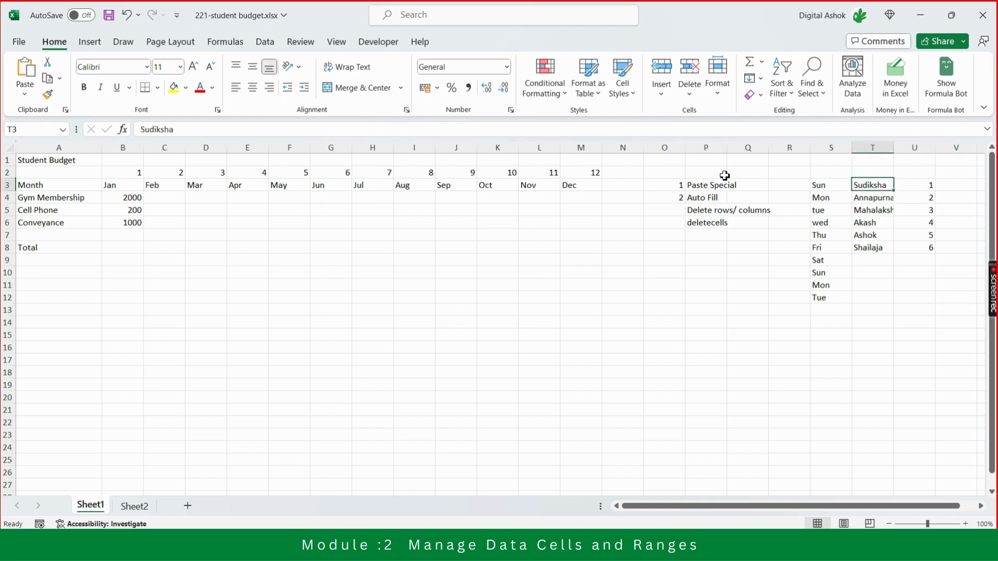
{"action": "key", "text": "Down"}
{"action": "key", "text": "Up"}
{"action": "key", "text": "shift+Down"}
{"action": "key", "text": "shift+Down"}
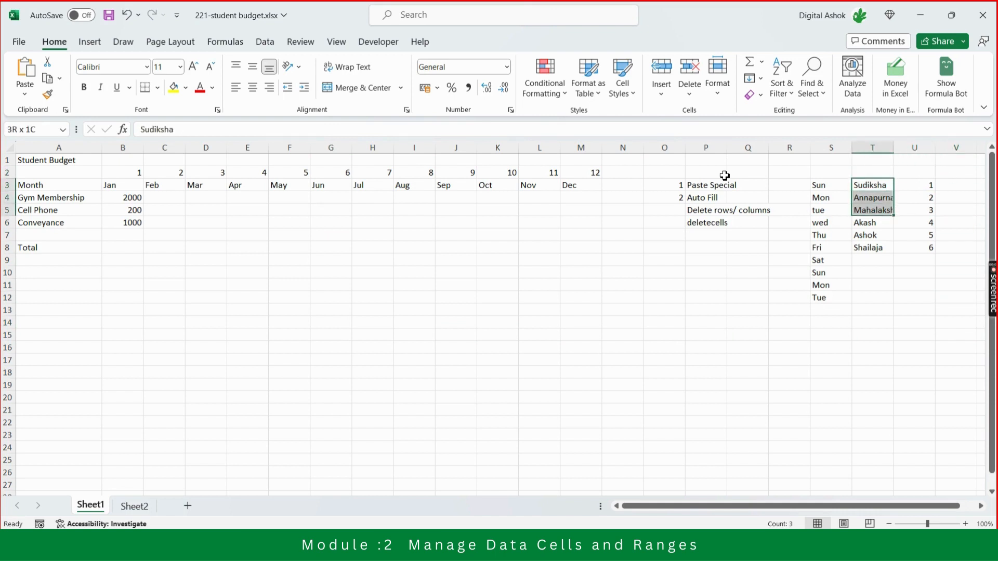
{"action": "key", "text": "shift+Up"}
{"action": "key", "text": "shift+Down"}
{"action": "key", "text": "ctrl+c"}
Paste the copied names at O8 and Auto Fill them down through O17.
{"action": "key", "text": "Left"}
{"action": "key", "text": "Left"}
{"action": "key", "text": "Left"}
{"action": "key", "text": "Left"}
{"action": "key", "text": "Left"}
{"action": "key", "text": "Left"}
{"action": "key", "text": "Left"}
{"action": "key", "text": "Down"}
{"action": "key", "text": "Down"}
{"action": "key", "text": "Down"}
{"action": "key", "text": "Down"}
{"action": "key", "text": "Down"}
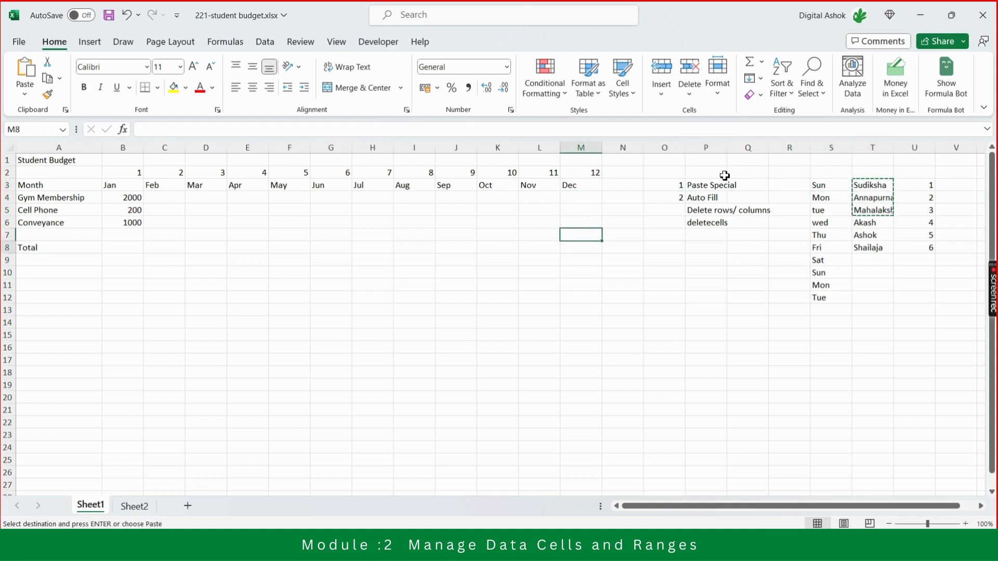
{"action": "key", "text": "Right"}
{"action": "key", "text": "Right"}
{"action": "key", "text": "ctrl+v"}
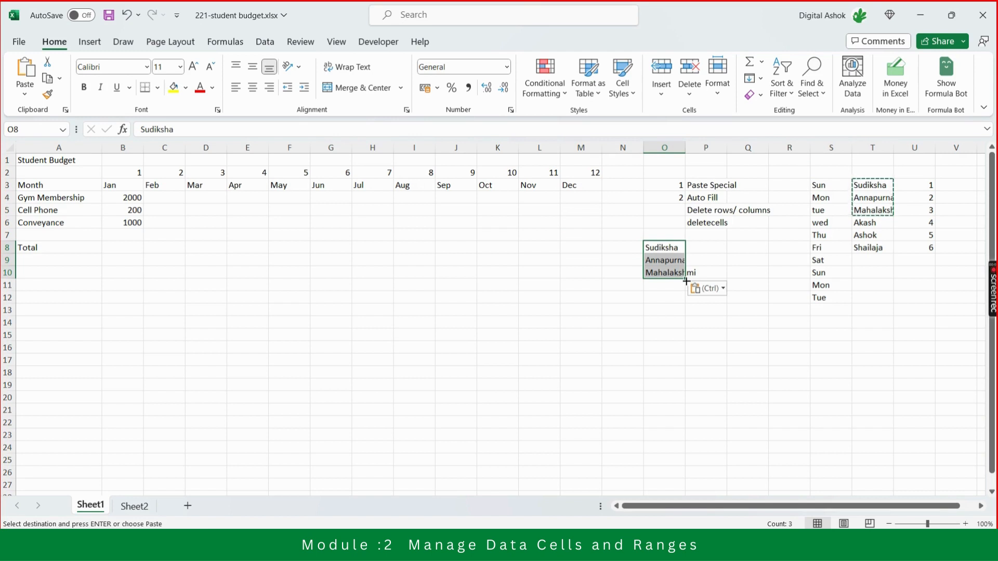
{"action": "left_click_drag", "start_coordinate": [686, 280], "coordinate": [687, 367]}
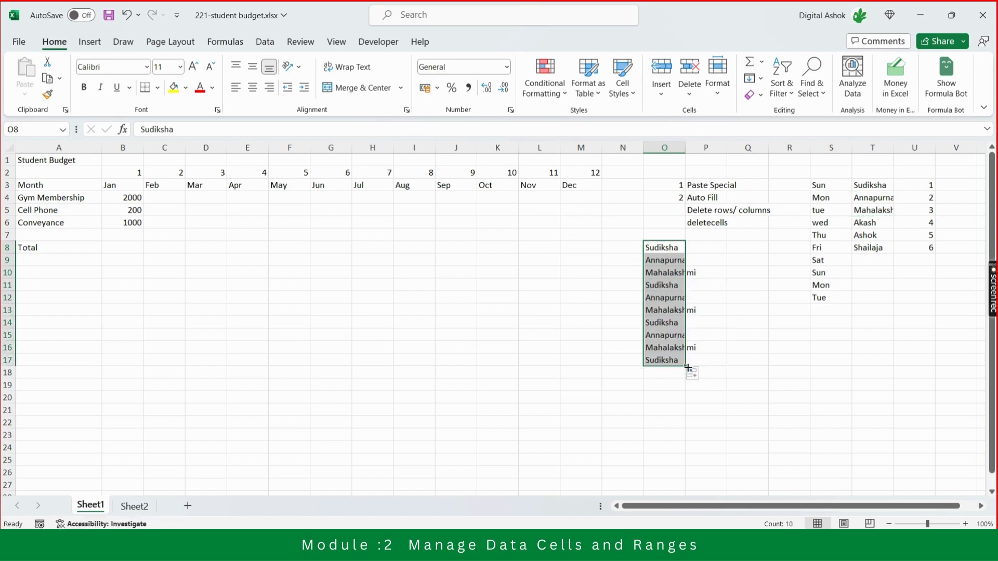
{"action": "left_click", "coordinate": [761, 326]}
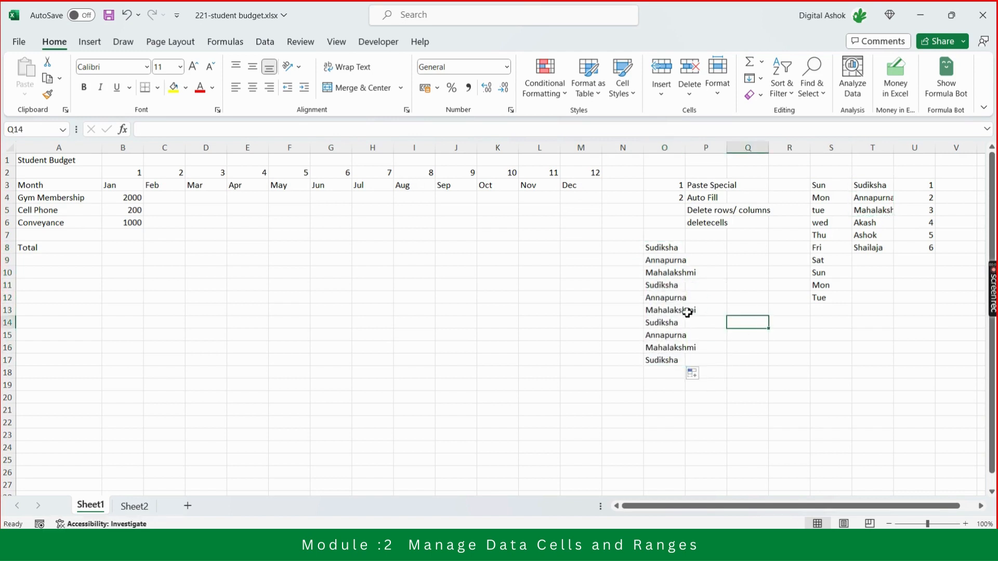
Examine how Auto Fill continued the three names down column O.
{"action": "left_click", "coordinate": [669, 288]}
{"action": "key", "text": "Down"}
{"action": "key", "text": "Down"}
{"action": "key", "text": "Down"}
{"action": "key", "text": "Down"}
{"action": "key", "text": "Down"}
{"action": "key", "text": "Down"}
{"action": "key", "text": "Down"}
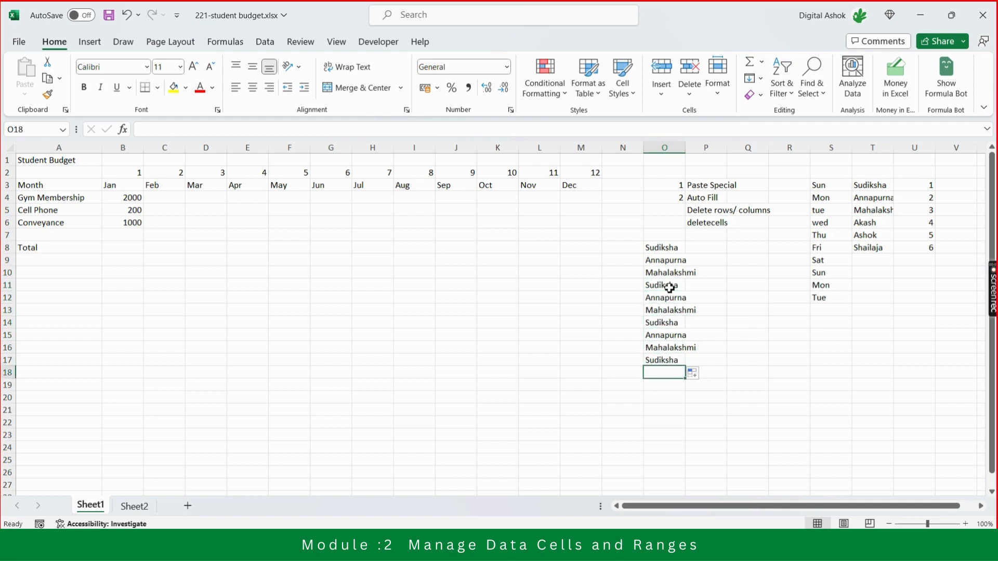
{"action": "key", "text": "Up"}
{"action": "key", "text": "Up"}
{"action": "key", "text": "Up"}
{"action": "key", "text": "Up"}
{"action": "key", "text": "Up"}
{"action": "key", "text": "Up"}
{"action": "key", "text": "Up"}
{"action": "key", "text": "Up"}
{"action": "key", "text": "Up"}
{"action": "key", "text": "Up"}
{"action": "key", "text": "Up"}
{"action": "key", "text": "Up"}
{"action": "key", "text": "Up"}
{"action": "key", "text": "Down"}
{"action": "key", "text": "Down"}
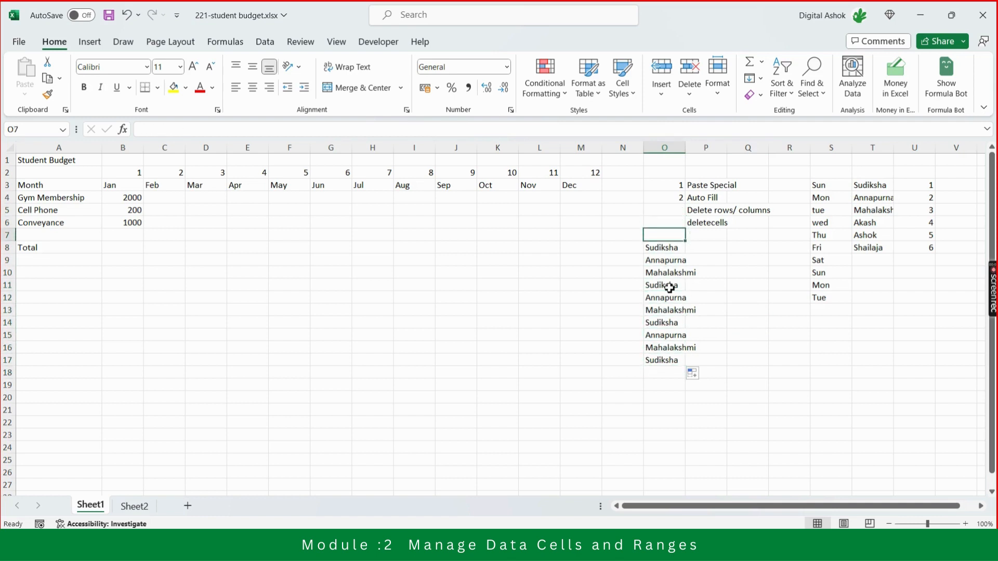
{"action": "key", "text": "Down"}
{"action": "key", "text": "Down"}
{"action": "key", "text": "Down"}
{"action": "key", "text": "Down"}
{"action": "key", "text": "Down"}
Go back over the original name list in column T to compare it with the filled names.
{"action": "key", "text": "Right"}
{"action": "key", "text": "Right"}
{"action": "key", "text": "Right"}
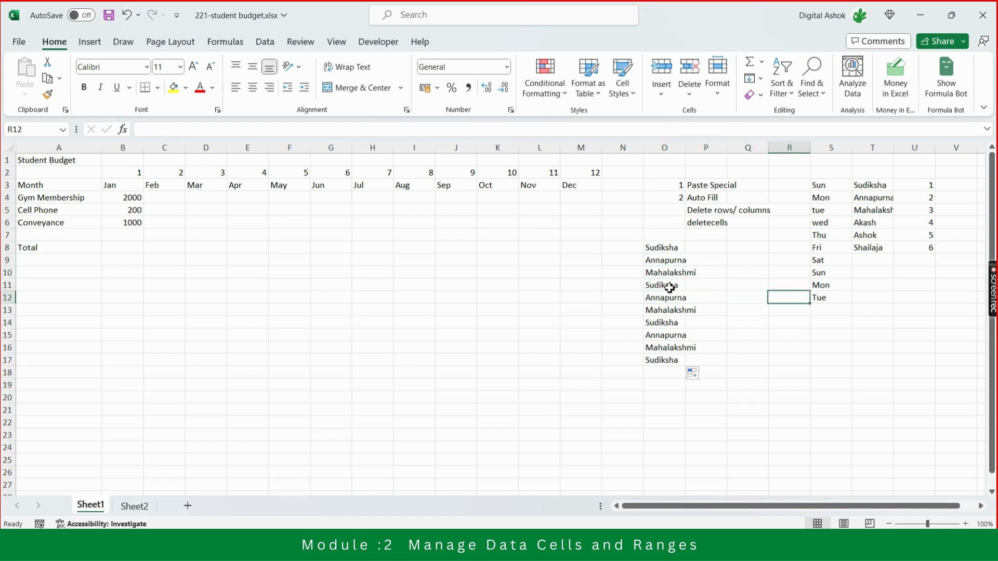
{"action": "key", "text": "Right"}
{"action": "key", "text": "Right"}
{"action": "key", "text": "Up"}
{"action": "key", "text": "Up"}
{"action": "key", "text": "Up"}
{"action": "key", "text": "Up"}
{"action": "key", "text": "Up"}
{"action": "key", "text": "Up"}
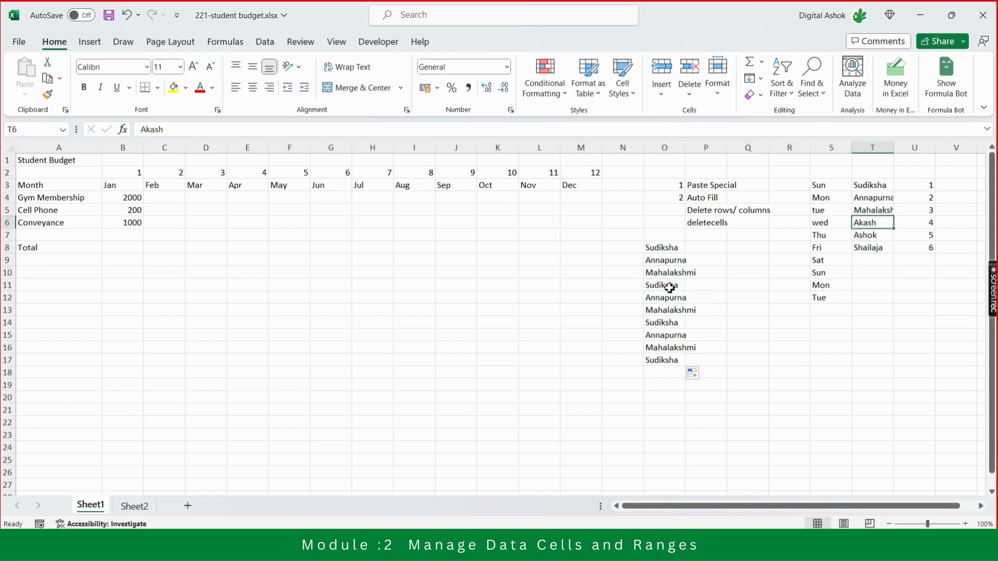
{"action": "key", "text": "Down"}
{"action": "key", "text": "Down"}
{"action": "key", "text": "Down"}
{"action": "key", "text": "Down"}
{"action": "key", "text": "Down"}
{"action": "key", "text": "Down"}
{"action": "key", "text": "Down"}
{"action": "key", "text": "Down"}
{"action": "key", "text": "Down"}
{"action": "key", "text": "Down"}
{"action": "key", "text": "Down"}
{"action": "key", "text": "Down"}
{"action": "key", "text": "Down"}
{"action": "key", "text": "Down"}
{"action": "key", "text": "Down"}
{"action": "key", "text": "Down"}
{"action": "key", "text": "Down"}
{"action": "key", "text": "Down"}
{"action": "key", "text": "Down"}
{"action": "key", "text": "Down"}
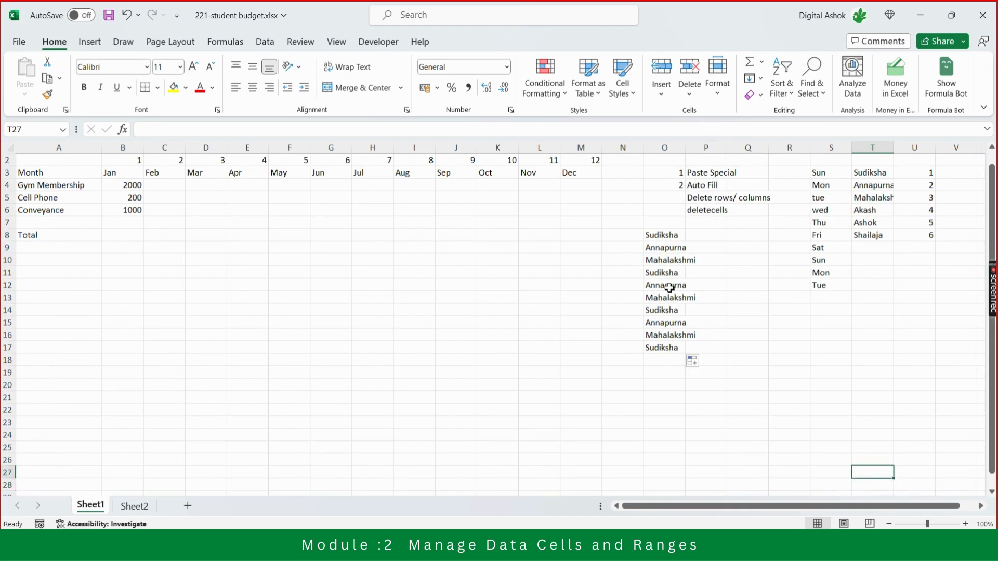
{"action": "key", "text": "Up"}
{"action": "key", "text": "Up"}
{"action": "key", "text": "Up"}
{"action": "key", "text": "Up"}
{"action": "key", "text": "Up"}
{"action": "key", "text": "Up"}
{"action": "key", "text": "Up"}
{"action": "key", "text": "Up"}
{"action": "key", "text": "Up"}
{"action": "key", "text": "Up"}
{"action": "key", "text": "Up"}
{"action": "key", "text": "Up"}
{"action": "key", "text": "Up"}
{"action": "key", "text": "Up"}
{"action": "key", "text": "Up"}
{"action": "key", "text": "Up"}
{"action": "key", "text": "Up"}
{"action": "key", "text": "Up"}
{"action": "key", "text": "Up"}
{"action": "key", "text": "Up"}
{"action": "key", "text": "Down"}
{"action": "key", "text": "Down"}
{"action": "key", "text": "Down"}
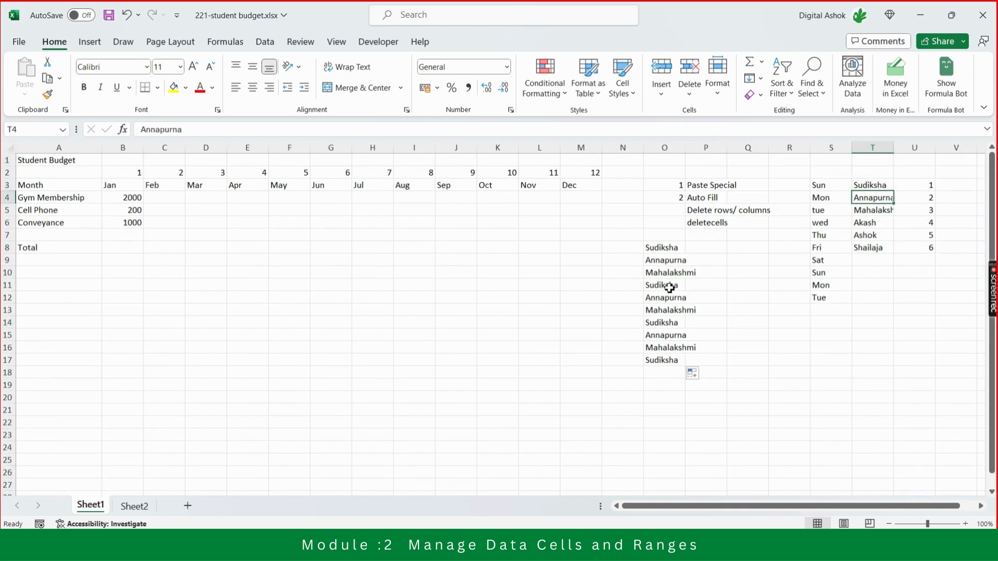
{"action": "key", "text": "Up"}
{"action": "key", "text": "Down"}
{"action": "key", "text": "Down"}
{"action": "key", "text": "Down"}
{"action": "key", "text": "Down"}
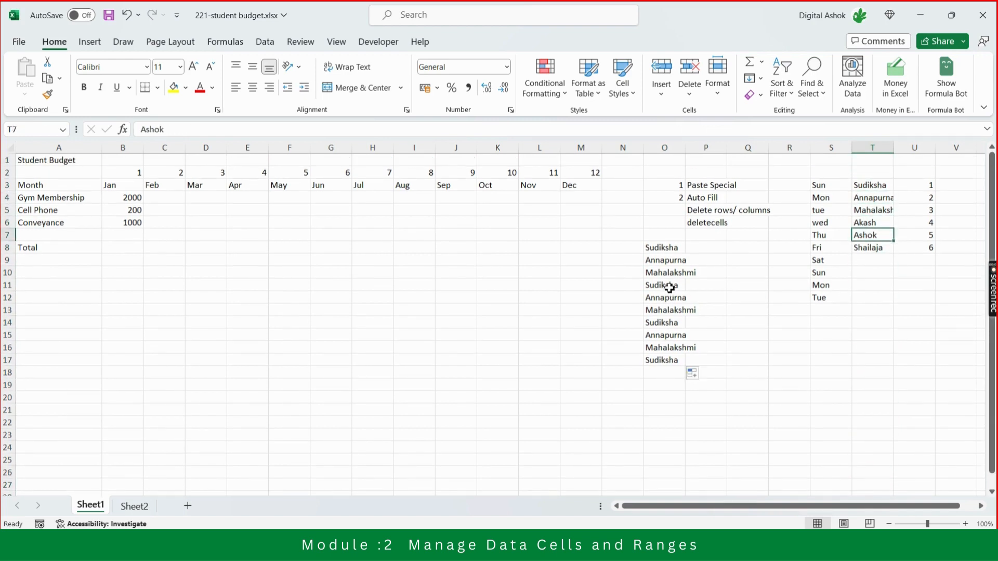
{"action": "key", "text": "Up"}
{"action": "key", "text": "shift+Down"}
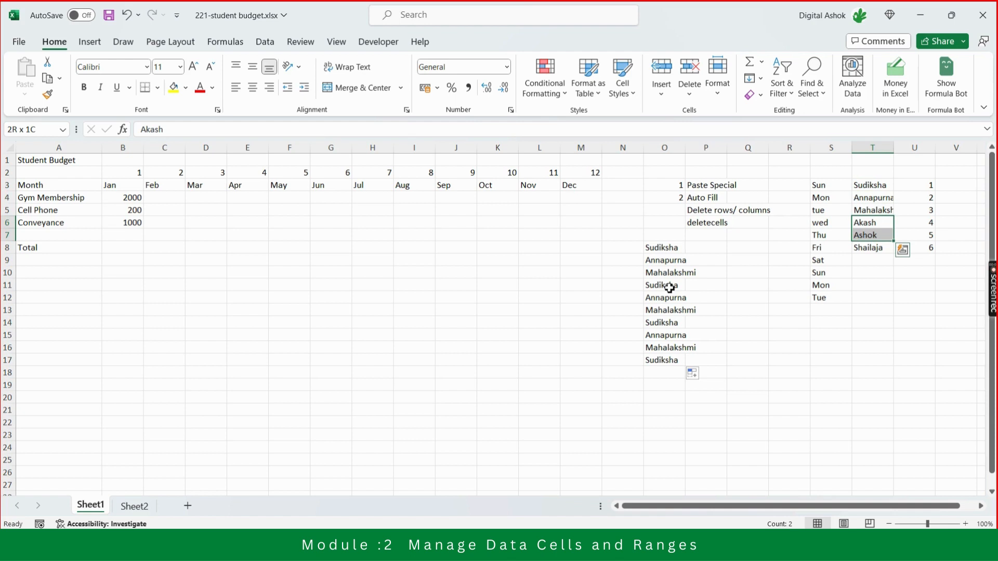
Examine the weekday series filled down S3:S12.
{"action": "key", "text": "Left"}
{"action": "key", "text": "Left"}
{"action": "key", "text": "Left"}
{"action": "key", "text": "Left"}
{"action": "key", "text": "Right"}
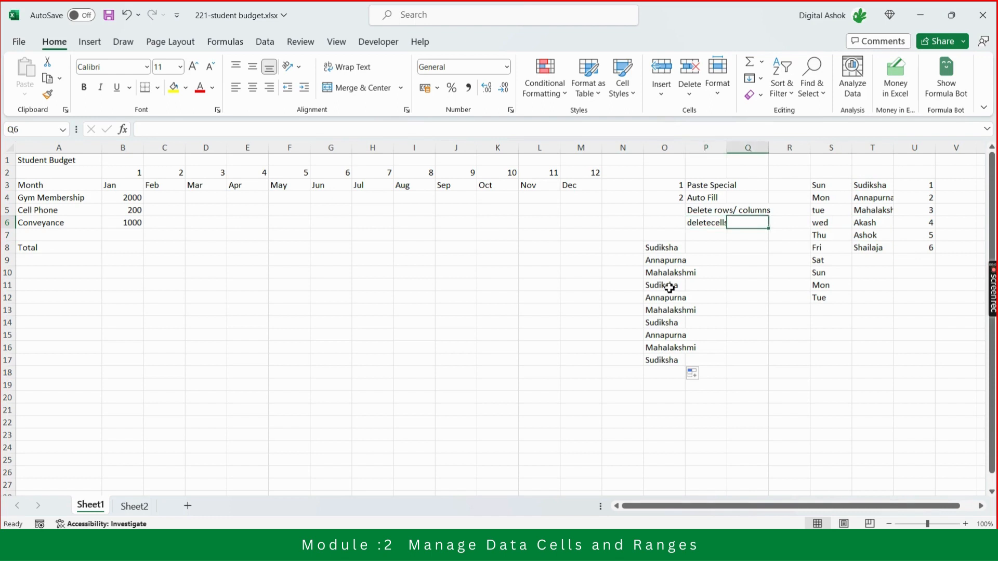
{"action": "key", "text": "Right"}
{"action": "key", "text": "Right"}
{"action": "key", "text": "Up"}
{"action": "key", "text": "Up"}
{"action": "key", "text": "Up"}
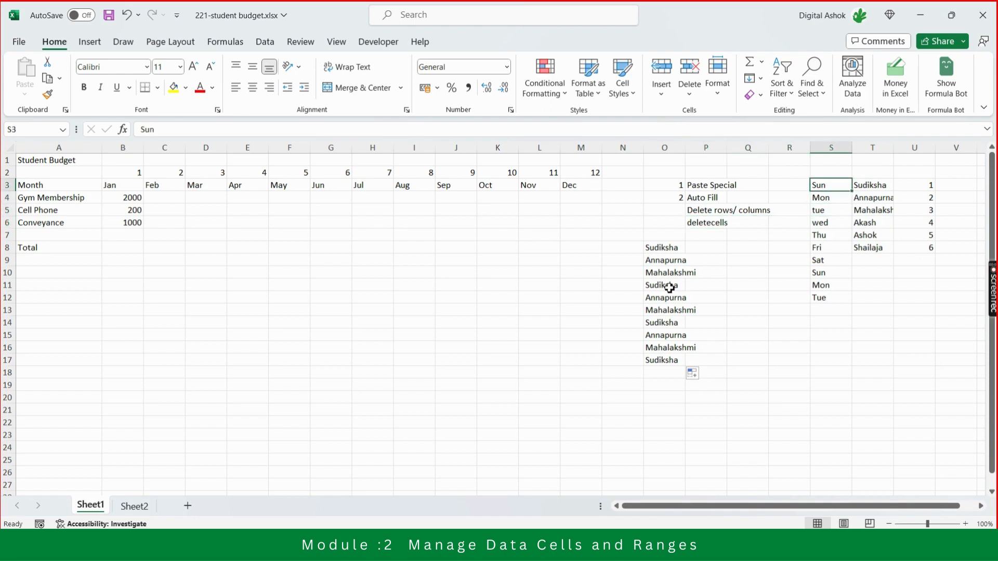
{"action": "key", "text": "Down"}
{"action": "key", "text": "Down"}
{"action": "key", "text": "Down"}
{"action": "key", "text": "Down"}
{"action": "key", "text": "Down"}
{"action": "key", "text": "Down"}
{"action": "key", "text": "Down"}
{"action": "key", "text": "Down"}
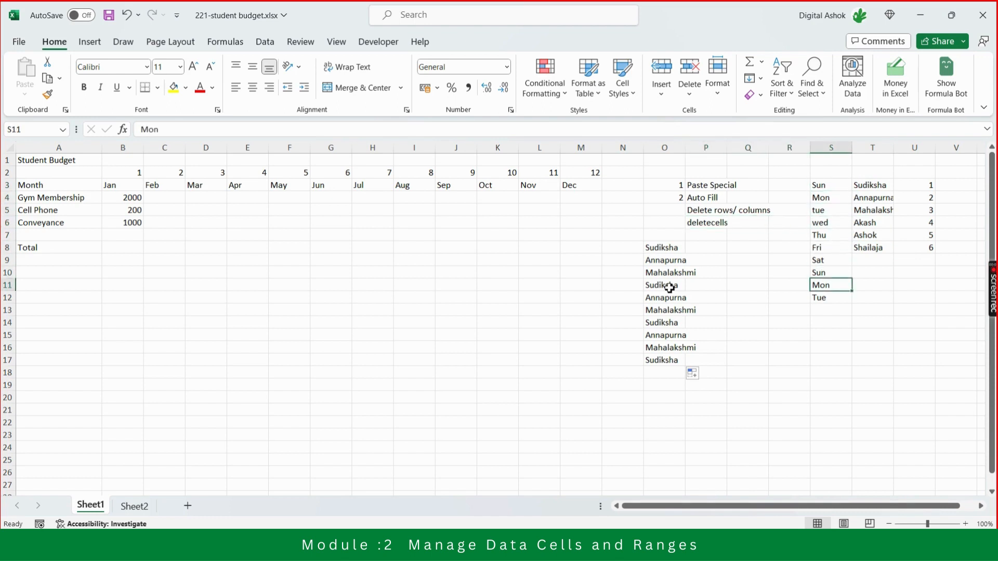
{"action": "key", "text": "Down"}
{"action": "key", "text": "Up"}
{"action": "key", "text": "Up"}
{"action": "key", "text": "Up"}
{"action": "key", "text": "Up"}
{"action": "key", "text": "Up"}
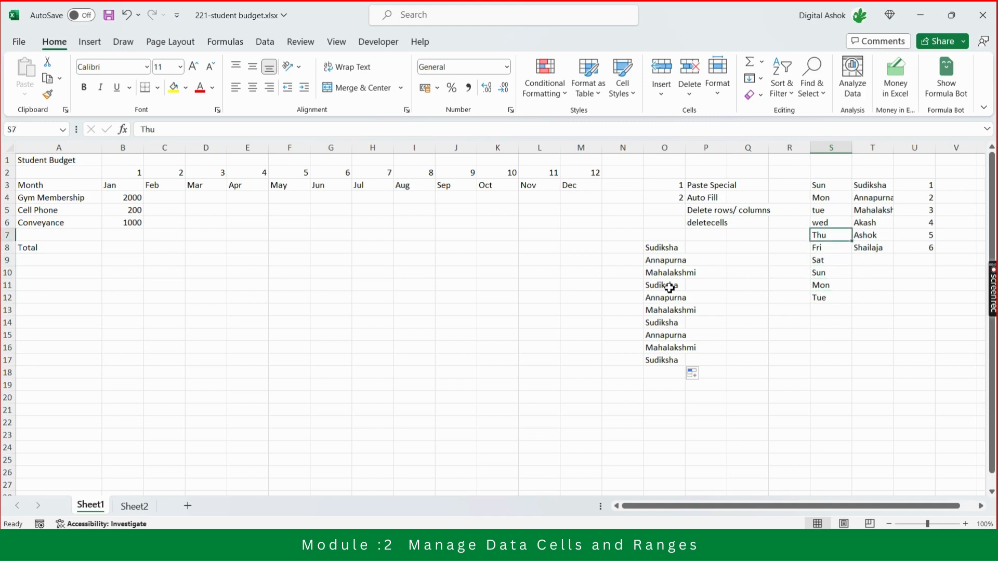
Examine the number and month series across rows 2 and 3 of the budget table.
{"action": "key", "text": "Left"}
{"action": "key", "text": "Left"}
{"action": "key", "text": "Left"}
{"action": "key", "text": "Left"}
{"action": "key", "text": "Left"}
{"action": "key", "text": "Left"}
{"action": "key", "text": "Left"}
{"action": "key", "text": "Left"}
{"action": "key", "text": "Left"}
{"action": "key", "text": "Left"}
{"action": "key", "text": "Left"}
{"action": "key", "text": "Left"}
{"action": "key", "text": "Left"}
{"action": "key", "text": "Left"}
{"action": "key", "text": "Left"}
{"action": "key", "text": "Left"}
{"action": "key", "text": "Left"}
{"action": "key", "text": "Left"}
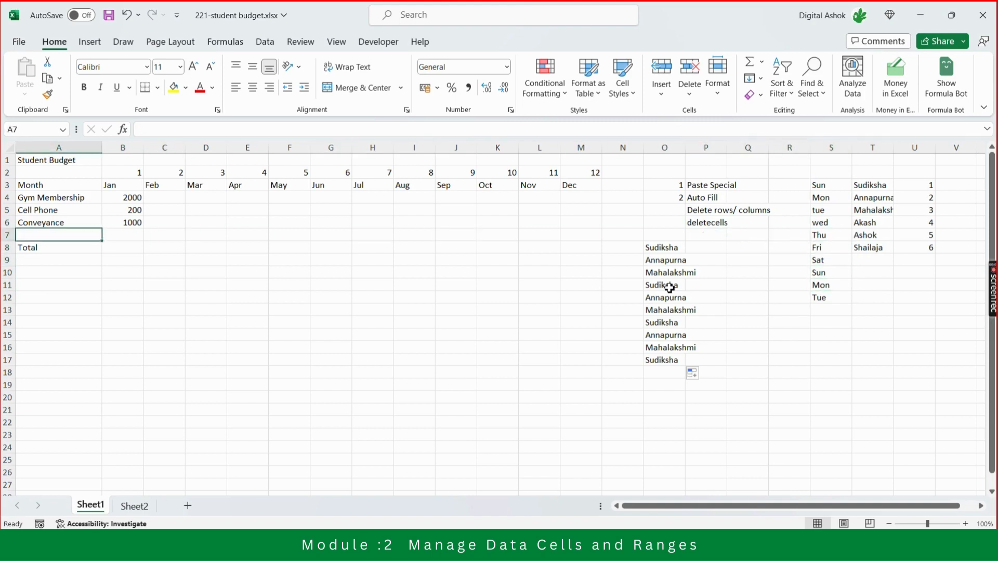
{"action": "key", "text": "Up"}
{"action": "key", "text": "Up"}
{"action": "key", "text": "Up"}
{"action": "key", "text": "Up"}
{"action": "key", "text": "Right"}
{"action": "key", "text": "Up"}
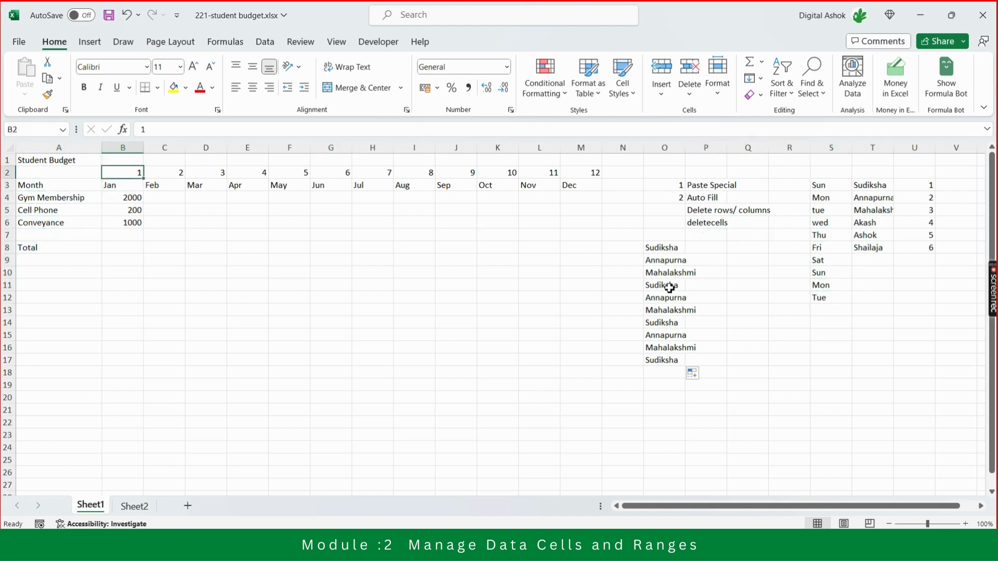
{"action": "key", "text": "Right"}
{"action": "key", "text": "Right"}
{"action": "key", "text": "Right"}
{"action": "key", "text": "Right"}
{"action": "key", "text": "Right"}
{"action": "key", "text": "Right"}
{"action": "key", "text": "Right"}
{"action": "key", "text": "Right"}
{"action": "key", "text": "Right"}
{"action": "key", "text": "Right"}
{"action": "key", "text": "Right"}
{"action": "key", "text": "Right"}
{"action": "key", "text": "Right"}
{"action": "key", "text": "Right"}
{"action": "key", "text": "Right"}
{"action": "key", "text": "Right"}
{"action": "key", "text": "Right"}
{"action": "key", "text": "Right"}
{"action": "key", "text": "Down"}
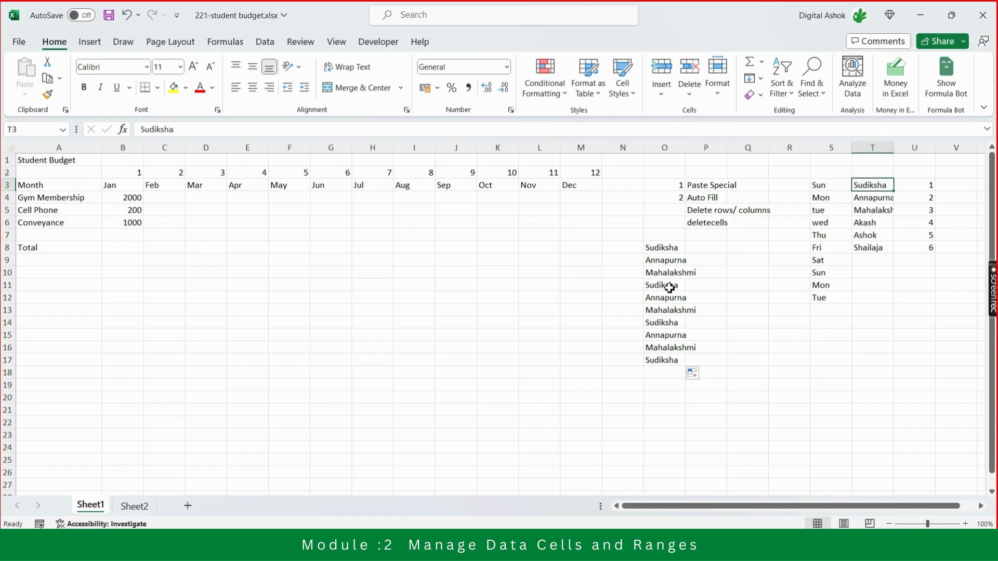
Enter Sep in S21 and Oct in S22 as the start of a month series.
{"action": "key", "text": "Left"}
{"action": "key", "text": "Down"}
{"action": "key", "text": "Down"}
{"action": "key", "text": "Down"}
{"action": "key", "text": "Down"}
{"action": "key", "text": "Down"}
{"action": "key", "text": "Down"}
{"action": "key", "text": "Down"}
{"action": "key", "text": "Down"}
{"action": "key", "text": "Down"}
{"action": "key", "text": "Down"}
{"action": "key", "text": "Down"}
{"action": "key", "text": "Down"}
{"action": "key", "text": "Down"}
{"action": "key", "text": "Down"}
{"action": "key", "text": "Down"}
{"action": "key", "text": "Down"}
{"action": "key", "text": "Down"}
{"action": "key", "text": "Down"}
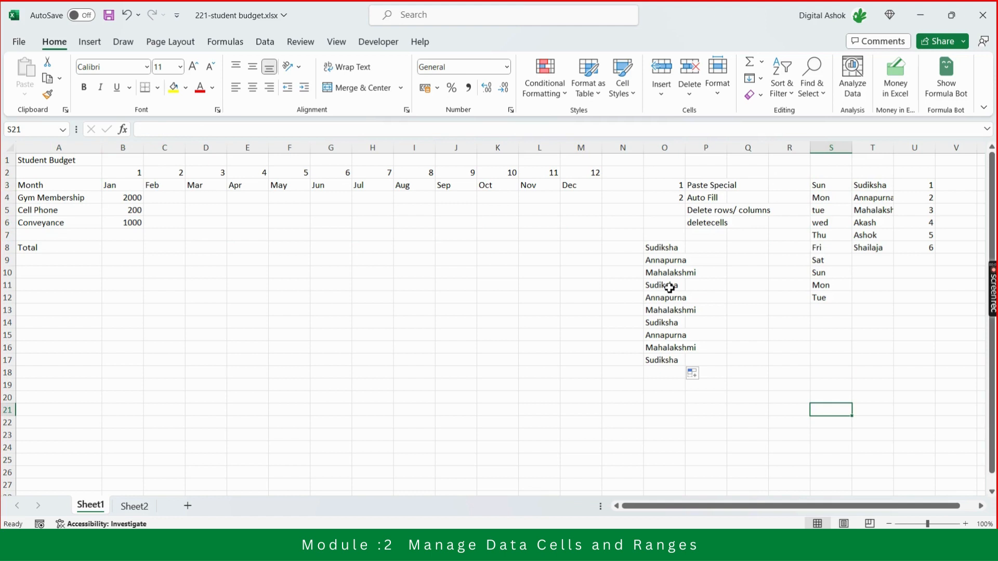
{"action": "type", "text": "Spe"}
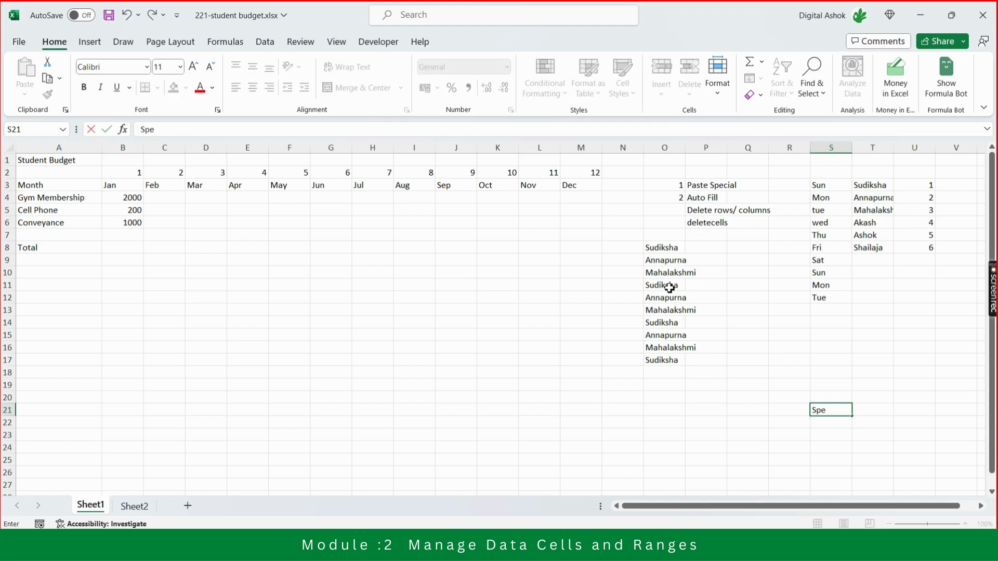
{"action": "key", "text": "BackSpace"}
{"action": "key", "text": "BackSpace"}
{"action": "type", "text": "ep"}
{"action": "key", "text": "Return"}
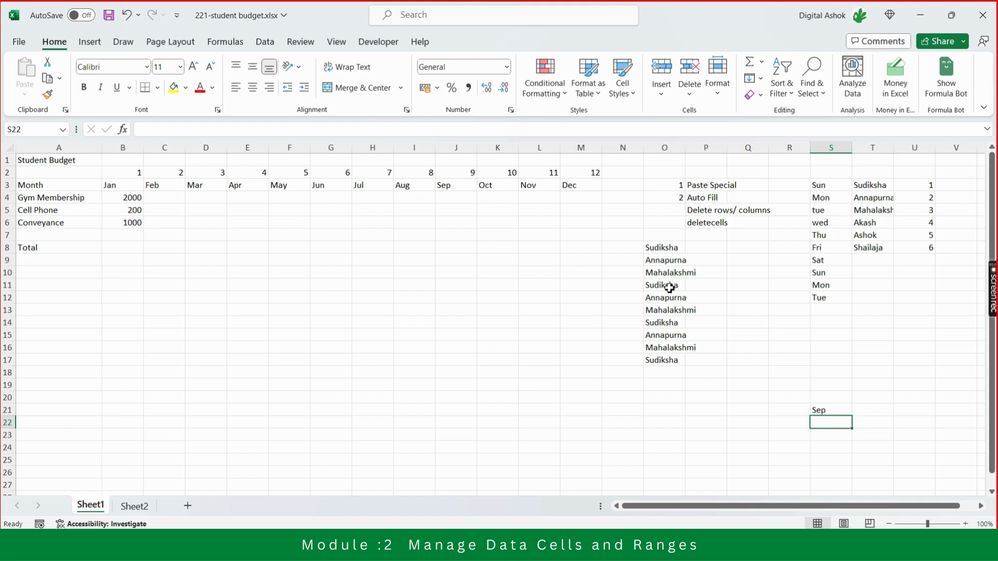
{"action": "type", "text": "Oct"}
{"action": "key", "text": "Return"}
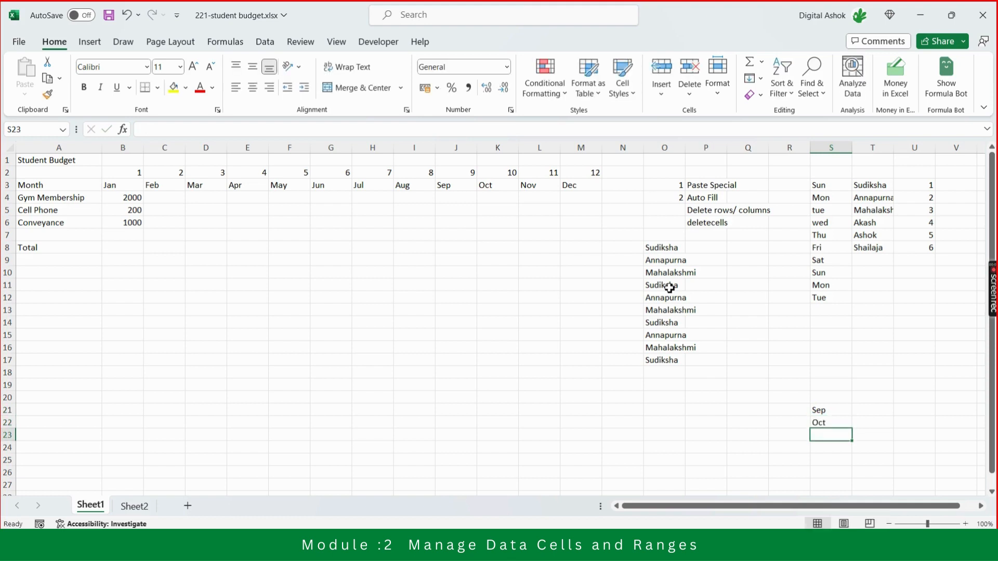
Auto Fill the month series from S21:S22 down through S27.
{"action": "key", "text": "Up"}
{"action": "key", "text": "Up"}
{"action": "key", "text": "shift+Down"}
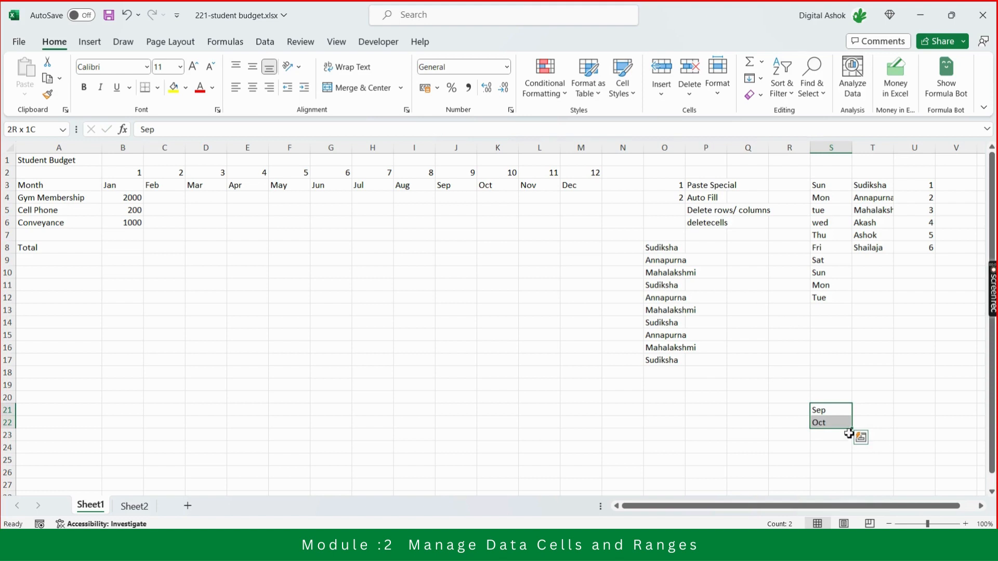
{"action": "left_click_drag", "start_coordinate": [854, 430], "coordinate": [856, 497]}
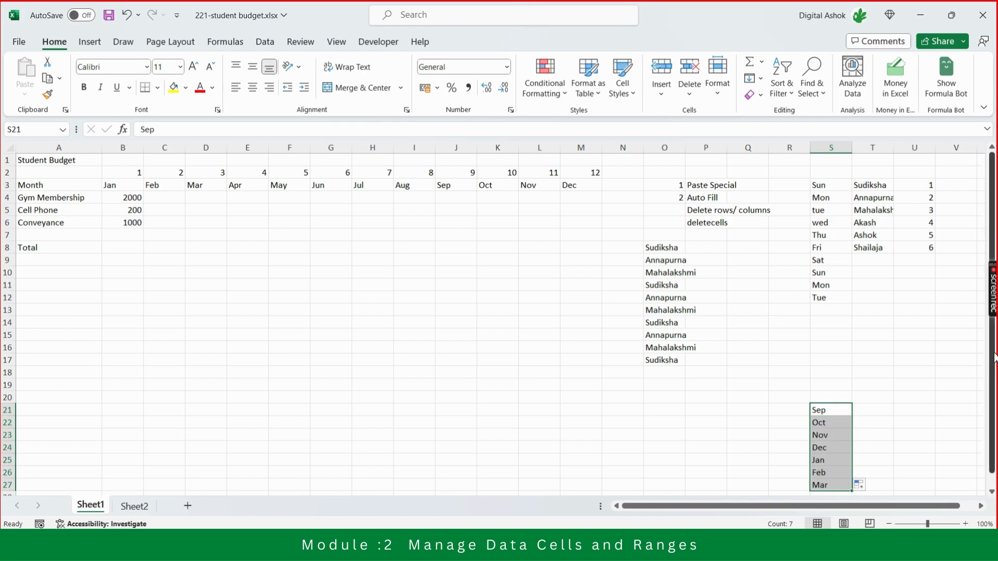
{"action": "left_click_drag", "start_coordinate": [994, 357], "coordinate": [994, 361]}
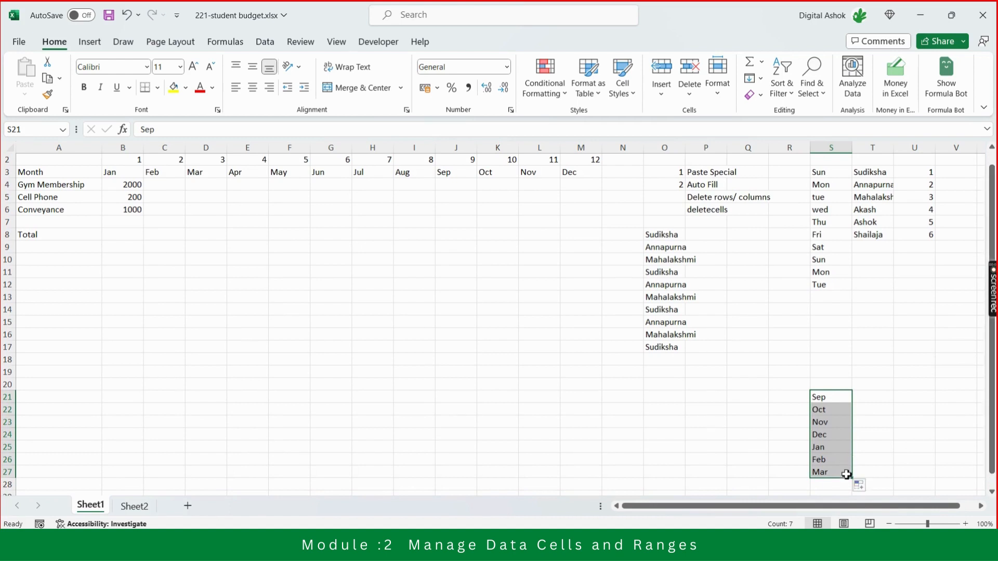
{"action": "left_click", "coordinate": [887, 439]}
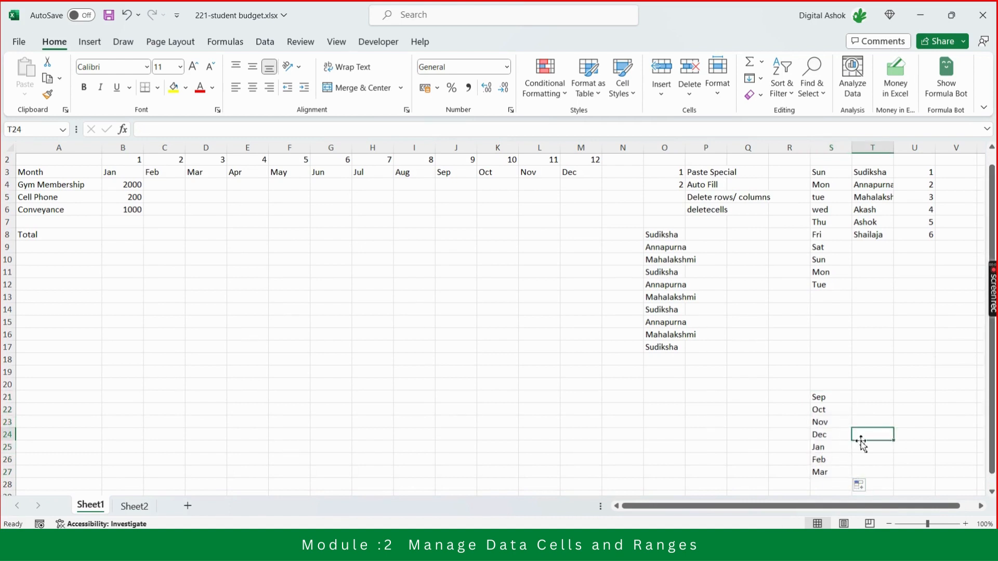
Examine the month series filled down S21:S27.
{"action": "key", "text": "Left"}
{"action": "key", "text": "Down"}
{"action": "key", "text": "Down"}
{"action": "key", "text": "Down"}
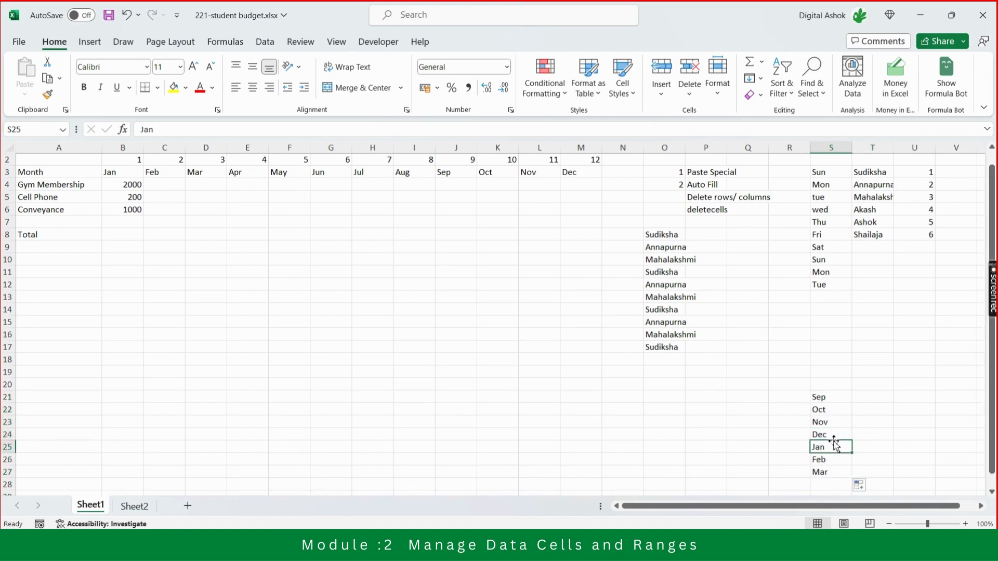
{"action": "key", "text": "Down"}
{"action": "key", "text": "Down"}
{"action": "key", "text": "Down"}
{"action": "key", "text": "Down"}
{"action": "key", "text": "Down"}
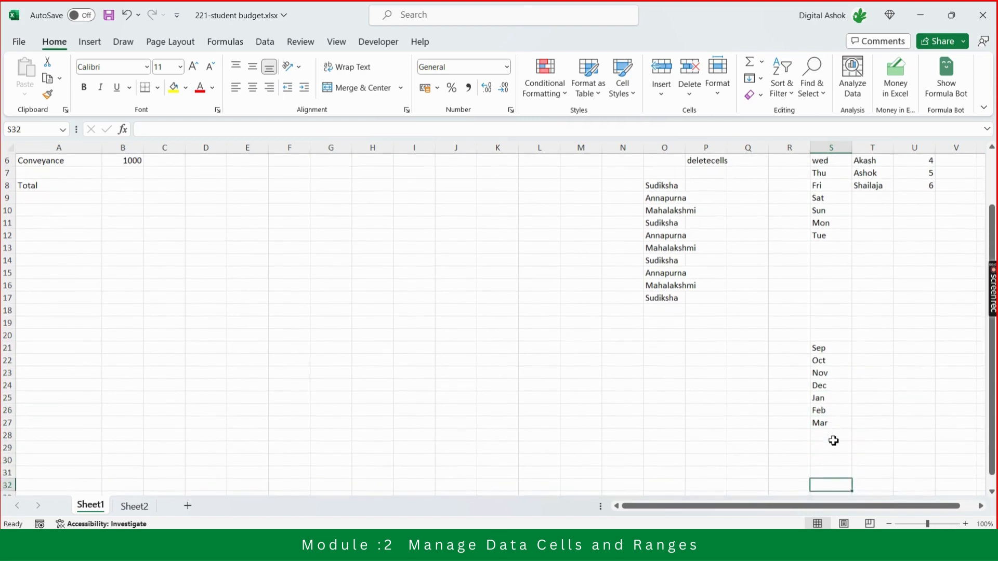
{"action": "key", "text": "Up"}
{"action": "key", "text": "Up"}
{"action": "key", "text": "Up"}
{"action": "key", "text": "Up"}
{"action": "key", "text": "Up"}
{"action": "key", "text": "Up"}
{"action": "key", "text": "Up"}
{"action": "key", "text": "Up"}
{"action": "key", "text": "Up"}
{"action": "key", "text": "Up"}
{"action": "key", "text": "Up"}
{"action": "key", "text": "Up"}
{"action": "key", "text": "Up"}
{"action": "key", "text": "Up"}
{"action": "key", "text": "Up"}
{"action": "key", "text": "Up"}
{"action": "key", "text": "Up"}
{"action": "key", "text": "Up"}
{"action": "key", "text": "Up"}
{"action": "key", "text": "Up"}
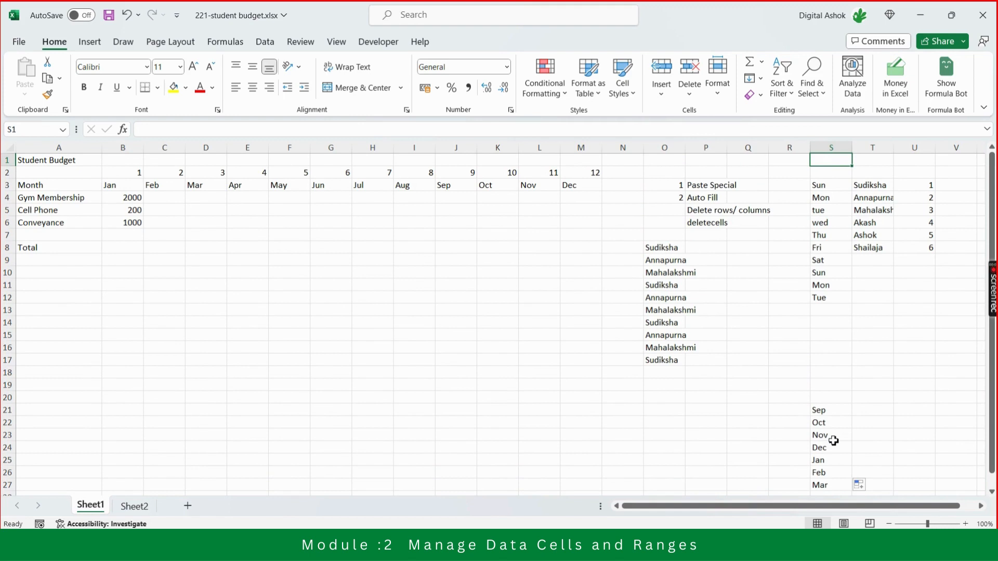
{"action": "key", "text": "Down"}
{"action": "key", "text": "Down"}
{"action": "key", "text": "Down"}
{"action": "key", "text": "Down"}
{"action": "key", "text": "Down"}
{"action": "key", "text": "Down"}
{"action": "key", "text": "Down"}
{"action": "key", "text": "Down"}
{"action": "key", "text": "Down"}
{"action": "key", "text": "Down"}
{"action": "key", "text": "Down"}
{"action": "key", "text": "Down"}
{"action": "key", "text": "Down"}
{"action": "key", "text": "Down"}
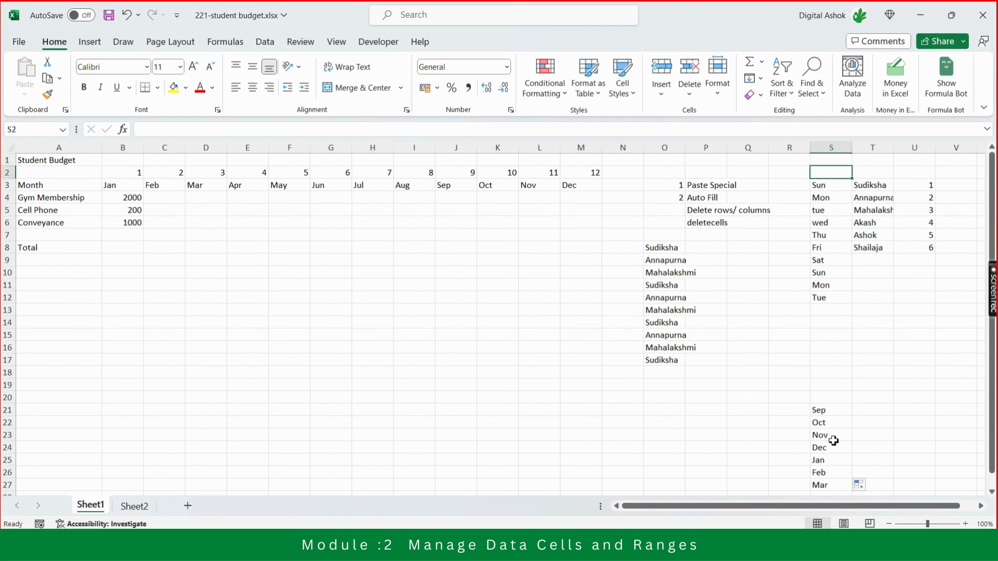
Enter Thursday in U15 and Friday in U16 as the start of a full weekday series.
{"action": "key", "text": "Right"}
{"action": "key", "text": "Right"}
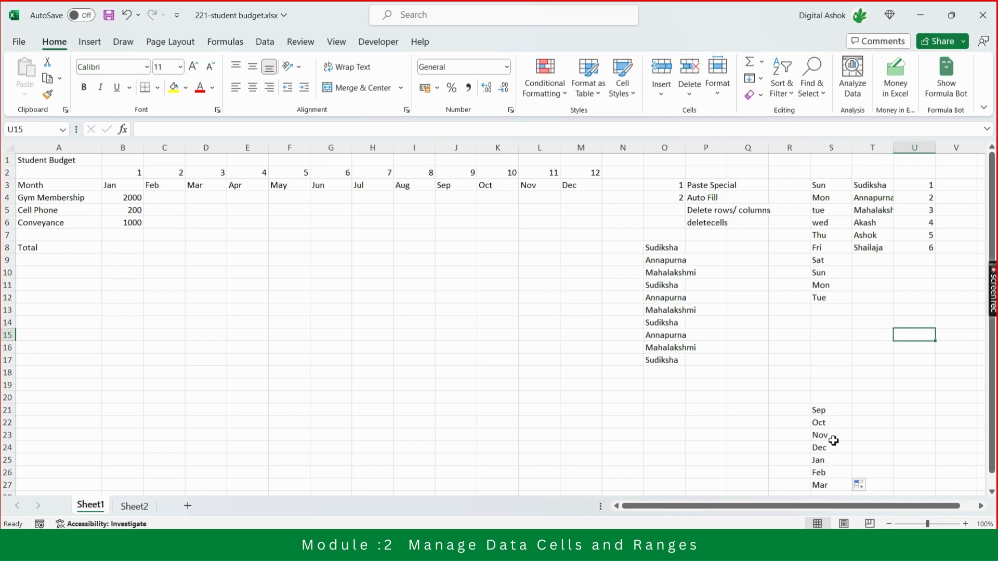
{"action": "type", "text": "Th"}
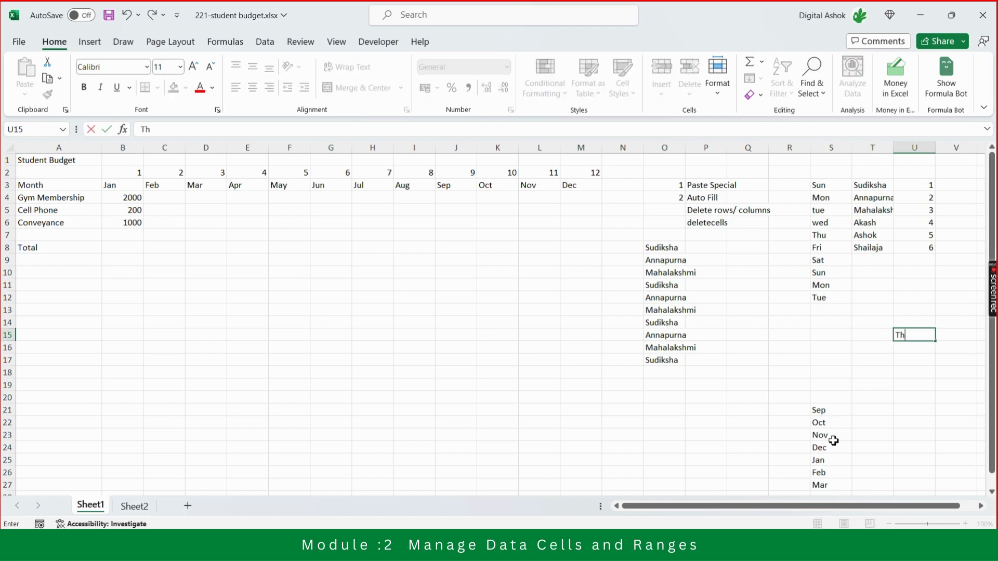
{"action": "type", "text": "ursdayu"}
{"action": "key", "text": "BackSpace"}
{"action": "key", "text": "Return"}
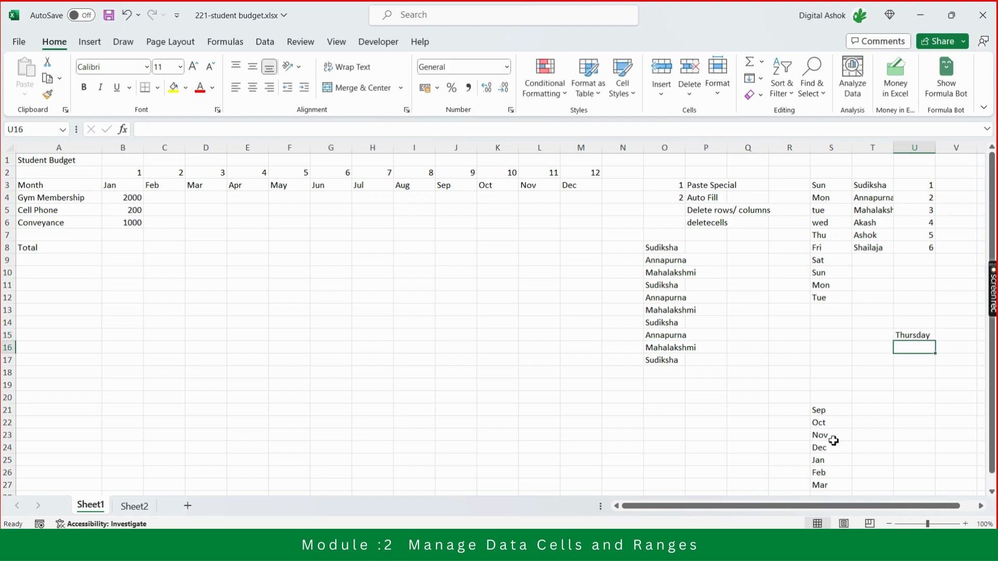
{"action": "type", "text": "Friday"}
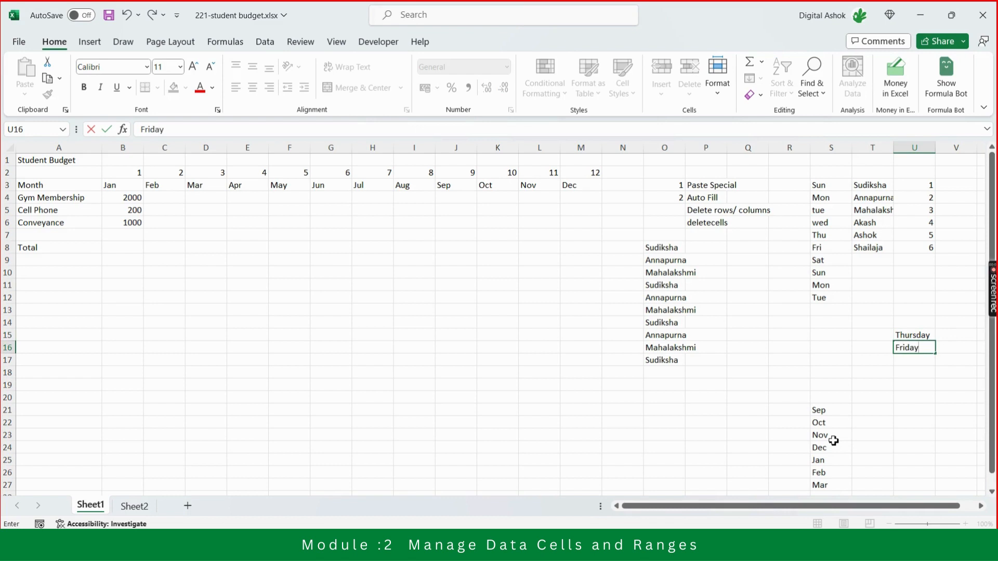
{"action": "key", "text": "Return"}
Auto Fill the weekday series from U15:U16 down through U25.
{"action": "key", "text": "Up"}
{"action": "key", "text": "Up"}
{"action": "key", "text": "shift+Down"}
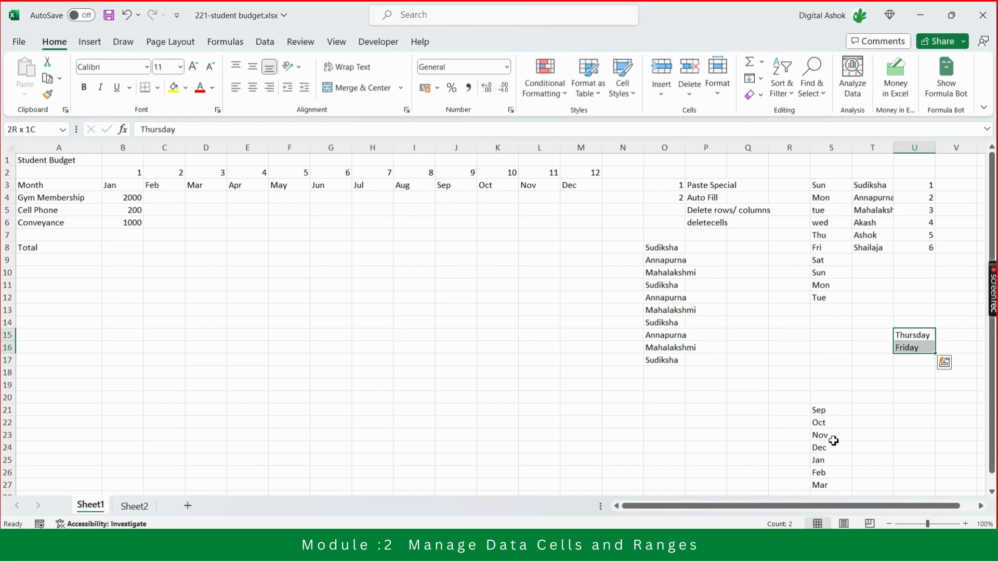
{"action": "left_click_drag", "start_coordinate": [936, 354], "coordinate": [954, 461]}
{"action": "left_click", "coordinate": [966, 363]}
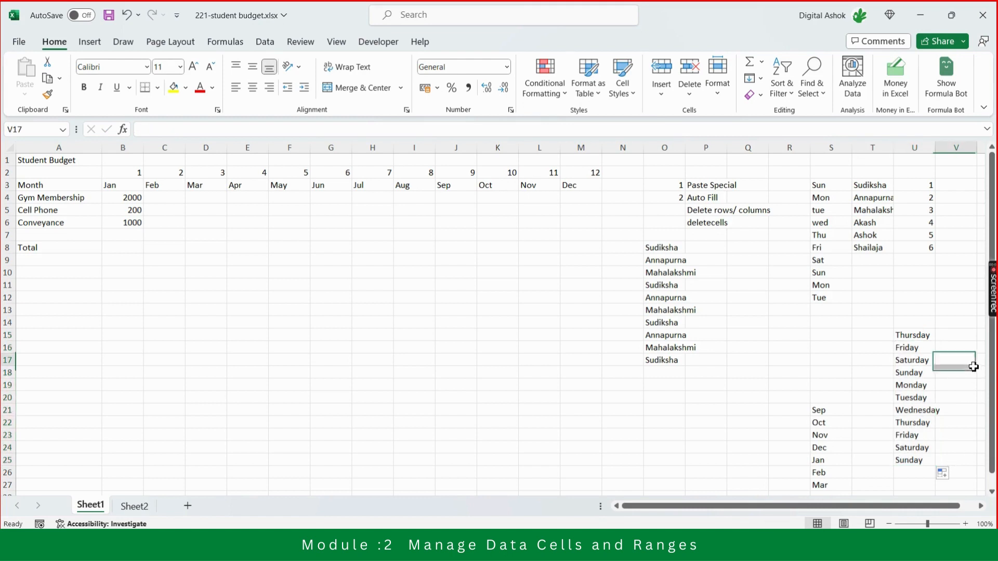
Examine the full weekday names filled down U15:U25.
{"action": "left_click", "coordinate": [927, 363]}
{"action": "key", "text": "Down"}
{"action": "key", "text": "Down"}
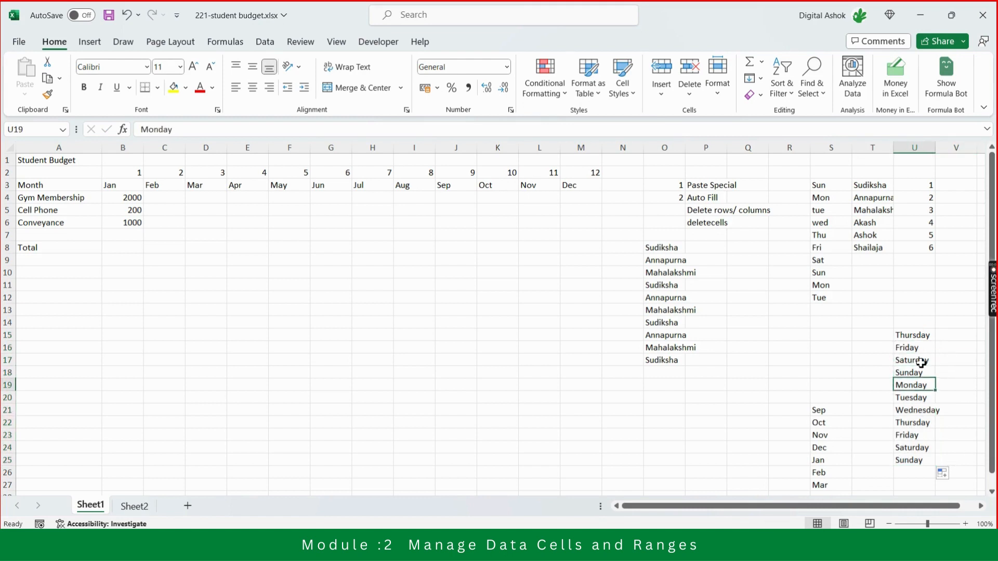
{"action": "key", "text": "Down"}
{"action": "key", "text": "Down"}
{"action": "key", "text": "Down"}
{"action": "key", "text": "Down"}
{"action": "key", "text": "Down"}
{"action": "key", "text": "Down"}
{"action": "key", "text": "Down"}
{"action": "key", "text": "Down"}
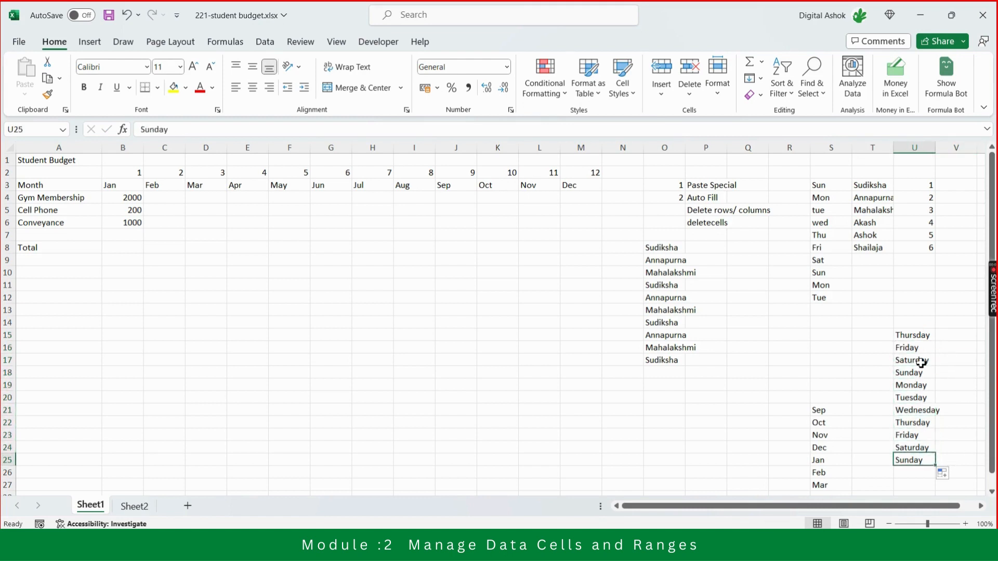
{"action": "key", "text": "Down"}
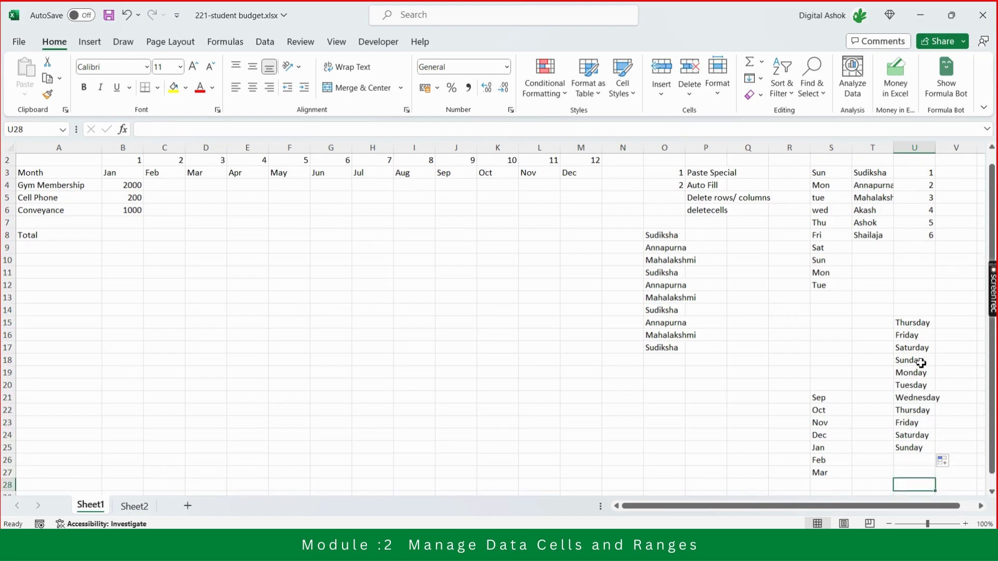
{"action": "key", "text": "Up"}
{"action": "key", "text": "Up"}
{"action": "key", "text": "Up"}
{"action": "key", "text": "Up"}
{"action": "key", "text": "Up"}
{"action": "key", "text": "Up"}
{"action": "key", "text": "Up"}
{"action": "key", "text": "Up"}
{"action": "key", "text": "Up"}
{"action": "key", "text": "Up"}
{"action": "key", "text": "Up"}
{"action": "key", "text": "Up"}
{"action": "key", "text": "Up"}
{"action": "key", "text": "Up"}
{"action": "key", "text": "Up"}
{"action": "key", "text": "Up"}
{"action": "key", "text": "Up"}
{"action": "key", "text": "Up"}
{"action": "key", "text": "Up"}
{"action": "key", "text": "Up"}
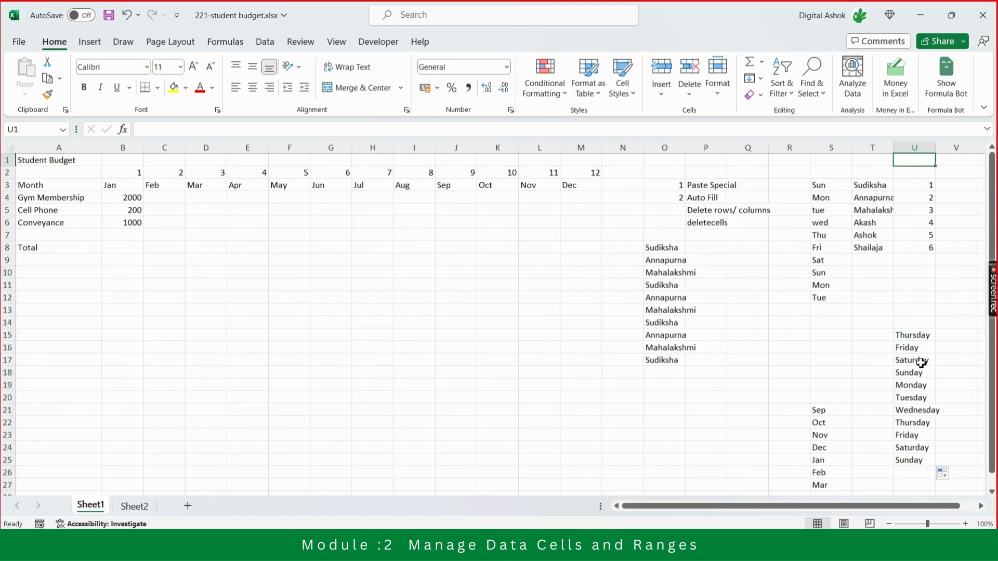
{"action": "key", "text": "Down"}
{"action": "key", "text": "Down"}
{"action": "key", "text": "Down"}
{"action": "key", "text": "Down"}
{"action": "key", "text": "Down"}
{"action": "key", "text": "Down"}
{"action": "key", "text": "Down"}
{"action": "key", "text": "Down"}
{"action": "key", "text": "Down"}
{"action": "key", "text": "Down"}
{"action": "key", "text": "Down"}
{"action": "key", "text": "Down"}
{"action": "key", "text": "Down"}
{"action": "key", "text": "Down"}
{"action": "key", "text": "Down"}
{"action": "key", "text": "Down"}
{"action": "key", "text": "Down"}
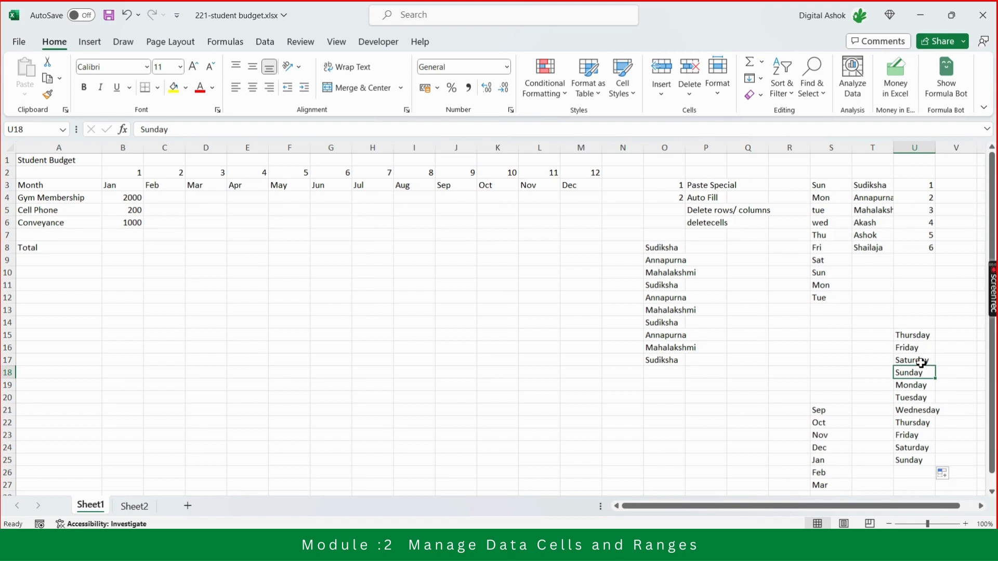
Compare the abbreviated weekday series starting in S3 with the full weekday series starting in U15.
{"action": "key", "text": "Left"}
{"action": "key", "text": "Left"}
{"action": "key", "text": "Up"}
{"action": "key", "text": "Up"}
{"action": "key", "text": "Up"}
{"action": "key", "text": "Up"}
{"action": "key", "text": "Up"}
{"action": "key", "text": "Up"}
{"action": "key", "text": "Up"}
{"action": "key", "text": "Up"}
{"action": "key", "text": "Up"}
{"action": "key", "text": "Up"}
{"action": "key", "text": "Up"}
{"action": "key", "text": "Up"}
{"action": "key", "text": "Up"}
{"action": "key", "text": "Up"}
{"action": "key", "text": "Up"}
{"action": "key", "text": "Up"}
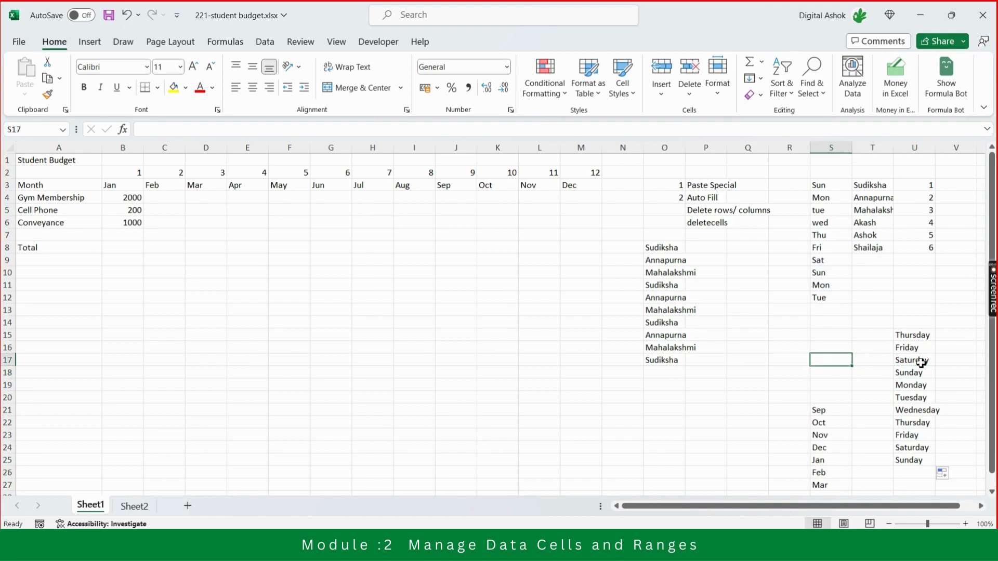
{"action": "key", "text": "Left"}
{"action": "key", "text": "Left"}
{"action": "key", "text": "Left"}
{"action": "key", "text": "Left"}
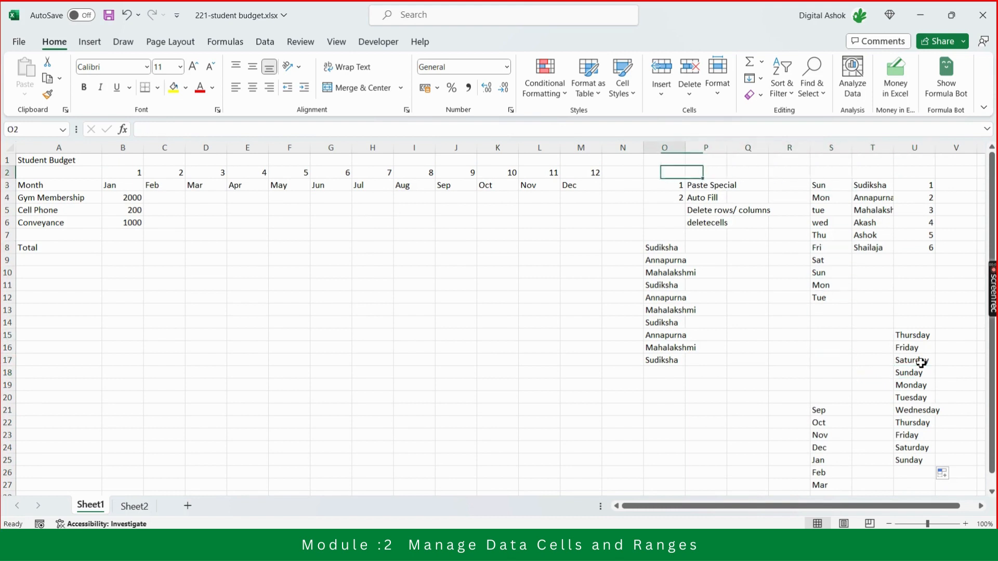
{"action": "key", "text": "Down"}
{"action": "key", "text": "Right"}
{"action": "key", "text": "Right"}
{"action": "key", "text": "Right"}
{"action": "key", "text": "Right"}
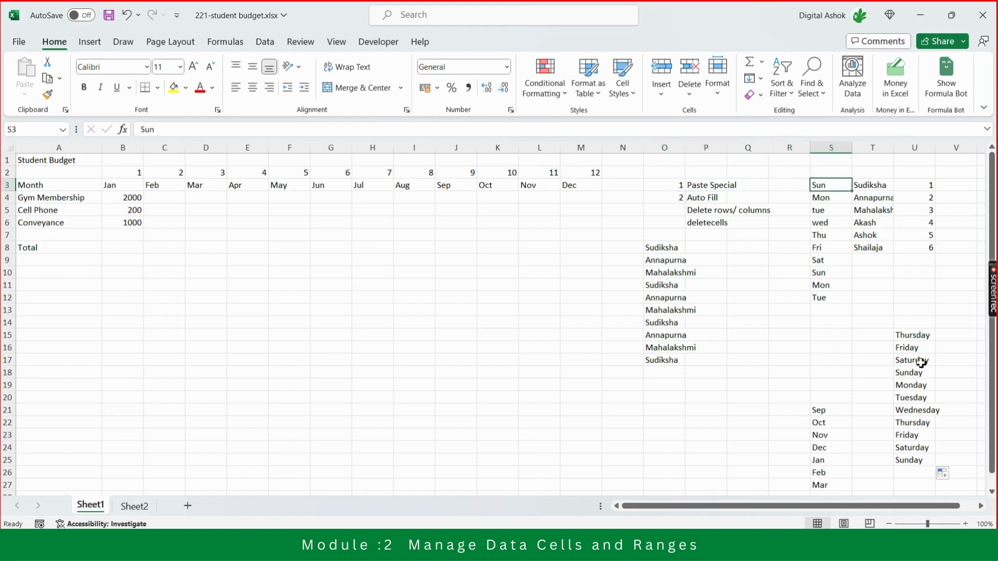
{"action": "key", "text": "Down"}
{"action": "key", "text": "Down"}
{"action": "key", "text": "Down"}
{"action": "key", "text": "Down"}
{"action": "key", "text": "Down"}
{"action": "key", "text": "Down"}
{"action": "key", "text": "Down"}
{"action": "key", "text": "Down"}
{"action": "key", "text": "Down"}
{"action": "key", "text": "Down"}
{"action": "key", "text": "Down"}
{"action": "key", "text": "Right"}
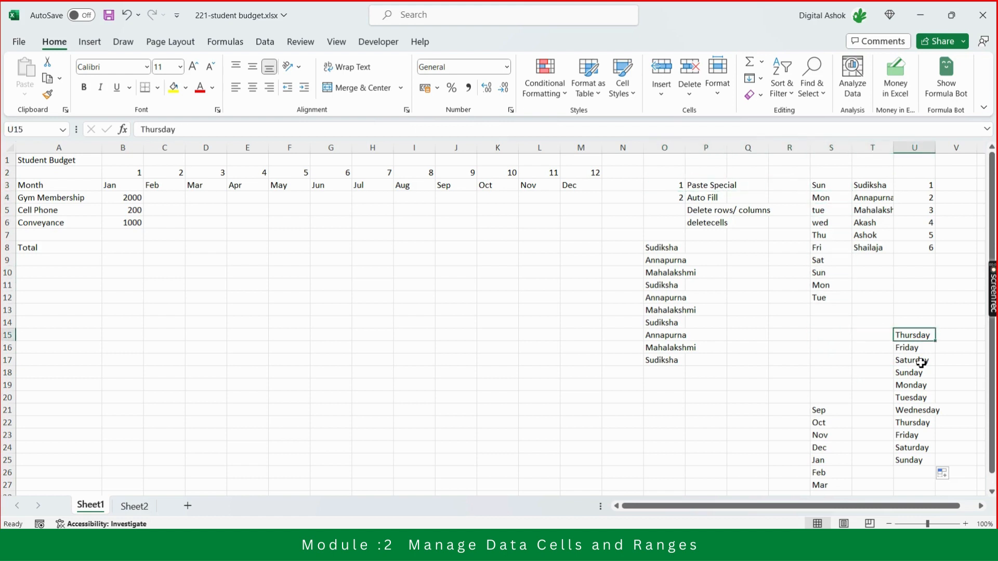
{"action": "key", "text": "shift+Down"}
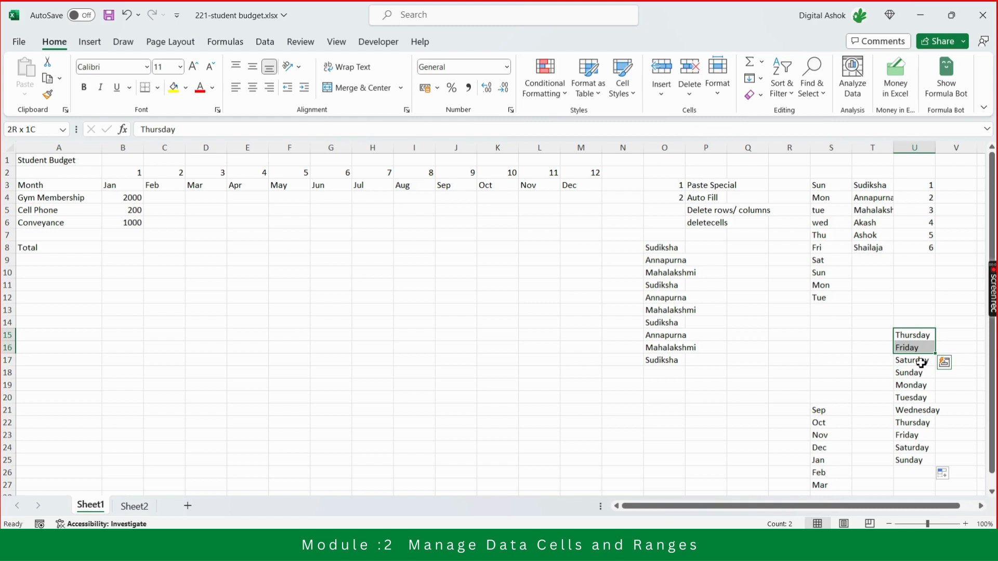
Examine the repeated names in column O and the start of the name list in column T.
{"action": "key", "text": "Left"}
{"action": "key", "text": "Left"}
{"action": "key", "text": "Left"}
{"action": "key", "text": "Left"}
{"action": "key", "text": "Left"}
{"action": "key", "text": "Left"}
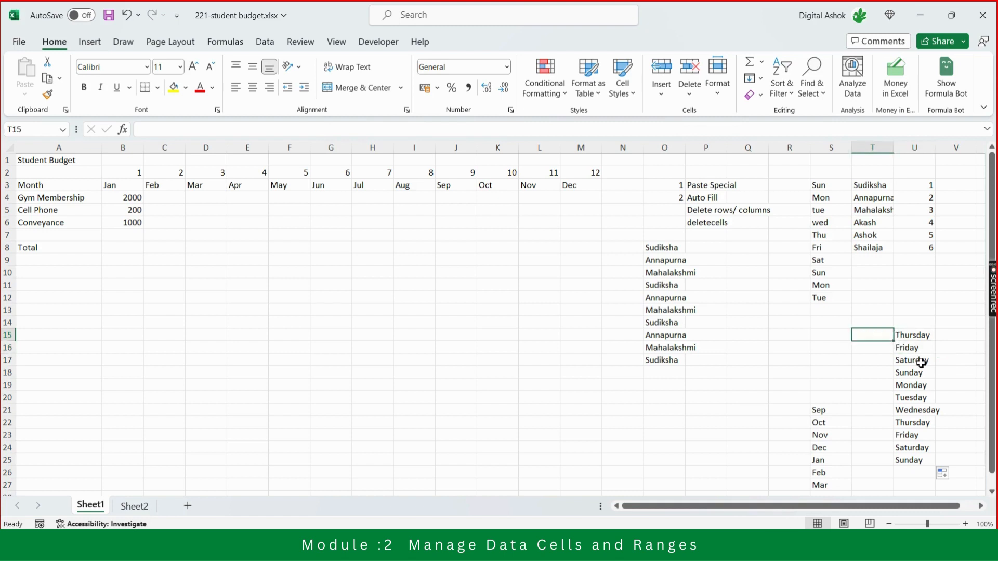
{"action": "key", "text": "Up"}
{"action": "key", "text": "ctrl+Up"}
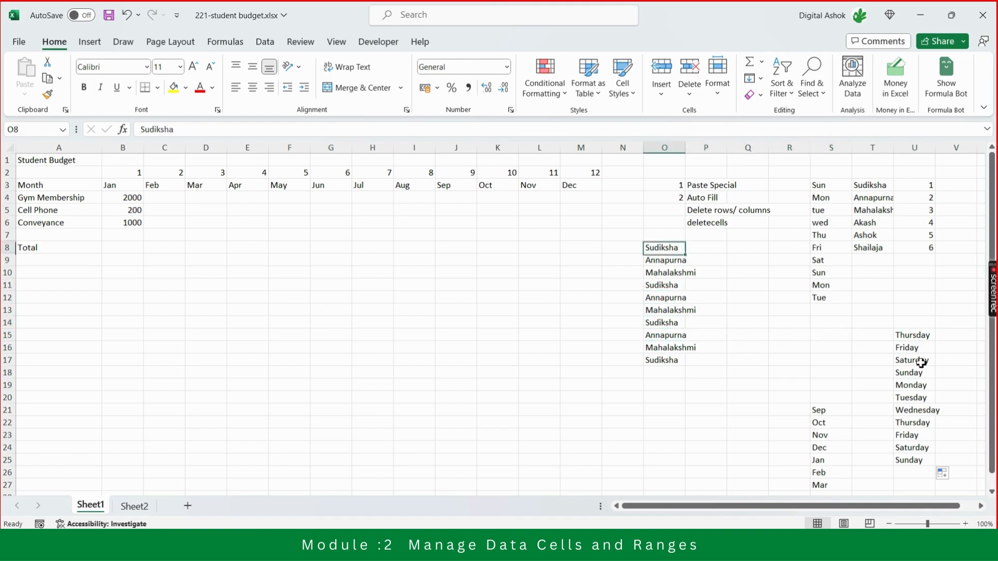
{"action": "key", "text": "ctrl+Up"}
{"action": "key", "text": "ctrl+Up"}
{"action": "key", "text": "Down"}
{"action": "key", "text": "Down"}
{"action": "key", "text": "Down"}
{"action": "key", "text": "Down"}
{"action": "key", "text": "Down"}
{"action": "key", "text": "Right"}
{"action": "key", "text": "Right"}
{"action": "key", "text": "Right"}
{"action": "key", "text": "Right"}
{"action": "key", "text": "Right"}
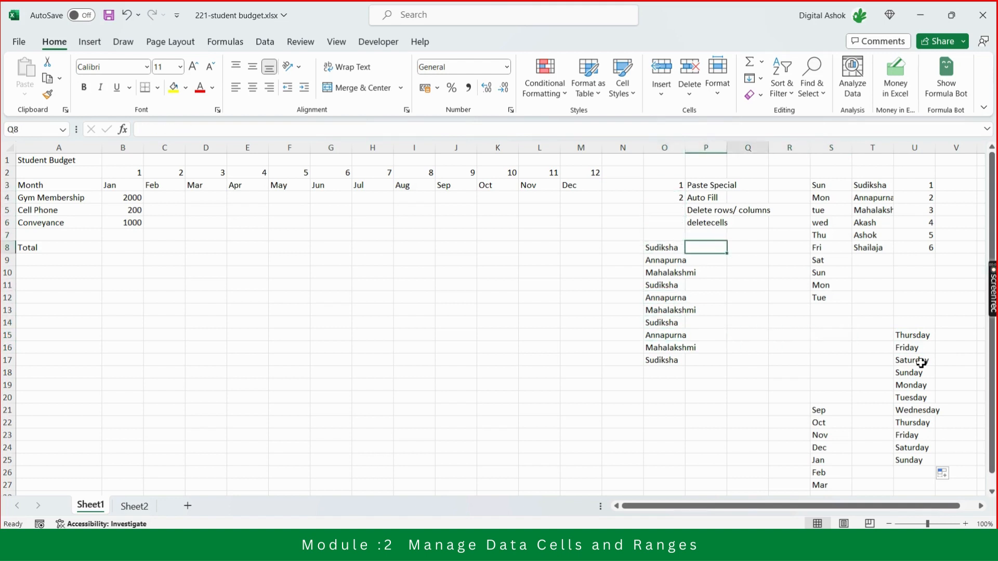
{"action": "key", "text": "Up"}
{"action": "key", "text": "Up"}
{"action": "key", "text": "Up"}
{"action": "key", "text": "Up"}
{"action": "key", "text": "Up"}
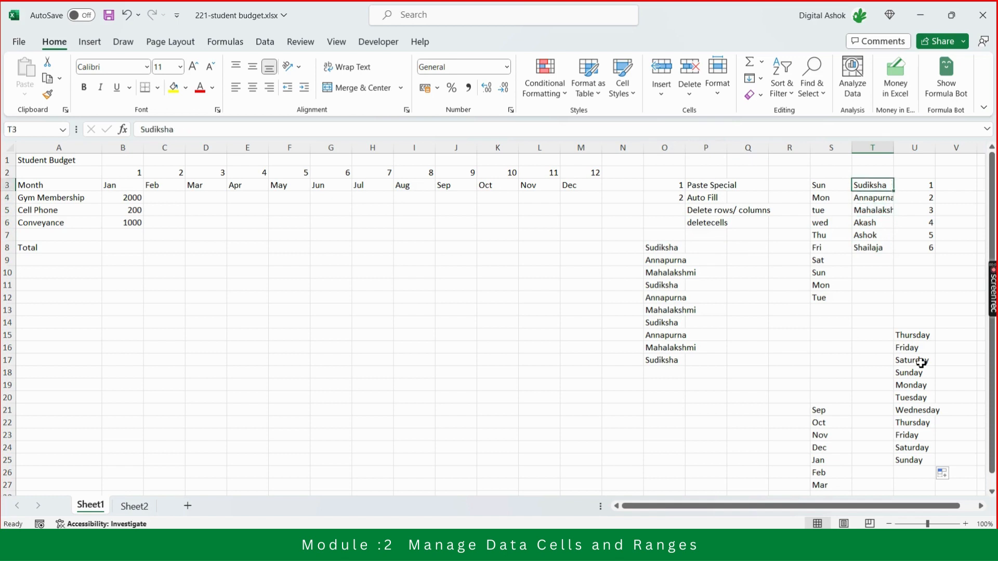
Add another first name to the end of the name list, in T9.
{"action": "key", "text": "Down"}
{"action": "key", "text": "Down"}
{"action": "key", "text": "Down"}
{"action": "key", "text": "Down"}
{"action": "key", "text": "Down"}
{"action": "key", "text": "Down"}
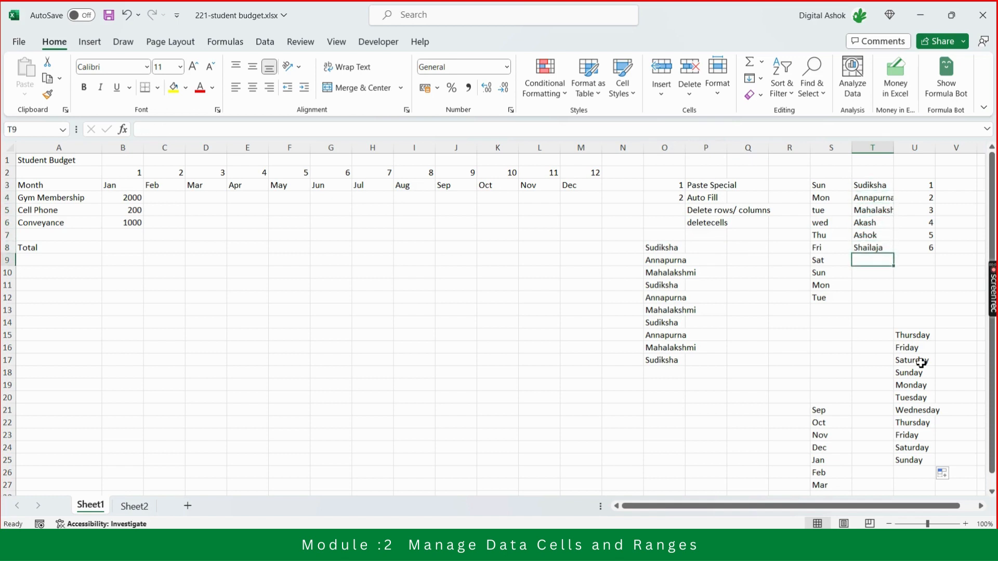
{"action": "type", "text": "Kamal"}
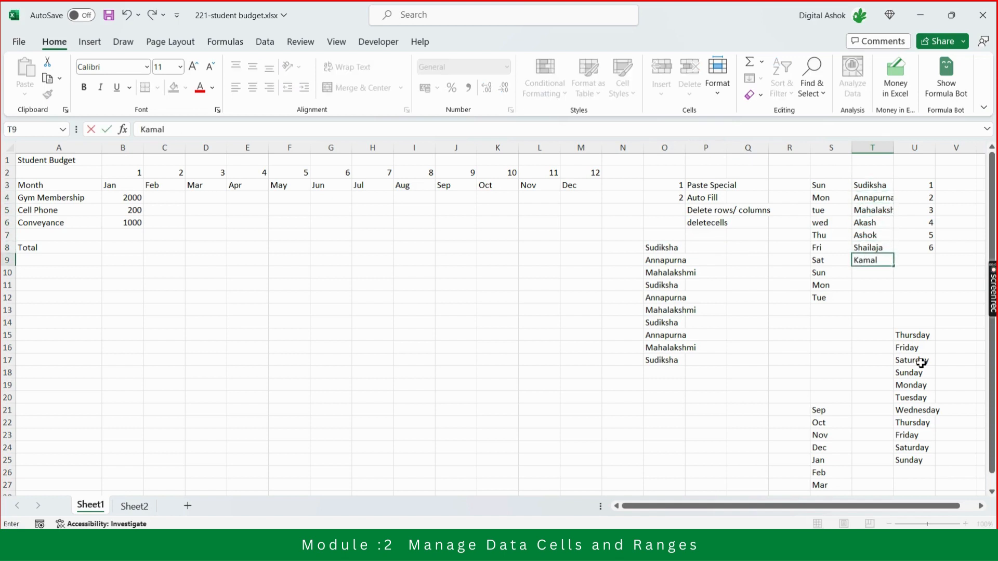
{"action": "type", "text": "a"}
{"action": "key", "text": "Return"}
Extend the name list with three more first names in T10, T11 and T12.
{"action": "type", "text": "Nish"}
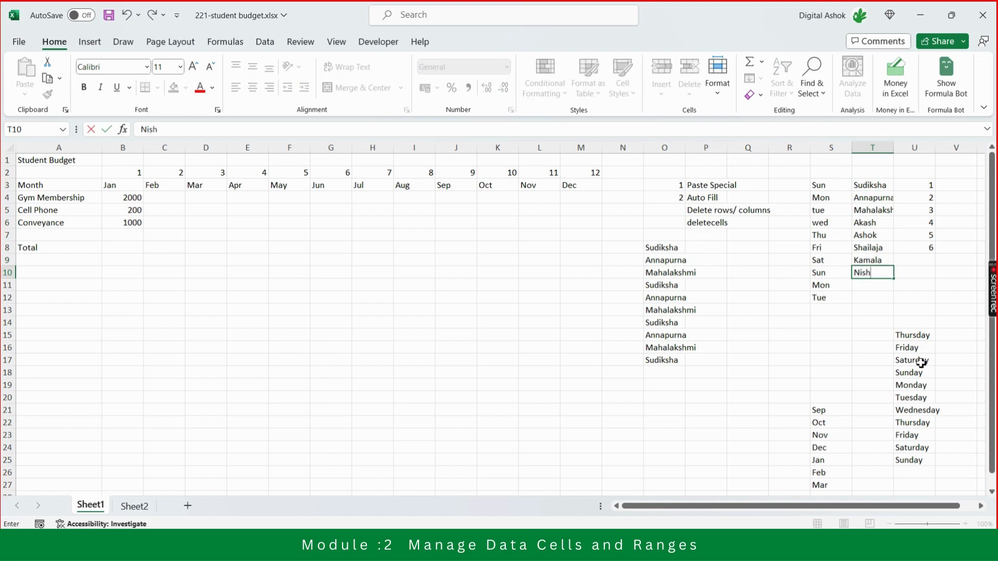
{"action": "key", "text": "BackSpace"}
{"action": "key", "text": "BackSpace"}
{"action": "key", "text": "BackSpace"}
{"action": "type", "text": "idhi"}
{"action": "key", "text": "Return"}
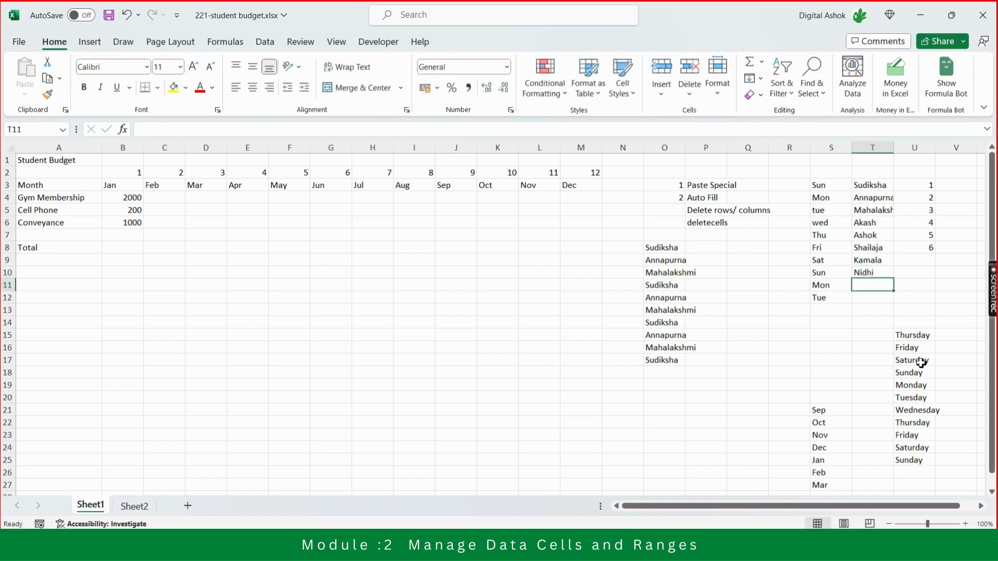
{"action": "type", "text": "Sudha"}
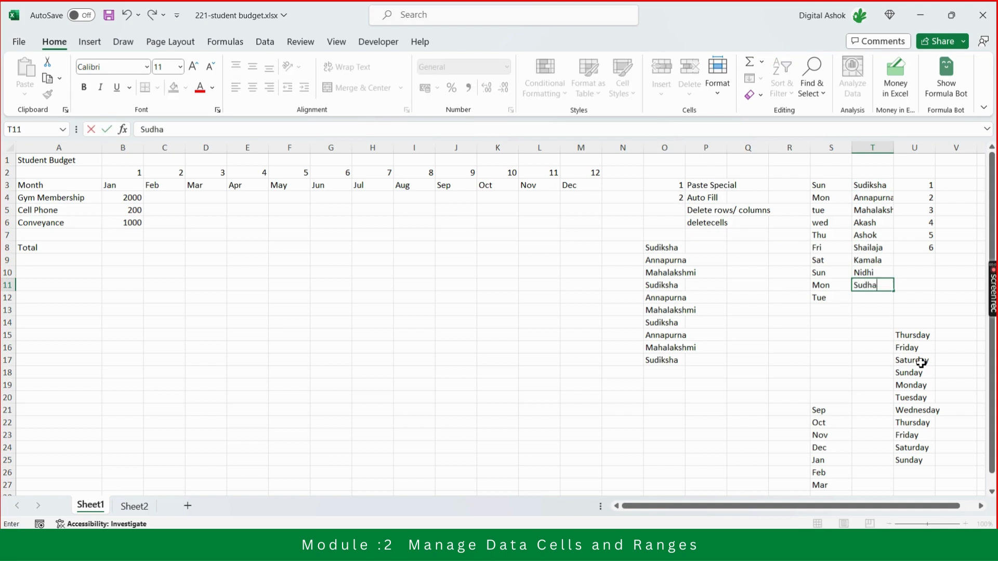
{"action": "key", "text": "Return"}
{"action": "type", "text": "Vinaya"}
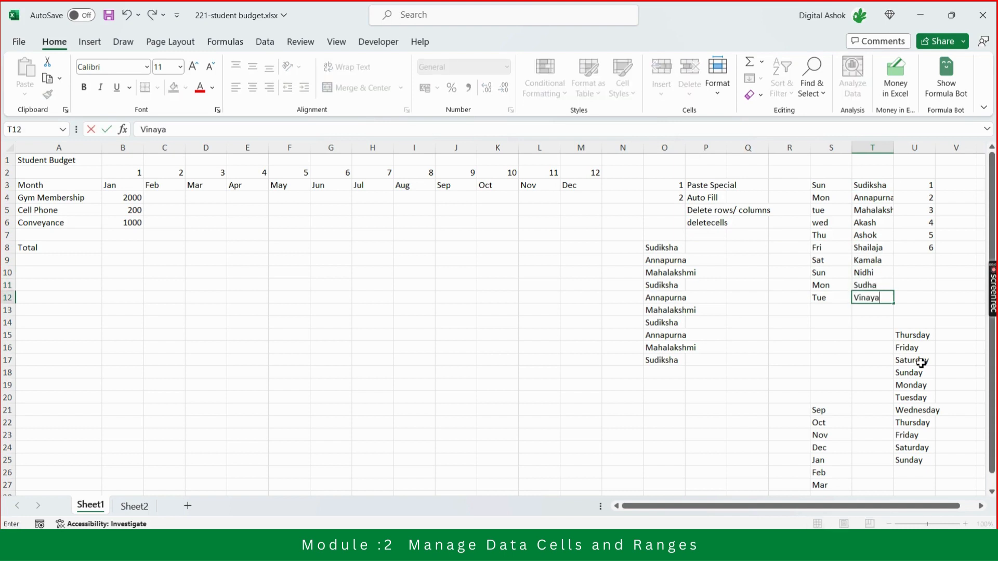
{"action": "key", "text": "Return"}
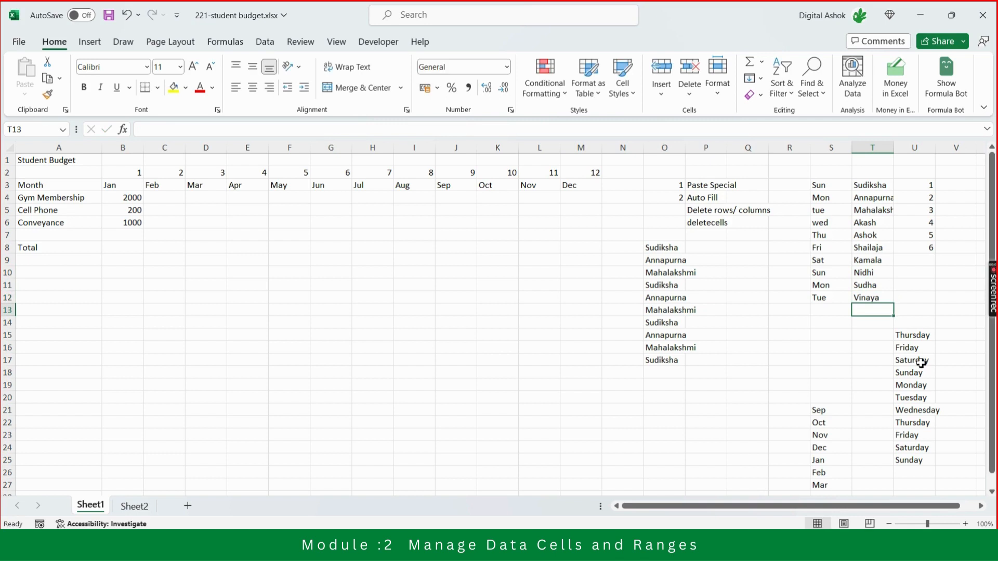
Auto Fill the serial numbers from U6:U8 down through U12 beside the added names.
{"action": "key", "text": "ctrl+Up"}
{"action": "key", "text": "ctrl+Up"}
{"action": "key", "text": "Down"}
{"action": "key", "text": "Down"}
{"action": "key", "text": "Down"}
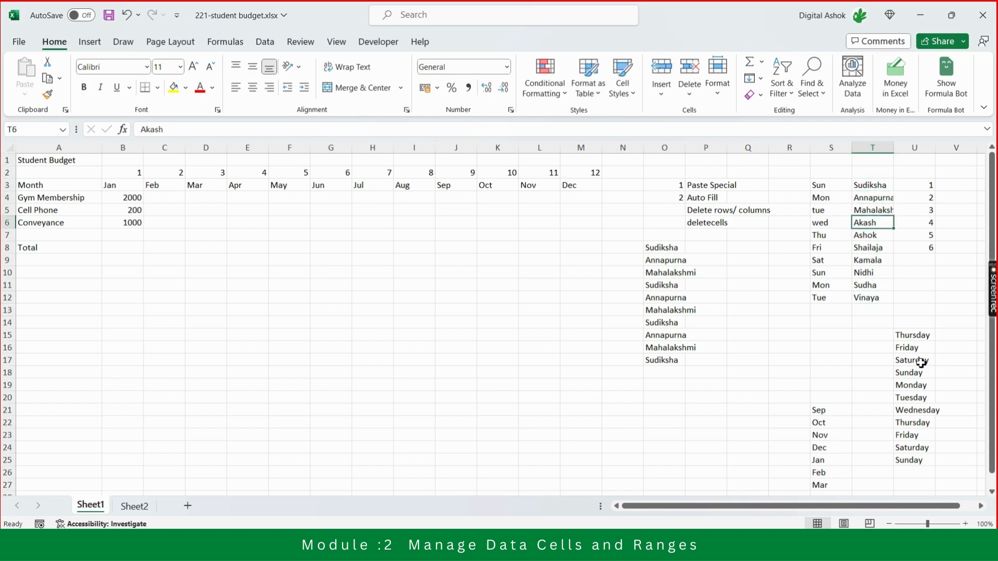
{"action": "key", "text": "Down"}
{"action": "key", "text": "Right"}
{"action": "key", "text": "Up"}
{"action": "key", "text": "shift+Down"}
{"action": "key", "text": "shift+Down"}
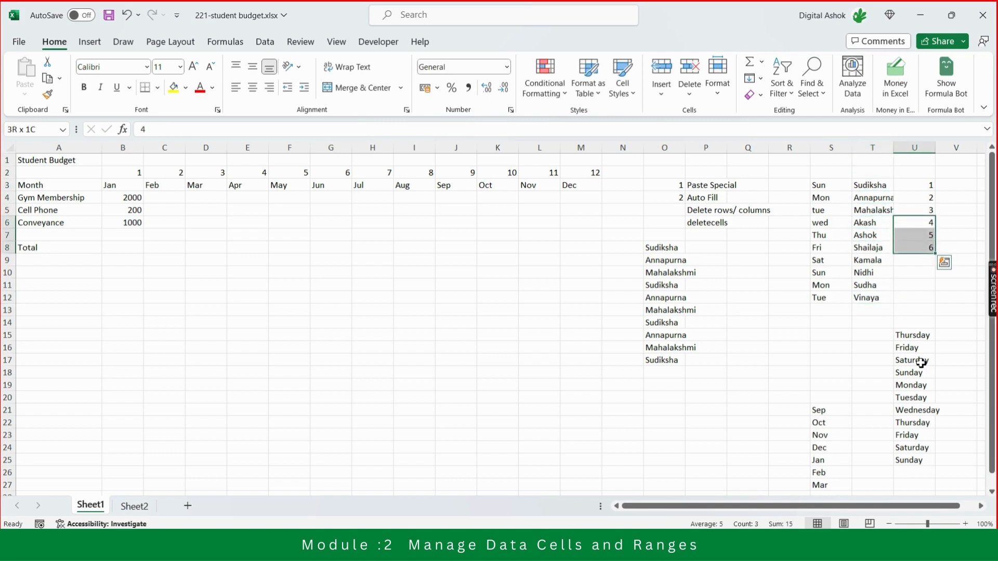
{"action": "left_click_drag", "start_coordinate": [935, 254], "coordinate": [935, 304]}
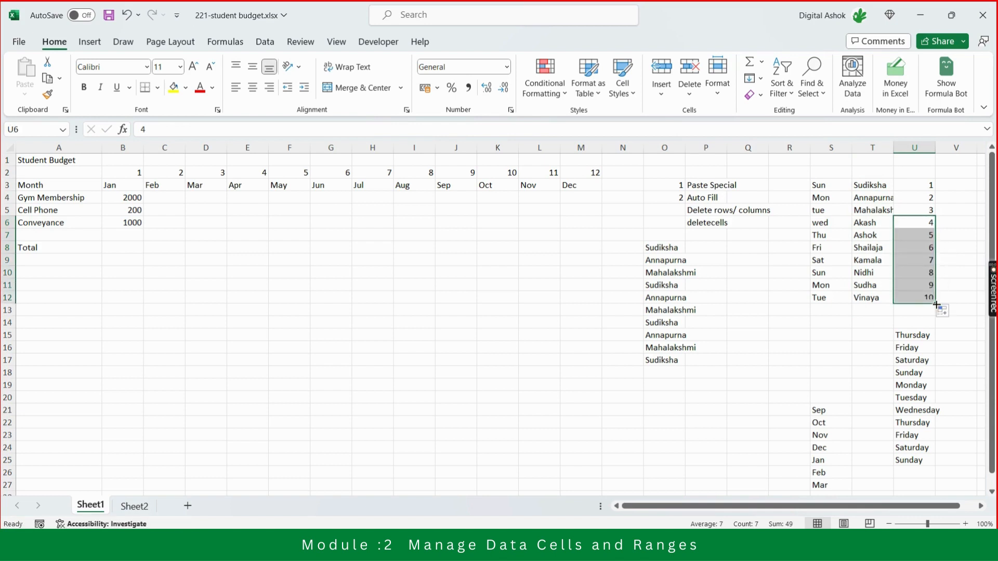
{"action": "left_click", "coordinate": [928, 296]}
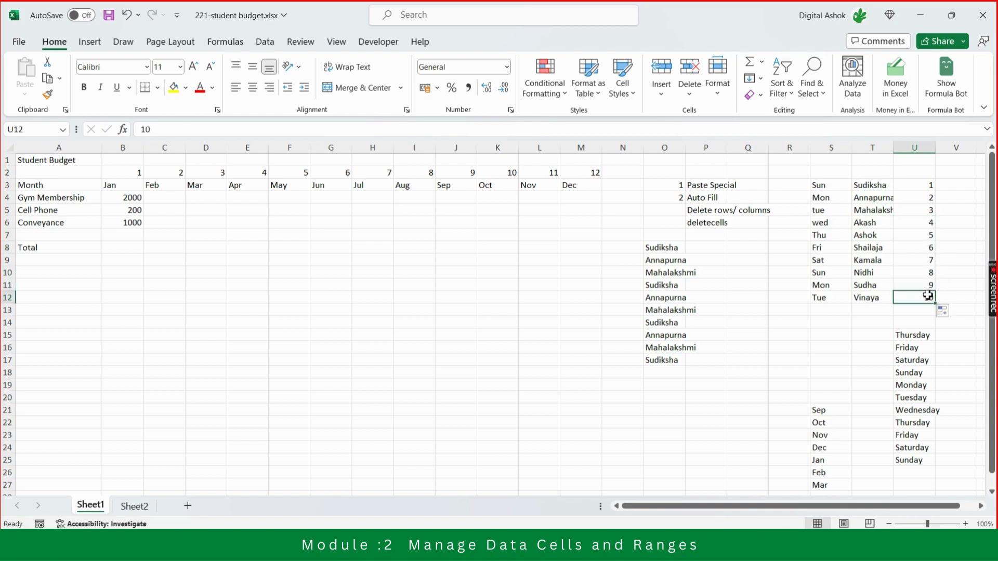
Clear the repeated names in column O from O10 down, keeping the first two entries.
{"action": "key", "text": "Left"}
{"action": "key", "text": "Left"}
{"action": "key", "text": "Left"}
{"action": "key", "text": "Left"}
{"action": "key", "text": "Left"}
{"action": "key", "text": "Left"}
{"action": "key", "text": "Up"}
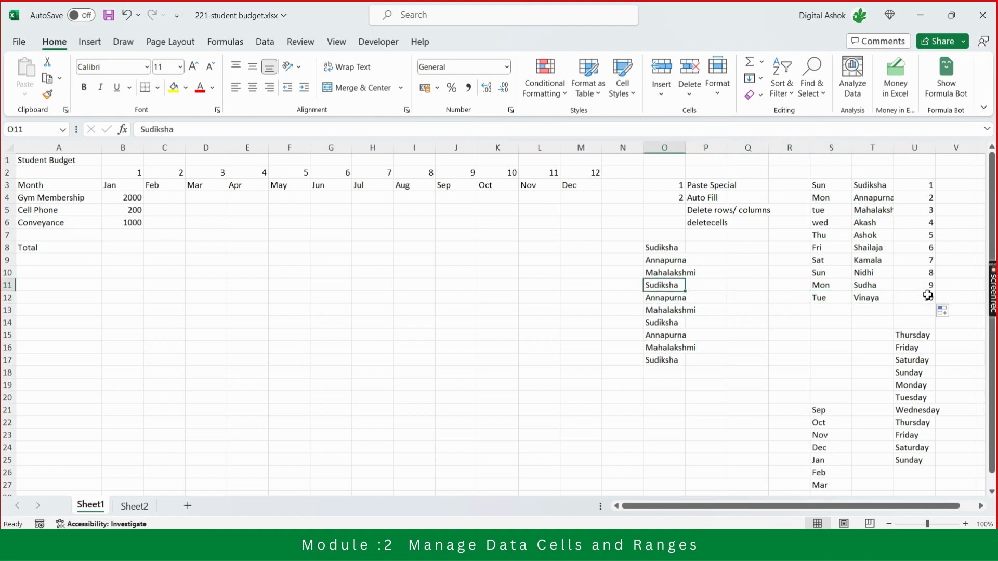
{"action": "key", "text": "Up"}
{"action": "key", "text": "Up"}
{"action": "key", "text": "Up"}
{"action": "key", "text": "Down"}
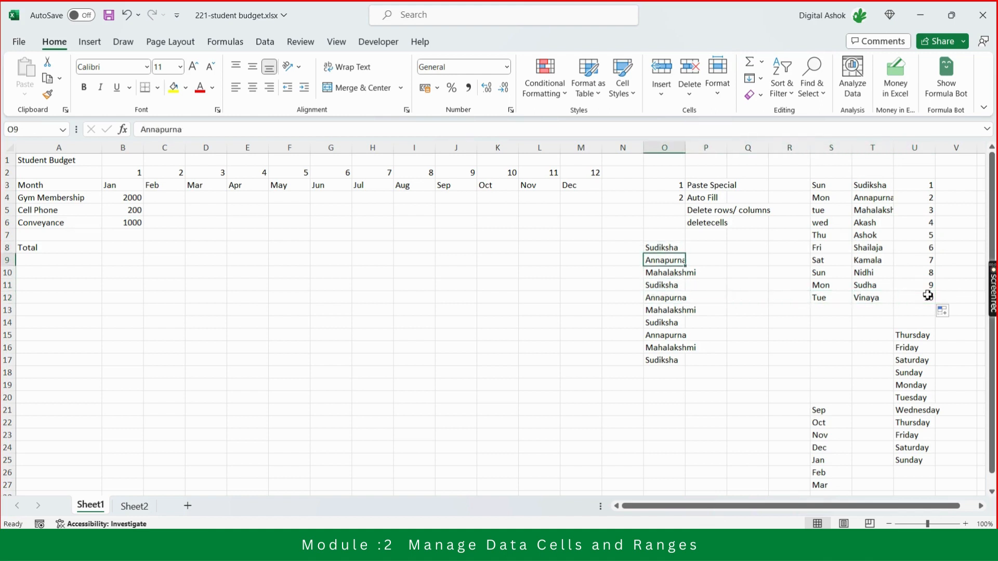
{"action": "key", "text": "Down"}
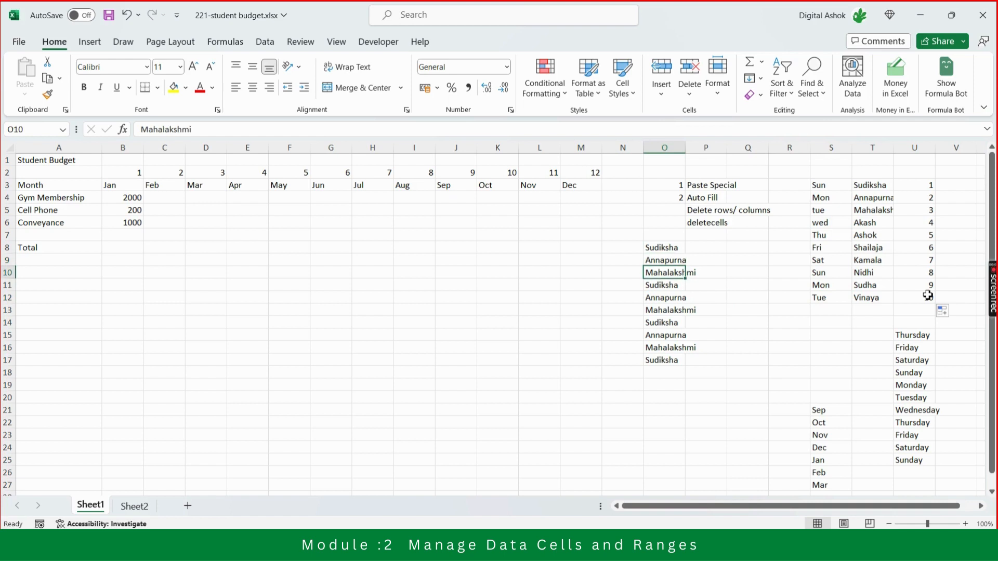
{"action": "key", "text": "shift+Down"}
{"action": "key", "text": "shift+Down"}
{"action": "key", "text": "shift+Down"}
{"action": "key", "text": "shift+Down"}
{"action": "key", "text": "shift+Down"}
{"action": "key", "text": "shift+Down"}
{"action": "key", "text": "shift+Down"}
{"action": "key", "text": "shift+Down"}
{"action": "key", "text": "shift+Down"}
{"action": "key", "text": "shift+Down"}
{"action": "key", "text": "shift+Down"}
{"action": "key", "text": "shift+Up"}
{"action": "key", "text": "shift+Up"}
{"action": "key", "text": "shift+Up"}
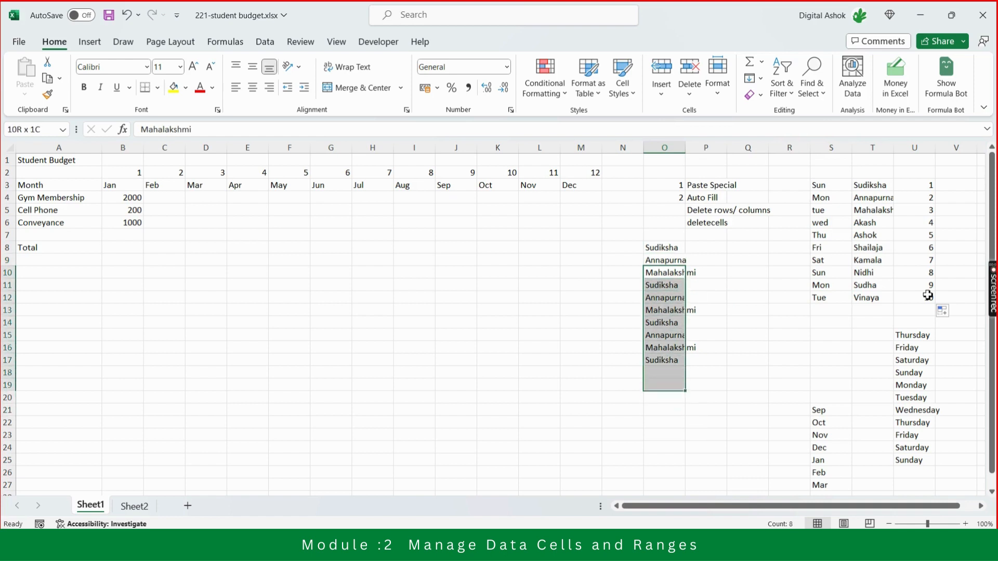
{"action": "key", "text": "Delete"}
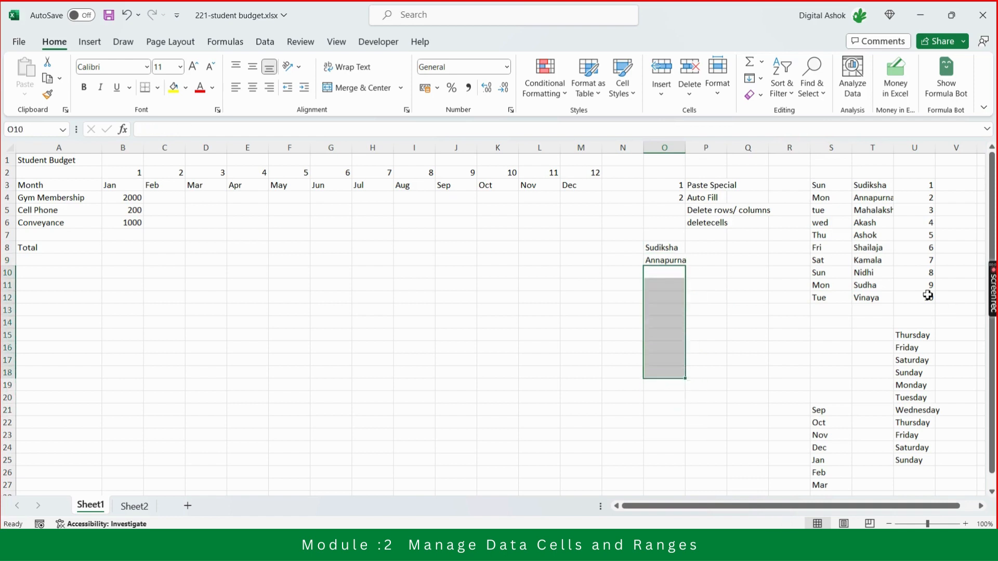
Clear the two remaining names in O8:O9.
{"action": "key", "text": "Up"}
{"action": "key", "text": "Up"}
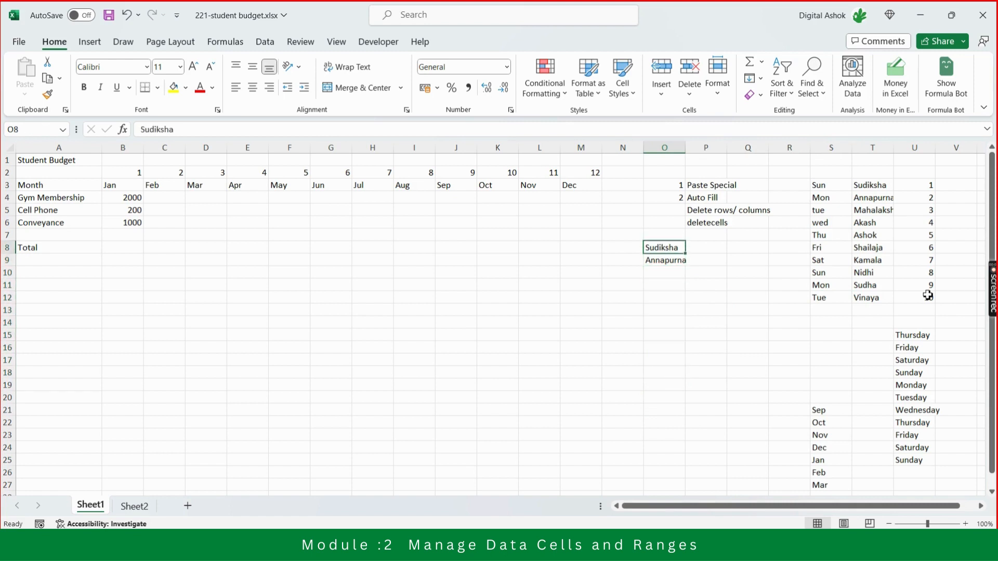
{"action": "key", "text": "shift+Down"}
{"action": "key", "text": "Delete"}
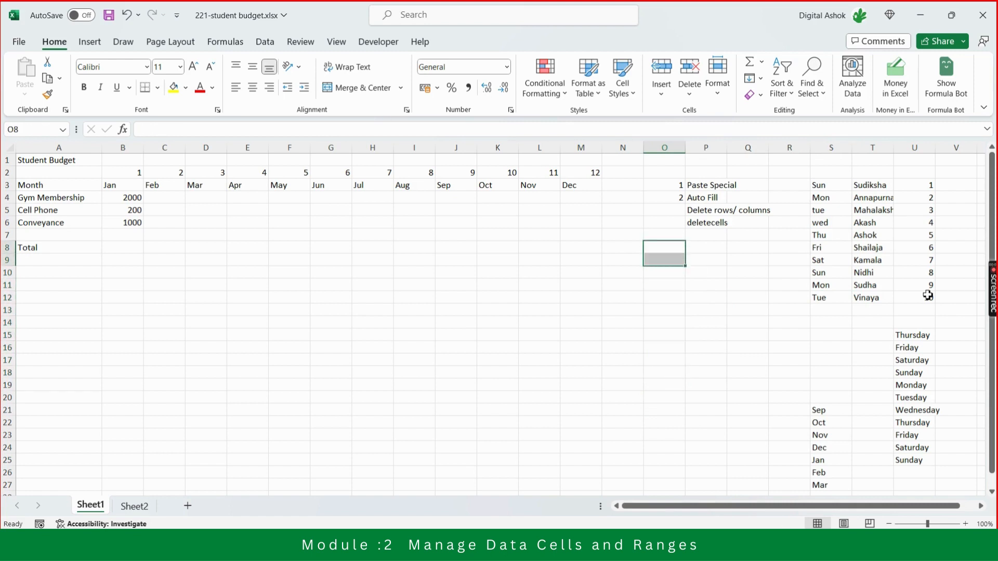
{"action": "key", "text": "shift+Up"}
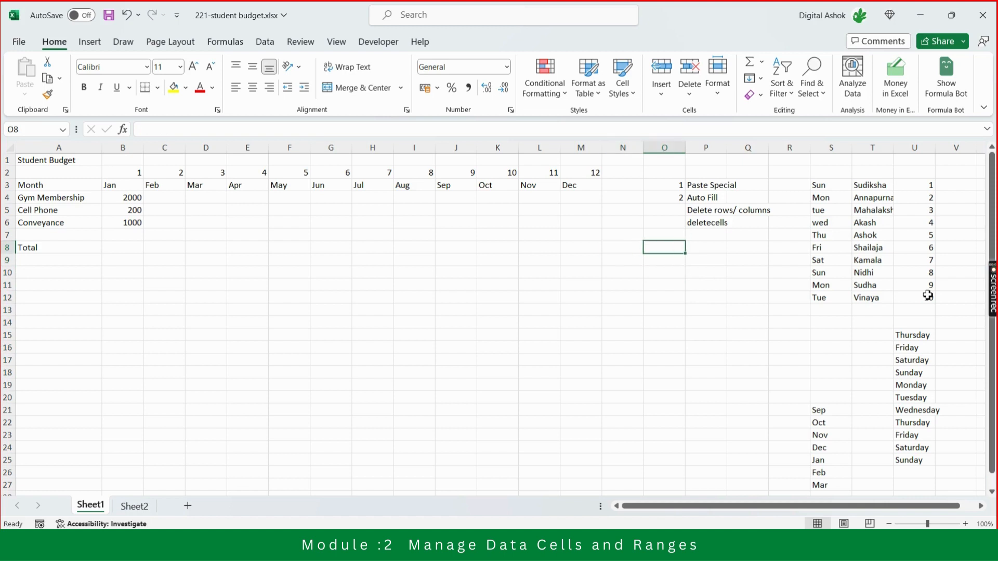
Review the topic list in O3:P6 and the start of the weekday and name lists in columns S and T.
{"action": "key", "text": "Up"}
{"action": "key", "text": "Up"}
{"action": "key", "text": "Up"}
{"action": "key", "text": "Up"}
{"action": "key", "text": "Up"}
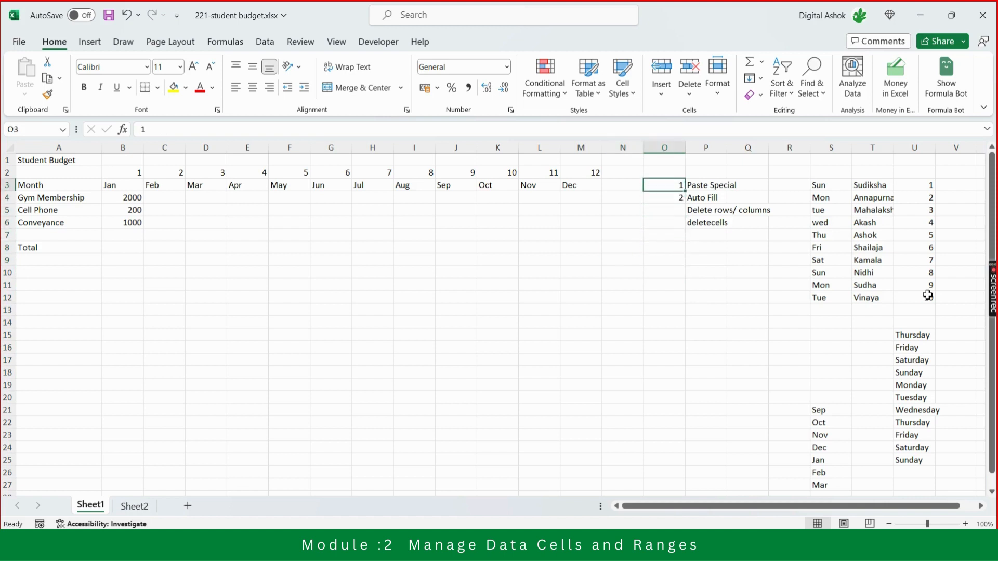
{"action": "key", "text": "Down"}
{"action": "key", "text": "Right"}
{"action": "key", "text": "Right"}
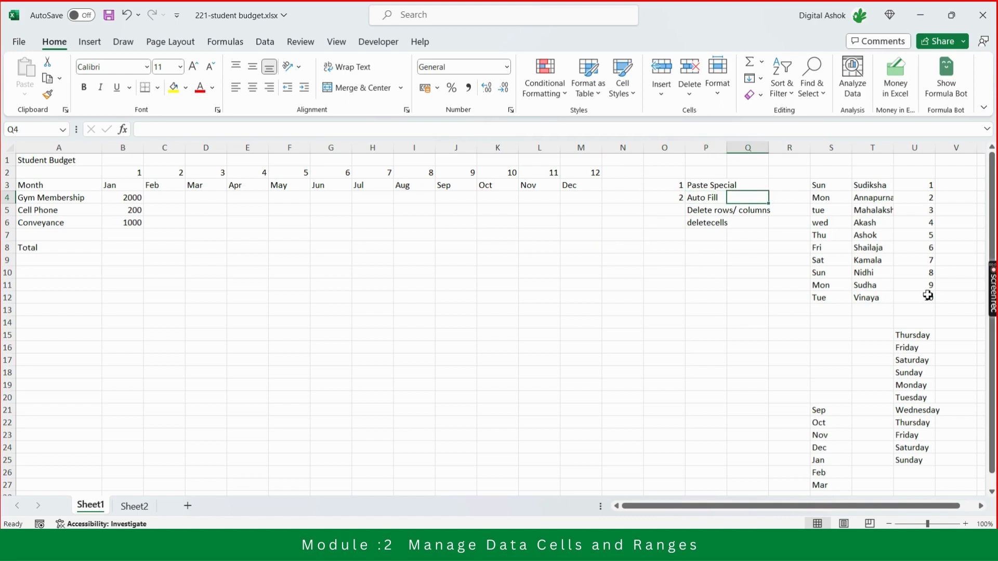
{"action": "key", "text": "Left"}
{"action": "key", "text": "Left"}
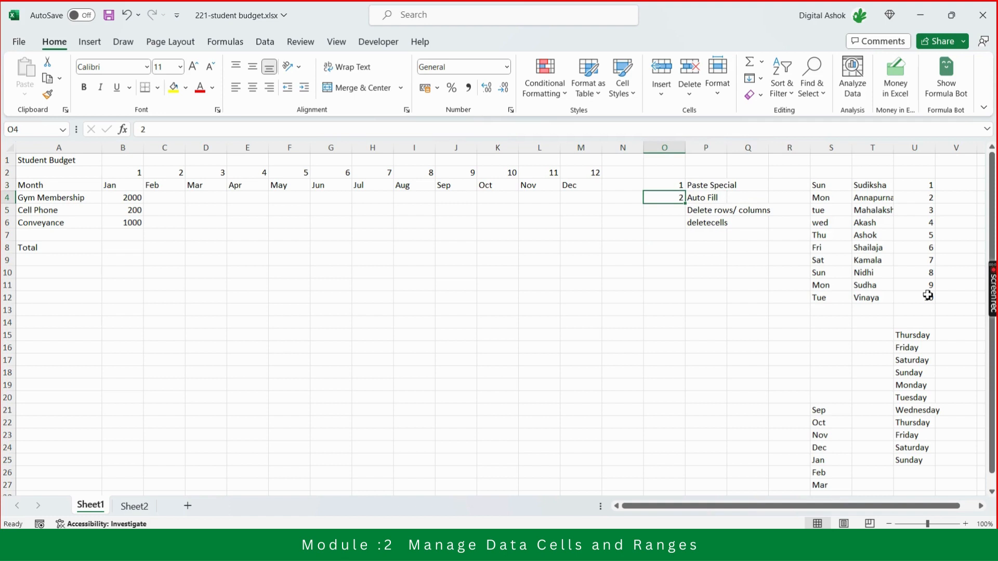
{"action": "key", "text": "Up"}
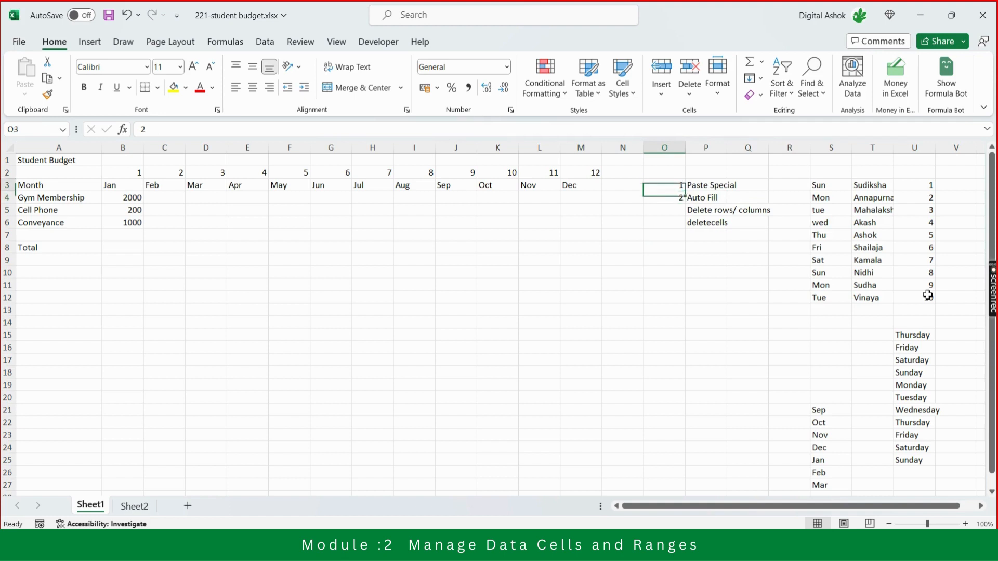
{"action": "key", "text": "Down"}
{"action": "key", "text": "Down"}
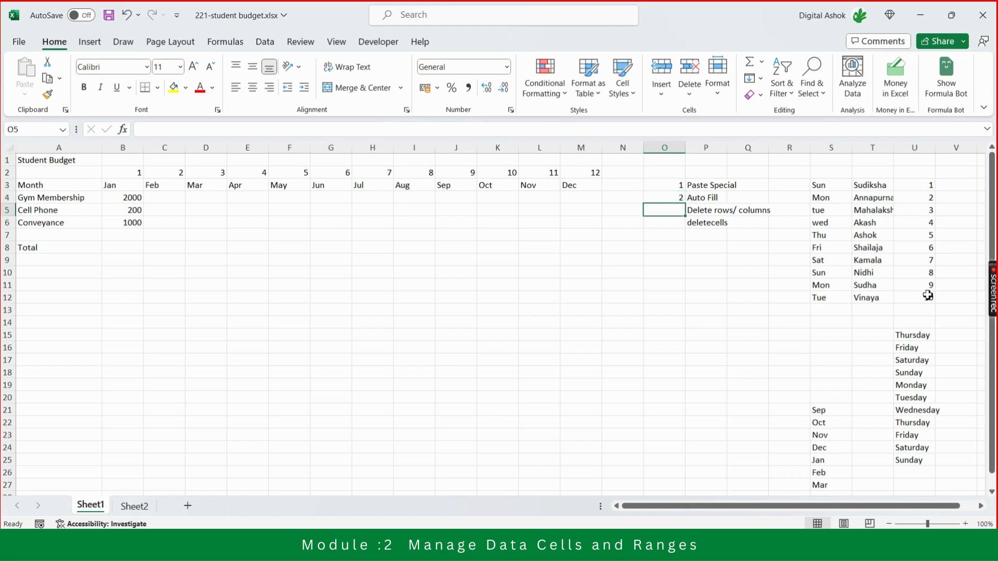
{"action": "key", "text": "Right"}
{"action": "key", "text": "Right"}
{"action": "key", "text": "Right"}
{"action": "key", "text": "Right"}
{"action": "key", "text": "Right"}
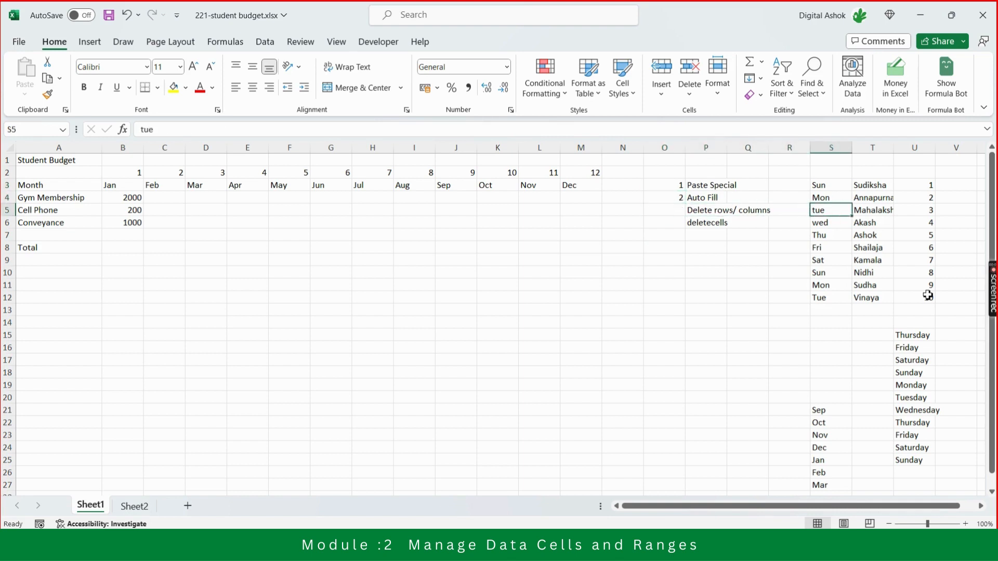
{"action": "key", "text": "Up"}
{"action": "key", "text": "Up"}
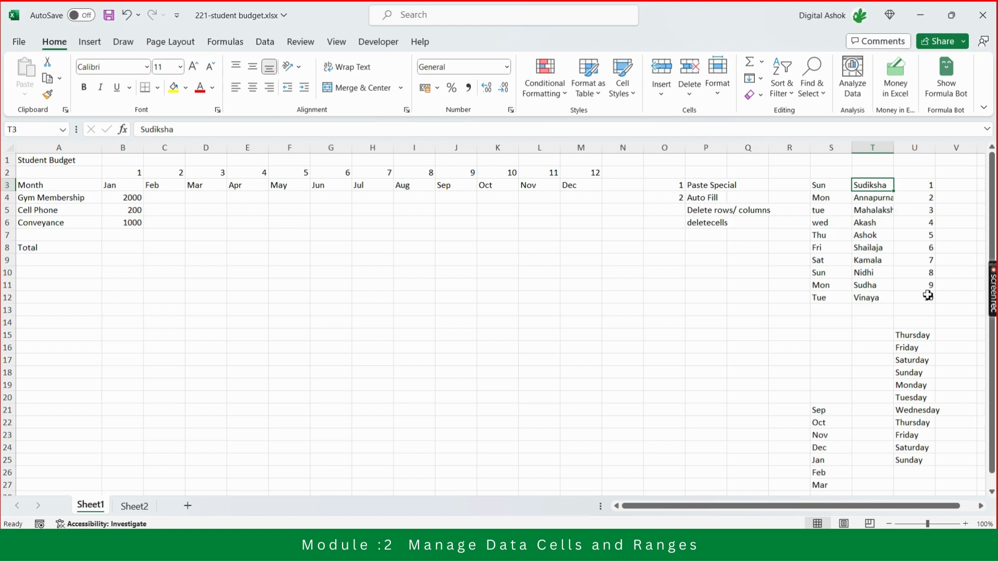
Check the Teams meeting window and return to the Excel workbook.
{"action": "key", "text": "alt+Tab"}
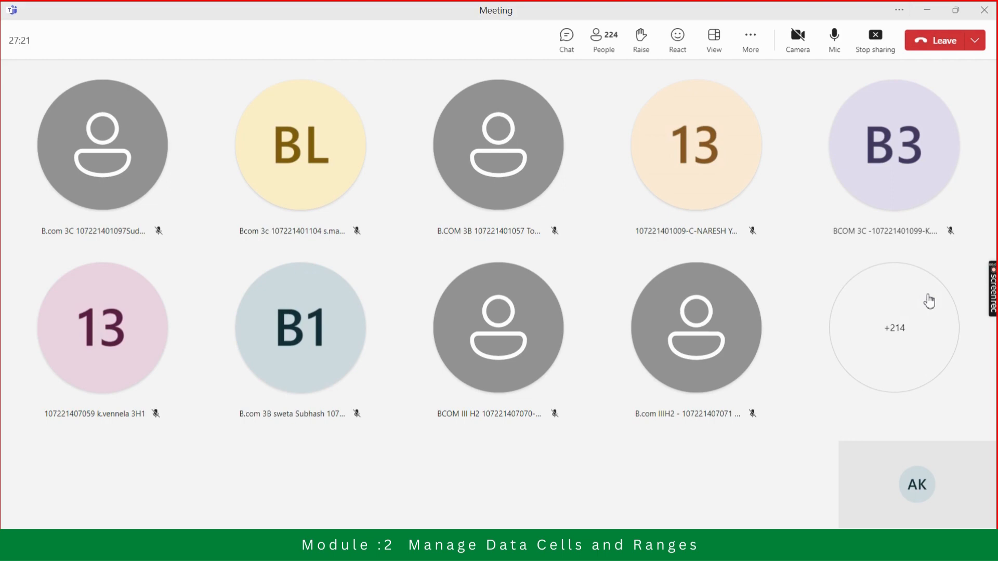
{"action": "key", "text": "alt+Tab"}
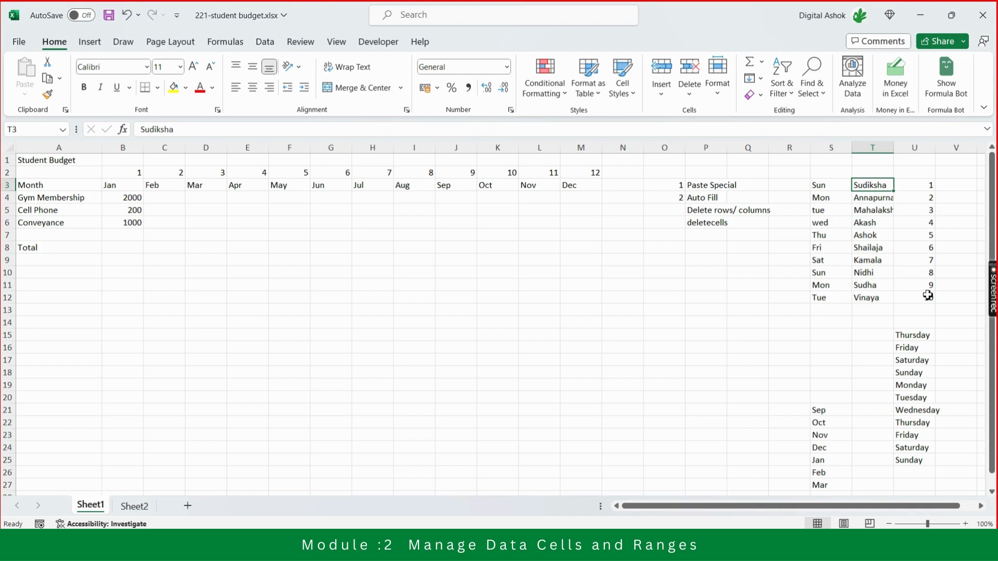
Select the names in T3:T12 and open the Custom Lists editor from Excel's advanced options.
{"action": "key", "text": "Down"}
{"action": "key", "text": "Down"}
{"action": "key", "text": "Down"}
{"action": "key", "text": "Up"}
{"action": "key", "text": "Up"}
{"action": "key", "text": "Up"}
{"action": "key", "text": "shift+Down"}
{"action": "key", "text": "shift+Down"}
{"action": "key", "text": "shift+Down"}
{"action": "key", "text": "shift+Down"}
{"action": "key", "text": "shift+Down"}
{"action": "key", "text": "shift+Down"}
{"action": "key", "text": "shift+Down"}
{"action": "key", "text": "shift+Down"}
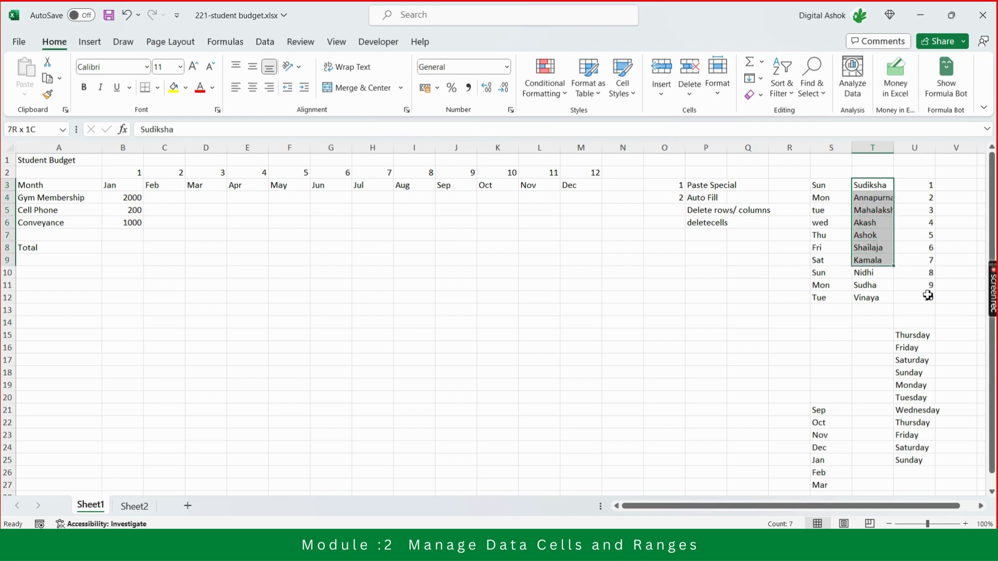
{"action": "key", "text": "shift+Down"}
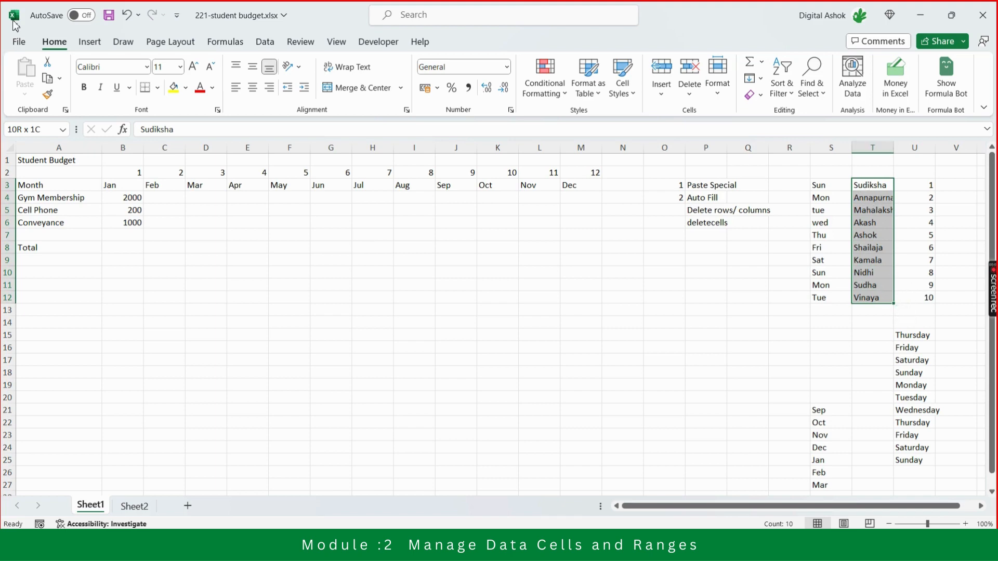
{"action": "left_click", "coordinate": [18, 42]}
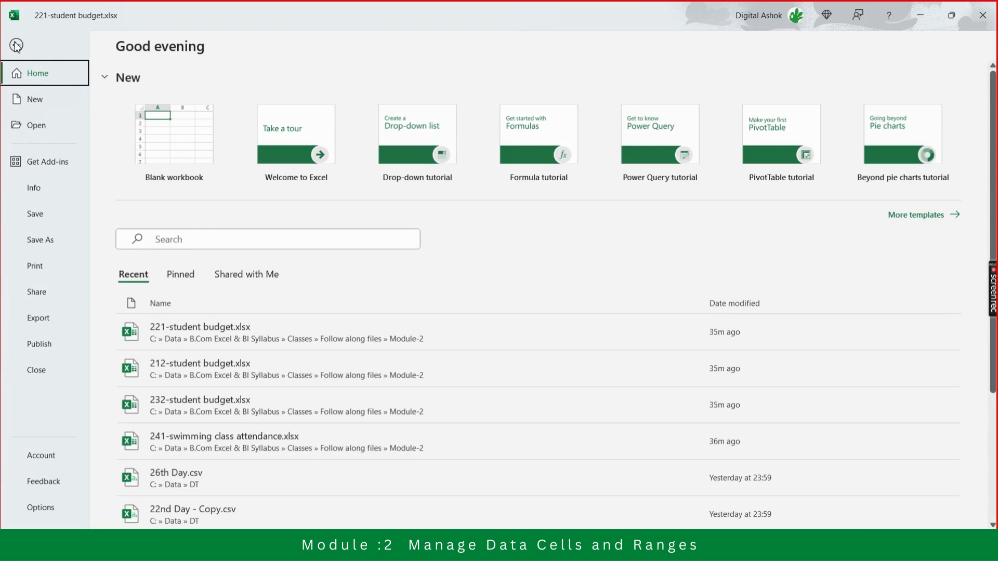
{"action": "left_click", "coordinate": [40, 510]}
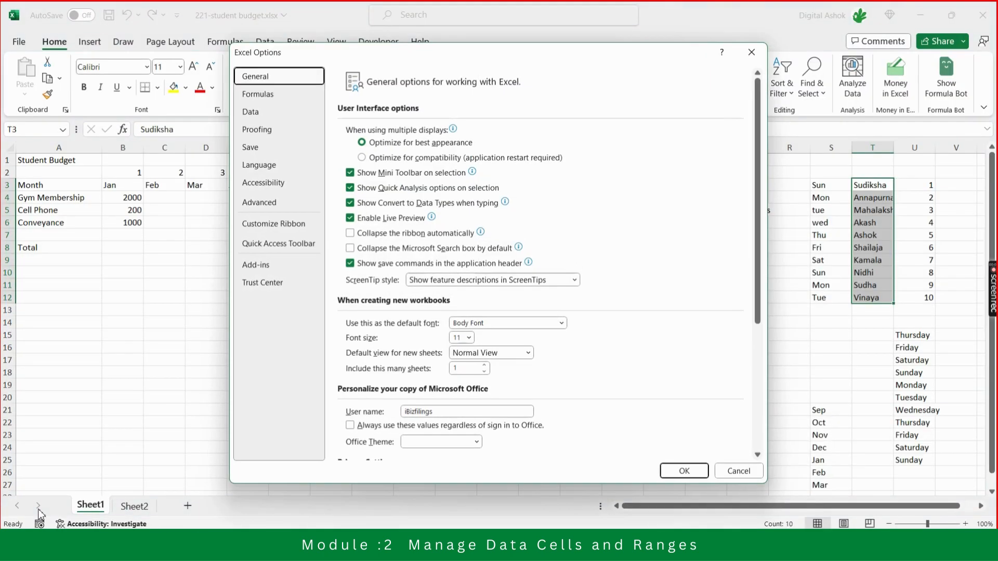
{"action": "left_click", "coordinate": [271, 205]}
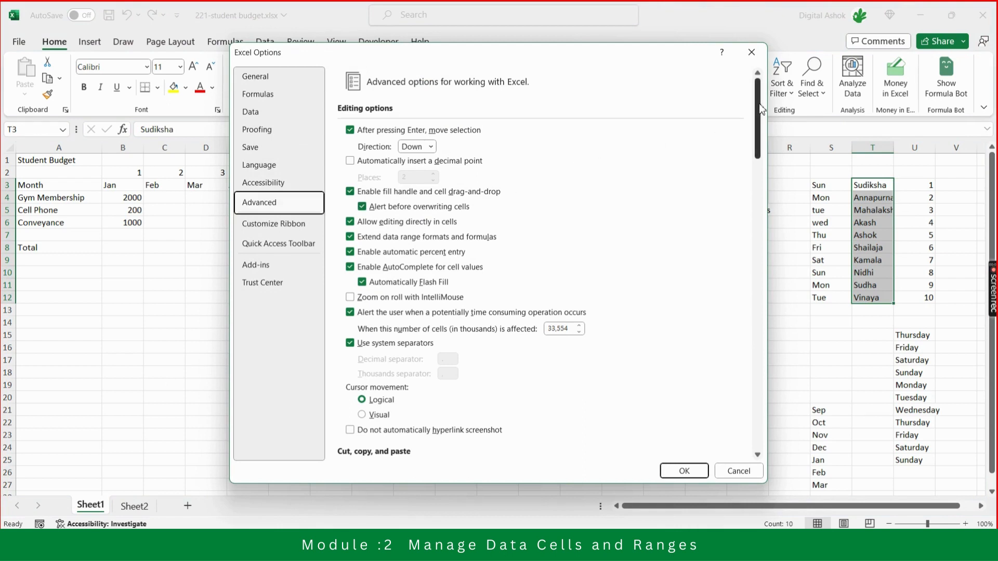
{"action": "left_click_drag", "start_coordinate": [759, 108], "coordinate": [742, 383]}
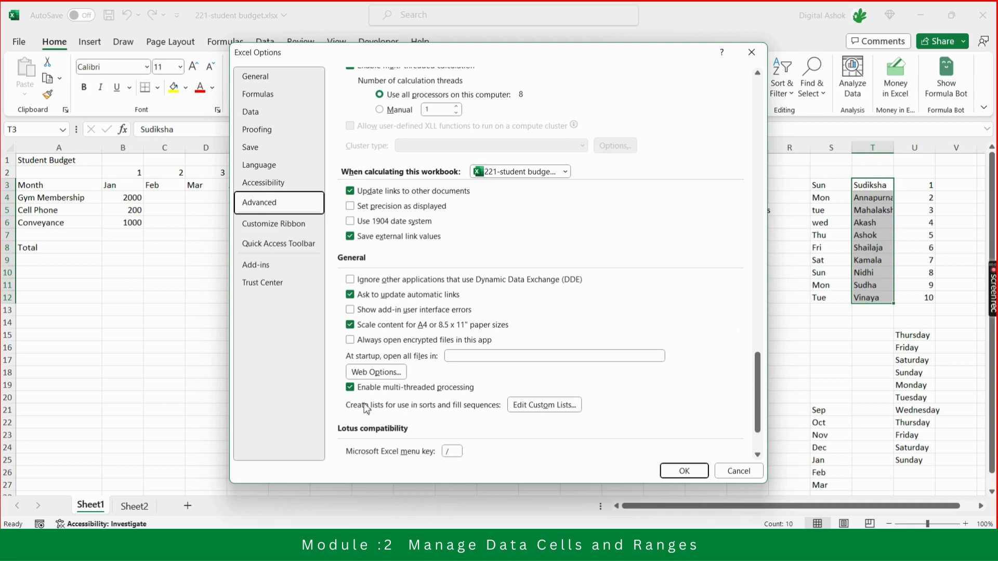
{"action": "left_click", "coordinate": [553, 413]}
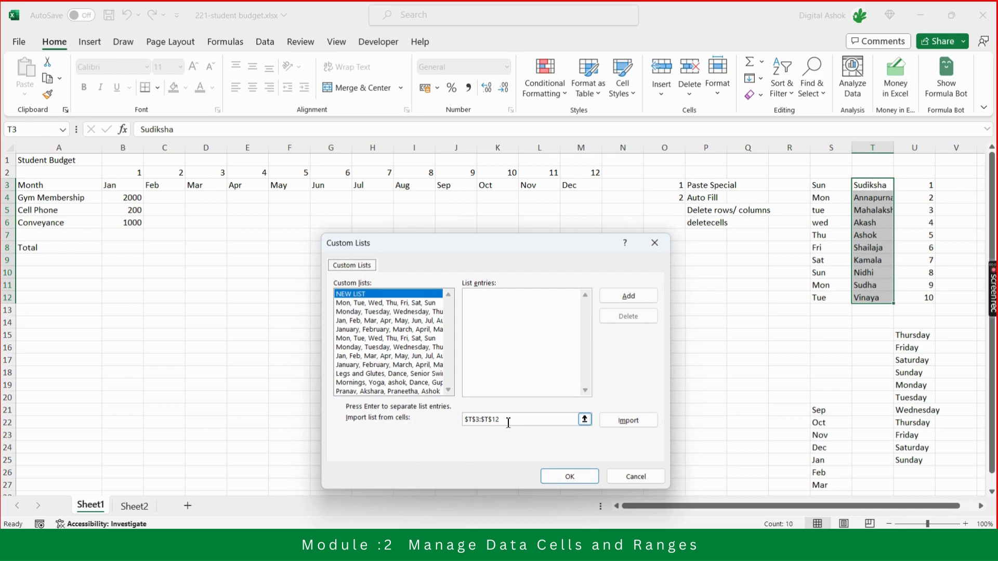
Import the names from $T$3:$T$12 as a new custom list and apply the options.
{"action": "left_click", "coordinate": [628, 420]}
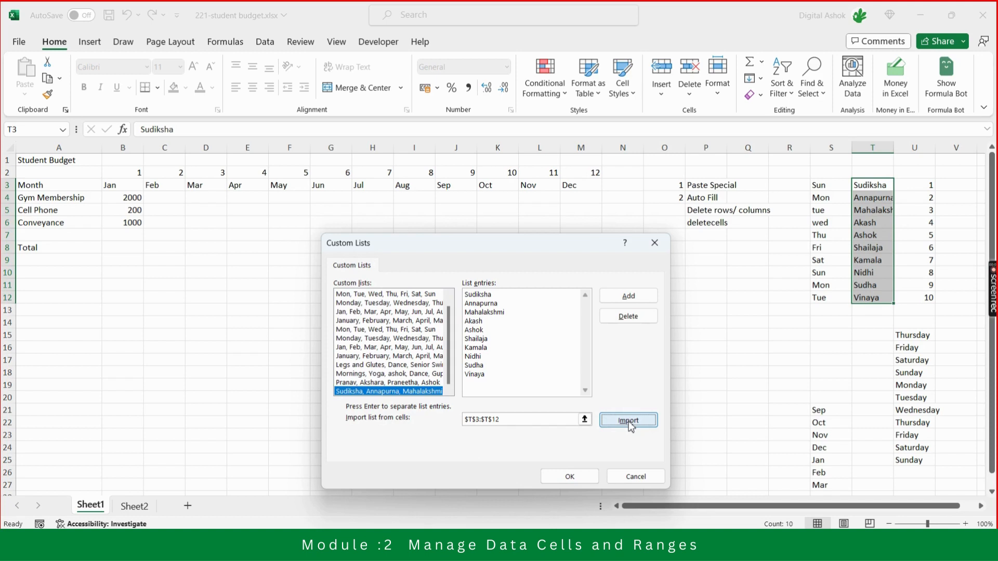
{"action": "left_click", "coordinate": [629, 300]}
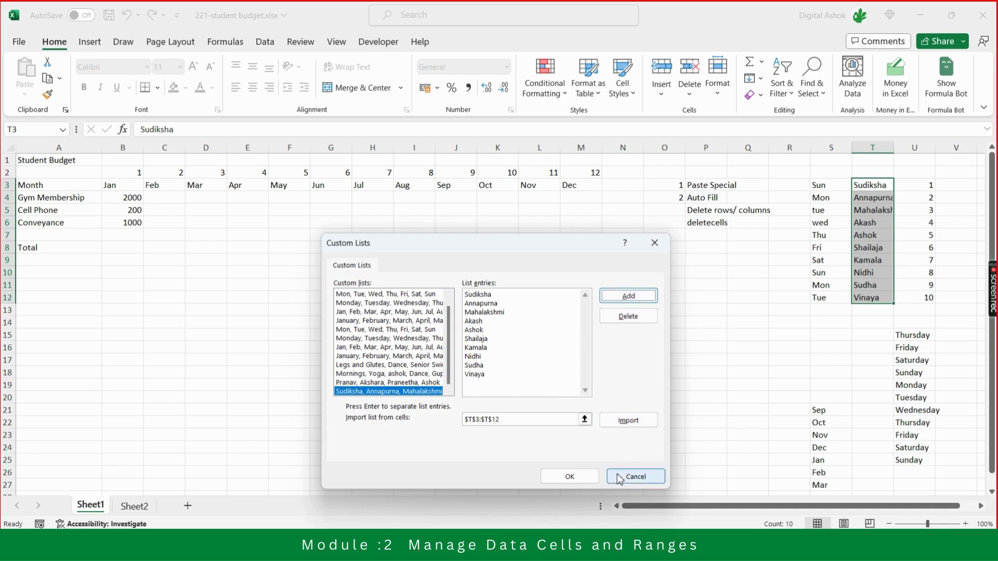
{"action": "left_click", "coordinate": [575, 479]}
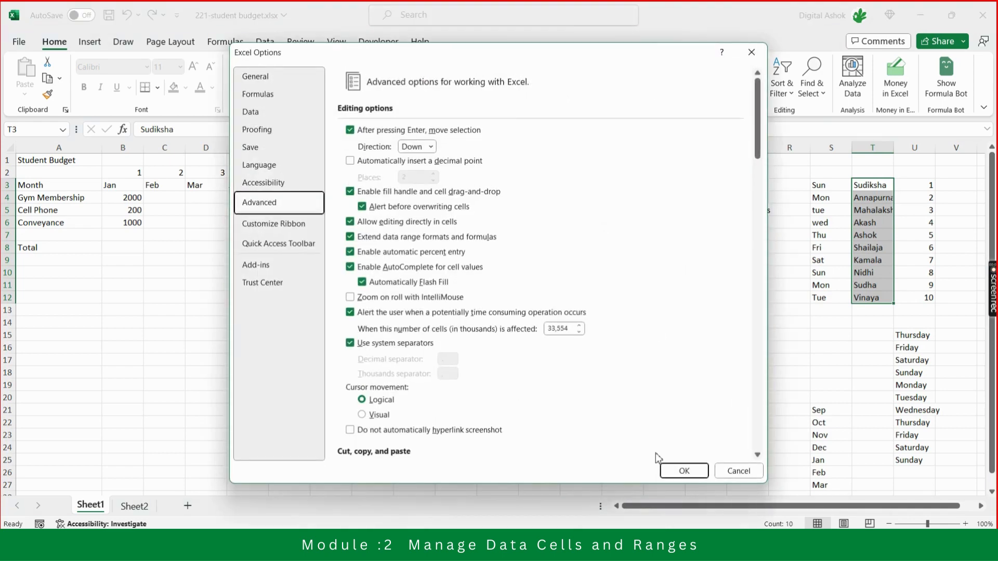
{"action": "left_click", "coordinate": [680, 472]}
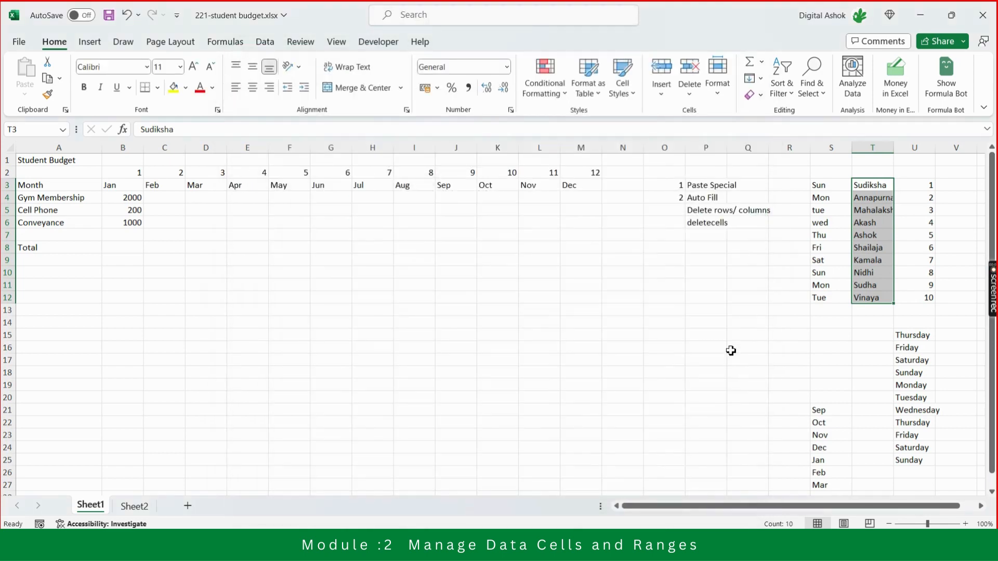
Enter the fifth and sixth names of the custom list in N8 and N9.
{"action": "left_click", "coordinate": [598, 248]}
{"action": "key", "text": "Right"}
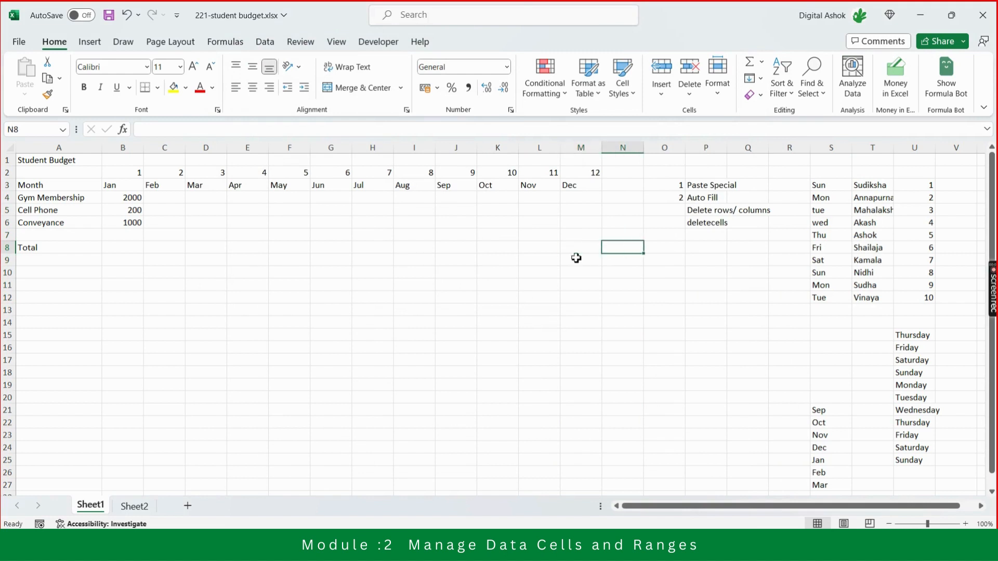
{"action": "key", "text": "Right"}
{"action": "key", "text": "Right"}
{"action": "key", "text": "Right"}
{"action": "key", "text": "Right"}
{"action": "key", "text": "Left"}
{"action": "key", "text": "Left"}
{"action": "key", "text": "Left"}
{"action": "key", "text": "Left"}
{"action": "key", "text": "Left"}
{"action": "key", "text": "Right"}
{"action": "type", "text": "Ashok"}
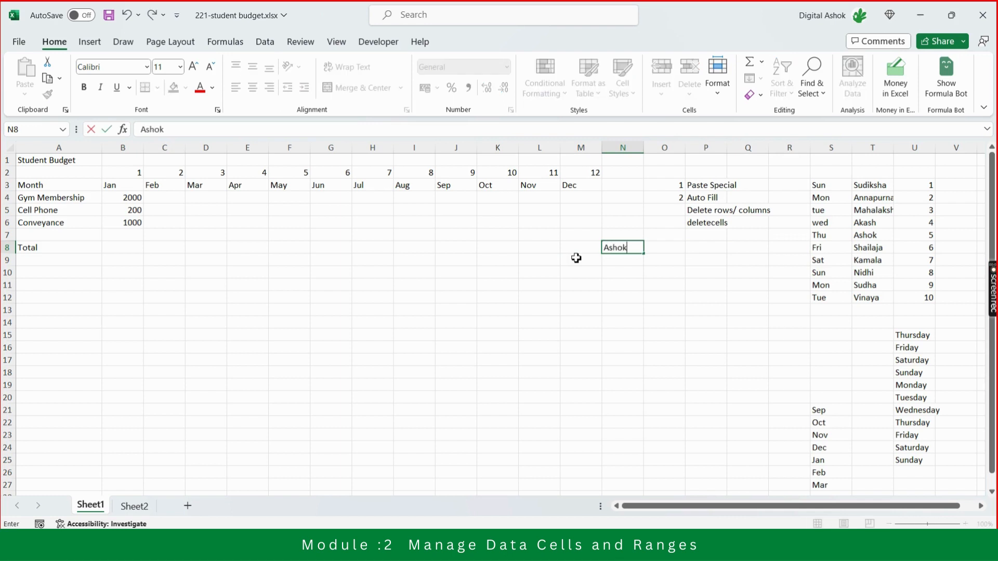
{"action": "key", "text": "Return"}
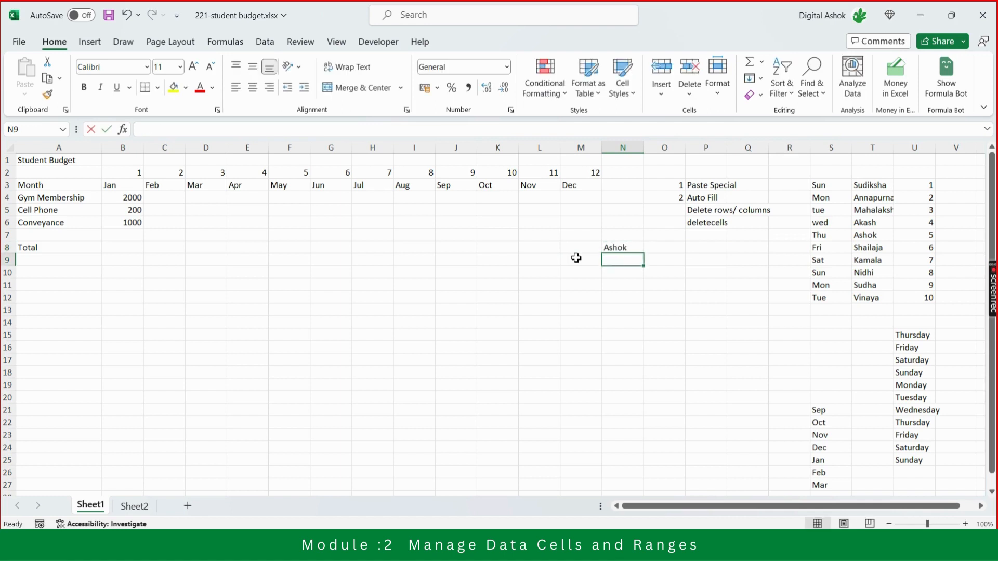
{"action": "type", "text": "Shailaja"}
{"action": "key", "text": "Return"}
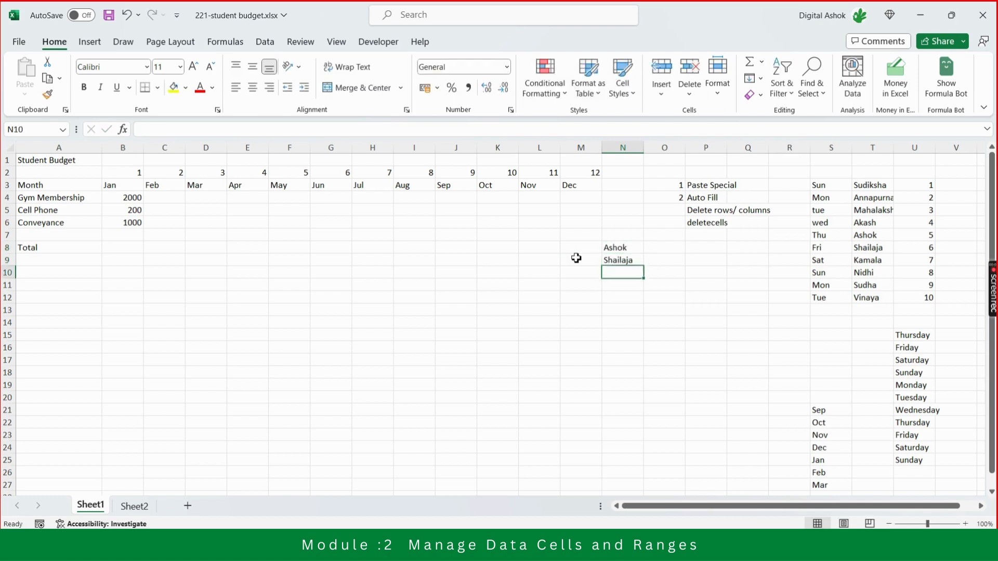
Auto Fill the custom name list from N8:N9 down through N22 and fit column N to its contents.
{"action": "key", "text": "Up"}
{"action": "key", "text": "Up"}
{"action": "key", "text": "shift+Down"}
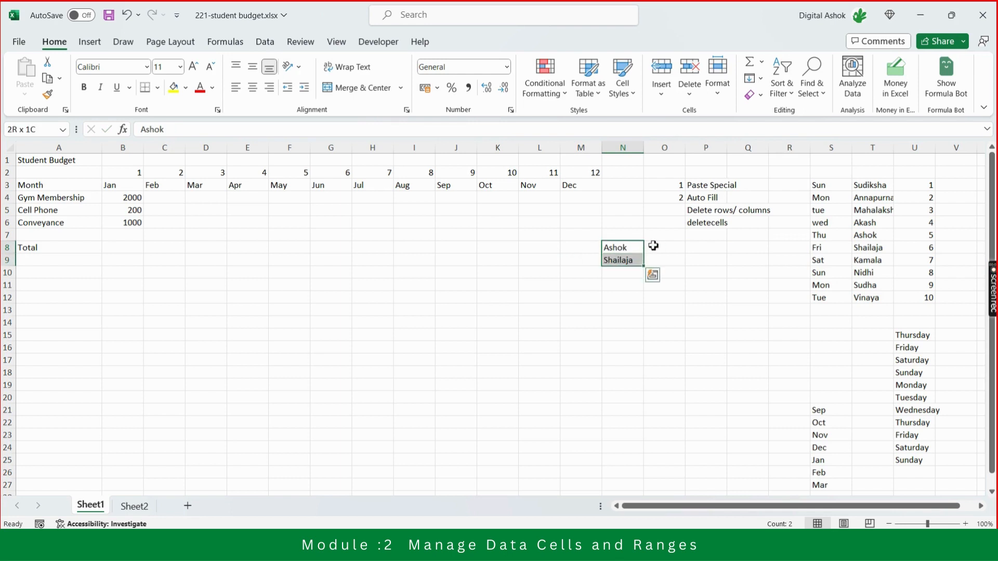
{"action": "left_click_drag", "start_coordinate": [645, 269], "coordinate": [656, 439]}
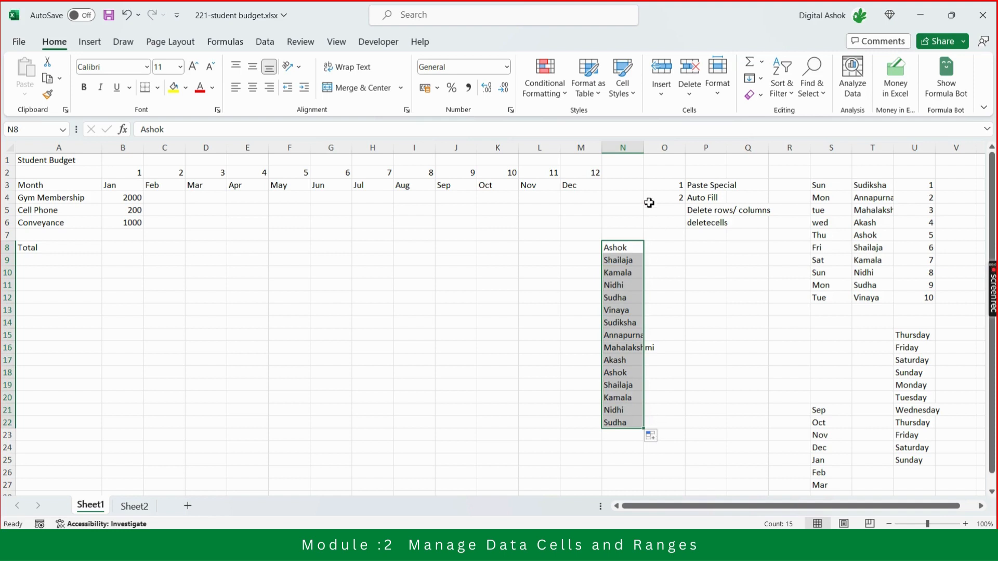
{"action": "double_click", "coordinate": [641, 148]}
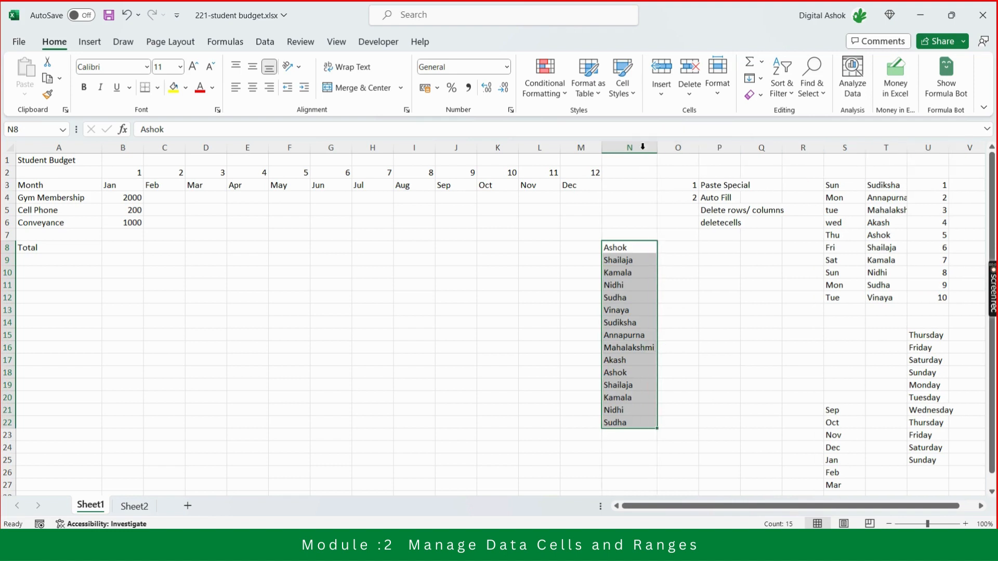
{"action": "left_click", "coordinate": [718, 346]}
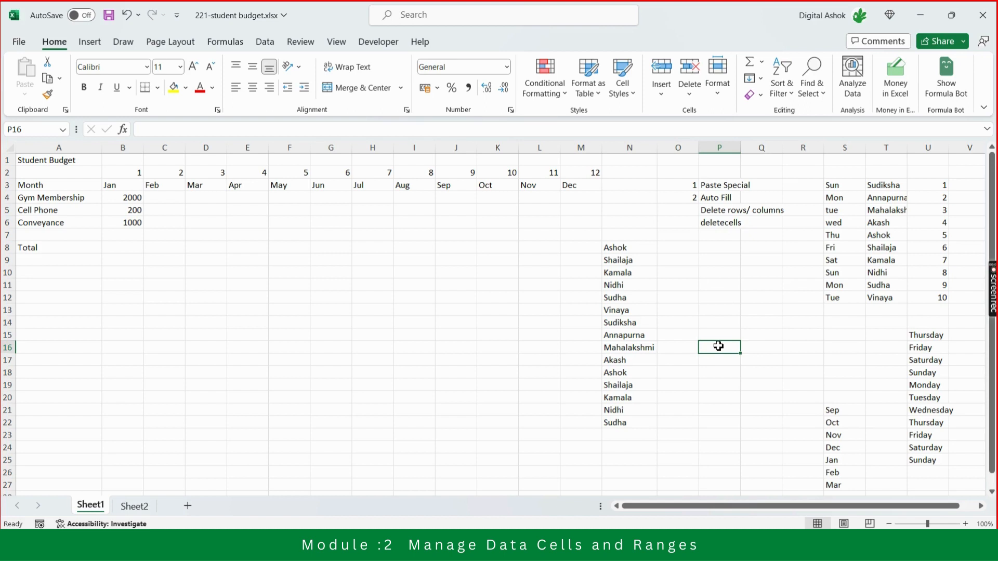
Create a new blank workbook and enter the fifth and sixth names of the custom list in E4 and E5.
{"action": "key", "text": "ctrl+n"}
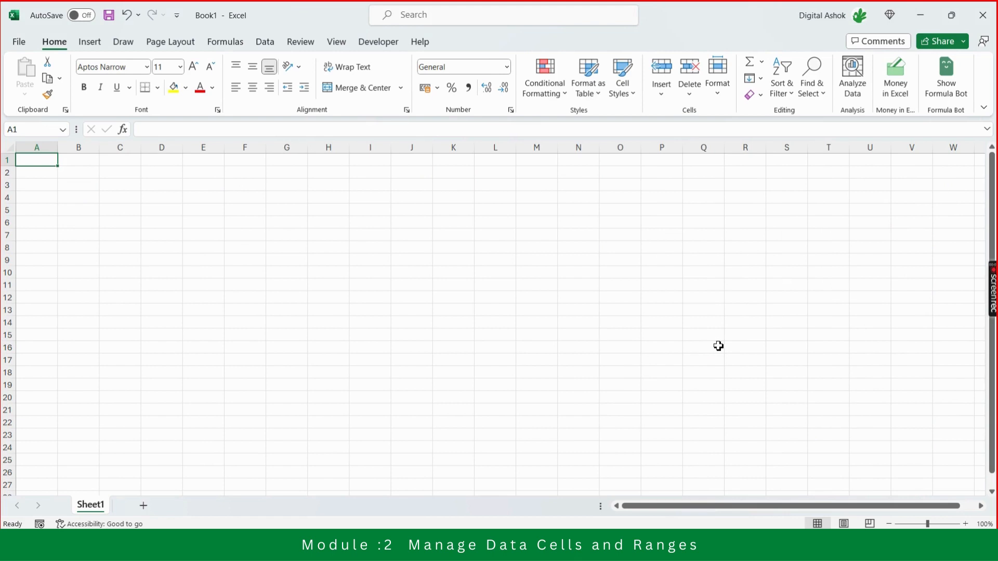
{"action": "key", "text": "Right"}
{"action": "key", "text": "Right"}
{"action": "key", "text": "Down"}
{"action": "key", "text": "Down"}
{"action": "key", "text": "Down"}
{"action": "key", "text": "Right"}
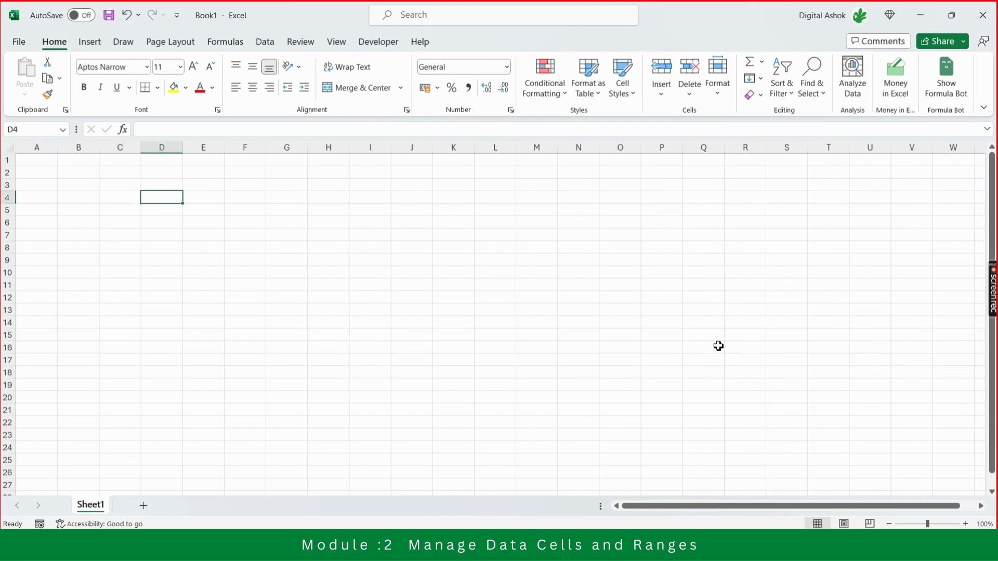
{"action": "key", "text": "Right"}
{"action": "type", "text": "Ashok"}
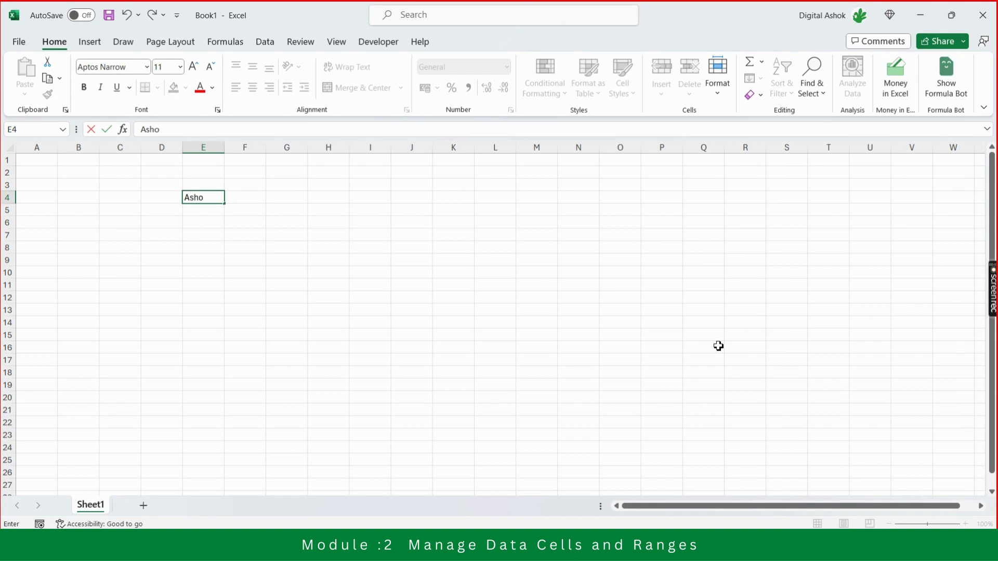
{"action": "key", "text": "Return"}
{"action": "type", "text": "Shailaja"}
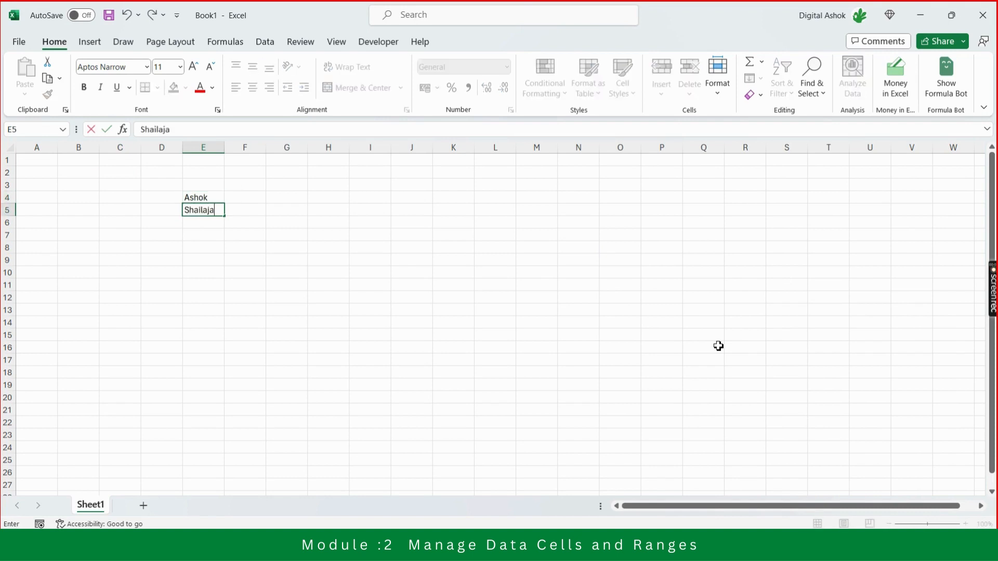
{"action": "key", "text": "Return"}
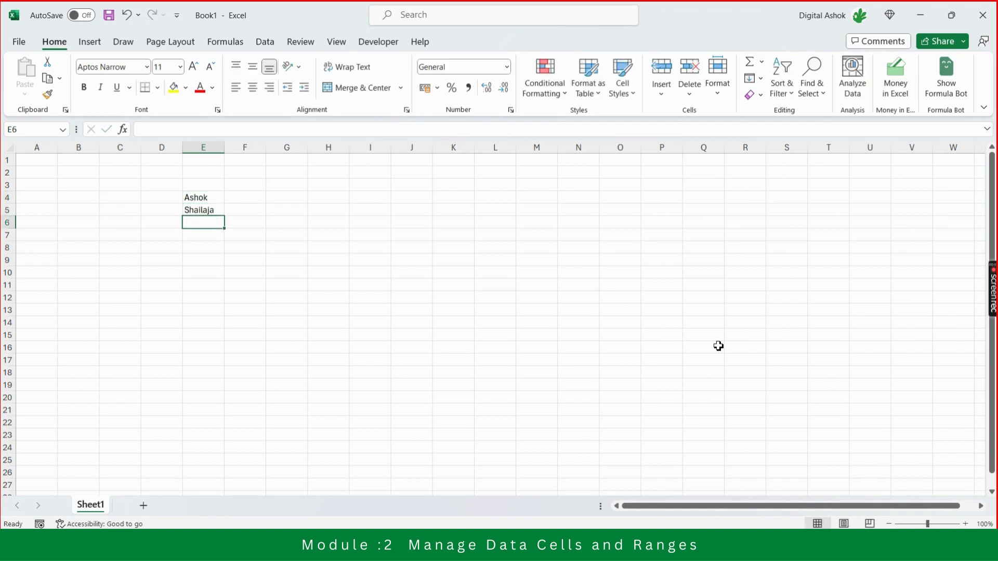
Auto Fill the custom name list from E4:E5 down through E21.
{"action": "key", "text": "Up"}
{"action": "key", "text": "Up"}
{"action": "key", "text": "shift+Down"}
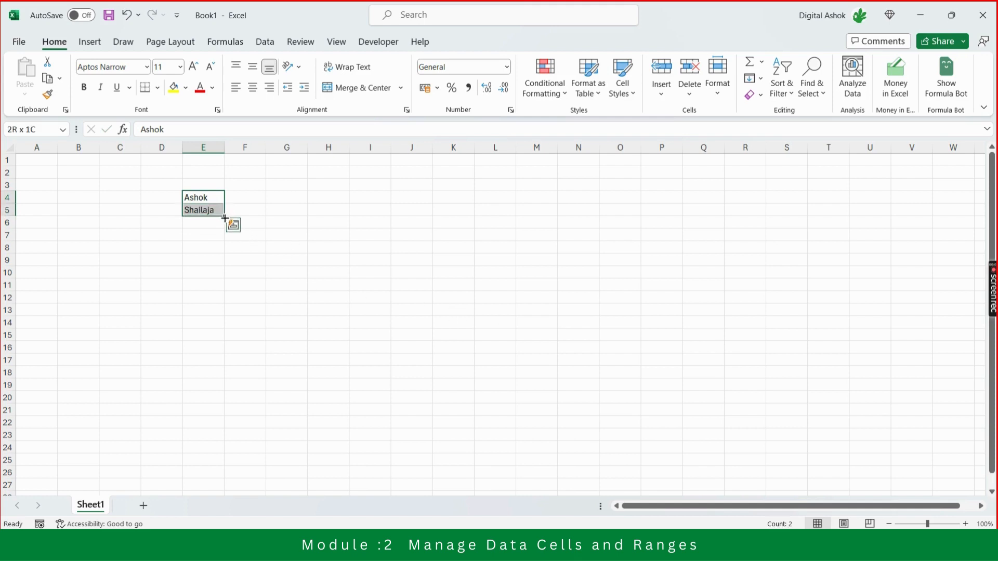
{"action": "left_click_drag", "start_coordinate": [225, 218], "coordinate": [257, 418]}
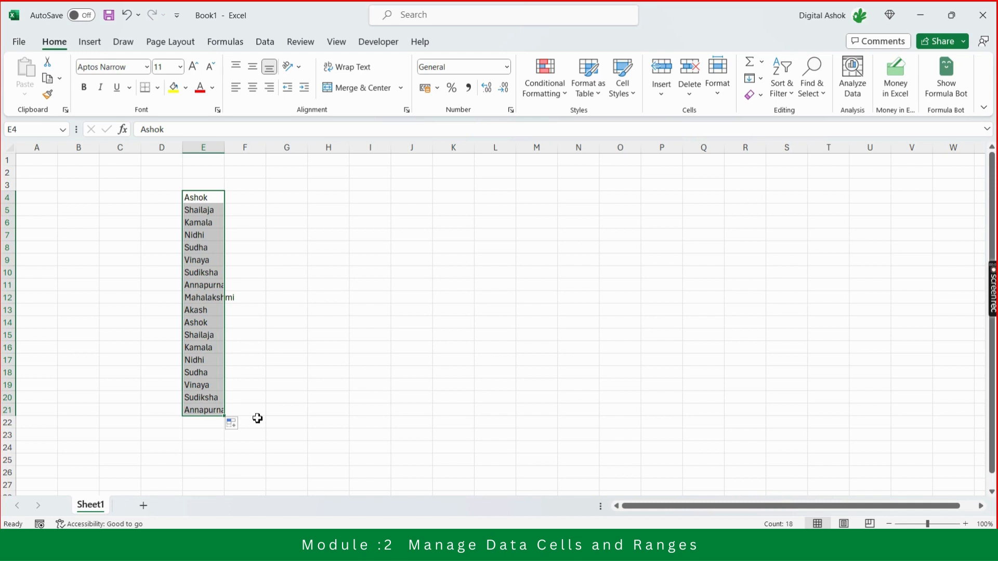
Switch back to the 221-student budget.xlsx workbook and review the numbers in row 2, the month headings and the topic list in column P.
{"action": "key", "text": "alt+Tab"}
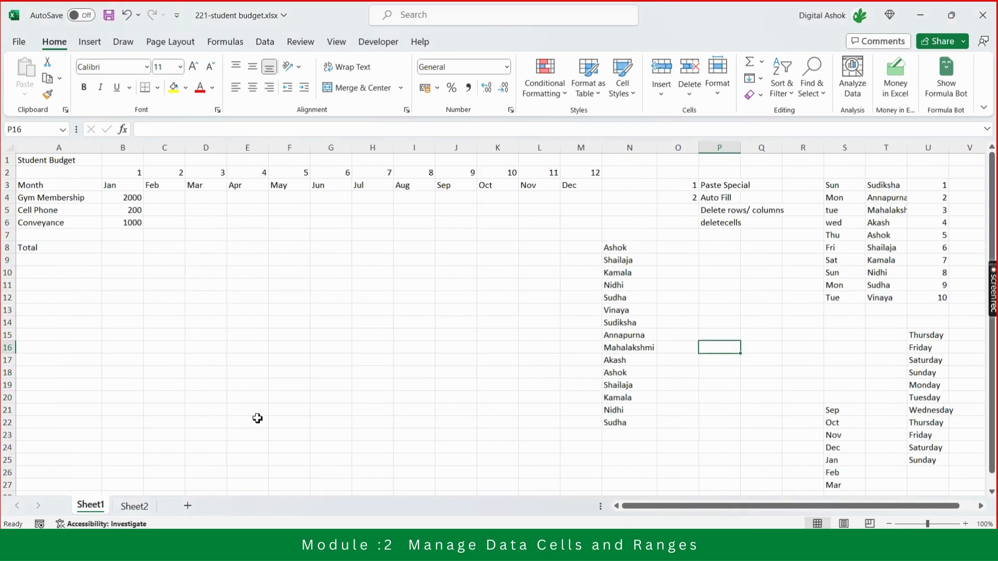
{"action": "key", "text": "Up"}
{"action": "key", "text": "Up"}
{"action": "key", "text": "Up"}
{"action": "key", "text": "Up"}
{"action": "key", "text": "Up"}
{"action": "key", "text": "Up"}
{"action": "key", "text": "Up"}
{"action": "key", "text": "Up"}
{"action": "key", "text": "Up"}
{"action": "key", "text": "Up"}
{"action": "key", "text": "Up"}
{"action": "key", "text": "Up"}
{"action": "key", "text": "Up"}
{"action": "key", "text": "Up"}
{"action": "key", "text": "Up"}
{"action": "key", "text": "Down"}
{"action": "key", "text": "Down"}
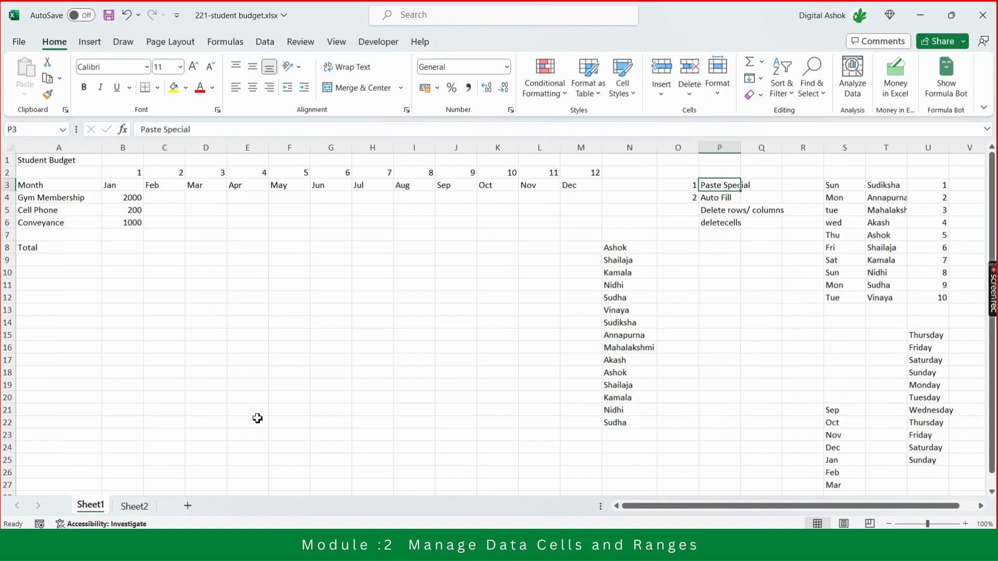
{"action": "key", "text": "Left"}
{"action": "key", "text": "Left"}
{"action": "key", "text": "Left"}
{"action": "key", "text": "Up"}
{"action": "key", "text": "Left"}
{"action": "key", "text": "Left"}
{"action": "key", "text": "Left"}
{"action": "key", "text": "Left"}
{"action": "key", "text": "Left"}
{"action": "key", "text": "Left"}
{"action": "key", "text": "Left"}
{"action": "key", "text": "Left"}
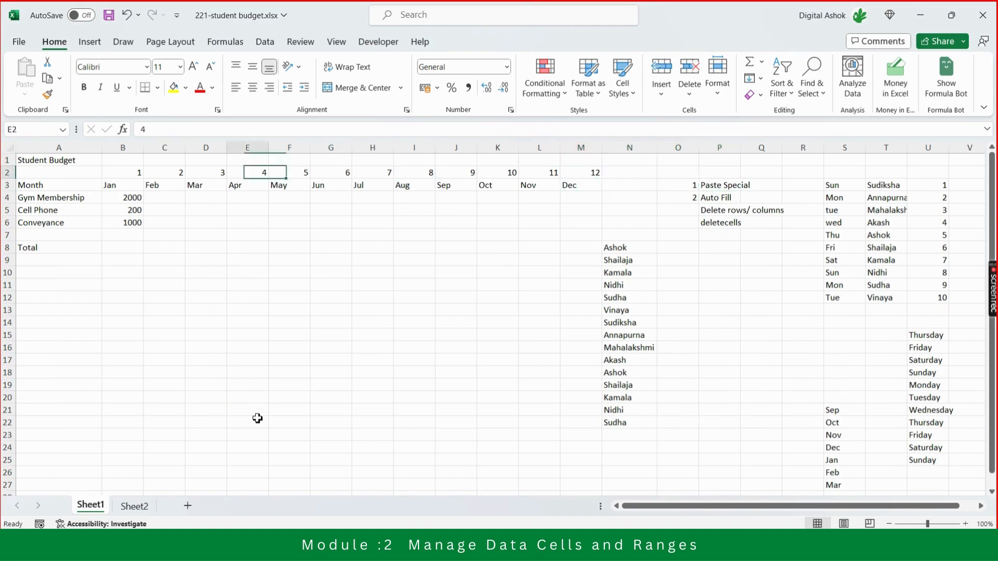
{"action": "key", "text": "Left"}
{"action": "key", "text": "Left"}
{"action": "key", "text": "Left"}
{"action": "key", "text": "Left"}
{"action": "key", "text": "Right"}
{"action": "key", "text": "Right"}
{"action": "key", "text": "Right"}
{"action": "key", "text": "Right"}
{"action": "key", "text": "Right"}
{"action": "key", "text": "Right"}
{"action": "key", "text": "Right"}
{"action": "key", "text": "Right"}
{"action": "key", "text": "Right"}
{"action": "key", "text": "Right"}
{"action": "key", "text": "Right"}
{"action": "key", "text": "Right"}
{"action": "key", "text": "Right"}
{"action": "key", "text": "Right"}
{"action": "key", "text": "Right"}
{"action": "key", "text": "Right"}
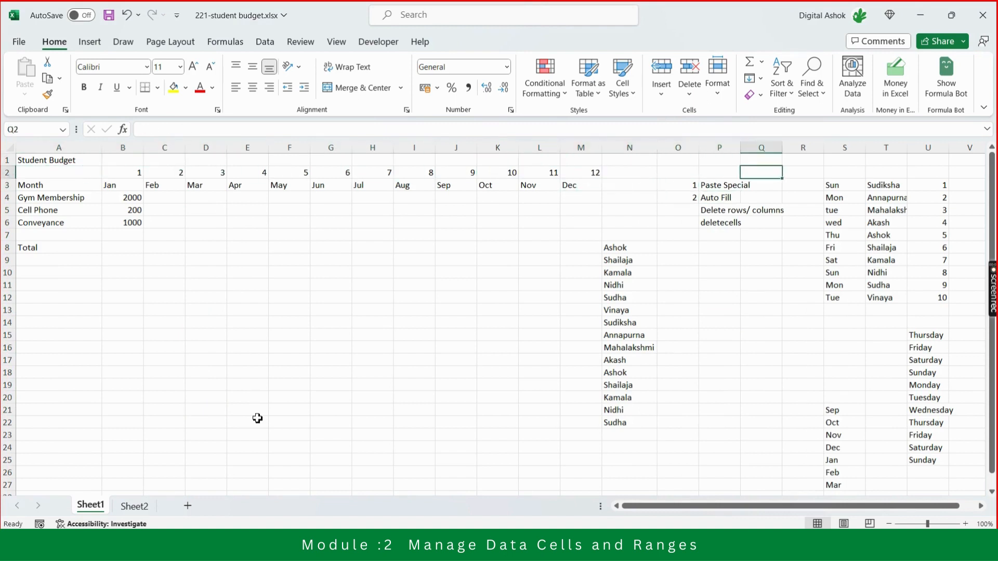
{"action": "key", "text": "Down"}
{"action": "key", "text": "Down"}
{"action": "key", "text": "Left"}
{"action": "key", "text": "Left"}
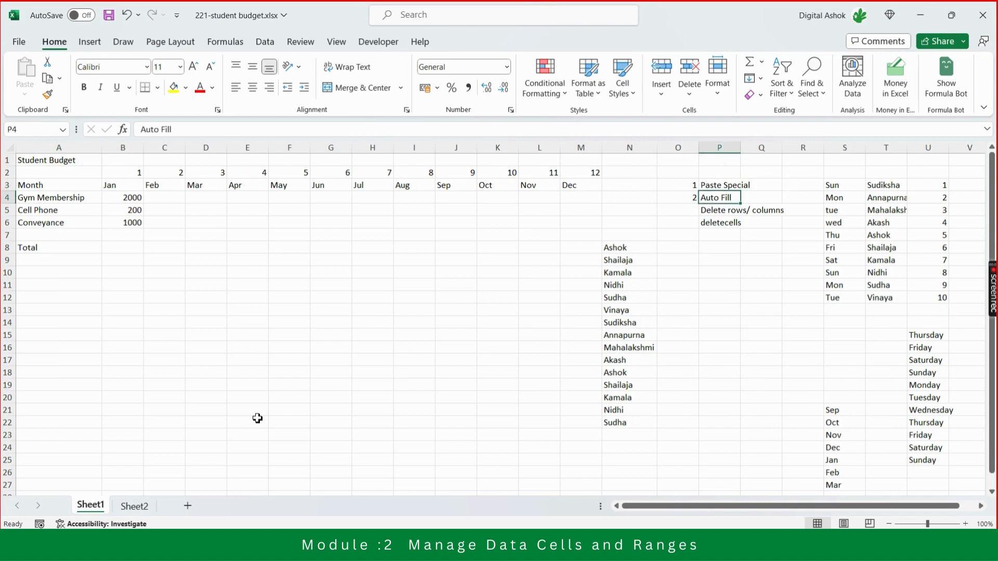
Select the names in T3:T12 and reopen the Custom Lists editor from the advanced options.
{"action": "key", "text": "Right"}
{"action": "key", "text": "Right"}
{"action": "key", "text": "Right"}
{"action": "key", "text": "Right"}
{"action": "key", "text": "Right"}
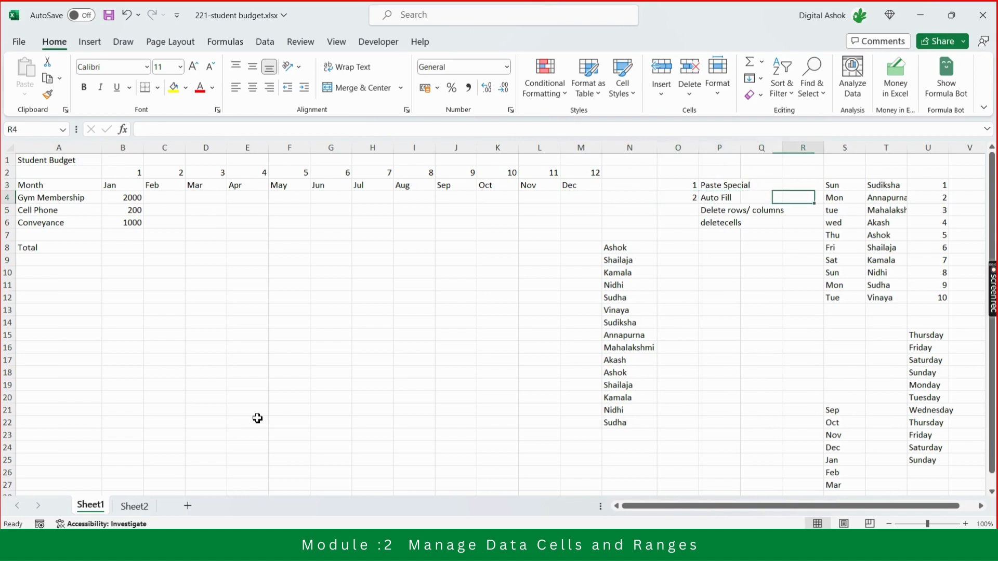
{"action": "key", "text": "Up"}
{"action": "key", "text": "shift+Down"}
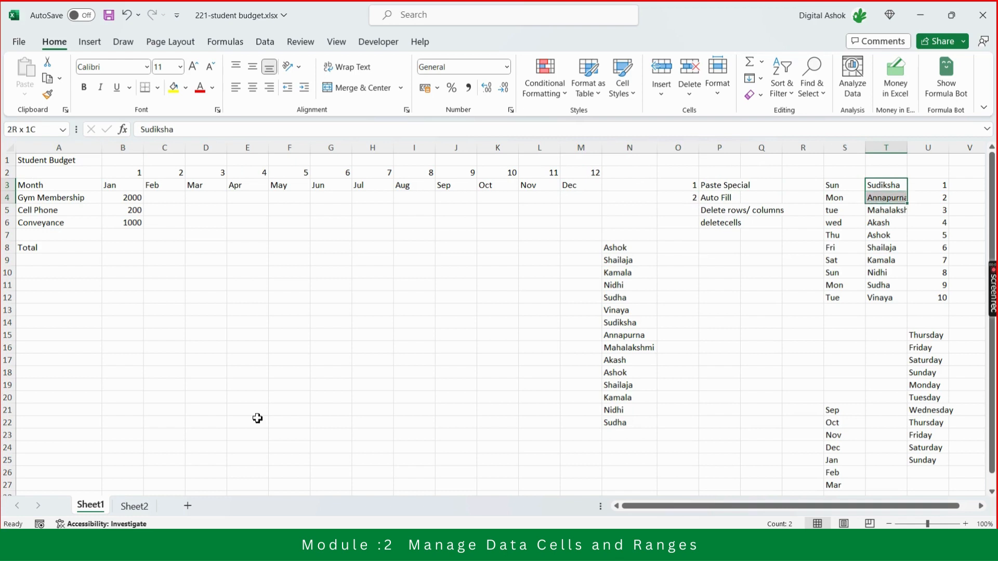
{"action": "key", "text": "shift+Down"}
{"action": "key", "text": "shift+Down"}
{"action": "key", "text": "shift+Down"}
{"action": "key", "text": "shift+Down"}
{"action": "key", "text": "shift+Down"}
{"action": "key", "text": "shift+Down"}
{"action": "key", "text": "shift+Down"}
{"action": "key", "text": "shift+Down"}
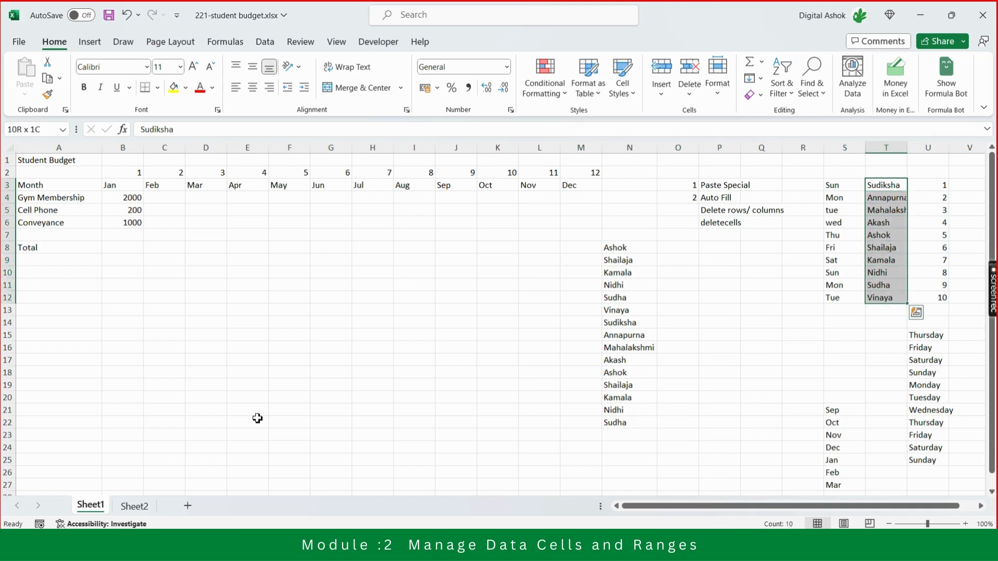
{"action": "left_click", "coordinate": [20, 40]}
{"action": "left_click", "coordinate": [22, 511]}
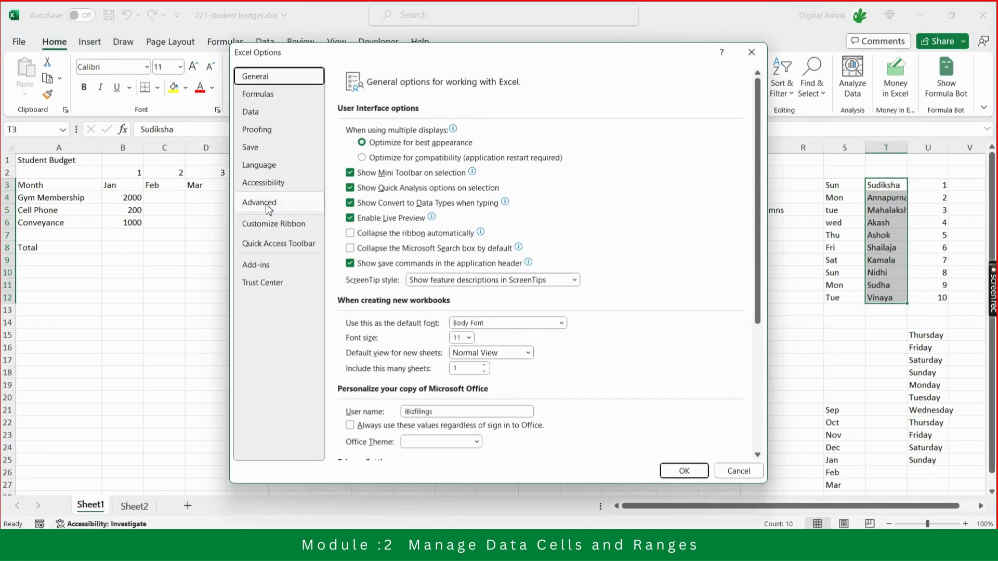
{"action": "left_click", "coordinate": [266, 206]}
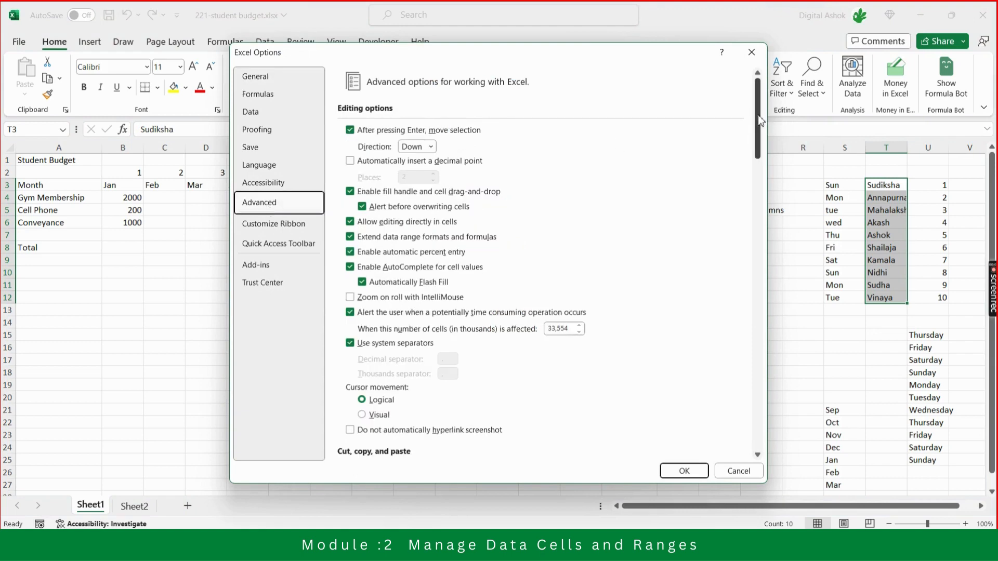
{"action": "left_click_drag", "start_coordinate": [756, 119], "coordinate": [758, 419]}
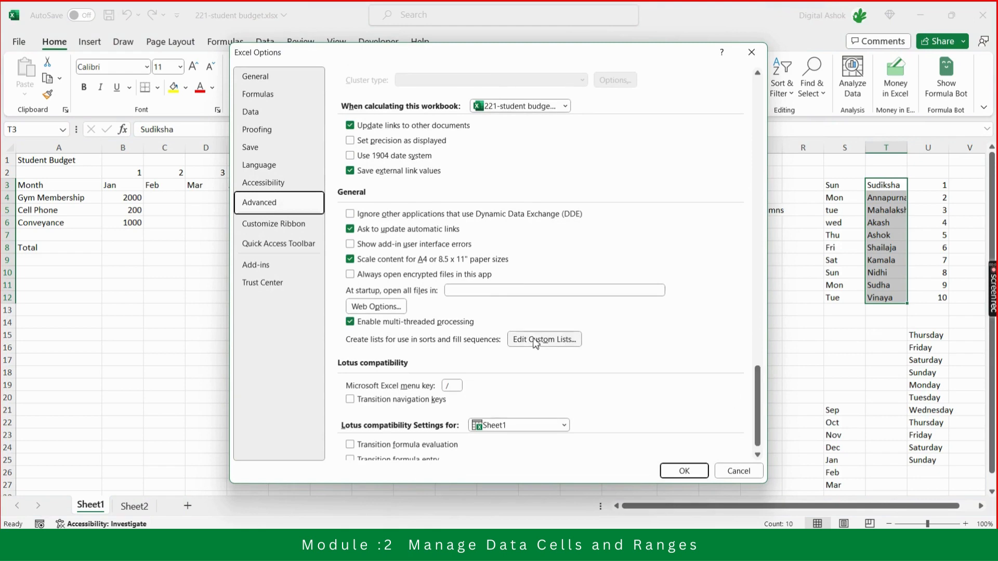
{"action": "left_click", "coordinate": [548, 340]}
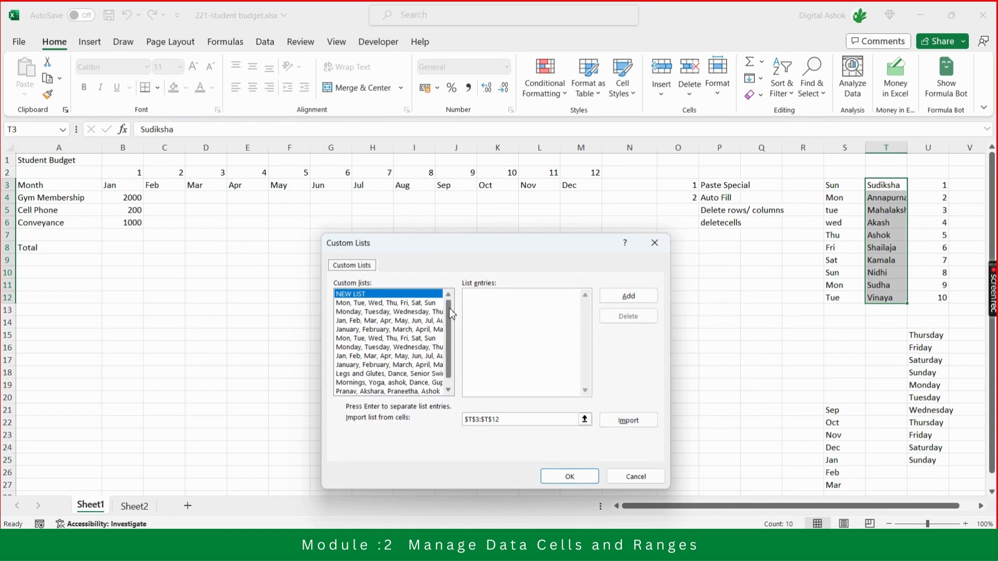
Look through the stored custom lists, cancel the editor without importing and close the Excel options.
{"action": "mouse_move", "coordinate": [450, 308]}
{"action": "left_mouse_down"}
{"action": "mouse_move", "coordinate": [451, 370]}
{"action": "mouse_move", "coordinate": [451, 301]}
{"action": "left_mouse_up"}
{"action": "left_click", "coordinate": [639, 476]}
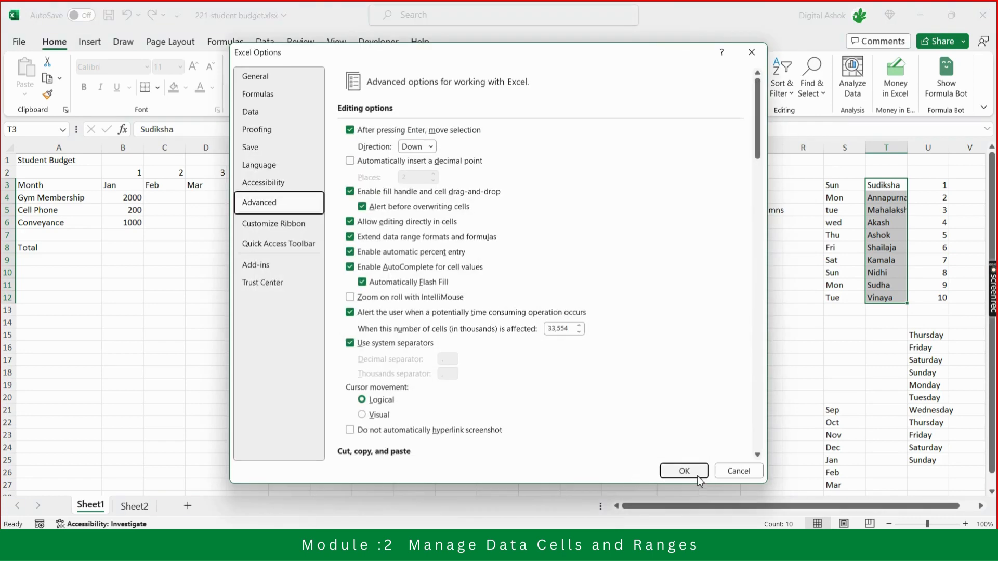
{"action": "left_click", "coordinate": [697, 474]}
Review the filled weekday, name and number columns beside R3 and the Delete rows/ columns topic in P5.
{"action": "left_click", "coordinate": [738, 311]}
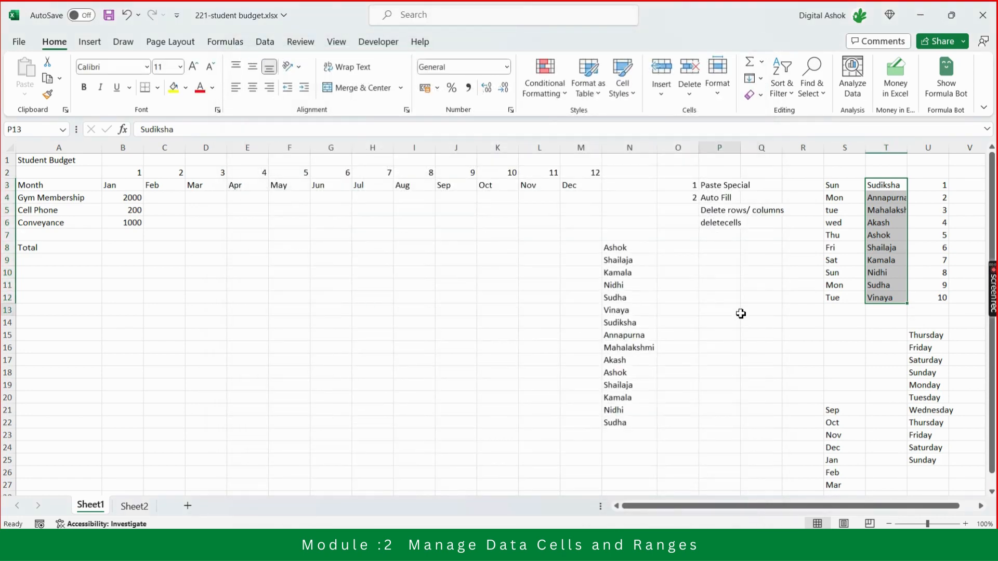
{"action": "left_click", "coordinate": [813, 181]}
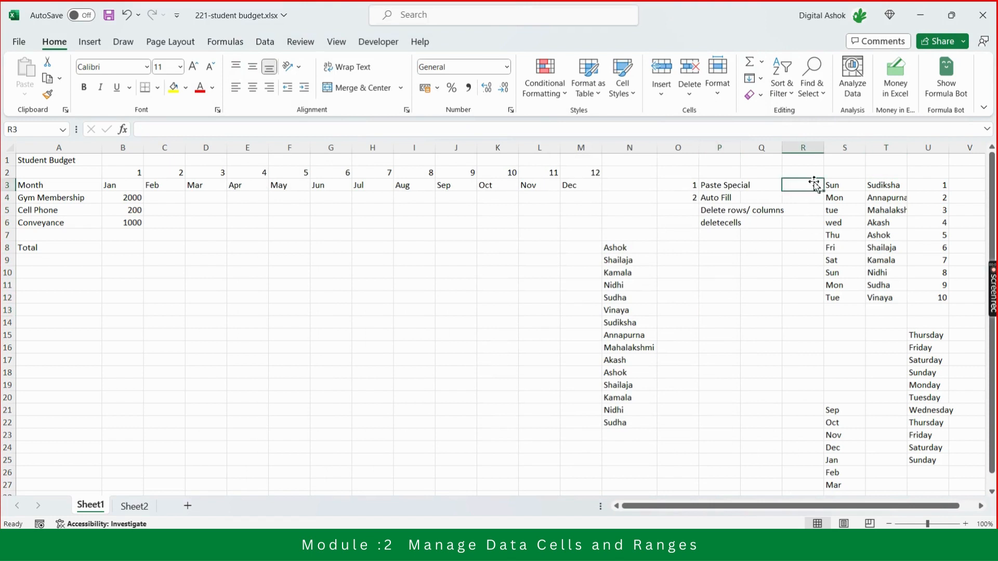
{"action": "key", "text": "shift+Right"}
{"action": "key", "text": "shift+Right"}
{"action": "key", "text": "shift+Right"}
{"action": "key", "text": "shift+Down"}
{"action": "key", "text": "shift+Down"}
{"action": "key", "text": "shift+Down"}
{"action": "key", "text": "shift+Down"}
{"action": "key", "text": "shift+Down"}
{"action": "key", "text": "shift+Down"}
{"action": "key", "text": "shift+Down"}
{"action": "key", "text": "shift+Down"}
{"action": "key", "text": "shift+Down"}
{"action": "key", "text": "shift+Down"}
{"action": "key", "text": "shift+Down"}
{"action": "key", "text": "shift+Down"}
{"action": "key", "text": "shift+Down"}
{"action": "key", "text": "shift+Down"}
{"action": "key", "text": "shift+Down"}
{"action": "key", "text": "shift+Down"}
{"action": "key", "text": "shift+Down"}
{"action": "key", "text": "shift+Down"}
{"action": "key", "text": "shift+Down"}
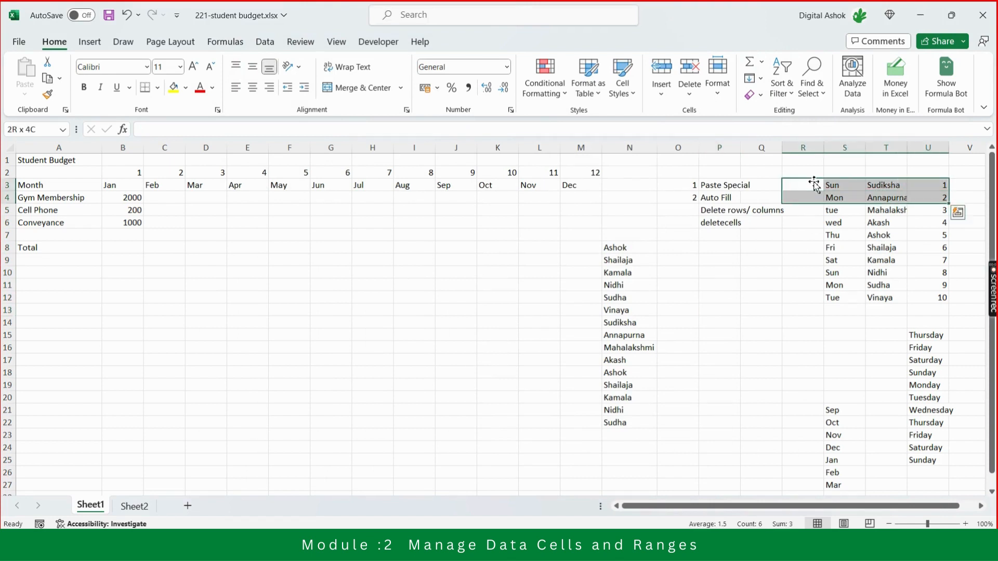
{"action": "key", "text": "Left"}
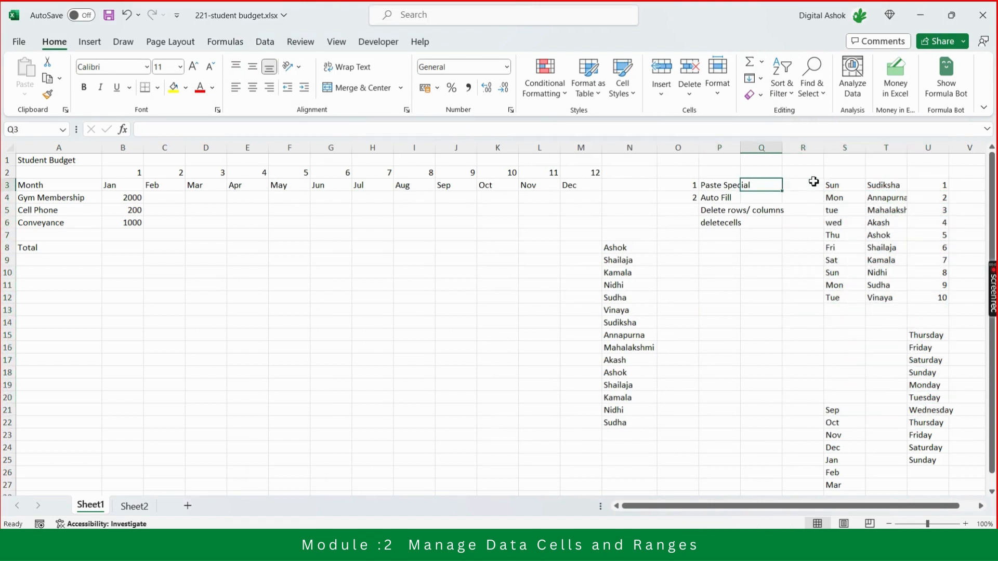
{"action": "left_click", "coordinate": [719, 211]}
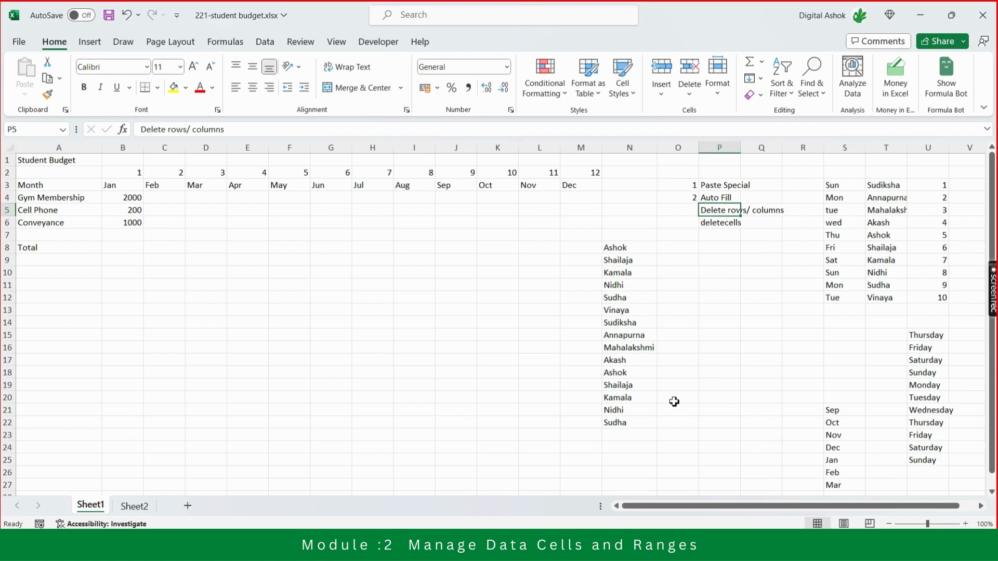
{"action": "left_click", "coordinate": [821, 335]}
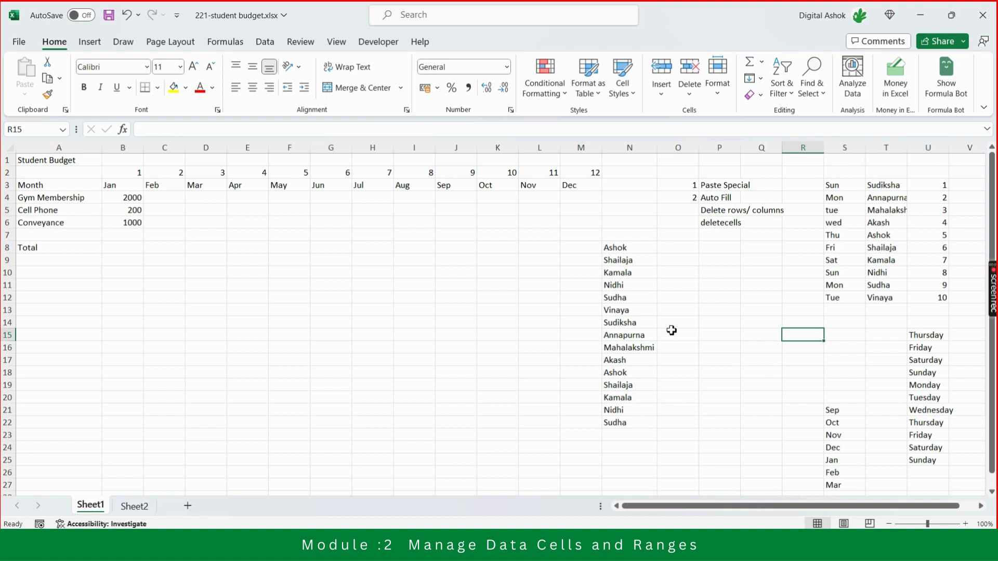
{"action": "left_click", "coordinate": [744, 308]}
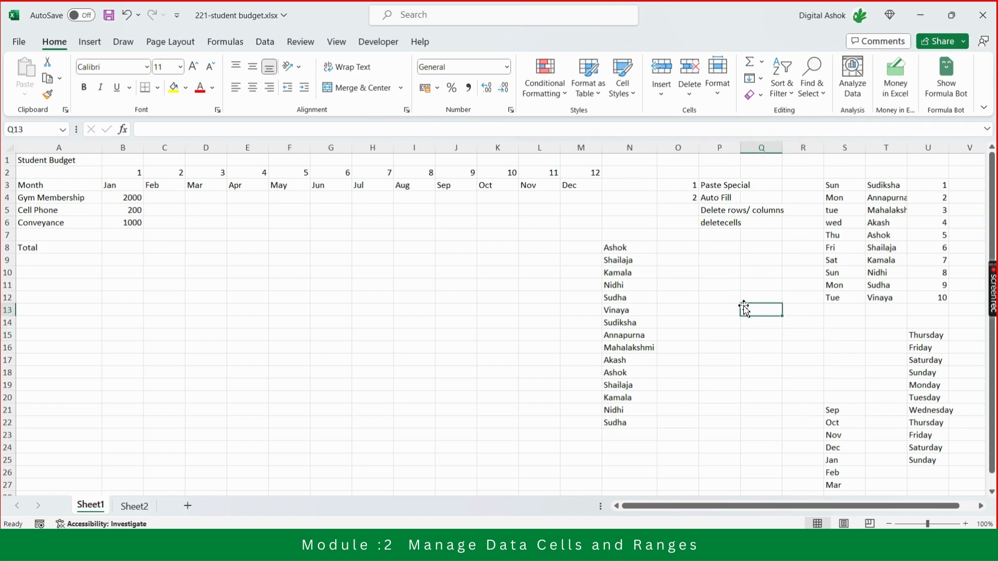
Enter the text Delete in H8 and reselect that cell.
{"action": "left_click", "coordinate": [358, 253]}
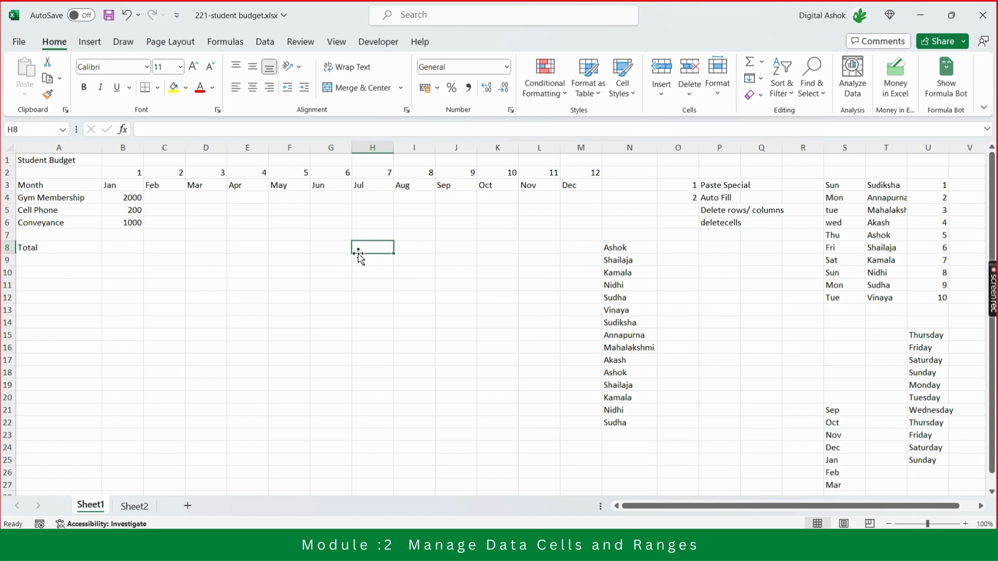
{"action": "type", "text": "Delete"}
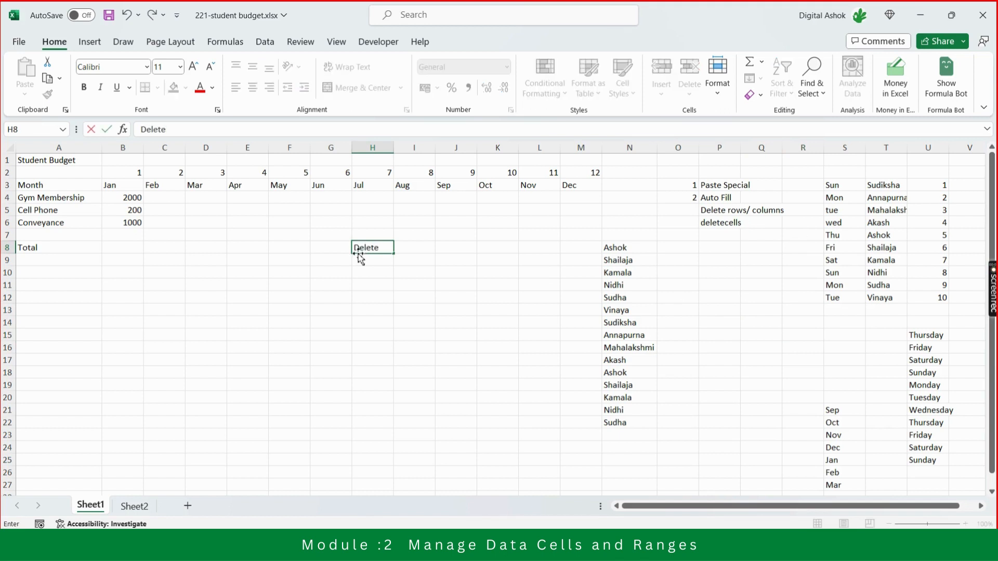
{"action": "left_click", "coordinate": [359, 258]}
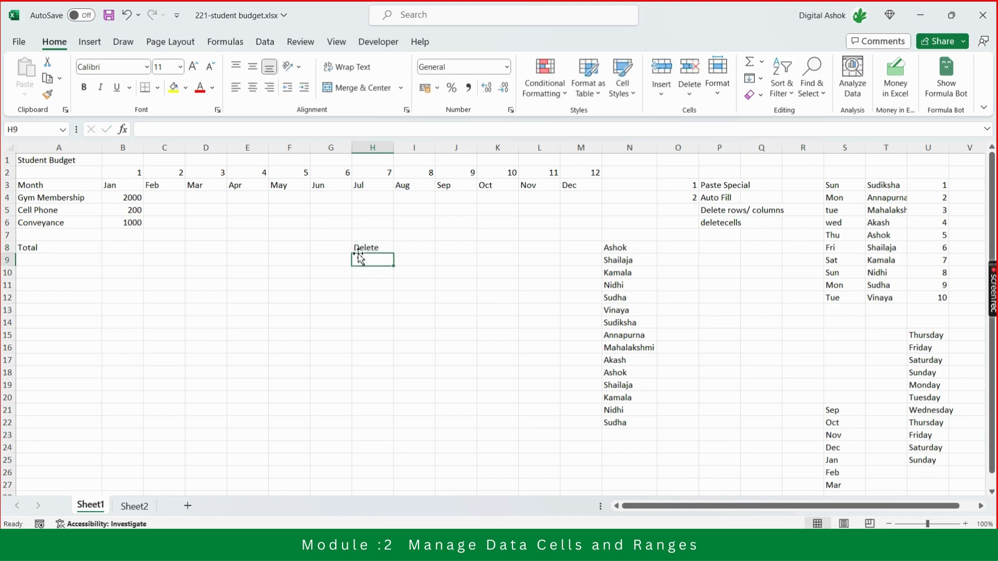
{"action": "key", "text": "Up"}
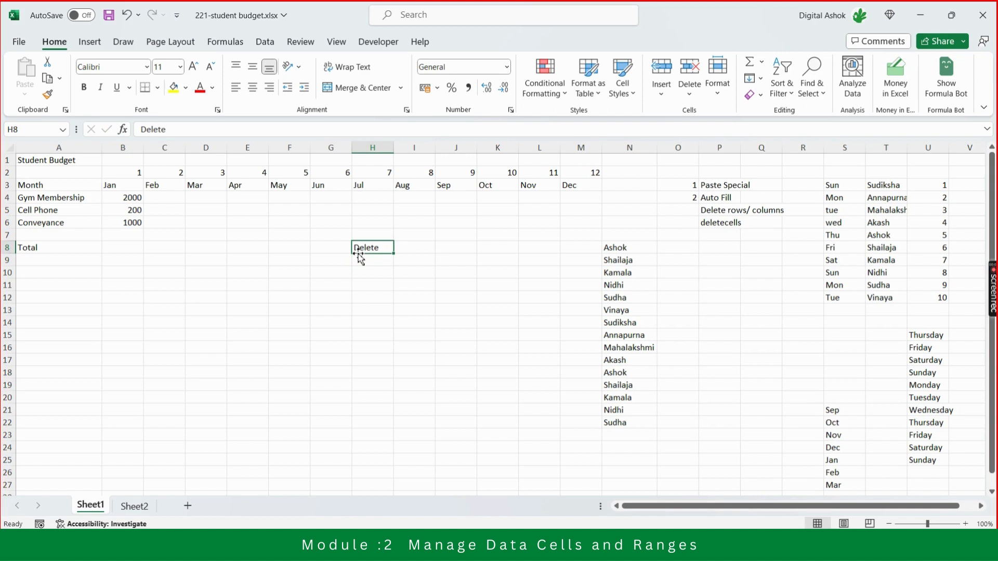
{"action": "key", "text": "Left"}
{"action": "key", "text": "Left"}
{"action": "key", "text": "Right"}
{"action": "key", "text": "Right"}
{"action": "key", "text": "Right"}
{"action": "key", "text": "Right"}
{"action": "key", "text": "Right"}
{"action": "key", "text": "Right"}
{"action": "key", "text": "Right"}
{"action": "key", "text": "Right"}
{"action": "key", "text": "Right"}
{"action": "key", "text": "Right"}
{"action": "key", "text": "Right"}
{"action": "key", "text": "Right"}
{"action": "key", "text": "Right"}
{"action": "key", "text": "Right"}
{"action": "key", "text": "Right"}
{"action": "key", "text": "Right"}
{"action": "key", "text": "Right"}
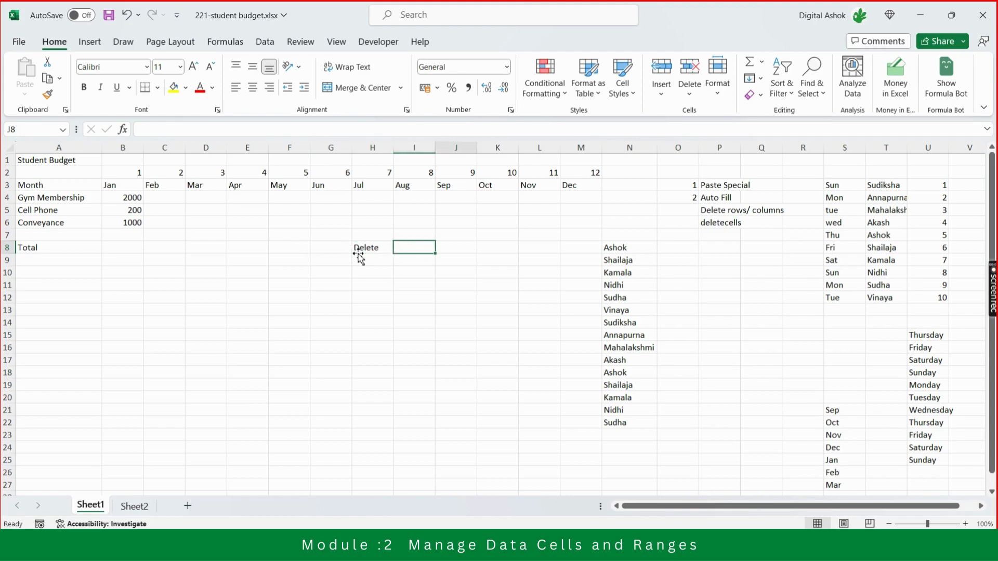
Select the filled weekday, name and number block S3:U12.
{"action": "key", "text": "Left"}
{"action": "key", "text": "Left"}
{"action": "key", "text": "Left"}
{"action": "key", "text": "Left"}
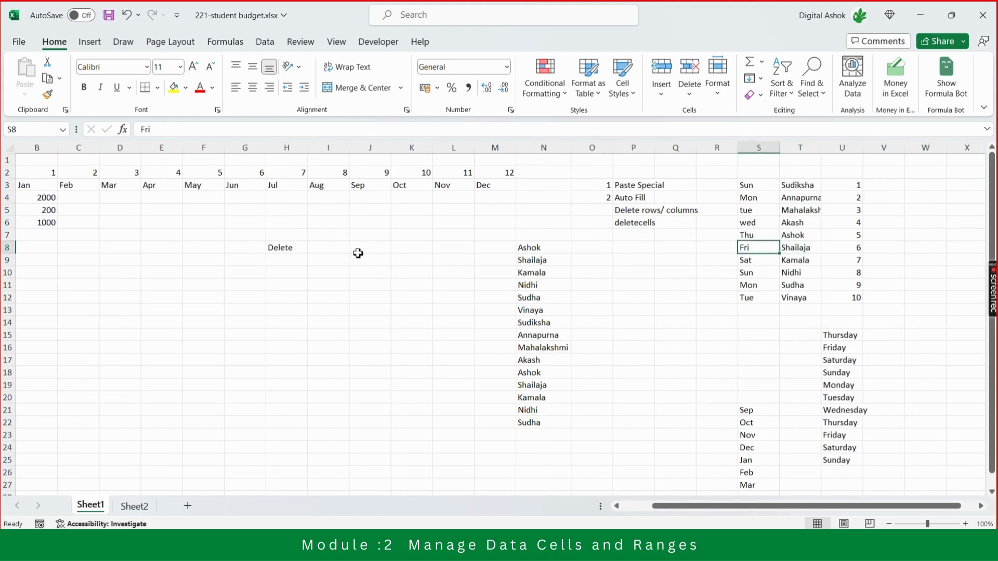
{"action": "key", "text": "Up"}
{"action": "key", "text": "Up"}
{"action": "key", "text": "Up"}
{"action": "key", "text": "Up"}
{"action": "key", "text": "Up"}
{"action": "key", "text": "shift+Right"}
{"action": "key", "text": "shift+Right"}
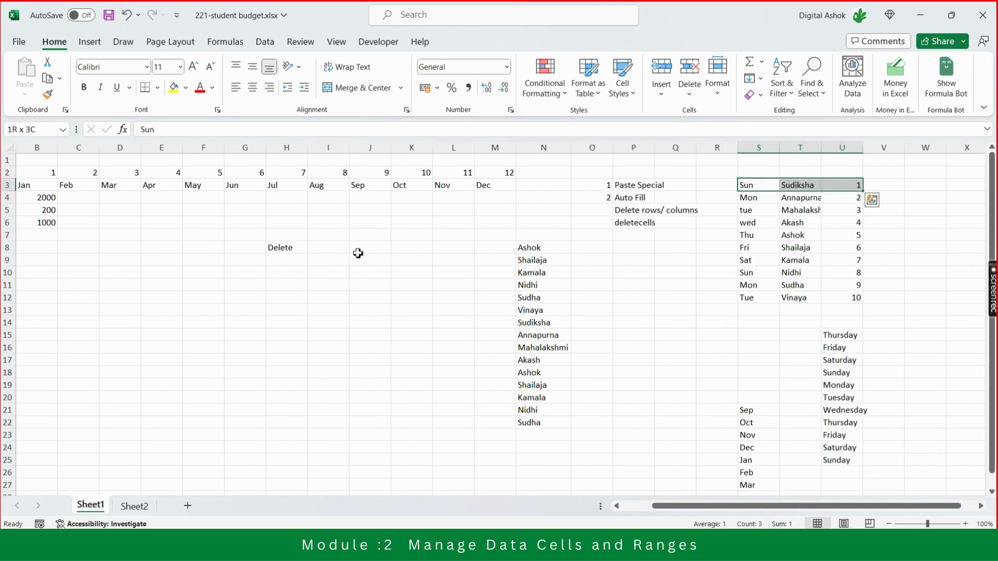
{"action": "key", "text": "shift+Down"}
{"action": "key", "text": "shift+Down"}
{"action": "key", "text": "shift+Down"}
{"action": "key", "text": "shift+Down"}
{"action": "key", "text": "shift+Down"}
{"action": "key", "text": "shift+Down"}
{"action": "key", "text": "shift+Down"}
{"action": "key", "text": "shift+Down"}
{"action": "key", "text": "shift+Down"}
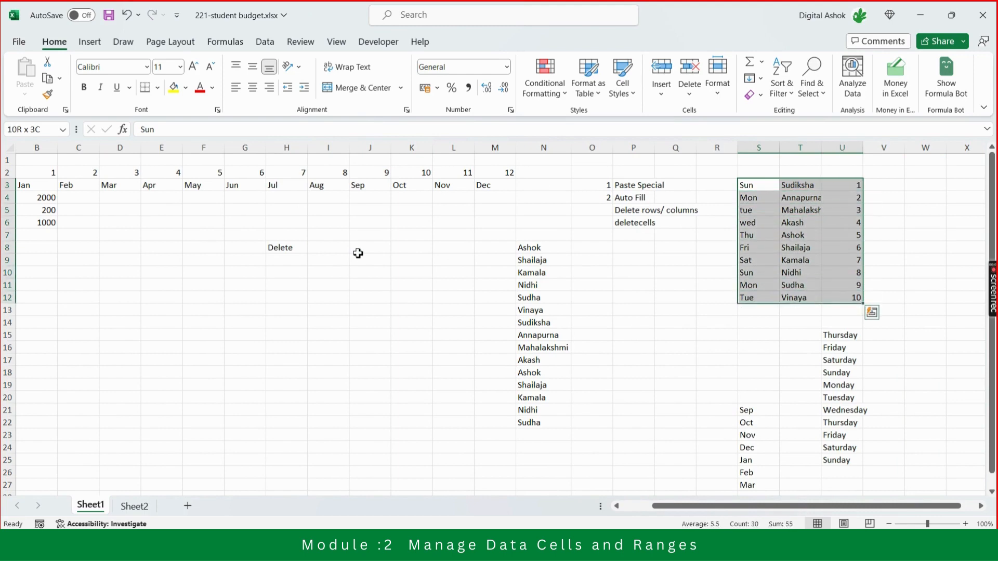
Switch to the Teams meeting, mute all attendees from the participants list and return to the Excel workbook.
{"action": "key", "text": "alt+Tab"}
{"action": "key", "text": "alt+Tab"}
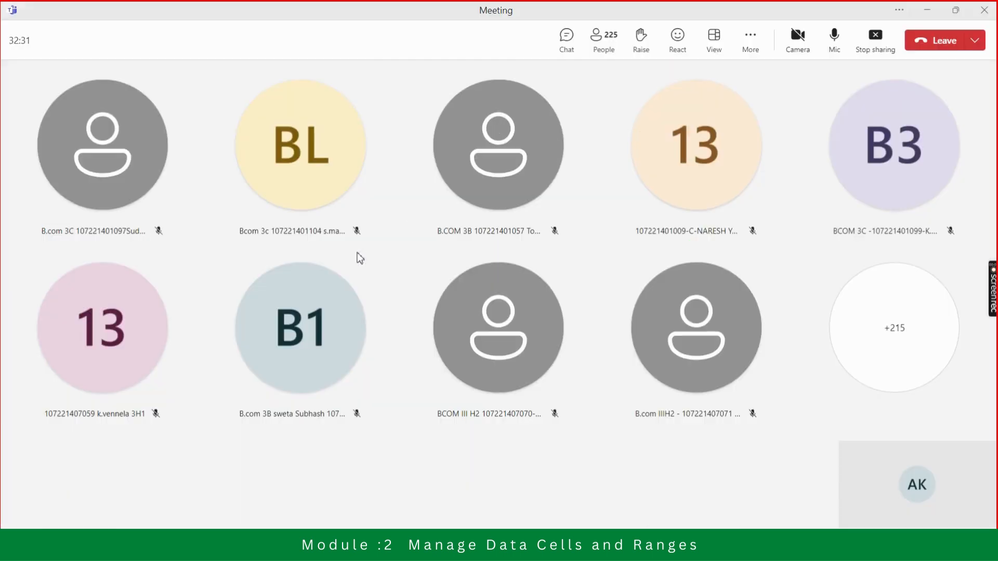
{"action": "left_click", "coordinate": [604, 42]}
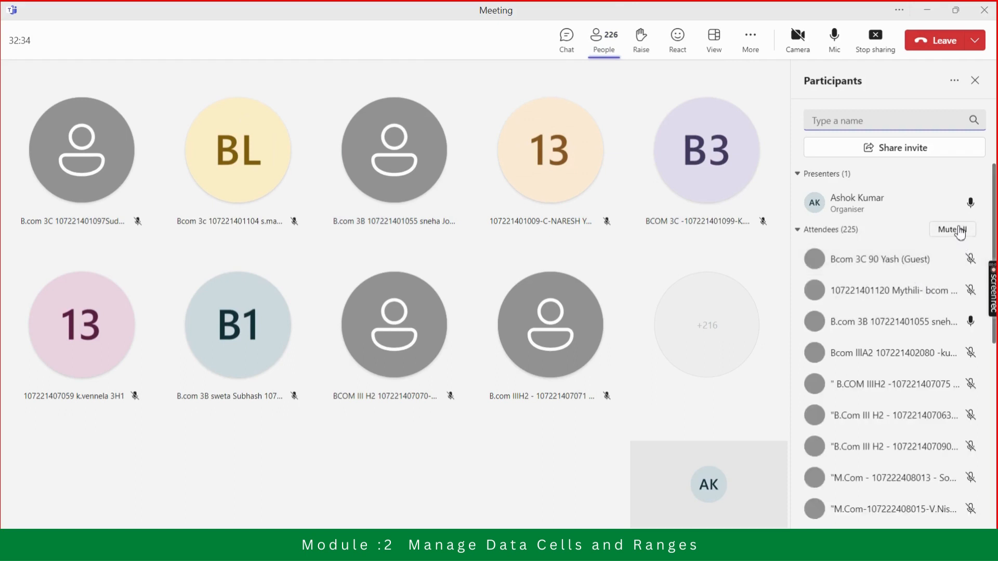
{"action": "left_click", "coordinate": [960, 229]}
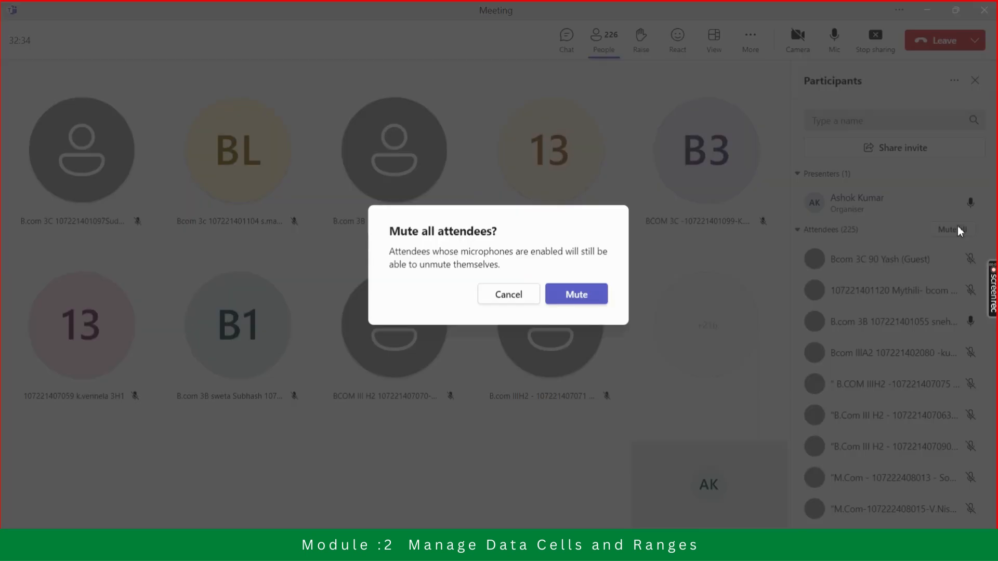
{"action": "left_click", "coordinate": [578, 298]}
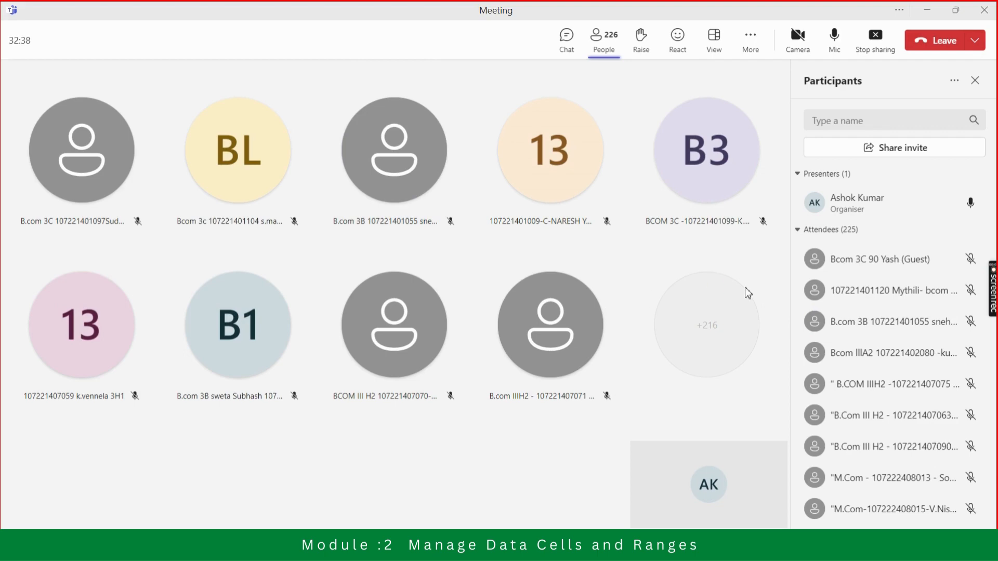
{"action": "key", "text": "alt+Tab"}
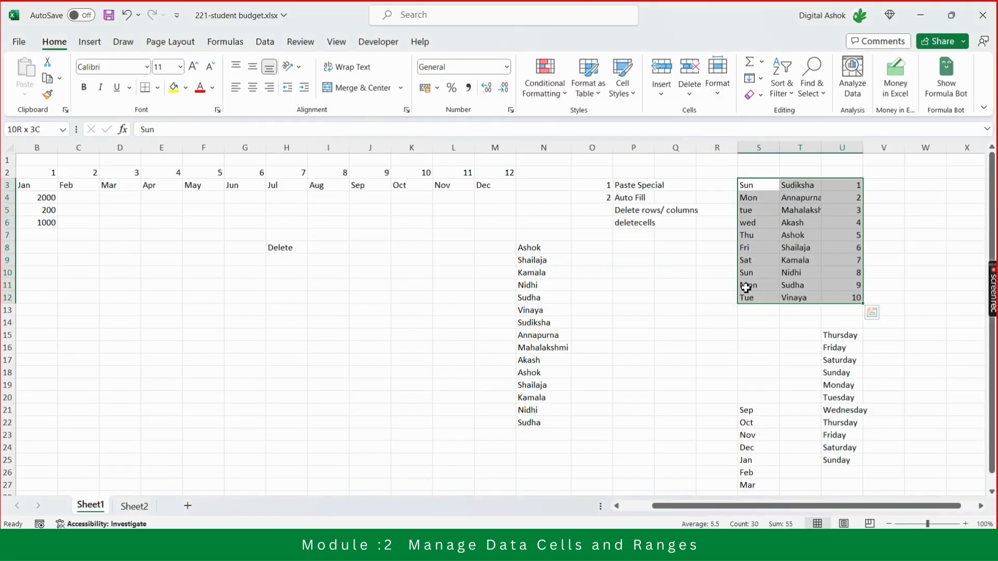
Clear the contents of cells S3:T5 in the weekday and name columns.
{"action": "key", "text": "Down"}
{"action": "key", "text": "Up"}
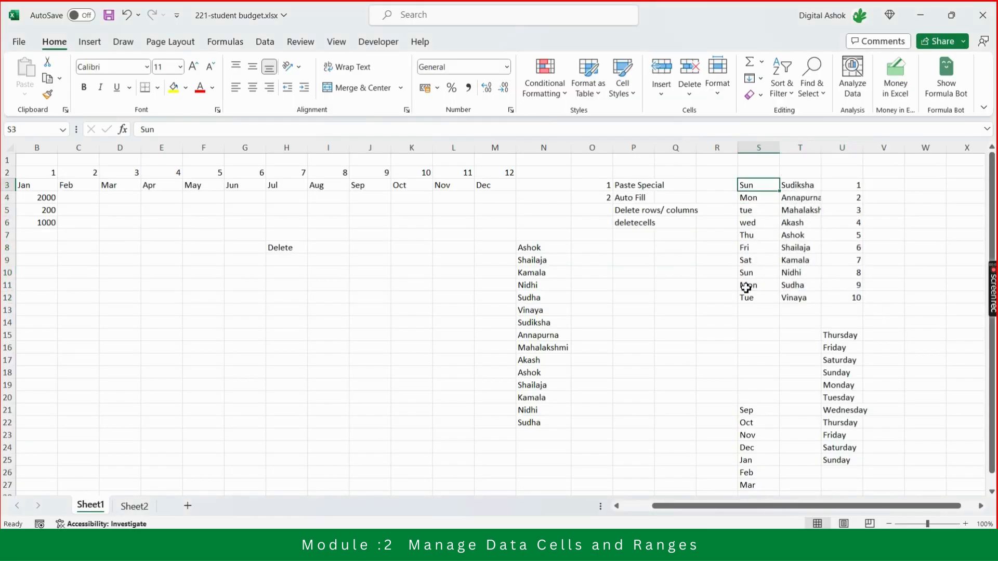
{"action": "key", "text": "Down"}
{"action": "key", "text": "Up"}
{"action": "key", "text": "shift+Down"}
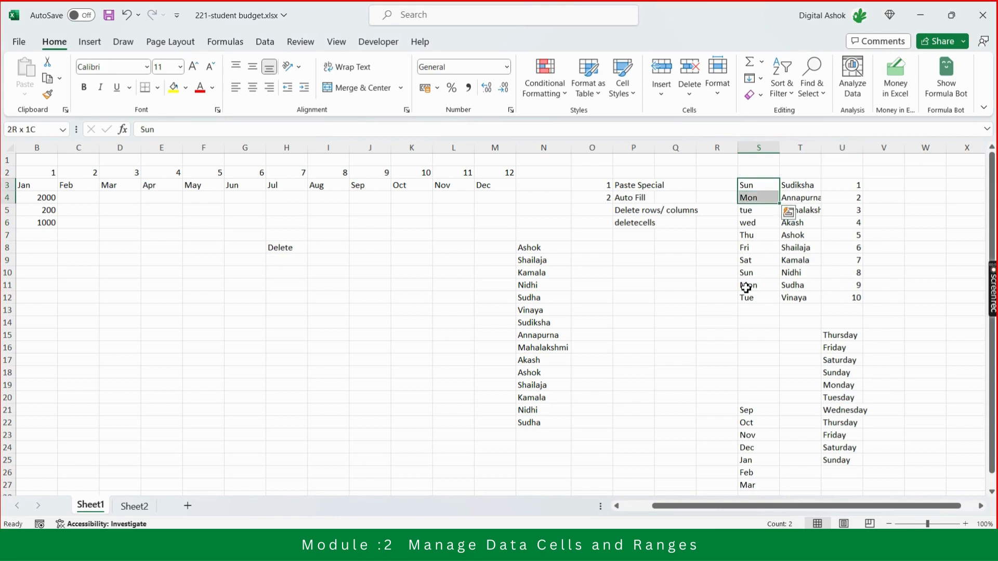
{"action": "key", "text": "shift+Down"}
{"action": "key", "text": "shift+Right"}
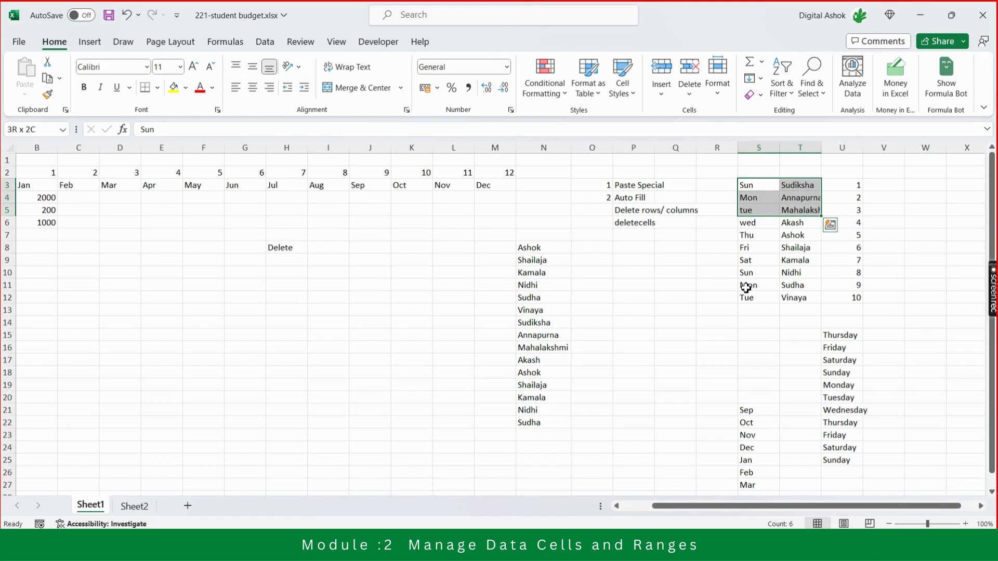
{"action": "key", "text": "Delete"}
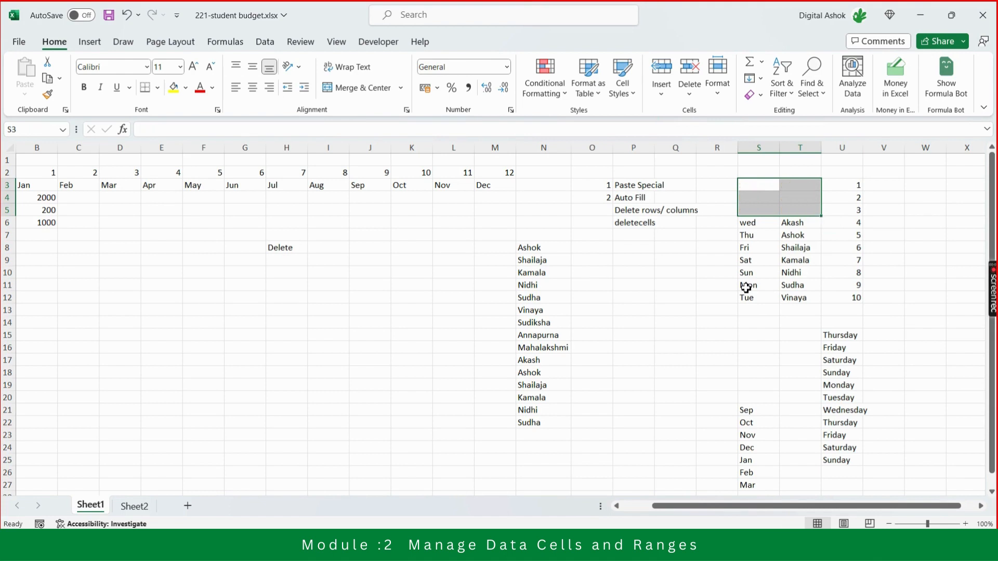
Enter the note "Contents - Keyboard" in cell I7, diagonally above the Delete label.
{"action": "key", "text": "Left"}
{"action": "key", "text": "Left"}
{"action": "key", "text": "Left"}
{"action": "key", "text": "Left"}
{"action": "key", "text": "Left"}
{"action": "key", "text": "Left"}
{"action": "key", "text": "Left"}
{"action": "key", "text": "Left"}
{"action": "key", "text": "Left"}
{"action": "key", "text": "Left"}
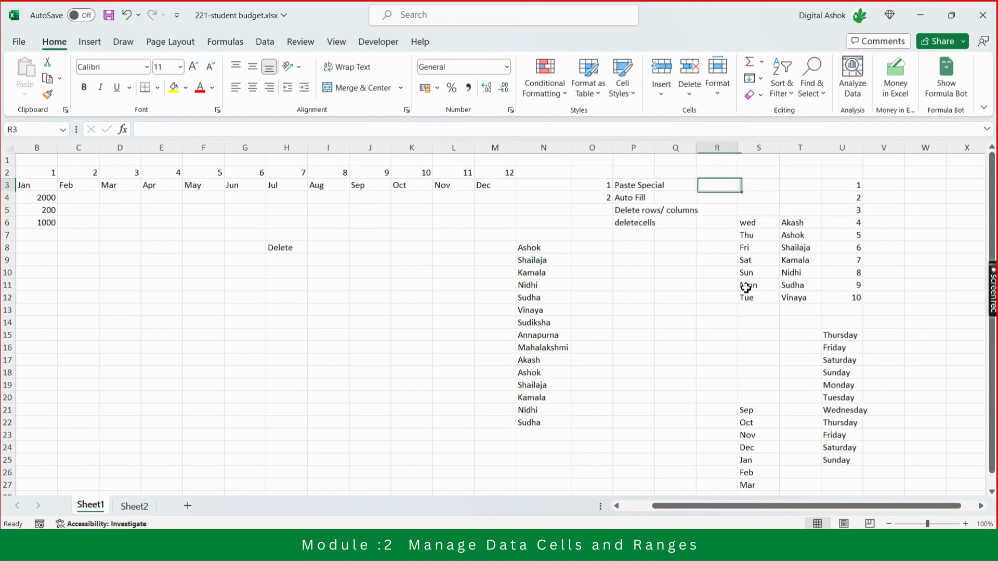
{"action": "key", "text": "Down"}
{"action": "key", "text": "Down"}
{"action": "key", "text": "Down"}
{"action": "key", "text": "Down"}
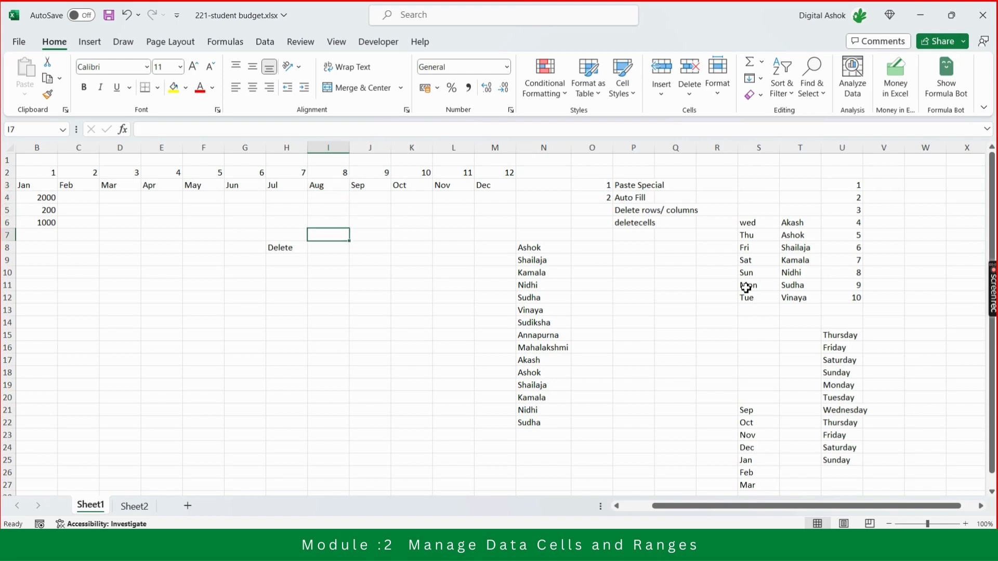
{"action": "type", "text": "Conte"}
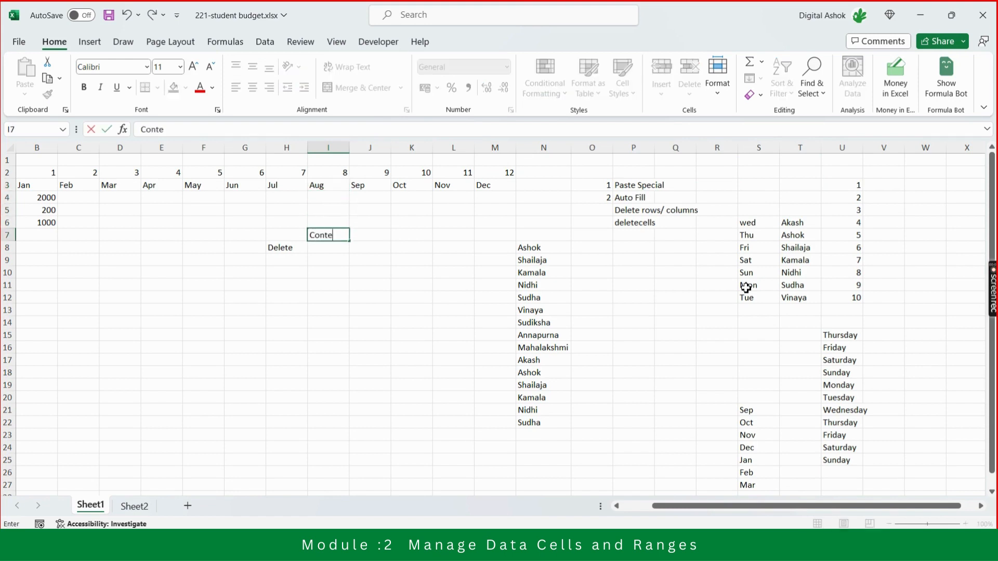
{"action": "type", "text": "nts - Keyboard"}
{"action": "key", "text": "Return"}
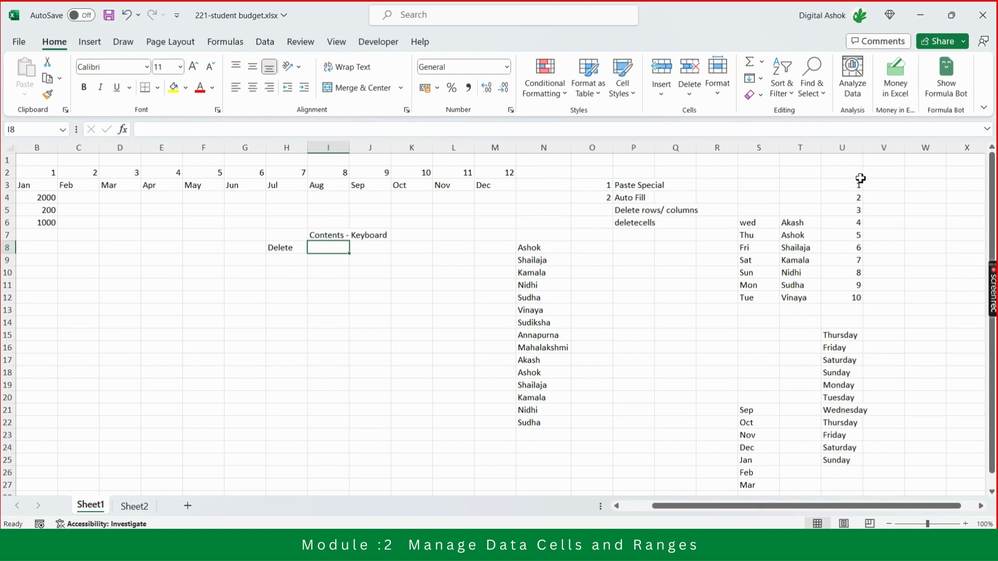
Clear the contents of the entire columns T and U and undo the clearing.
{"action": "left_click", "coordinate": [800, 148]}
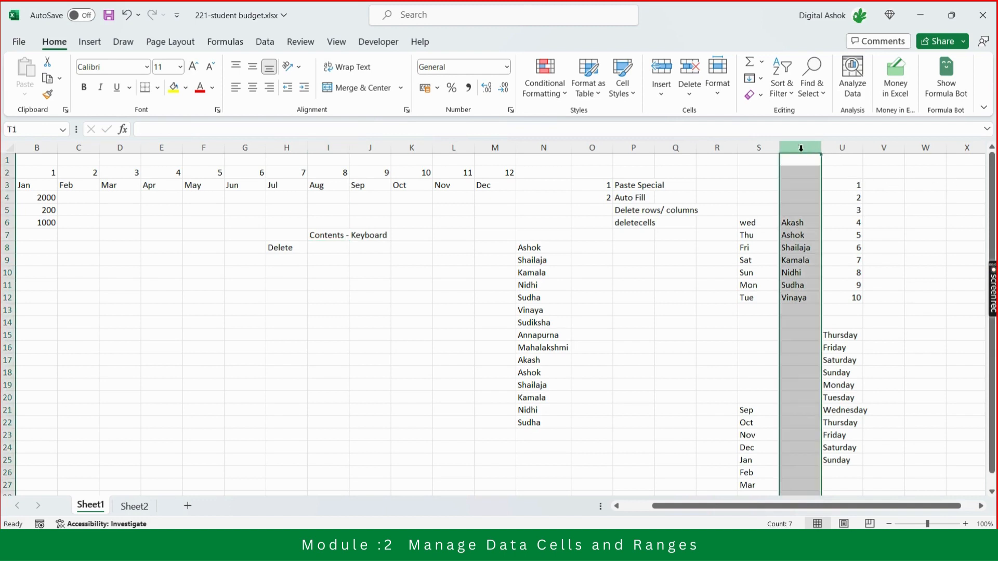
{"action": "key", "text": "shift+Right"}
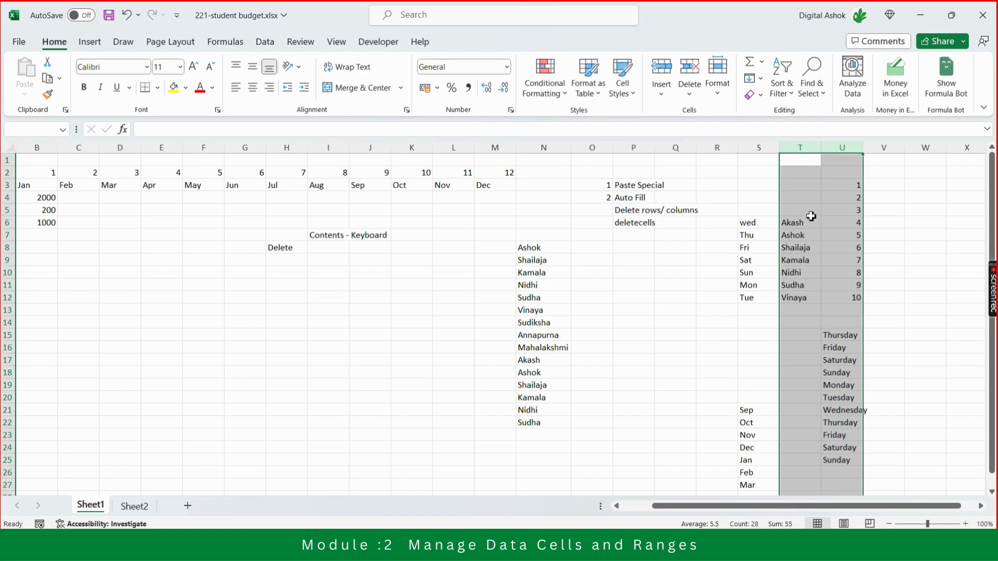
{"action": "left_click", "coordinate": [801, 150]}
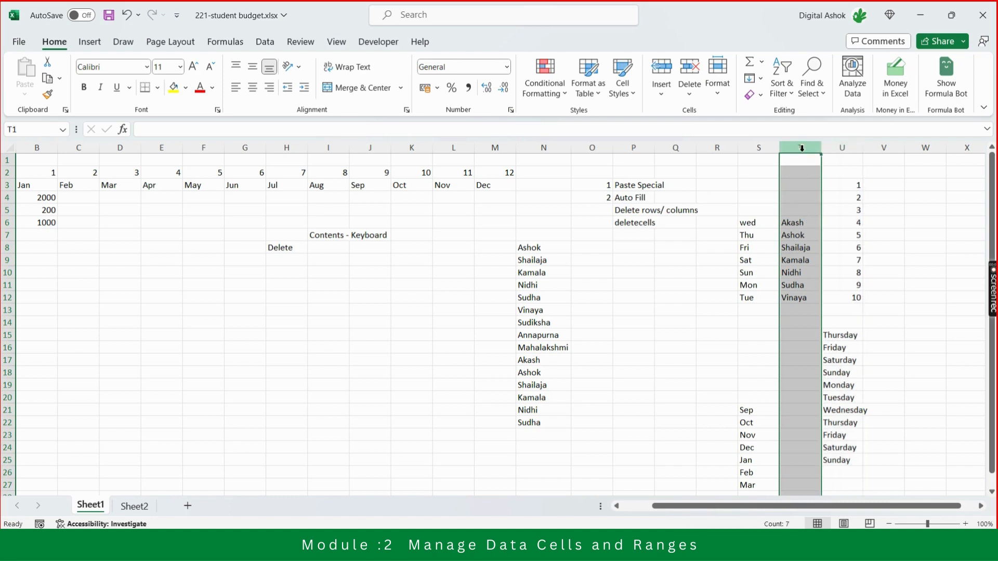
{"action": "key", "text": "shift+Right"}
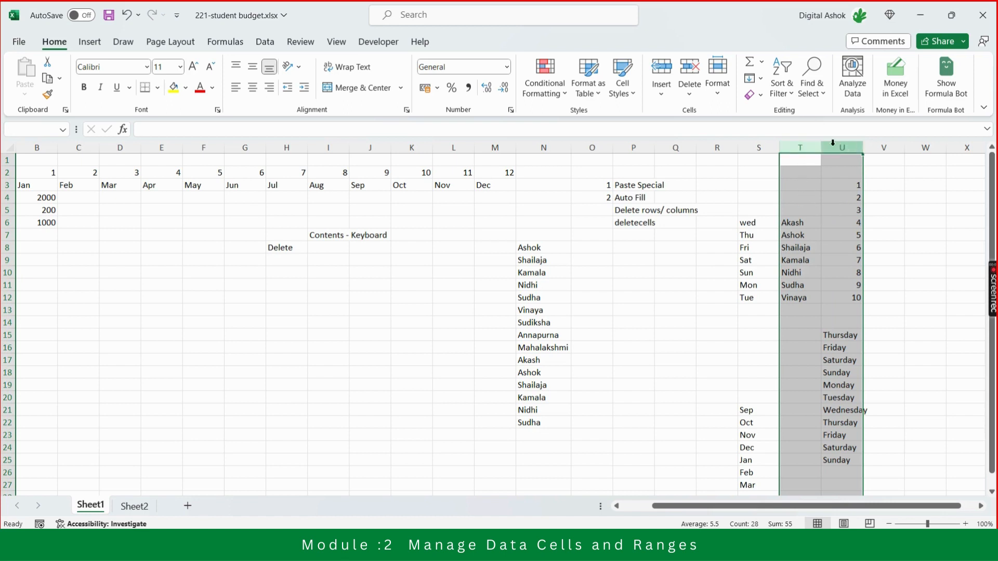
{"action": "right_click", "coordinate": [801, 146]}
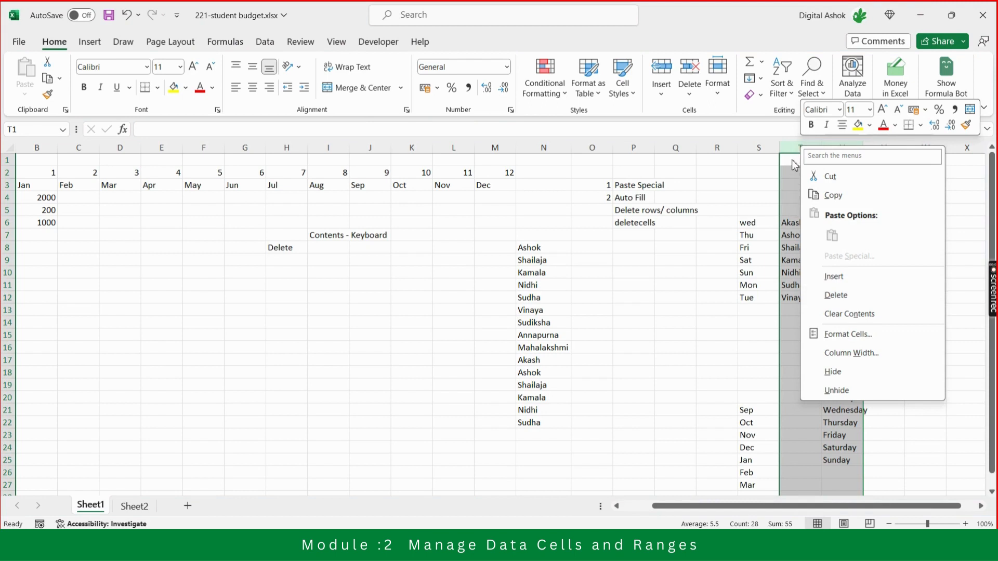
{"action": "key", "text": "Escape"}
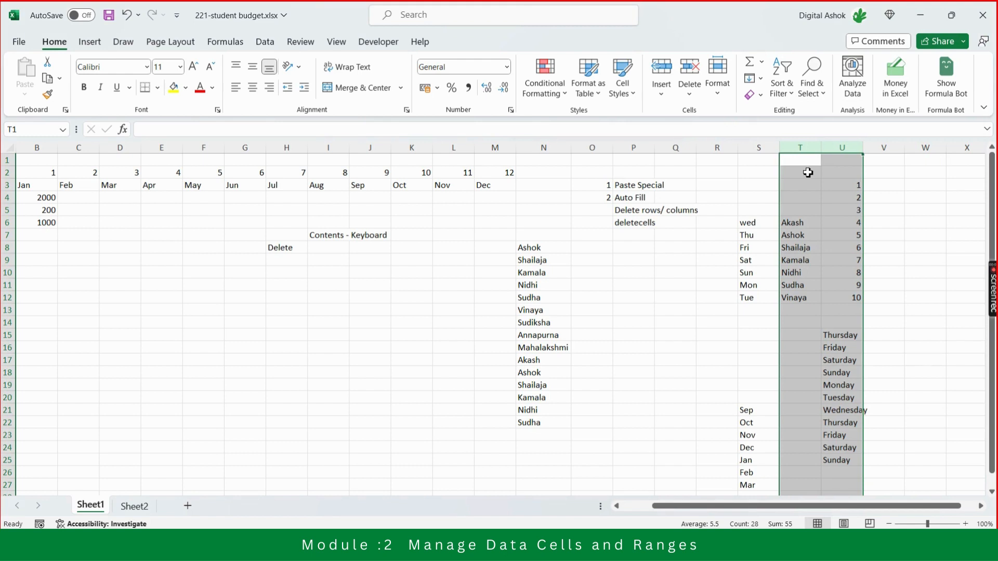
{"action": "key", "text": "Delete"}
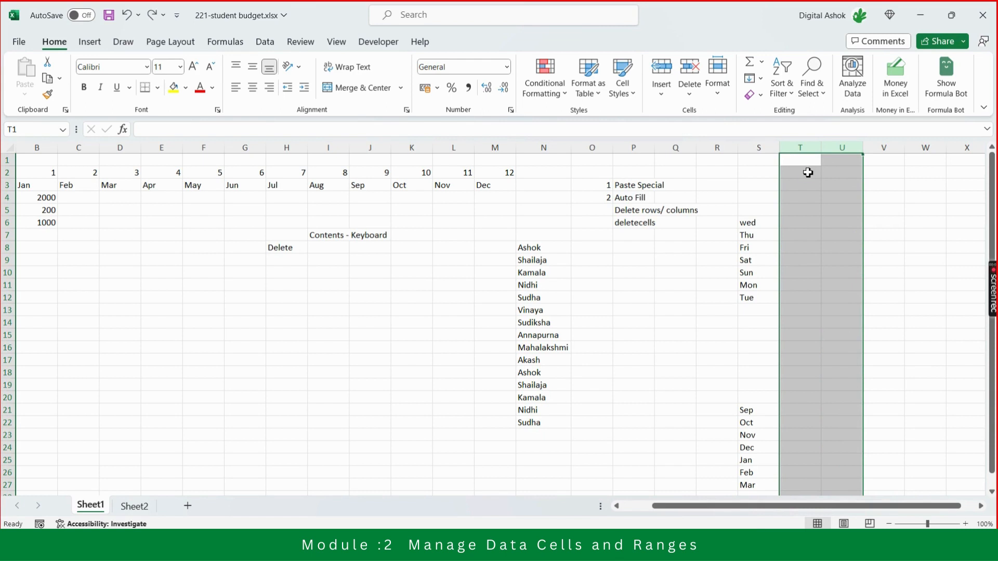
{"action": "key", "text": "ctrl+z"}
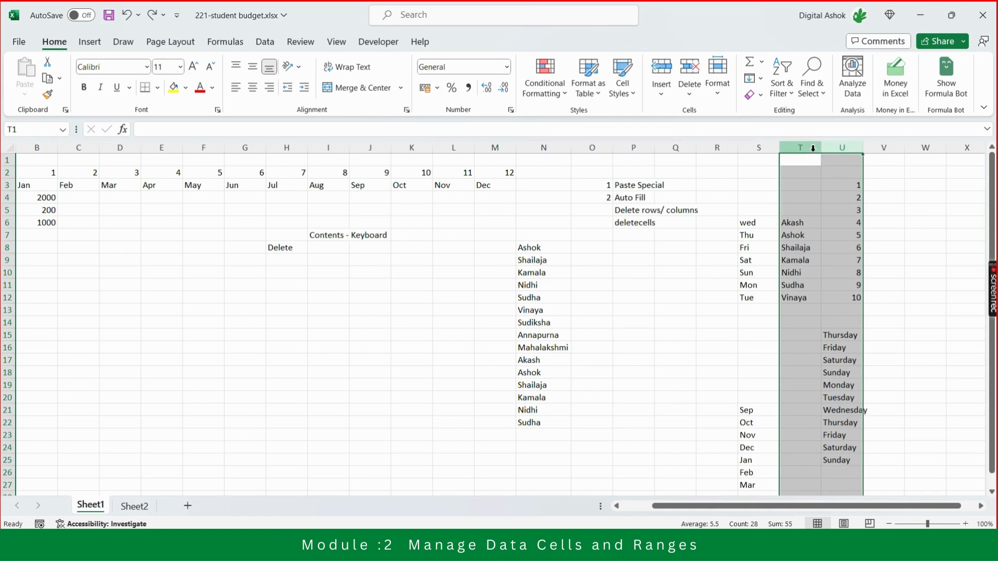
Delete the entire columns T and U from the sheet.
{"action": "right_click", "coordinate": [811, 148]}
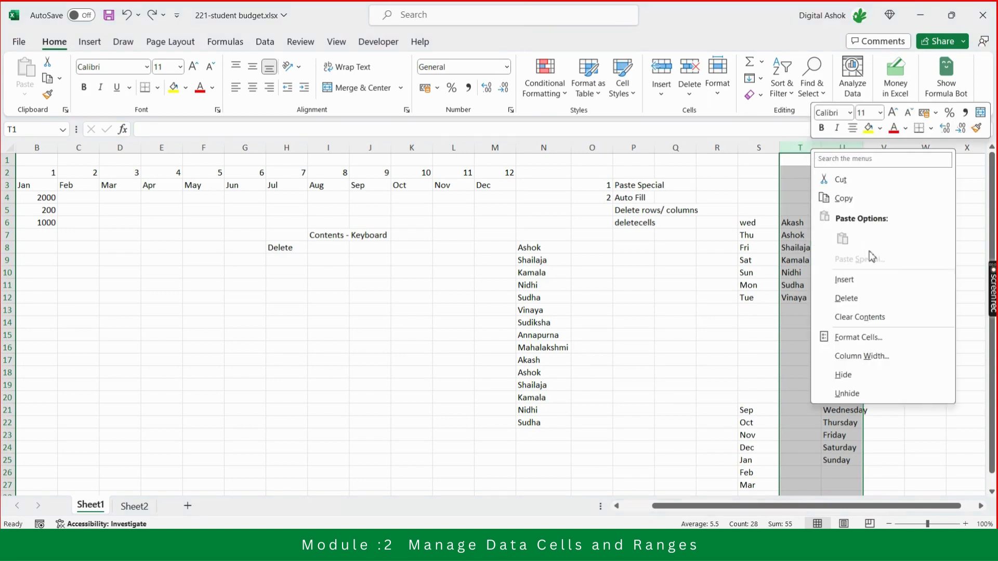
{"action": "left_click", "coordinate": [863, 301]}
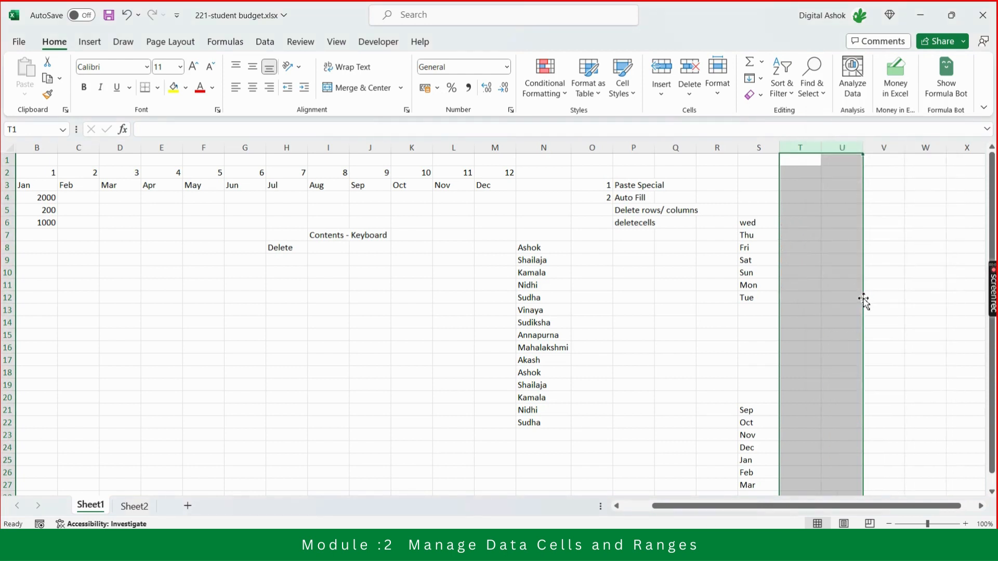
Enter the note "Columns/Rows" in cell I8 beside the Delete label.
{"action": "left_click", "coordinate": [341, 248]}
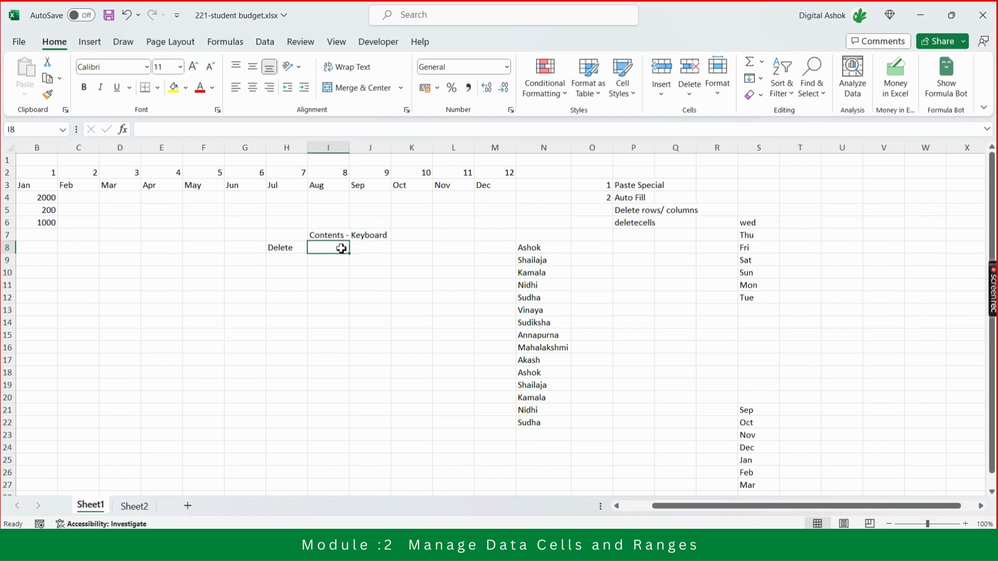
{"action": "type", "text": "Columns"}
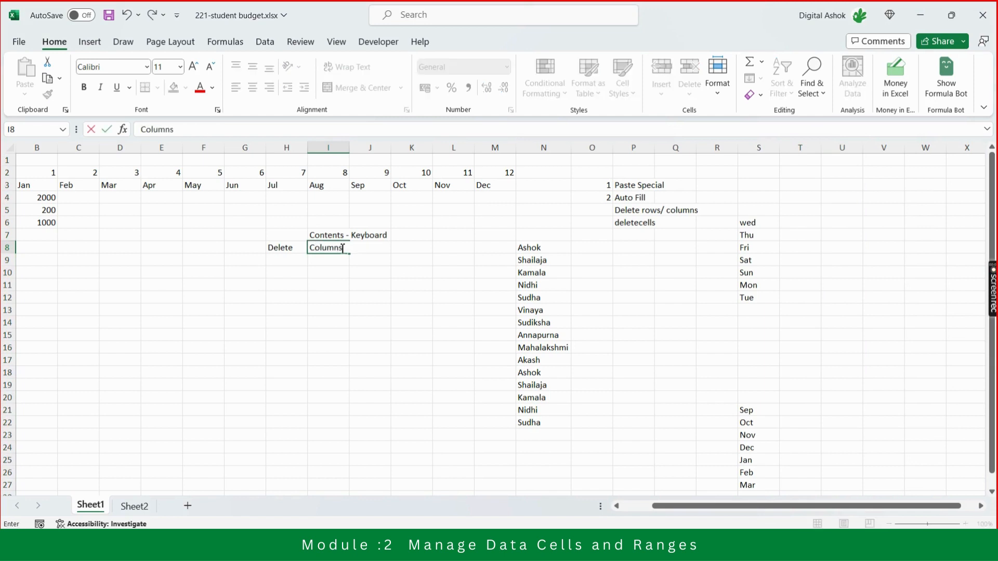
{"action": "type", "text": "/Row"}
{"action": "type", "text": "s"}
{"action": "key", "text": "Return"}
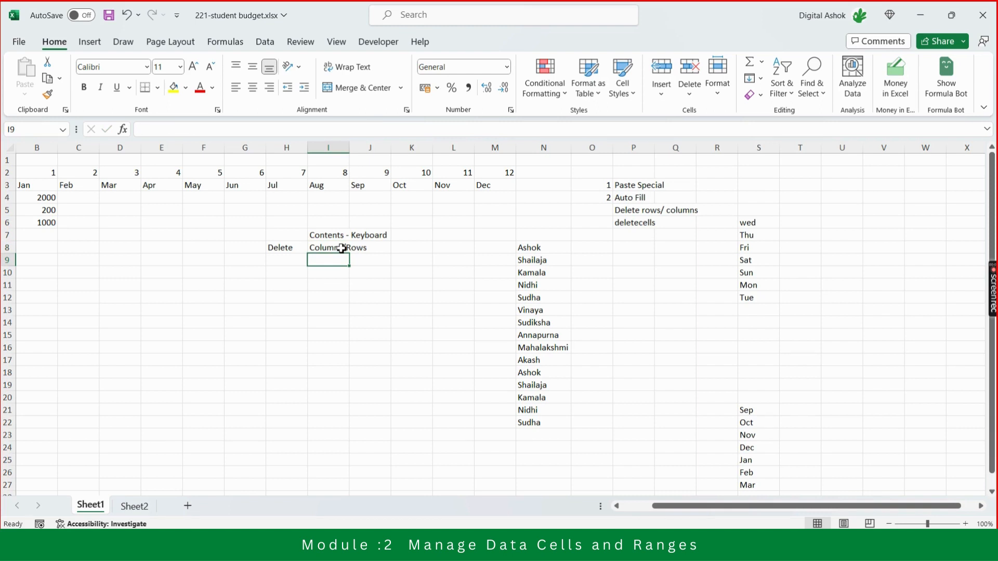
Enter the February amounts 2000, 200 and 1000 in cells C4 to C6 of the budget table.
{"action": "key", "text": "Left"}
{"action": "key", "text": "Left"}
{"action": "key", "text": "Left"}
{"action": "key", "text": "Left"}
{"action": "key", "text": "Left"}
{"action": "key", "text": "Left"}
{"action": "key", "text": "Left"}
{"action": "key", "text": "Left"}
{"action": "key", "text": "Right"}
{"action": "key", "text": "Right"}
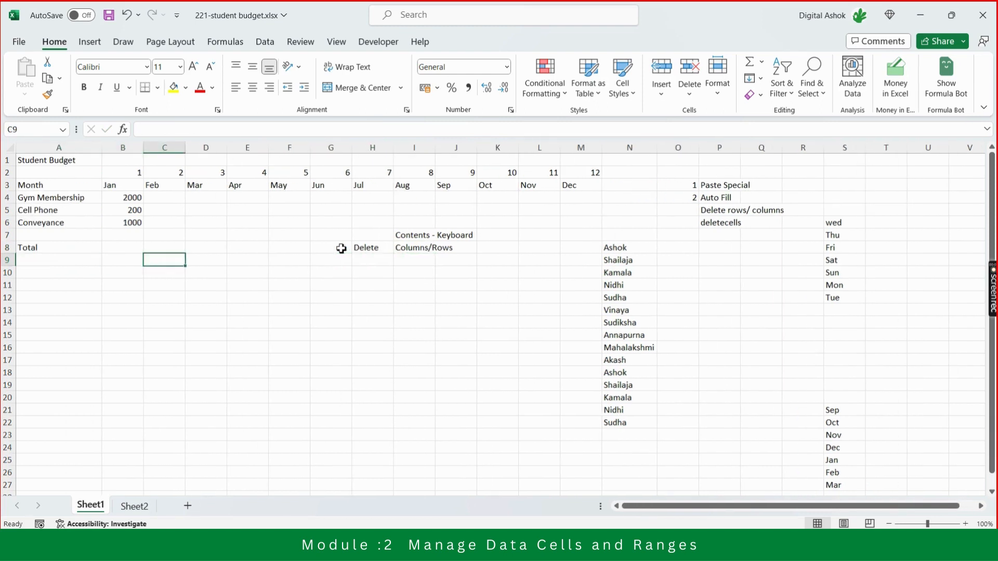
{"action": "key", "text": "Up"}
{"action": "key", "text": "Up"}
{"action": "key", "text": "Up"}
{"action": "key", "text": "Up"}
{"action": "key", "text": "Up"}
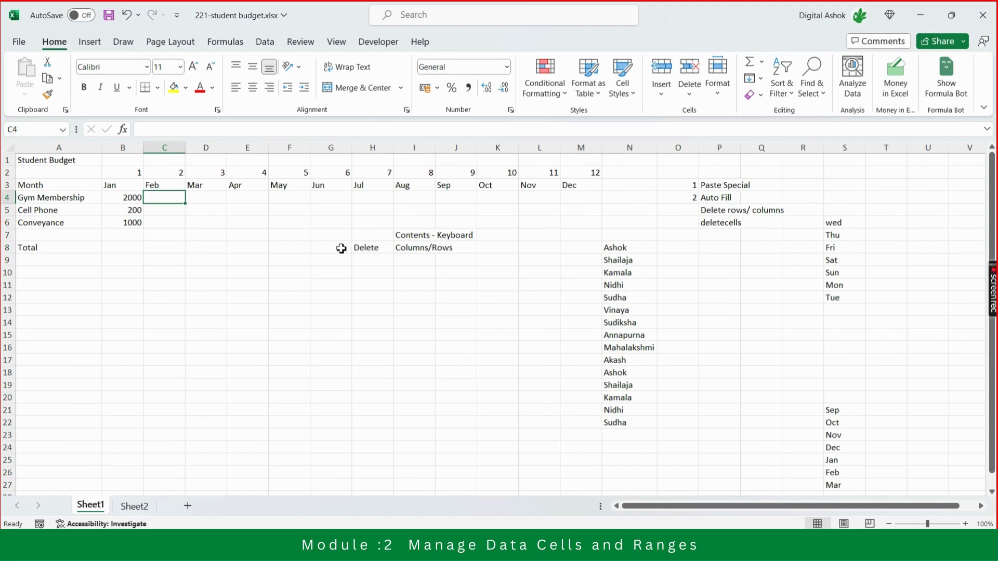
{"action": "type", "text": "2000"}
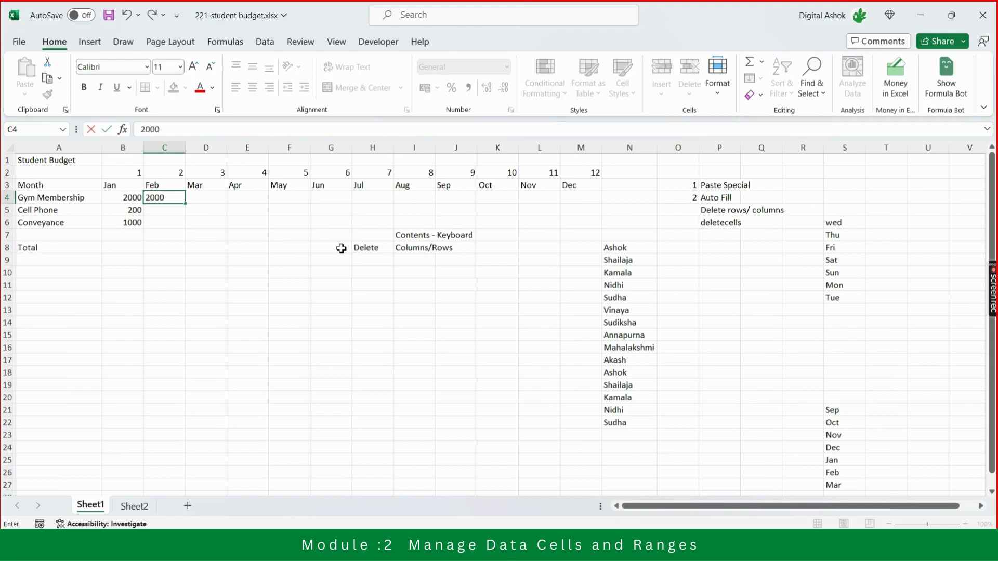
{"action": "key", "text": "Return"}
{"action": "type", "text": "200"}
{"action": "key", "text": "Return"}
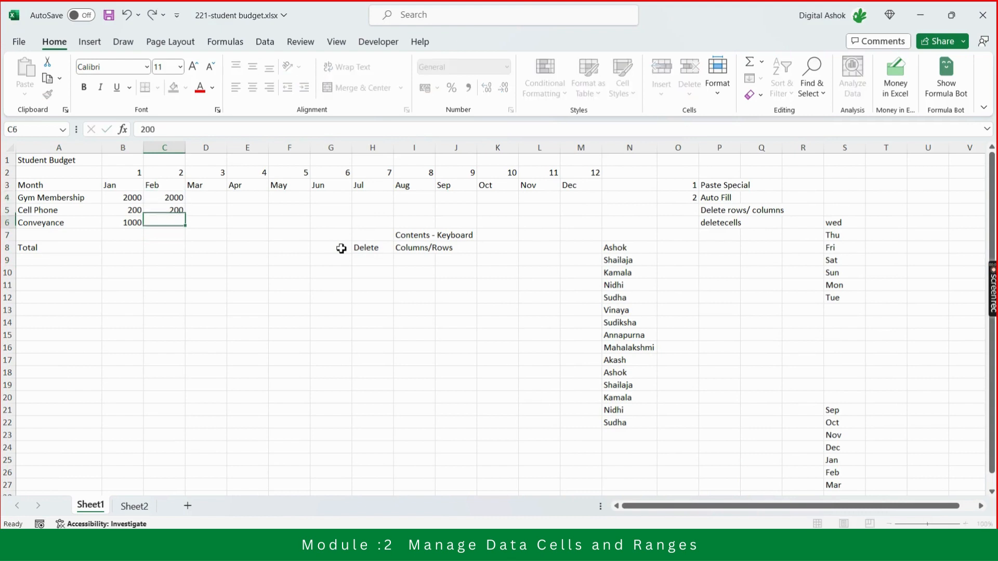
{"action": "type", "text": "1000"}
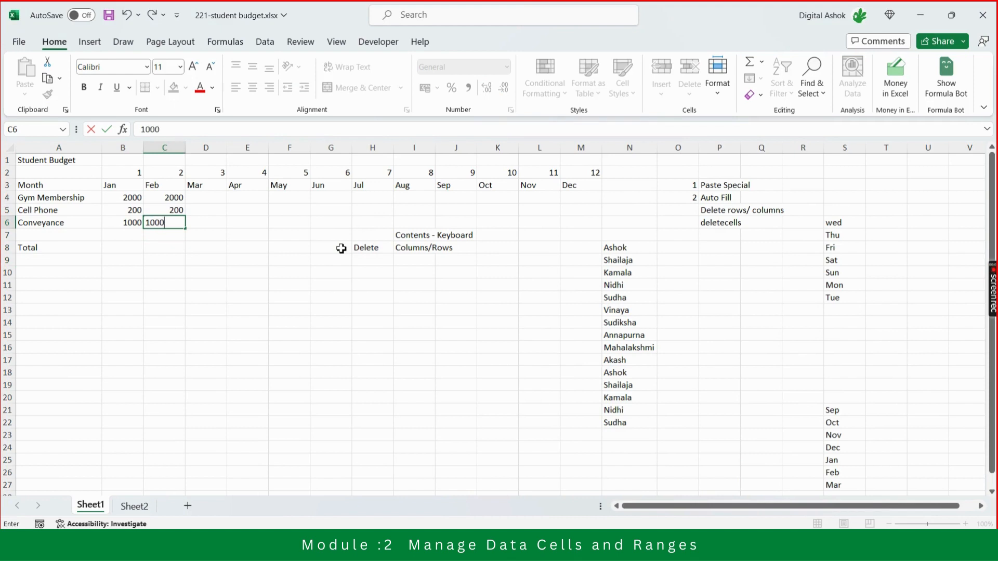
{"action": "key", "text": "Return"}
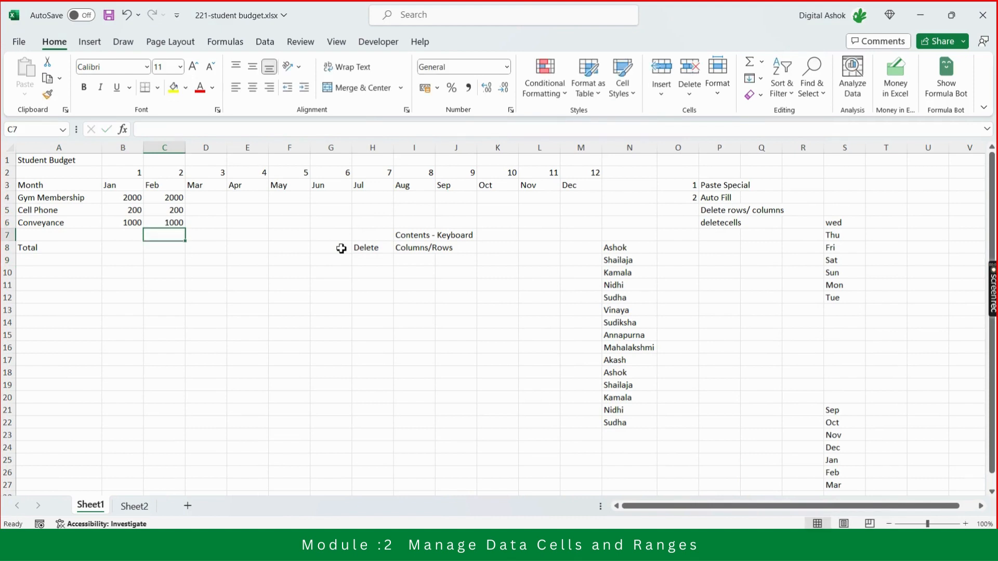
Highlight the entire Cell Phone row 5, ending with only its January amount in B5 selected.
{"action": "key", "text": "Up"}
{"action": "key", "text": "Up"}
{"action": "key", "text": "Left"}
{"action": "key", "text": "Left"}
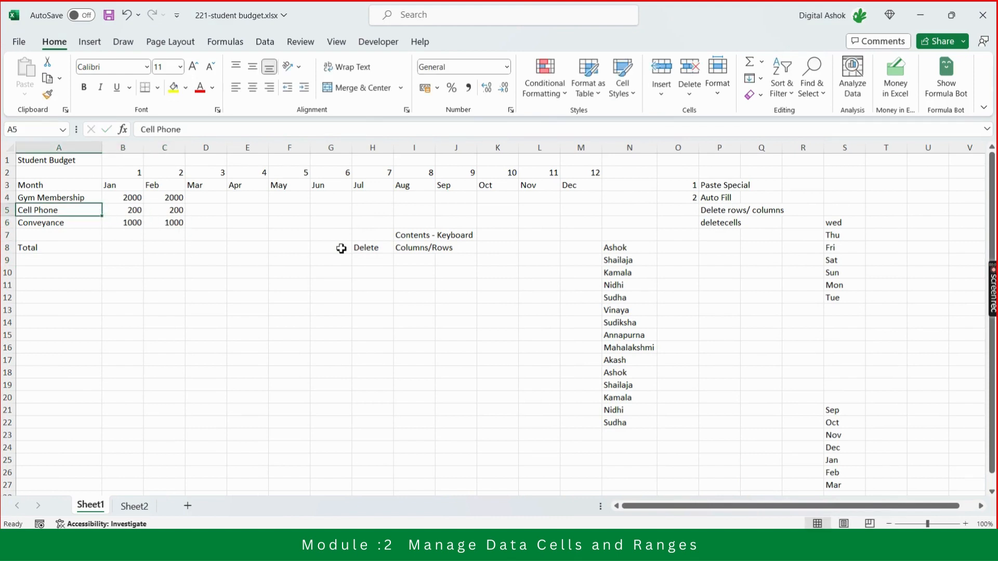
{"action": "left_click", "coordinate": [7, 210]}
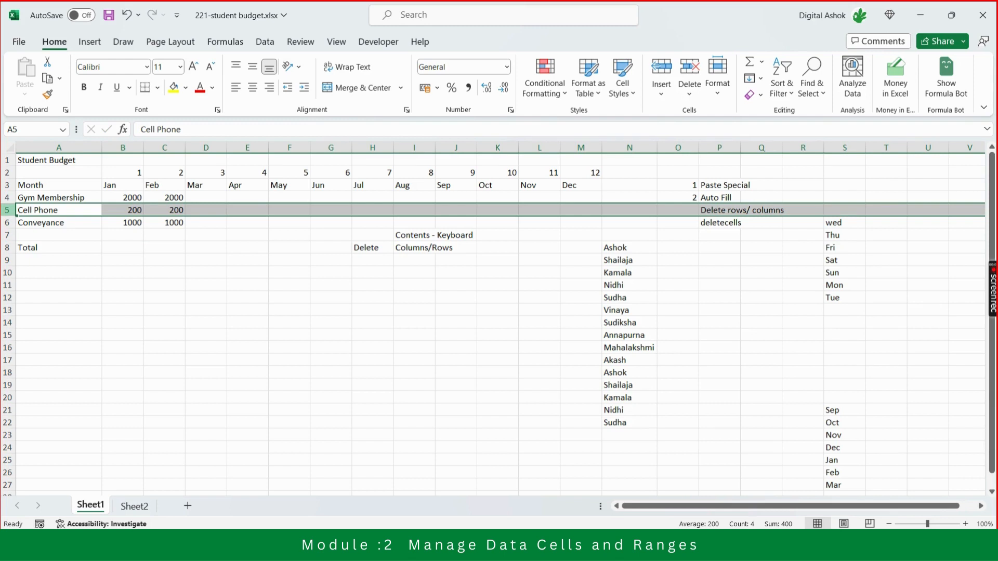
{"action": "left_click", "coordinate": [127, 210]}
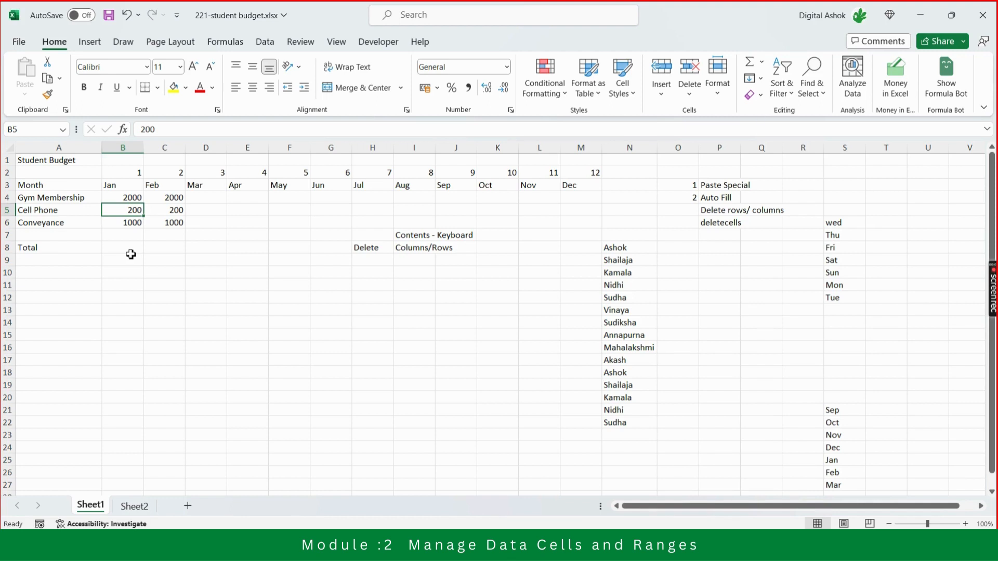
Switch to the Microsoft Teams meeting, mute all attendees and return to the student budget workbook.
{"action": "key", "text": "alt+Tab"}
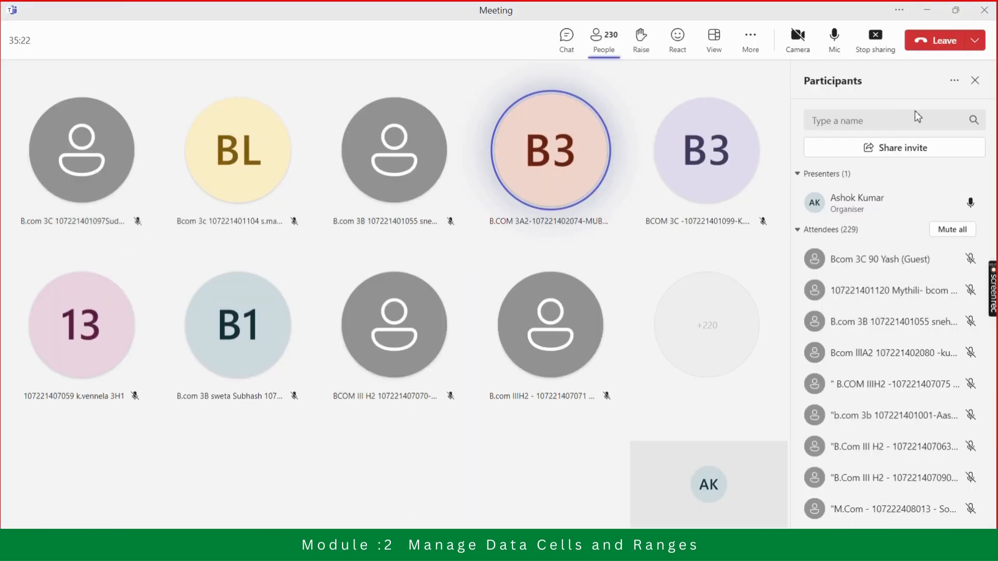
{"action": "left_click", "coordinate": [955, 232]}
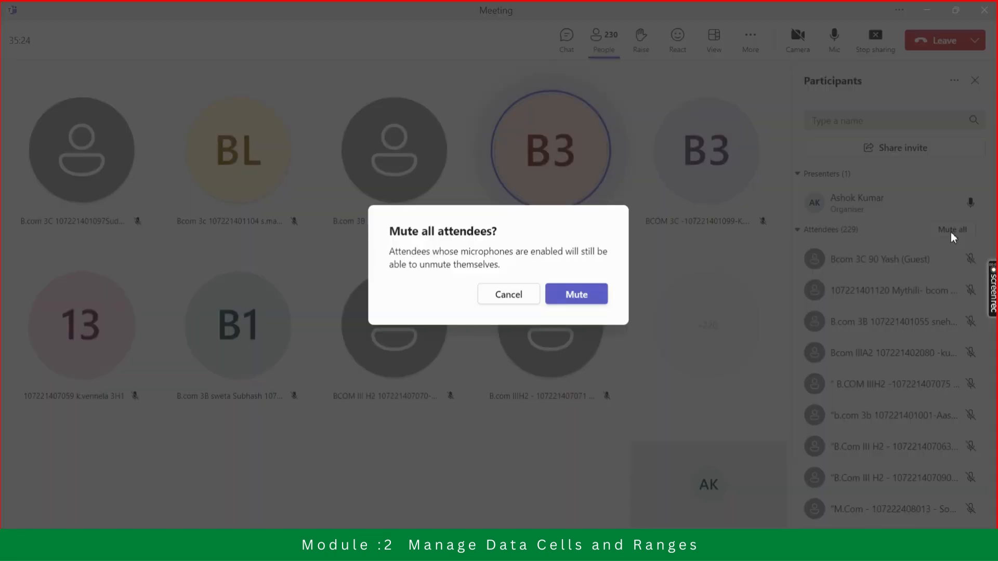
{"action": "left_click", "coordinate": [574, 301]}
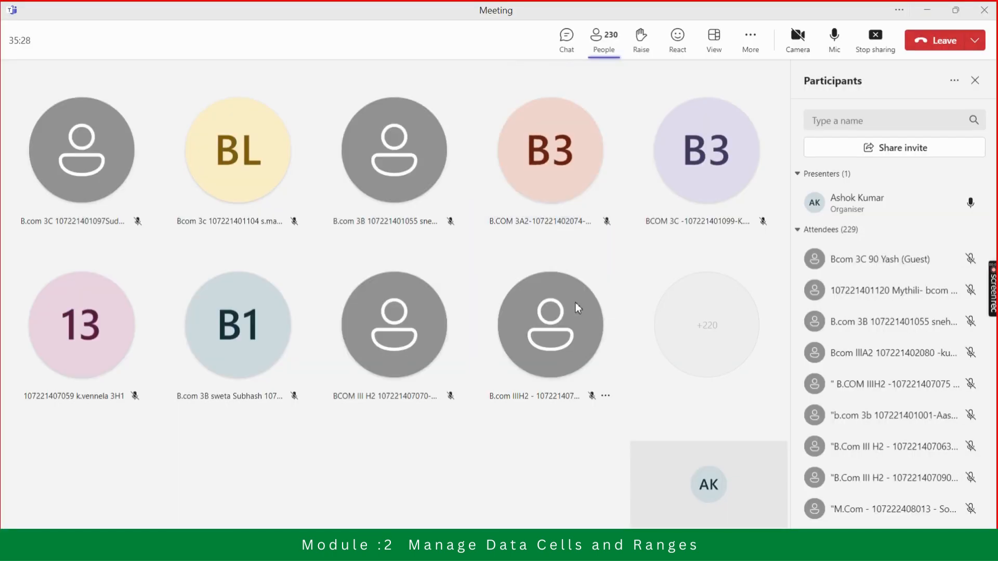
{"action": "key", "text": "alt+Tab"}
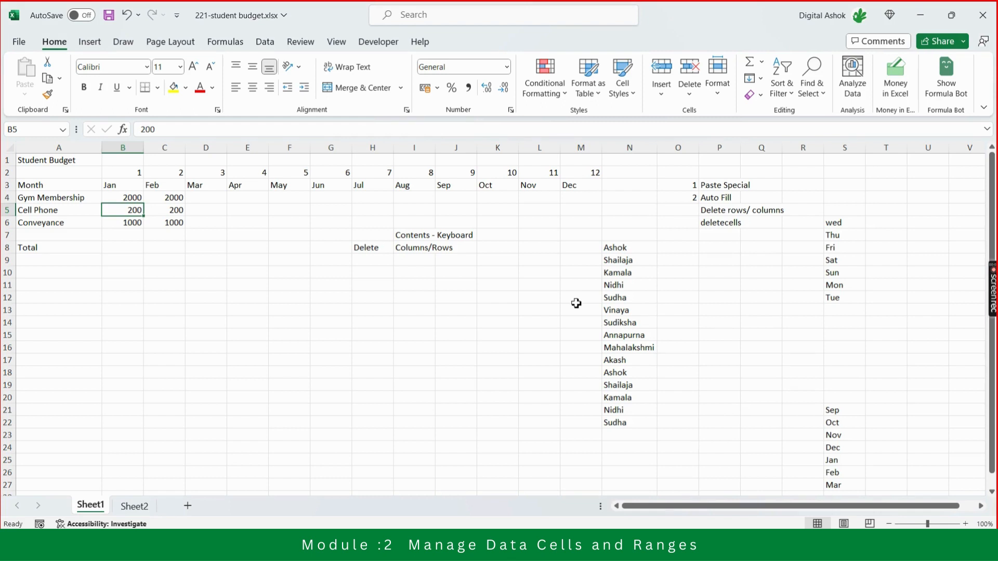
Clear the contents of the January Cell Phone cell B5 and undo the clearing.
{"action": "key", "text": "Down"}
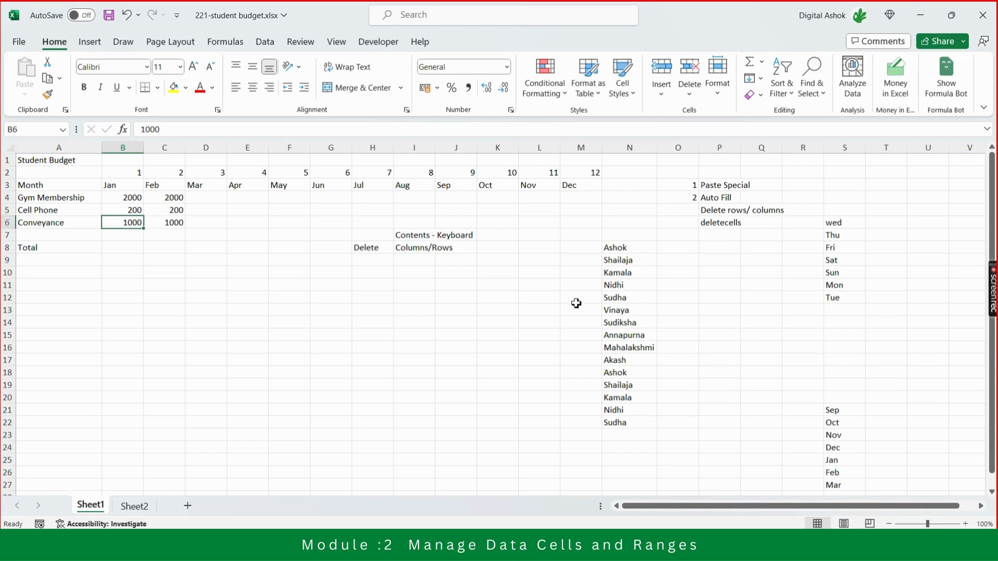
{"action": "key", "text": "Up"}
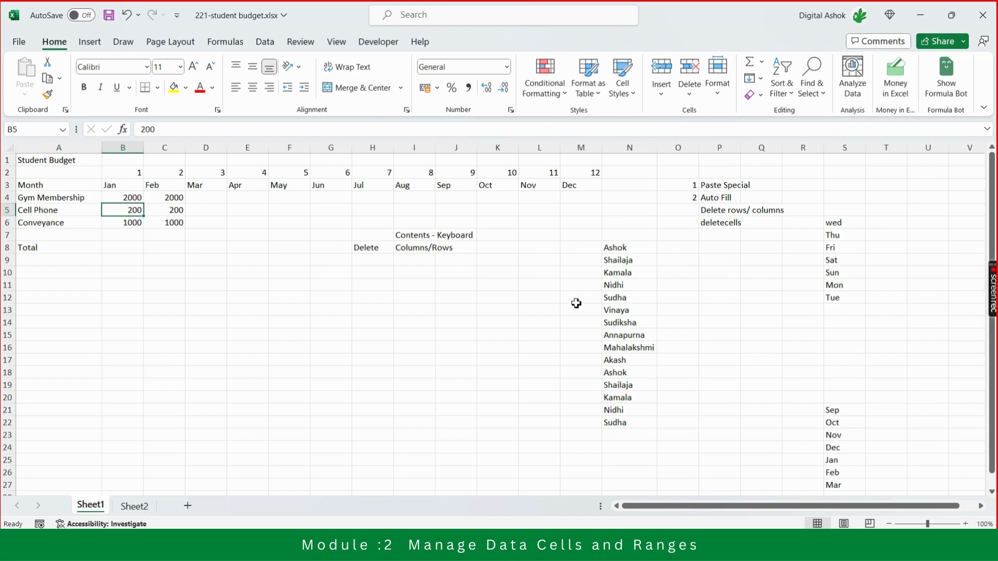
{"action": "key", "text": "Delete"}
{"action": "key", "text": "ctrl+z"}
{"action": "key", "text": "Down"}
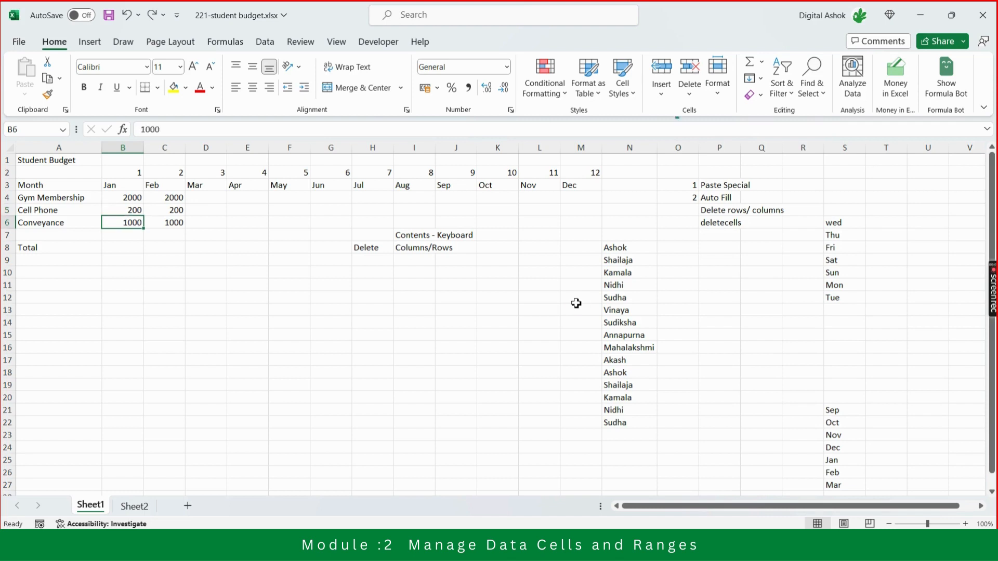
{"action": "key", "text": "Up"}
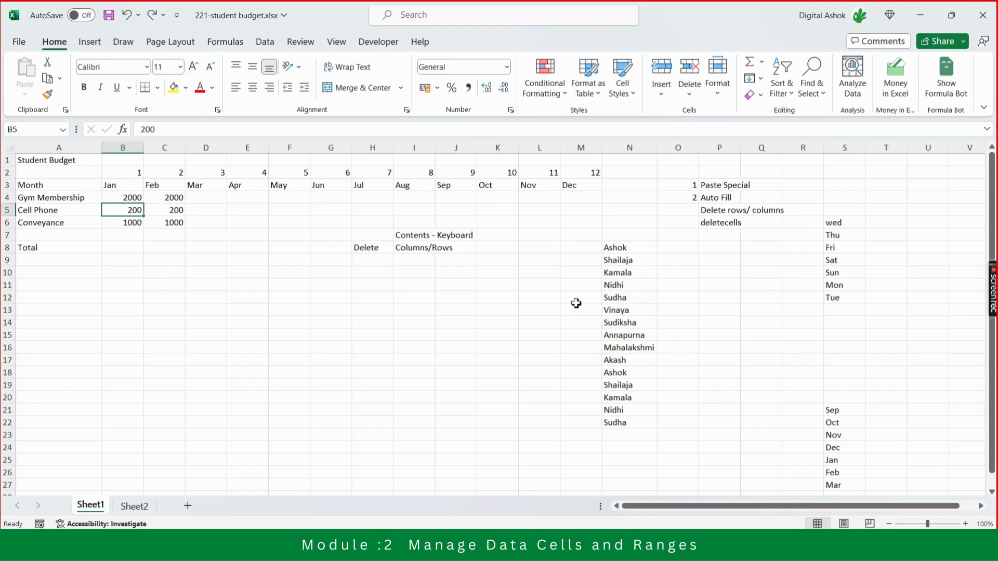
{"action": "key", "text": "Down"}
{"action": "key", "text": "Up"}
Set the February Cell Phone amount in cell C5 to 500.
{"action": "key", "text": "Right"}
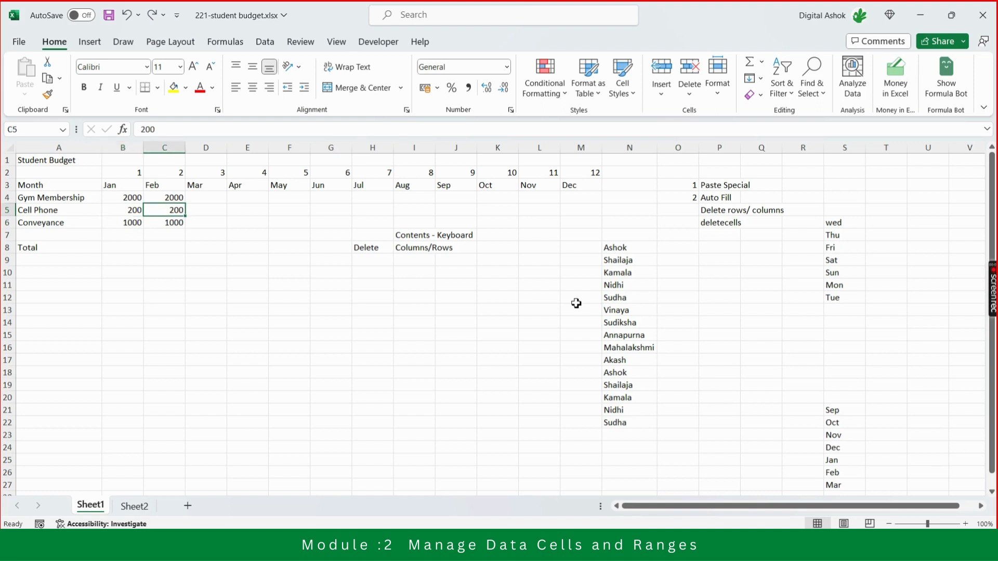
{"action": "key", "text": "Left"}
{"action": "key", "text": "Right"}
{"action": "type", "text": "500"}
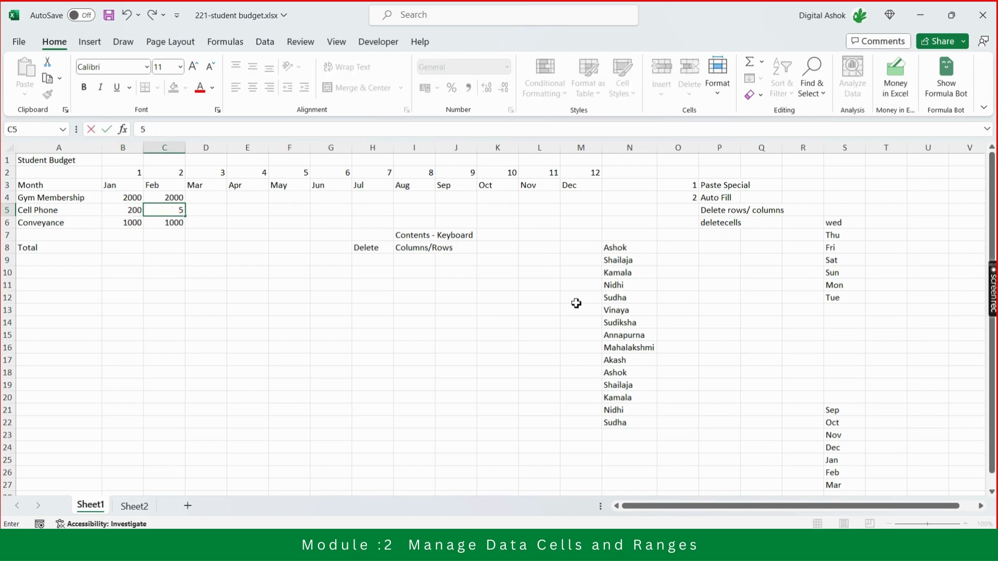
{"action": "key", "text": "Return"}
{"action": "key", "text": "Up"}
{"action": "key", "text": "Left"}
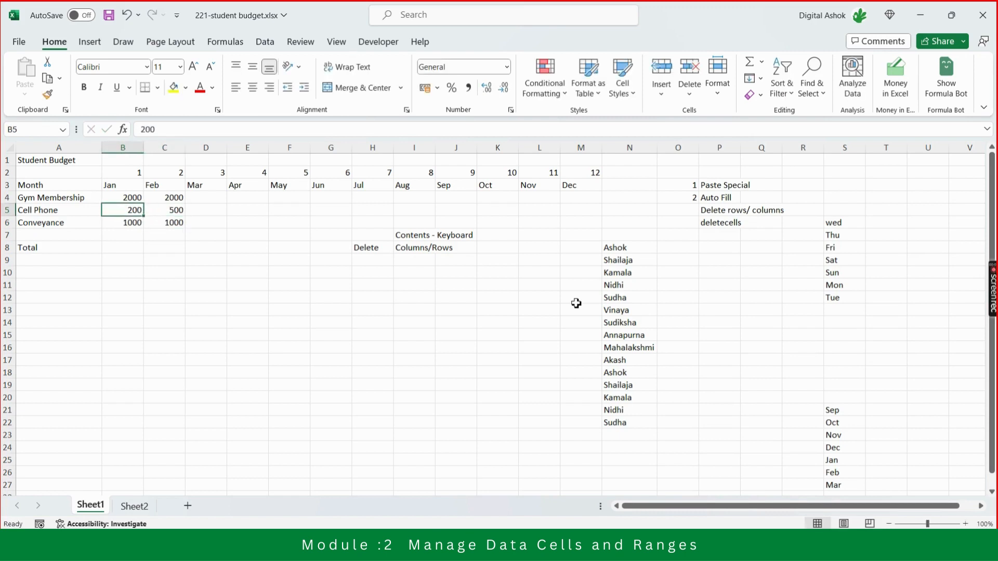
{"action": "key", "text": "Down"}
{"action": "key", "text": "Up"}
{"action": "key", "text": "Up"}
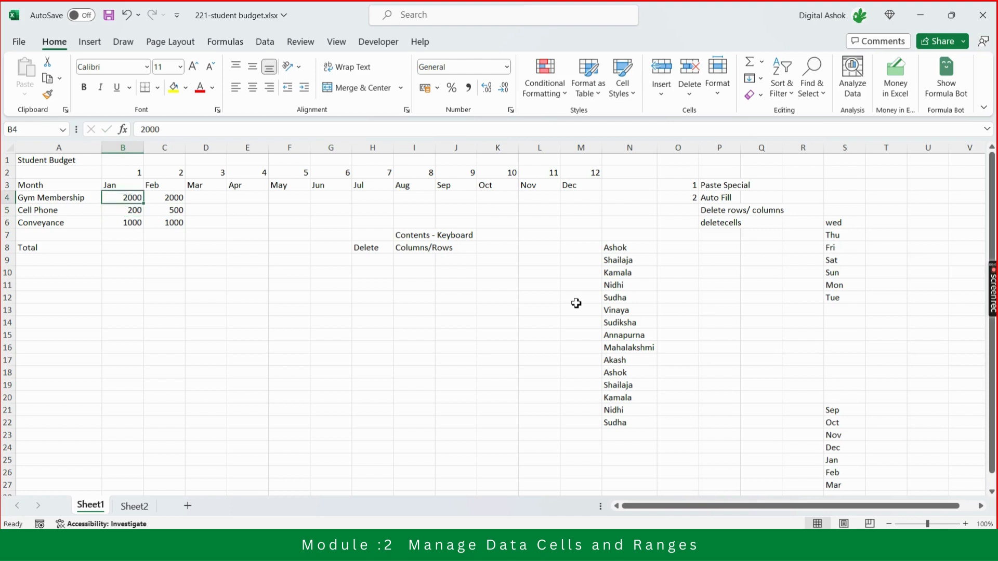
{"action": "key", "text": "Down"}
{"action": "key", "text": "Right"}
{"action": "key", "text": "Left"}
{"action": "key", "text": "Left"}
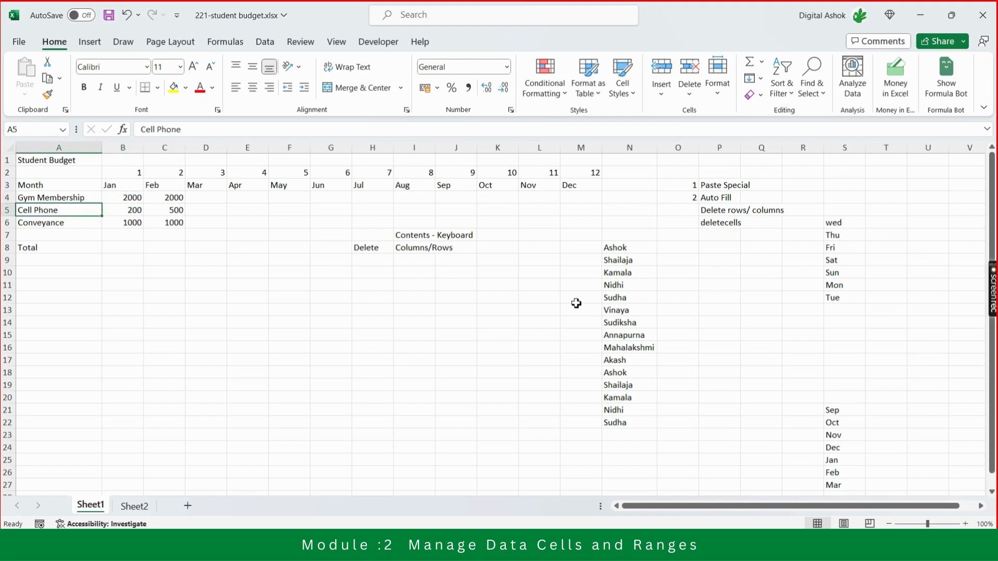
Open the cell deletion options for the January Cell Phone amount in B5.
{"action": "key", "text": "Right"}
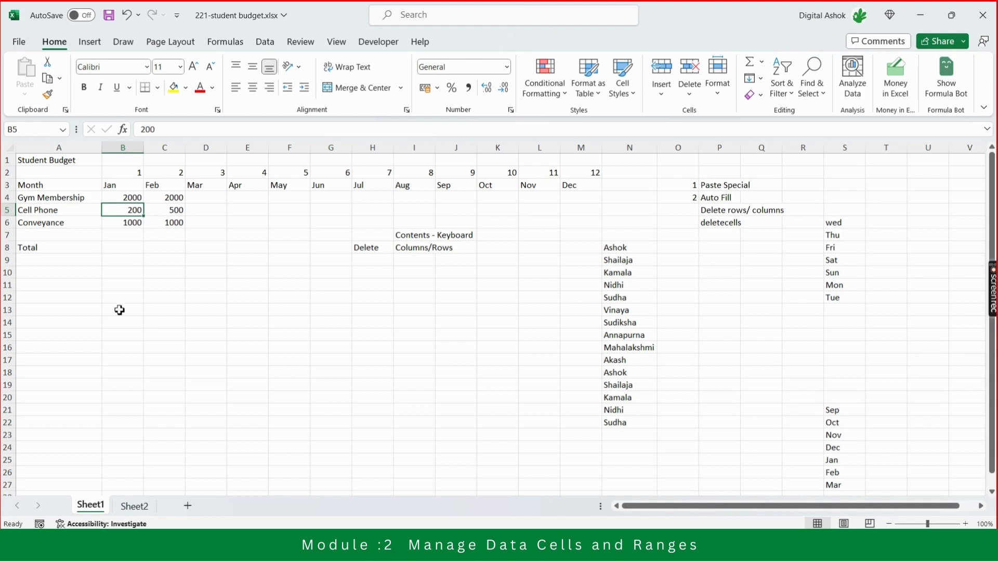
{"action": "right_click", "coordinate": [121, 211]}
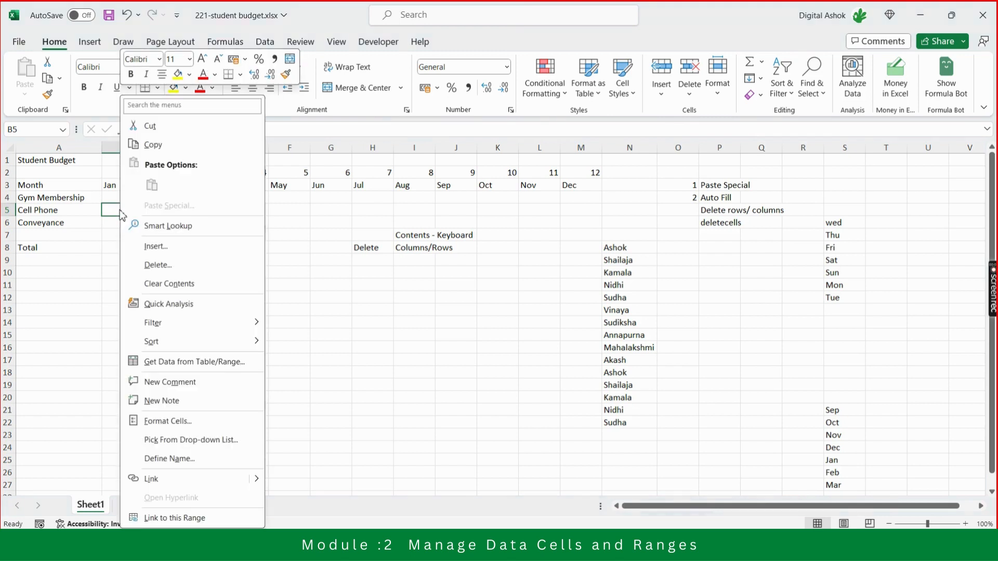
{"action": "left_click", "coordinate": [149, 265]}
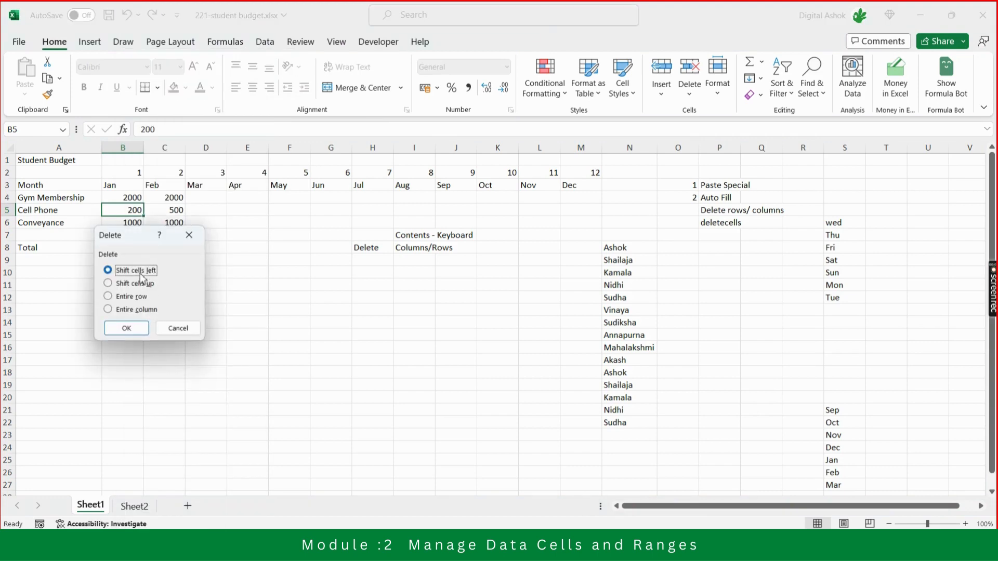
Switch to the Microsoft Teams meeting, mute all attendees again and return to the Delete dialog in Excel.
{"action": "key", "text": "alt+Tab"}
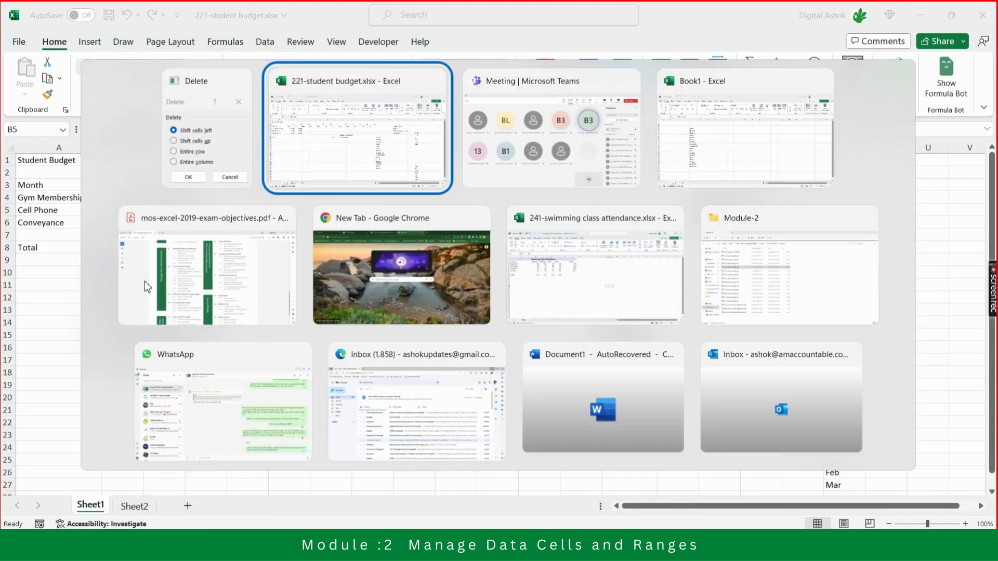
{"action": "key", "text": "alt+Tab"}
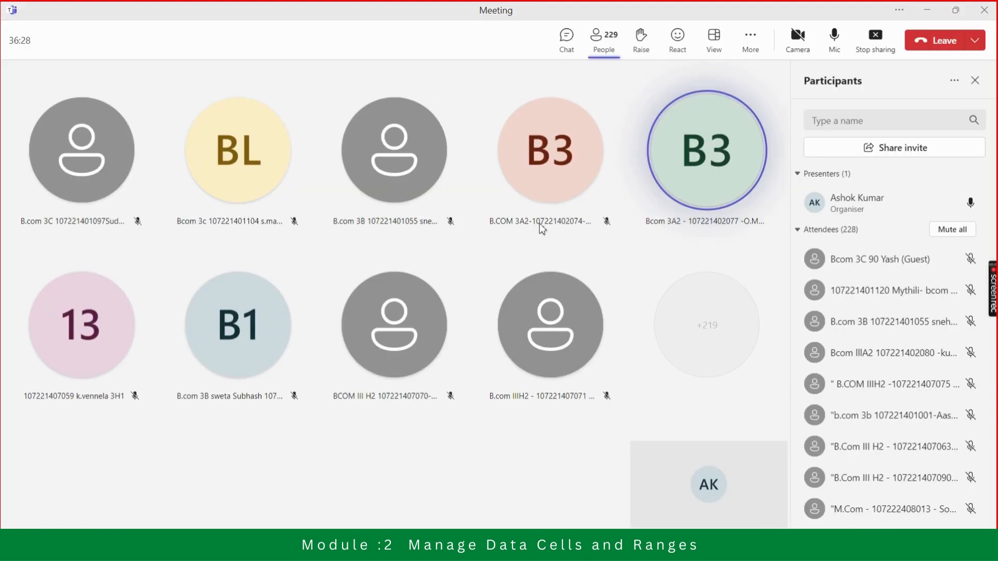
{"action": "left_click", "coordinate": [952, 230]}
{"action": "left_click", "coordinate": [577, 296]}
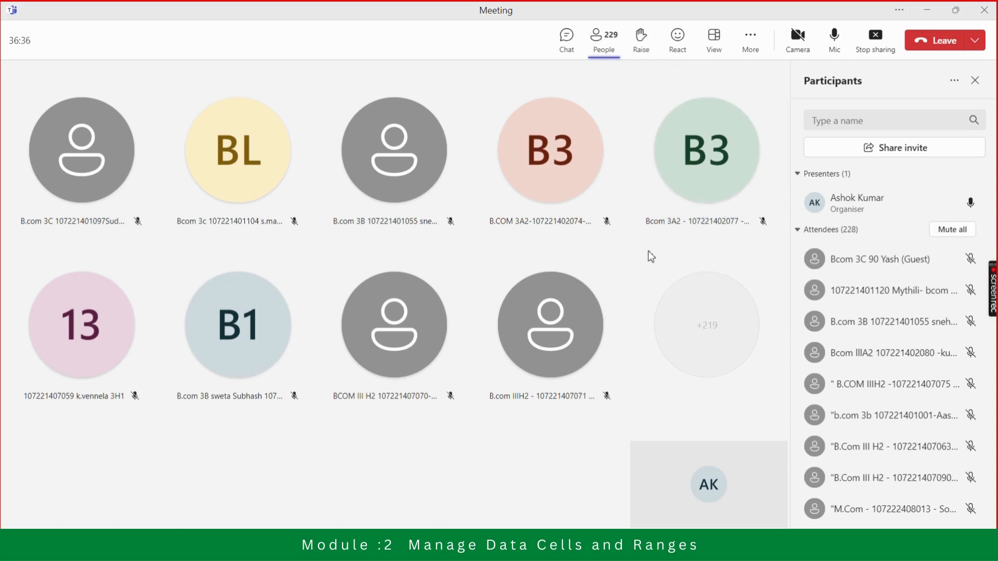
{"action": "key", "text": "alt+Tab"}
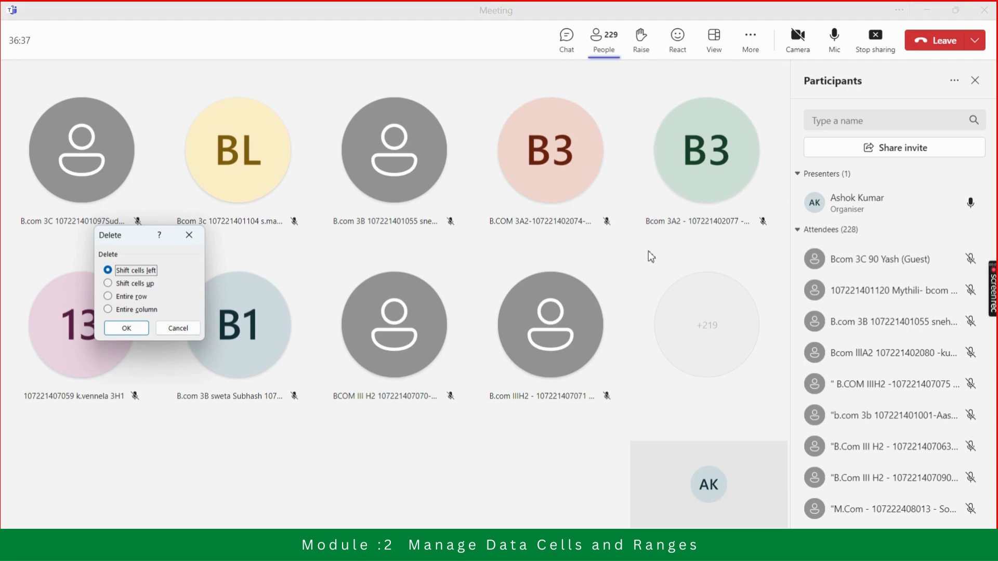
{"action": "key", "text": "alt+Tab"}
{"action": "key", "text": "alt+Tab"}
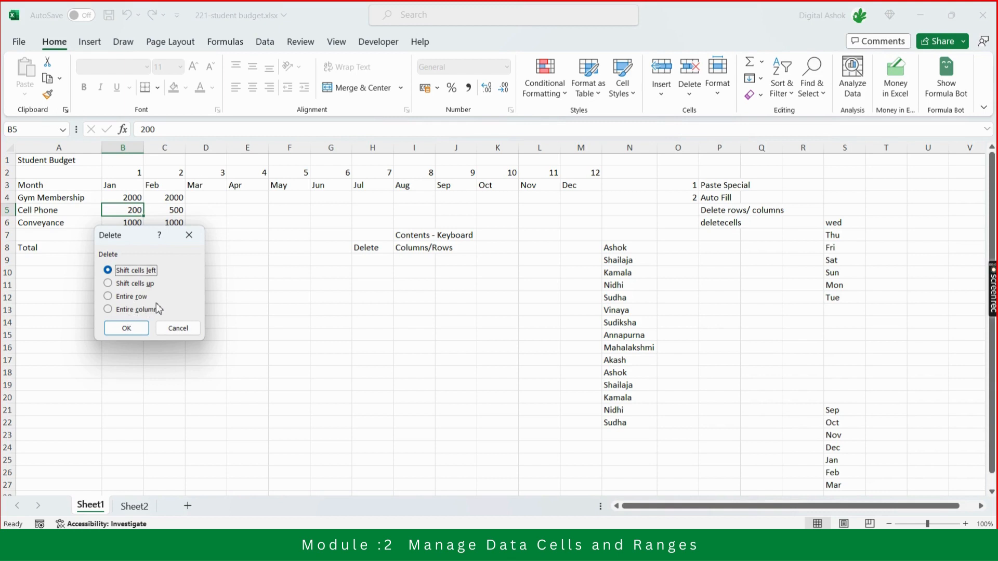
Delete cell B5 with the Shift cells up option and undo the deletion.
{"action": "left_click", "coordinate": [136, 286]}
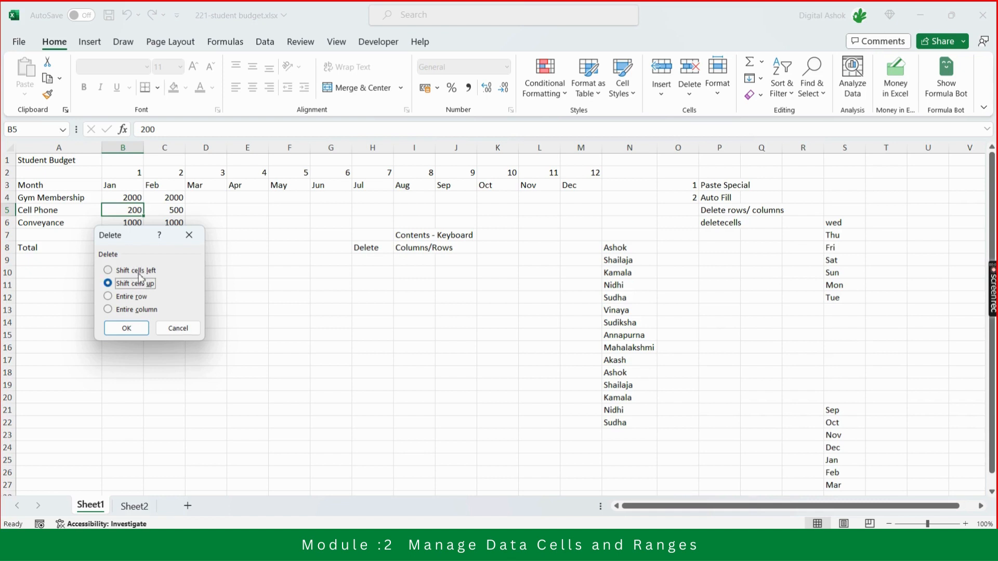
{"action": "left_click", "coordinate": [130, 330]}
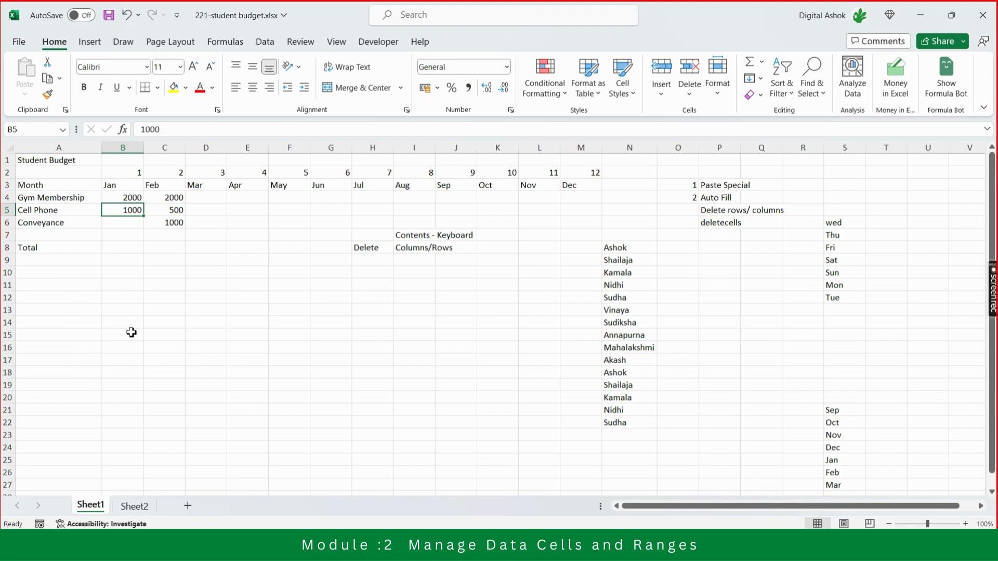
{"action": "key", "text": "Down"}
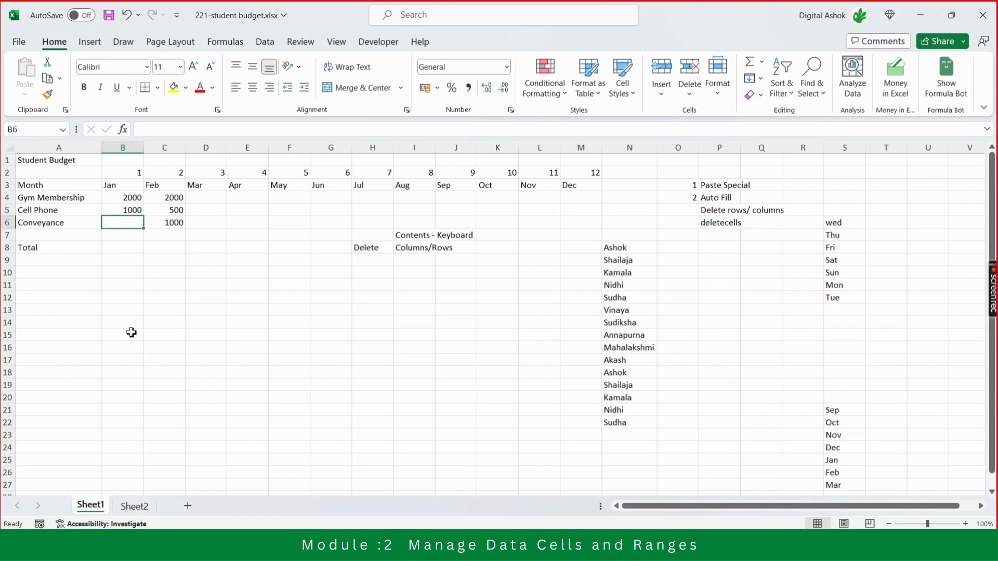
{"action": "key", "text": "Up"}
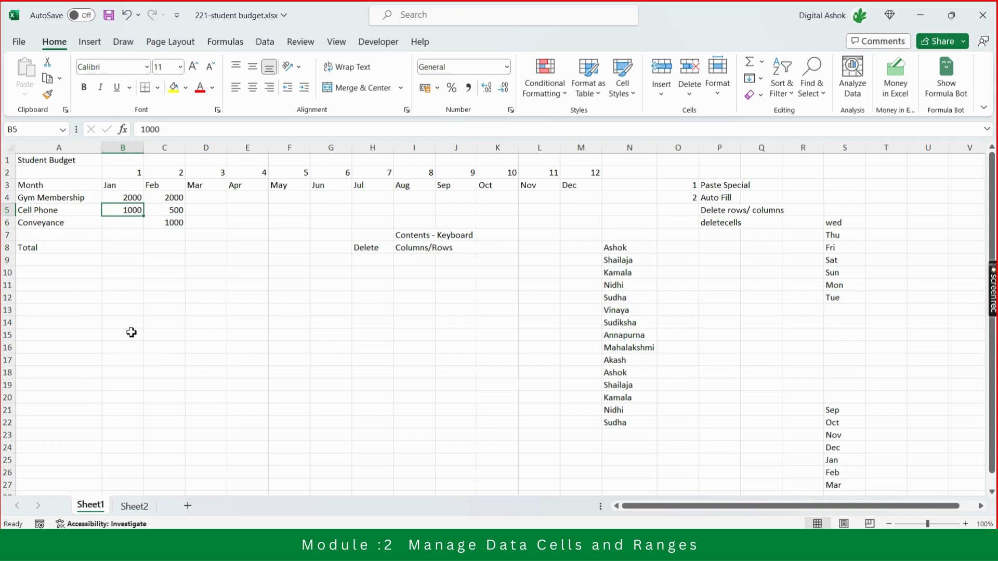
{"action": "key", "text": "Down"}
{"action": "key", "text": "Up"}
{"action": "key", "text": "ctrl+z"}
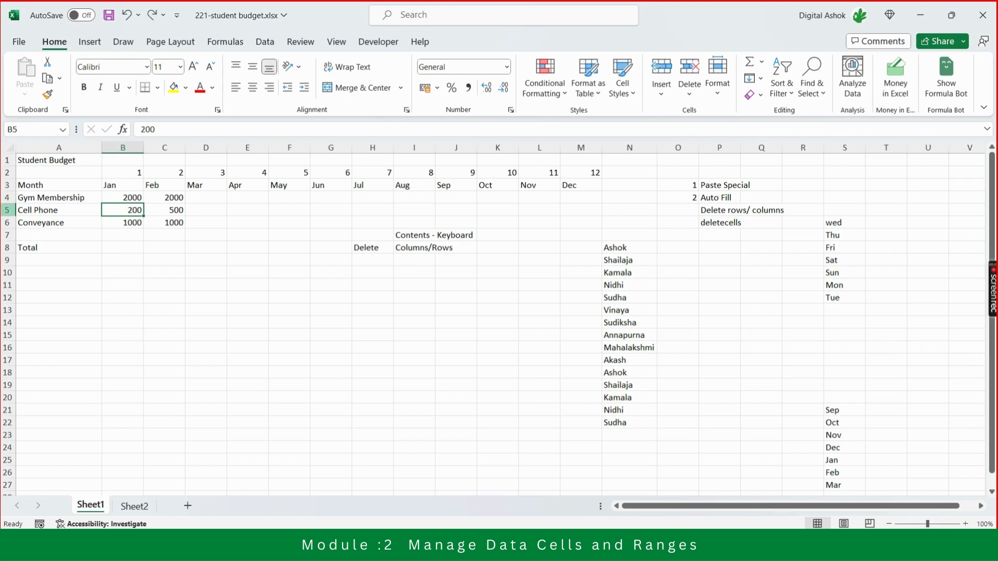
Delete the January Cell Phone cell B5 with the Shift cells left option.
{"action": "right_click", "coordinate": [120, 210]}
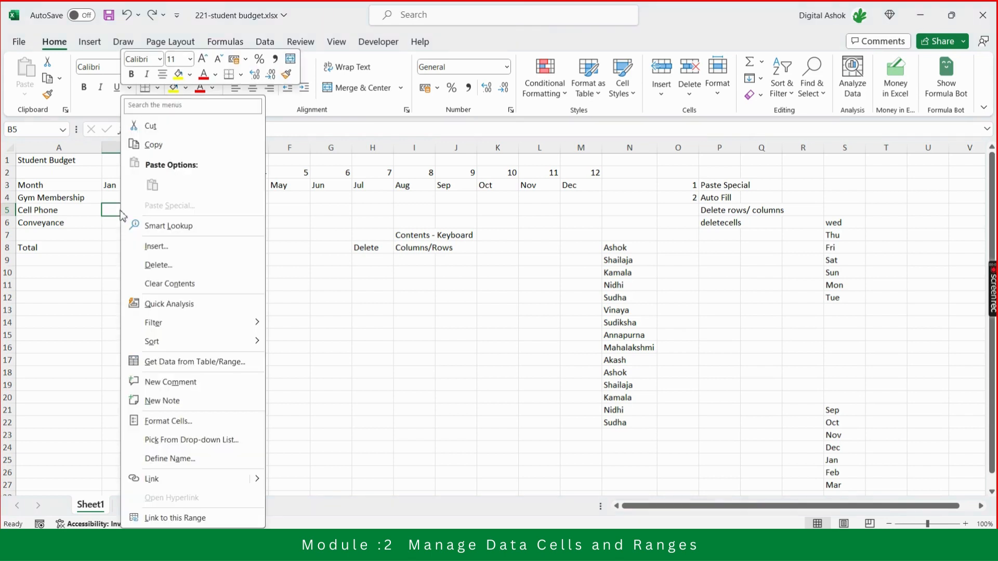
{"action": "left_click", "coordinate": [178, 265]}
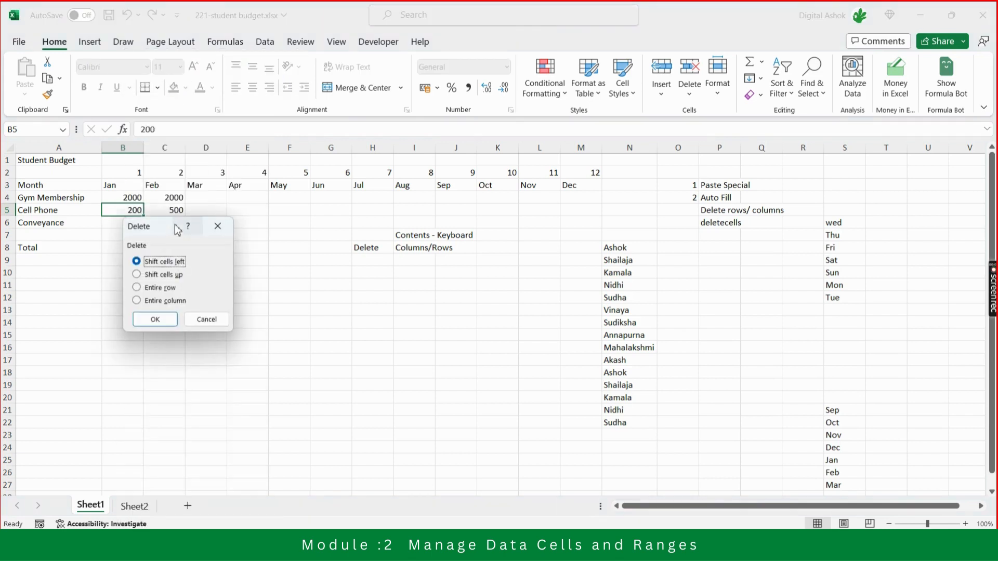
{"action": "left_click_drag", "start_coordinate": [172, 228], "coordinate": [206, 247]}
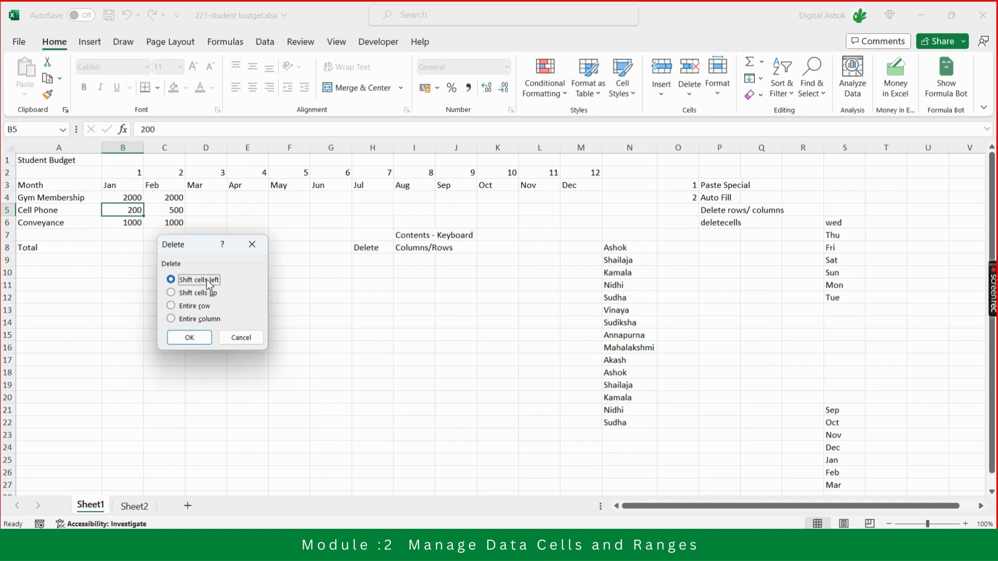
{"action": "left_click", "coordinate": [196, 341]}
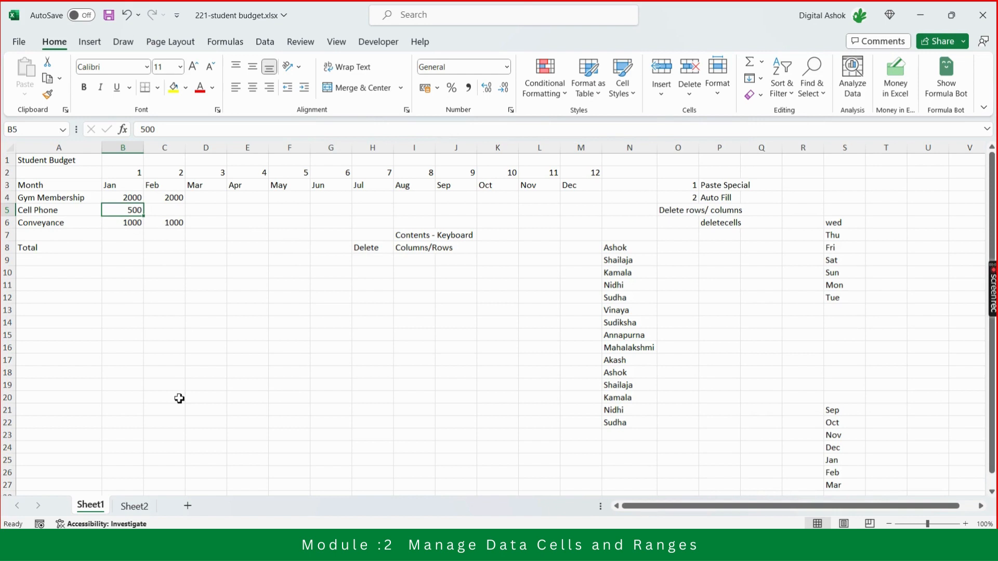
Enter the note "Cells" in I9 below "Columns/Rows".
{"action": "key", "text": "Right"}
{"action": "key", "text": "Right"}
{"action": "key", "text": "Right"}
{"action": "key", "text": "Right"}
{"action": "key", "text": "Right"}
{"action": "key", "text": "Right"}
{"action": "key", "text": "Right"}
{"action": "key", "text": "Right"}
{"action": "key", "text": "Right"}
{"action": "key", "text": "Right"}
{"action": "key", "text": "Right"}
{"action": "key", "text": "Down"}
{"action": "key", "text": "Down"}
{"action": "key", "text": "Down"}
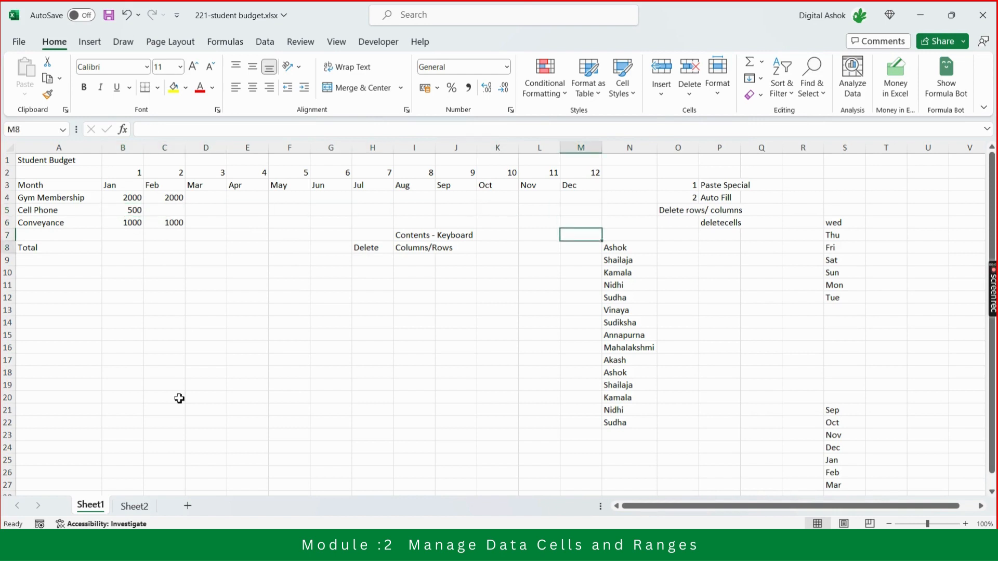
{"action": "key", "text": "Down"}
{"action": "key", "text": "Left"}
{"action": "key", "text": "Left"}
{"action": "key", "text": "Left"}
{"action": "key", "text": "Left"}
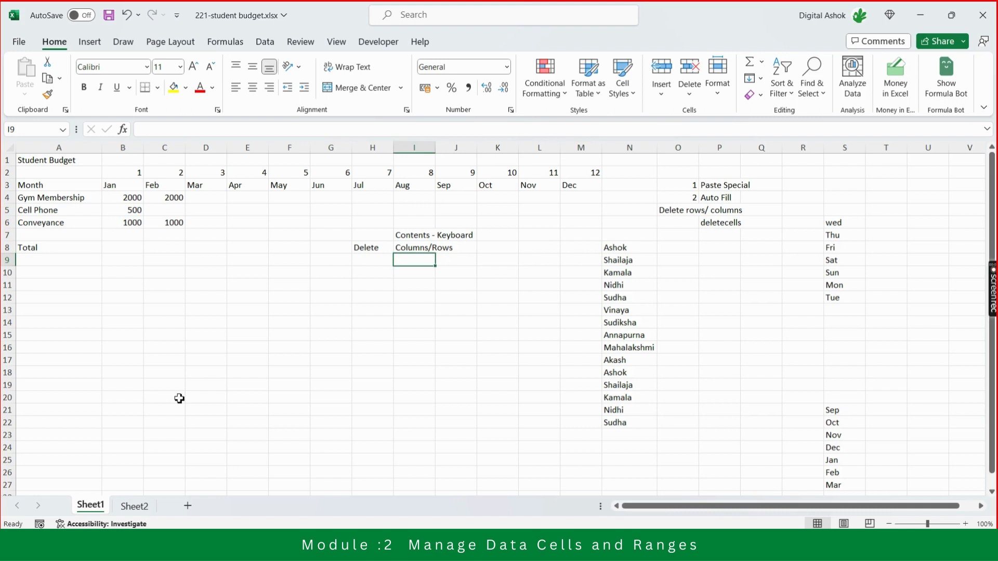
{"action": "type", "text": "Cel"}
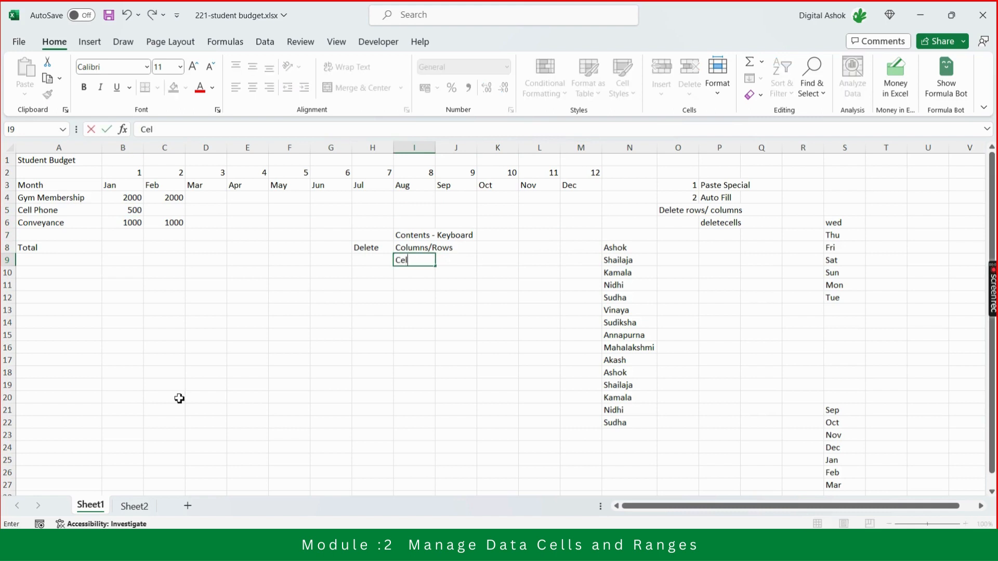
{"action": "type", "text": "ls"}
{"action": "key", "text": "Return"}
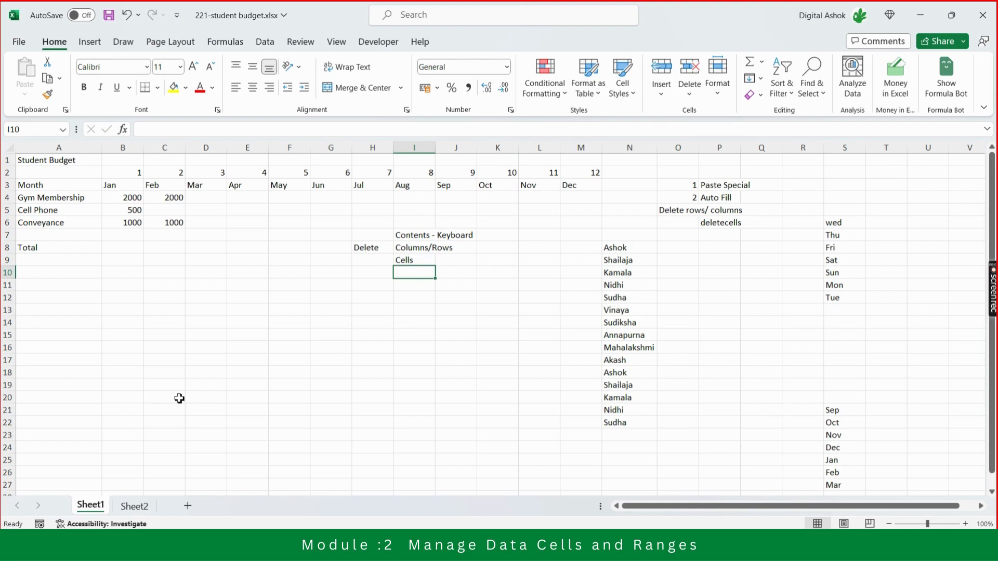
Review the list of delete methods noted in I7 to I9.
{"action": "key", "text": "Up"}
{"action": "key", "text": "Up"}
{"action": "key", "text": "Up"}
{"action": "key", "text": "Down"}
{"action": "key", "text": "Down"}
{"action": "key", "text": "Down"}
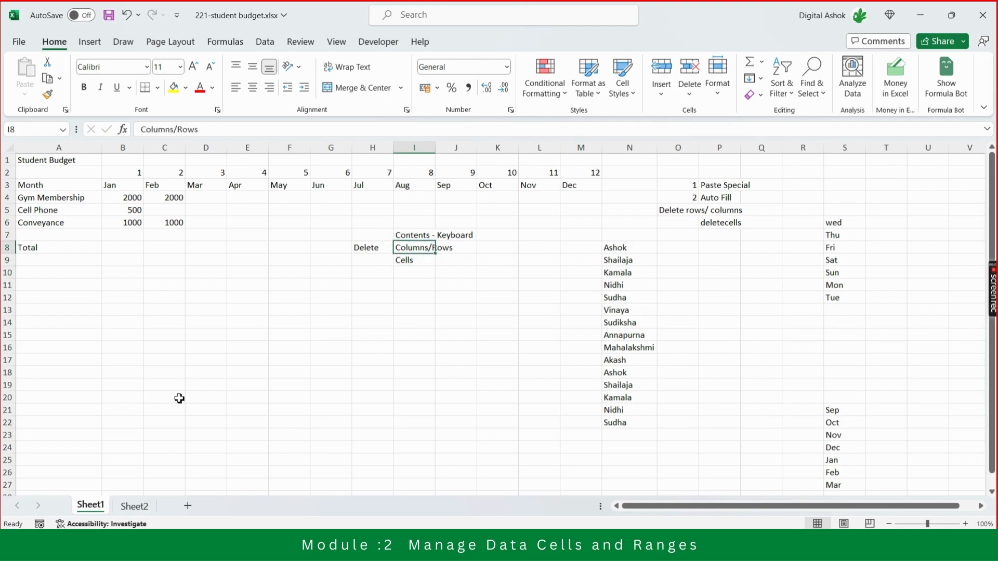
{"action": "key", "text": "Up"}
{"action": "key", "text": "Up"}
{"action": "key", "text": "Up"}
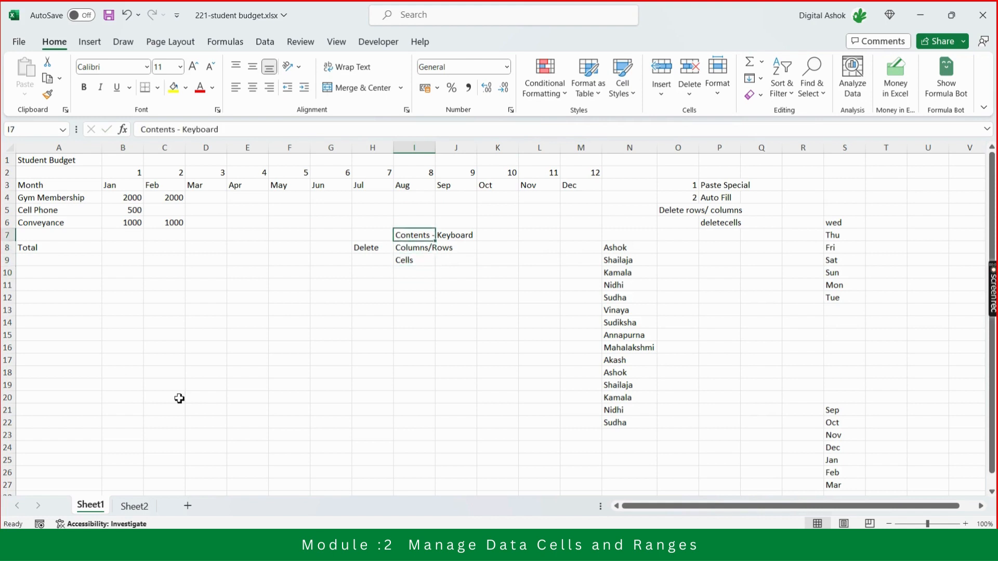
{"action": "key", "text": "Down"}
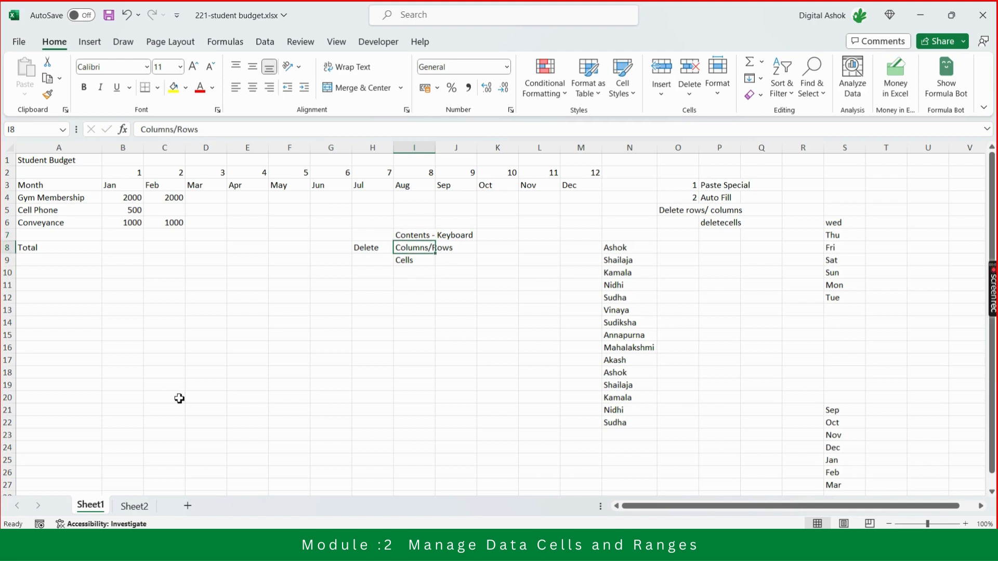
{"action": "key", "text": "Up"}
{"action": "key", "text": "Down"}
{"action": "key", "text": "Down"}
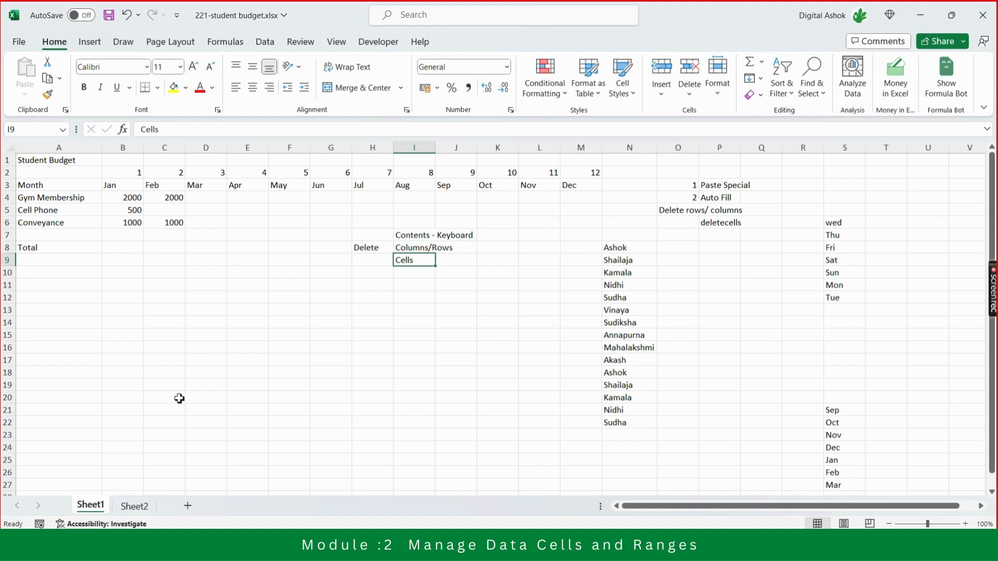
Review the topic list beside the month columns, from Paste Special in P3 to deletecells in P6.
{"action": "key", "text": "Up"}
{"action": "key", "text": "Up"}
{"action": "key", "text": "Up"}
{"action": "key", "text": "Up"}
{"action": "key", "text": "Up"}
{"action": "key", "text": "Up"}
{"action": "key", "text": "Up"}
{"action": "key", "text": "Up"}
{"action": "key", "text": "Right"}
{"action": "key", "text": "Right"}
{"action": "key", "text": "Right"}
{"action": "key", "text": "Right"}
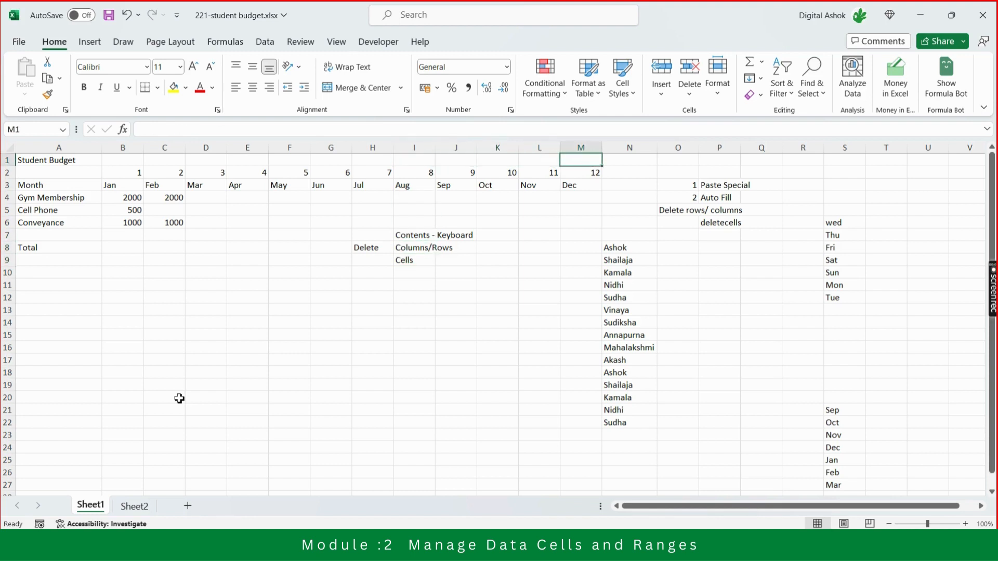
{"action": "key", "text": "Right"}
{"action": "key", "text": "Right"}
{"action": "key", "text": "Right"}
{"action": "key", "text": "Down"}
{"action": "key", "text": "Down"}
{"action": "key", "text": "Down"}
{"action": "key", "text": "Down"}
{"action": "key", "text": "Down"}
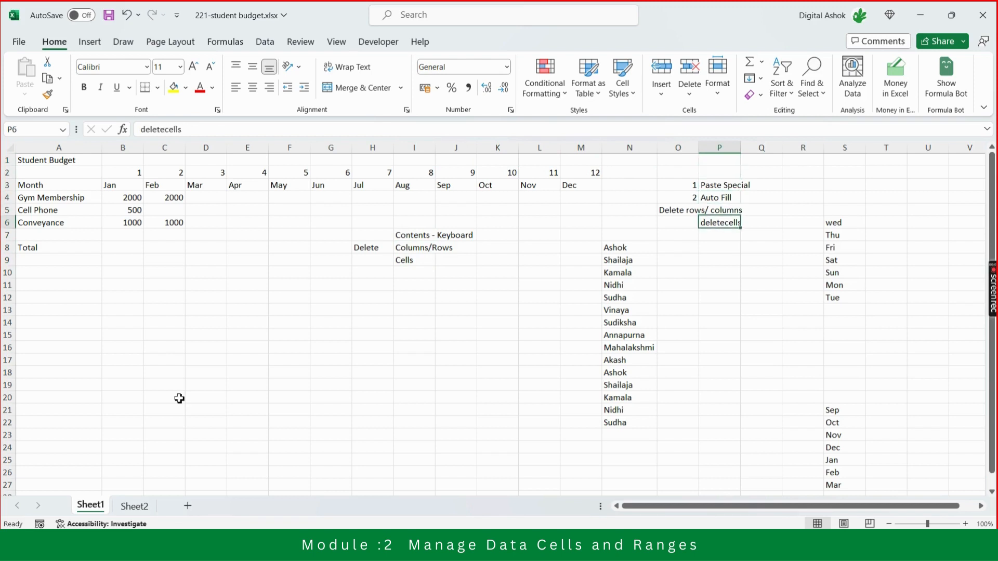
{"action": "key", "text": "Up"}
{"action": "key", "text": "Up"}
{"action": "key", "text": "Up"}
{"action": "key", "text": "Down"}
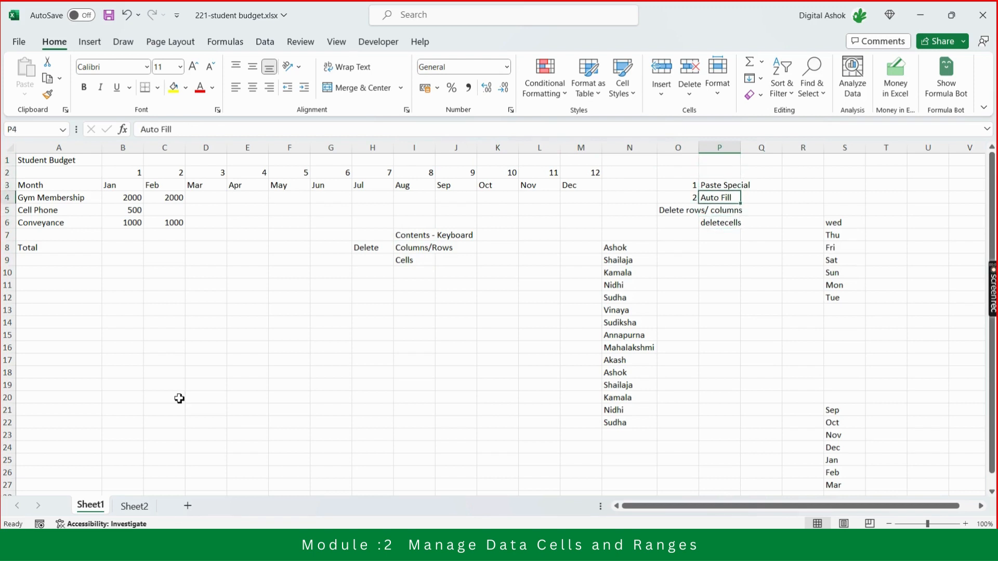
{"action": "key", "text": "Down"}
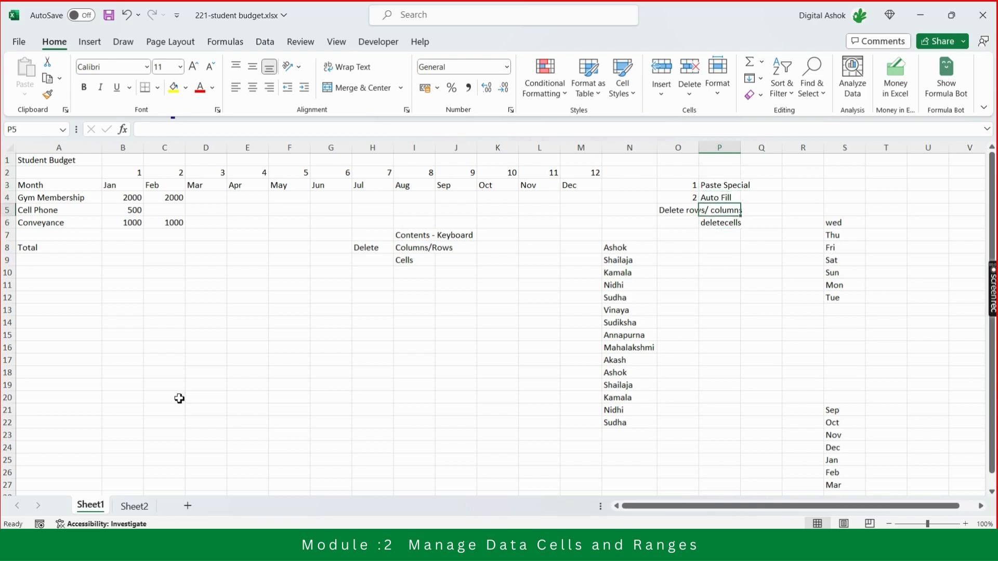
{"action": "key", "text": "Left"}
{"action": "key", "text": "Right"}
{"action": "key", "text": "Up"}
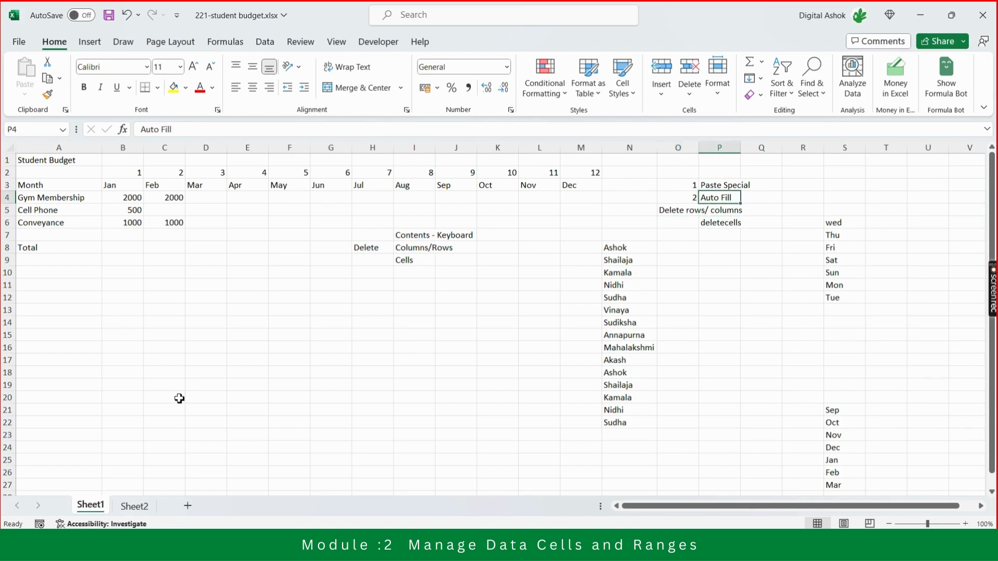
{"action": "key", "text": "Up"}
{"action": "key", "text": "Down"}
{"action": "key", "text": "Down"}
{"action": "key", "text": "Down"}
{"action": "key", "text": "Up"}
{"action": "key", "text": "Up"}
{"action": "key", "text": "Up"}
{"action": "key", "text": "Up"}
{"action": "key", "text": "Down"}
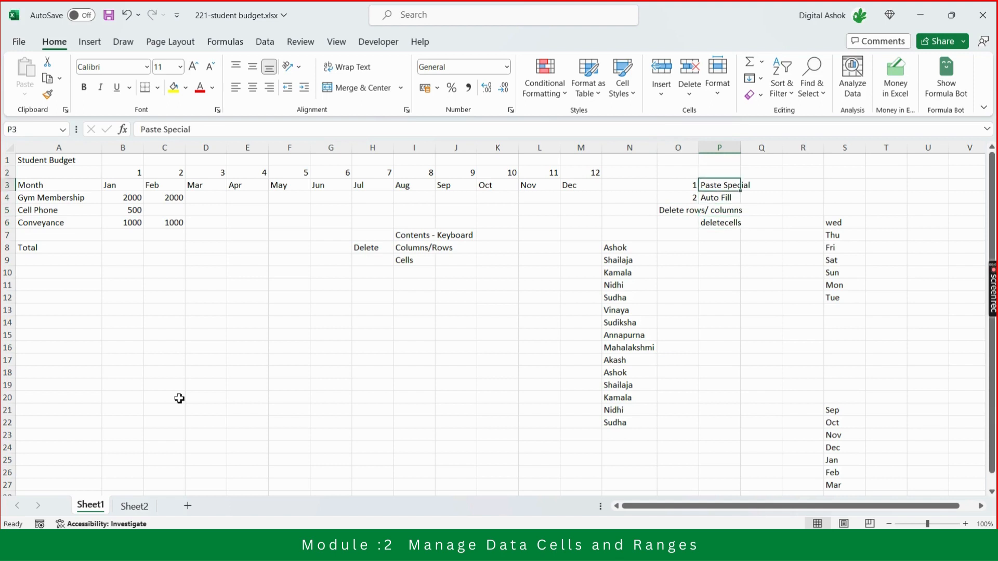
{"action": "key", "text": "shift+Down"}
{"action": "key", "text": "shift+Down"}
{"action": "key", "text": "shift+Down"}
{"action": "key", "text": "shift+Down"}
{"action": "key", "text": "shift+Down"}
{"action": "key", "text": "shift+Down"}
{"action": "key", "text": "shift+Down"}
{"action": "key", "text": "shift+Down"}
{"action": "key", "text": "shift+Down"}
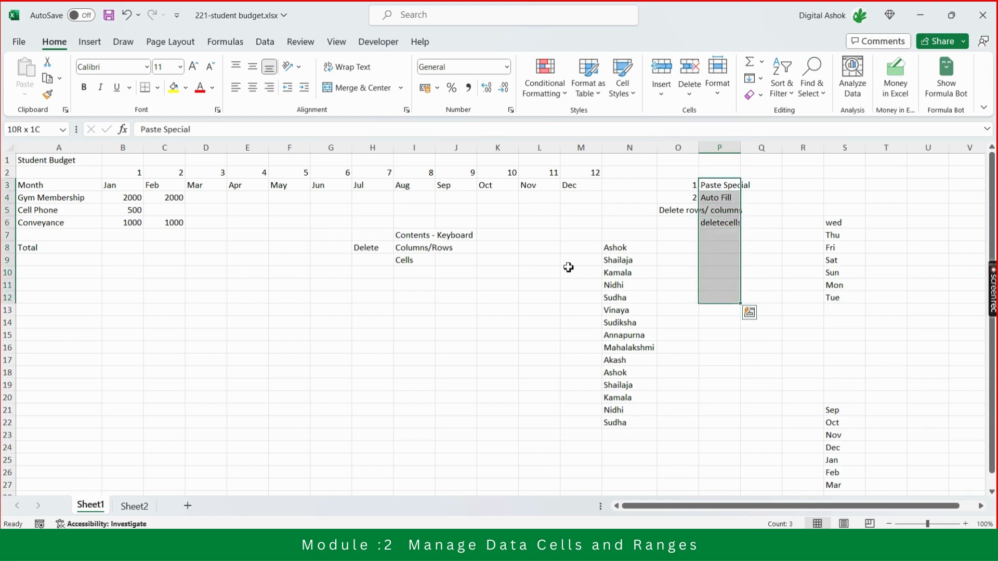
Delete the entire columns N through S containing the names, topic notes and series examples.
{"action": "left_click", "coordinate": [634, 148]}
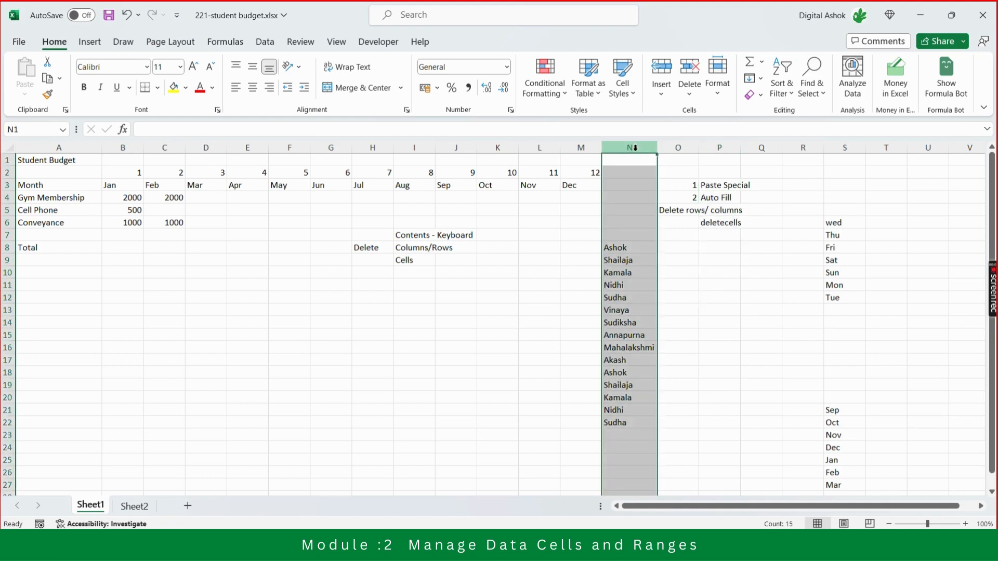
{"action": "left_click_drag", "start_coordinate": [634, 148], "coordinate": [824, 148]}
{"action": "left_click_drag", "start_coordinate": [635, 147], "coordinate": [634, 147]}
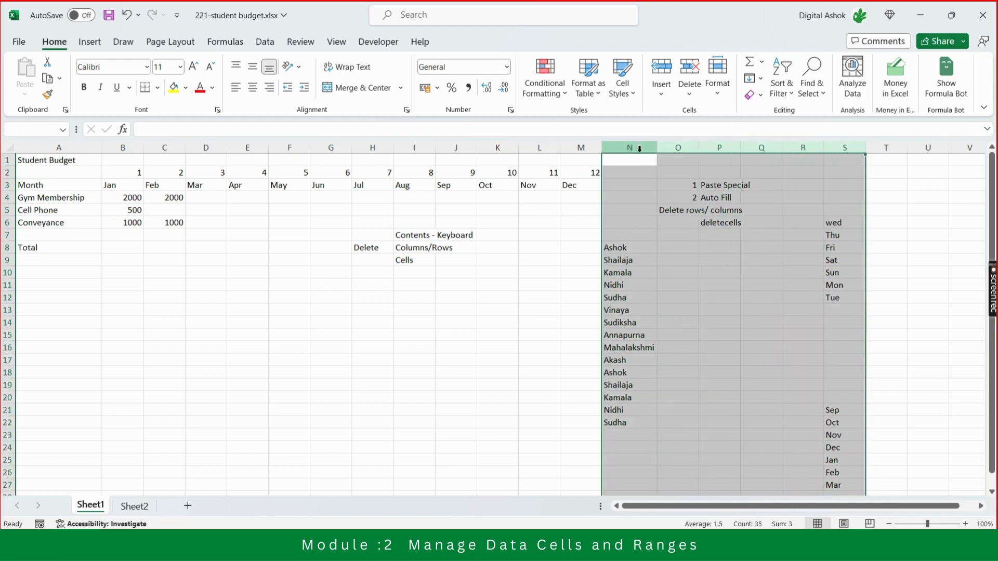
{"action": "right_click", "coordinate": [683, 146]}
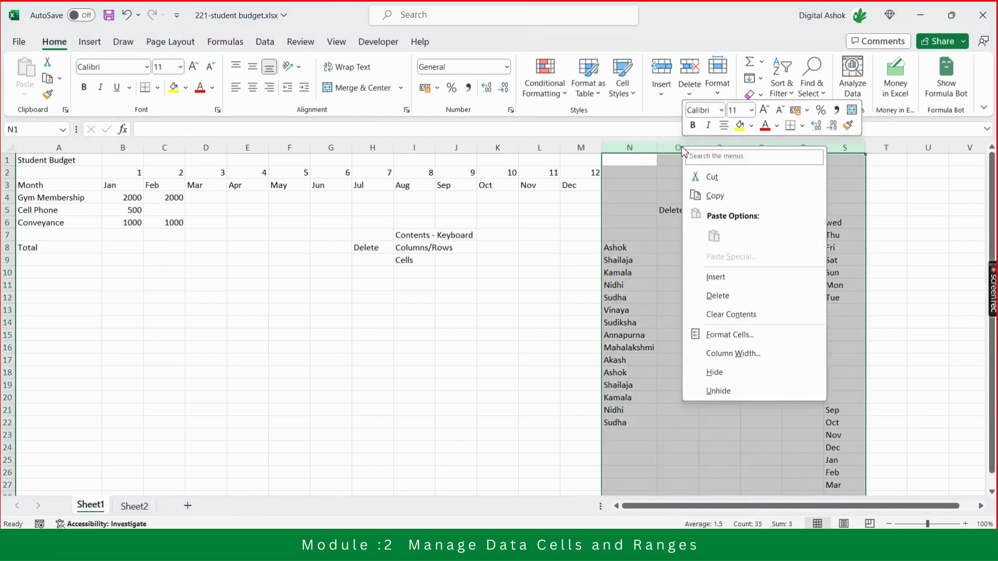
{"action": "left_click", "coordinate": [718, 296]}
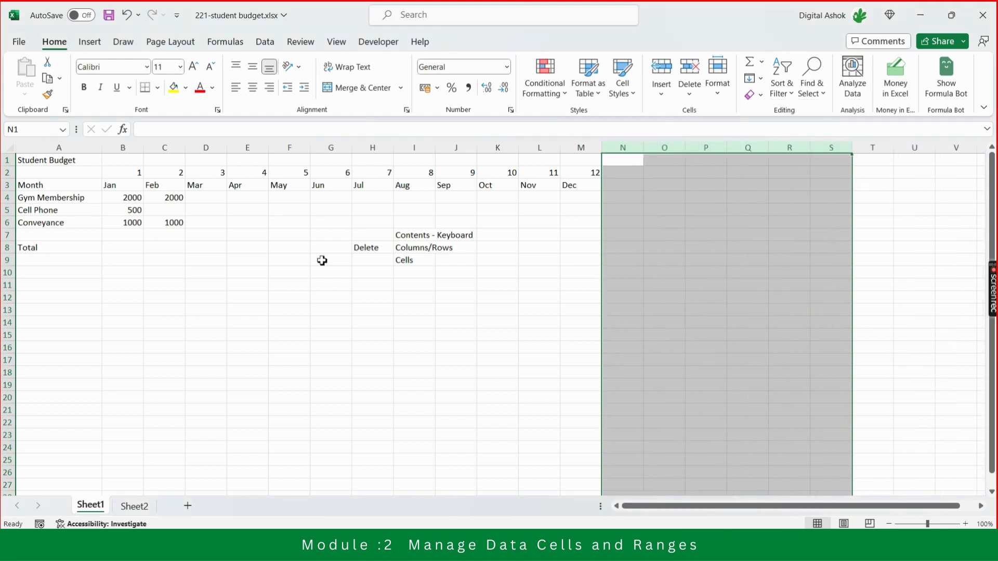
Clear the contents of the delete notes in range H7:J9.
{"action": "left_click", "coordinate": [355, 234]}
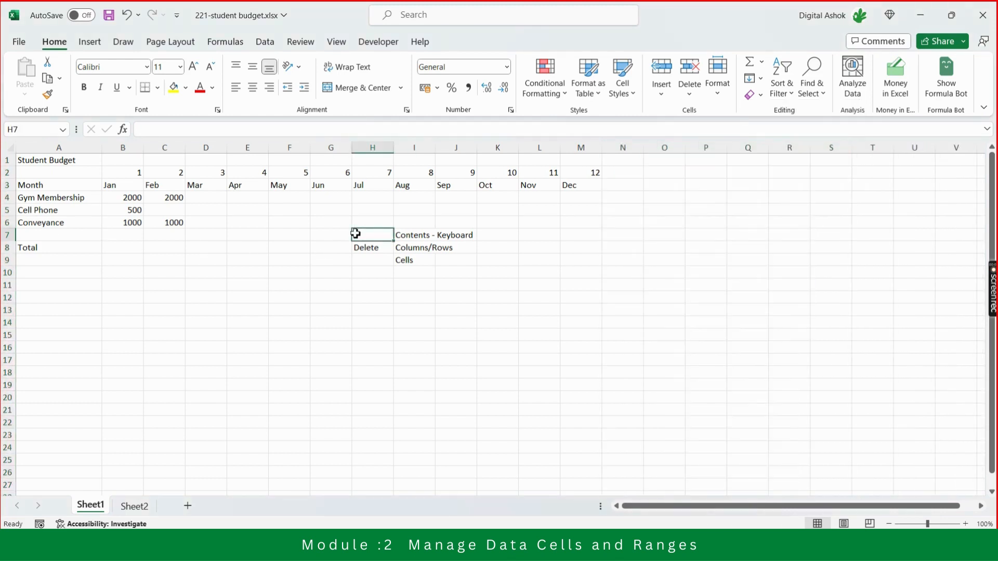
{"action": "key", "text": "shift+Right"}
{"action": "key", "text": "shift+Down"}
{"action": "key", "text": "shift+Right"}
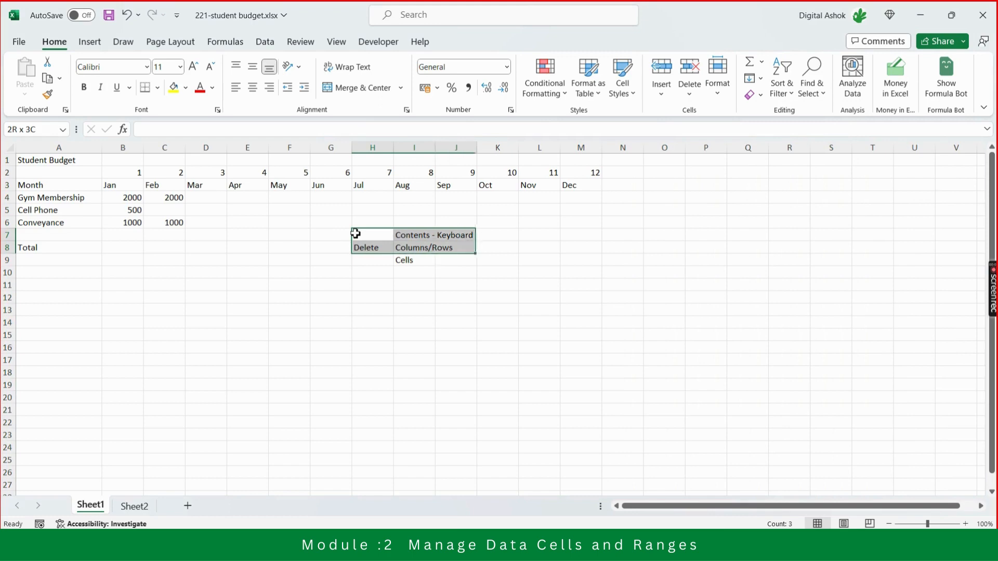
{"action": "key", "text": "shift+Down"}
{"action": "key", "text": "Delete"}
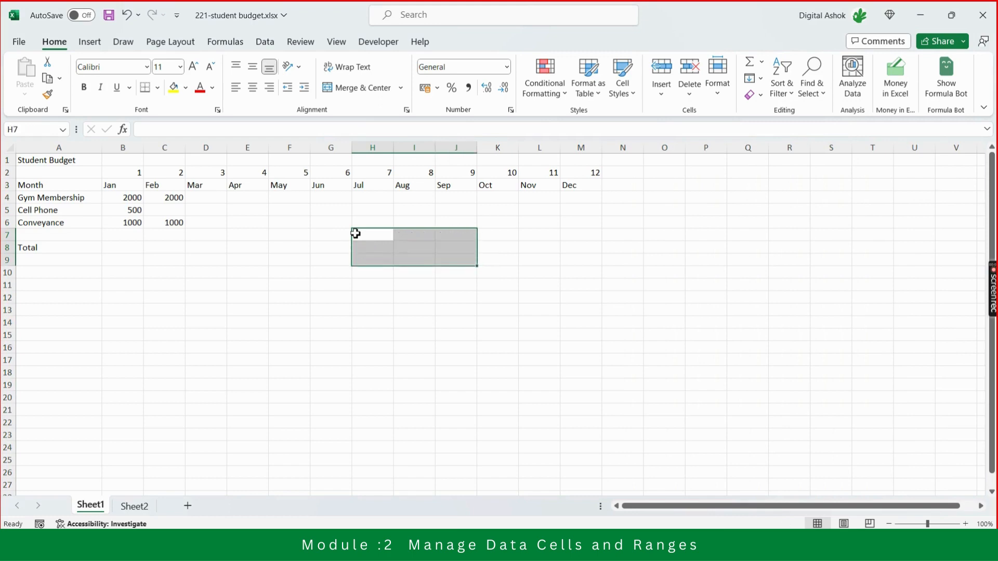
Set the February Cell Phone amount in cell C5 to 500.
{"action": "left_click", "coordinate": [355, 233]}
{"action": "key", "text": "Left"}
{"action": "key", "text": "Left"}
{"action": "key", "text": "Left"}
{"action": "key", "text": "Left"}
{"action": "key", "text": "Left"}
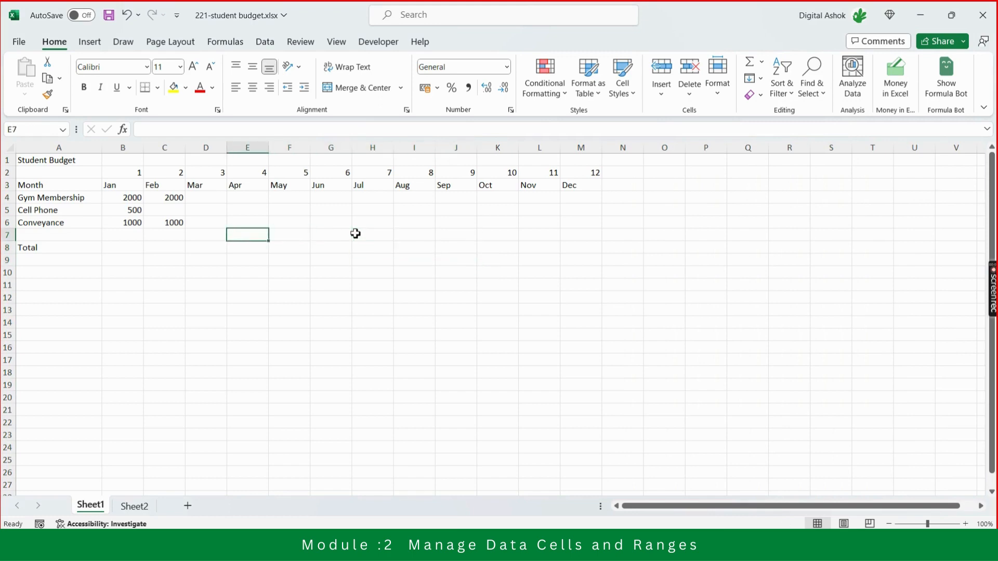
{"action": "key", "text": "Left"}
{"action": "key", "text": "Up"}
{"action": "key", "text": "Up"}
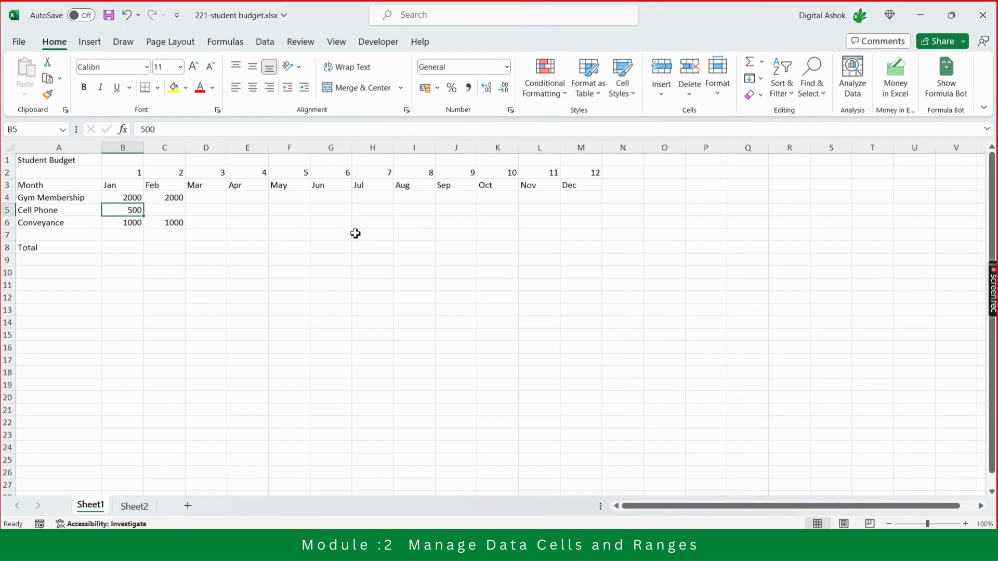
{"action": "key", "text": "Right"}
{"action": "type", "text": "500"}
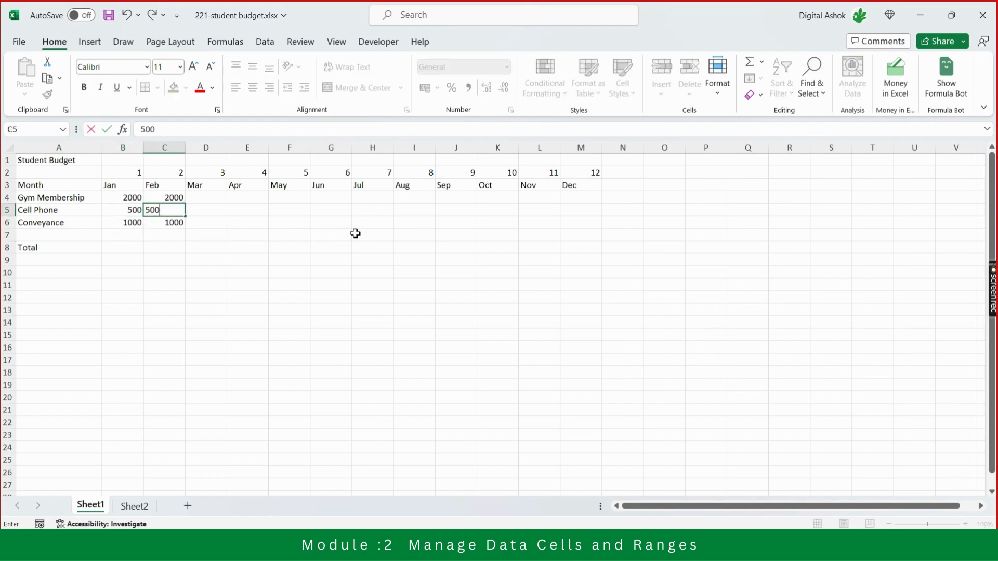
{"action": "key", "text": "Return"}
Look along the Gym Membership row from January to the August column.
{"action": "key", "text": "Up"}
{"action": "key", "text": "Up"}
{"action": "key", "text": "Left"}
{"action": "key", "text": "Left"}
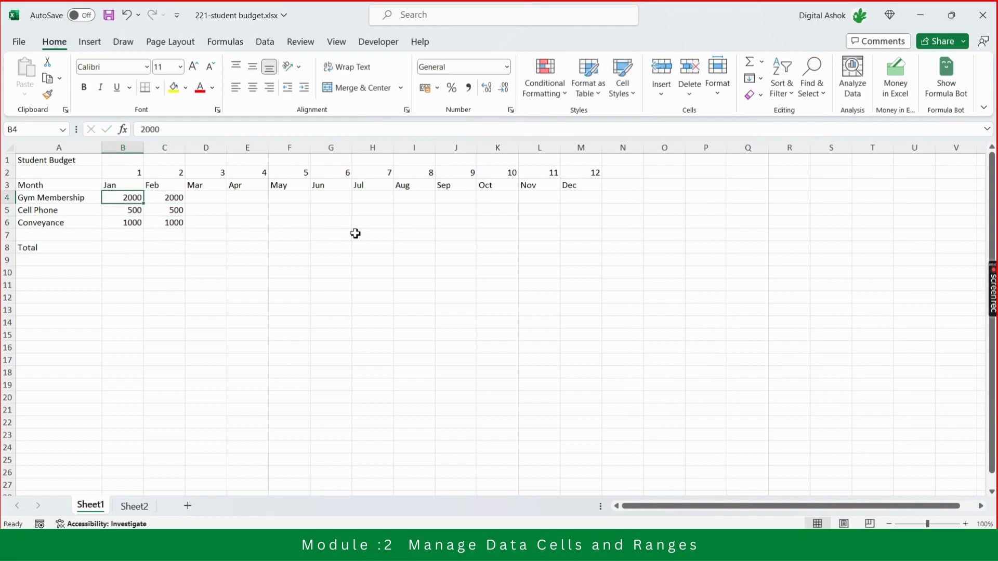
{"action": "key", "text": "Right"}
{"action": "key", "text": "Right"}
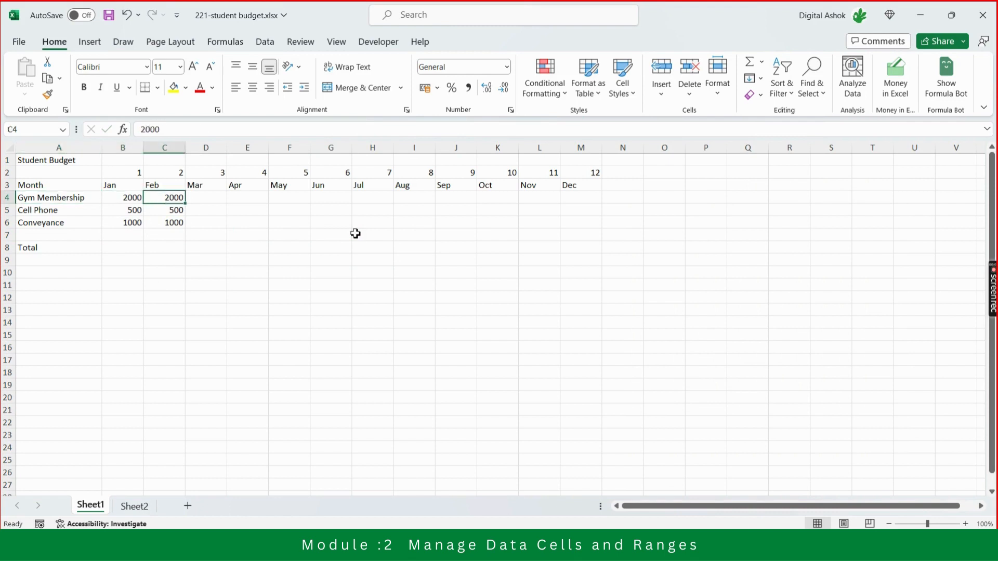
{"action": "key", "text": "Left"}
{"action": "key", "text": "Right"}
{"action": "key", "text": "Right"}
{"action": "key", "text": "Right"}
{"action": "key", "text": "Right"}
{"action": "key", "text": "Right"}
{"action": "key", "text": "Right"}
{"action": "key", "text": "Right"}
{"action": "key", "text": "Right"}
{"action": "key", "text": "Right"}
{"action": "key", "text": "Right"}
{"action": "key", "text": "Right"}
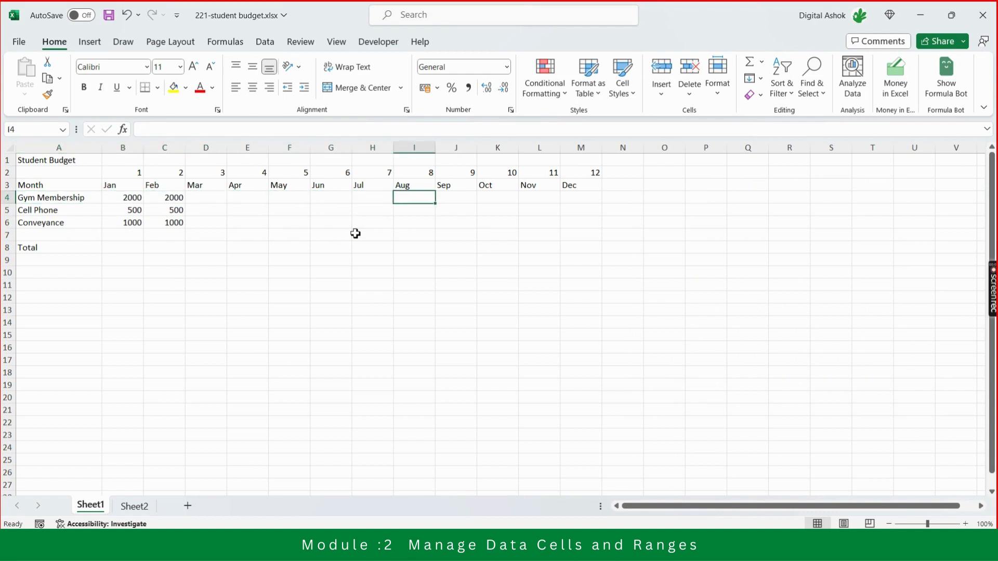
Fill the Gym Membership amounts in B4:C4 across the row through December in cell M4.
{"action": "key", "text": "Left"}
{"action": "key", "text": "Left"}
{"action": "key", "text": "Left"}
{"action": "key", "text": "Left"}
{"action": "key", "text": "Left"}
{"action": "key", "text": "Left"}
{"action": "key", "text": "Left"}
{"action": "key", "text": "Left"}
{"action": "key", "text": "Left"}
{"action": "key", "text": "Left"}
{"action": "key", "text": "Left"}
{"action": "key", "text": "Left"}
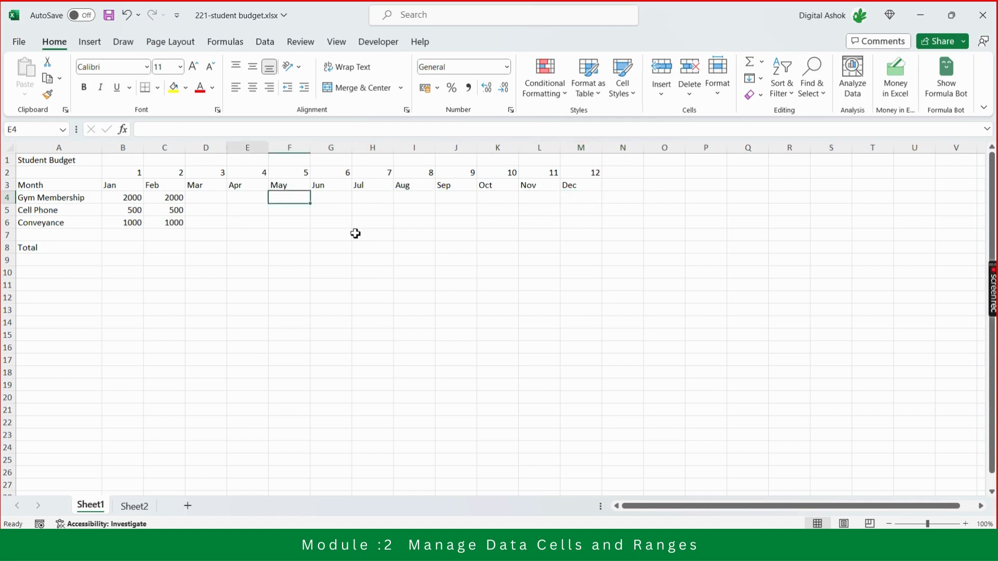
{"action": "key", "text": "Right"}
{"action": "key", "text": "Right"}
{"action": "key", "text": "Left"}
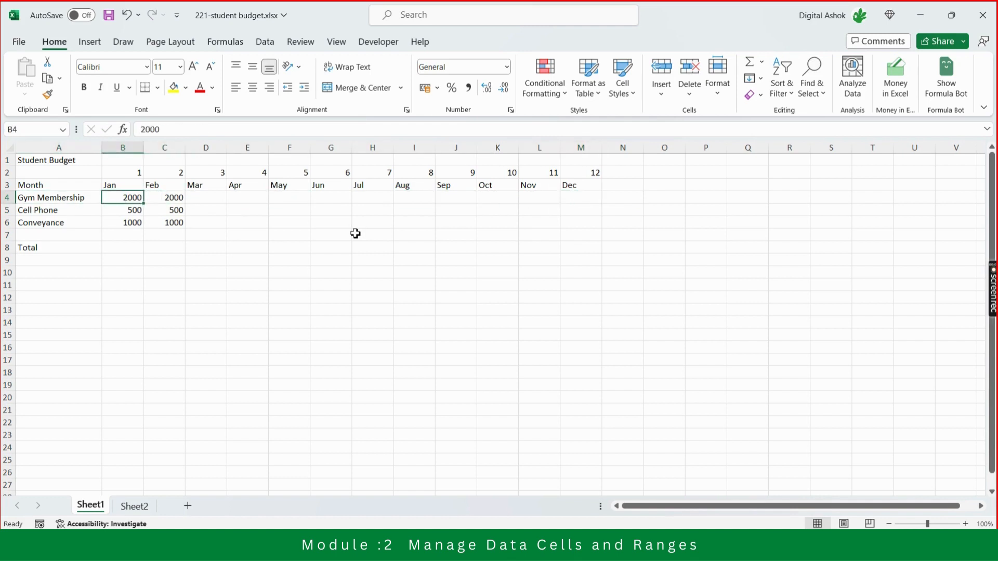
{"action": "key", "text": "shift+Right"}
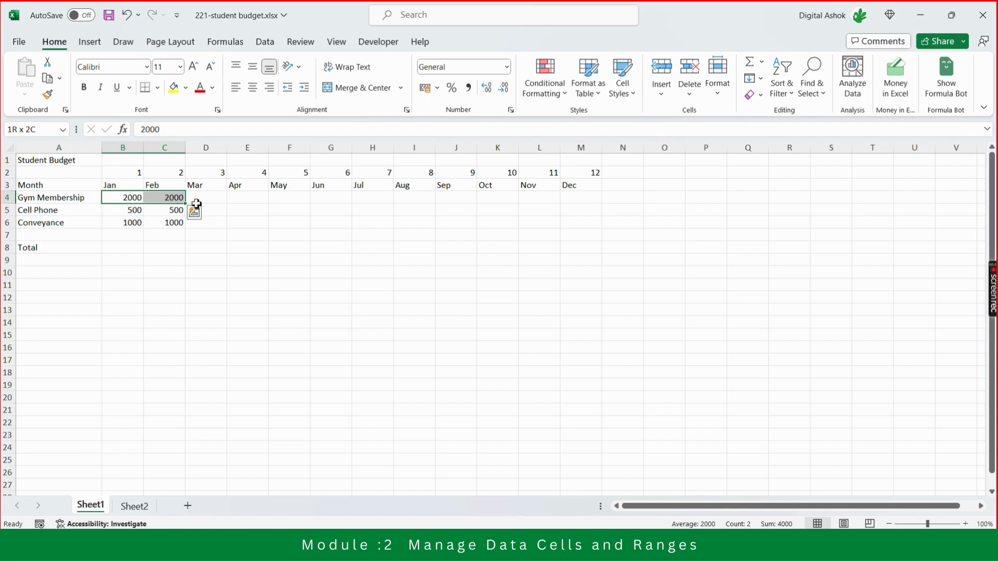
{"action": "left_click_drag", "start_coordinate": [187, 207], "coordinate": [590, 204]}
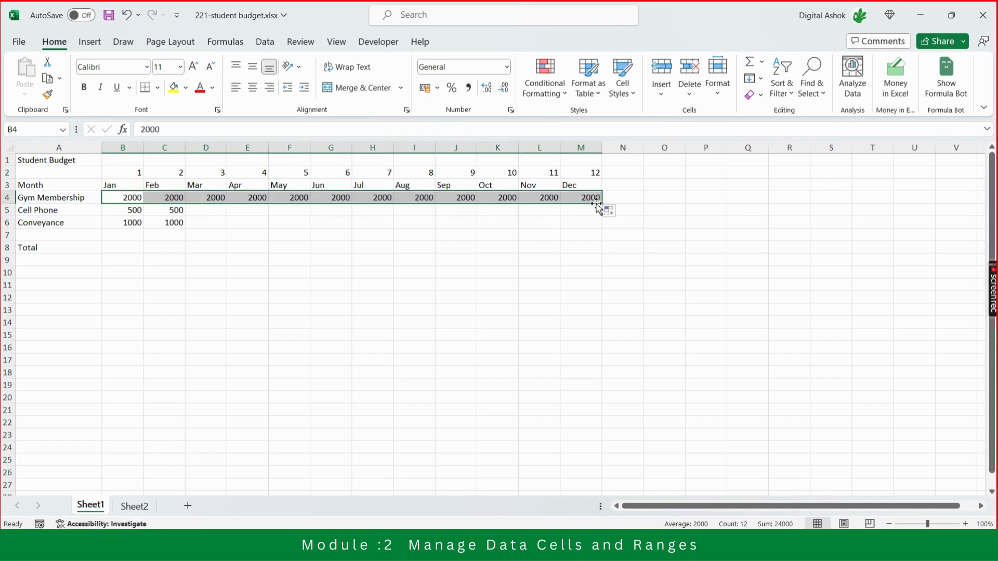
{"action": "left_click", "coordinate": [728, 235]}
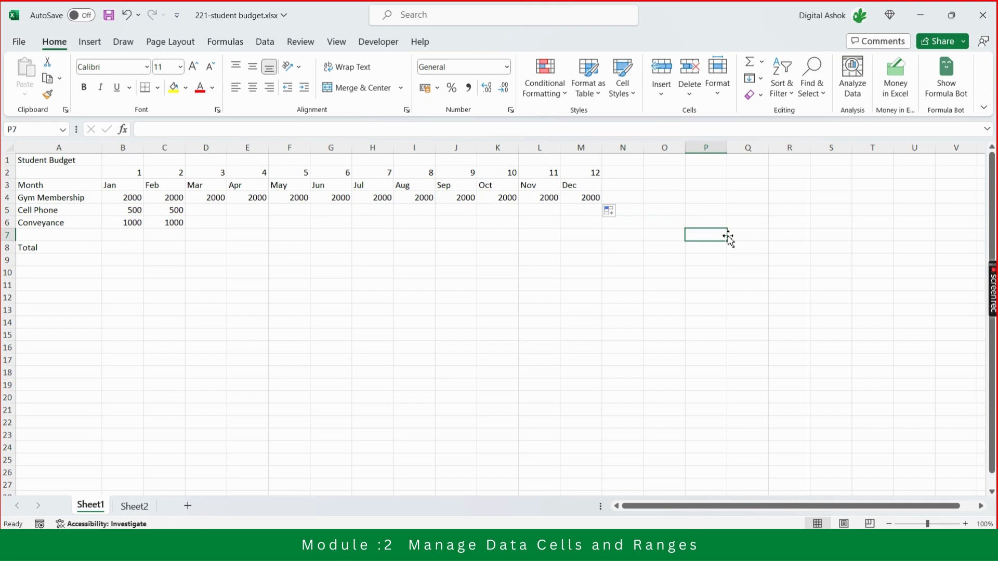
{"action": "key", "text": "Left"}
{"action": "key", "text": "Left"}
{"action": "key", "text": "Left"}
{"action": "key", "text": "Left"}
{"action": "key", "text": "Left"}
{"action": "key", "text": "Left"}
{"action": "key", "text": "Left"}
{"action": "key", "text": "Left"}
{"action": "key", "text": "Left"}
{"action": "key", "text": "Left"}
{"action": "key", "text": "Left"}
{"action": "key", "text": "Left"}
{"action": "key", "text": "Left"}
{"action": "key", "text": "Left"}
{"action": "key", "text": "Left"}
{"action": "key", "text": "Right"}
{"action": "key", "text": "Right"}
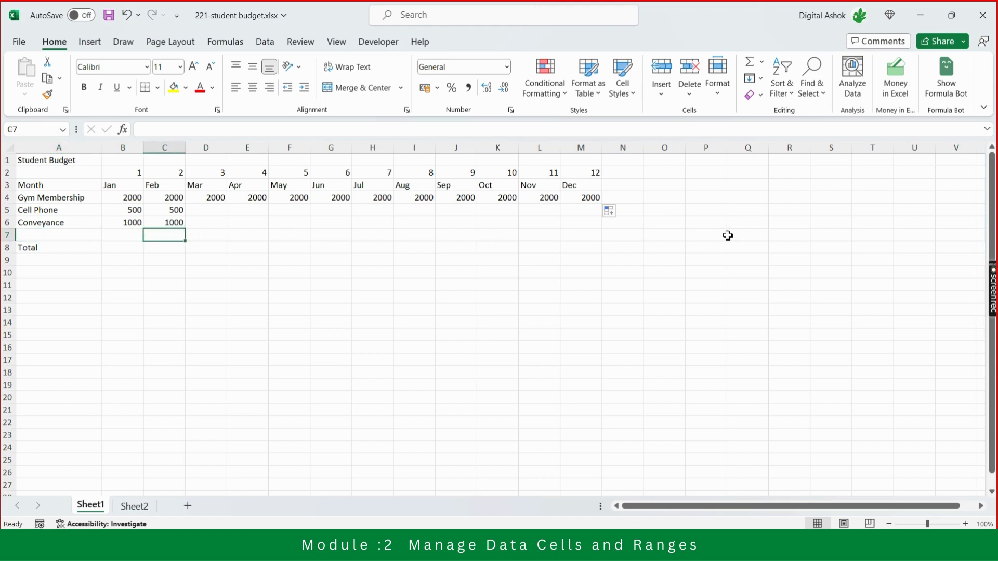
{"action": "key", "text": "Up"}
{"action": "key", "text": "Up"}
{"action": "key", "text": "Left"}
{"action": "key", "text": "Right"}
{"action": "key", "text": "Right"}
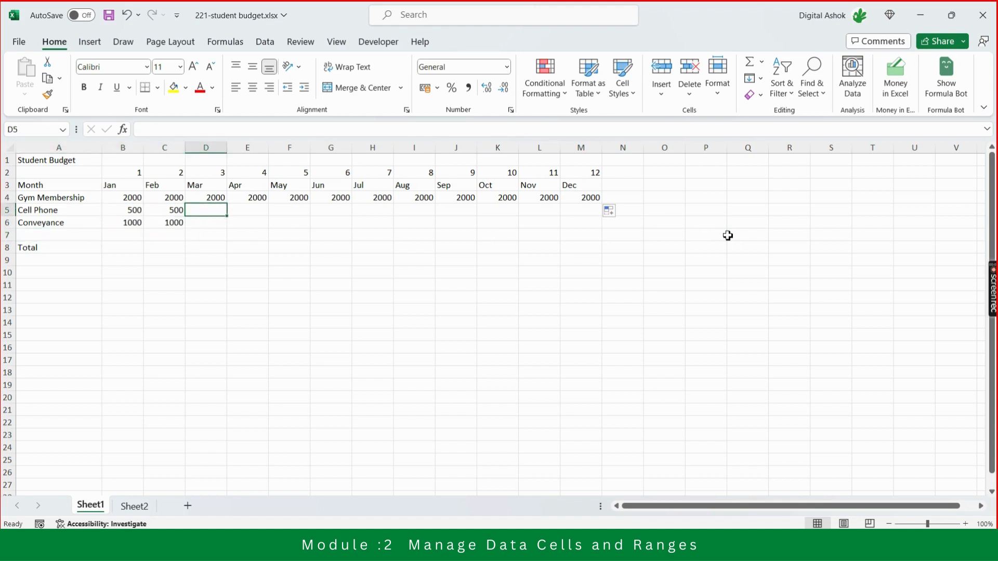
{"action": "key", "text": "Left"}
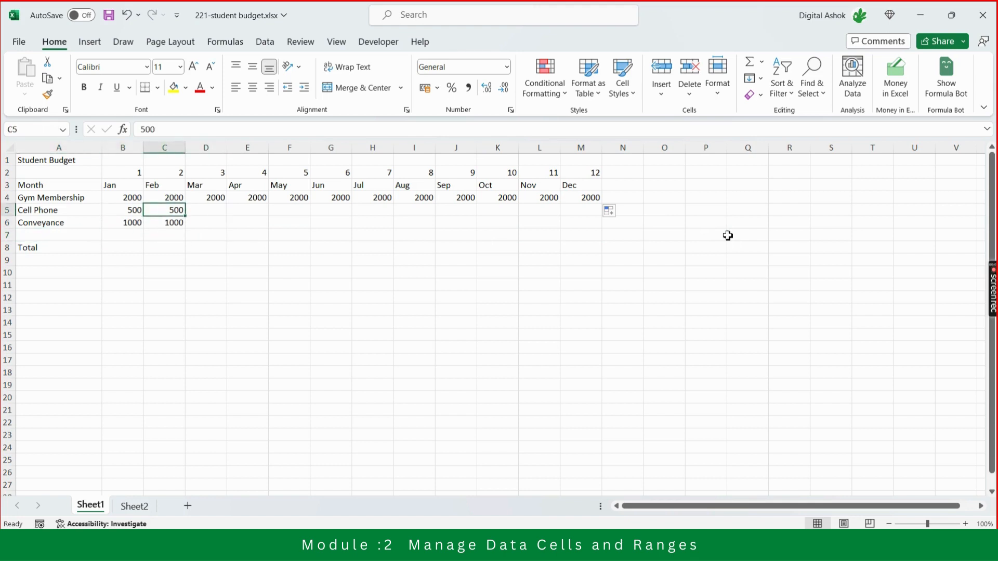
{"action": "key", "text": "Left"}
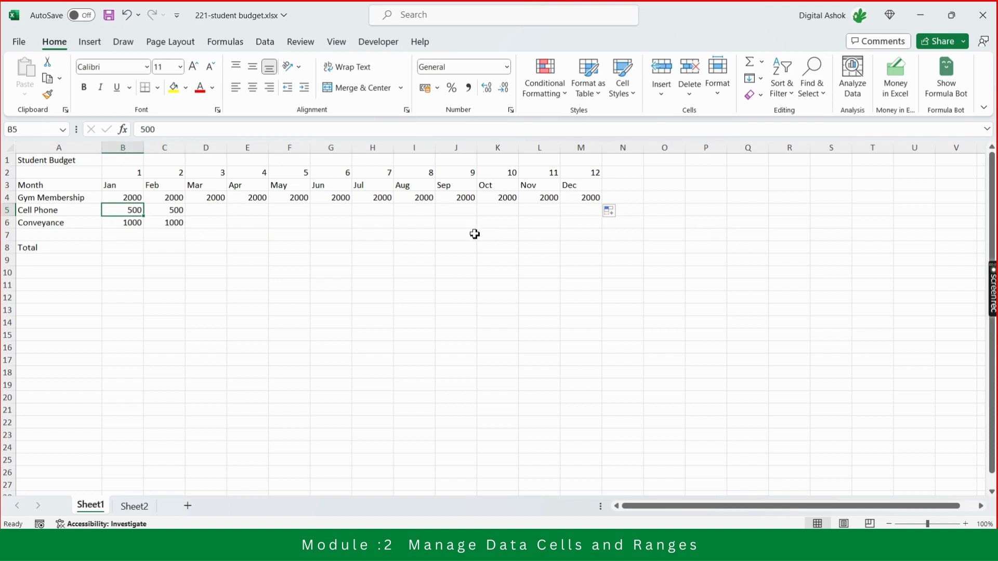
Insert a blank row above the Cell Phone row.
{"action": "left_click", "coordinate": [8, 210]}
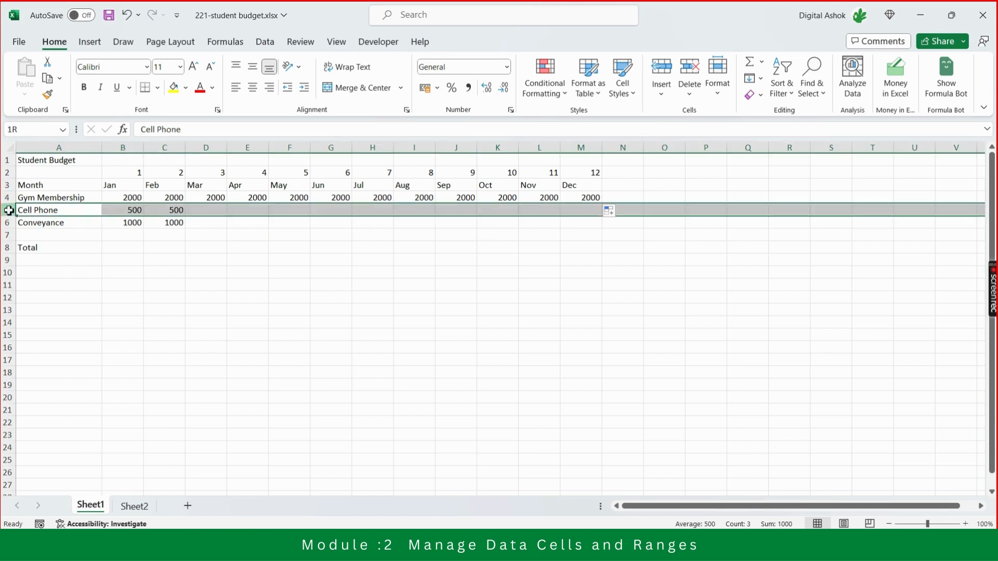
{"action": "right_click", "coordinate": [10, 212]}
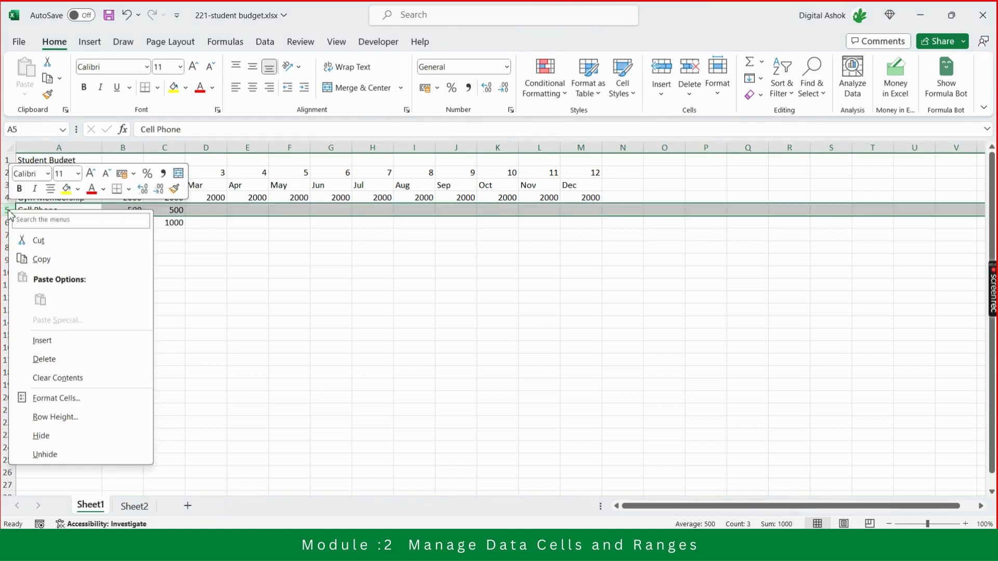
{"action": "left_click", "coordinate": [60, 344]}
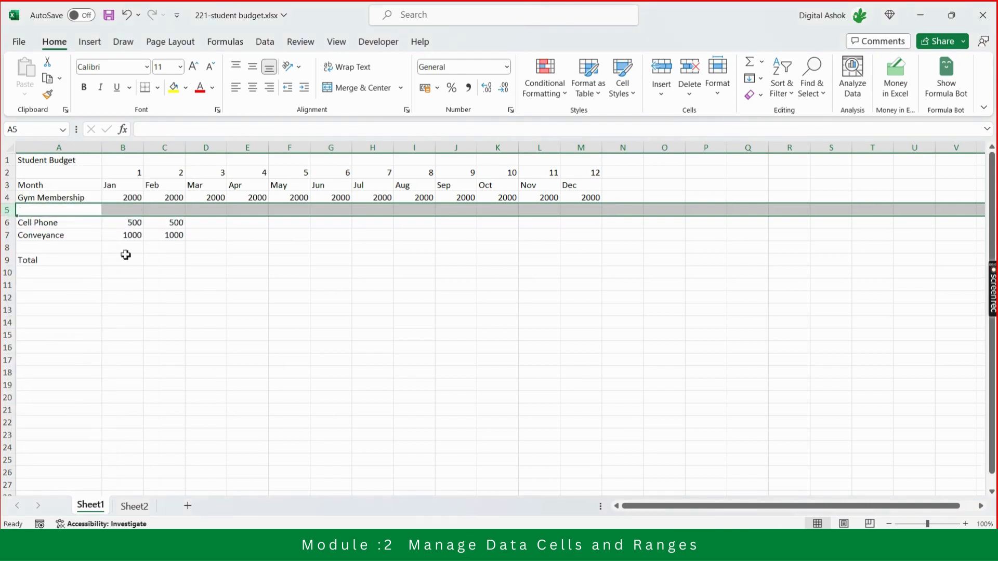
{"action": "left_click", "coordinate": [130, 209]}
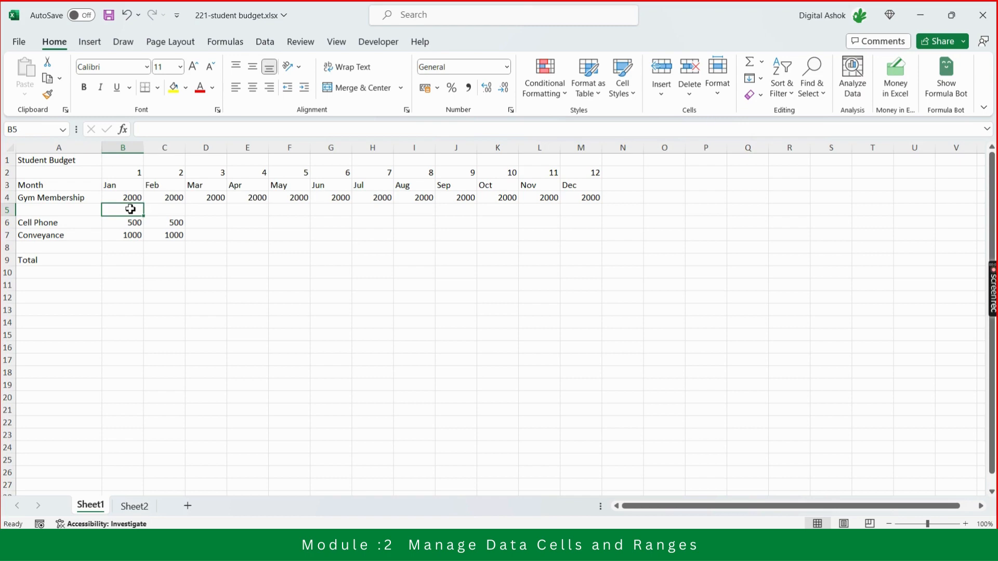
{"action": "left_click_drag", "start_coordinate": [130, 208], "coordinate": [583, 295]}
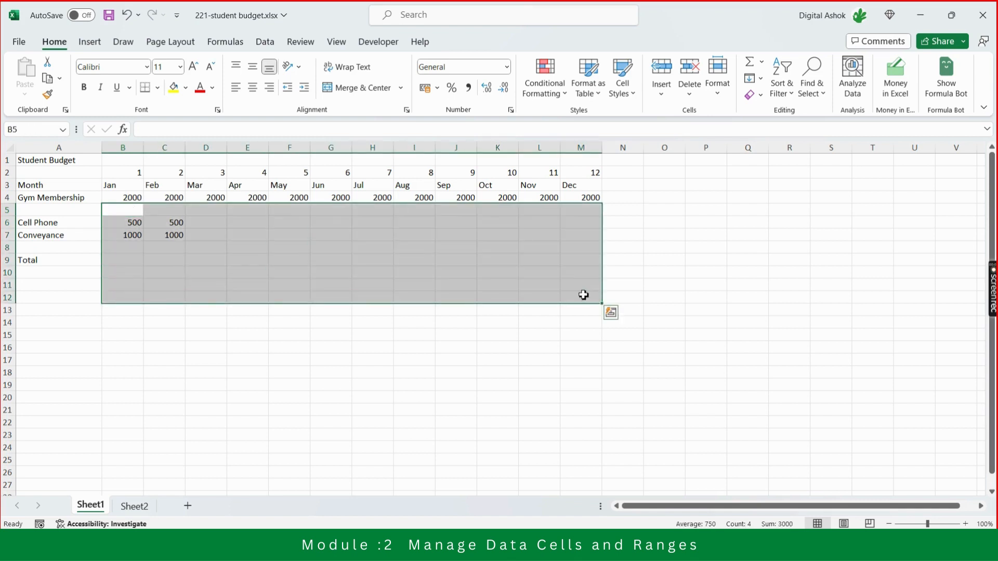
{"action": "key", "text": "Down"}
{"action": "key", "text": "Up"}
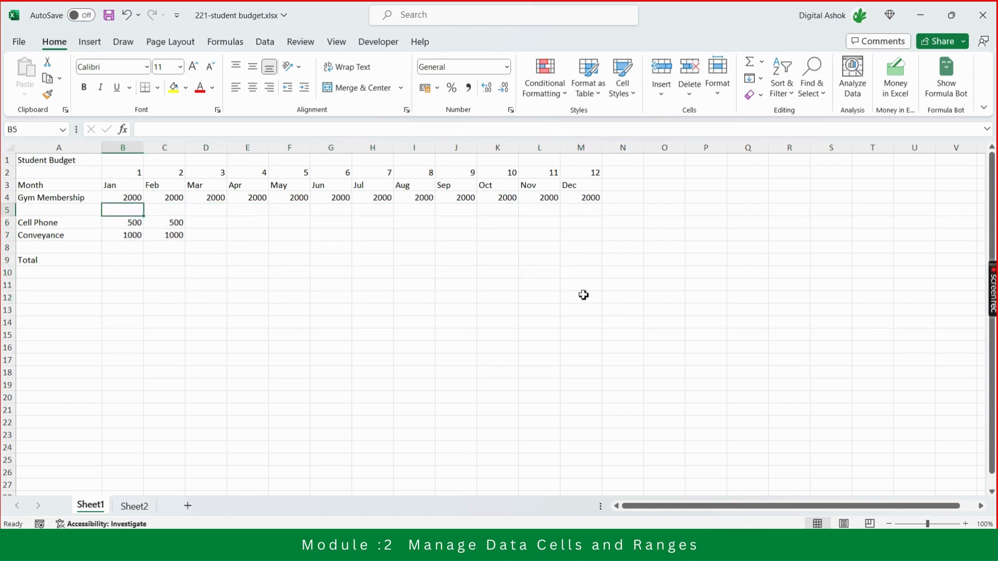
Label the blank row below Gym Membership as New Gym Fee in cell A5.
{"action": "key", "text": "Left"}
{"action": "type", "text": "Ne"}
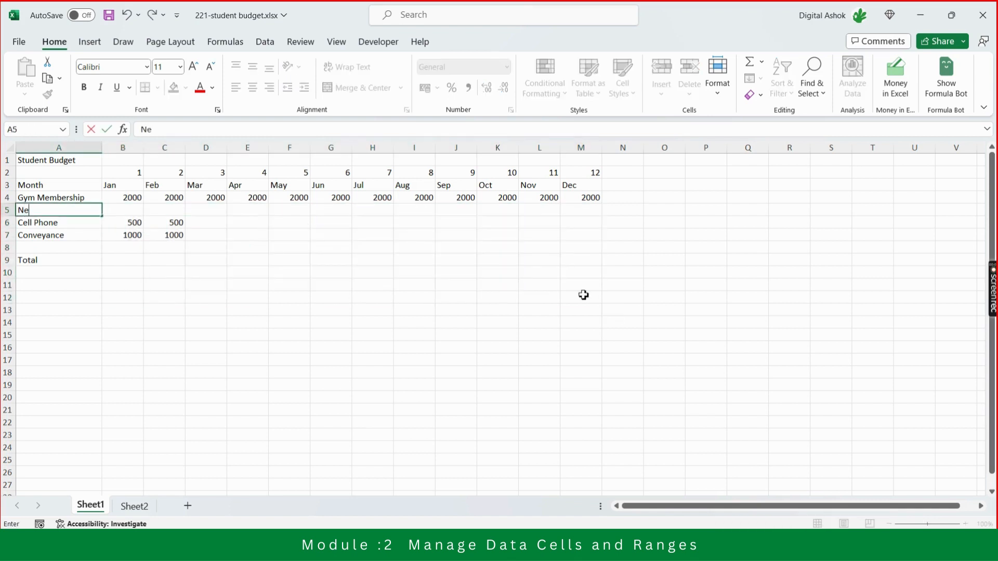
{"action": "type", "text": "w Gym Fee"}
{"action": "key", "text": "Return"}
{"action": "key", "text": "Up"}
Calculate the January New Gym Fee in cell B5 with the formula =B4*2.
{"action": "key", "text": "Right"}
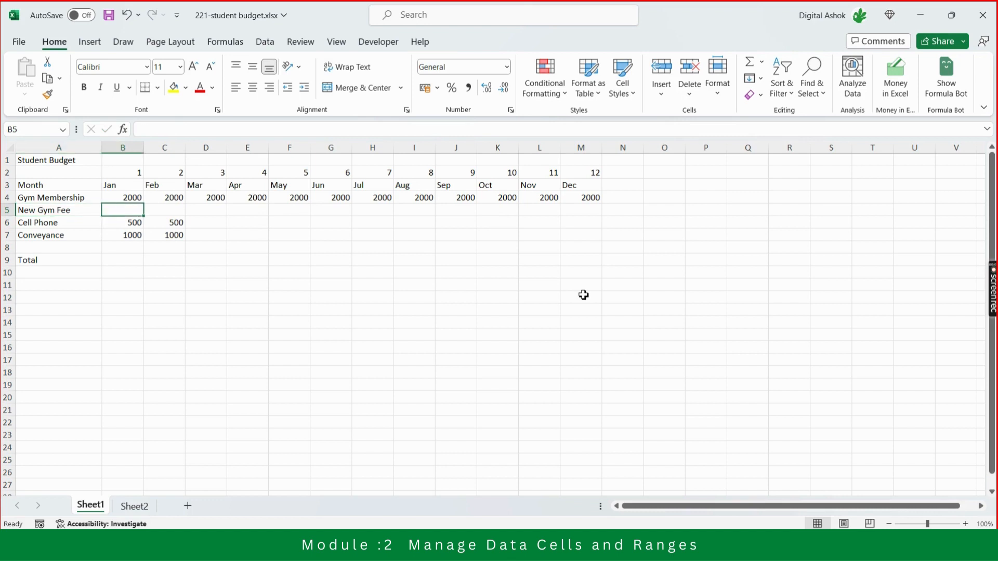
{"action": "type", "text": "="}
{"action": "key", "text": "Up"}
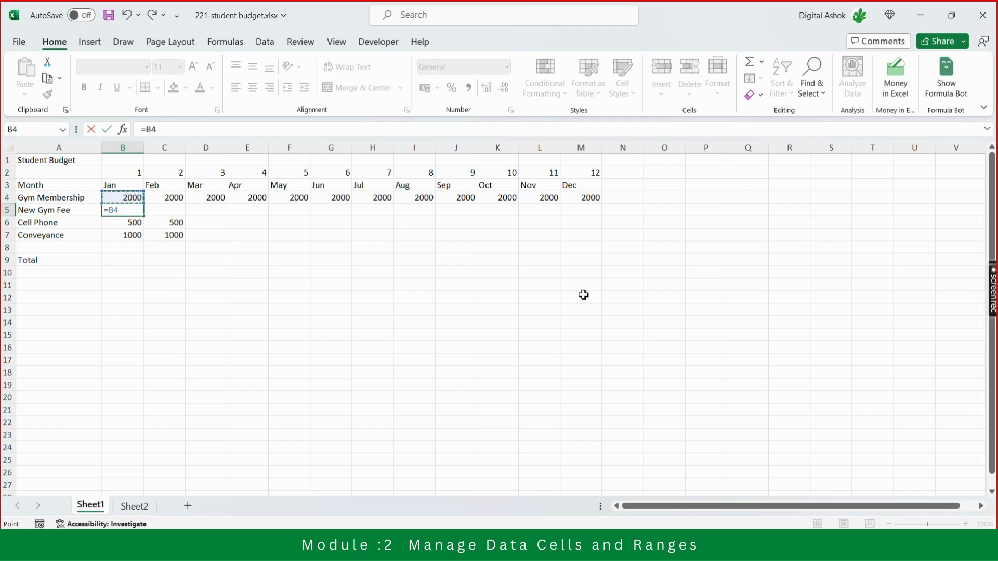
{"action": "type", "text": "*2"}
{"action": "key", "text": "Return"}
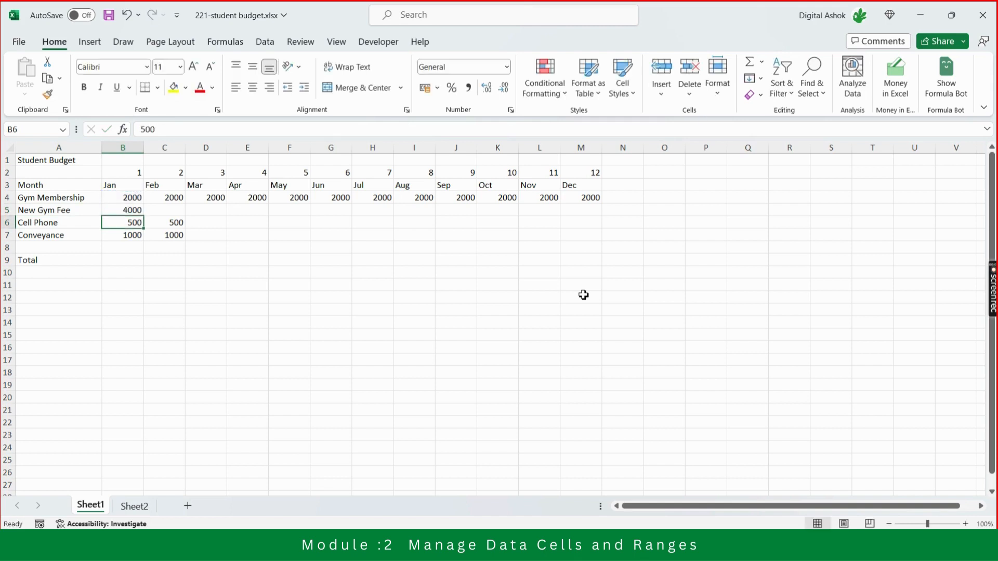
{"action": "key", "text": "Up"}
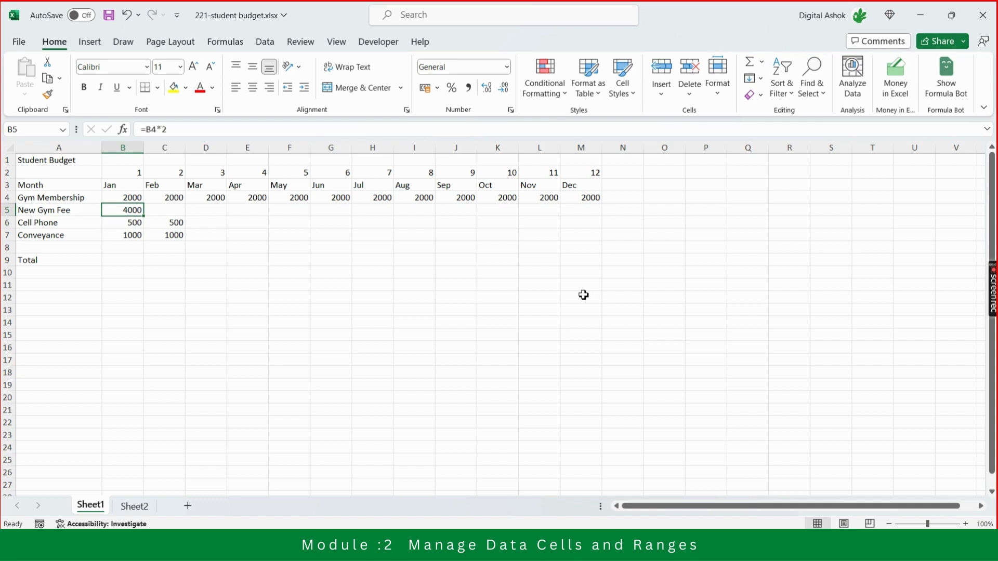
Calculate the February New Gym Fee in cell C5 with the formula =C4*2.
{"action": "key", "text": "Right"}
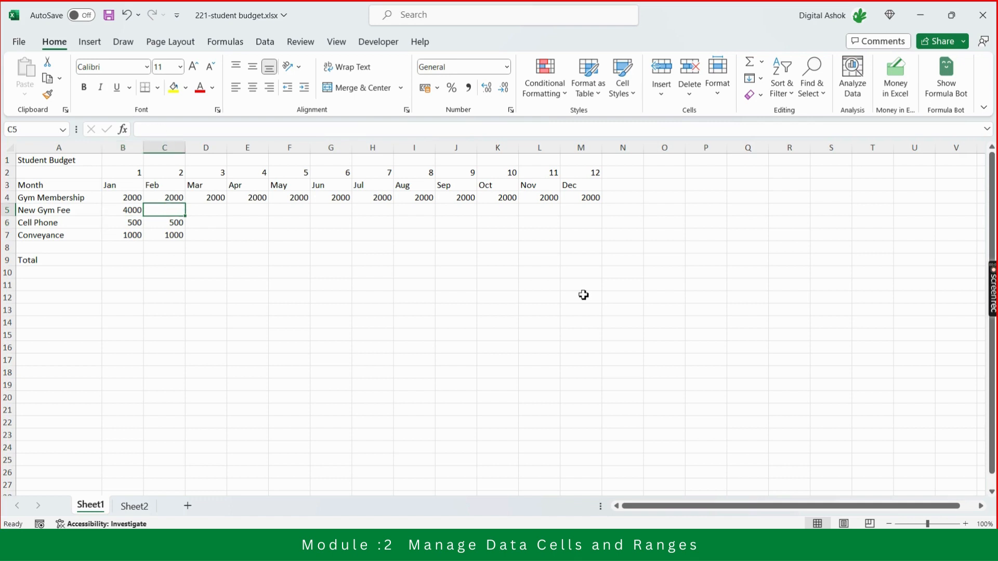
{"action": "type", "text": "="}
{"action": "key", "text": "Up"}
{"action": "type", "text": "*"}
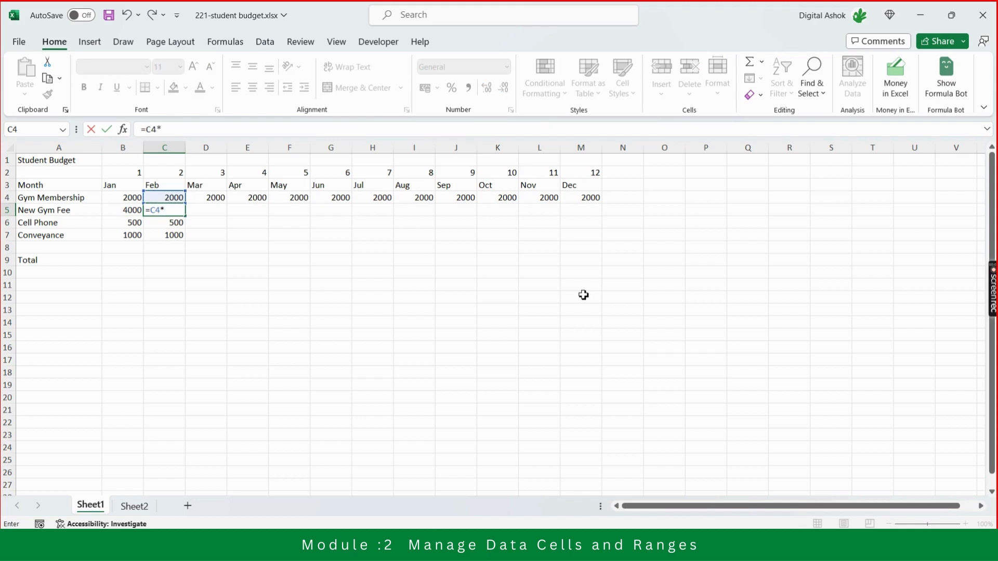
{"action": "type", "text": "2"}
{"action": "key", "text": "Return"}
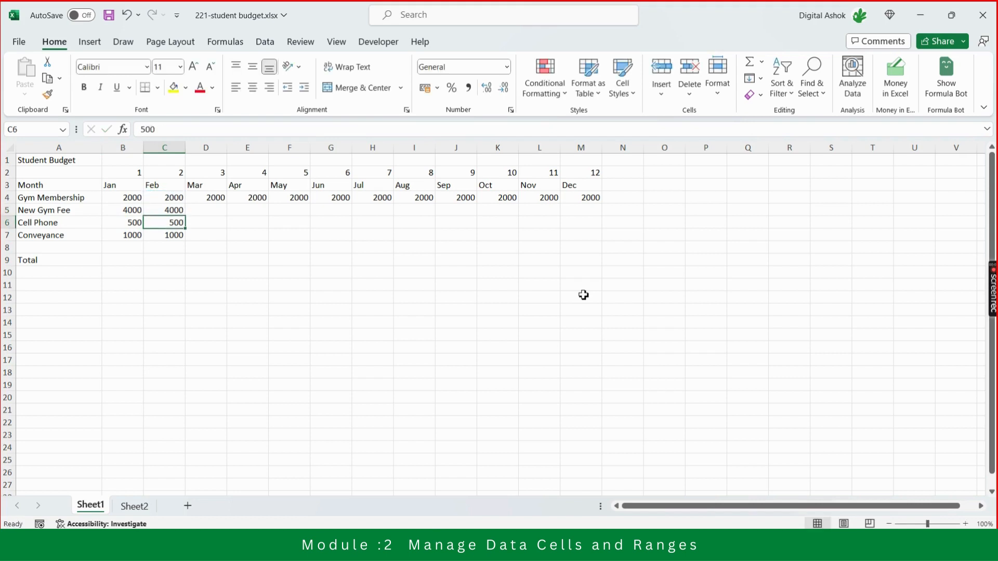
Delete the entire New Gym Fee row.
{"action": "left_click", "coordinate": [7, 210]}
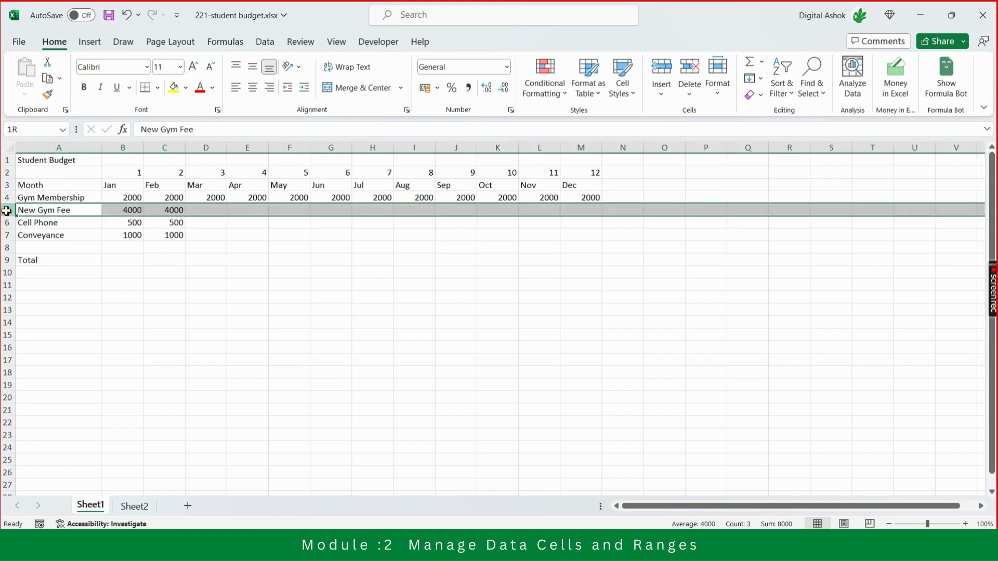
{"action": "key", "text": "ctrl+minus"}
{"action": "key", "text": "Right"}
{"action": "key", "text": "Right"}
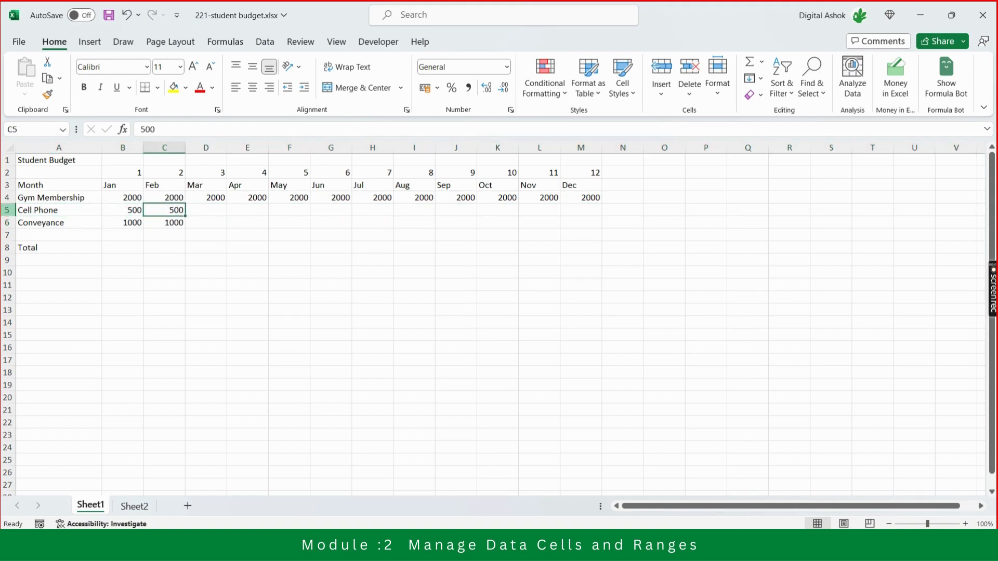
Examine the Gym Membership amounts from January through December and the empty cells beyond them.
{"action": "key", "text": "Up"}
{"action": "key", "text": "Left"}
{"action": "key", "text": "Right"}
{"action": "key", "text": "Right"}
{"action": "key", "text": "Right"}
{"action": "key", "text": "Right"}
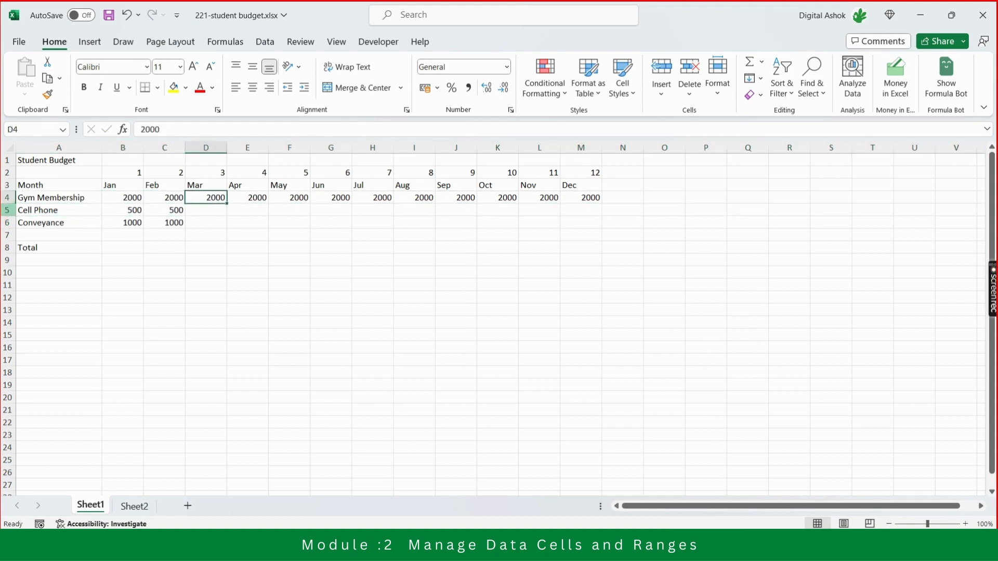
{"action": "key", "text": "Left"}
{"action": "key", "text": "Left"}
{"action": "key", "text": "Left"}
{"action": "key", "text": "Left"}
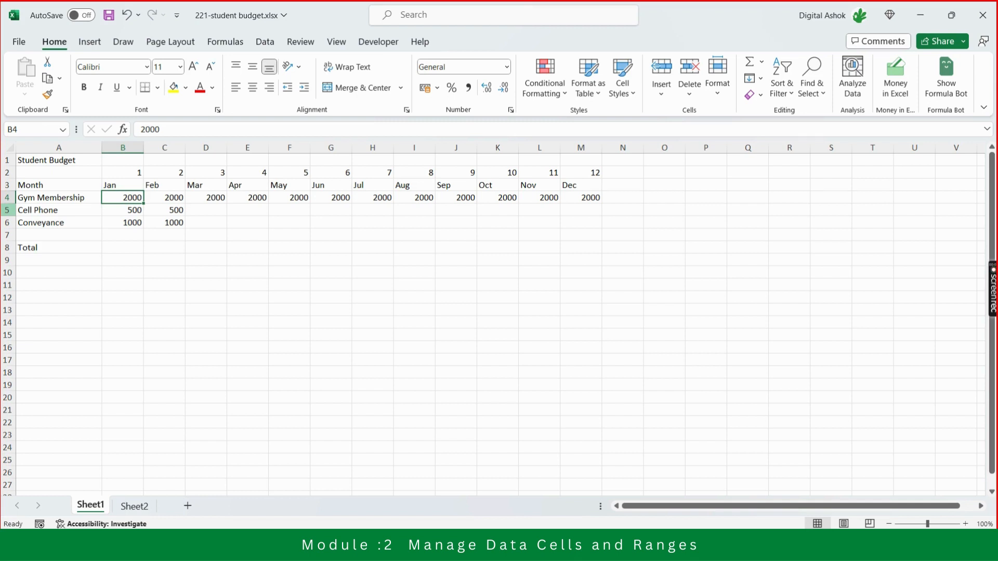
{"action": "left_click_drag", "start_coordinate": [125, 198], "coordinate": [551, 199]}
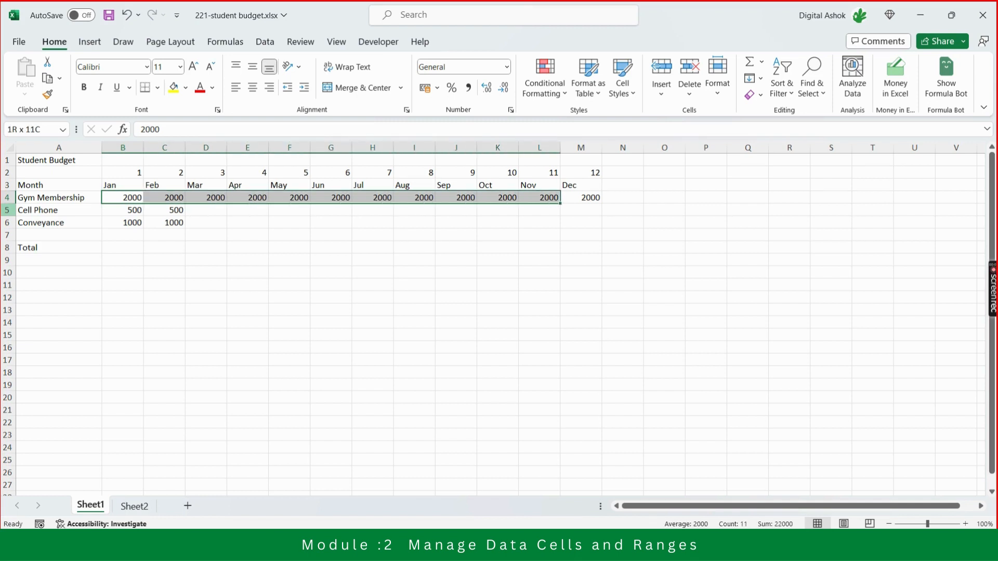
{"action": "key", "text": "shift+Right"}
{"action": "key", "text": "Left"}
{"action": "key", "text": "Right"}
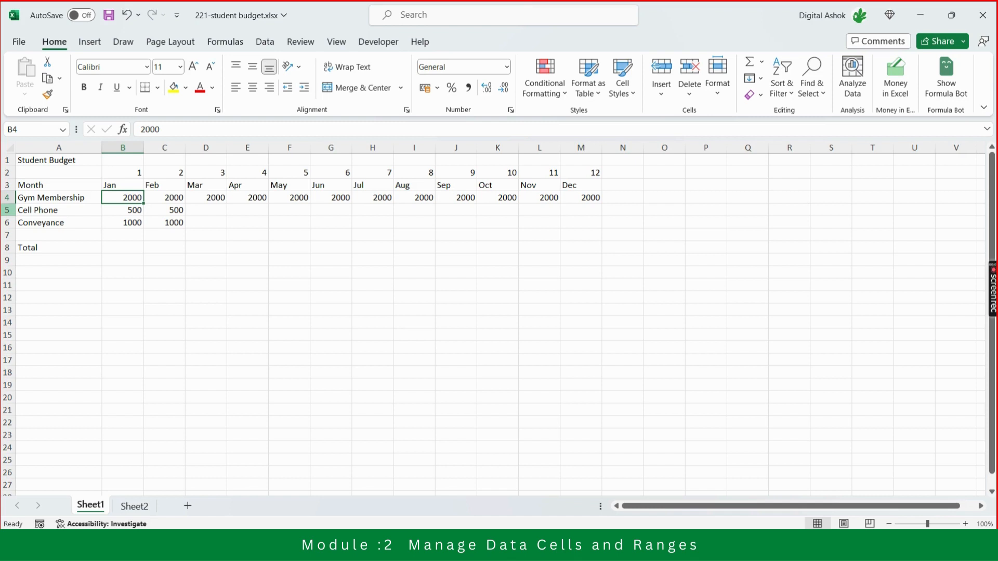
{"action": "key", "text": "Right"}
{"action": "key", "text": "Right"}
{"action": "key", "text": "Right"}
{"action": "key", "text": "Right"}
{"action": "key", "text": "Right"}
{"action": "key", "text": "Right"}
{"action": "key", "text": "Right"}
{"action": "key", "text": "Right"}
{"action": "key", "text": "Right"}
{"action": "key", "text": "Right"}
{"action": "key", "text": "Right"}
{"action": "key", "text": "Right"}
{"action": "key", "text": "Right"}
{"action": "key", "text": "Right"}
{"action": "key", "text": "Right"}
{"action": "key", "text": "Right"}
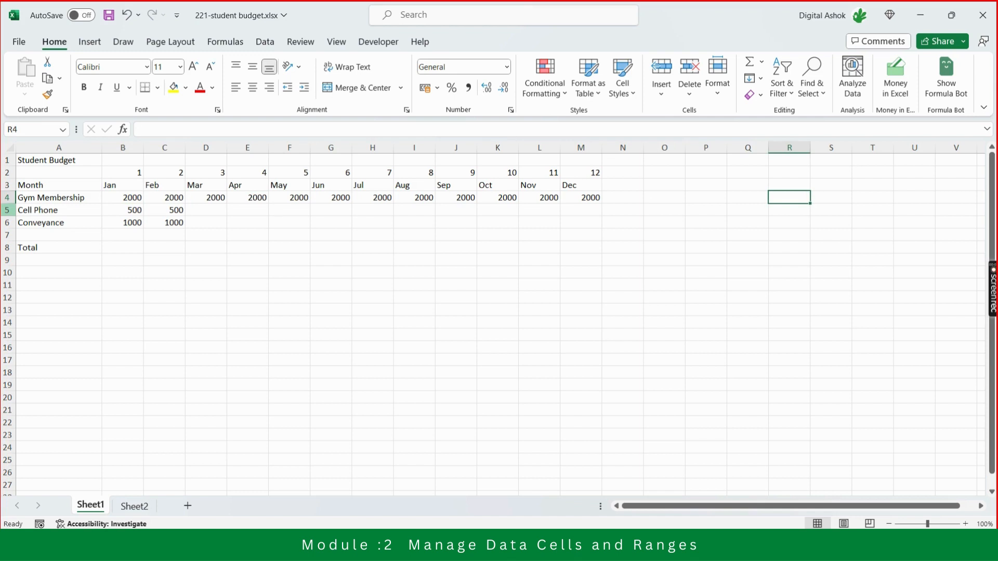
{"action": "key", "text": "Left"}
{"action": "key", "text": "Left"}
{"action": "key", "text": "Left"}
{"action": "key", "text": "Left"}
{"action": "key", "text": "Left"}
{"action": "key", "text": "Left"}
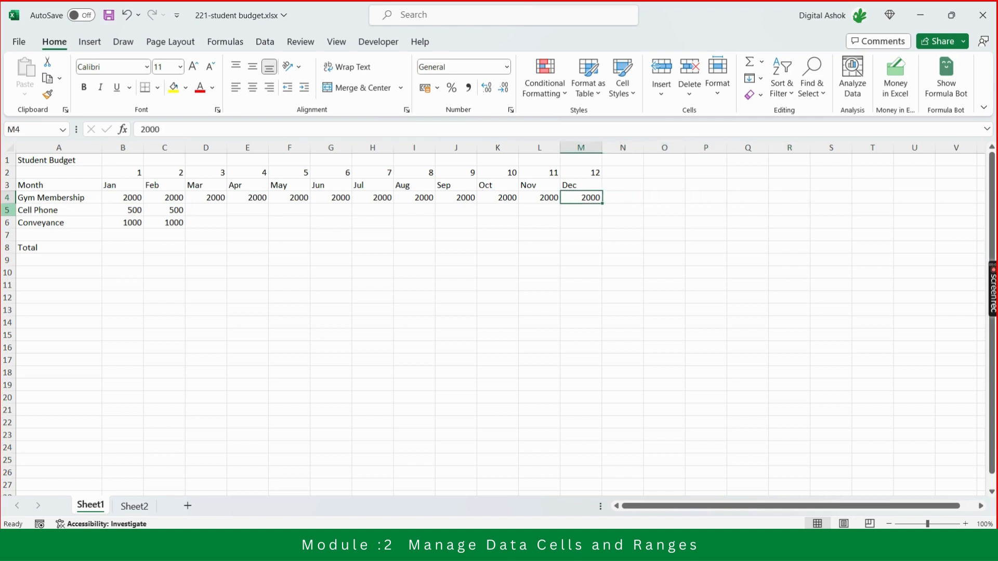
Enter 2 in cell P4, outside the budget table, and copy that cell.
{"action": "key", "text": "Right"}
{"action": "key", "text": "Right"}
{"action": "key", "text": "Right"}
{"action": "key", "text": "Right"}
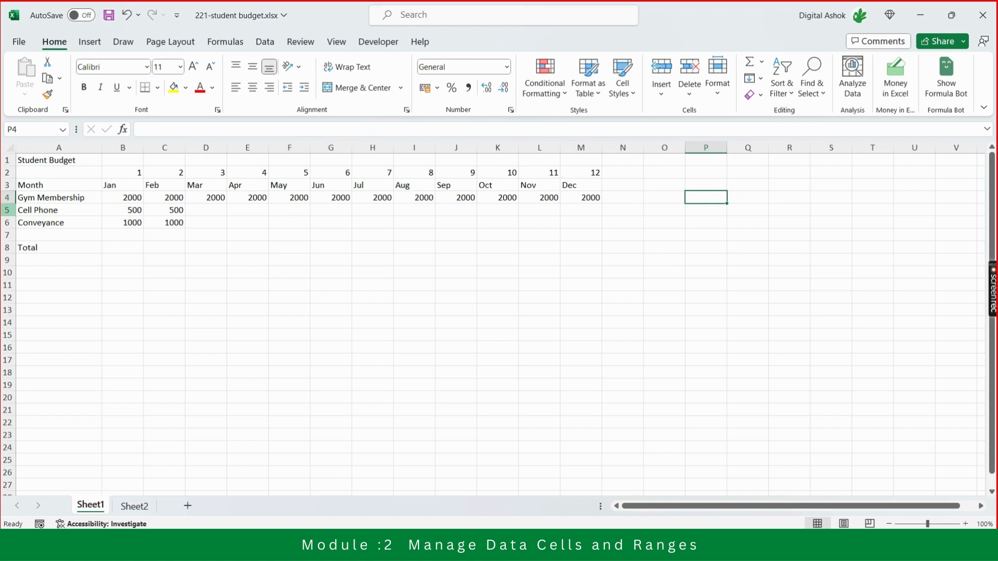
{"action": "type", "text": "2"}
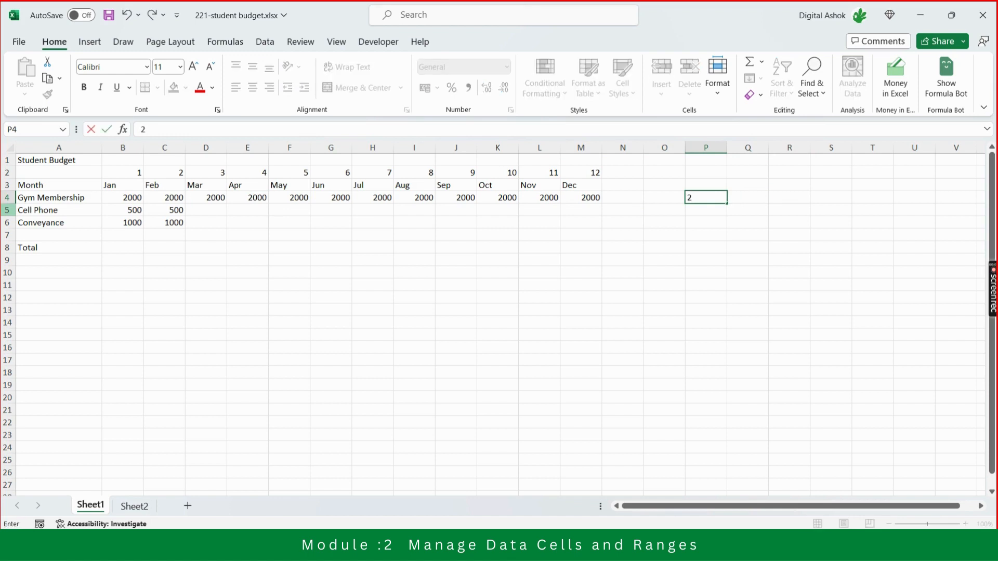
{"action": "key", "text": "Return"}
{"action": "key", "text": "Up"}
{"action": "key", "text": "Down"}
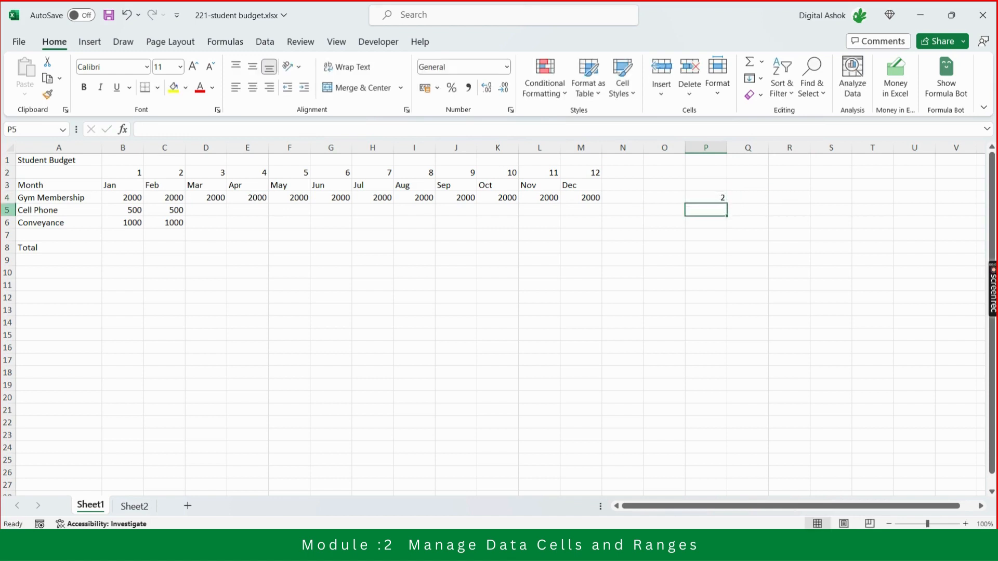
{"action": "key", "text": "Up"}
{"action": "key", "text": "ctrl+c"}
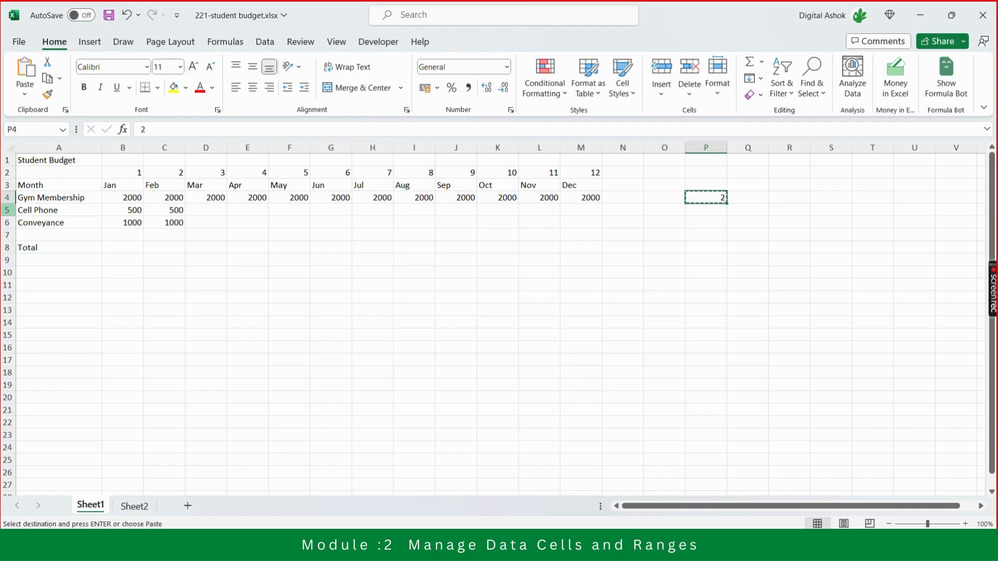
Multiply the January to December Gym Membership amounts in B4:M4 by the copied 2, using Paste Special with the Multiply operation.
{"action": "key", "text": "Left"}
{"action": "key", "text": "Left"}
{"action": "key", "text": "Left"}
{"action": "key", "text": "Left"}
{"action": "key", "text": "Left"}
{"action": "key", "text": "Left"}
{"action": "key", "text": "Left"}
{"action": "key", "text": "Left"}
{"action": "key", "text": "Left"}
{"action": "key", "text": "Left"}
{"action": "key", "text": "Left"}
{"action": "key", "text": "Left"}
{"action": "key", "text": "Left"}
{"action": "key", "text": "Left"}
{"action": "key", "text": "Left"}
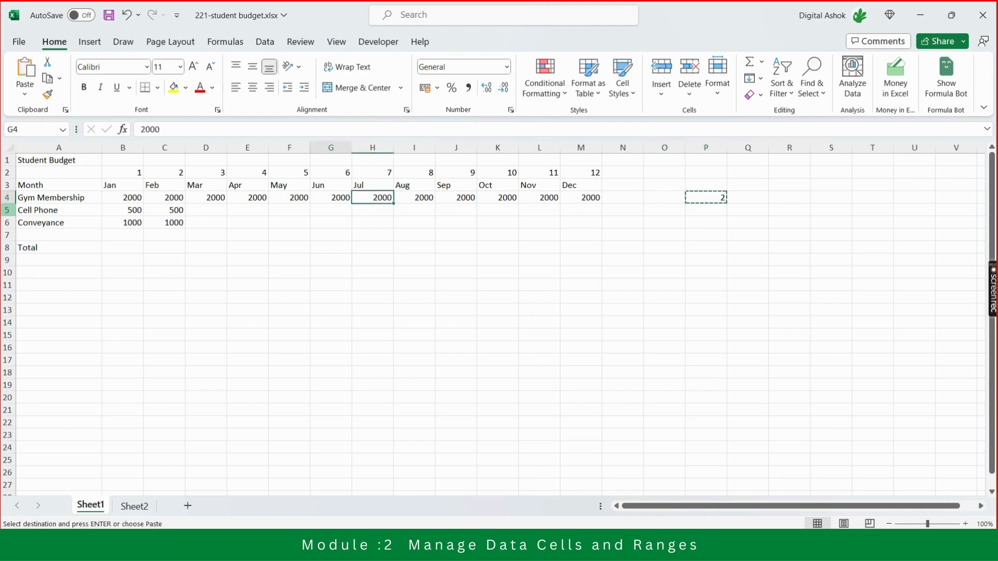
{"action": "key", "text": "Right"}
{"action": "key", "text": "shift+Right"}
{"action": "key", "text": "shift+Right"}
{"action": "key", "text": "shift+Right"}
{"action": "key", "text": "shift+Right"}
{"action": "key", "text": "shift+Right"}
{"action": "key", "text": "shift+Right"}
{"action": "key", "text": "shift+Right"}
{"action": "key", "text": "shift+Right"}
{"action": "key", "text": "shift+Right"}
{"action": "key", "text": "shift+Right"}
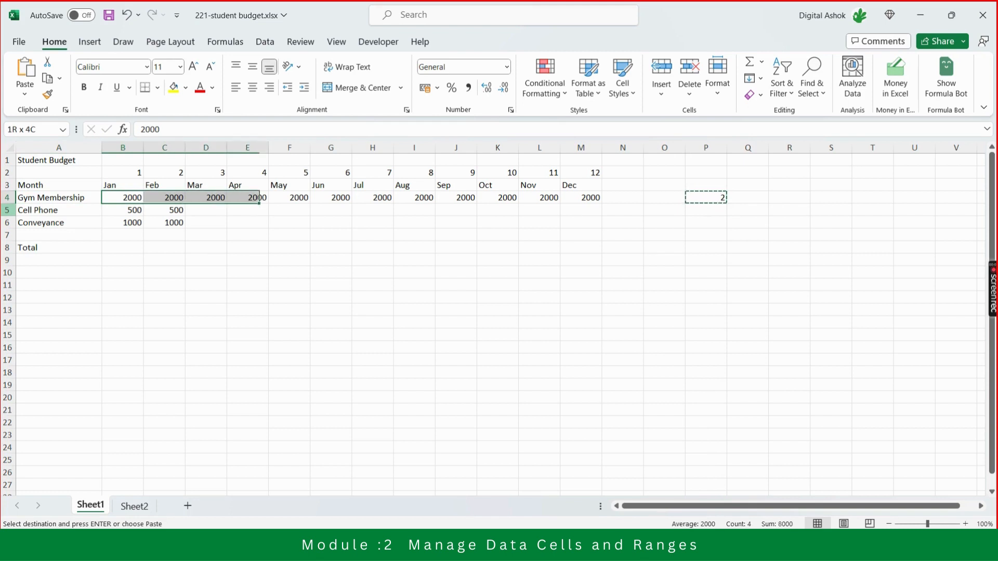
{"action": "key", "text": "shift+Right"}
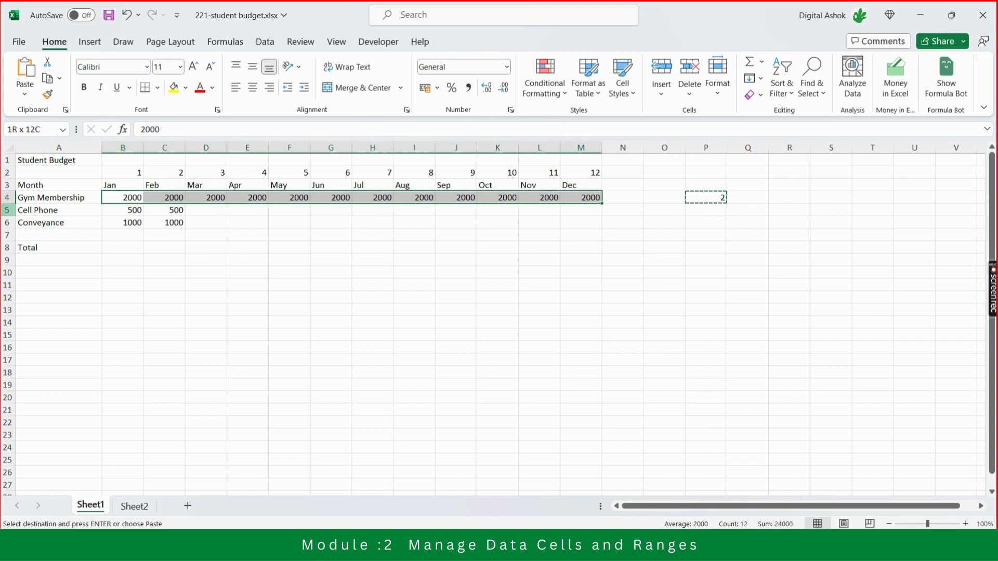
{"action": "key", "text": "ctrl+v"}
{"action": "right_click", "coordinate": [281, 201]}
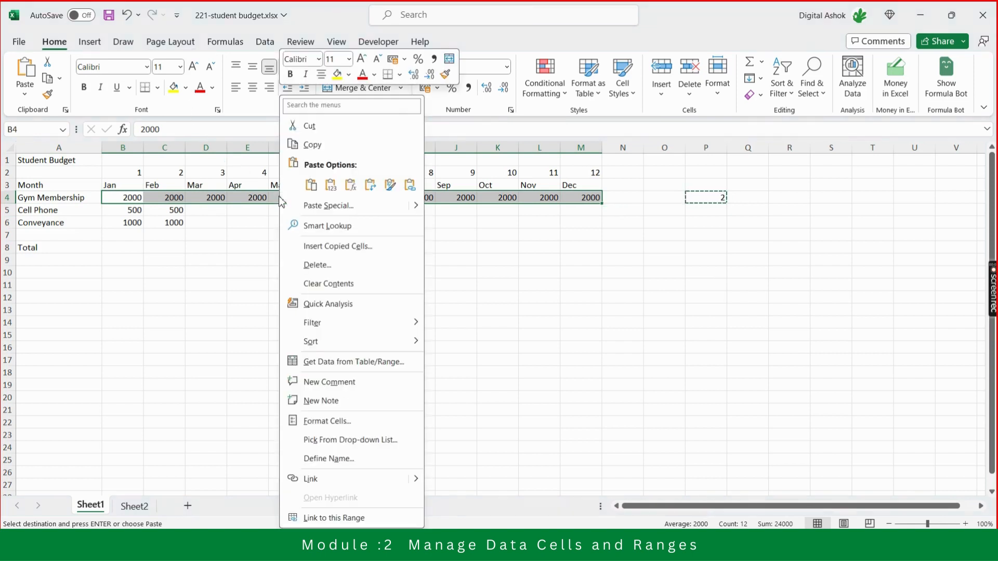
{"action": "left_click", "coordinate": [326, 205]}
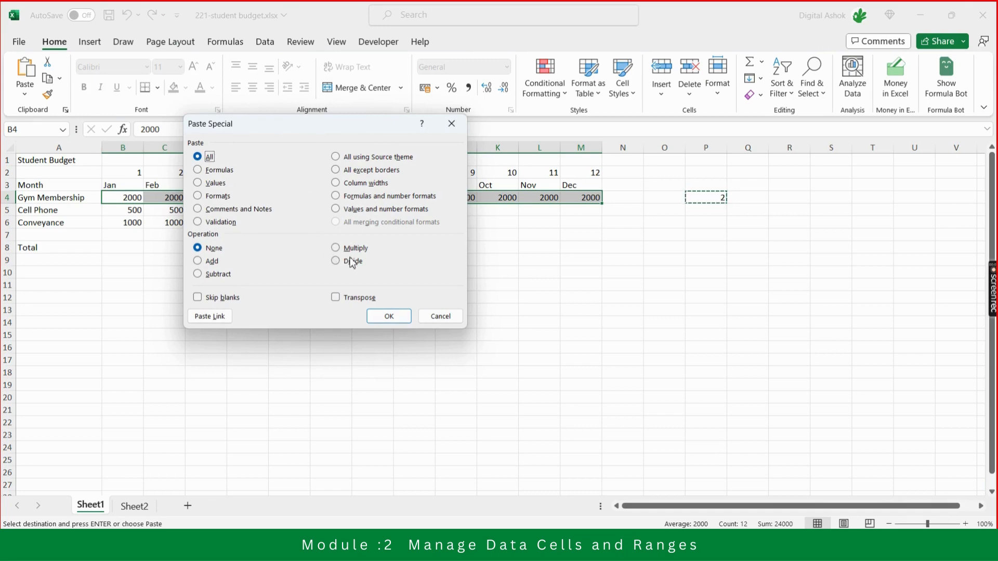
{"action": "left_click_drag", "start_coordinate": [356, 127], "coordinate": [458, 258]}
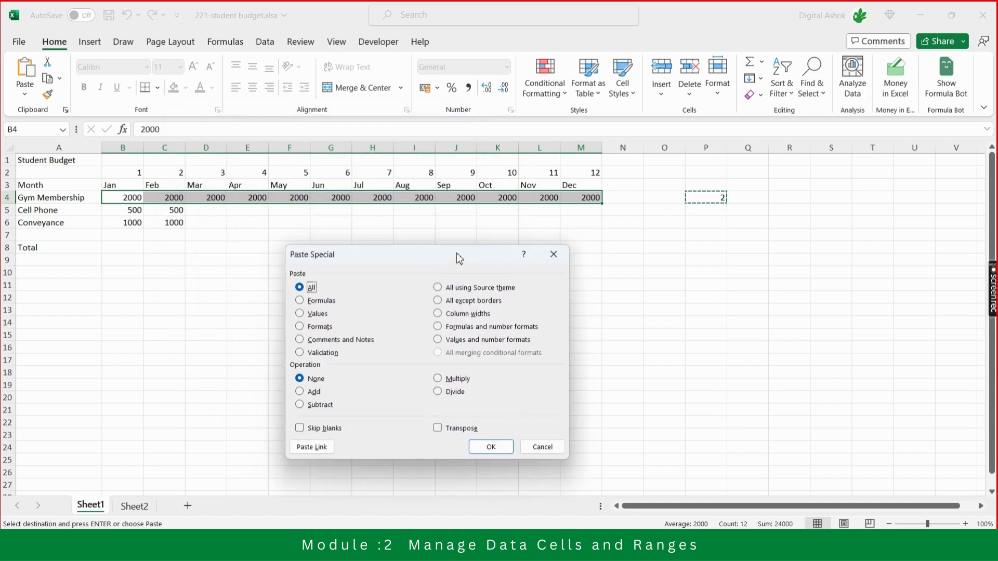
{"action": "left_click", "coordinate": [459, 380]}
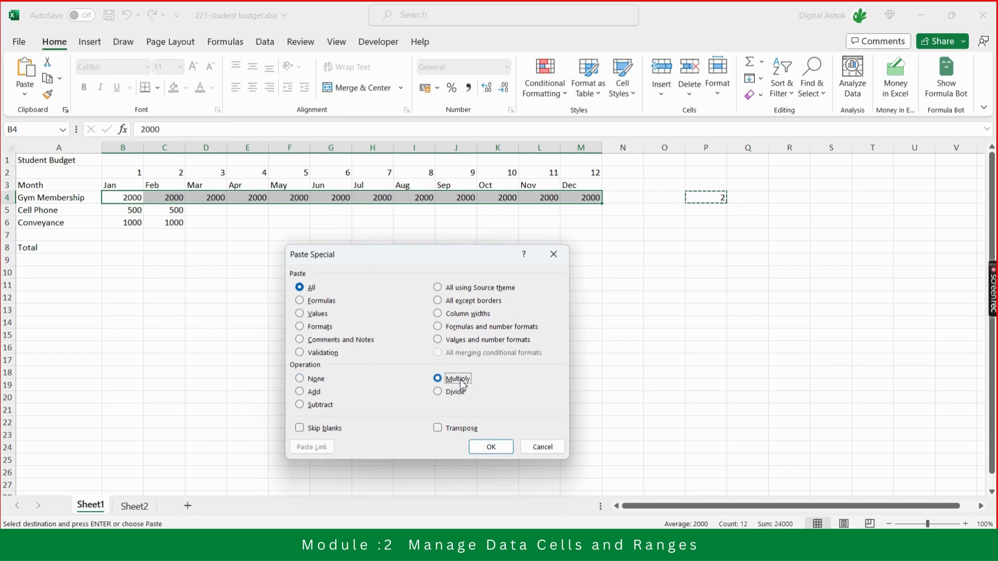
{"action": "left_click", "coordinate": [493, 446]}
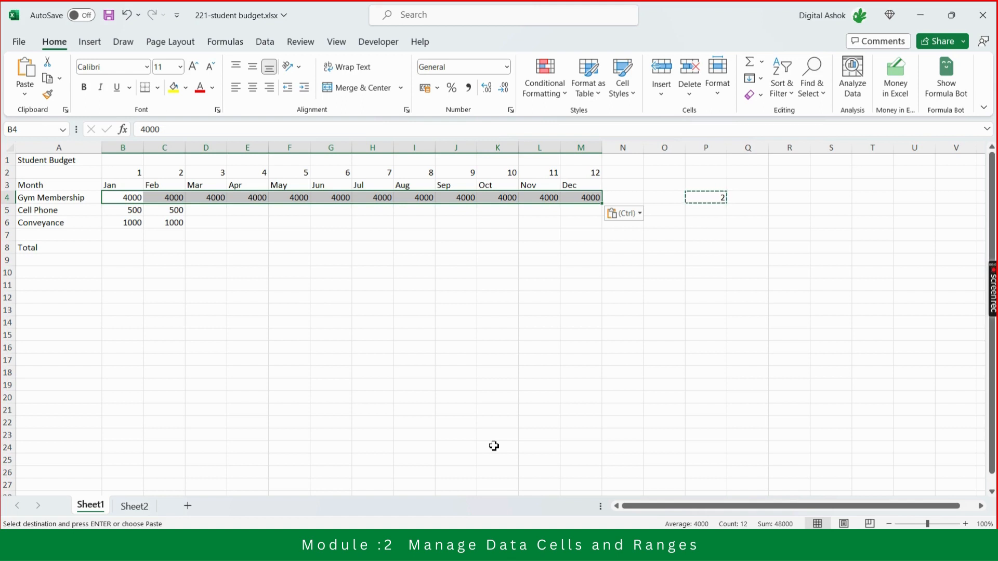
Divide the Gym Membership amounts in B4:M4 by the copied 2, using Paste Special with the Divide operation.
{"action": "right_click", "coordinate": [126, 197]}
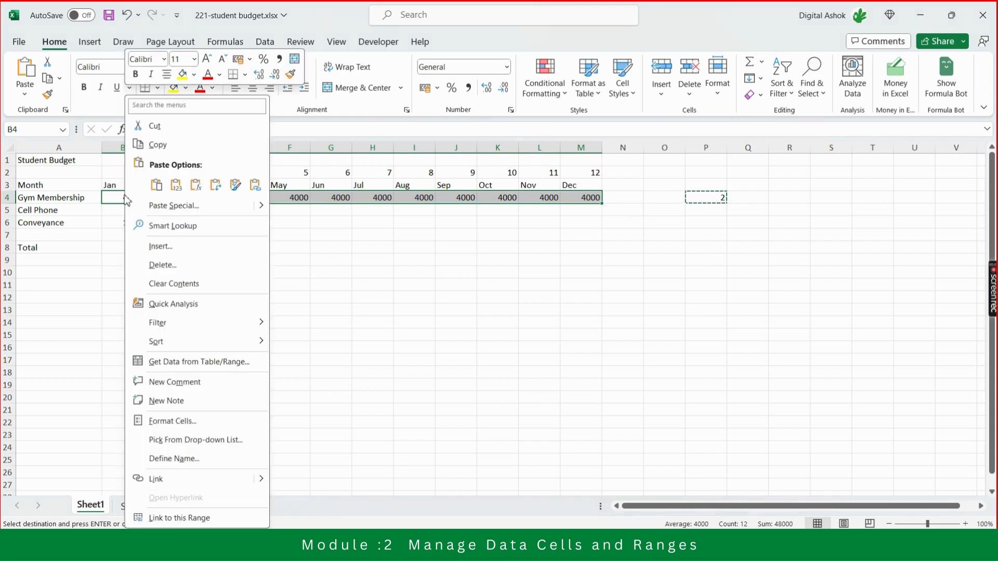
{"action": "left_click", "coordinate": [174, 206]}
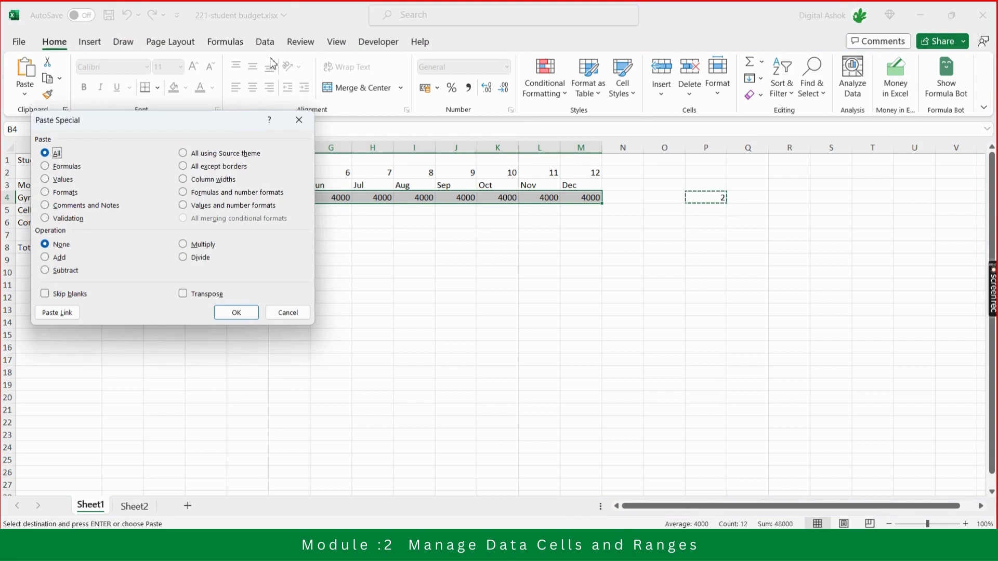
{"action": "left_click_drag", "start_coordinate": [219, 121], "coordinate": [482, 231]}
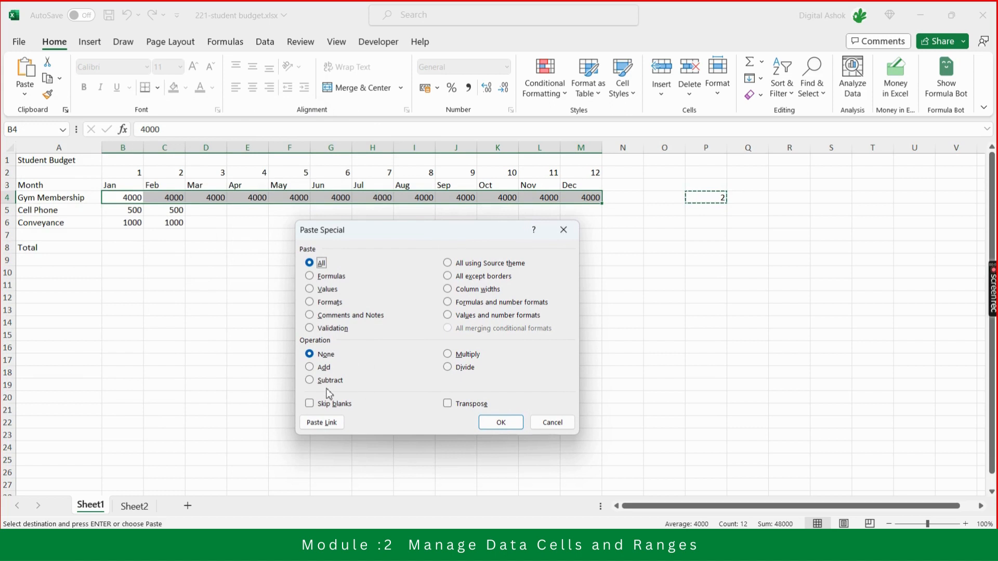
{"action": "left_click", "coordinate": [464, 367]}
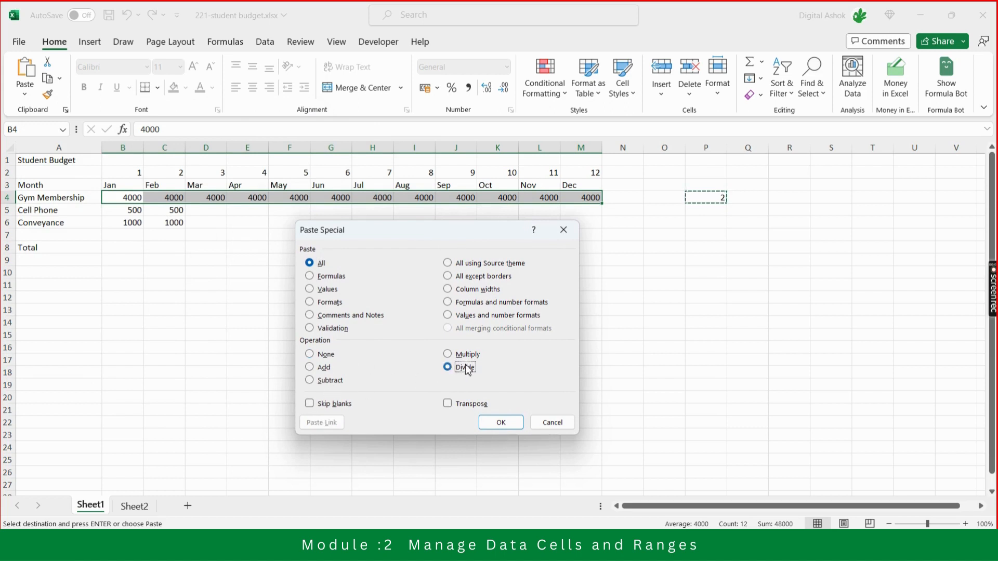
{"action": "left_click", "coordinate": [508, 422]}
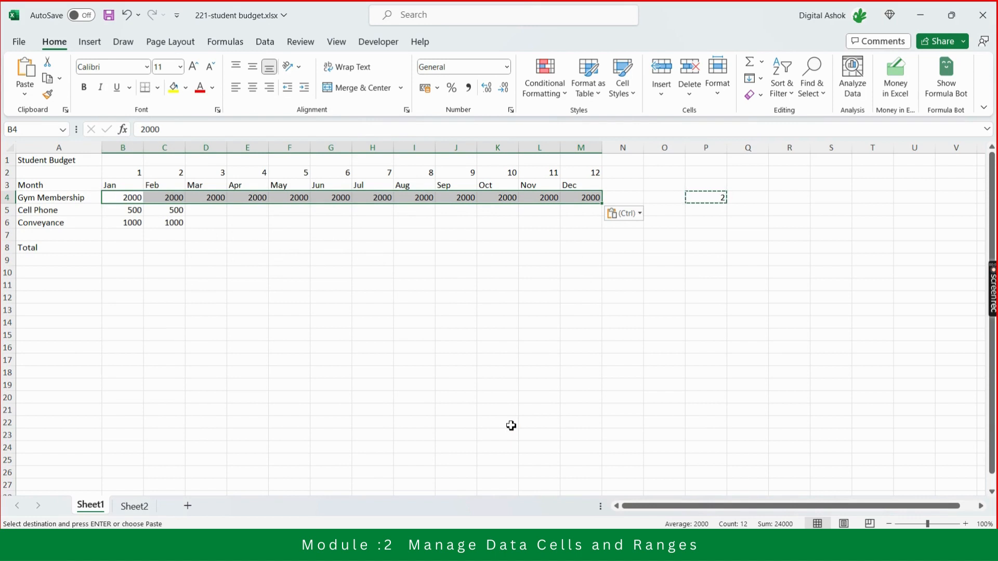
{"action": "key", "text": "Escape"}
{"action": "left_click", "coordinate": [568, 312]}
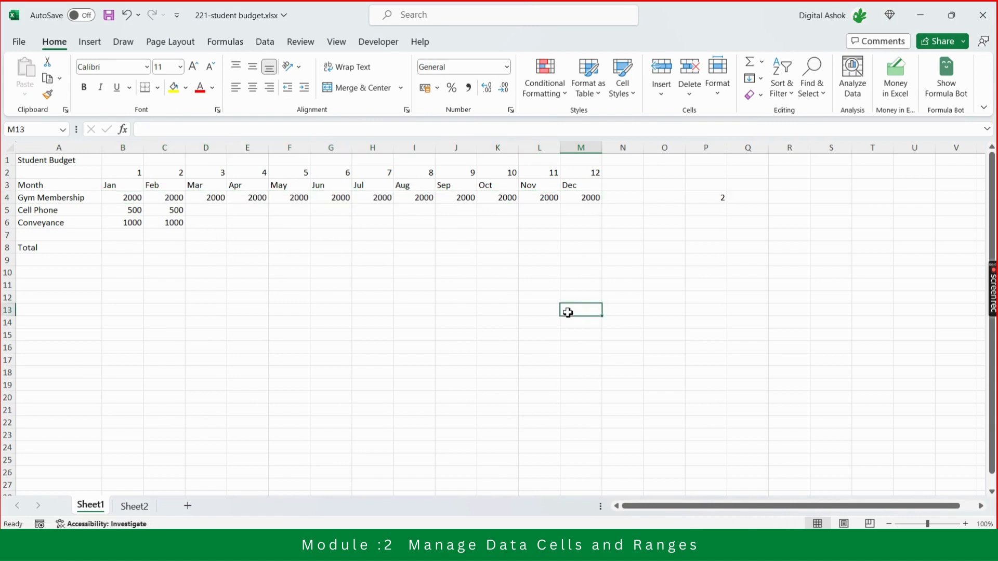
{"action": "left_click", "coordinate": [583, 209]}
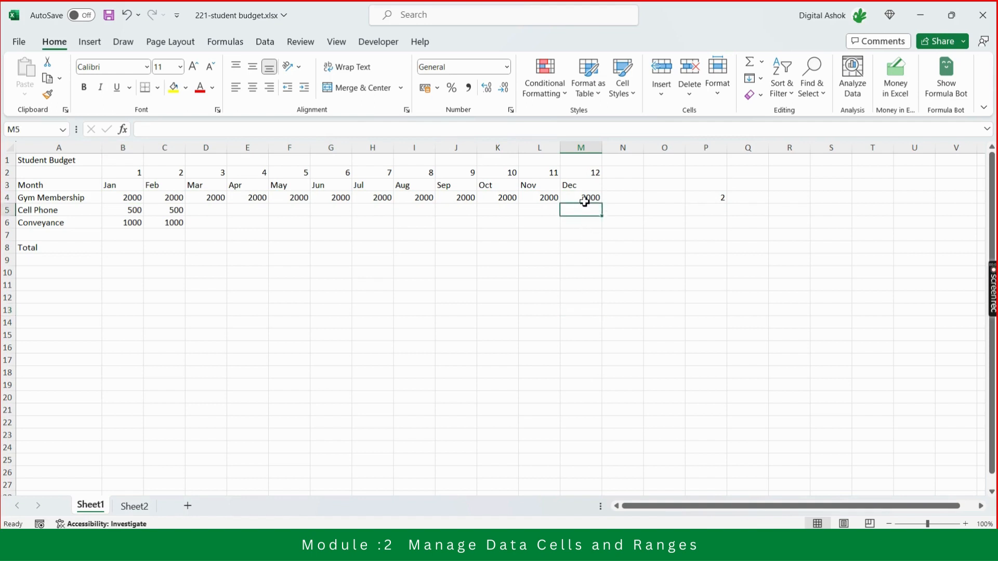
{"action": "left_click", "coordinate": [584, 201]}
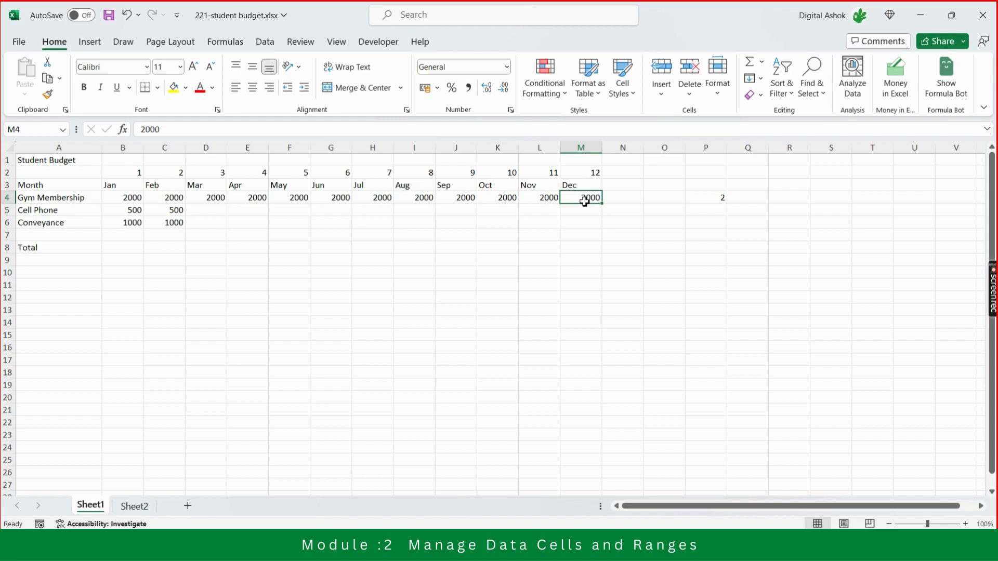
{"action": "key", "text": "Right"}
{"action": "key", "text": "Right"}
{"action": "key", "text": "Right"}
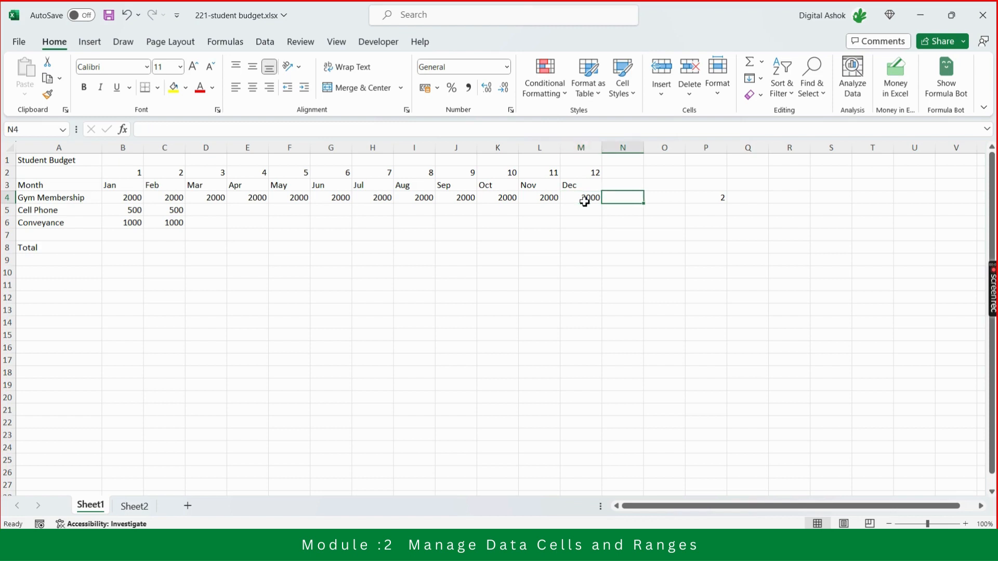
{"action": "key", "text": "Left"}
{"action": "key", "text": "Left"}
Copy the month headings Jan to Dec in B3:M3.
{"action": "key", "text": "Home"}
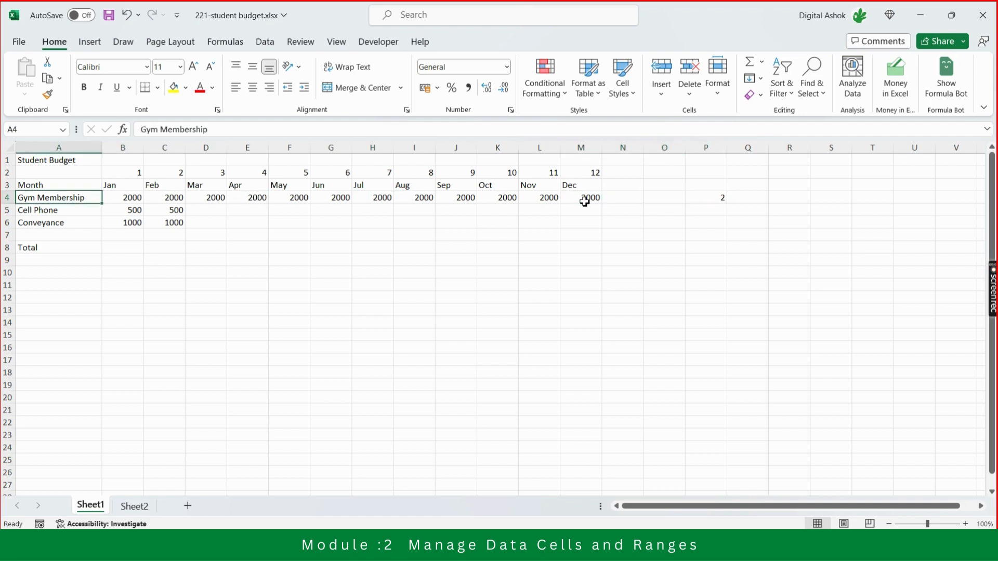
{"action": "key", "text": "Right"}
{"action": "key", "text": "Up"}
{"action": "key", "text": "shift+Right"}
{"action": "key", "text": "shift+Right"}
{"action": "key", "text": "shift+Right"}
{"action": "key", "text": "shift+Right"}
{"action": "key", "text": "shift+Right"}
{"action": "key", "text": "shift+Right"}
{"action": "key", "text": "shift+Right"}
{"action": "key", "text": "shift+Right"}
{"action": "key", "text": "shift+Right"}
{"action": "key", "text": "shift+Right"}
{"action": "key", "text": "shift+Right"}
{"action": "key", "text": "shift+Right"}
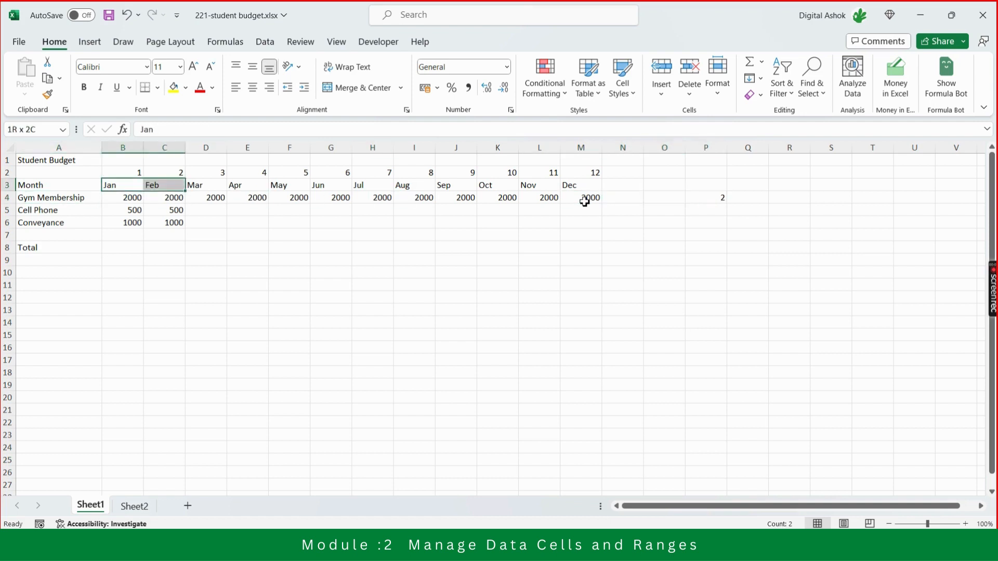
{"action": "key", "text": "shift+Left"}
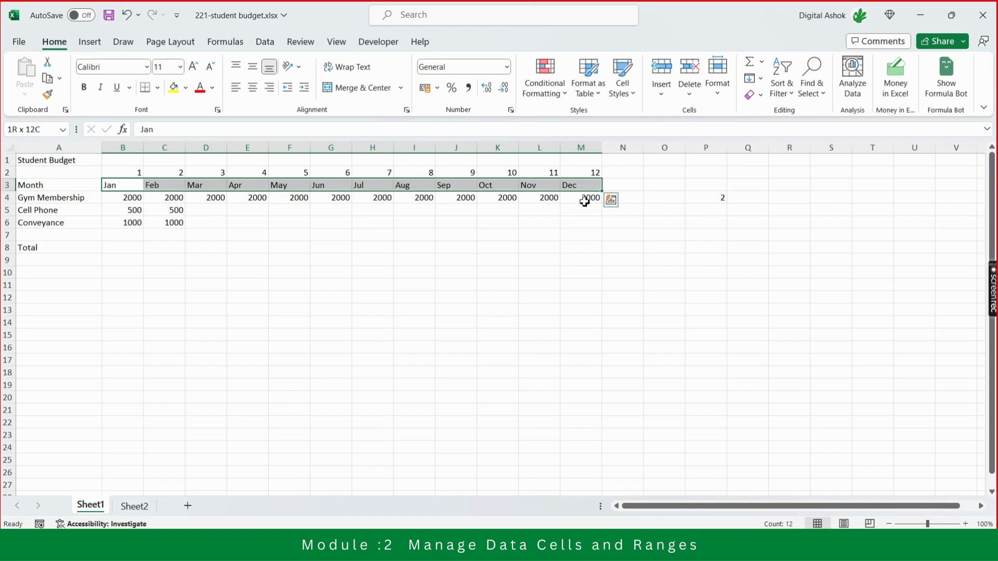
{"action": "key", "text": "ctrl+c"}
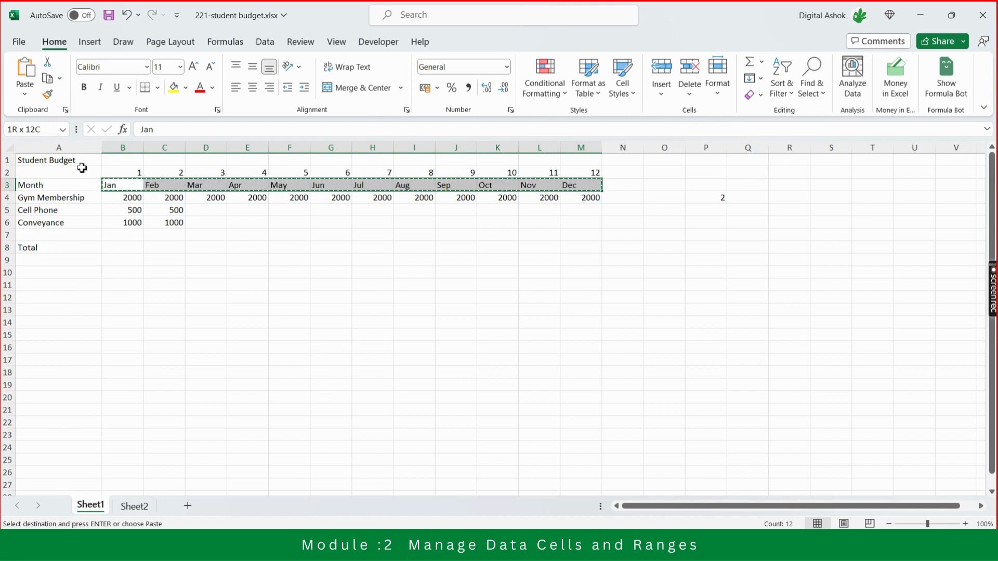
Paste the copied month headings as a vertical list starting at cell A10, using Paste Special with Transpose.
{"action": "left_click", "coordinate": [54, 274]}
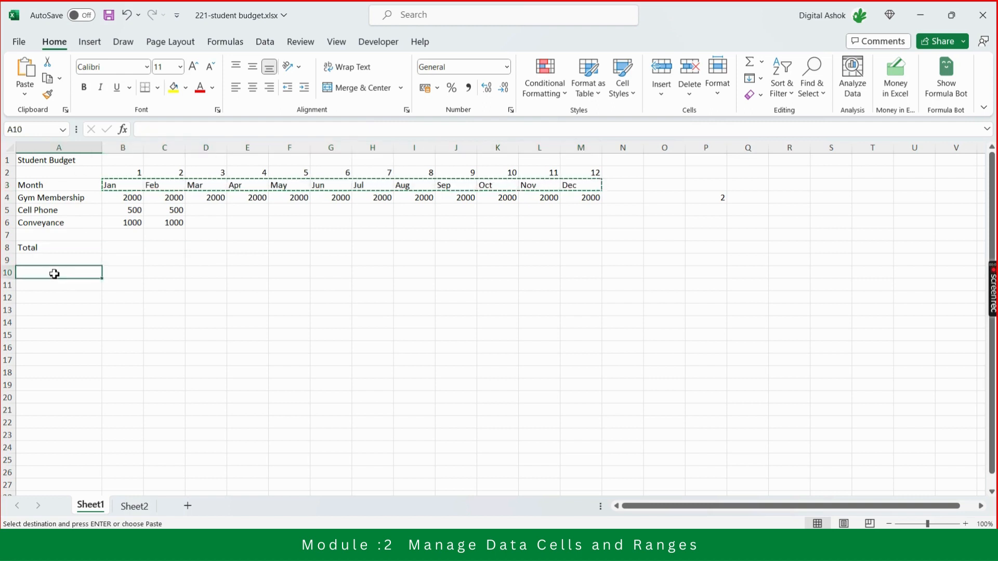
{"action": "right_click", "coordinate": [54, 274]}
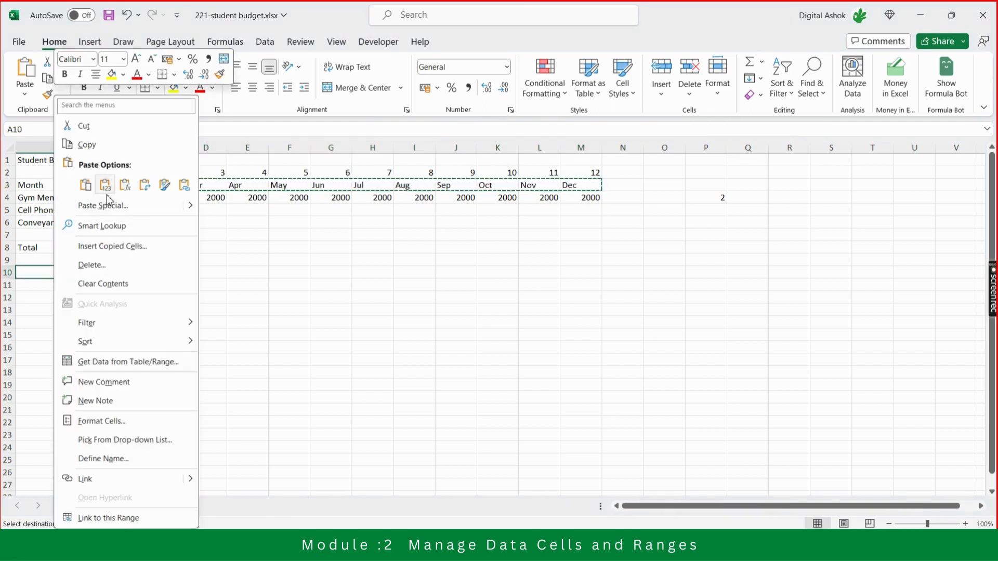
{"action": "left_click", "coordinate": [103, 210]}
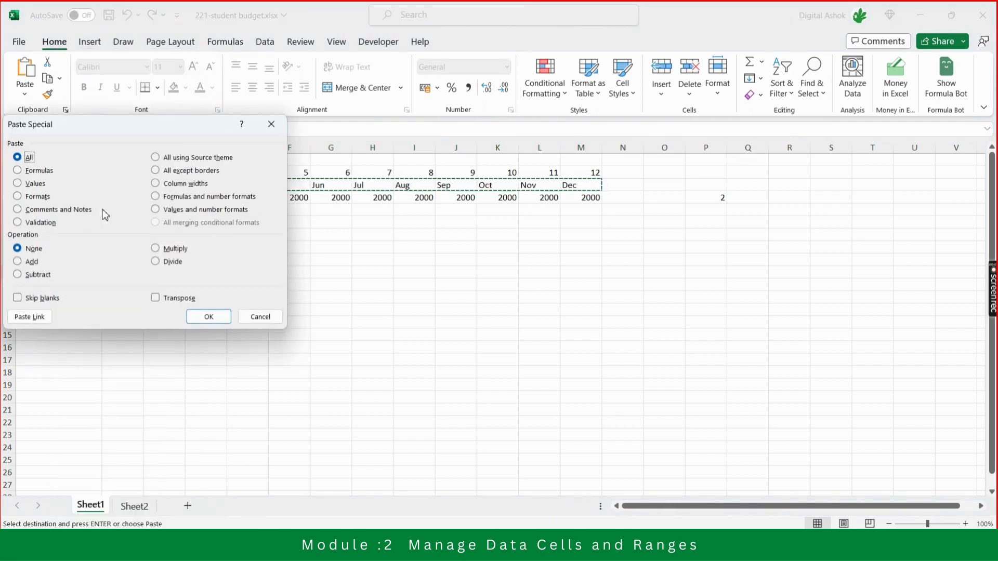
{"action": "left_click", "coordinate": [176, 304]}
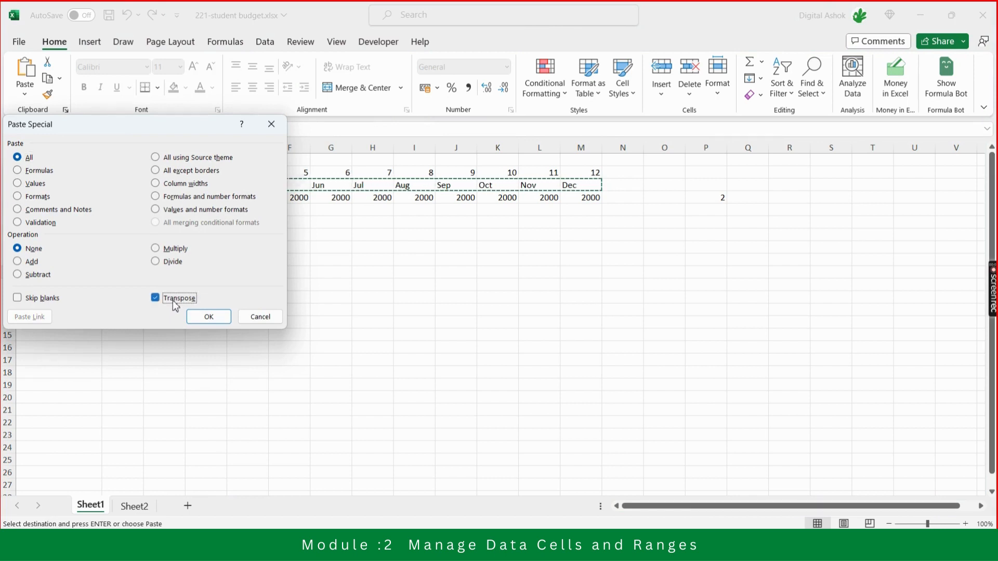
{"action": "left_click", "coordinate": [209, 317]}
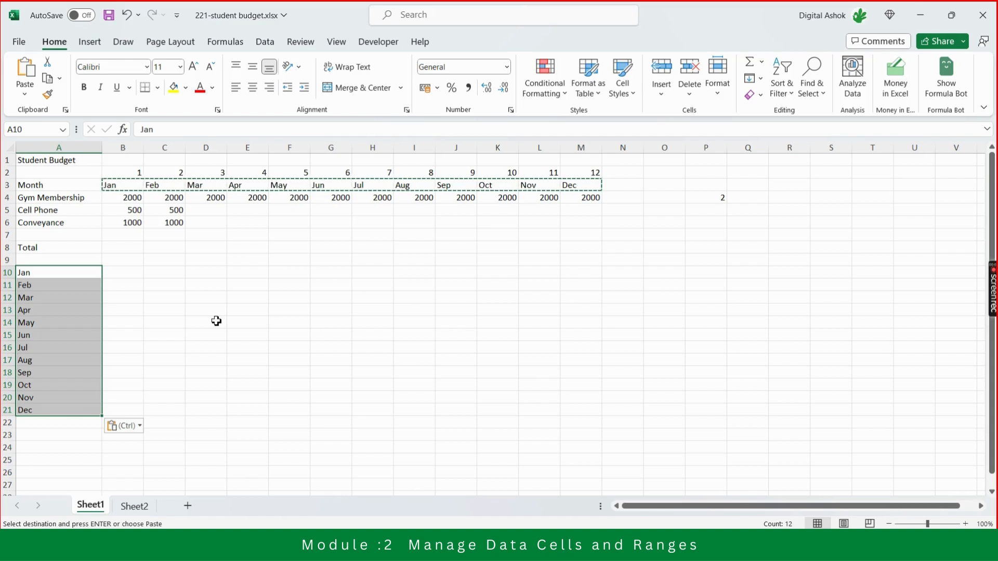
{"action": "key", "text": "Escape"}
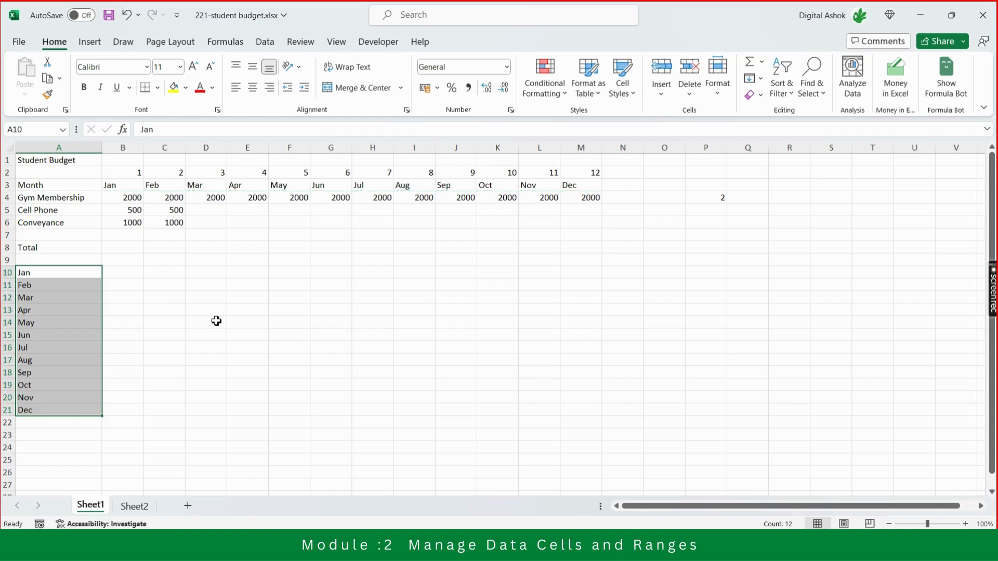
Format the January Gym Membership cell B4 with a yellow fill and red font color.
{"action": "left_click", "coordinate": [125, 226]}
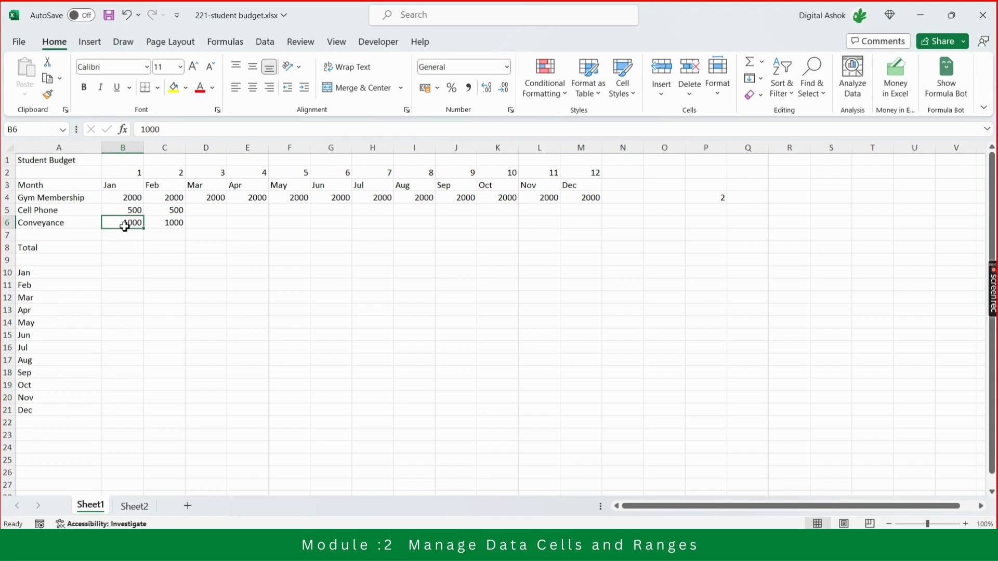
{"action": "key", "text": "Up"}
{"action": "key", "text": "Up"}
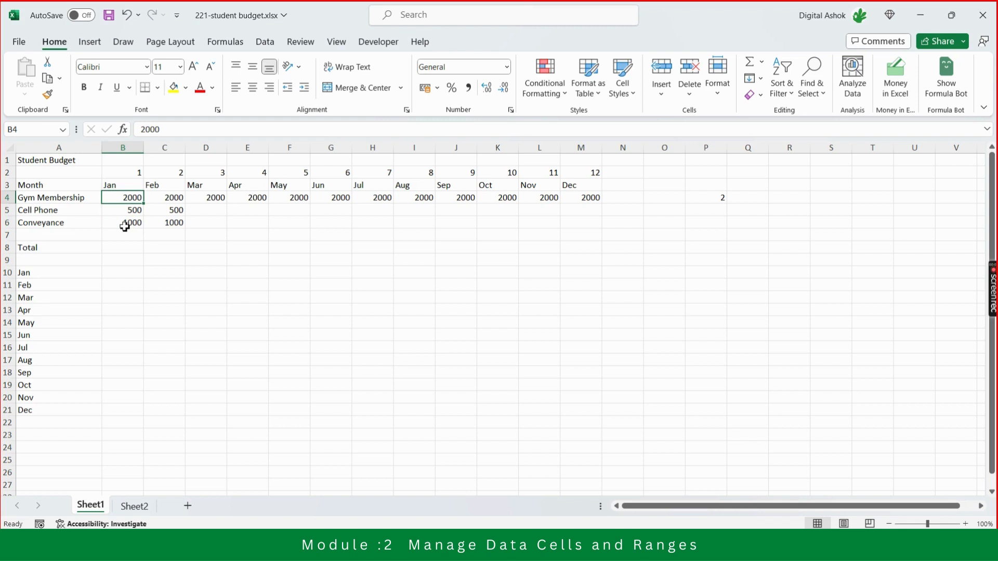
{"action": "left_click", "coordinate": [173, 86]}
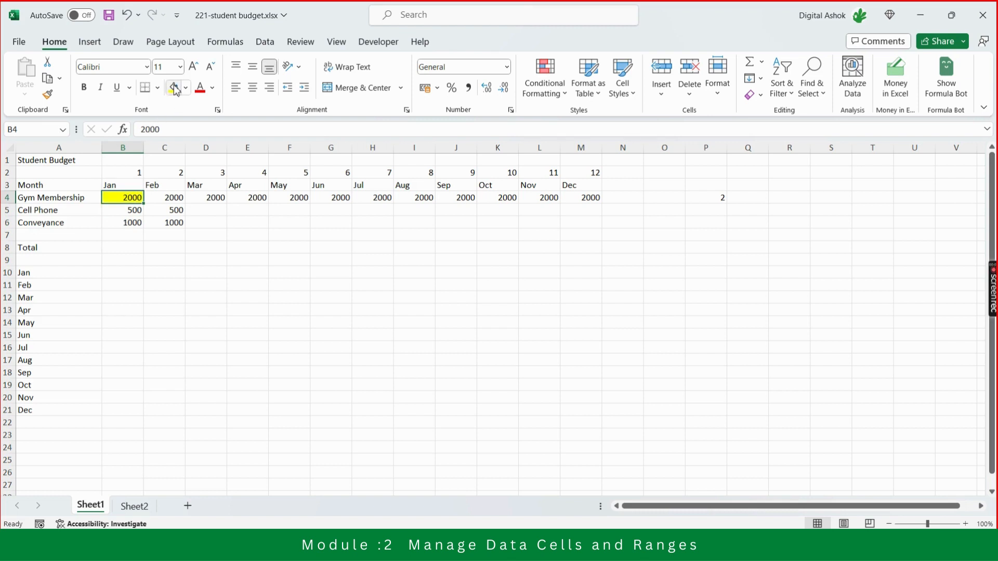
{"action": "left_click", "coordinate": [201, 88]}
Copy the yellow-filled January Gym Membership cell B4.
{"action": "key", "text": "ctrl+c"}
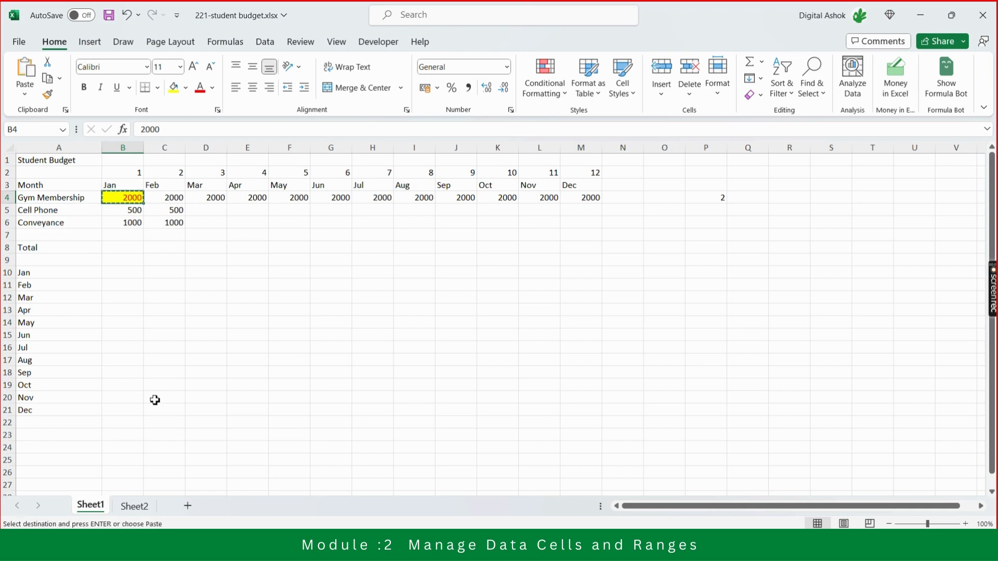
{"action": "key", "text": "Escape"}
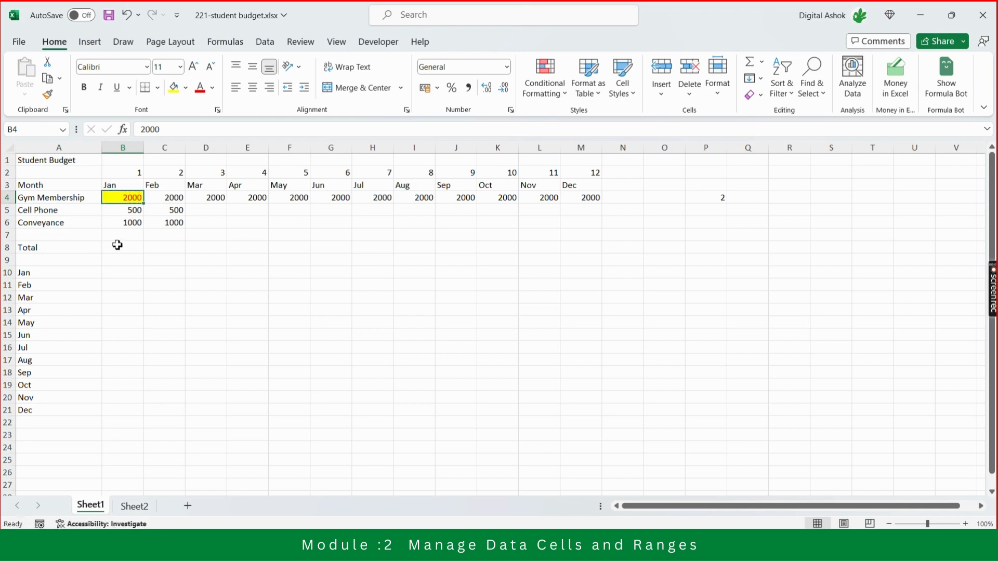
{"action": "right_click", "coordinate": [123, 203]}
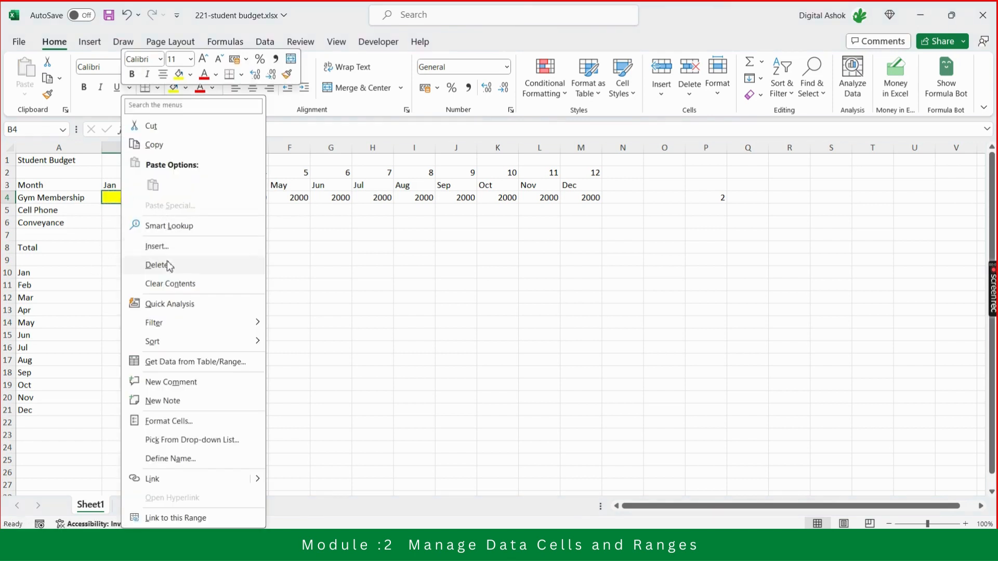
{"action": "mouse_move", "coordinate": [165, 348]}
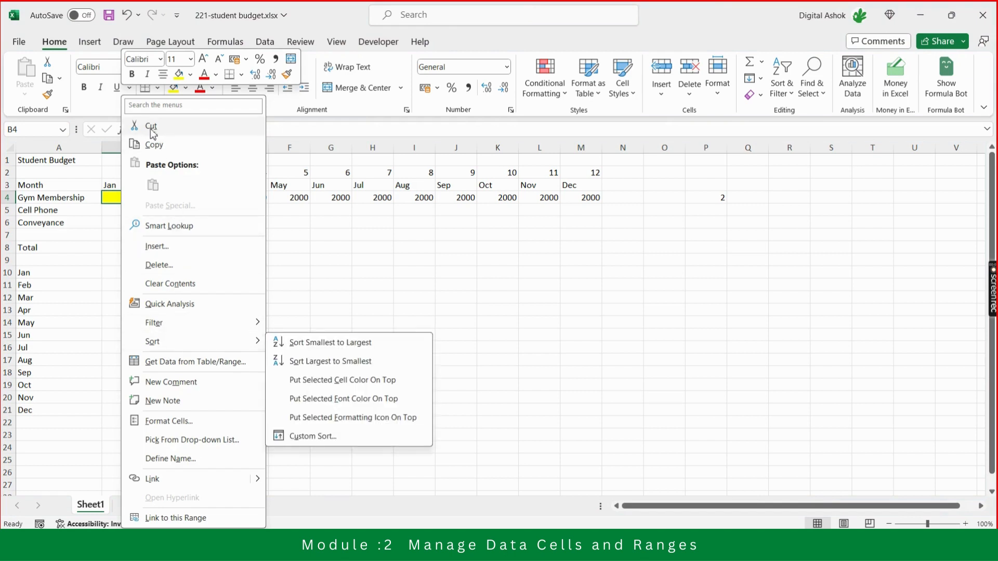
{"action": "left_click", "coordinate": [154, 145]}
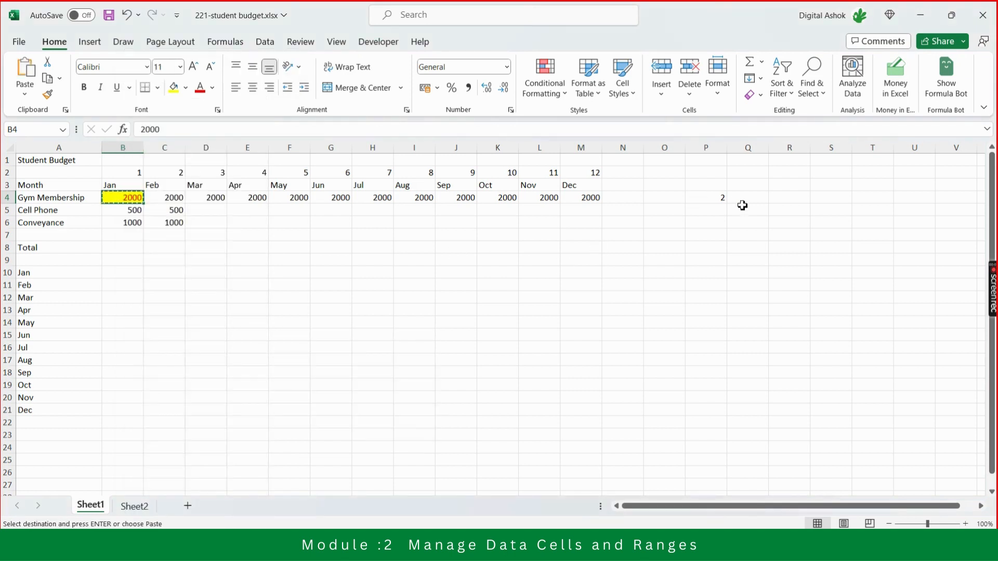
Paste the copied January Gym Membership cell into cell R4 with its value and formatting.
{"action": "left_click", "coordinate": [798, 196]}
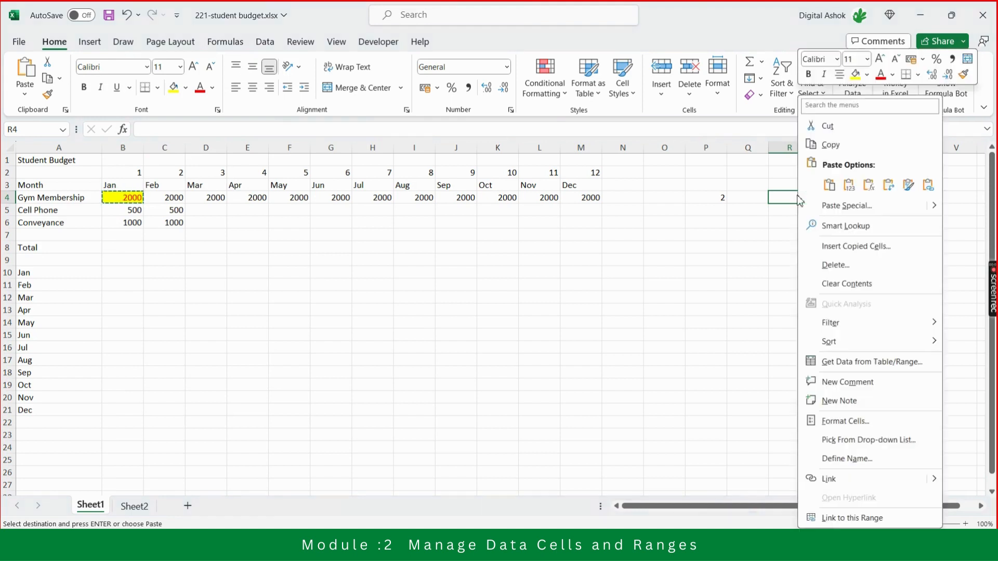
{"action": "right_click", "coordinate": [798, 196]}
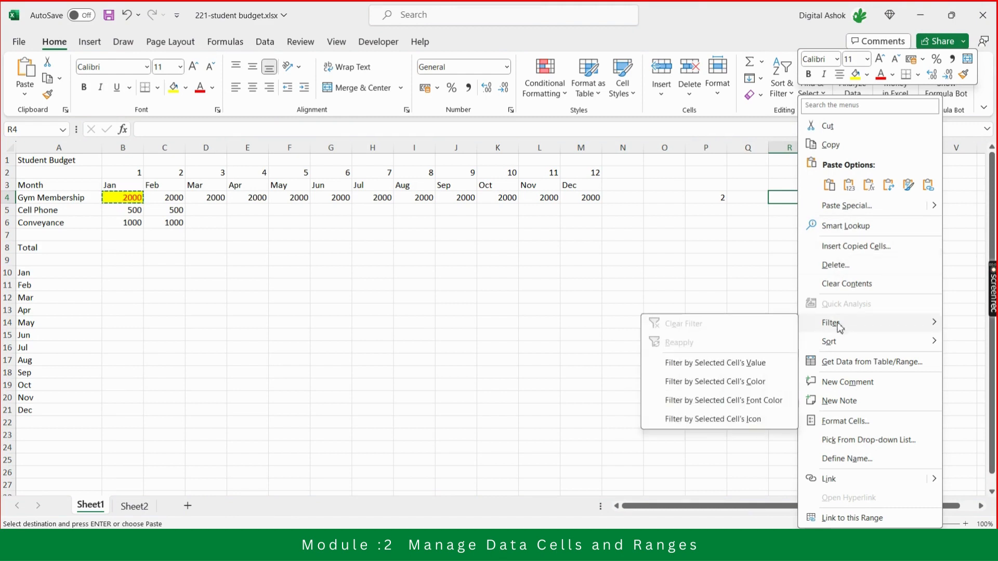
{"action": "left_click", "coordinate": [653, 285]}
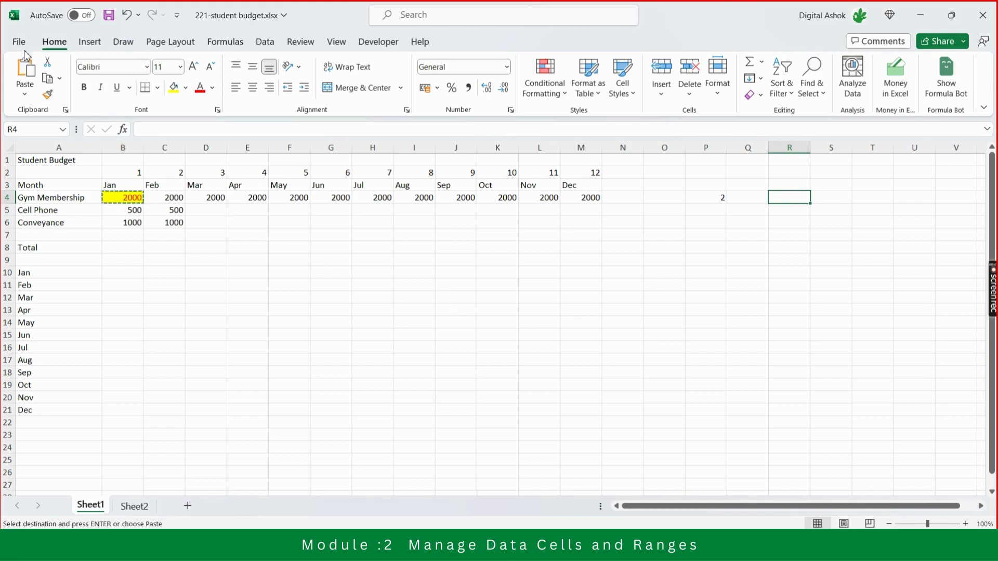
{"action": "left_click", "coordinate": [26, 73]}
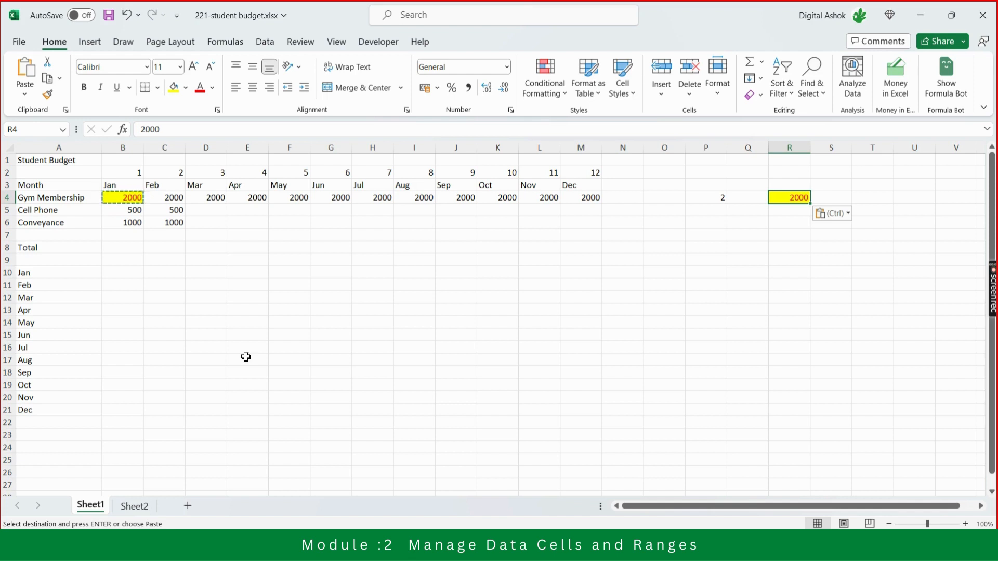
{"action": "key", "text": "Escape"}
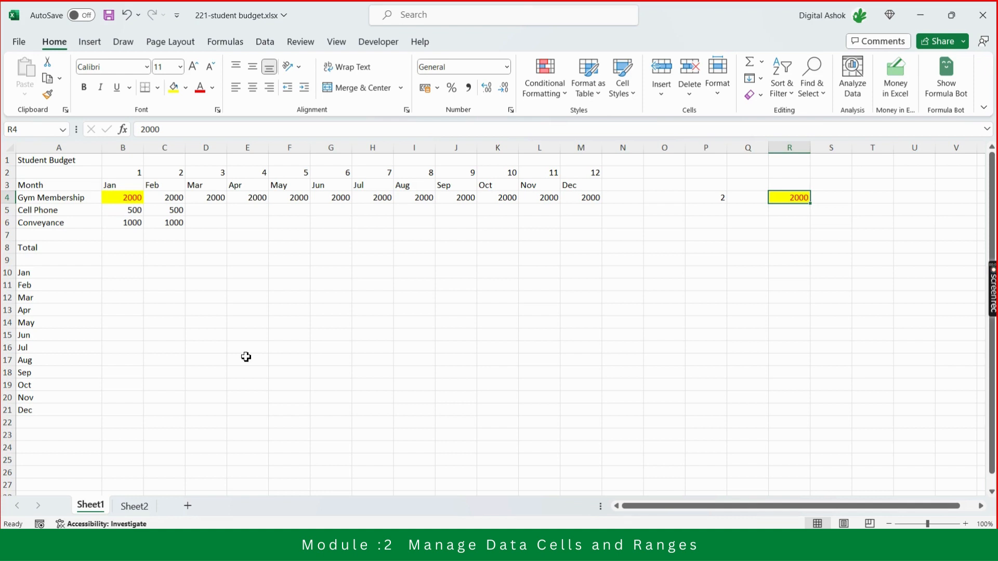
Copy the yellow January Gym Membership cell B4 again.
{"action": "key", "text": "Left"}
{"action": "key", "text": "Left"}
{"action": "key", "text": "Left"}
{"action": "key", "text": "Left"}
{"action": "key", "text": "Left"}
{"action": "key", "text": "Left"}
{"action": "key", "text": "Left"}
{"action": "key", "text": "Left"}
{"action": "key", "text": "Left"}
{"action": "key", "text": "Left"}
{"action": "key", "text": "Left"}
{"action": "key", "text": "Left"}
{"action": "key", "text": "Left"}
{"action": "key", "text": "Left"}
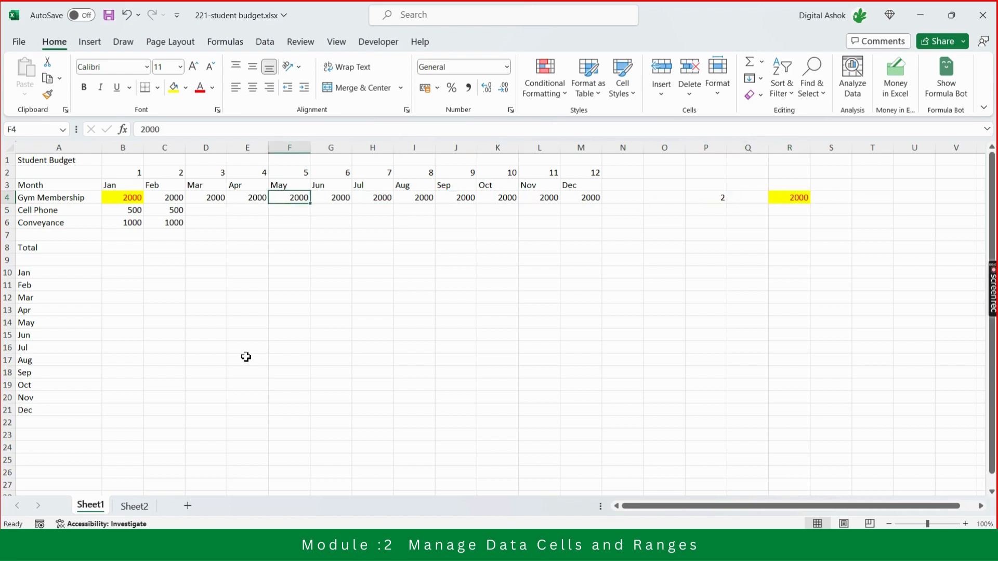
{"action": "key", "text": "Left"}
{"action": "key", "text": "Left"}
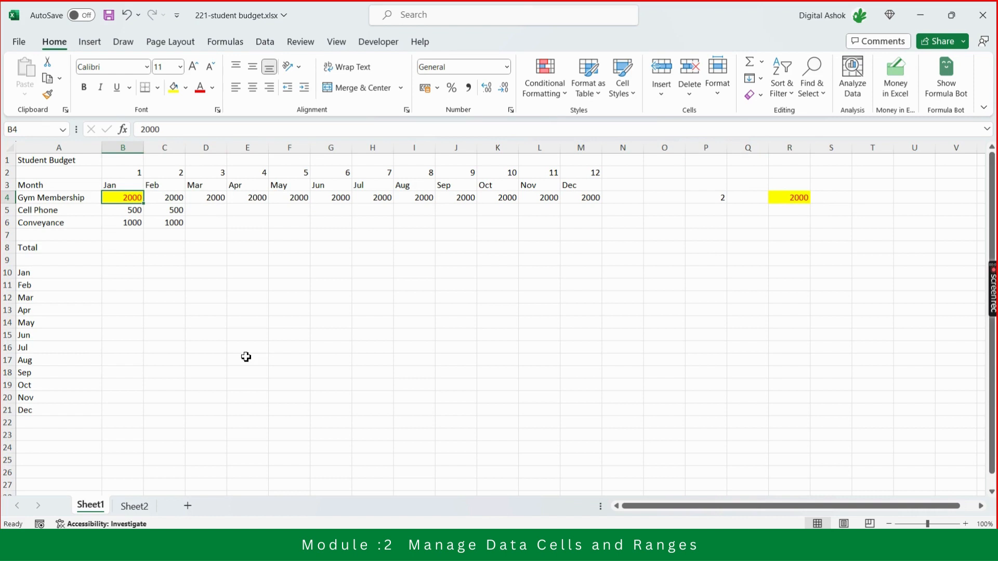
{"action": "key", "text": "ctrl+c"}
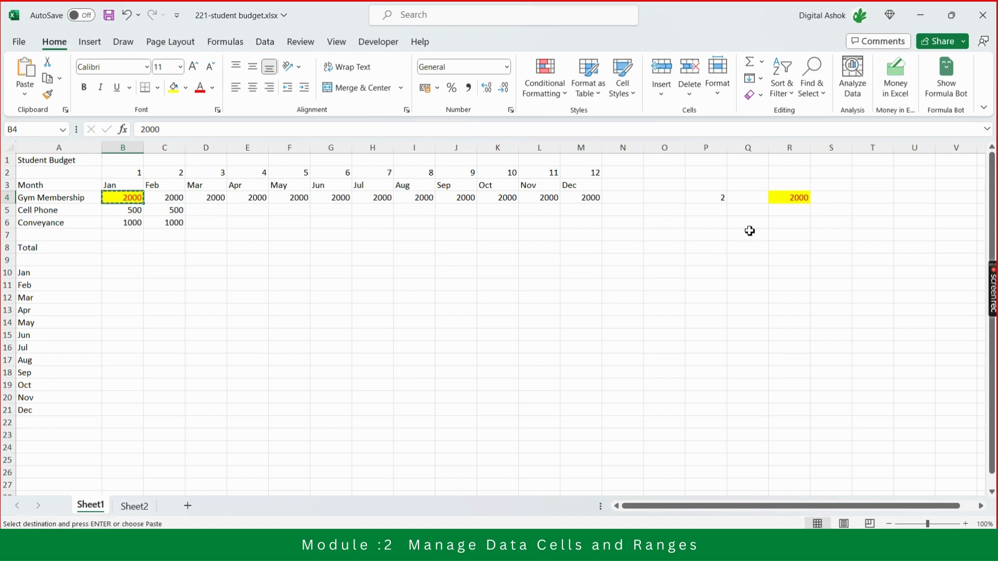
Paste the copied gym fee into cell R6 without formatting, using Paste Special with Values.
{"action": "left_click", "coordinate": [789, 222]}
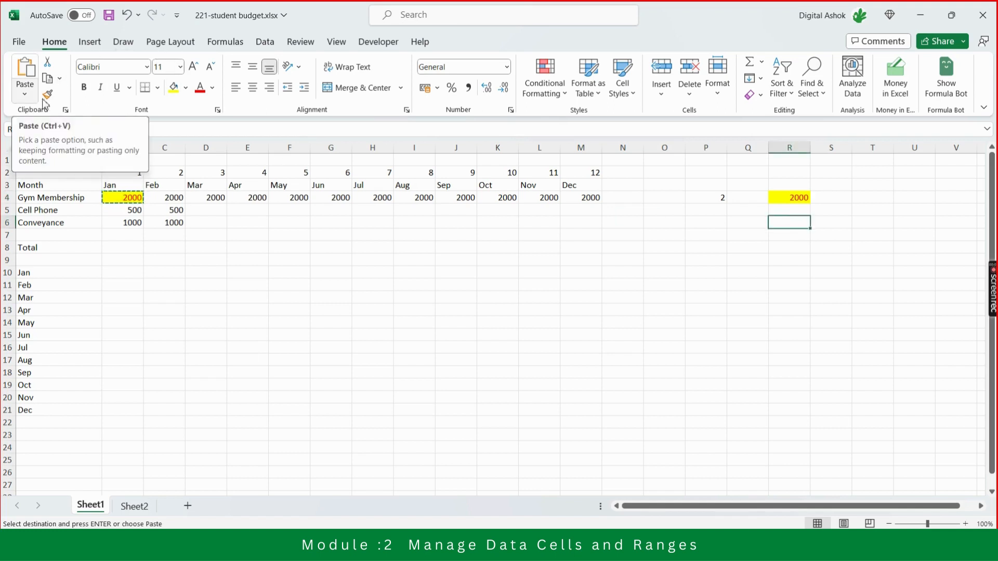
{"action": "right_click", "coordinate": [787, 222]}
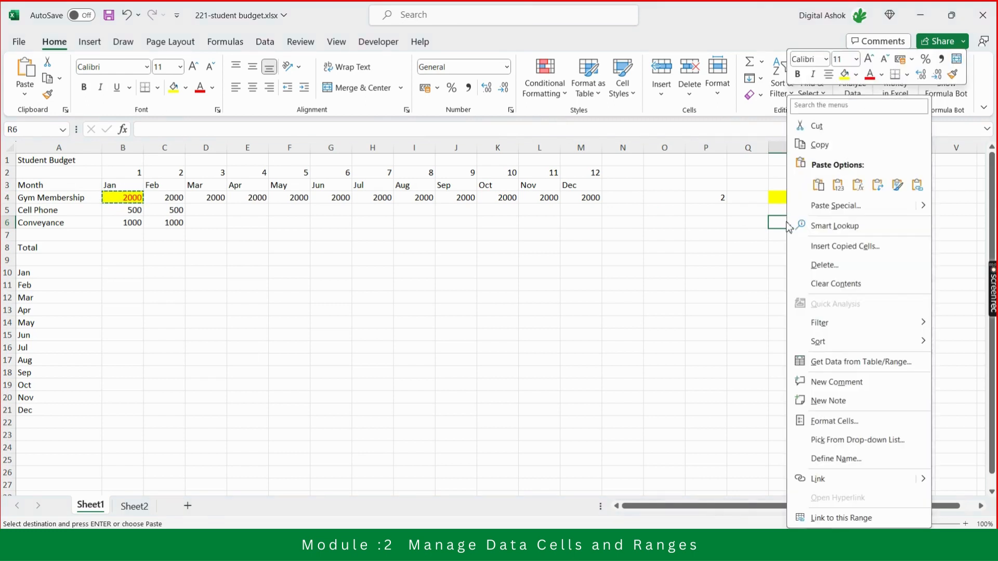
{"action": "left_click", "coordinate": [841, 210]}
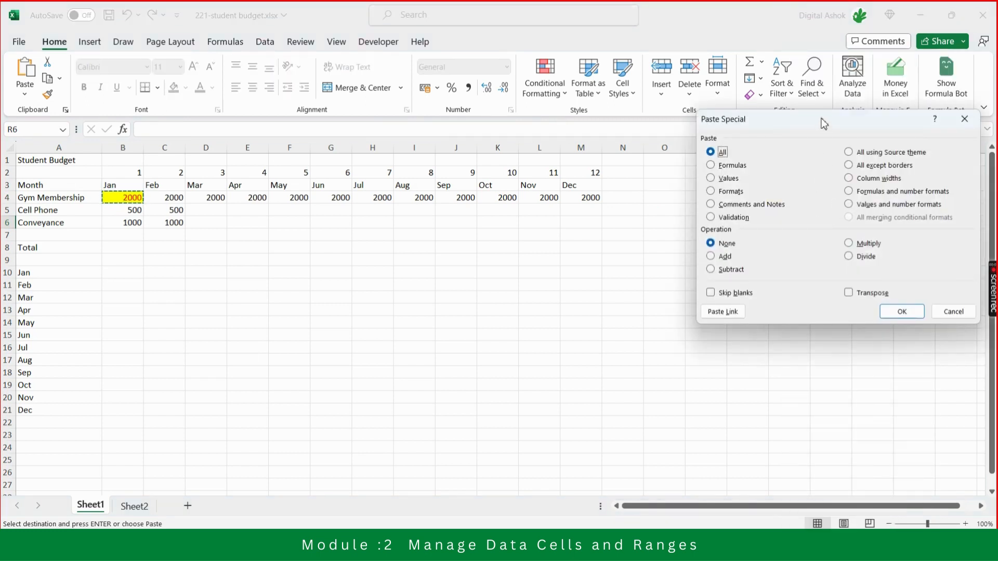
{"action": "left_click_drag", "start_coordinate": [823, 124], "coordinate": [591, 259]}
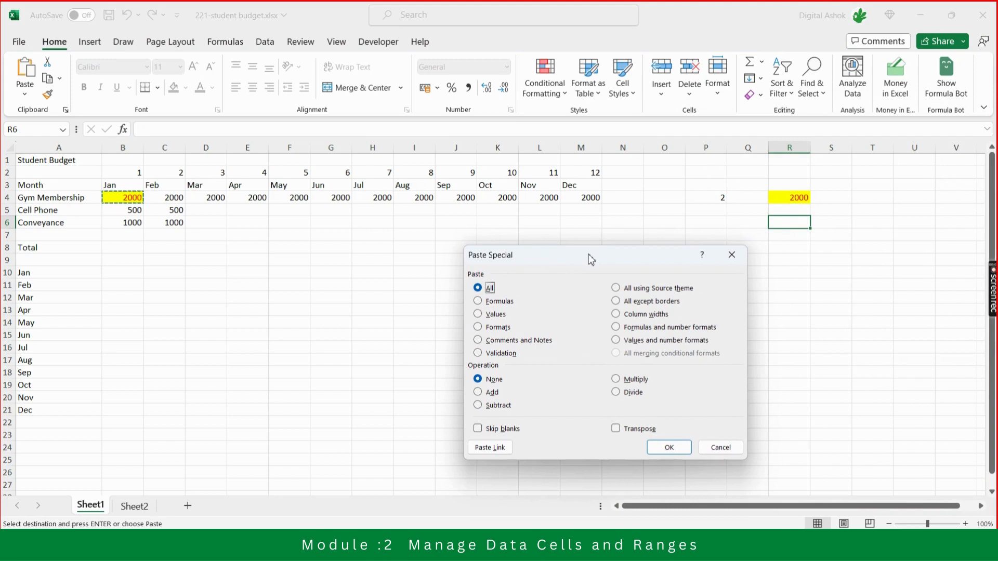
{"action": "left_click", "coordinate": [494, 316]}
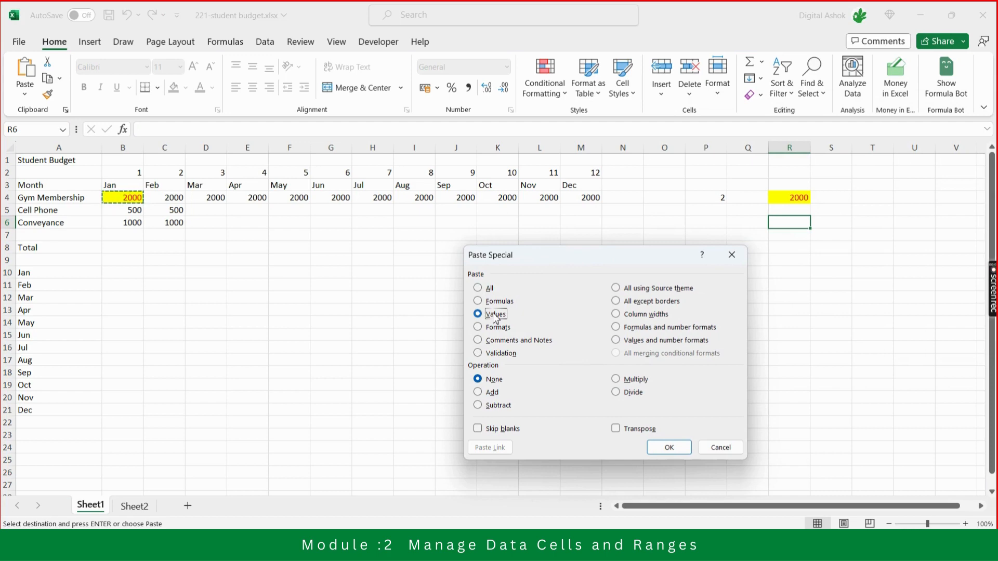
{"action": "left_click", "coordinate": [674, 450]}
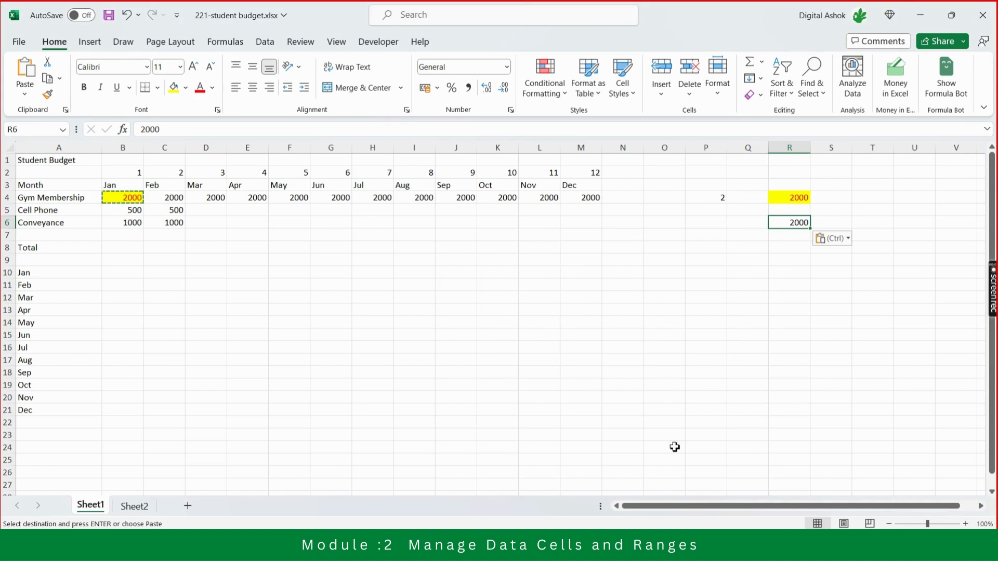
{"action": "key", "text": "Escape"}
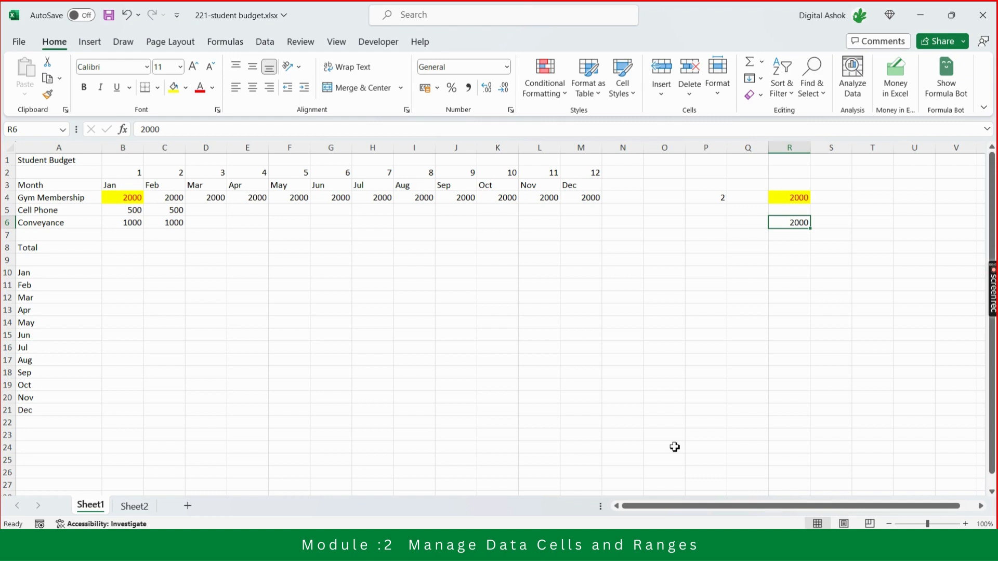
{"action": "key", "text": "shift+Up"}
{"action": "key", "text": "shift+Up"}
{"action": "key", "text": "shift+Up"}
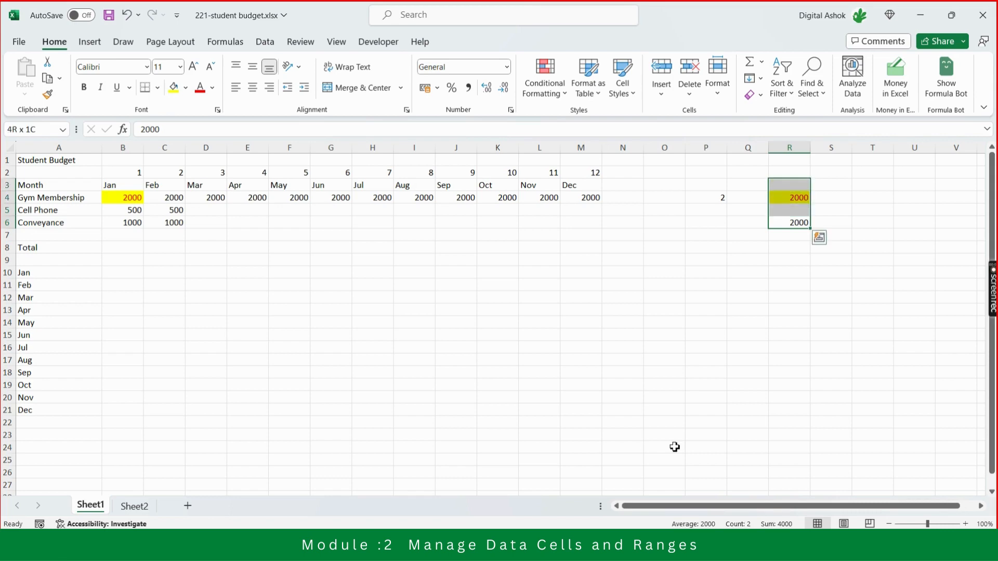
Switch to the Excel exam objectives PDF to check the Manage Data Cells and Ranges topics, and return to the student budget workbook in Excel.
{"action": "key", "text": "alt+Tab"}
{"action": "key", "text": "alt+Tab"}
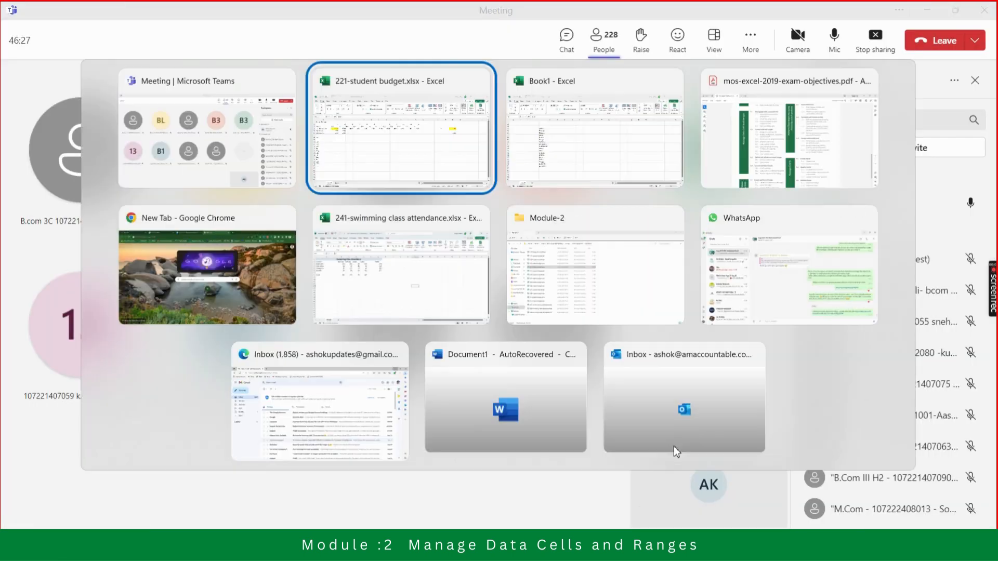
{"action": "key", "text": "alt+Tab"}
{"action": "key", "text": "alt+Tab"}
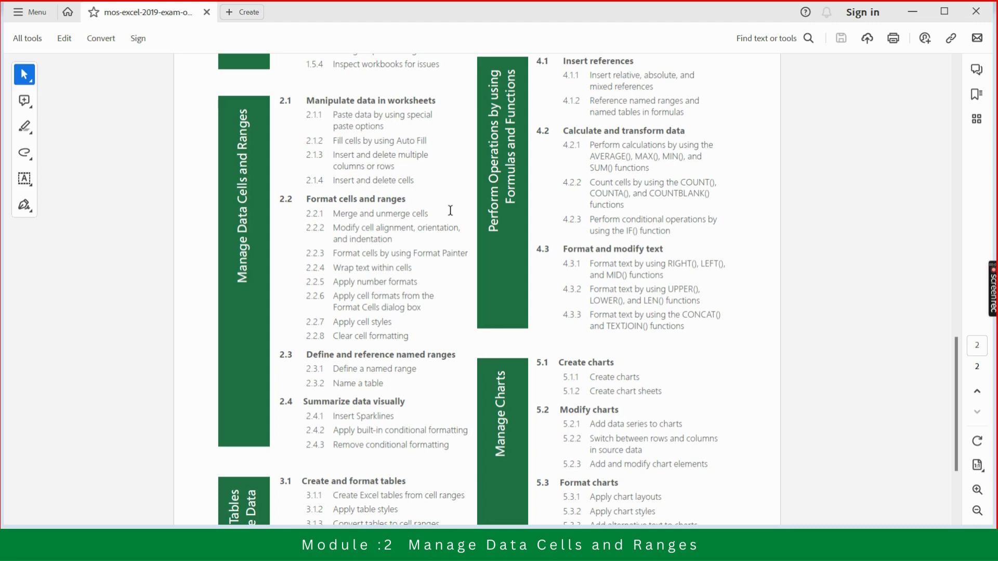
{"action": "key", "text": "alt+Tab"}
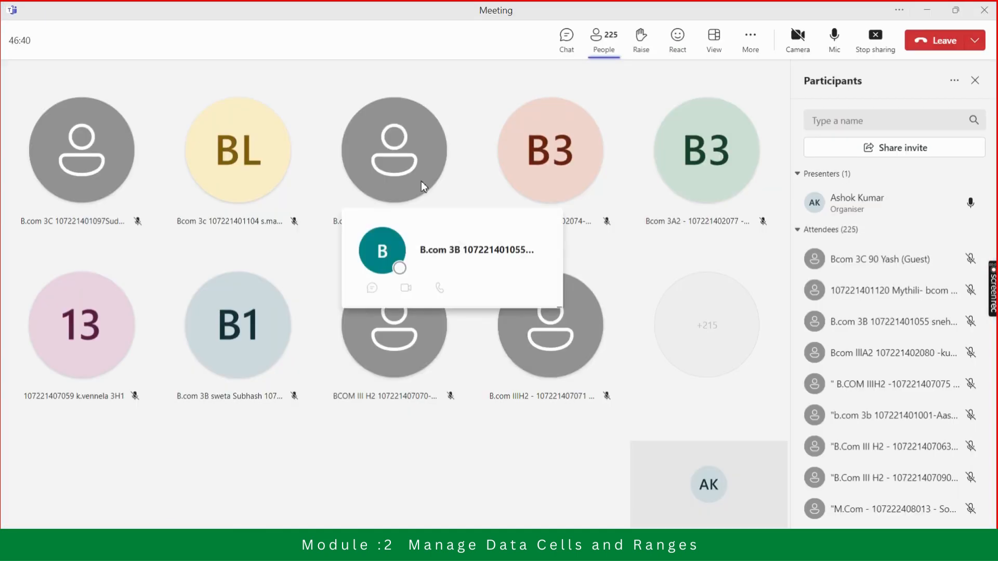
{"action": "key", "text": "alt+Tab"}
{"action": "key", "text": "alt+Tab"}
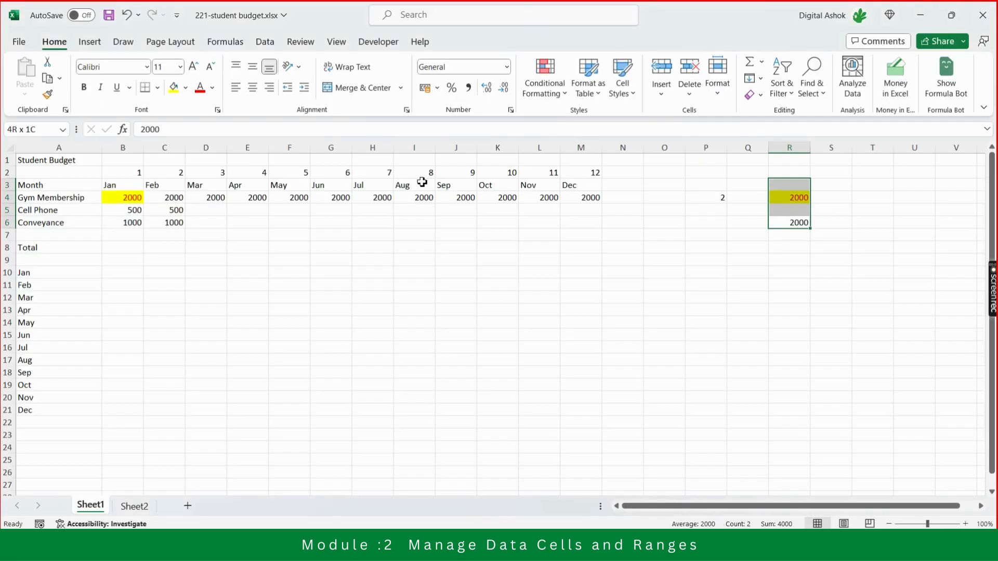
{"action": "key", "text": "Down"}
{"action": "key", "text": "Up"}
{"action": "key", "text": "Up"}
{"action": "key", "text": "Up"}
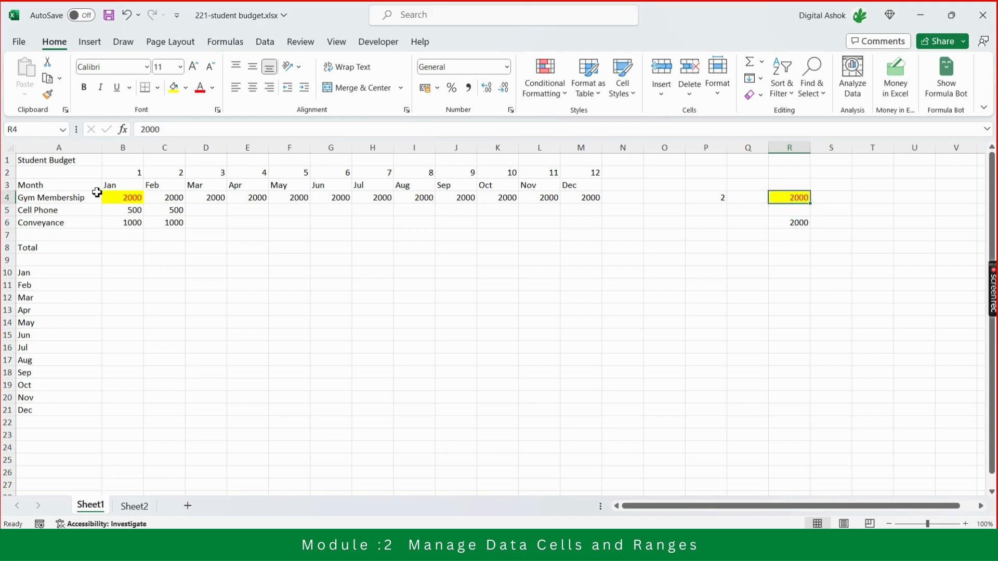
{"action": "left_click", "coordinate": [115, 200]}
{"action": "key", "text": "Down"}
{"action": "key", "text": "Down"}
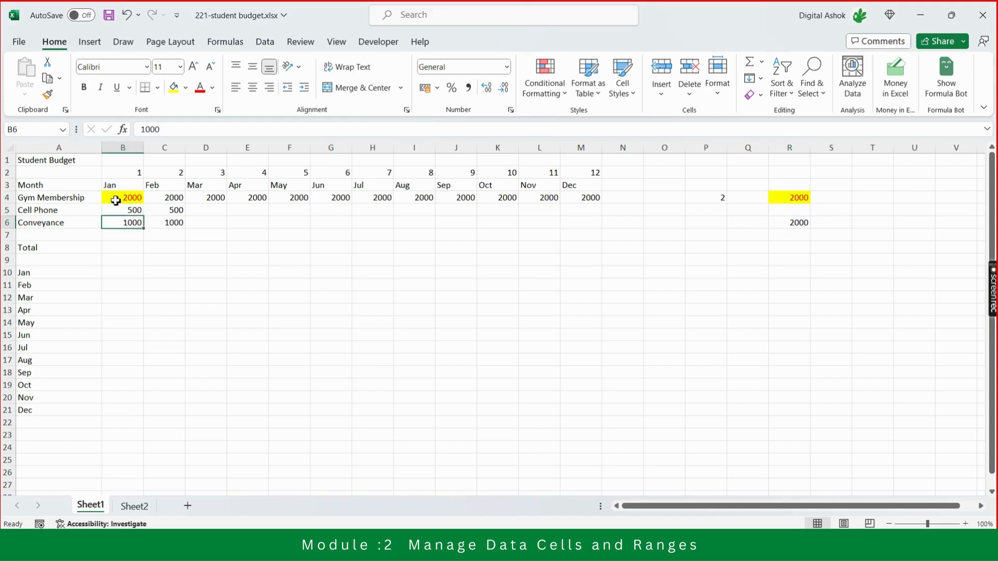
{"action": "key", "text": "Up"}
{"action": "key", "text": "Right"}
{"action": "key", "text": "Right"}
{"action": "key", "text": "Right"}
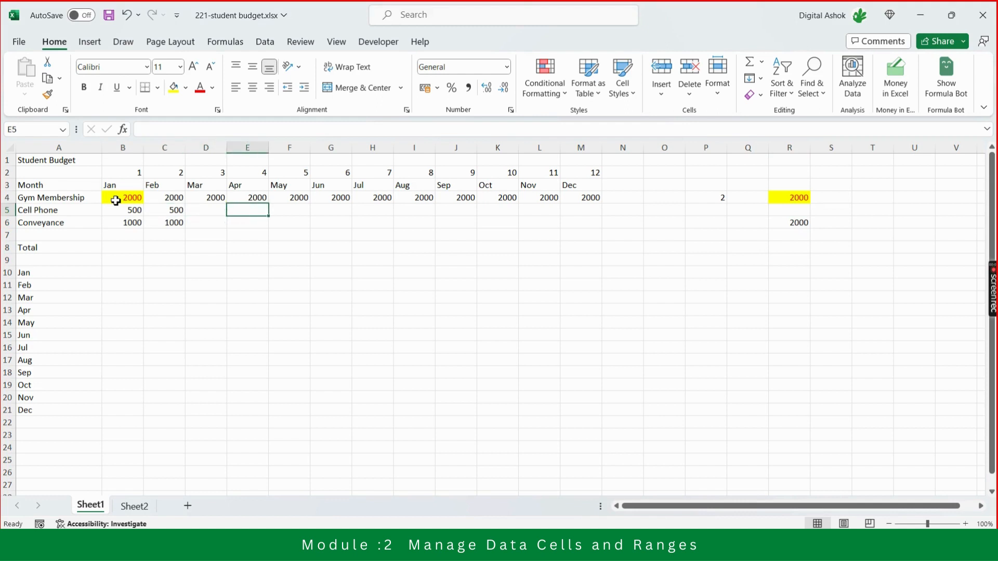
{"action": "key", "text": "Right"}
{"action": "key", "text": "Right"}
{"action": "key", "text": "Right"}
{"action": "key", "text": "Right"}
{"action": "key", "text": "Right"}
{"action": "key", "text": "Right"}
{"action": "key", "text": "Left"}
{"action": "key", "text": "Left"}
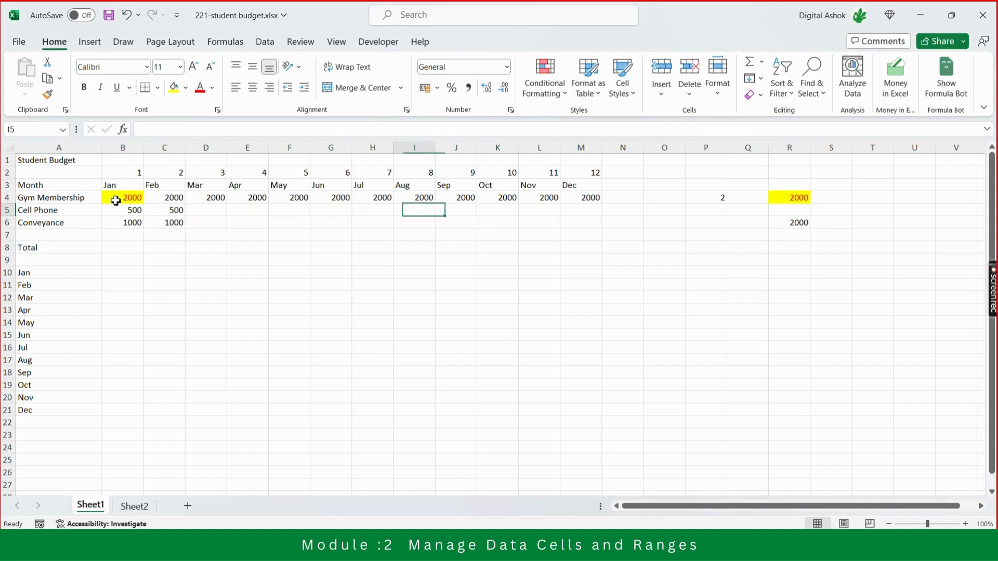
Fill the Cell Phone amount of 500 from January and February across to December in B5:M5.
{"action": "key", "text": "Left"}
{"action": "key", "text": "Left"}
{"action": "key", "text": "Left"}
{"action": "key", "text": "Left"}
{"action": "key", "text": "Left"}
{"action": "key", "text": "Left"}
{"action": "key", "text": "Left"}
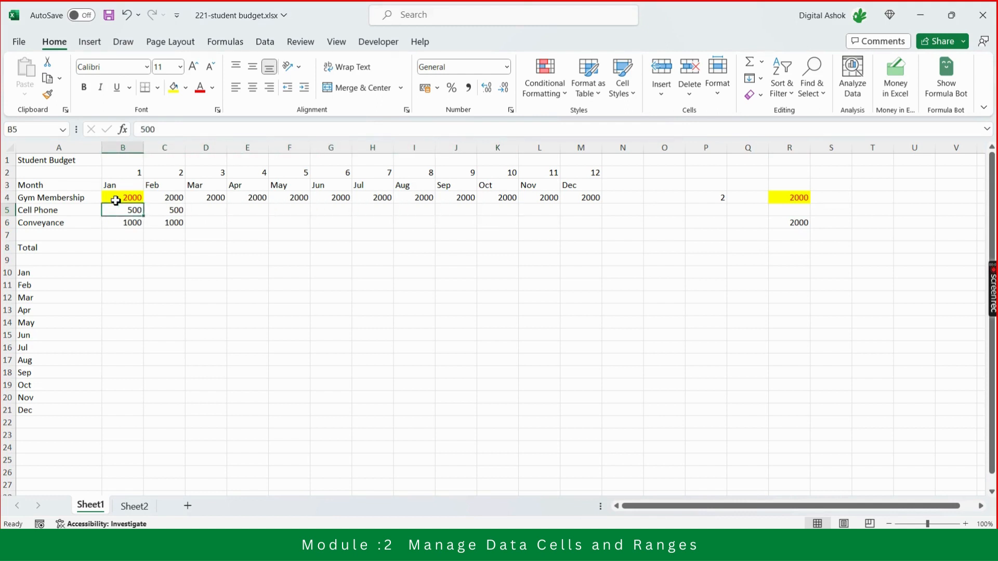
{"action": "key", "text": "shift+Right"}
{"action": "key", "text": "shift+Right"}
{"action": "key", "text": "shift+Left"}
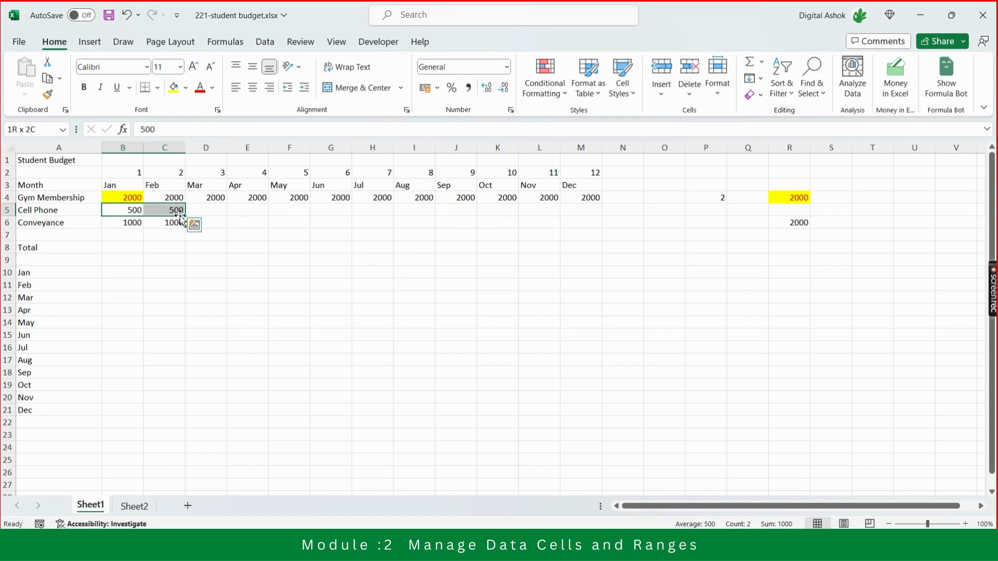
{"action": "left_click_drag", "start_coordinate": [184, 216], "coordinate": [619, 224]}
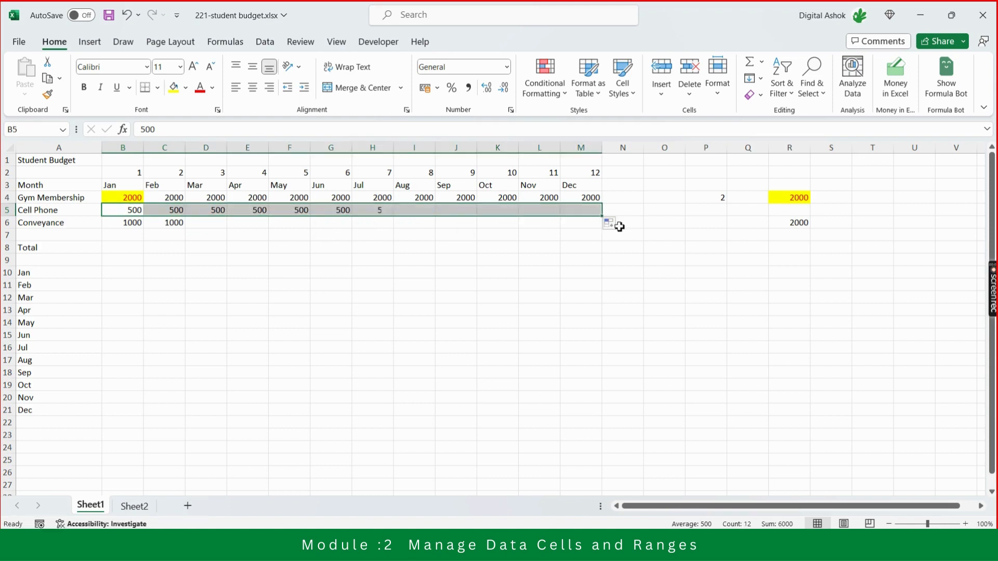
Fill the Conveyance amount of 1000 from January and February across to December in B6:M6.
{"action": "left_click", "coordinate": [130, 224]}
{"action": "key", "text": "shift+Right"}
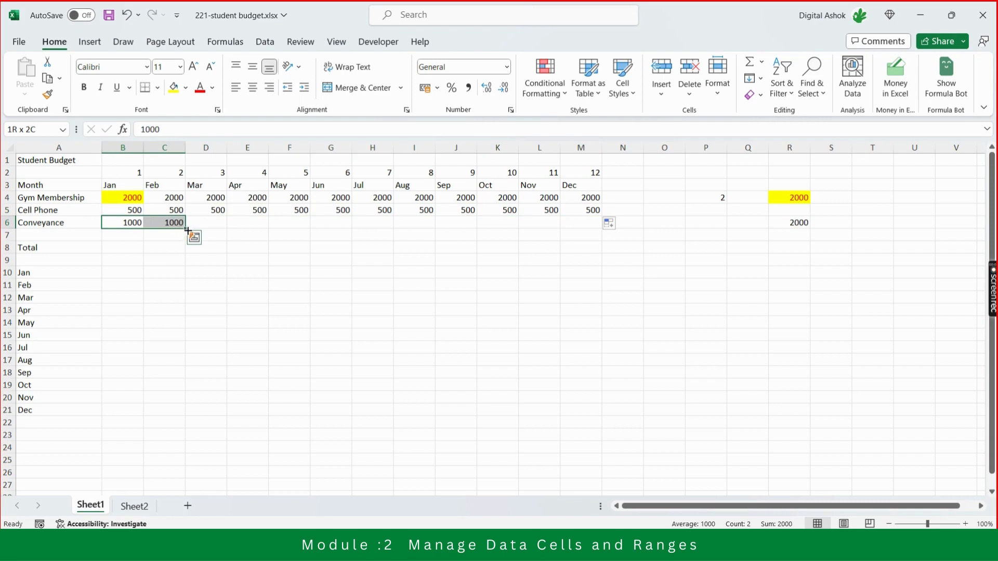
{"action": "left_click_drag", "start_coordinate": [188, 230], "coordinate": [594, 240]}
{"action": "left_click", "coordinate": [468, 288]}
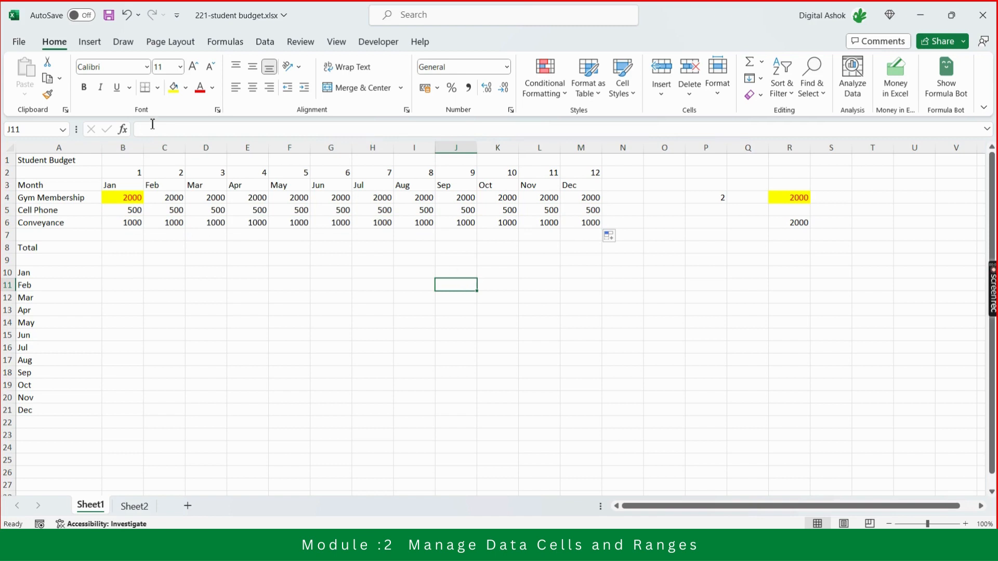
Clear the month numbers 1 to 12 above the month headings in B2:M2.
{"action": "left_click", "coordinate": [134, 173]}
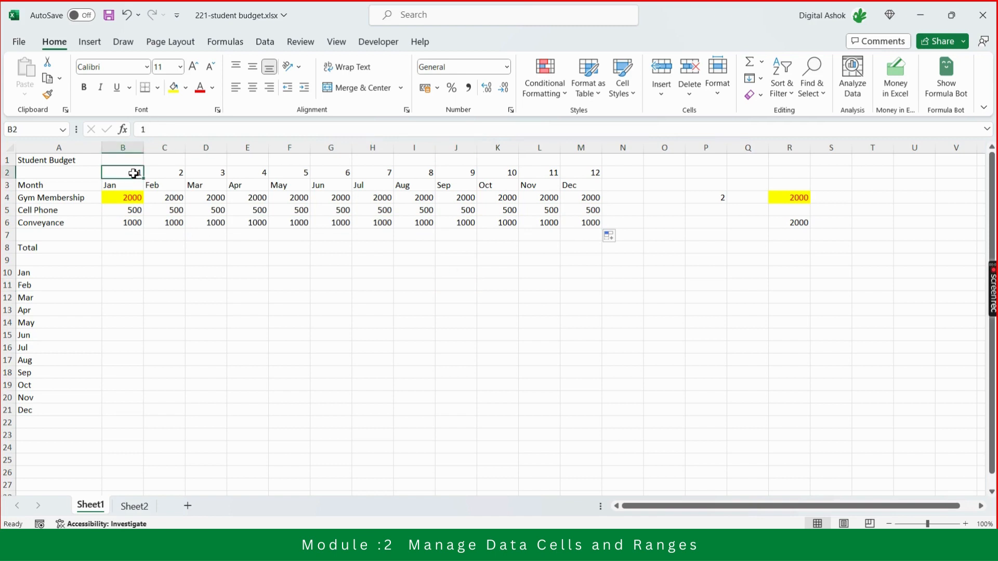
{"action": "key", "text": "shift+Right"}
{"action": "key", "text": "shift+Right"}
{"action": "key", "text": "shift+Right"}
{"action": "key", "text": "shift+Right"}
{"action": "key", "text": "shift+Right"}
{"action": "key", "text": "shift+Right"}
{"action": "key", "text": "shift+Right"}
{"action": "key", "text": "shift+Right"}
{"action": "key", "text": "shift+Right"}
{"action": "key", "text": "shift+Right"}
{"action": "key", "text": "shift+Right"}
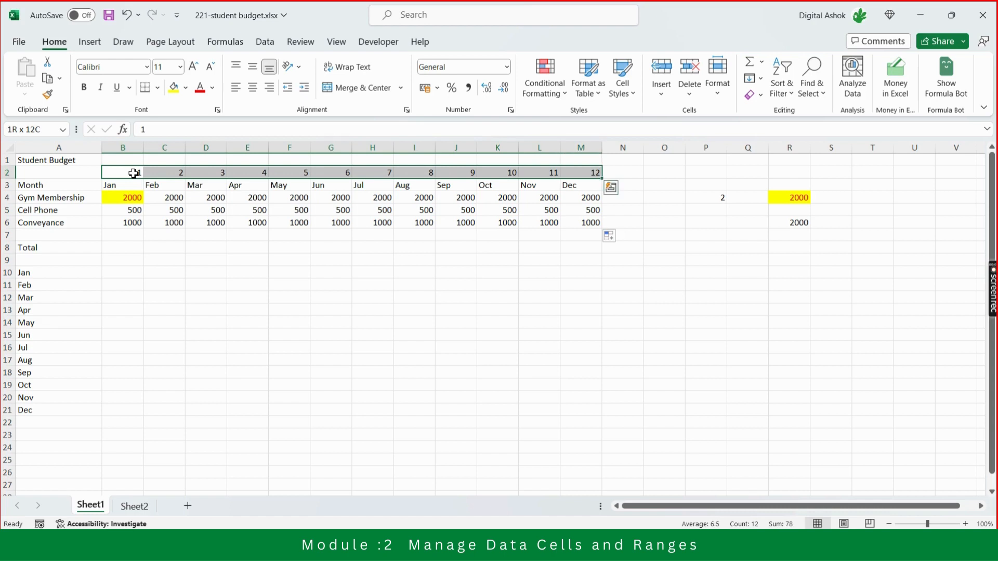
{"action": "key", "text": "Delete"}
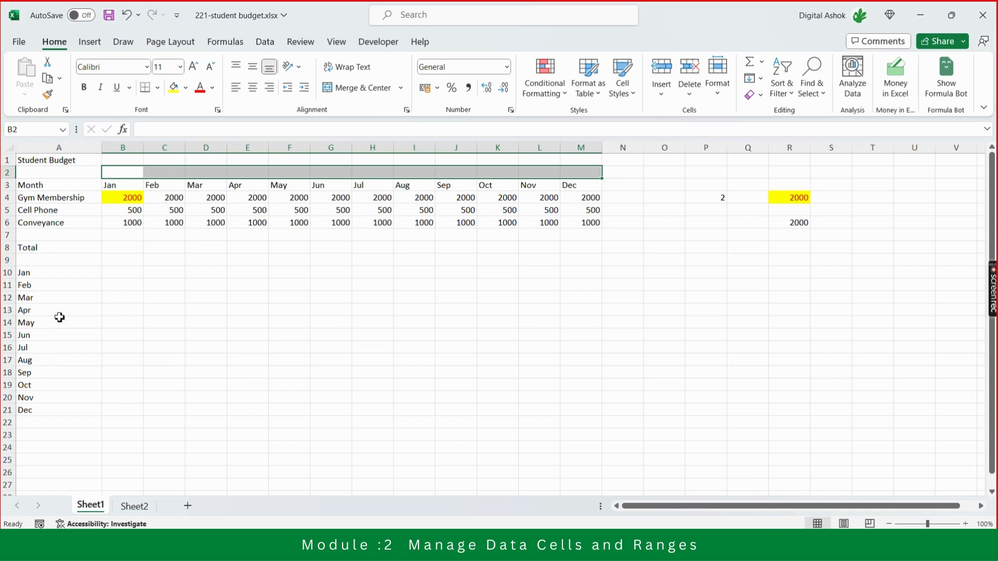
Clear the vertical month list in A10:A21 and delete column R with the pasted sample values.
{"action": "left_click", "coordinate": [58, 275]}
{"action": "key", "text": "shift+Down"}
{"action": "key", "text": "shift+Down"}
{"action": "key", "text": "shift+Down"}
{"action": "key", "text": "shift+Down"}
{"action": "key", "text": "shift+Down"}
{"action": "key", "text": "shift+Down"}
{"action": "key", "text": "shift+Down"}
{"action": "key", "text": "shift+Down"}
{"action": "key", "text": "shift+Down"}
{"action": "key", "text": "shift+Down"}
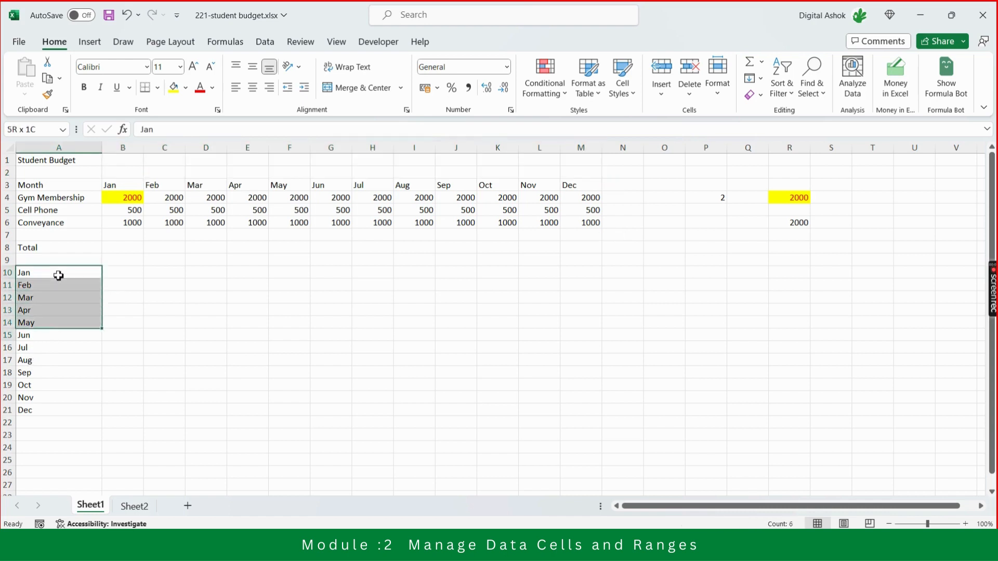
{"action": "key", "text": "shift+Down"}
{"action": "key", "text": "Delete"}
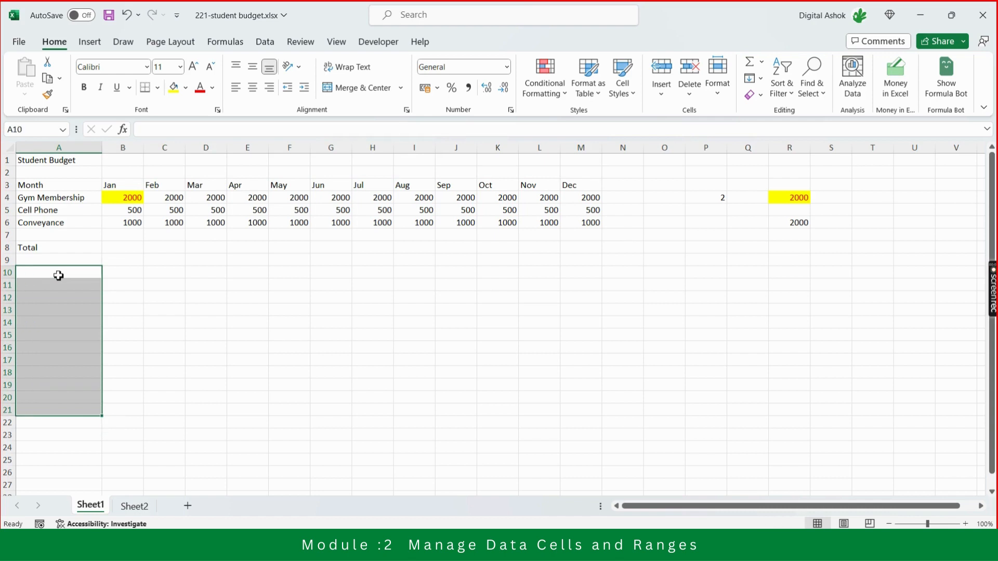
{"action": "left_click", "coordinate": [795, 147]}
{"action": "key", "text": "Delete"}
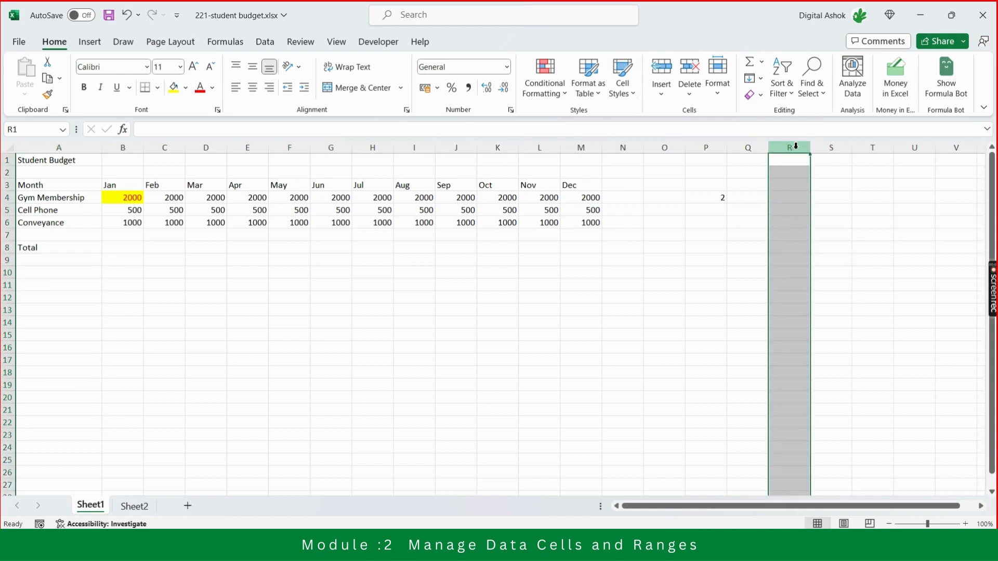
Clear the leftover sample value in column P and save the student budget workbook.
{"action": "left_click", "coordinate": [711, 148]}
{"action": "key", "text": "Delete"}
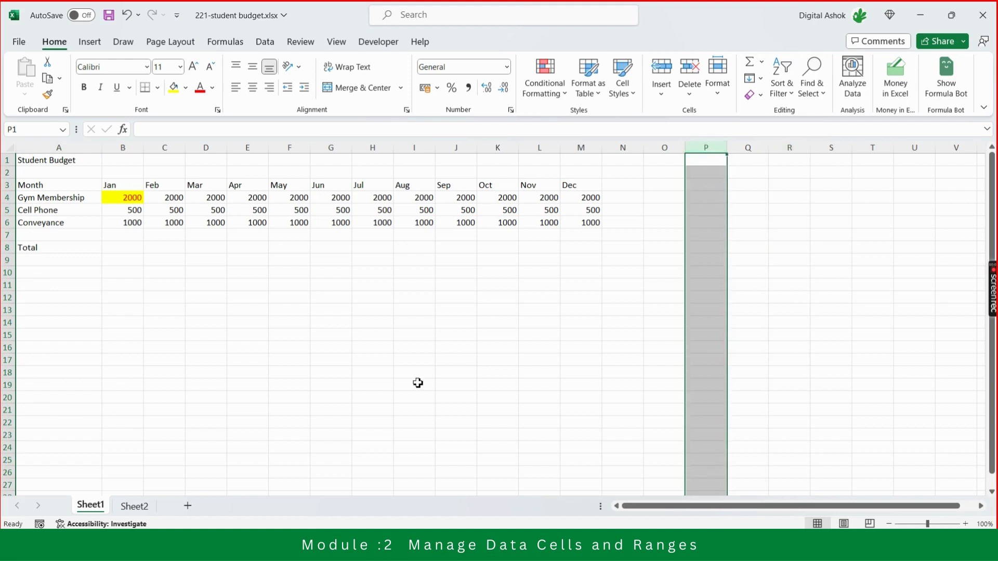
{"action": "left_click", "coordinate": [418, 383]}
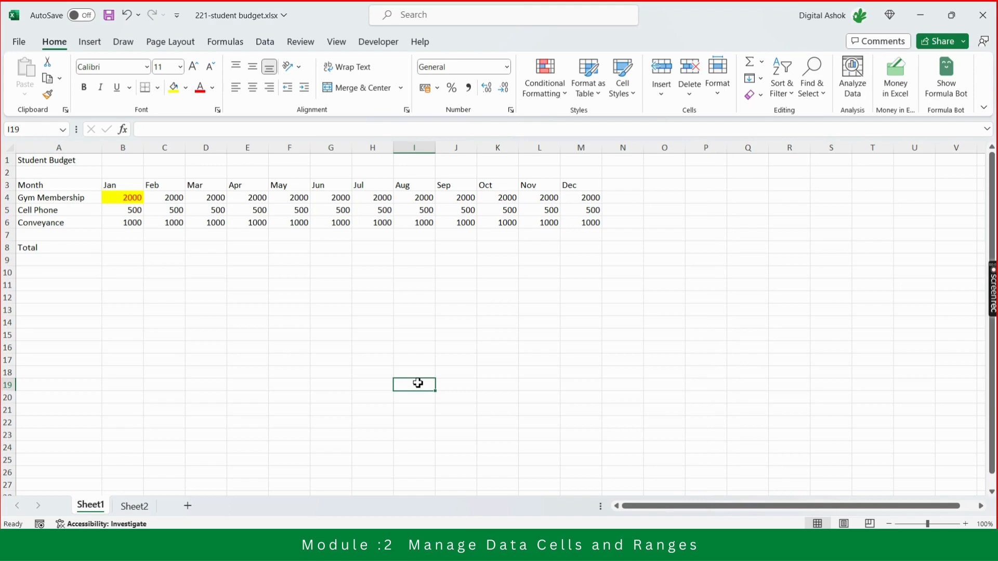
{"action": "key", "text": "ctrl+s"}
Check the Teams meeting window and the exam objectives PDF, and return to the student budget workbook in Excel.
{"action": "key", "text": "alt+Tab"}
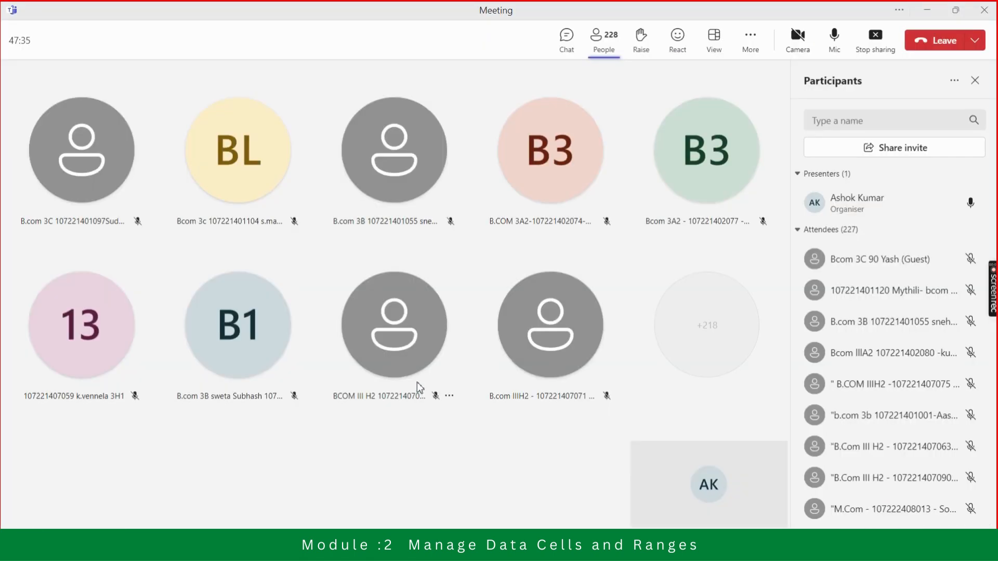
{"action": "key", "text": "alt+Tab"}
{"action": "key", "text": "alt+Tab"}
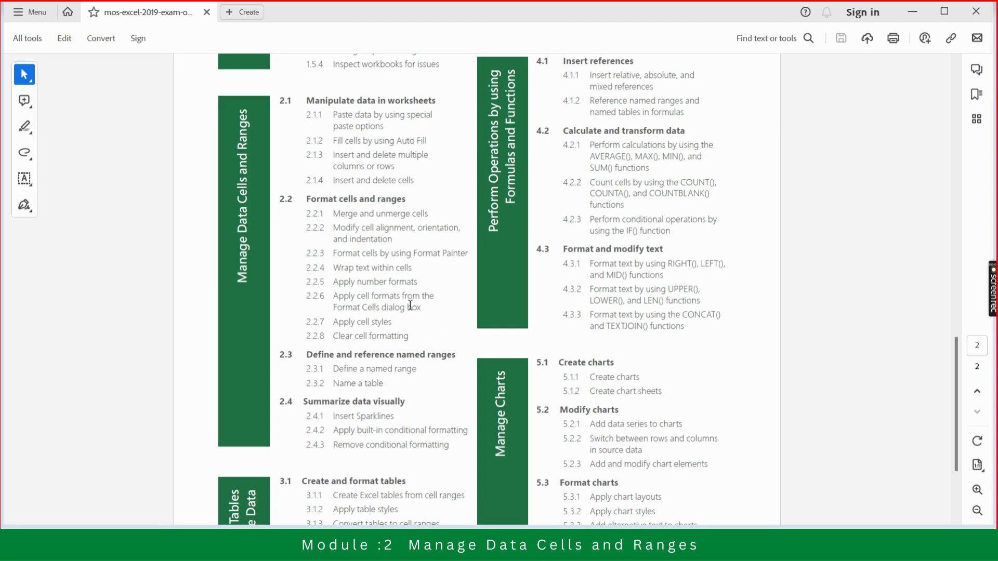
{"action": "key", "text": "alt+Tab"}
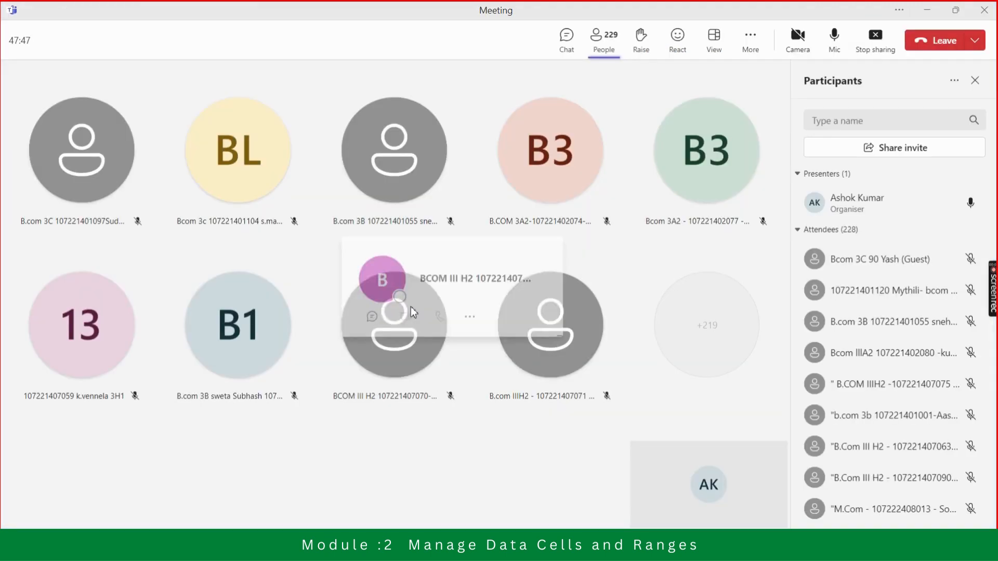
{"action": "key", "text": "alt+Tab"}
{"action": "key", "text": "alt+Tab"}
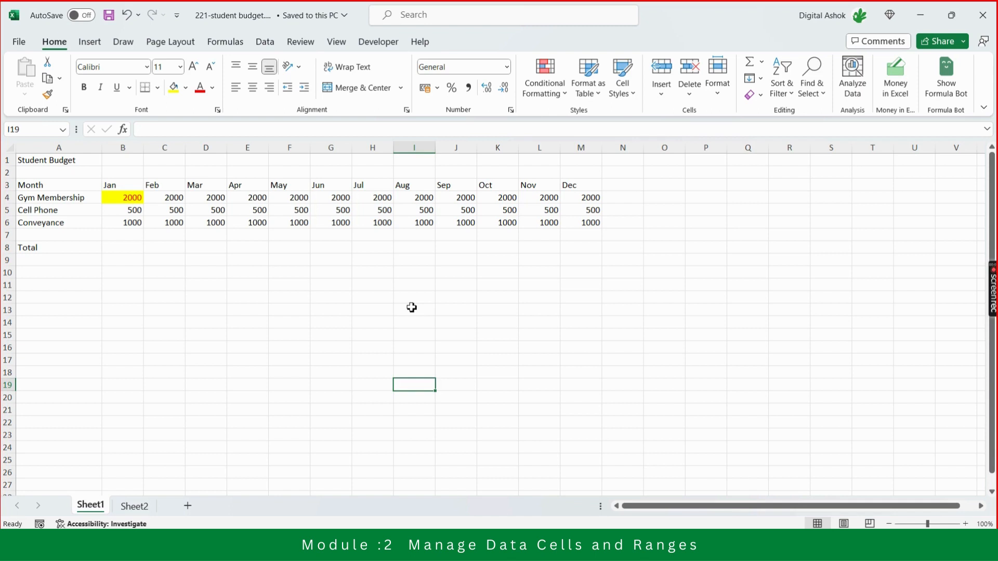
{"action": "key", "text": "Up"}
{"action": "key", "text": "Up"}
{"action": "key", "text": "Up"}
{"action": "key", "text": "Up"}
{"action": "key", "text": "Up"}
{"action": "key", "text": "Up"}
{"action": "key", "text": "Up"}
{"action": "key", "text": "Up"}
{"action": "key", "text": "Up"}
{"action": "key", "text": "Up"}
{"action": "key", "text": "Up"}
{"action": "key", "text": "Up"}
{"action": "key", "text": "Up"}
{"action": "key", "text": "Up"}
{"action": "key", "text": "Up"}
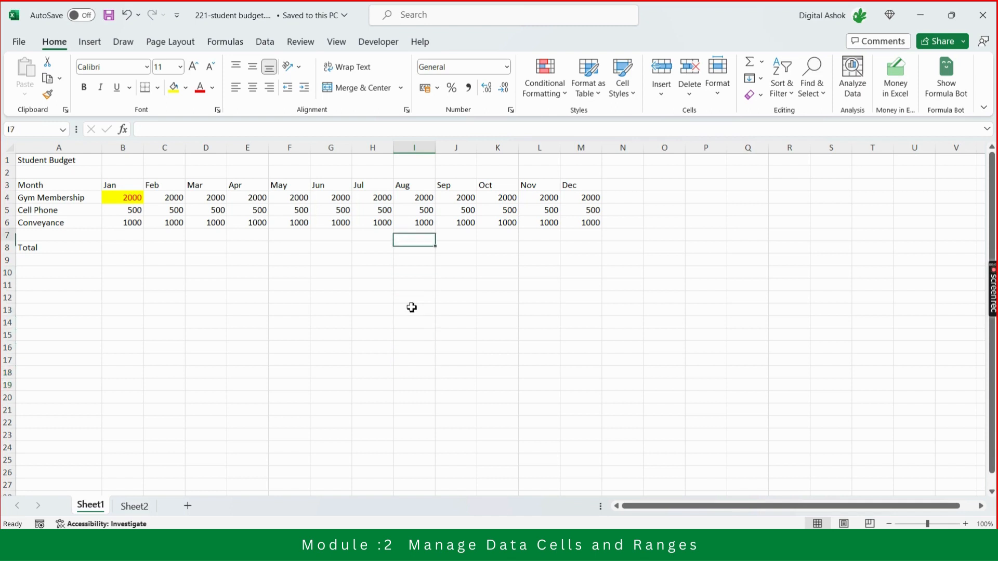
{"action": "key", "text": "Down"}
{"action": "key", "text": "Up"}
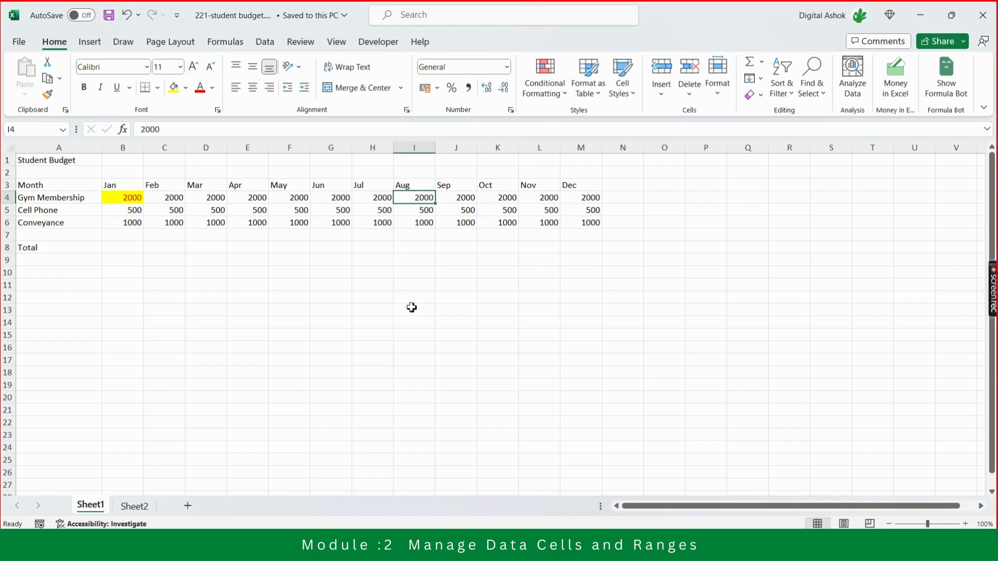
{"action": "key", "text": "Left"}
{"action": "key", "text": "Left"}
{"action": "key", "text": "Left"}
{"action": "key", "text": "Left"}
{"action": "key", "text": "Left"}
{"action": "key", "text": "Left"}
{"action": "key", "text": "Left"}
{"action": "key", "text": "Left"}
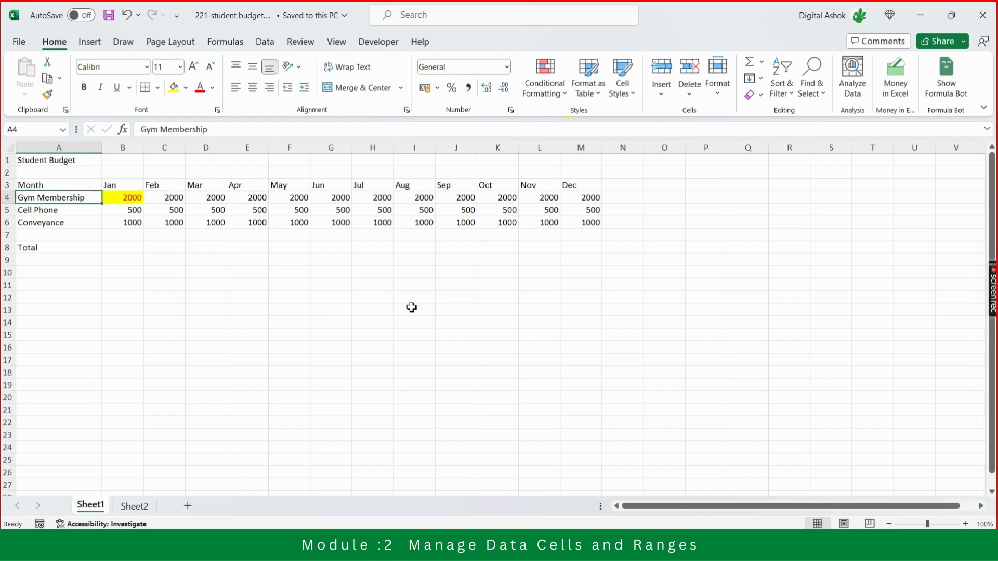
{"action": "key", "text": "Right"}
{"action": "key", "text": "Right"}
{"action": "key", "text": "Right"}
{"action": "key", "text": "Right"}
{"action": "key", "text": "Right"}
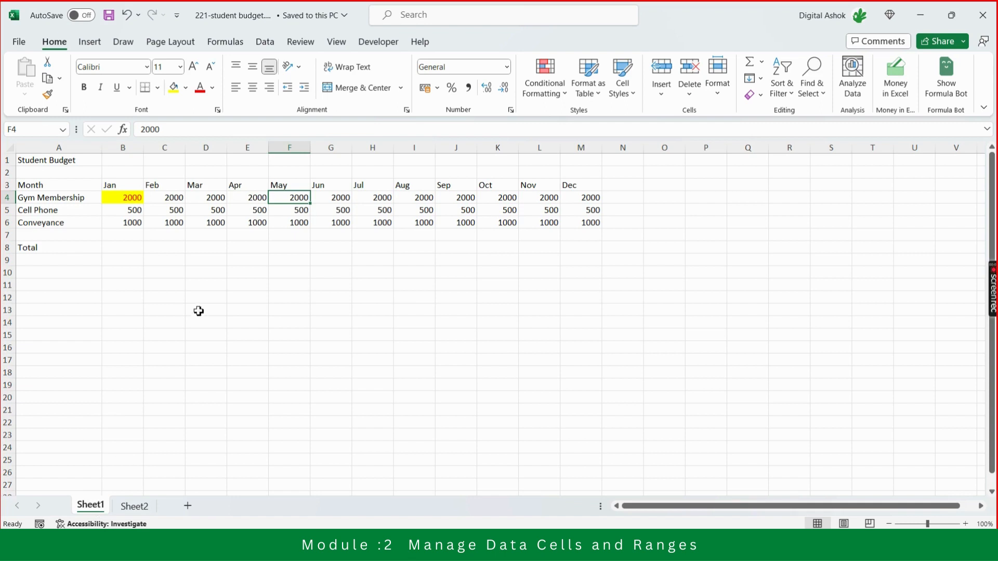
Create a copy of Sheet1 at the end of the same workbook.
{"action": "right_click", "coordinate": [93, 509]}
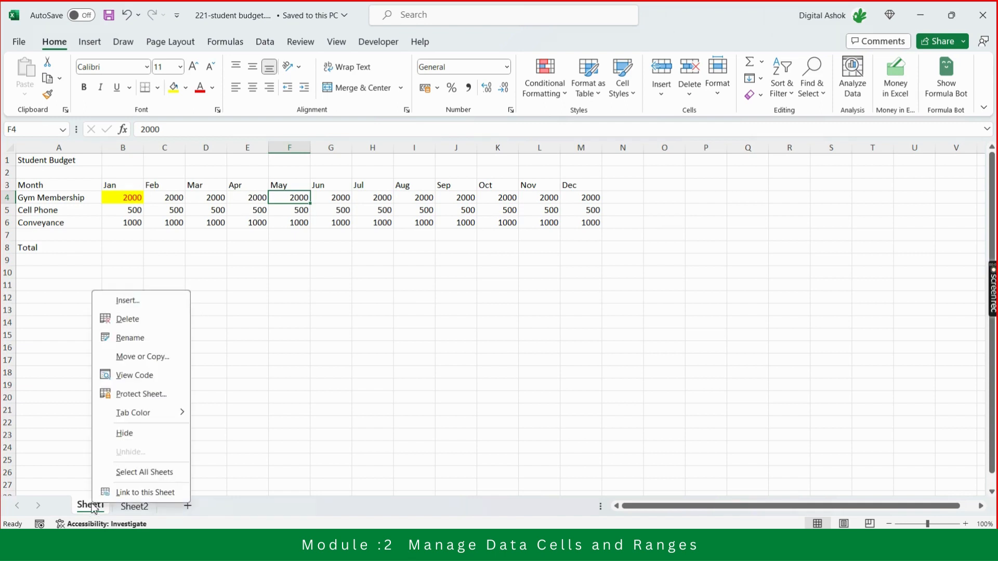
{"action": "left_click", "coordinate": [158, 357]}
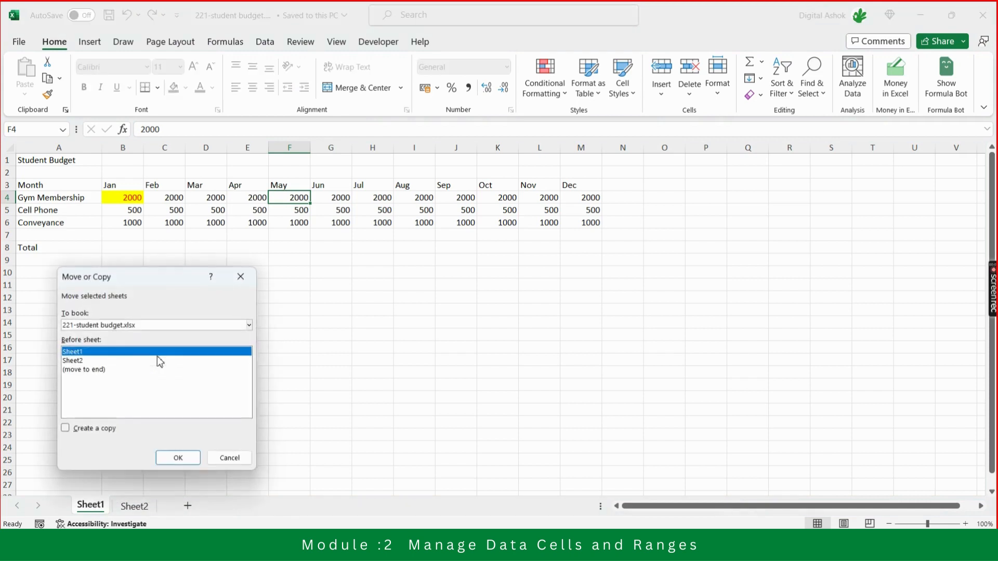
{"action": "left_click", "coordinate": [98, 372]}
{"action": "left_click", "coordinate": [88, 431]}
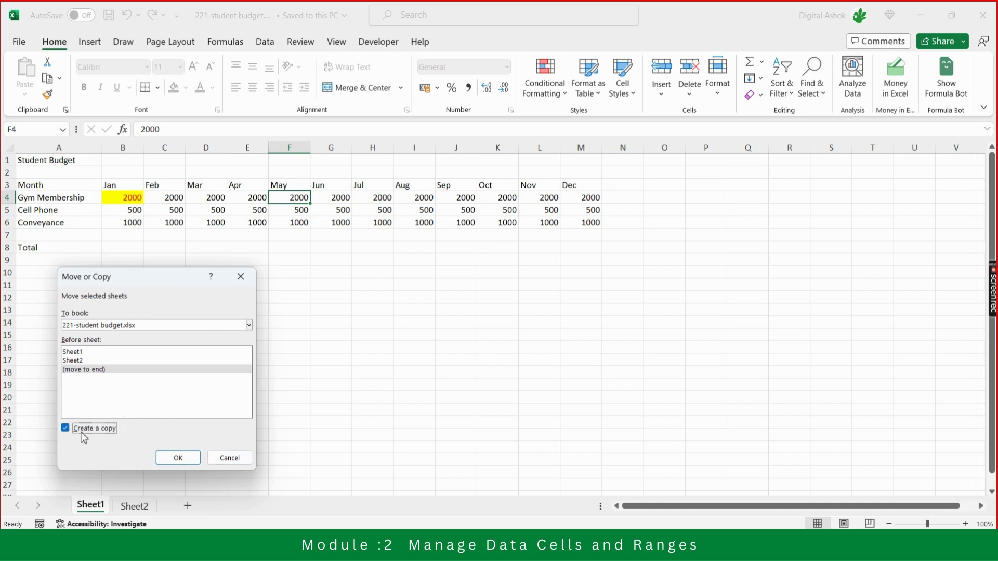
{"action": "left_click", "coordinate": [181, 457]}
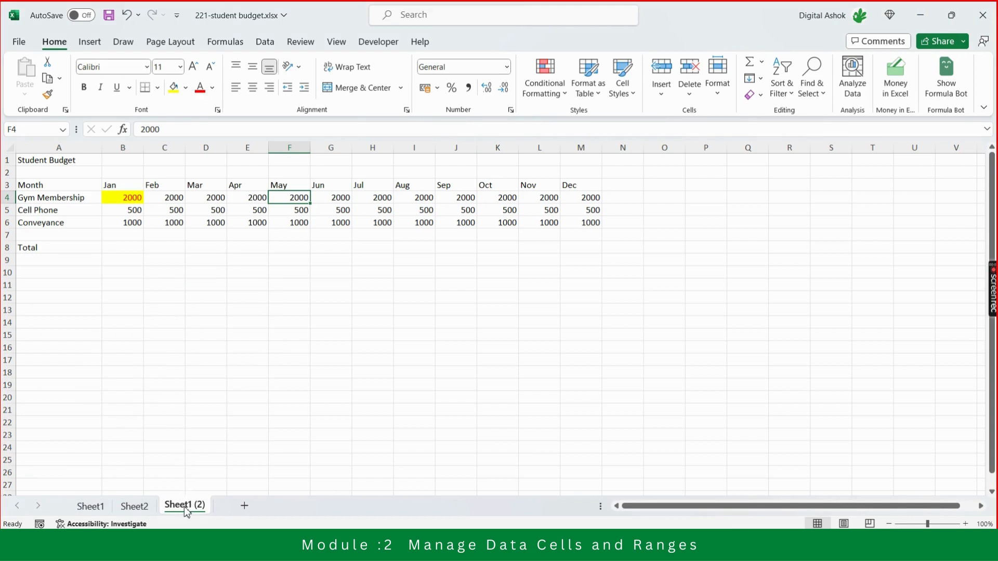
Compare the original Sheet1 with its copied sheet, finishing on the copy.
{"action": "left_click", "coordinate": [309, 378]}
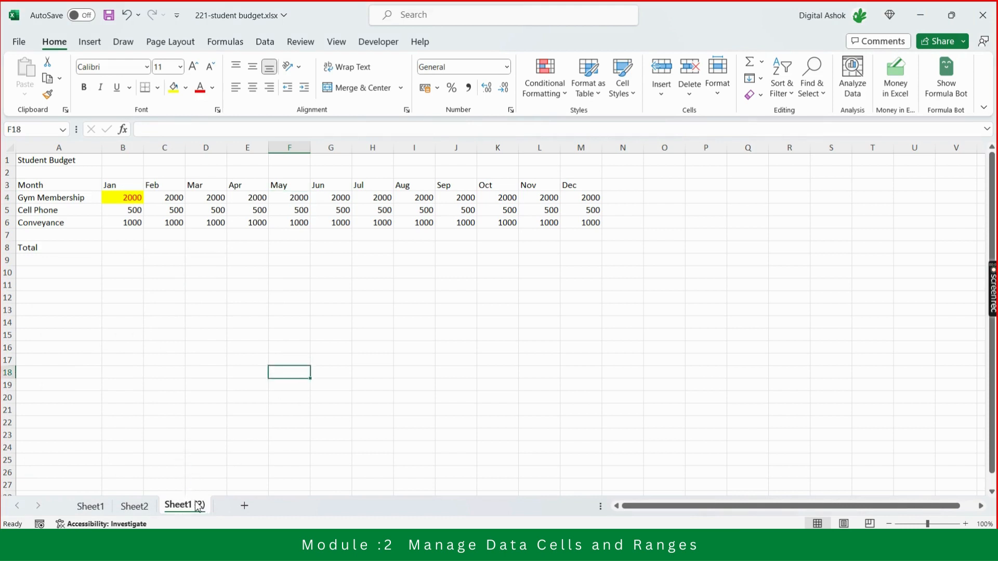
{"action": "left_click", "coordinate": [329, 337]}
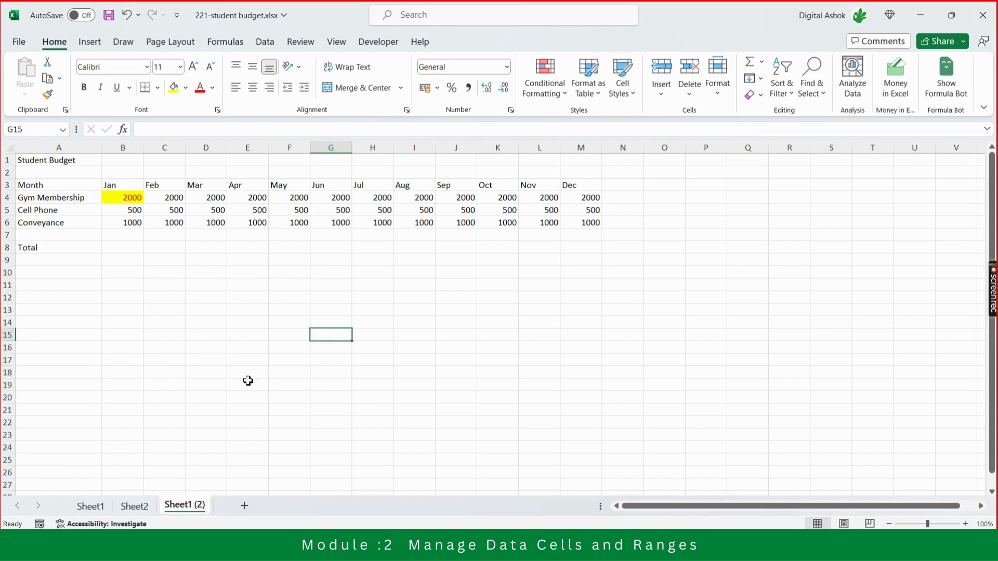
{"action": "left_click", "coordinate": [86, 516]}
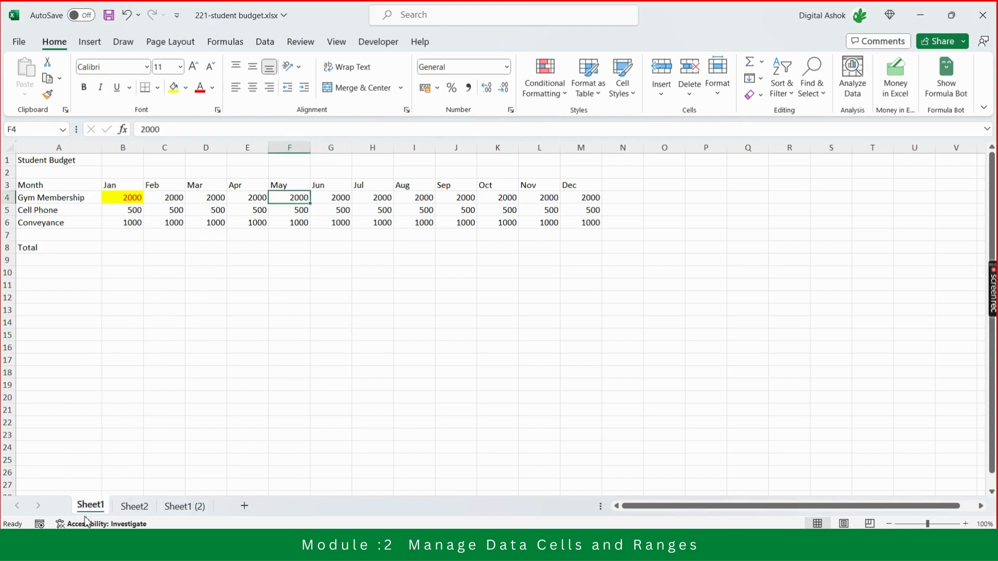
{"action": "left_click", "coordinate": [190, 508]}
{"action": "left_click", "coordinate": [88, 507]}
{"action": "left_click", "coordinate": [183, 507]}
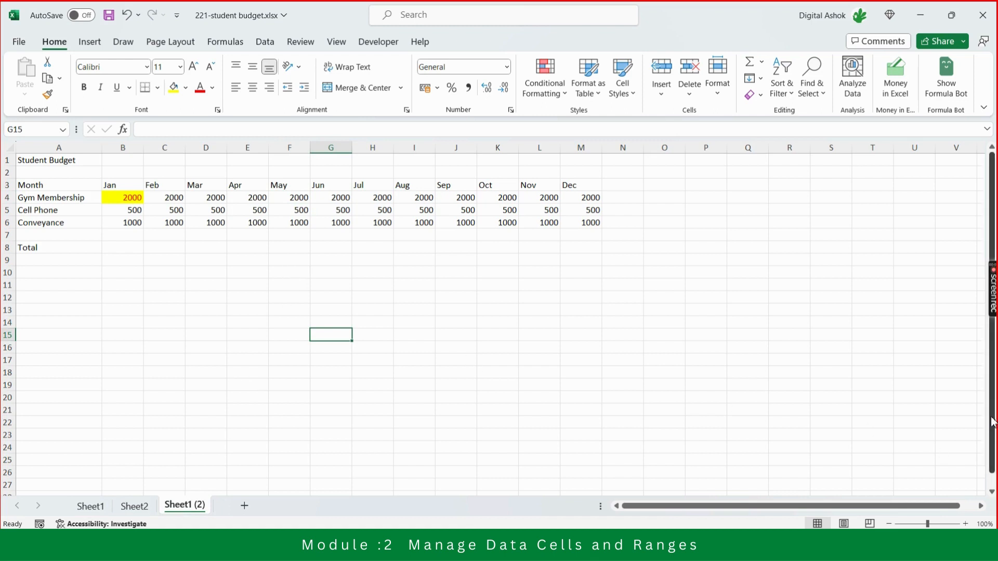
{"action": "mouse_move", "coordinate": [992, 422]}
{"action": "left_mouse_down"}
{"action": "mouse_move", "coordinate": [992, 431]}
{"action": "mouse_move", "coordinate": [991, 422]}
{"action": "left_mouse_up"}
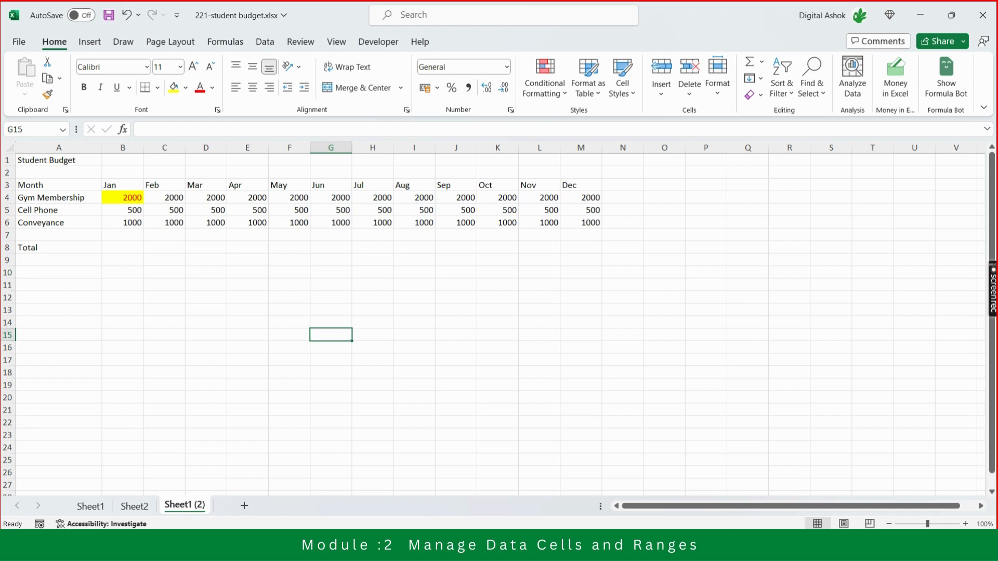
{"action": "key", "text": "shift+Down"}
{"action": "key", "text": "Up"}
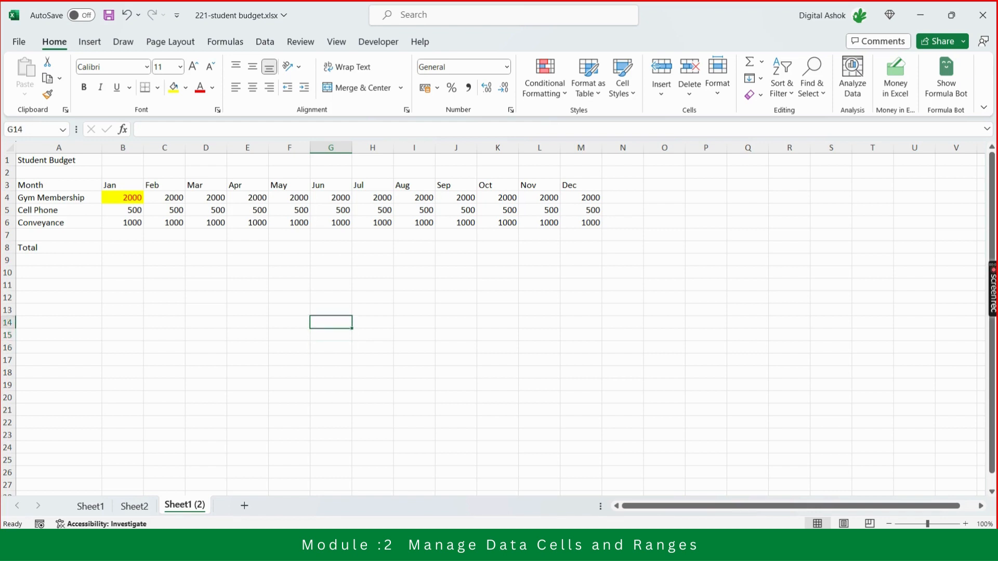
{"action": "key", "text": "Down"}
{"action": "key", "text": "Up"}
{"action": "key", "text": "Up"}
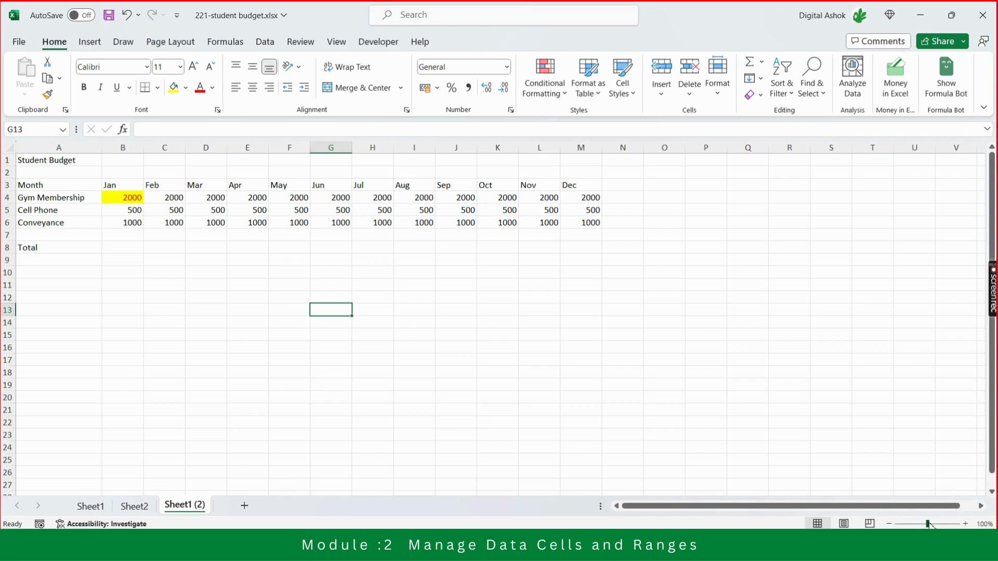
{"action": "left_click_drag", "start_coordinate": [929, 524], "coordinate": [939, 524]}
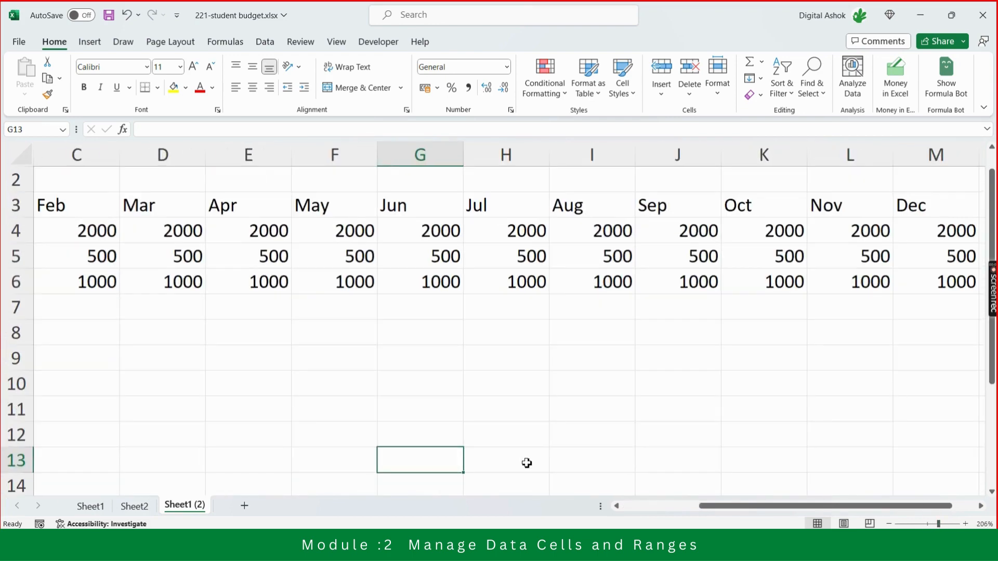
{"action": "left_click", "coordinate": [428, 410]}
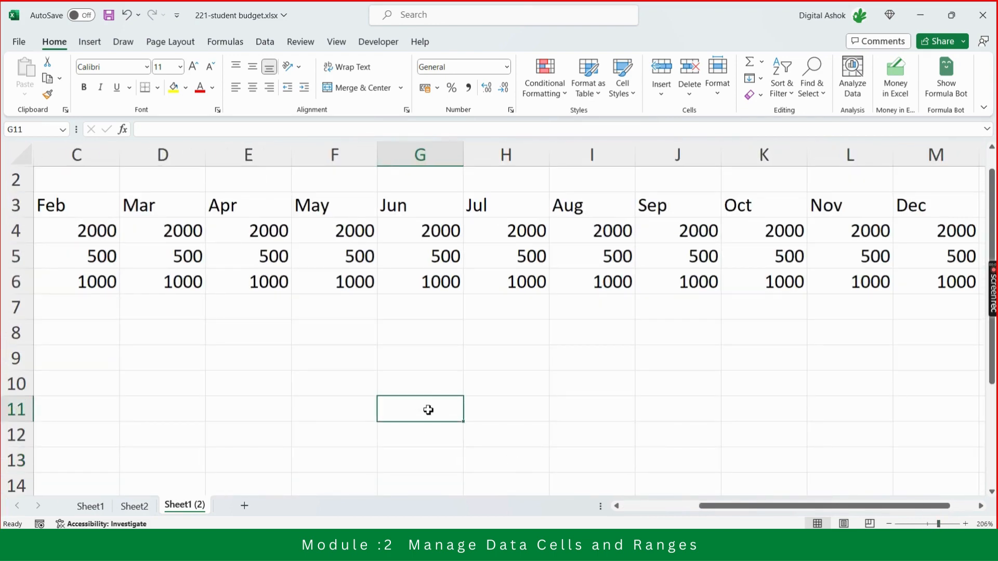
{"action": "type", "text": "1234567898"}
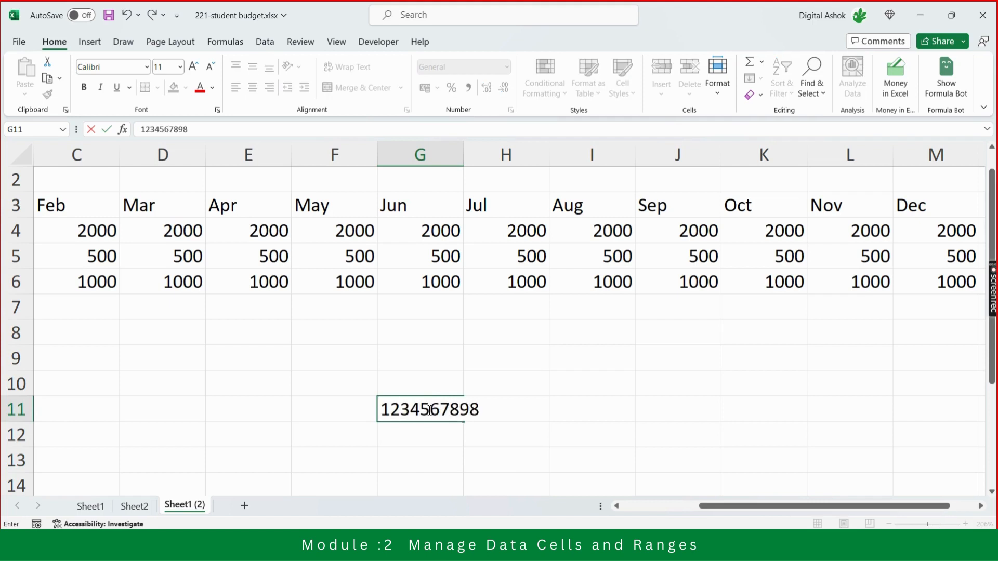
{"action": "type", "text": "9562"}
{"action": "key", "text": "Return"}
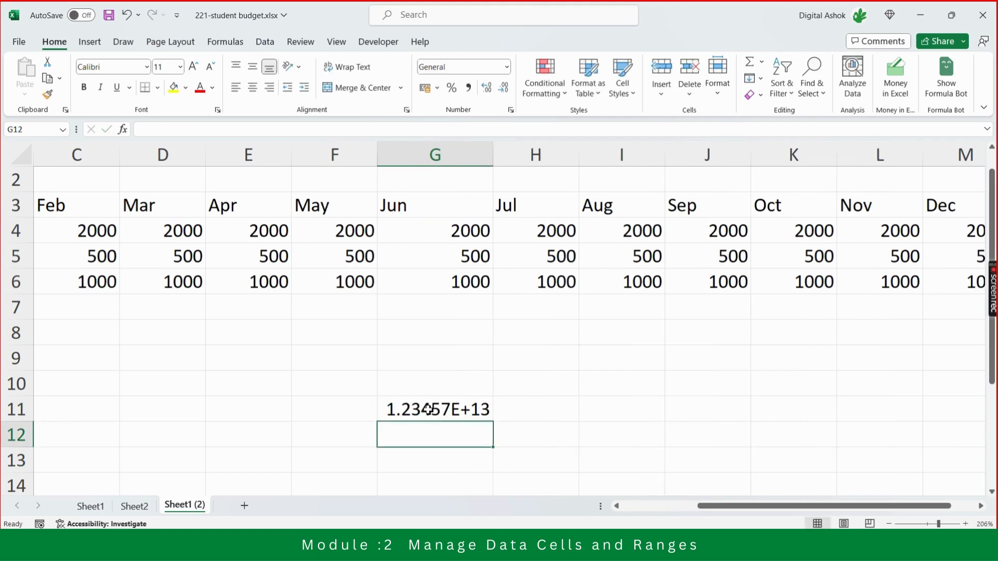
Widen column G and apply the Number format with no decimal places to G11.
{"action": "left_click", "coordinate": [429, 410]}
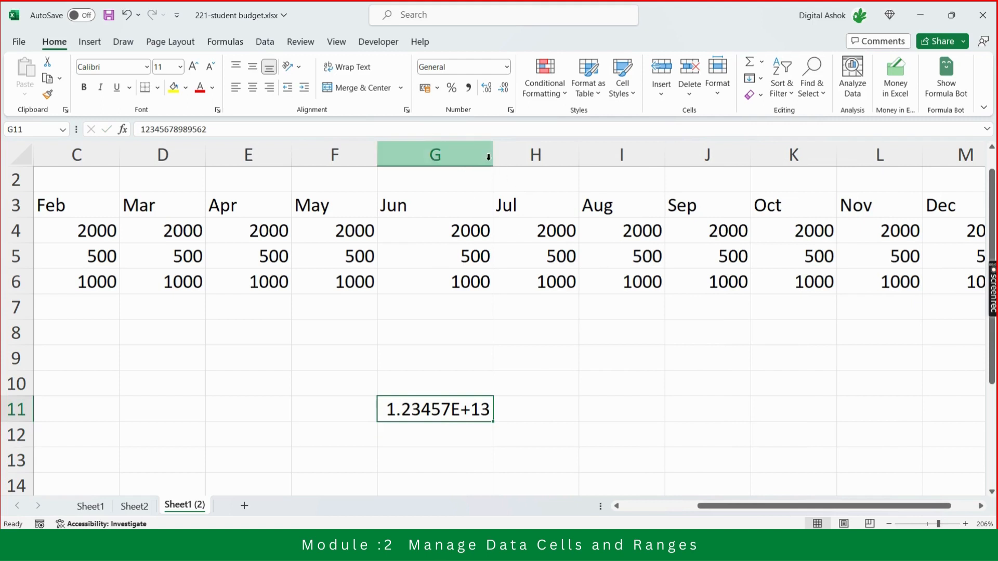
{"action": "left_click_drag", "start_coordinate": [491, 156], "coordinate": [612, 175]}
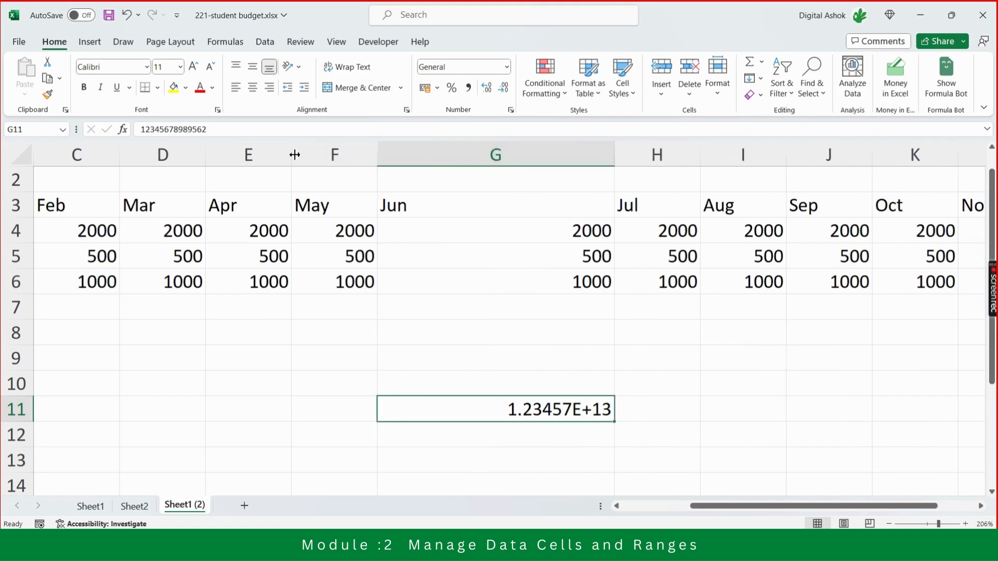
{"action": "left_click", "coordinate": [506, 66]}
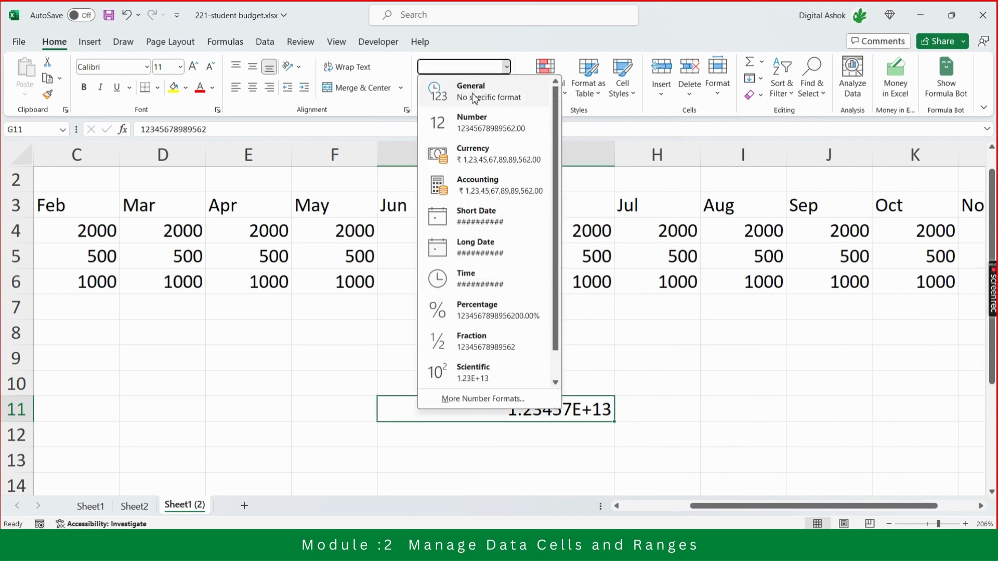
{"action": "left_click", "coordinate": [475, 122]}
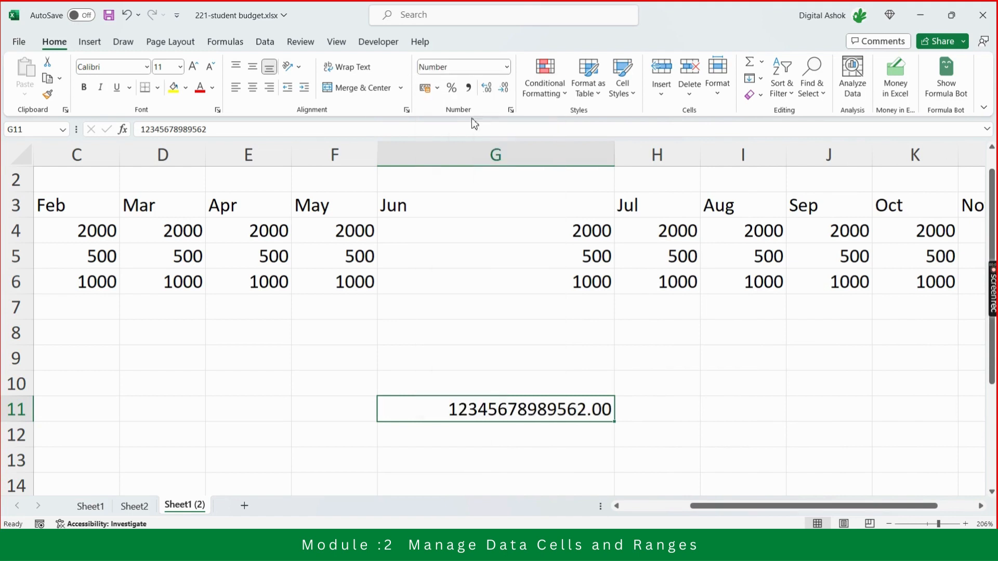
{"action": "left_click", "coordinate": [503, 88]}
{"action": "left_click", "coordinate": [503, 87]}
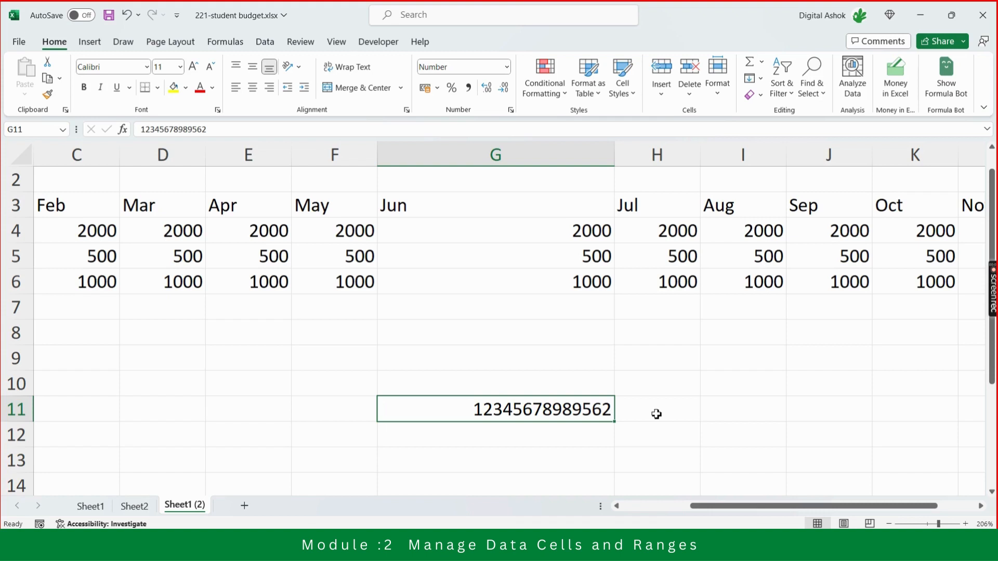
{"action": "type", "text": "12456789"}
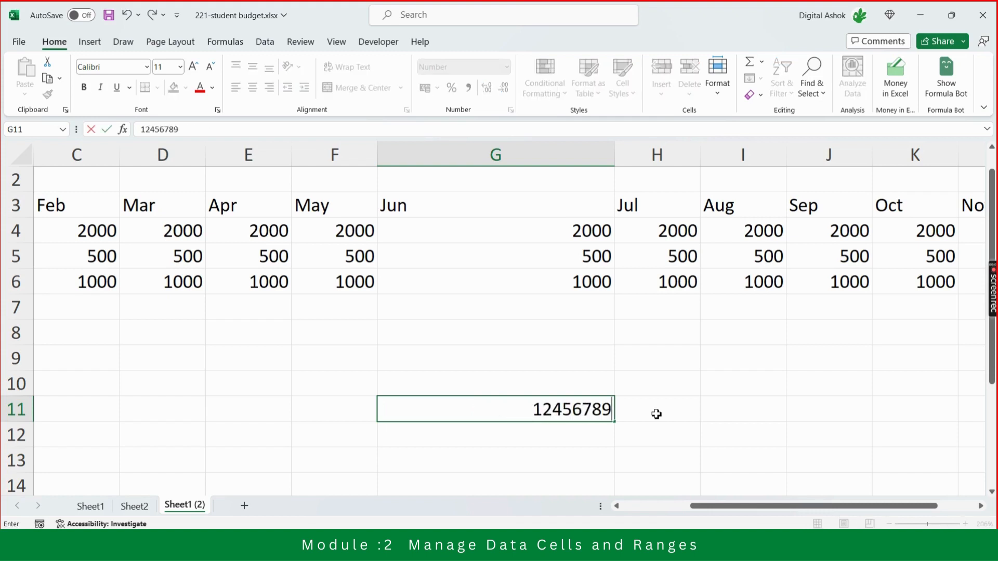
{"action": "type", "text": "12"}
{"action": "key", "text": "Return"}
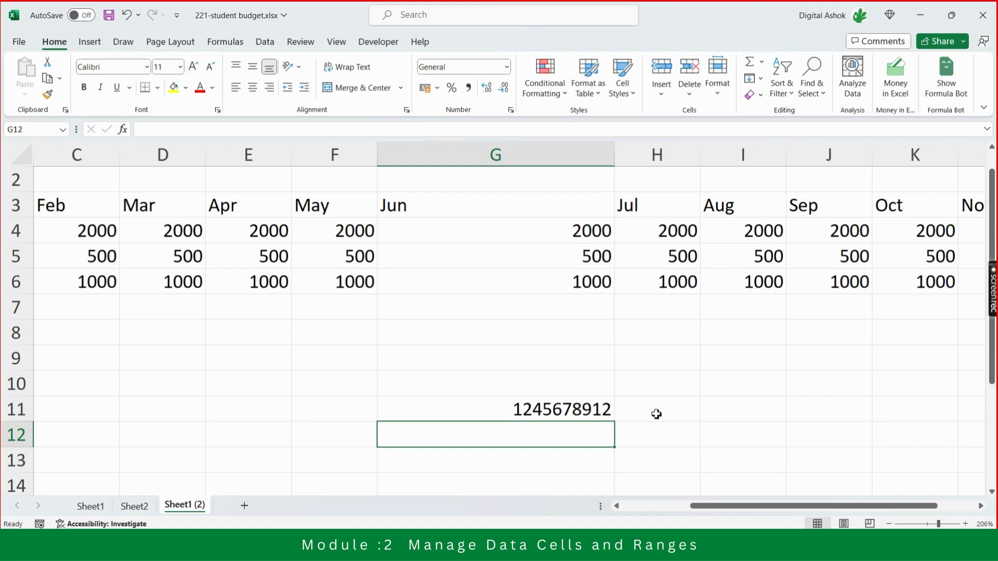
Apply the comma style to G11 and reduce it to no decimal places.
{"action": "key", "text": "Up"}
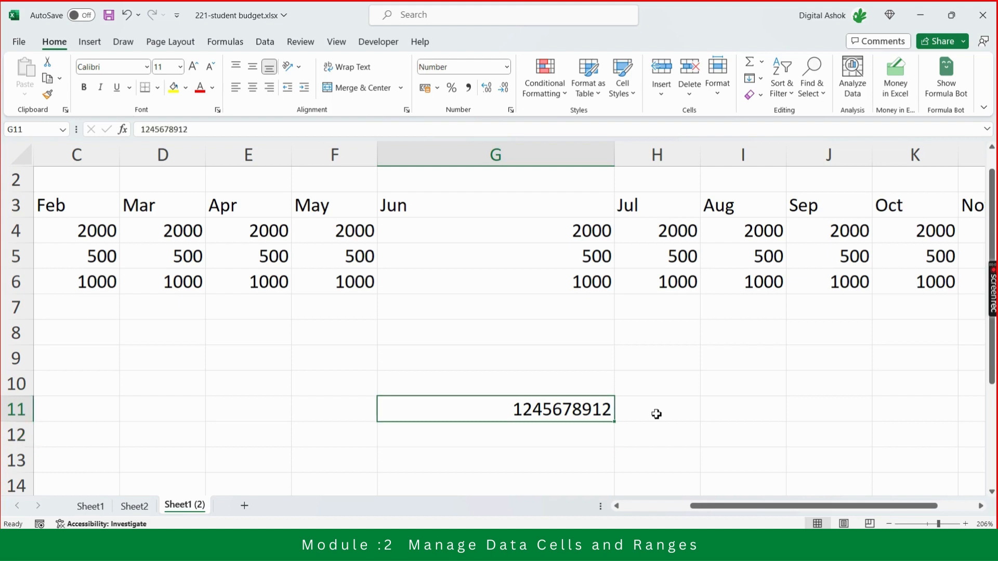
{"action": "left_click", "coordinate": [472, 88]}
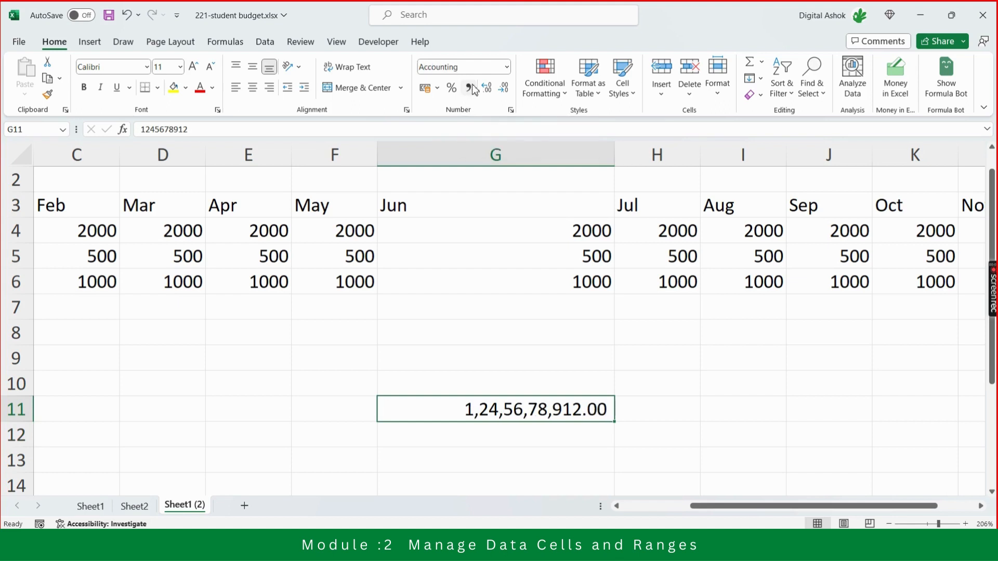
{"action": "left_click", "coordinate": [503, 87]}
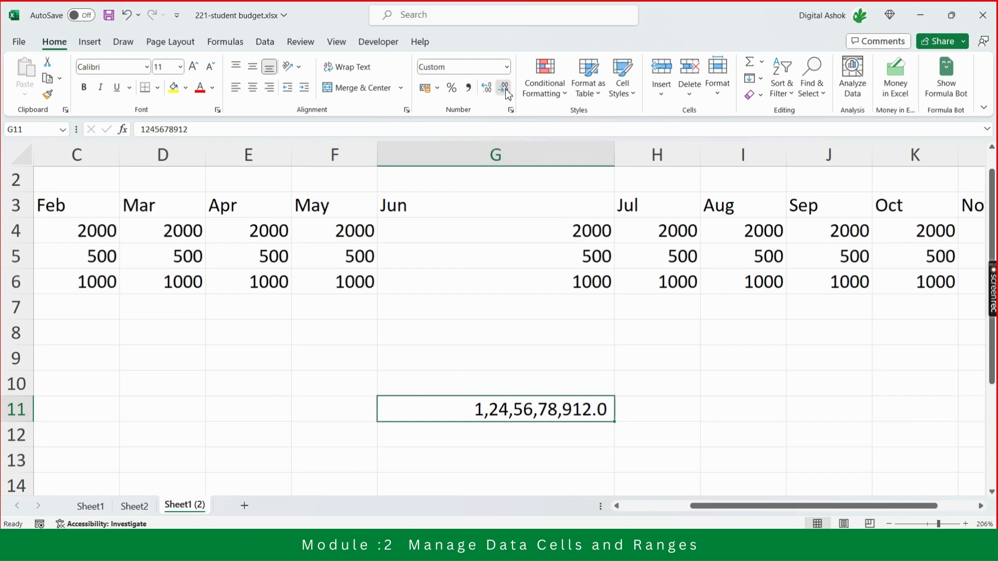
{"action": "left_click", "coordinate": [504, 88]}
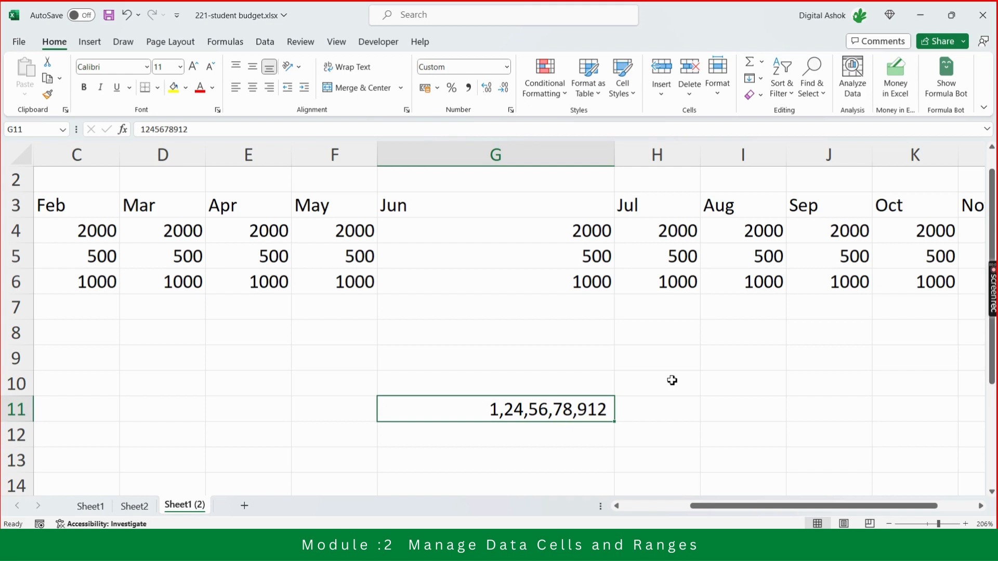
Clear the long number from G11 and autofit column G to its contents.
{"action": "key", "text": "Delete"}
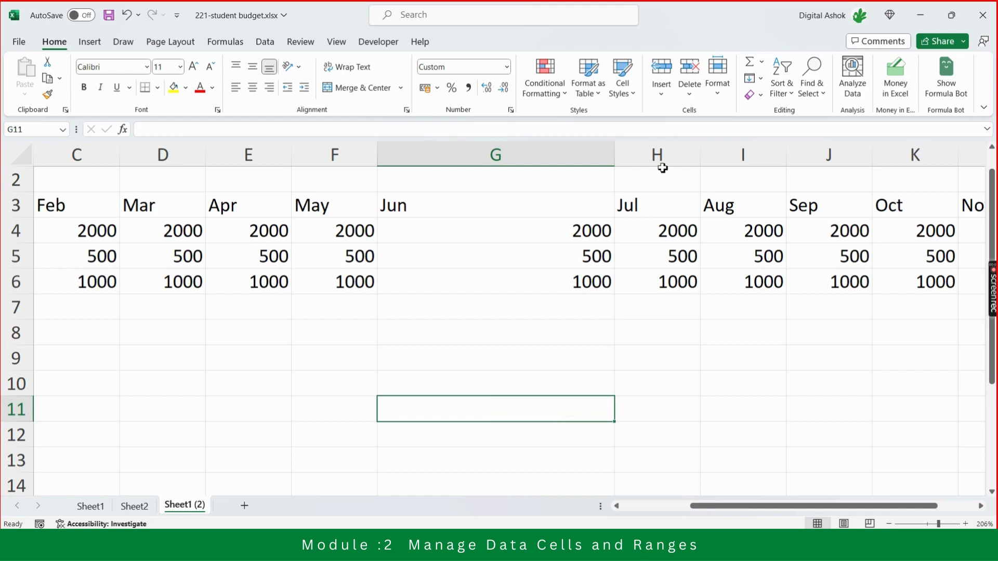
{"action": "double_click", "coordinate": [613, 155]}
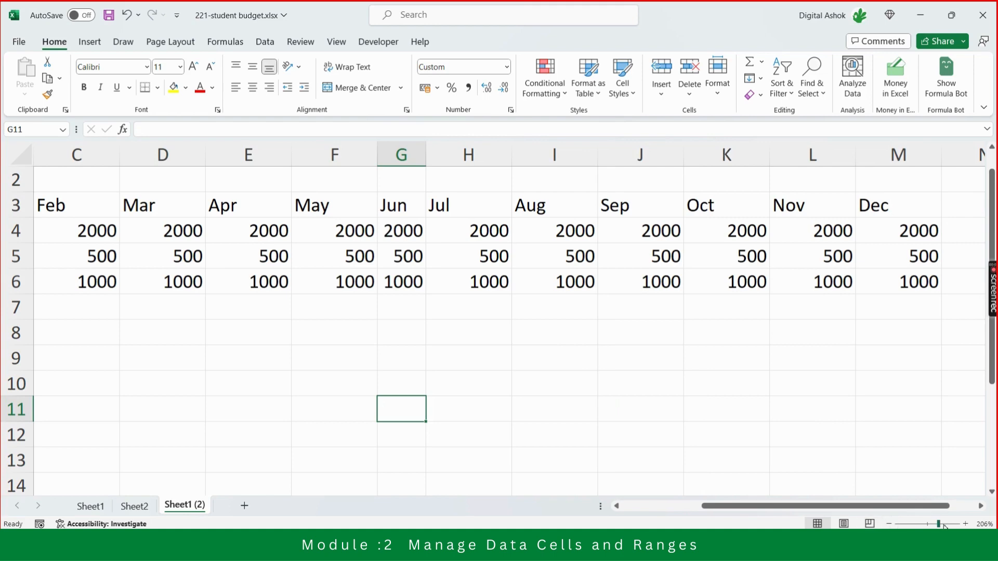
{"action": "left_click_drag", "start_coordinate": [944, 526], "coordinate": [927, 524]}
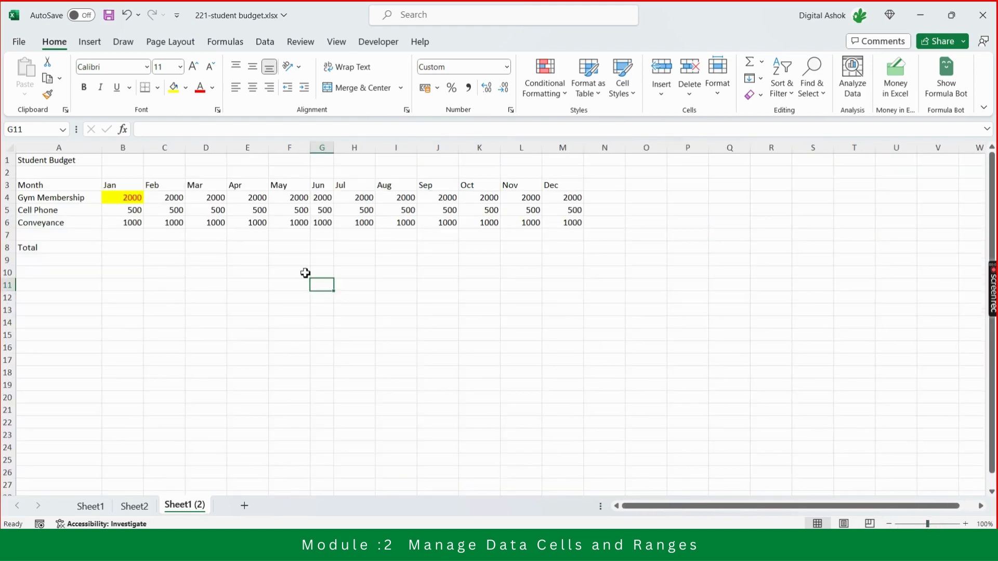
Examine how far the budget table extends across row 1, from the Student Budget title over the month columns.
{"action": "left_click", "coordinate": [135, 165]}
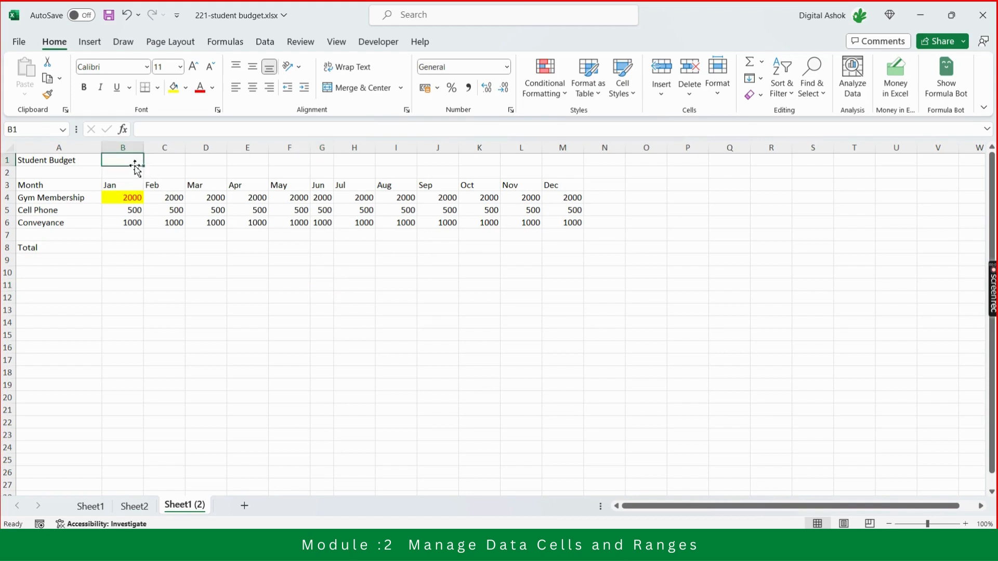
{"action": "key", "text": "Left"}
{"action": "key", "text": "Down"}
{"action": "key", "text": "Down"}
{"action": "key", "text": "Down"}
{"action": "key", "text": "Down"}
{"action": "key", "text": "Down"}
{"action": "key", "text": "Down"}
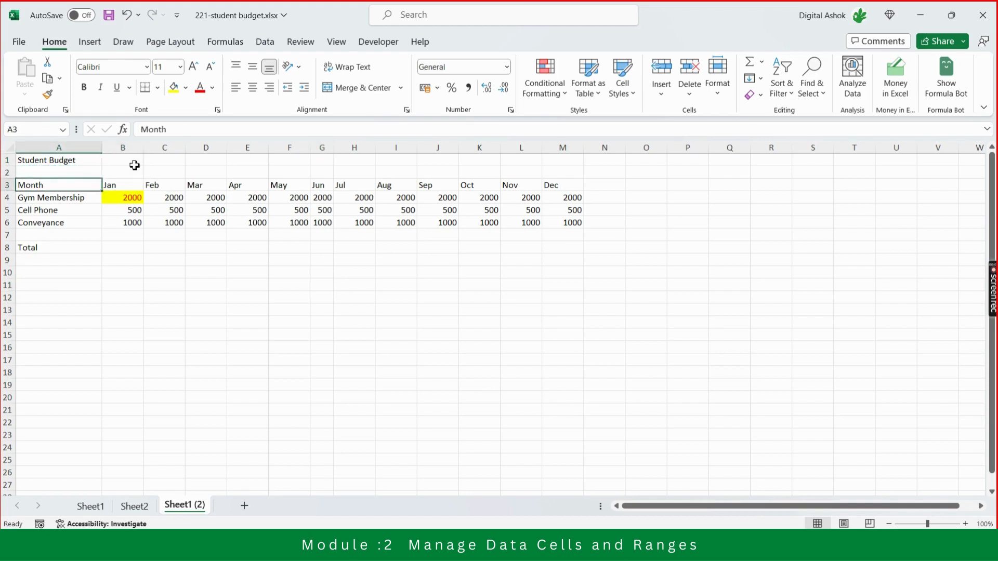
{"action": "key", "text": "Up"}
{"action": "key", "text": "Up"}
{"action": "key", "text": "Up"}
{"action": "key", "text": "Up"}
{"action": "key", "text": "Up"}
{"action": "key", "text": "Up"}
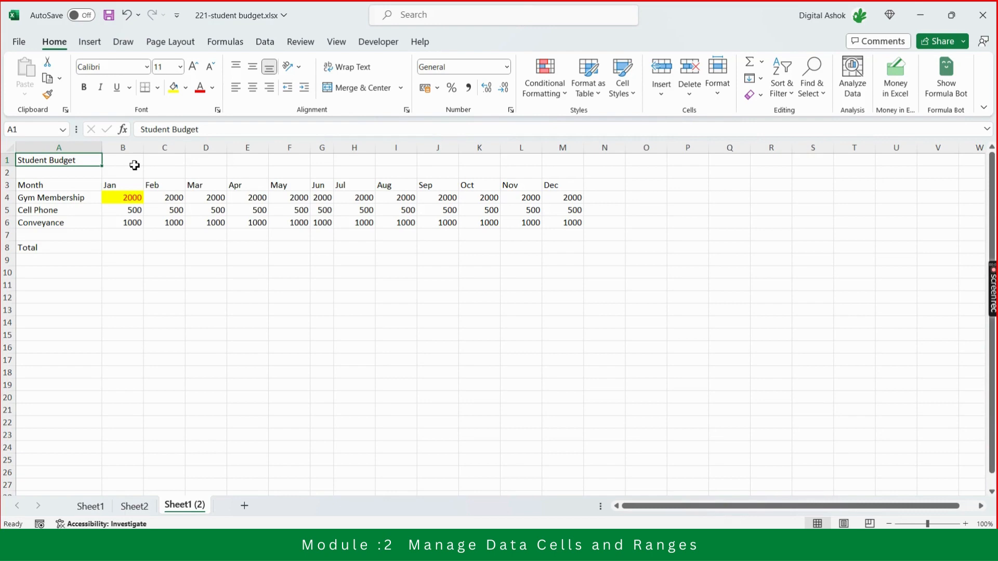
{"action": "key", "text": "Right"}
{"action": "key", "text": "Right"}
{"action": "key", "text": "Right"}
{"action": "key", "text": "Right"}
{"action": "key", "text": "Right"}
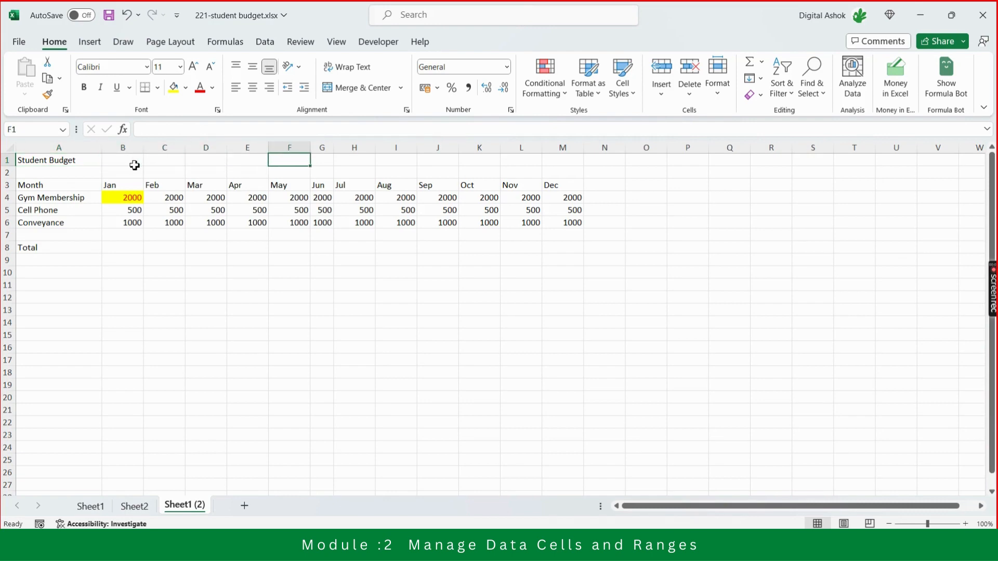
{"action": "key", "text": "Left"}
{"action": "key", "text": "Left"}
{"action": "key", "text": "Left"}
{"action": "key", "text": "Left"}
{"action": "key", "text": "Left"}
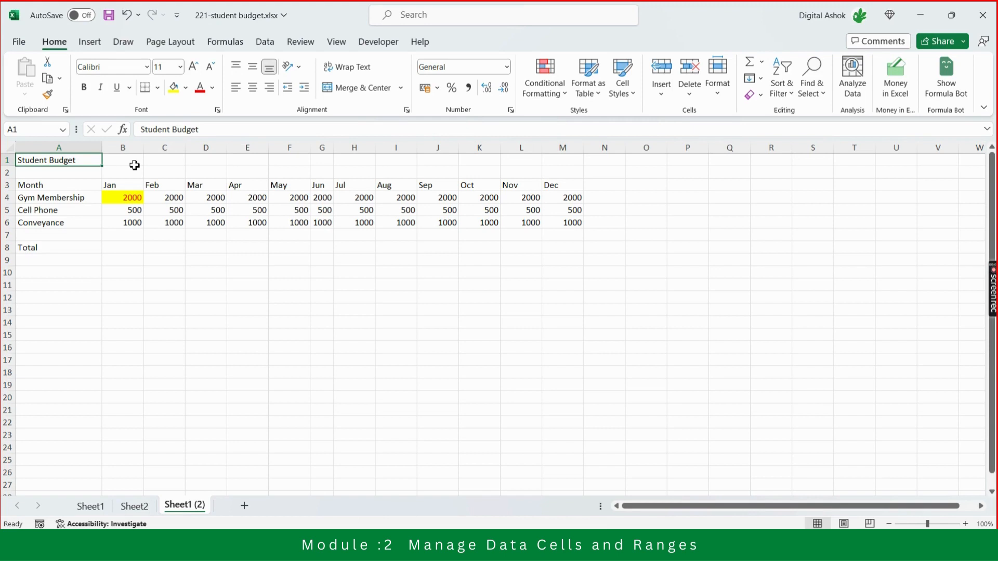
{"action": "key", "text": "Right"}
{"action": "key", "text": "Right"}
{"action": "key", "text": "Right"}
{"action": "key", "text": "Right"}
{"action": "key", "text": "Right"}
{"action": "key", "text": "Right"}
{"action": "key", "text": "Right"}
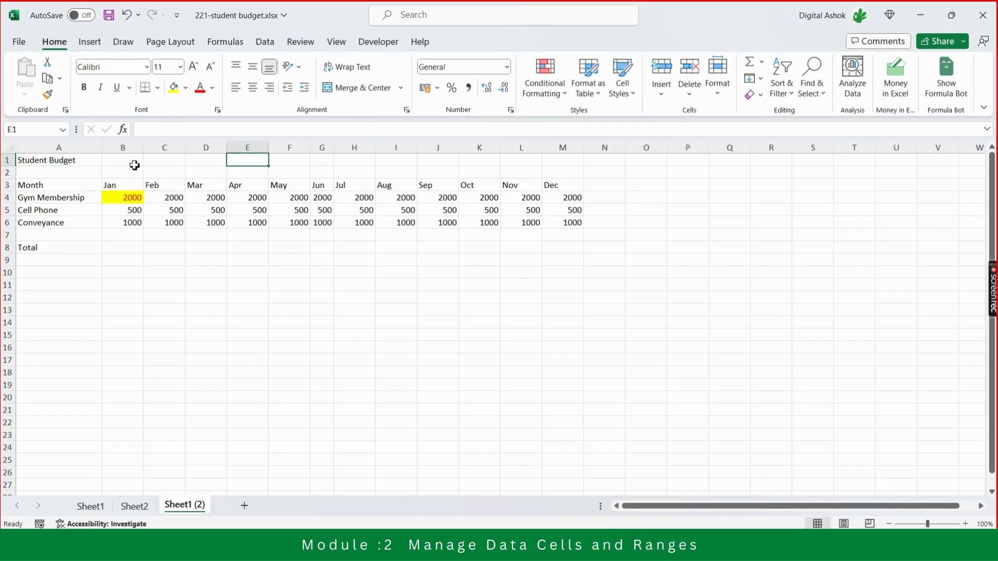
{"action": "key", "text": "Right"}
{"action": "key", "text": "Right"}
{"action": "key", "text": "Right"}
{"action": "key", "text": "Right"}
{"action": "key", "text": "Right"}
{"action": "key", "text": "Left"}
{"action": "key", "text": "Left"}
{"action": "key", "text": "Left"}
{"action": "key", "text": "Left"}
{"action": "key", "text": "Left"}
{"action": "key", "text": "Left"}
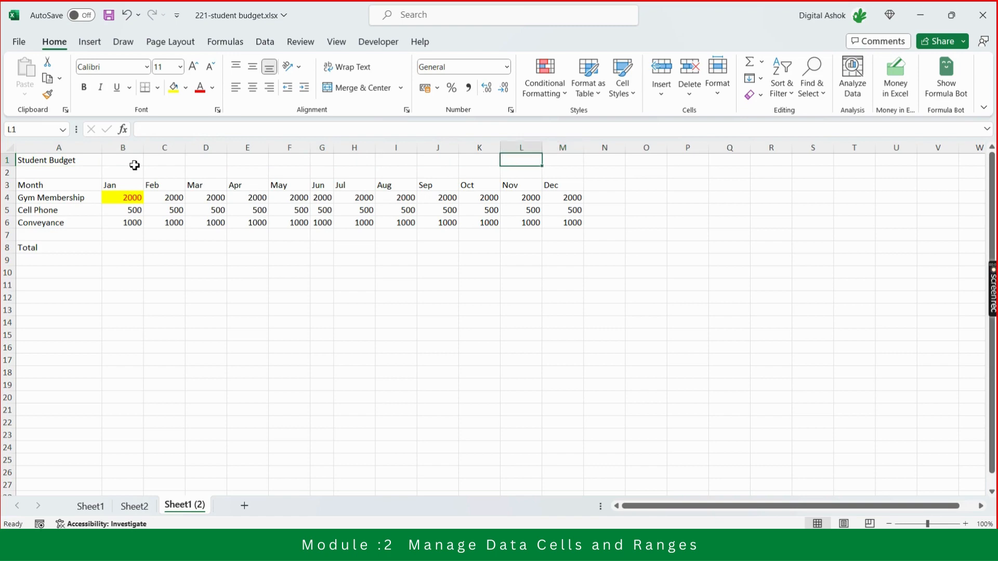
{"action": "key", "text": "Home"}
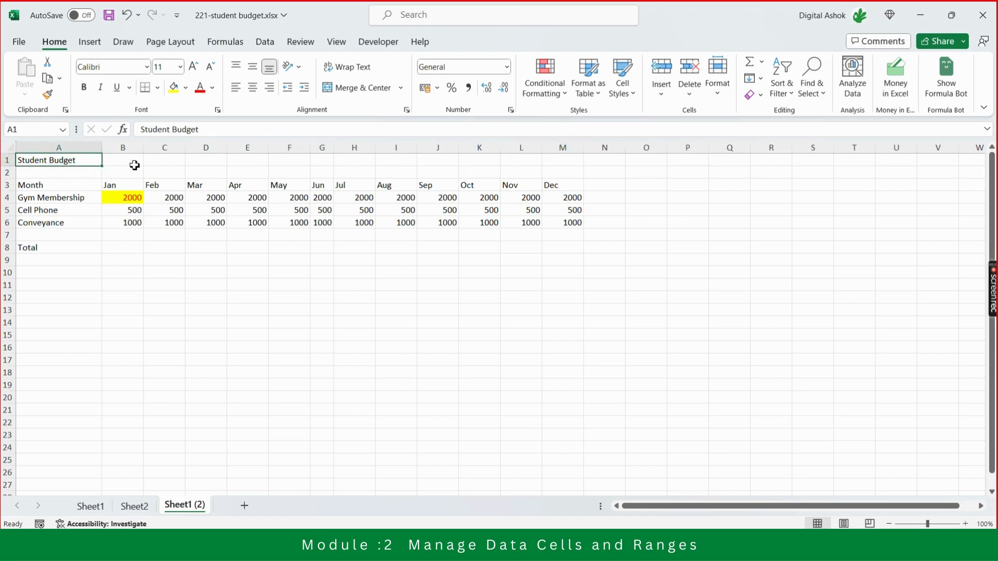
{"action": "key", "text": "shift+Right"}
{"action": "key", "text": "shift+Right"}
{"action": "key", "text": "shift+Right"}
{"action": "key", "text": "shift+Right"}
{"action": "key", "text": "shift+Right"}
{"action": "key", "text": "shift+Right"}
{"action": "key", "text": "shift+Right"}
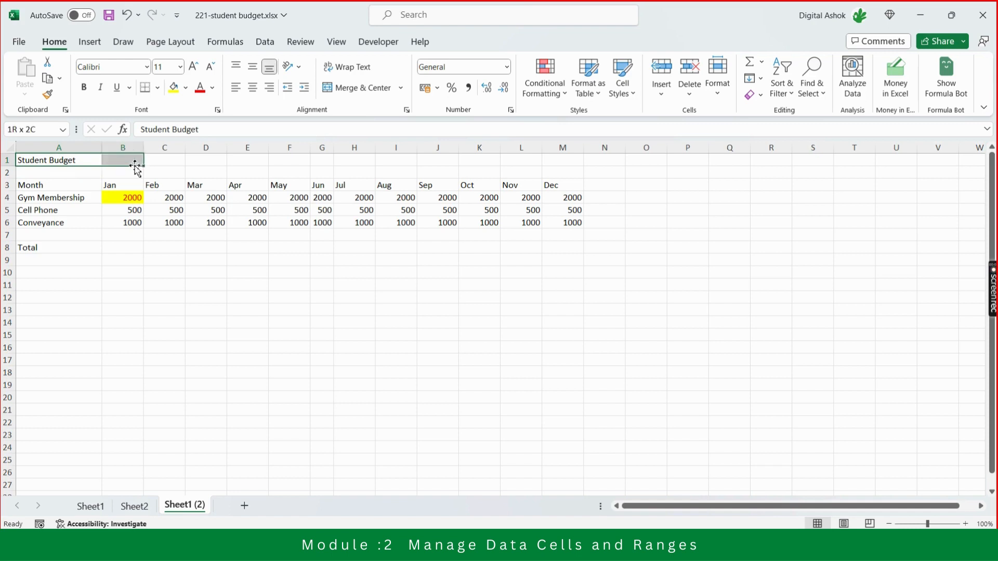
{"action": "left_click", "coordinate": [135, 165]}
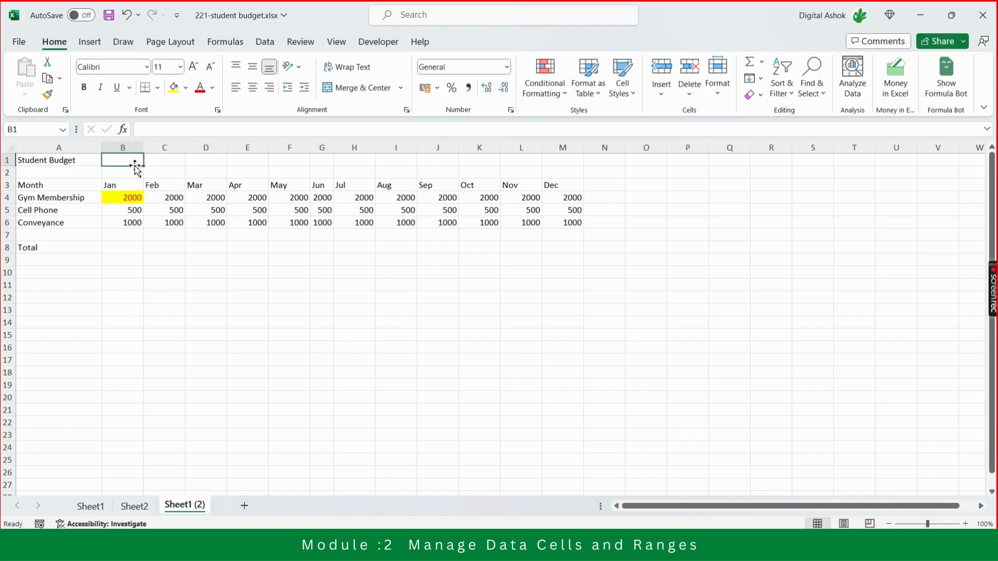
{"action": "key", "text": "Right"}
{"action": "key", "text": "Right"}
{"action": "key", "text": "Right"}
{"action": "key", "text": "Right"}
{"action": "key", "text": "Right"}
{"action": "key", "text": "Right"}
{"action": "key", "text": "Right"}
{"action": "key", "text": "Right"}
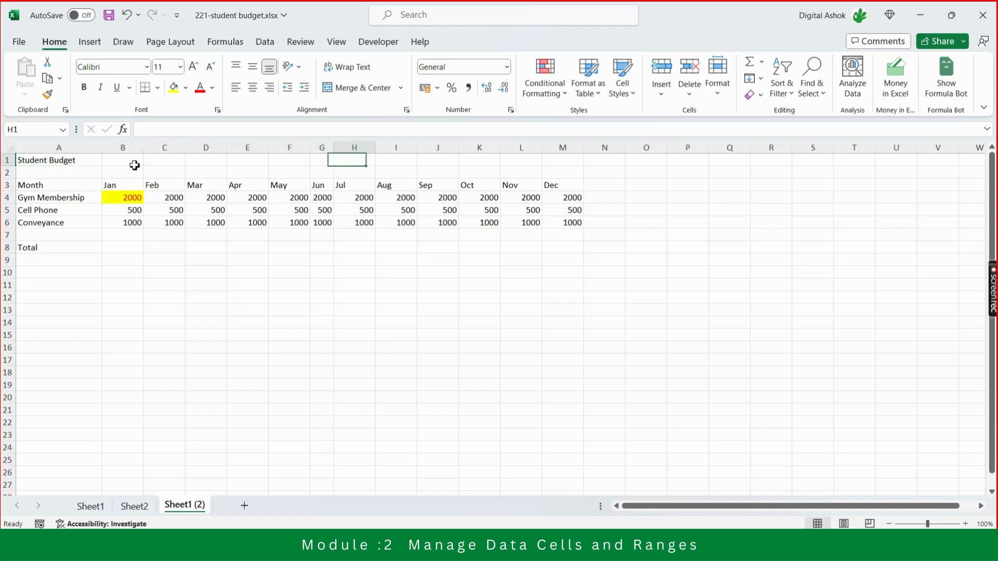
{"action": "key", "text": "Right"}
{"action": "key", "text": "Right"}
{"action": "key", "text": "Right"}
{"action": "key", "text": "Left"}
{"action": "key", "text": "Left"}
{"action": "key", "text": "Left"}
{"action": "key", "text": "Left"}
{"action": "key", "text": "Left"}
{"action": "key", "text": "Left"}
{"action": "key", "text": "Left"}
{"action": "key", "text": "Left"}
{"action": "key", "text": "Left"}
{"action": "key", "text": "Left"}
{"action": "key", "text": "Left"}
{"action": "key", "text": "Left"}
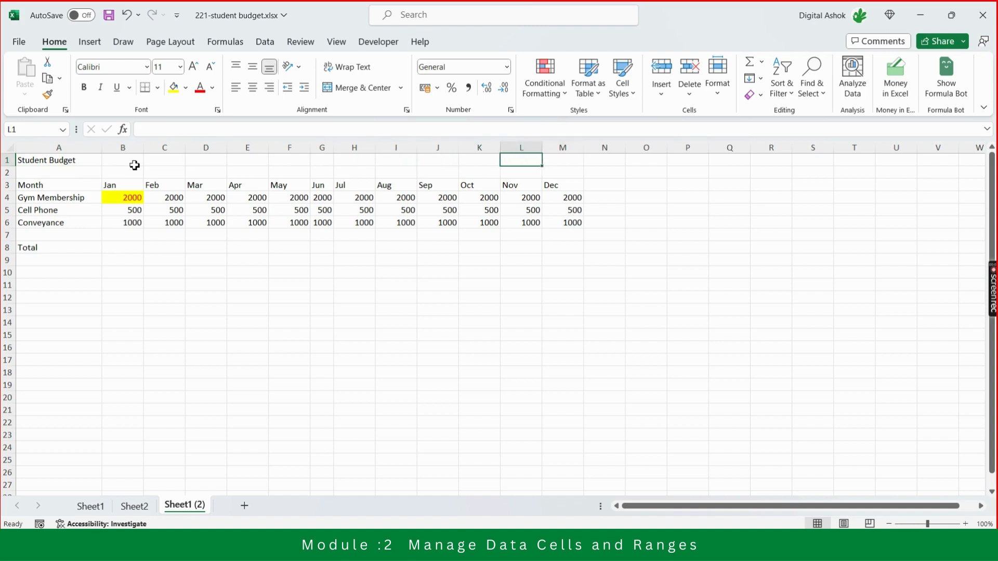
Merge and center the Student Budget title across A1:M1, spanning all the month columns through Dec.
{"action": "key", "text": "shift+Right"}
{"action": "key", "text": "shift+Right"}
{"action": "key", "text": "shift+Right"}
{"action": "key", "text": "shift+Right"}
{"action": "key", "text": "shift+Right"}
{"action": "key", "text": "shift+Right"}
{"action": "key", "text": "shift+Right"}
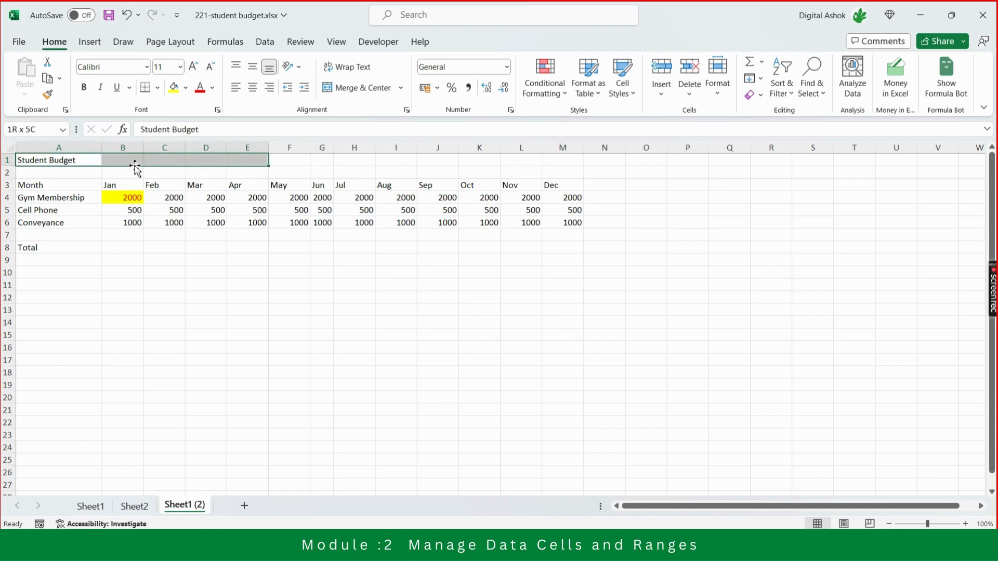
{"action": "key", "text": "shift+Right"}
{"action": "key", "text": "shift+Right"}
{"action": "key", "text": "shift+Right"}
{"action": "key", "text": "shift+Right"}
{"action": "key", "text": "shift+Right"}
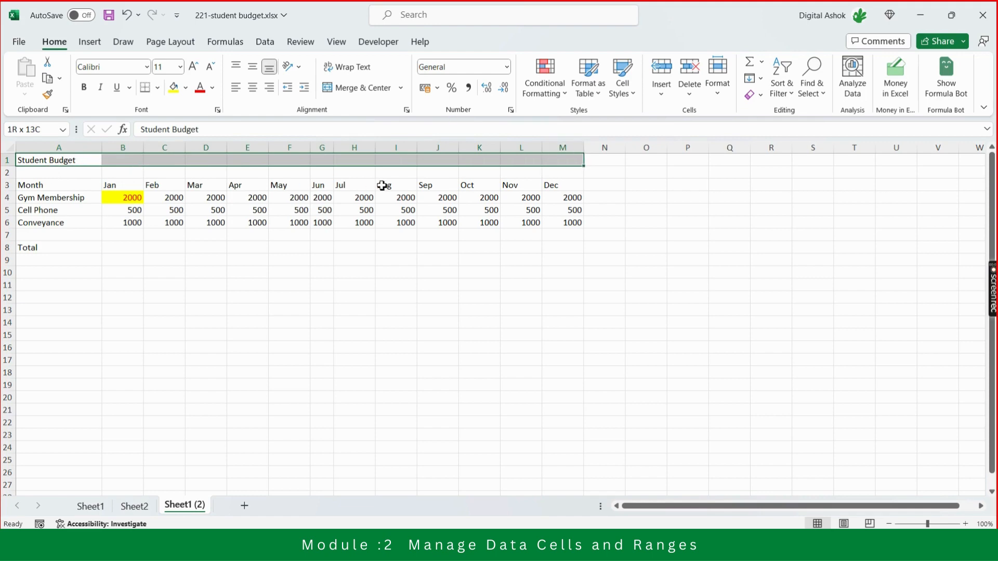
{"action": "left_click", "coordinate": [354, 89]}
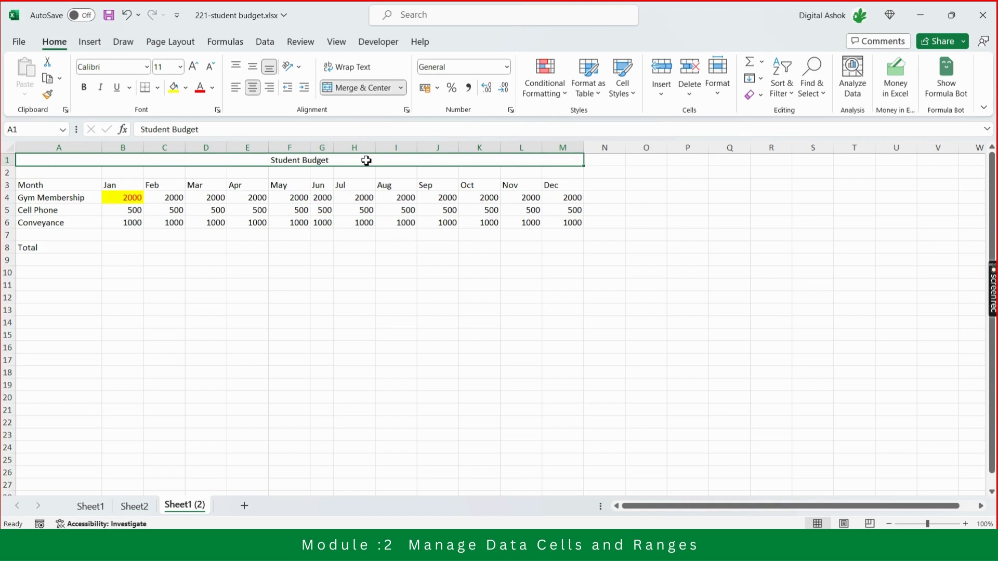
{"action": "left_click", "coordinate": [385, 265]}
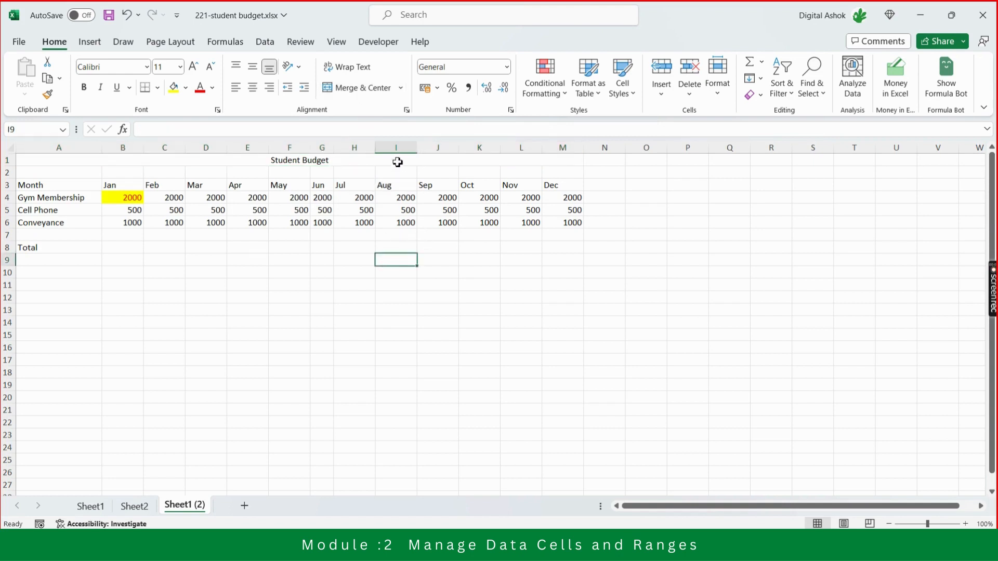
Increase the font size of the merged Student Budget title to 18.
{"action": "left_click", "coordinate": [397, 162]}
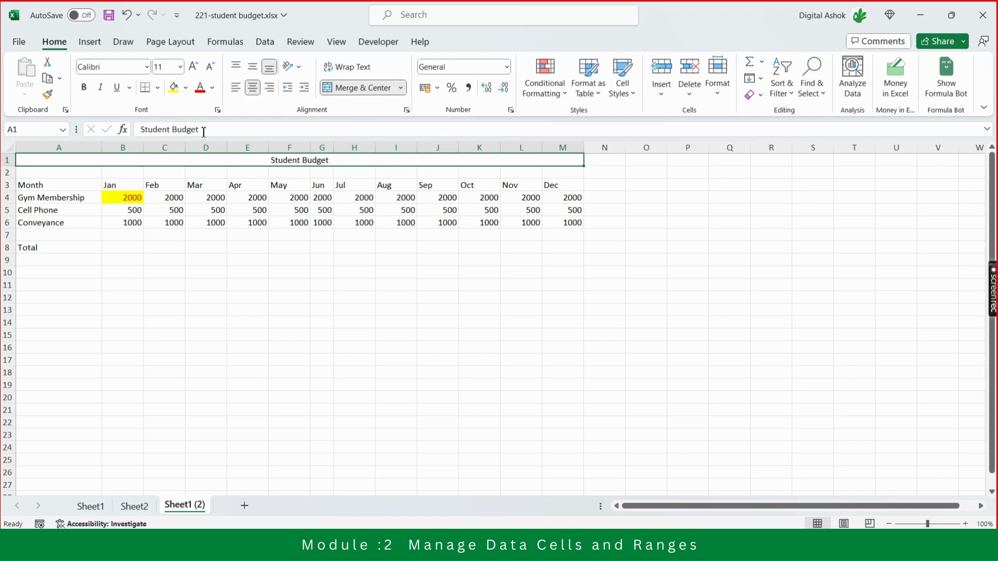
{"action": "left_click", "coordinate": [180, 67]}
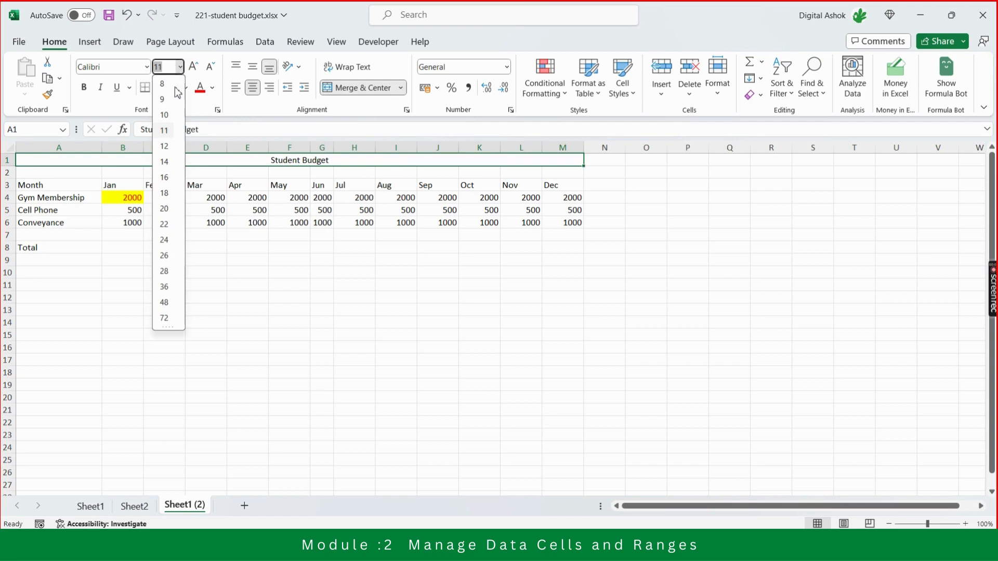
{"action": "left_click", "coordinate": [198, 54]}
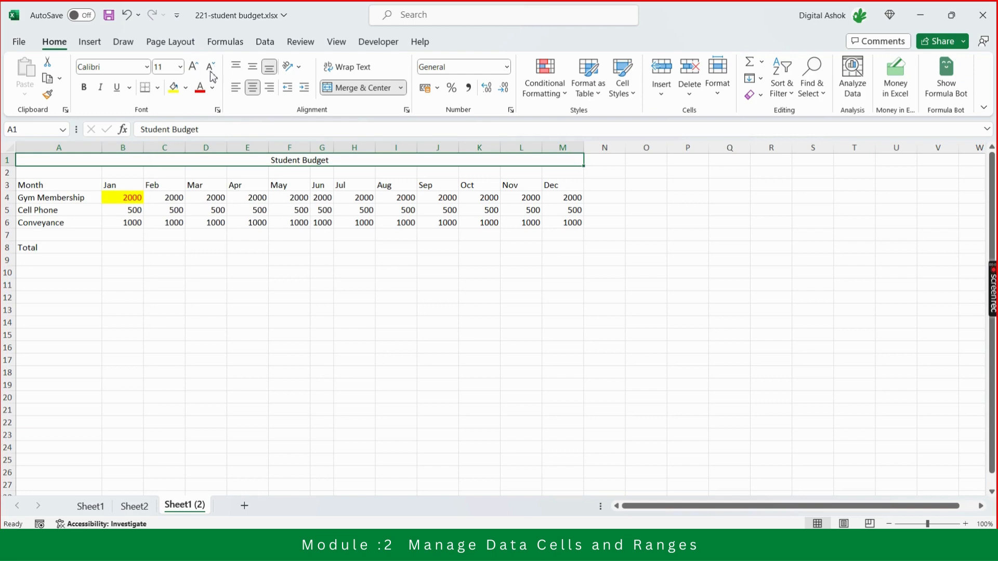
{"action": "left_click", "coordinate": [193, 65]}
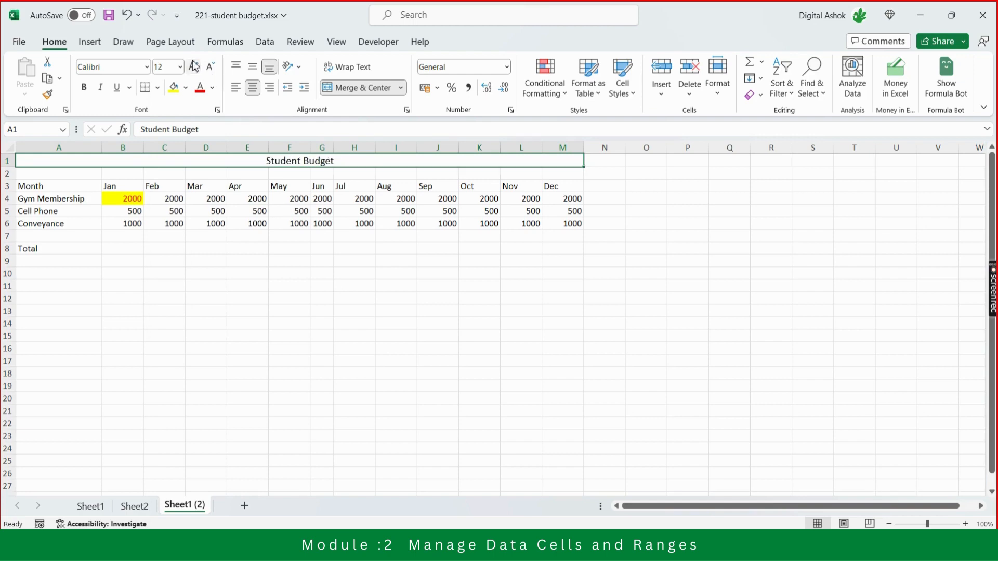
{"action": "left_click", "coordinate": [194, 65]}
{"action": "left_click", "coordinate": [194, 65]}
{"action": "left_click", "coordinate": [193, 65]}
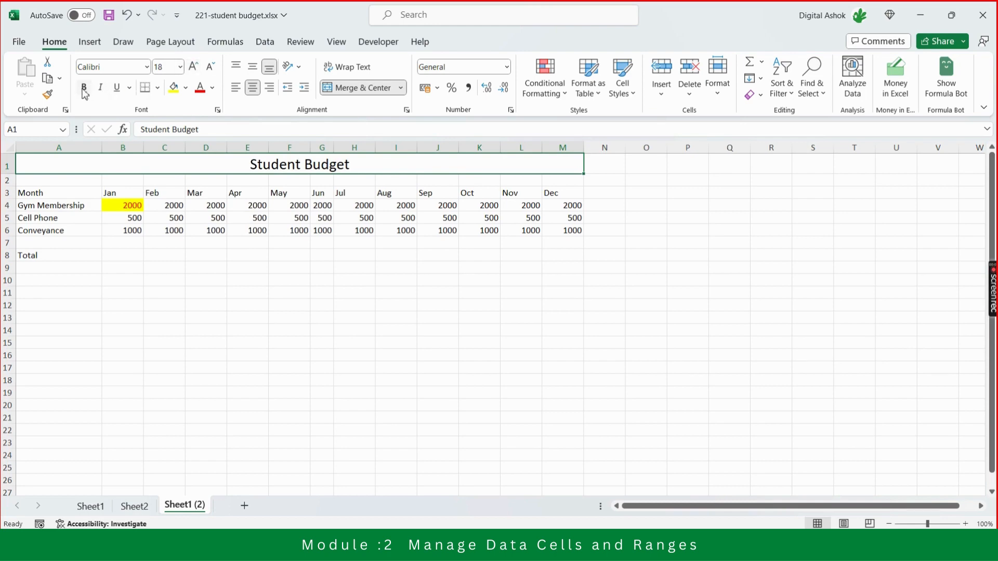
Set the Student Budget title's font to ADLaM Display and make it bold.
{"action": "left_click", "coordinate": [146, 67]}
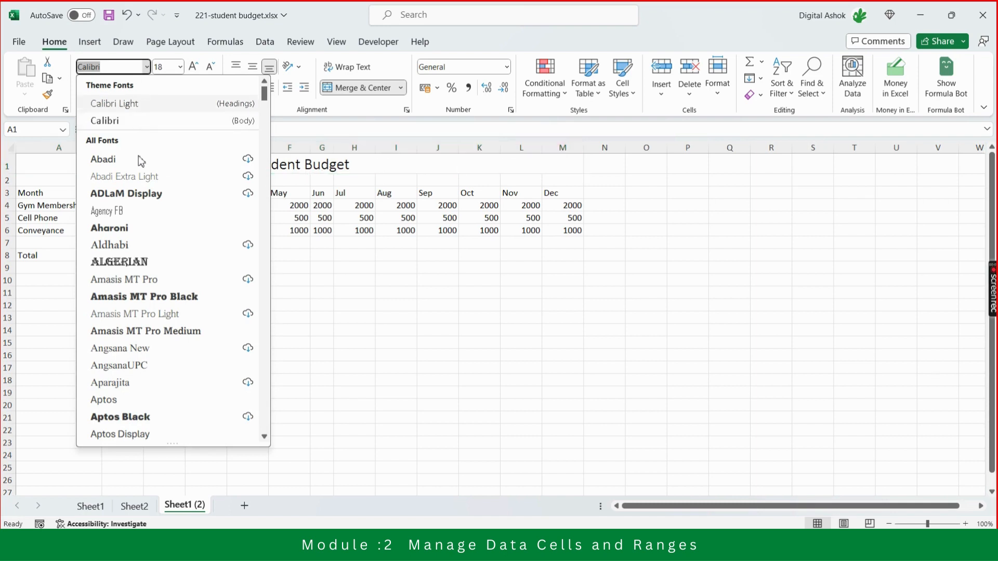
{"action": "left_click", "coordinate": [140, 202]}
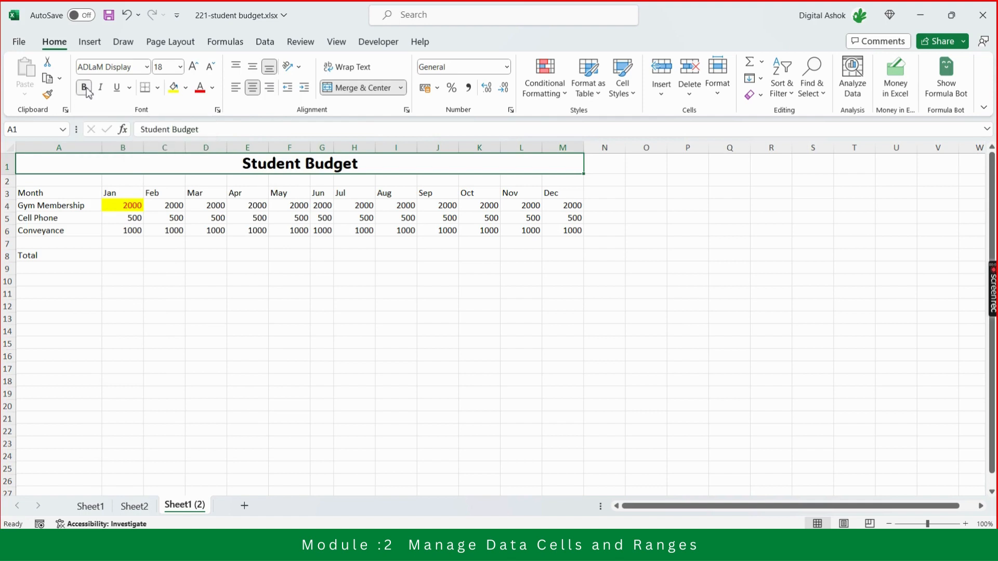
{"action": "left_click", "coordinate": [85, 88]}
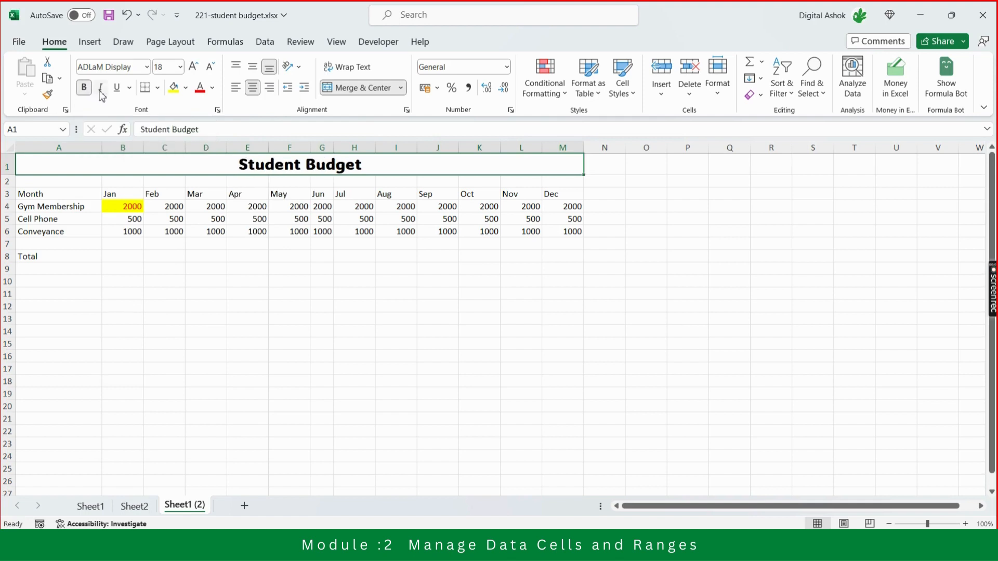
Try italic and underline in turn on the Student Budget title, removing each again.
{"action": "left_click", "coordinate": [102, 88]}
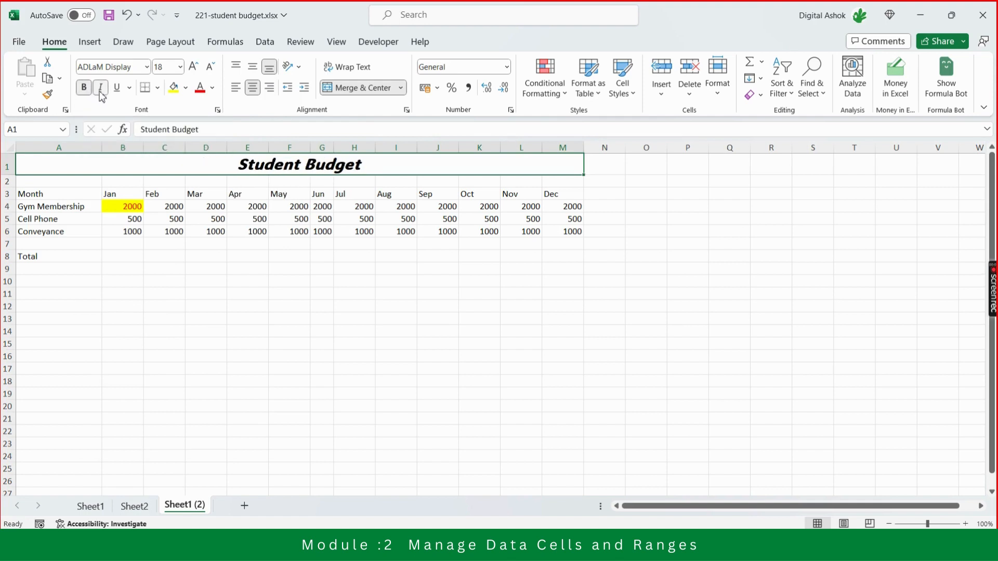
{"action": "left_click", "coordinate": [102, 88]}
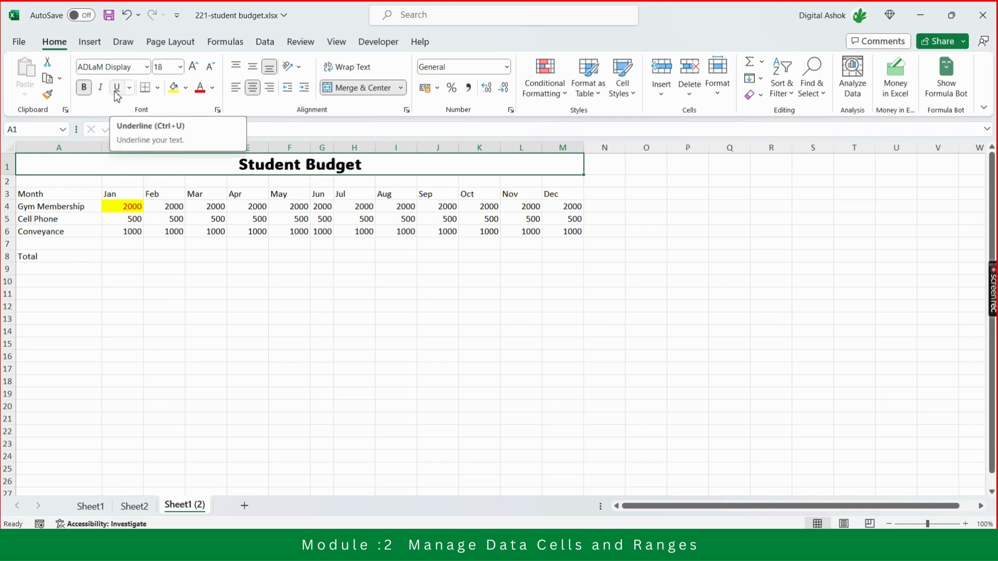
{"action": "left_click", "coordinate": [117, 89]}
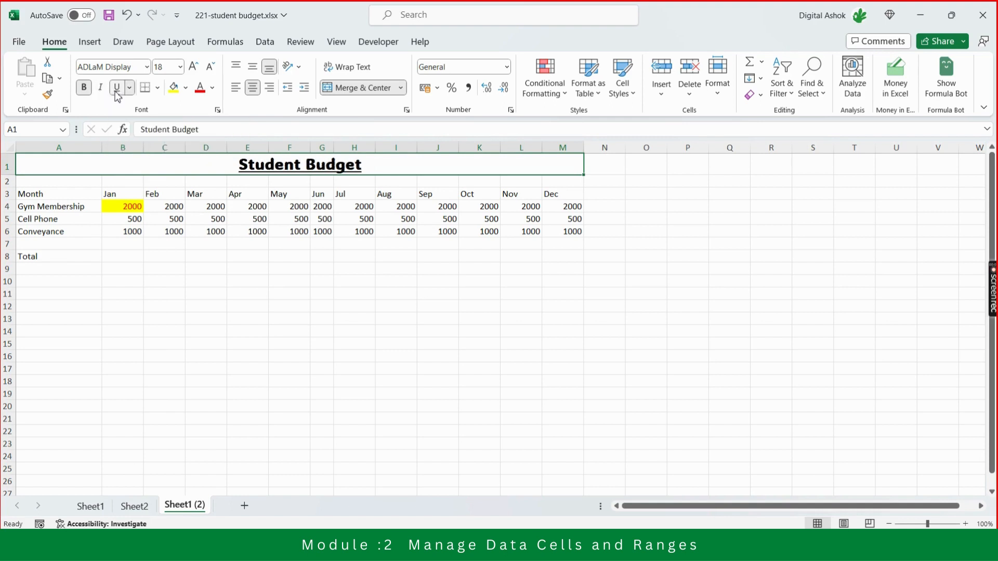
{"action": "left_click", "coordinate": [117, 97]}
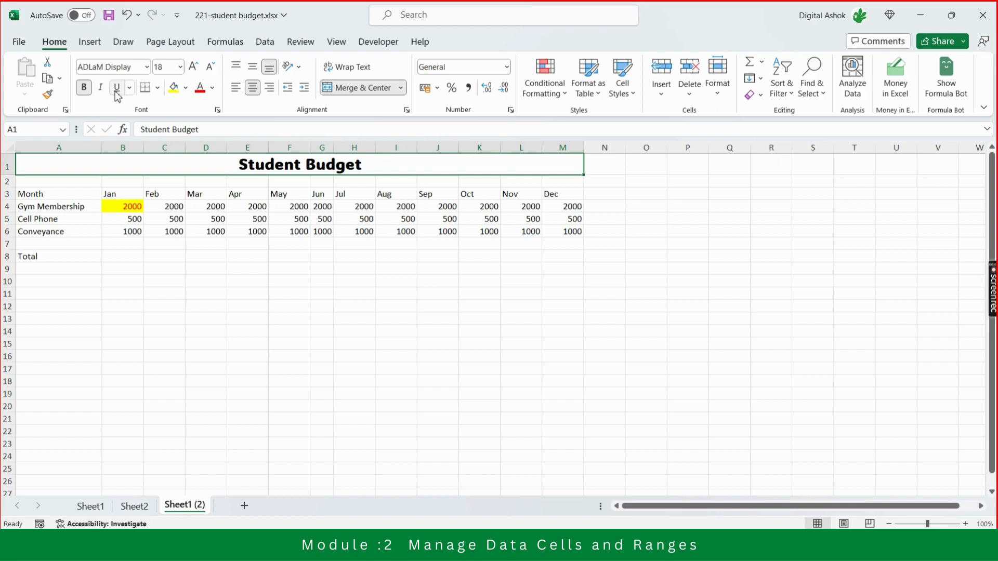
Fill the merged title cell with White, Background 1, Darker 25%.
{"action": "left_click", "coordinate": [186, 90]}
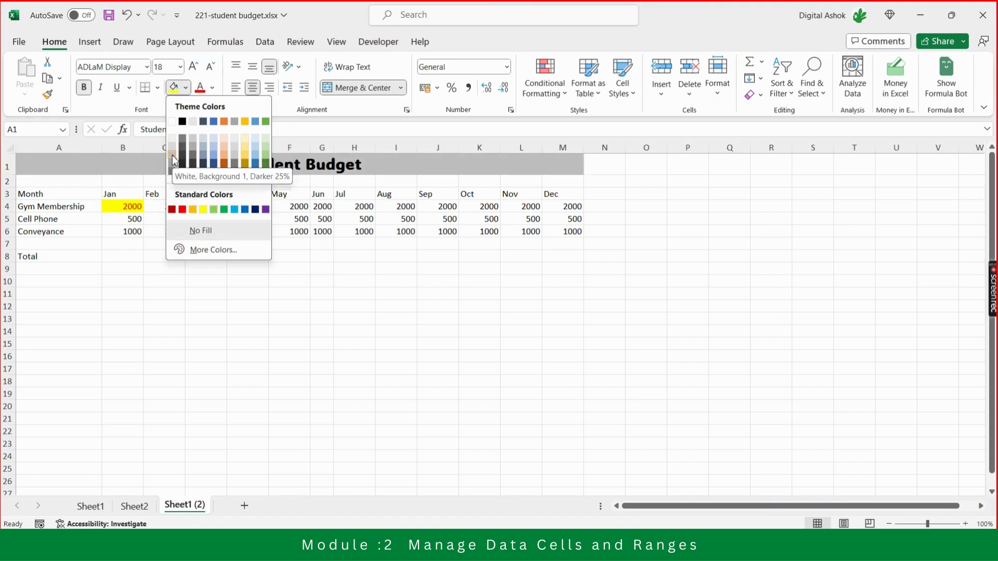
{"action": "left_click", "coordinate": [172, 155]}
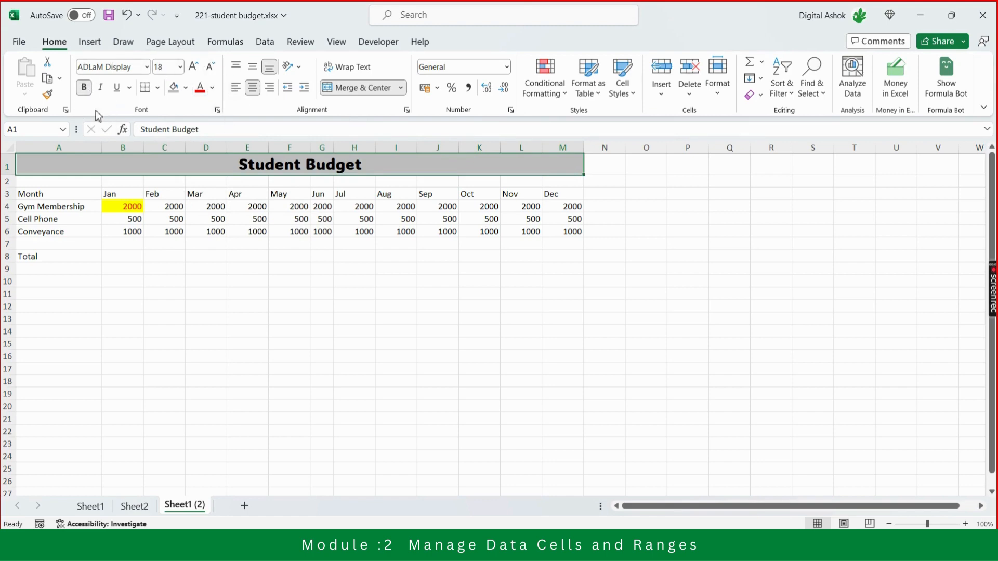
{"action": "left_click", "coordinate": [146, 67]}
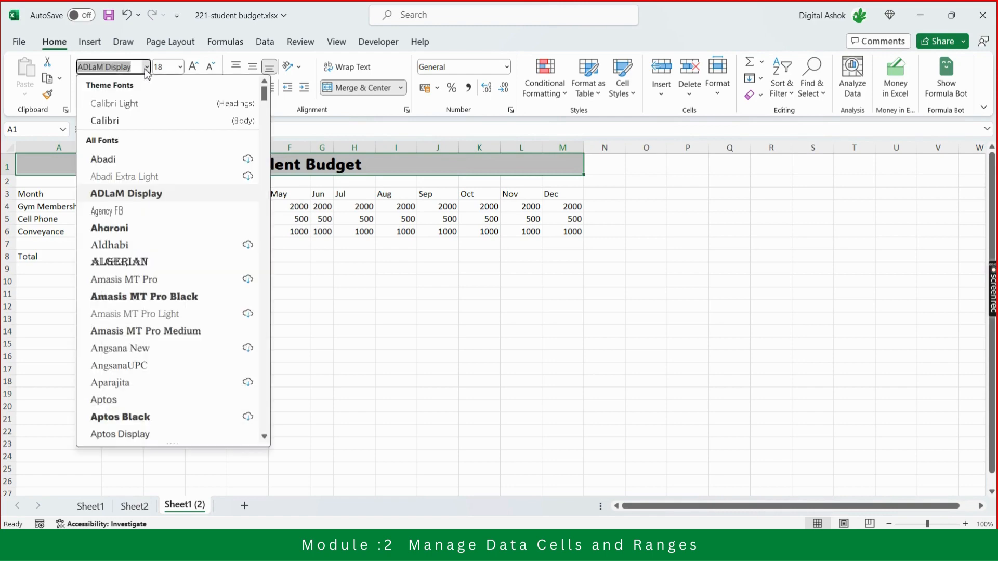
{"action": "left_click", "coordinate": [180, 67]}
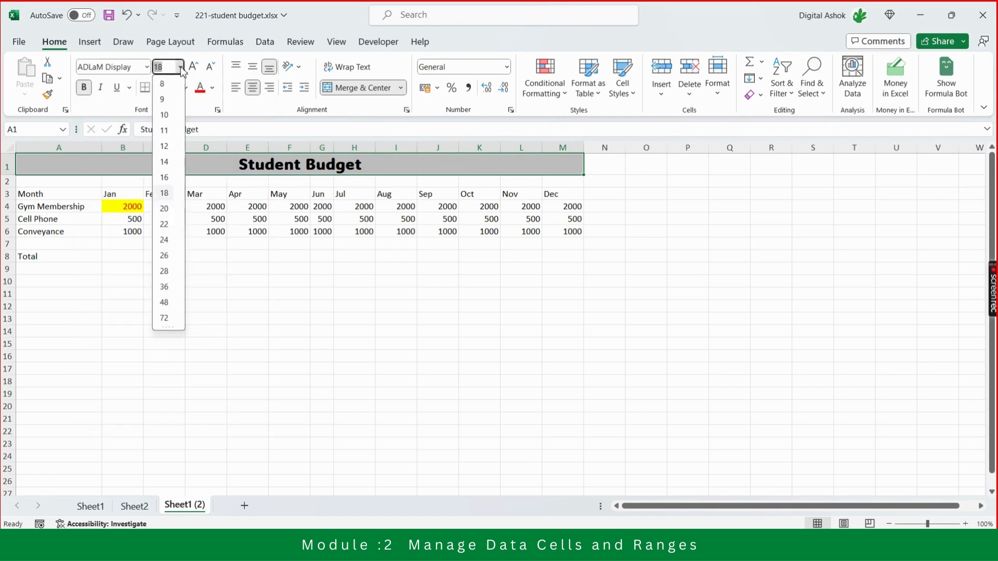
{"action": "left_click", "coordinate": [187, 60]}
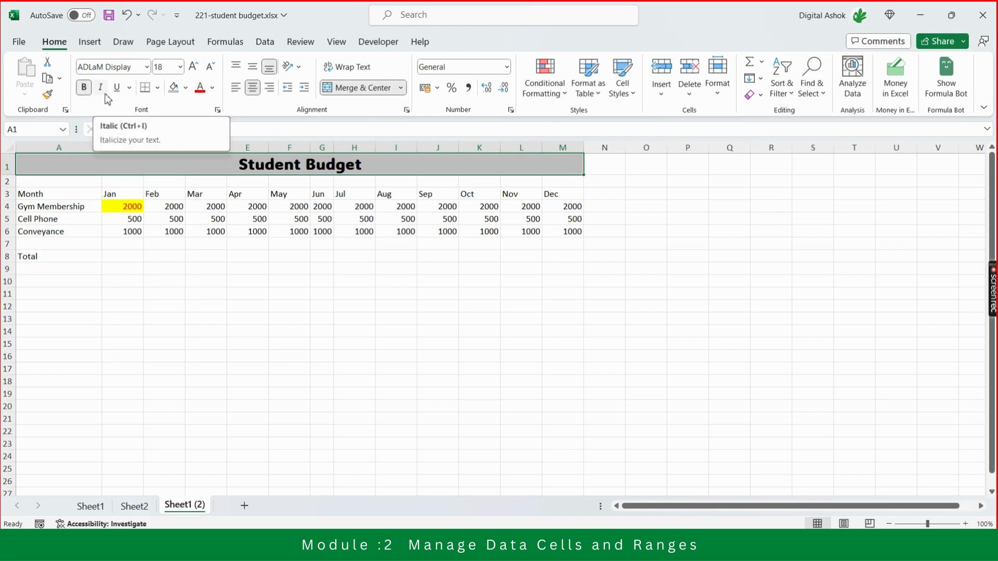
{"action": "left_click", "coordinate": [157, 88]}
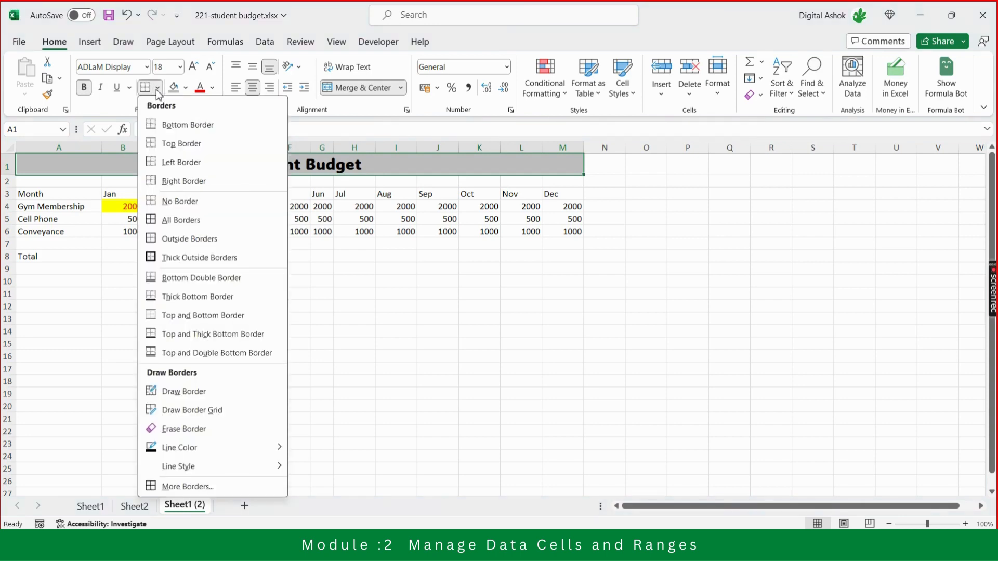
{"action": "left_click", "coordinate": [164, 77]}
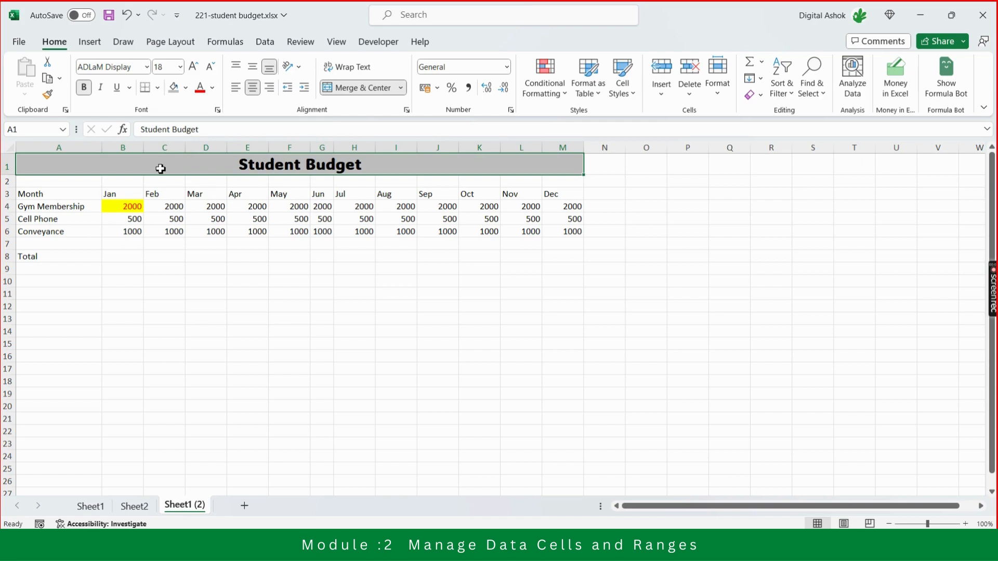
{"action": "left_click", "coordinate": [278, 329]}
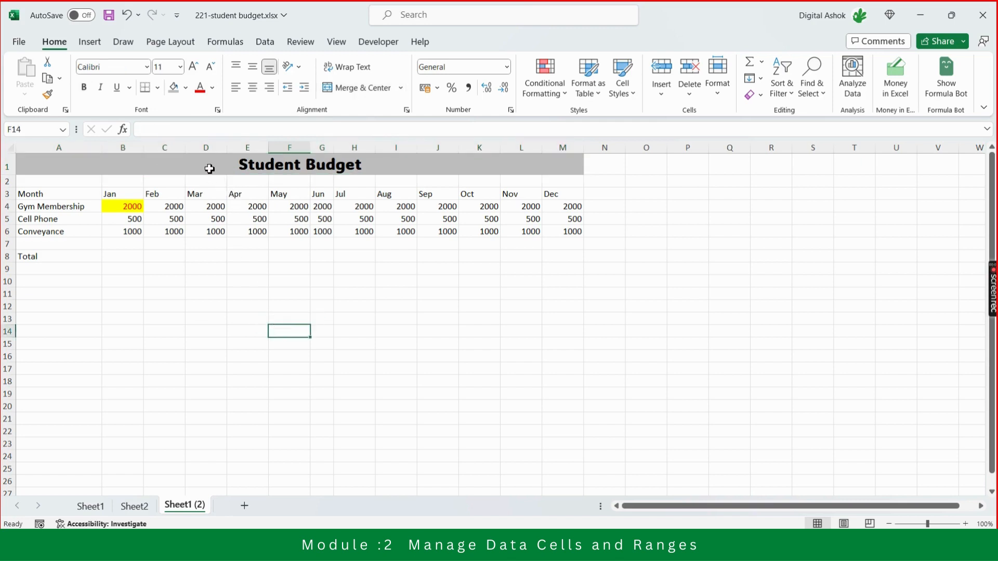
Compare the formatted title on Sheet1 (2) with the unformatted one on Sheet1.
{"action": "left_click", "coordinate": [209, 169]}
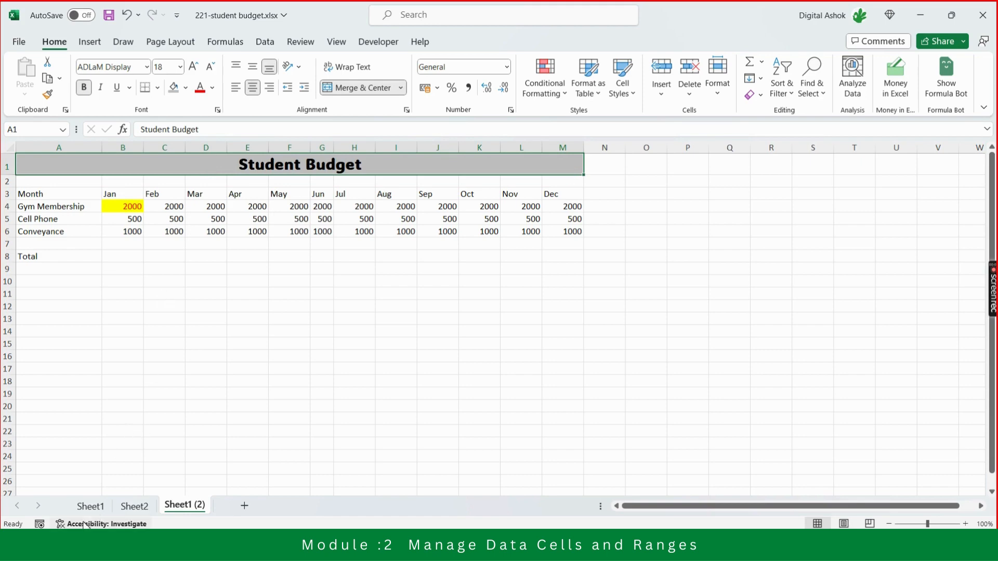
{"action": "left_click", "coordinate": [90, 507]}
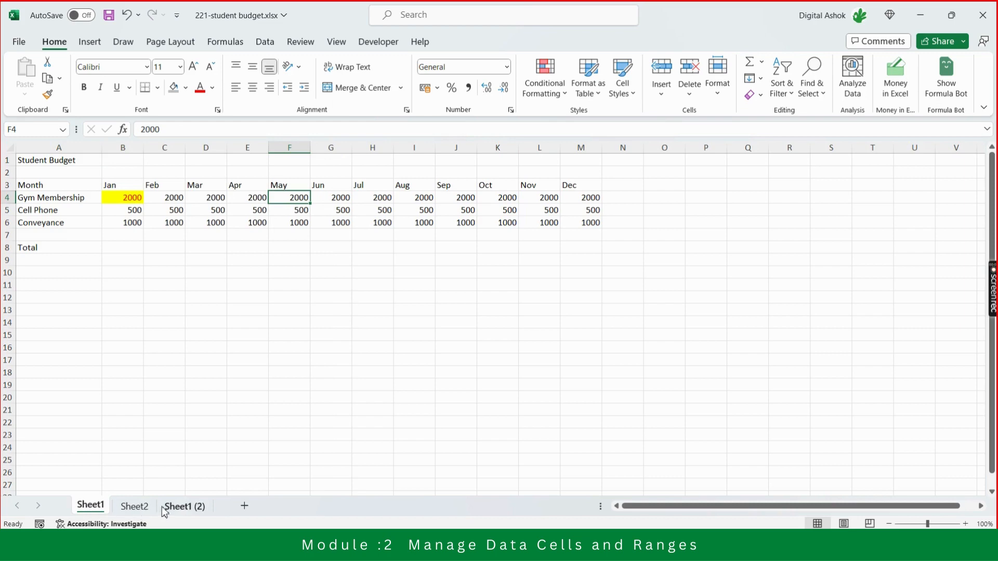
{"action": "left_click", "coordinate": [184, 506]}
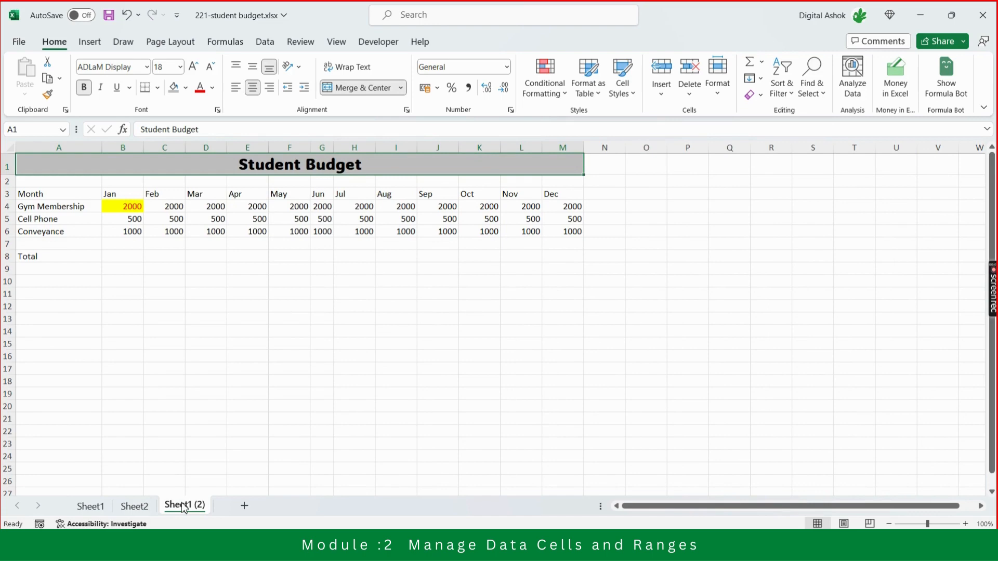
Center the header labels from Month to Dec in A3:M3 horizontally.
{"action": "key", "text": "Down"}
{"action": "key", "text": "Down"}
{"action": "key", "text": "Down"}
{"action": "key", "text": "Up"}
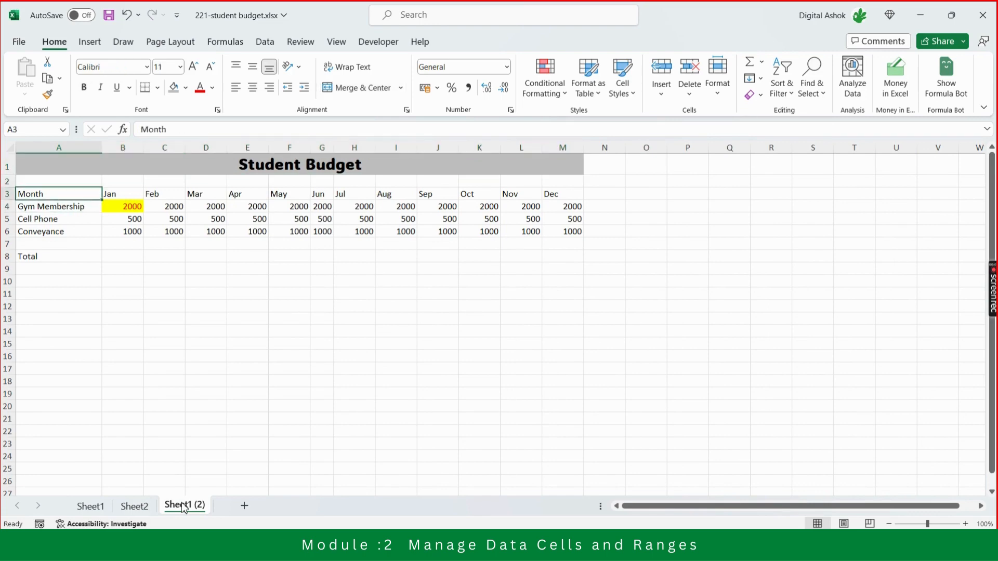
{"action": "key", "text": "shift+Right"}
{"action": "key", "text": "shift+Right"}
{"action": "key", "text": "shift+Right"}
{"action": "key", "text": "shift+Right"}
{"action": "key", "text": "shift+Right"}
{"action": "key", "text": "shift+Right"}
{"action": "key", "text": "shift+Right"}
{"action": "key", "text": "shift+Right"}
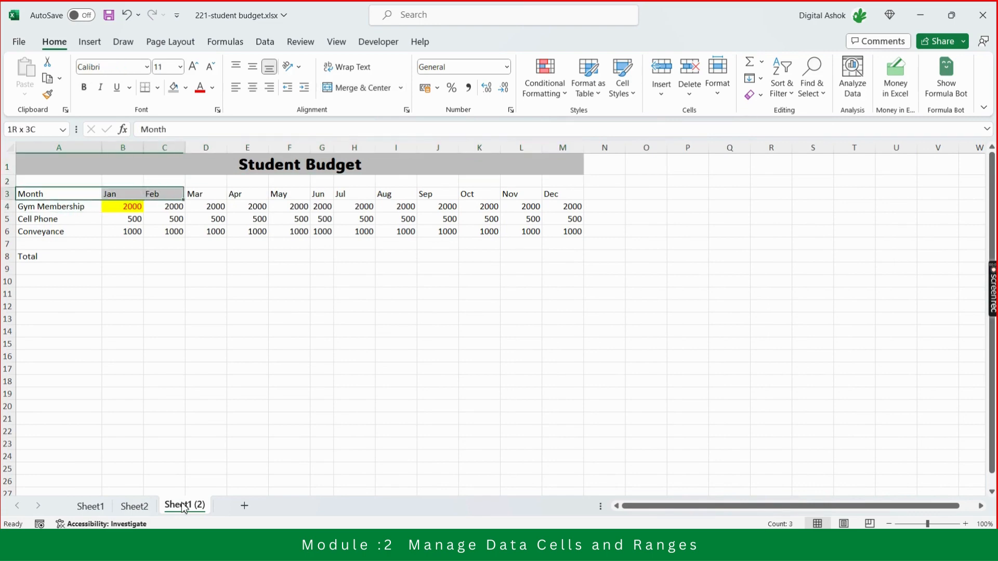
{"action": "key", "text": "shift+Right"}
{"action": "key", "text": "shift+Right"}
{"action": "key", "text": "shift+Right"}
{"action": "key", "text": "shift+Right"}
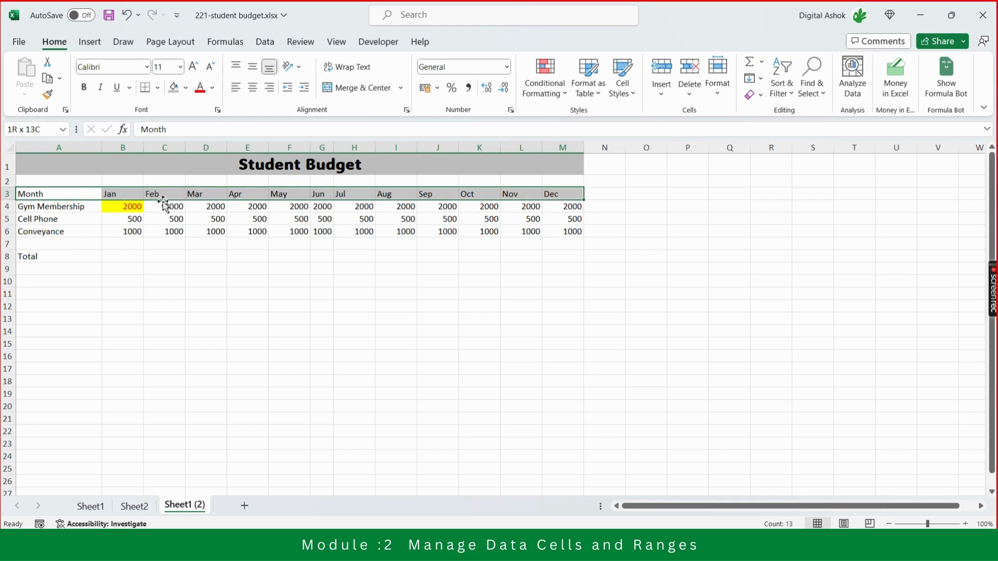
{"action": "left_click", "coordinate": [253, 89]}
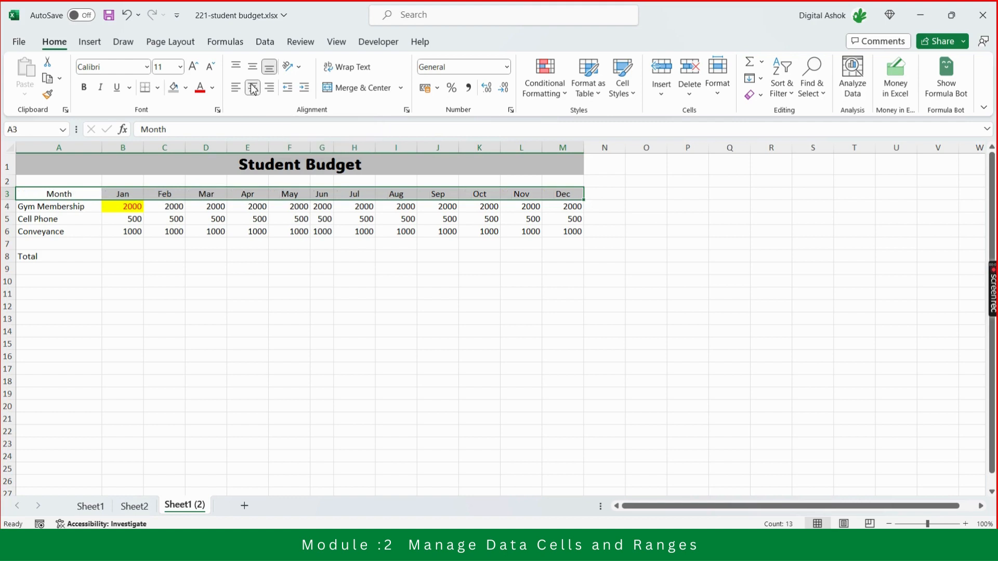
Make the header row A3:M3 bold and fill it with the same gray as the title.
{"action": "left_click", "coordinate": [85, 90]}
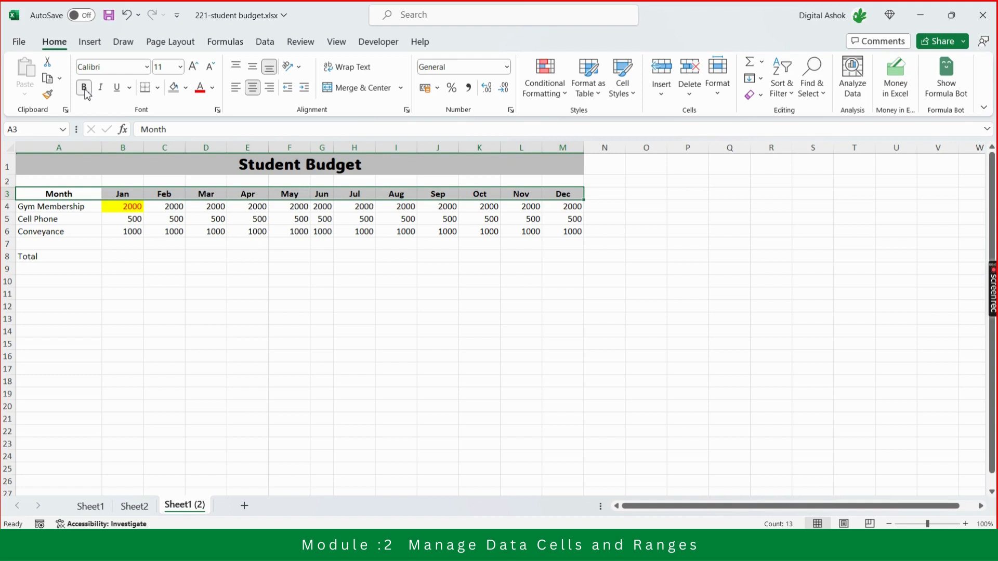
{"action": "left_click", "coordinate": [175, 90]}
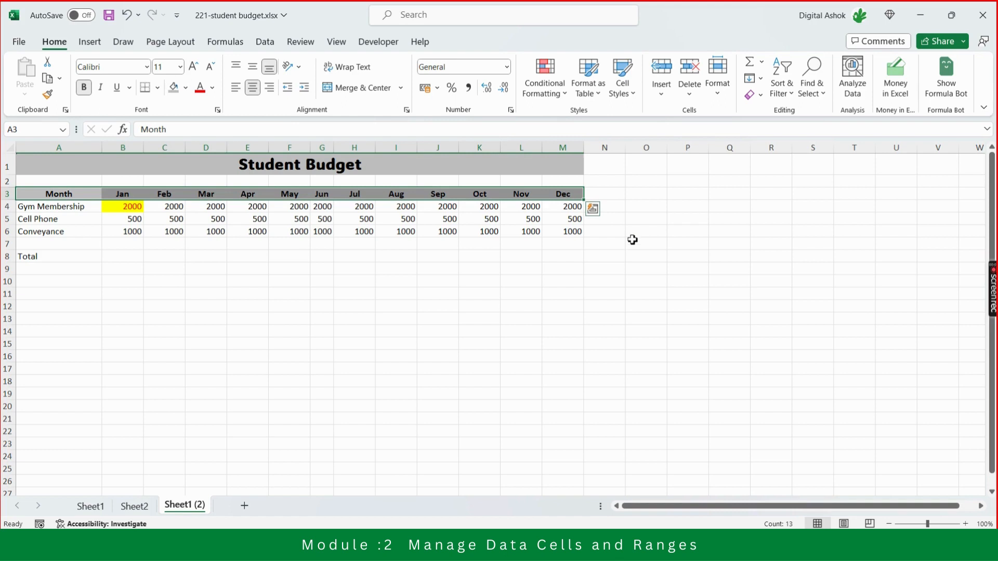
{"action": "left_click", "coordinate": [635, 261]}
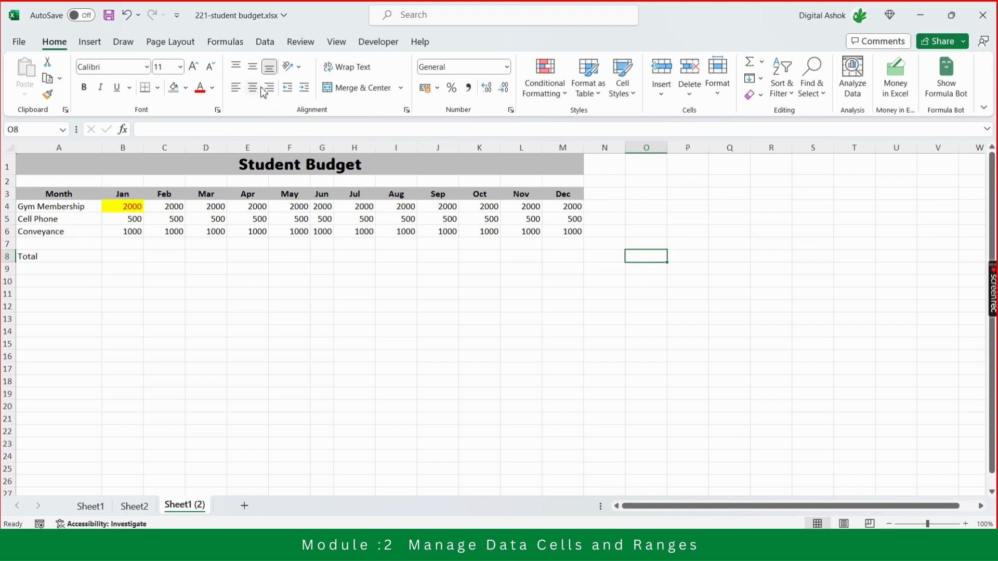
Try left, center and right alignment in turn on the Jan header in B3.
{"action": "left_click", "coordinate": [69, 194]}
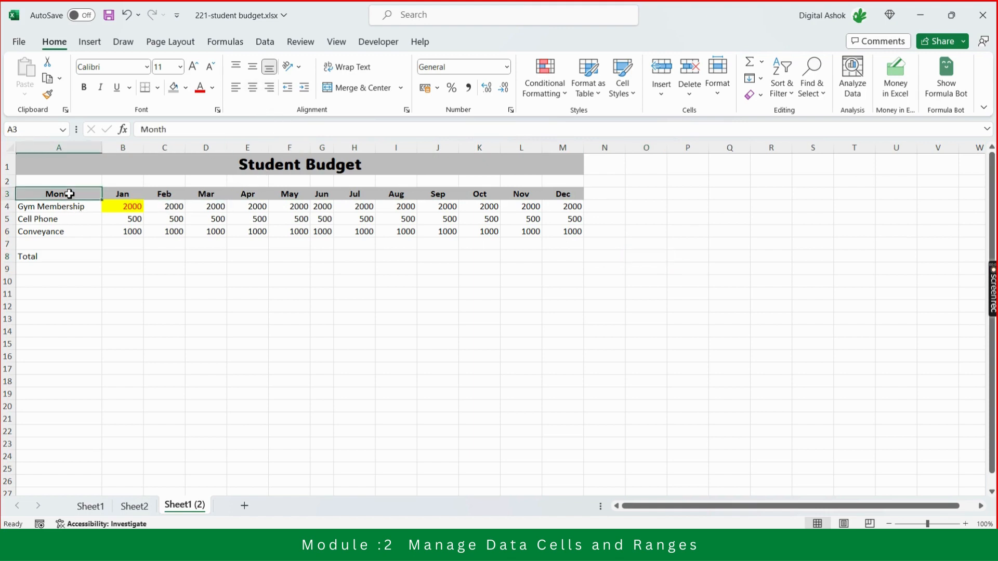
{"action": "key", "text": "shift+Right"}
{"action": "key", "text": "shift+Right"}
{"action": "key", "text": "shift+Right"}
{"action": "key", "text": "shift+Right"}
{"action": "key", "text": "shift+Right"}
{"action": "key", "text": "shift+Right"}
{"action": "key", "text": "shift+Right"}
{"action": "key", "text": "shift+Right"}
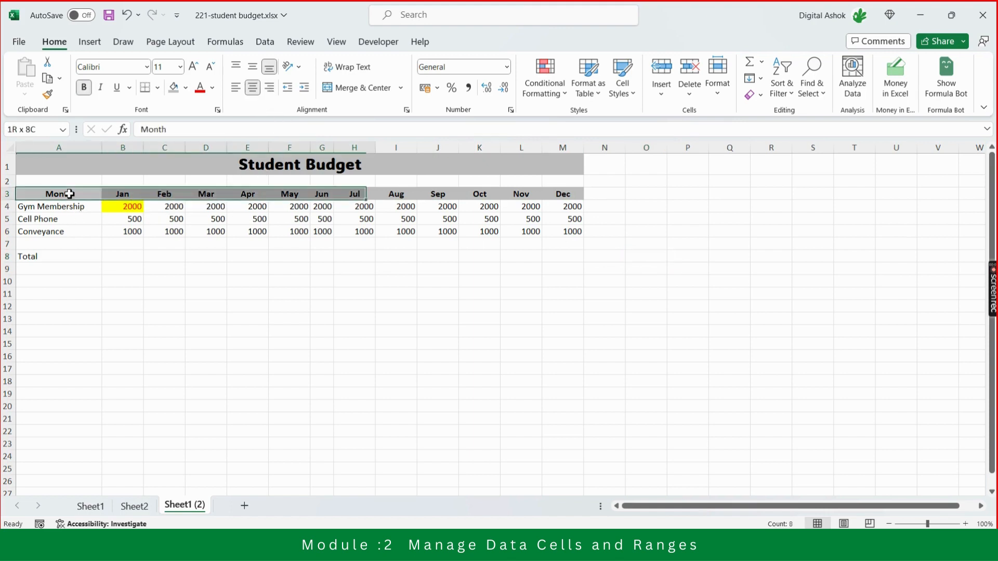
{"action": "key", "text": "Right"}
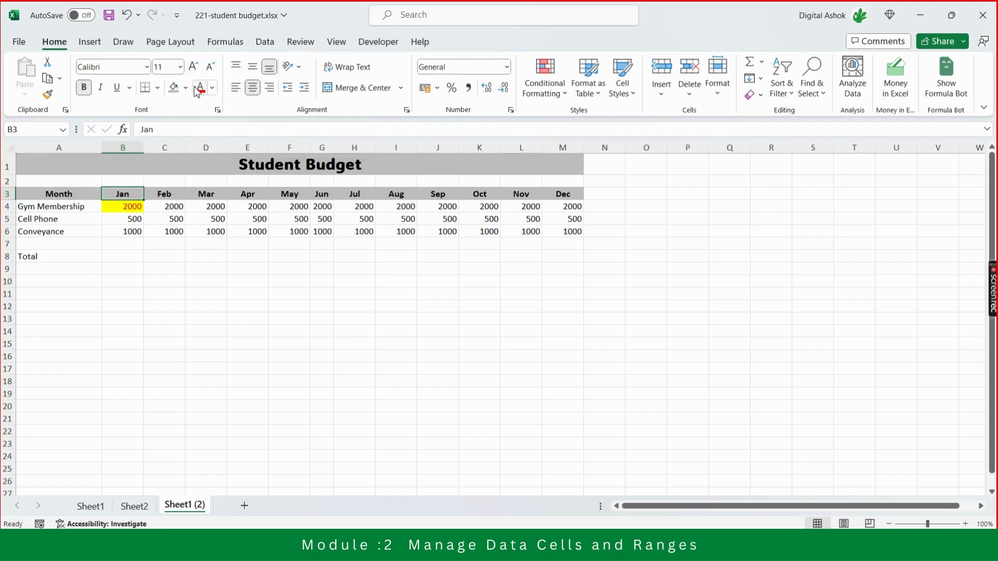
{"action": "left_click", "coordinate": [237, 89]}
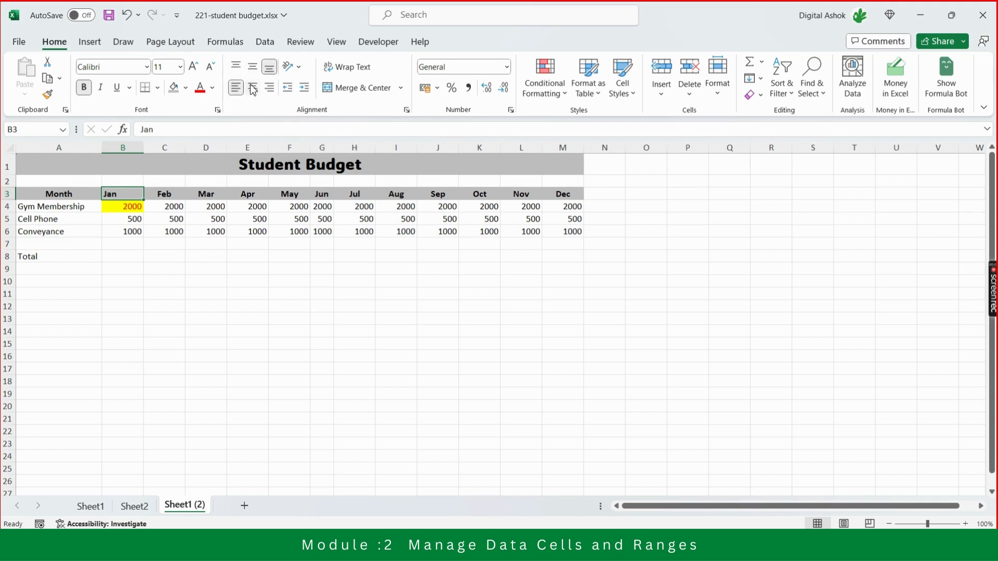
{"action": "left_click", "coordinate": [253, 89]}
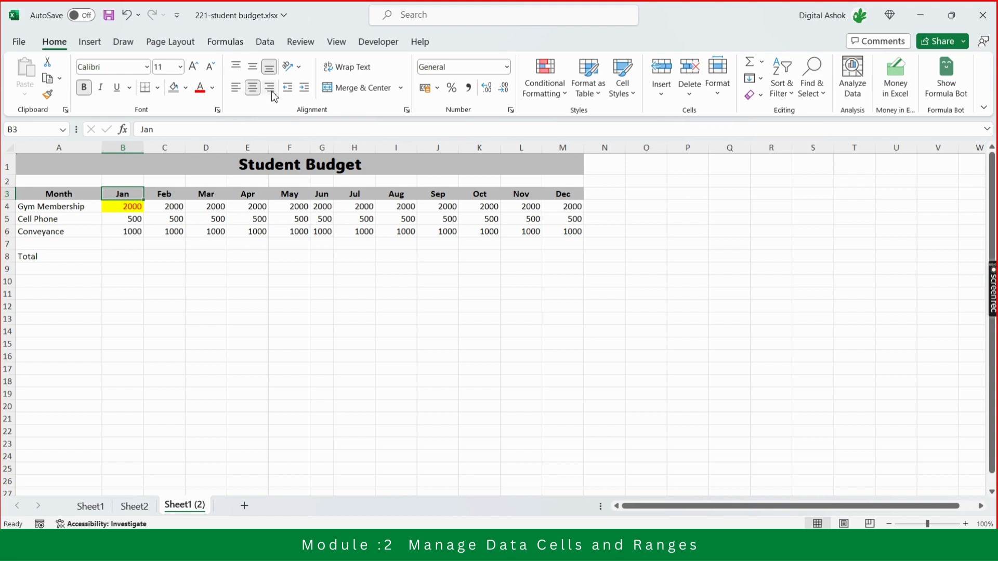
{"action": "left_click", "coordinate": [271, 90]}
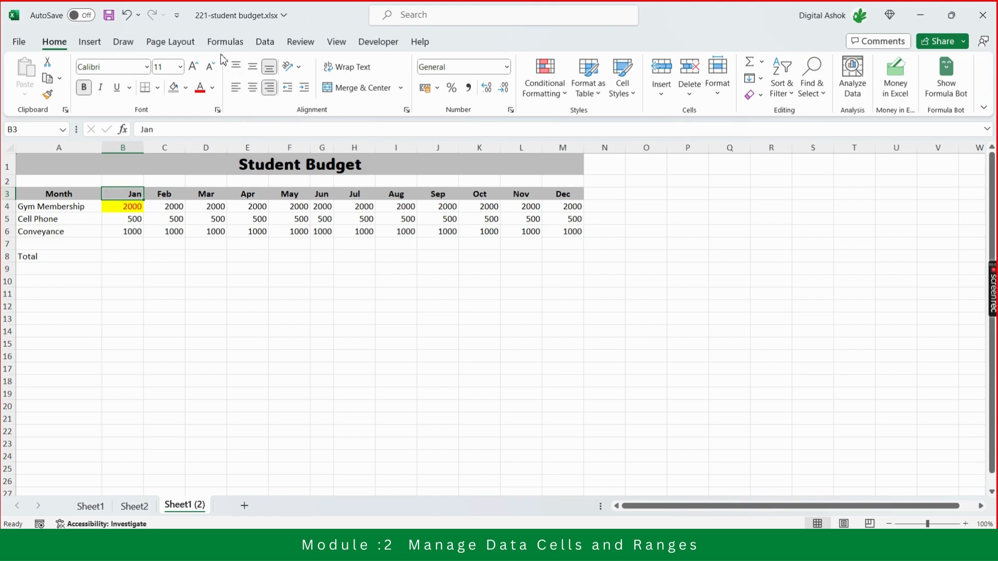
Try top, middle and bottom vertical alignment in turn on the Jan header at the current row height.
{"action": "left_click", "coordinate": [238, 72]}
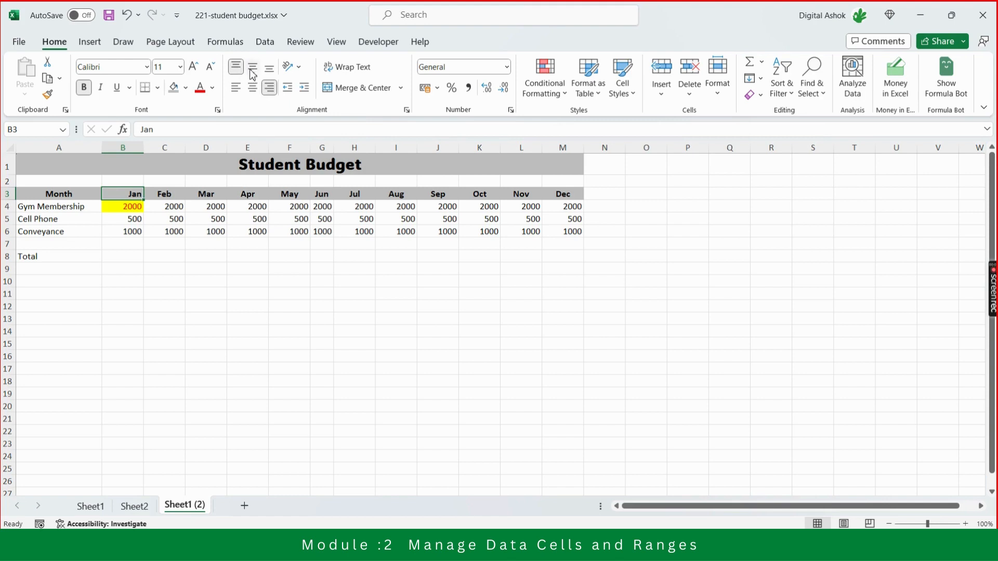
{"action": "left_click", "coordinate": [254, 71]}
{"action": "left_click", "coordinate": [269, 66]}
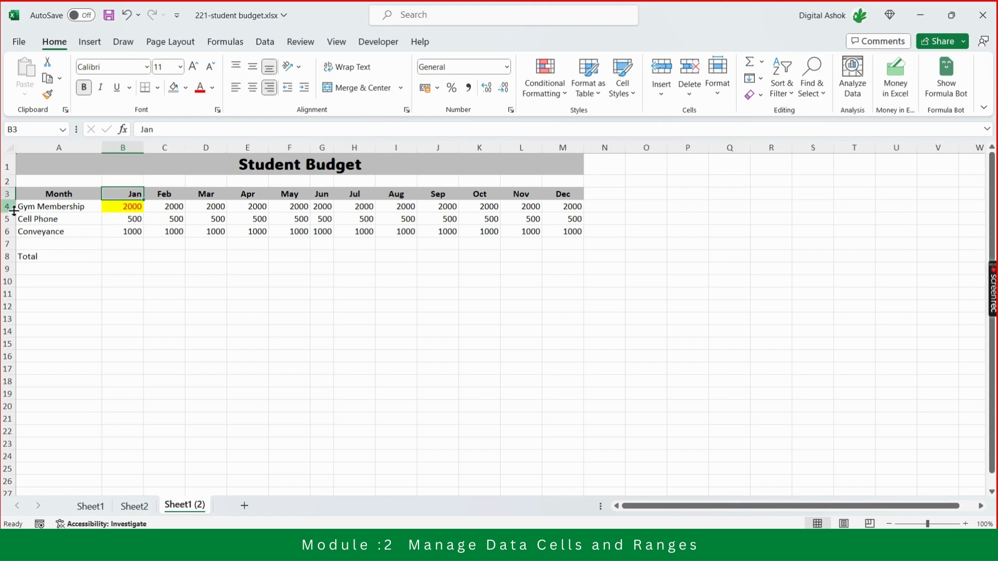
Enlarge row 3 to about four times its height and try top, middle and bottom alignment on the Jan header.
{"action": "left_click_drag", "start_coordinate": [17, 201], "coordinate": [16, 238]}
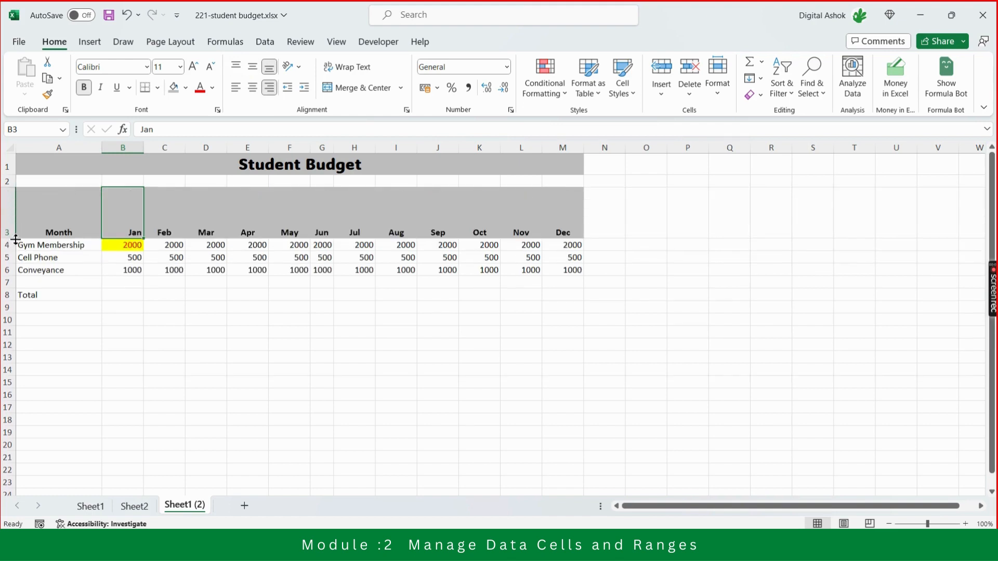
{"action": "left_click", "coordinate": [236, 66]}
{"action": "left_click", "coordinate": [257, 69]}
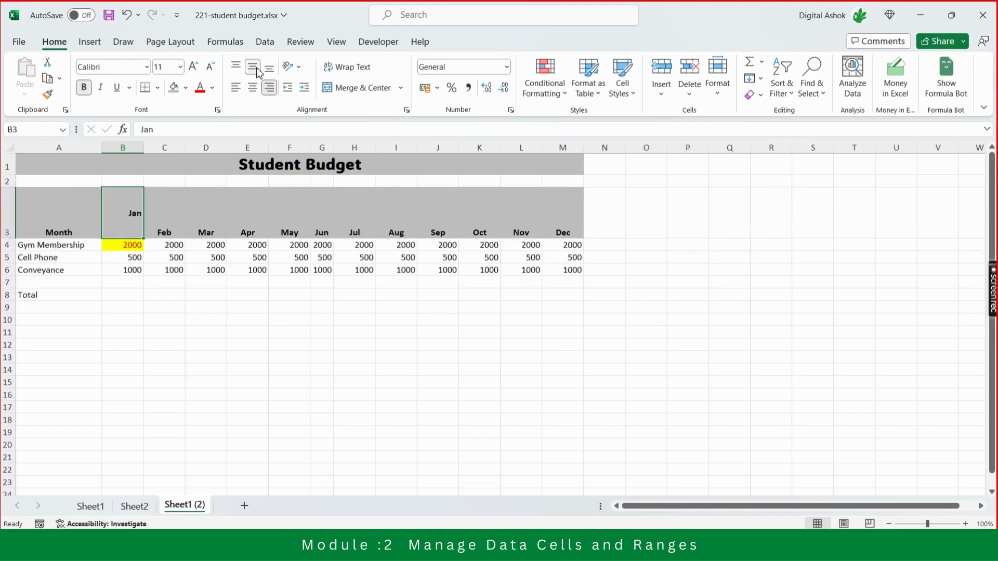
{"action": "left_click", "coordinate": [270, 69]}
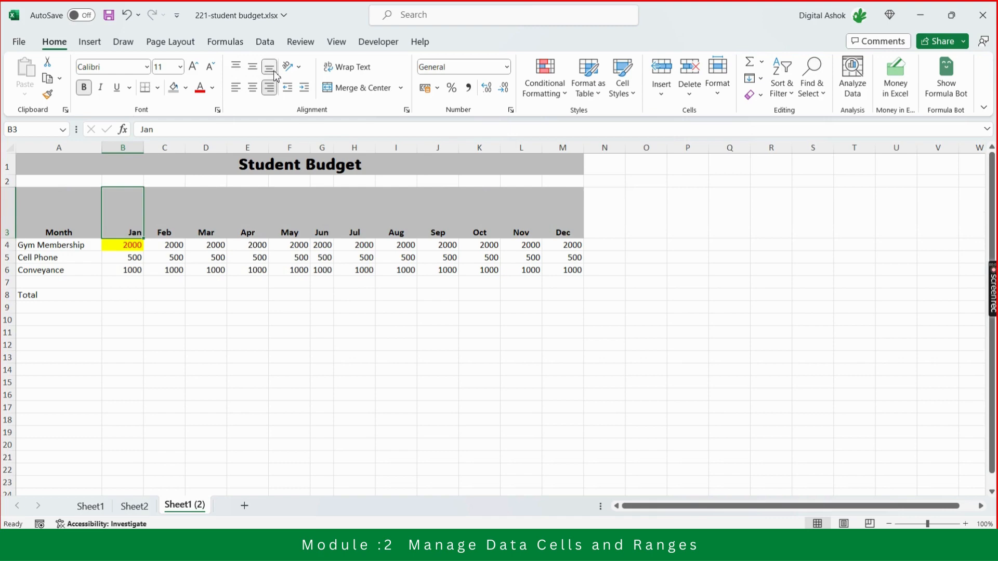
Try left, center and right alignment on the Jan header within the enlarged row 3.
{"action": "left_click", "coordinate": [235, 87]}
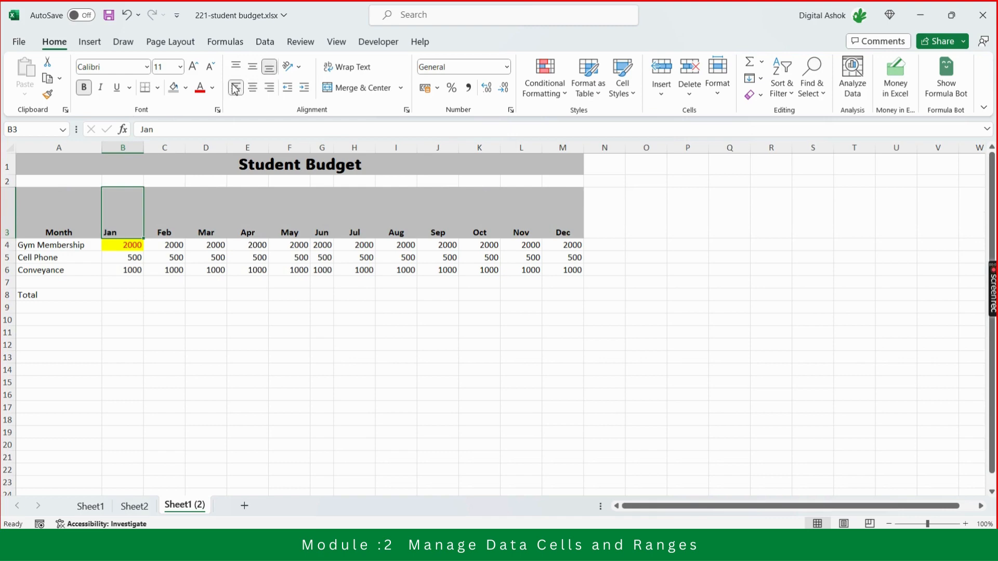
{"action": "left_click", "coordinate": [254, 91]}
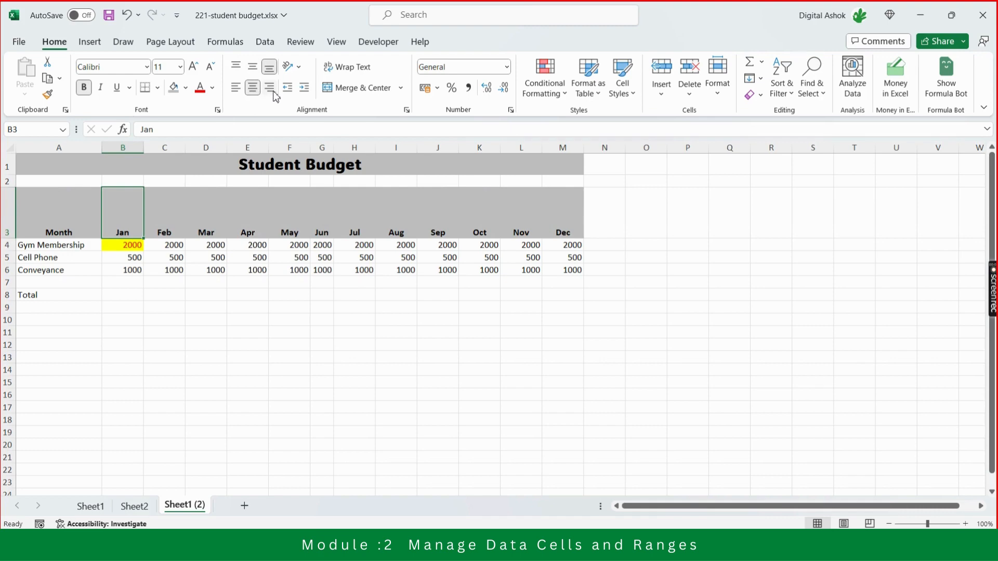
{"action": "left_click", "coordinate": [274, 95]}
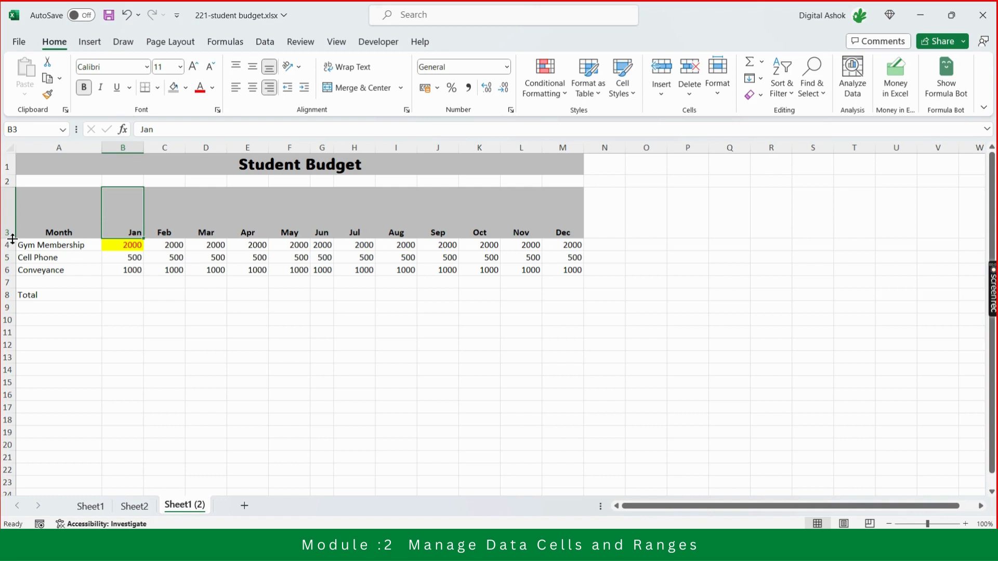
Reduce row 3 to slightly taller than a standard row and center the whole row horizontally.
{"action": "left_click_drag", "start_coordinate": [13, 239], "coordinate": [14, 206]}
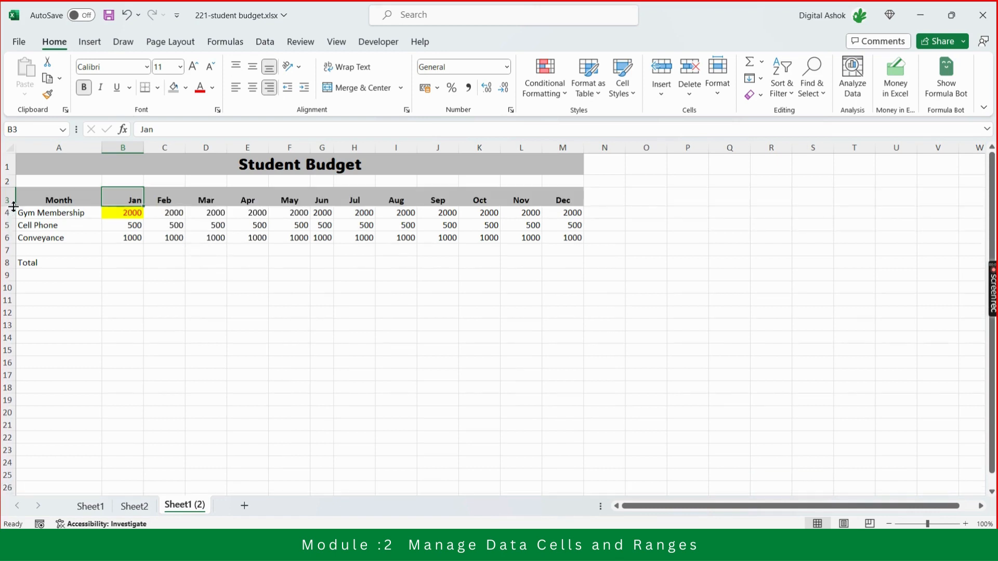
{"action": "left_click", "coordinate": [7, 200]}
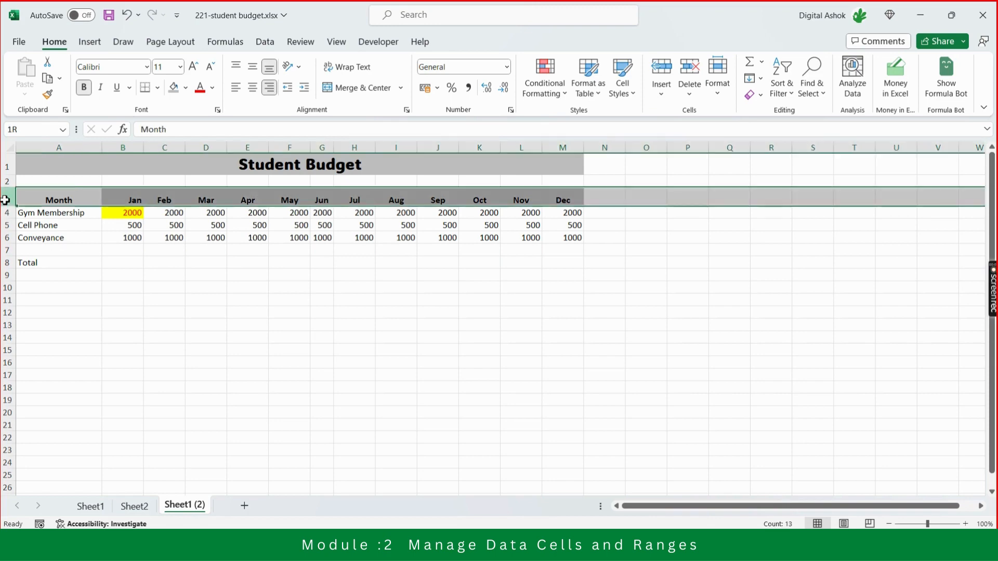
{"action": "left_click", "coordinate": [252, 89]}
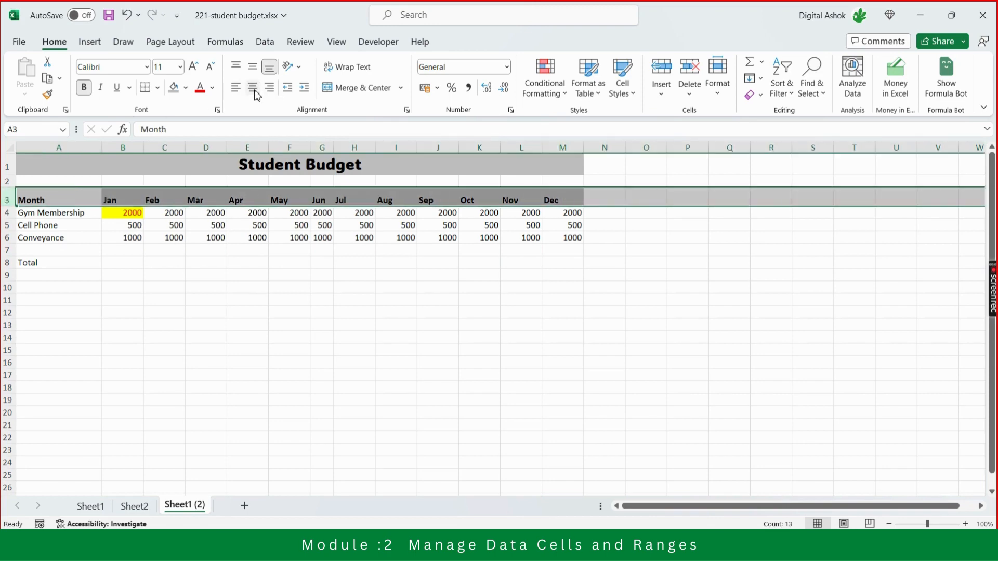
{"action": "left_click", "coordinate": [253, 88]}
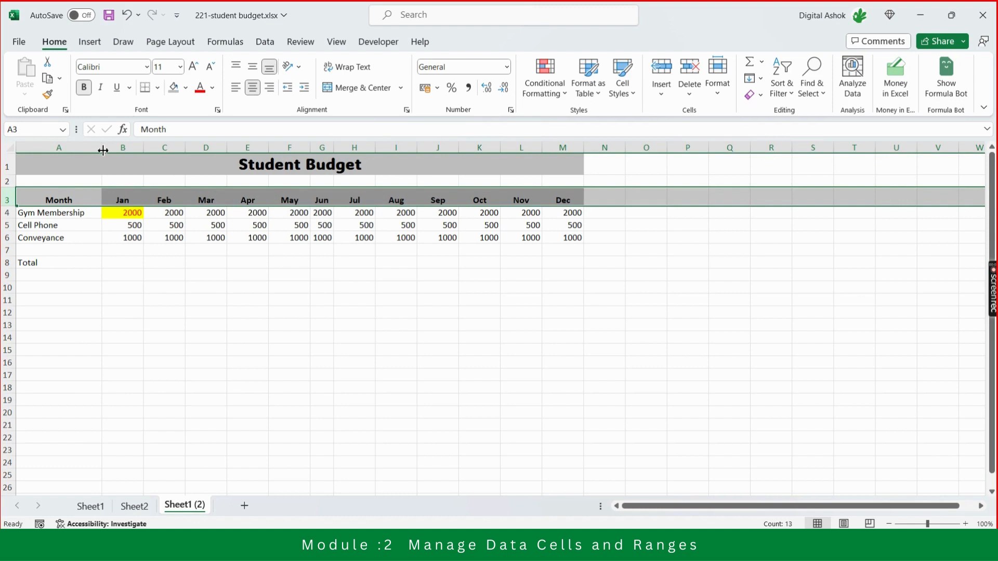
Narrow column A until the Gym Membership label is cut off, and widen columns F and G.
{"action": "left_click_drag", "start_coordinate": [103, 151], "coordinate": [72, 152]}
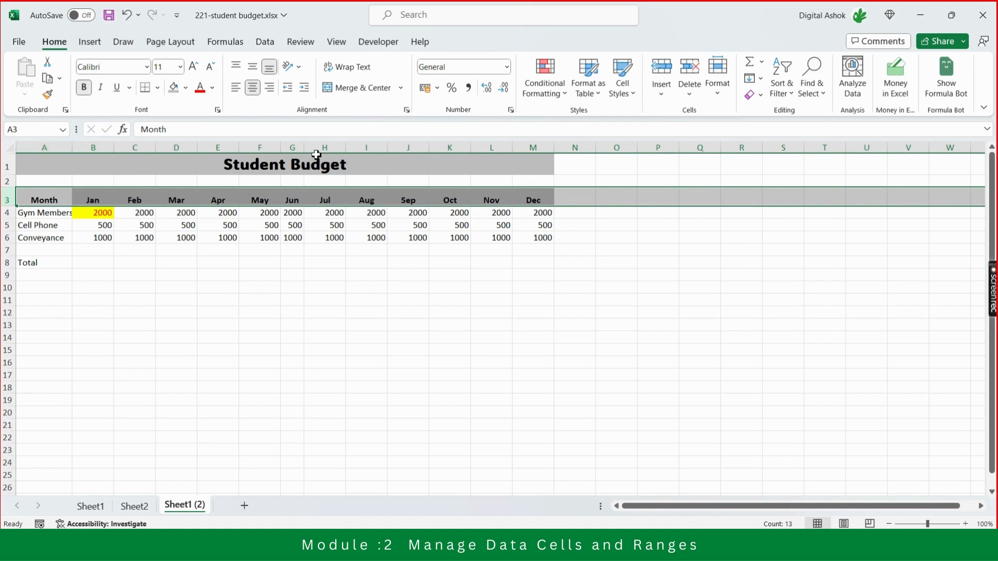
{"action": "mouse_move", "coordinate": [305, 147]}
{"action": "left_mouse_down"}
{"action": "mouse_move", "coordinate": [330, 147]}
{"action": "mouse_move", "coordinate": [281, 146]}
{"action": "mouse_move", "coordinate": [291, 145]}
{"action": "left_mouse_up"}
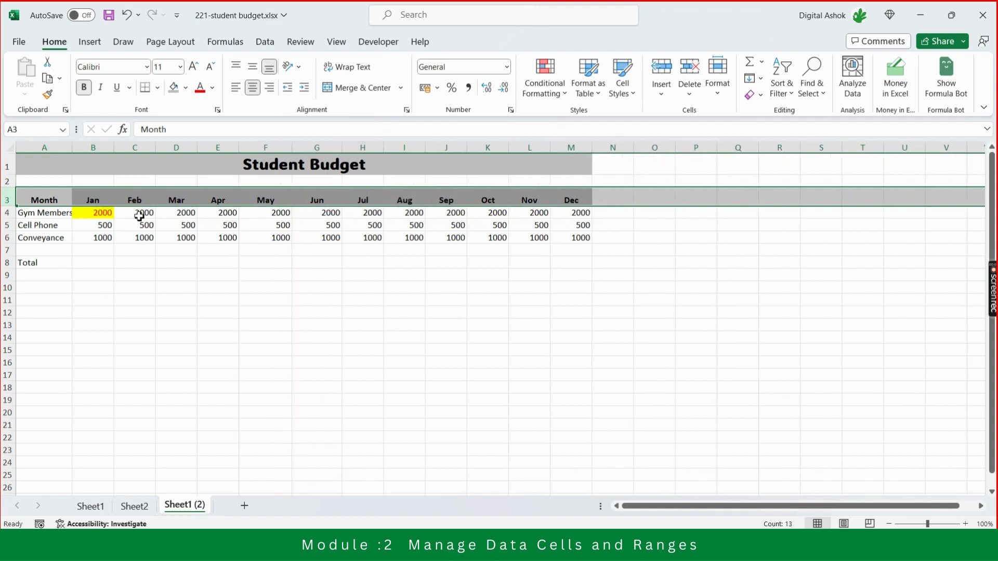
Wrap the text of the Gym Membership label in cell A4.
{"action": "left_click", "coordinate": [44, 213]}
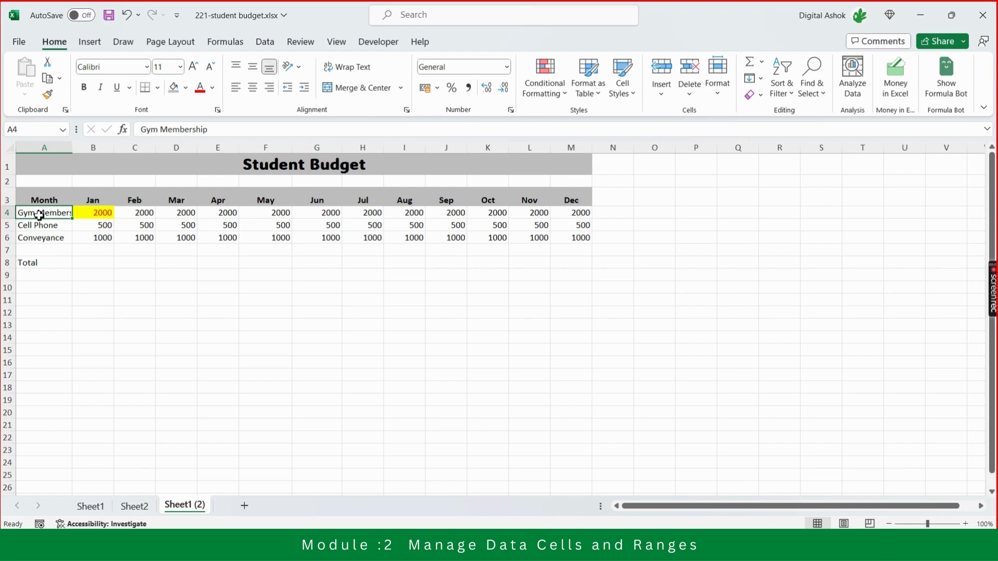
{"action": "left_click", "coordinate": [354, 74]}
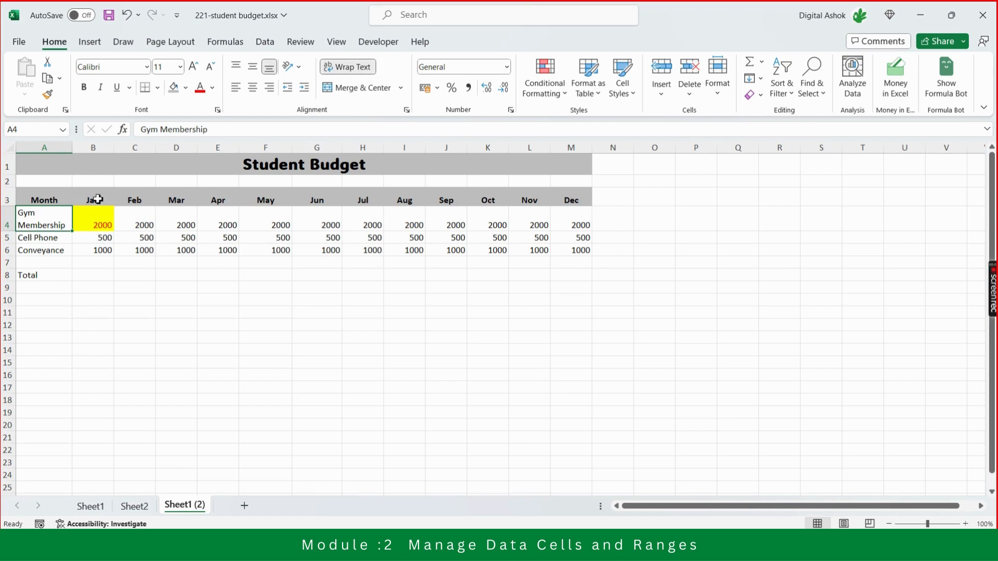
Try the Angle Counterclockwise text orientation on the header cells from Month to Dec (A3:M3).
{"action": "left_click", "coordinate": [50, 203]}
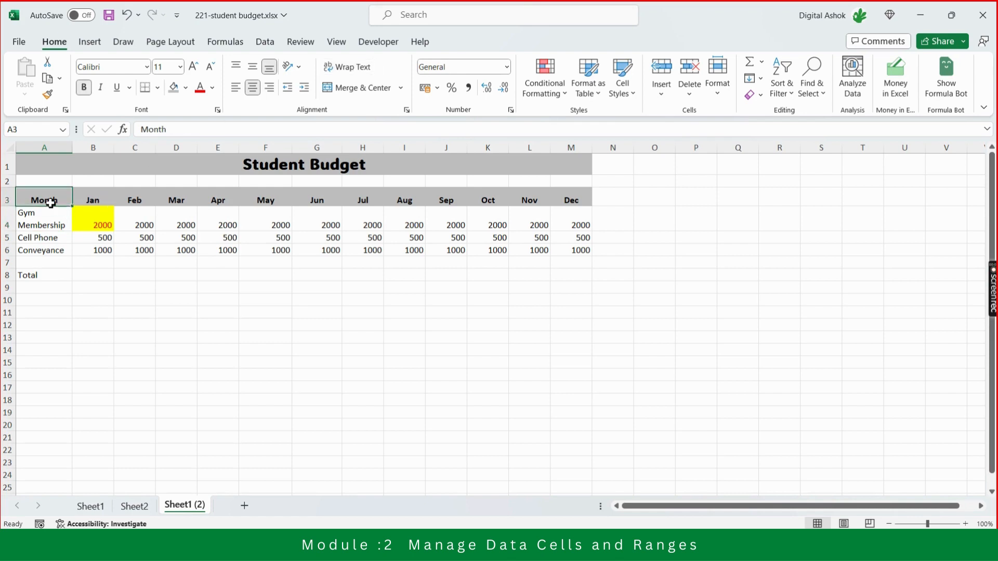
{"action": "key", "text": "shift+Right"}
{"action": "key", "text": "shift+Right"}
{"action": "key", "text": "shift+Right"}
{"action": "key", "text": "shift+Right"}
{"action": "key", "text": "shift+Right"}
{"action": "key", "text": "shift+Right"}
{"action": "key", "text": "shift+Right"}
{"action": "key", "text": "shift+Right"}
{"action": "key", "text": "shift+Right"}
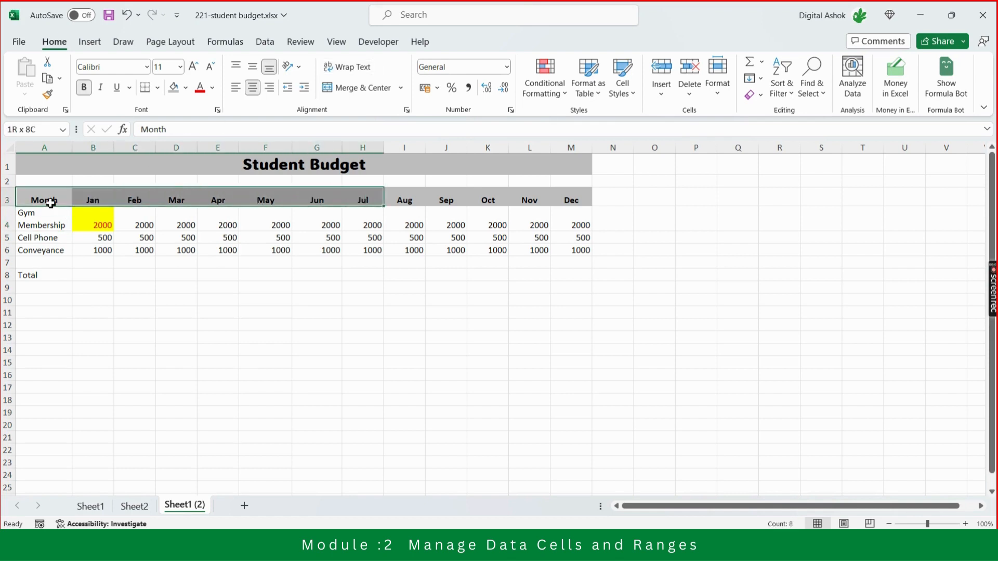
{"action": "key", "text": "shift+Right"}
{"action": "key", "text": "shift+Right"}
{"action": "key", "text": "shift+Right"}
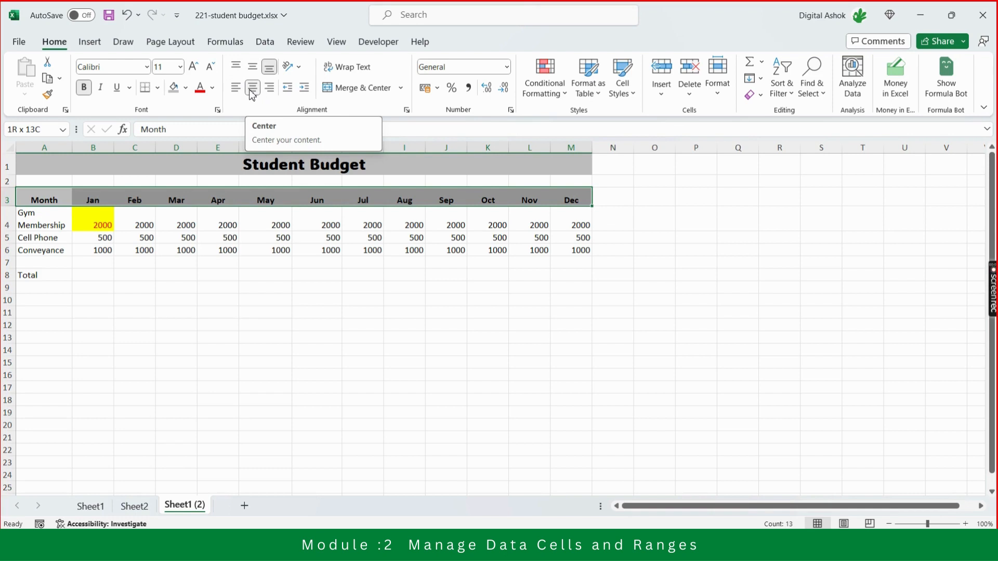
{"action": "left_click", "coordinate": [300, 68]}
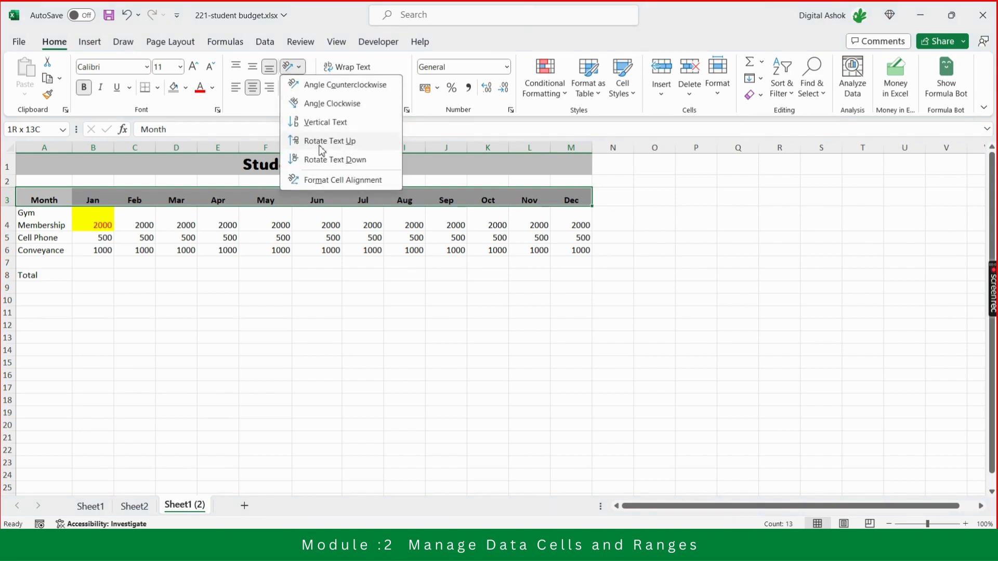
{"action": "left_click", "coordinate": [335, 85]}
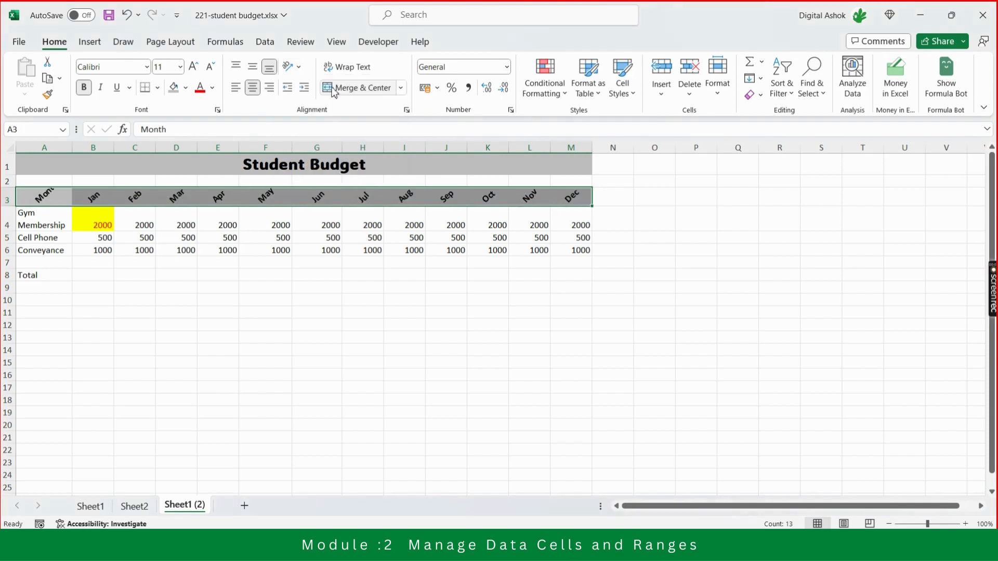
Try the Angle Clockwise and Vertical Text orientations on the header row, and undo the orientation changes.
{"action": "left_click", "coordinate": [299, 66]}
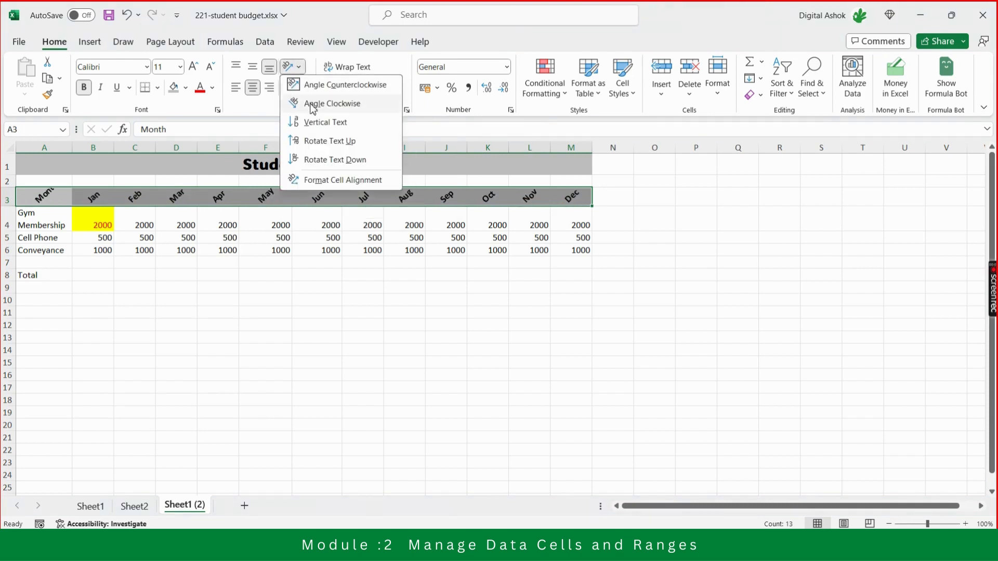
{"action": "left_click", "coordinate": [312, 103]}
{"action": "left_click", "coordinate": [300, 68]}
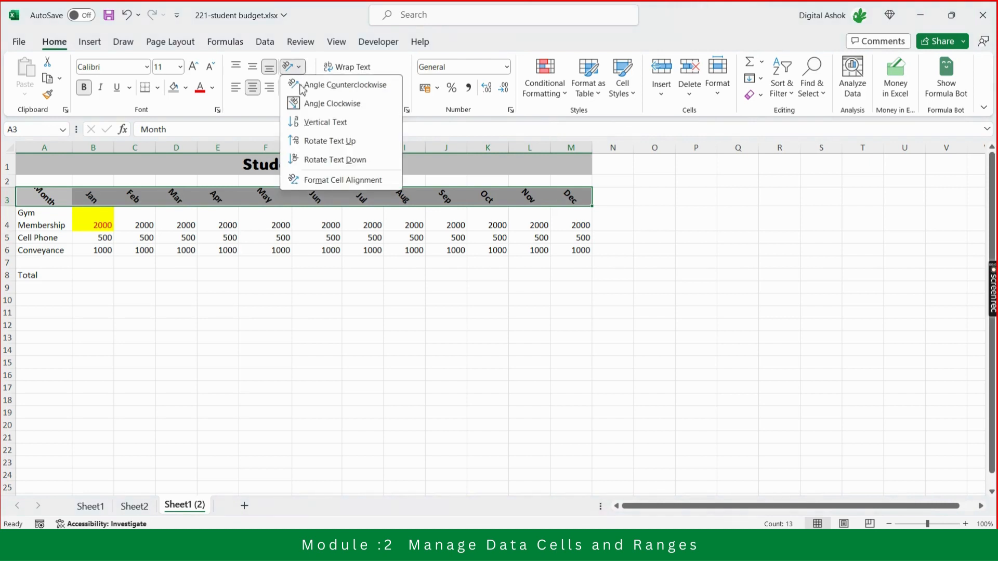
{"action": "left_click", "coordinate": [314, 125]}
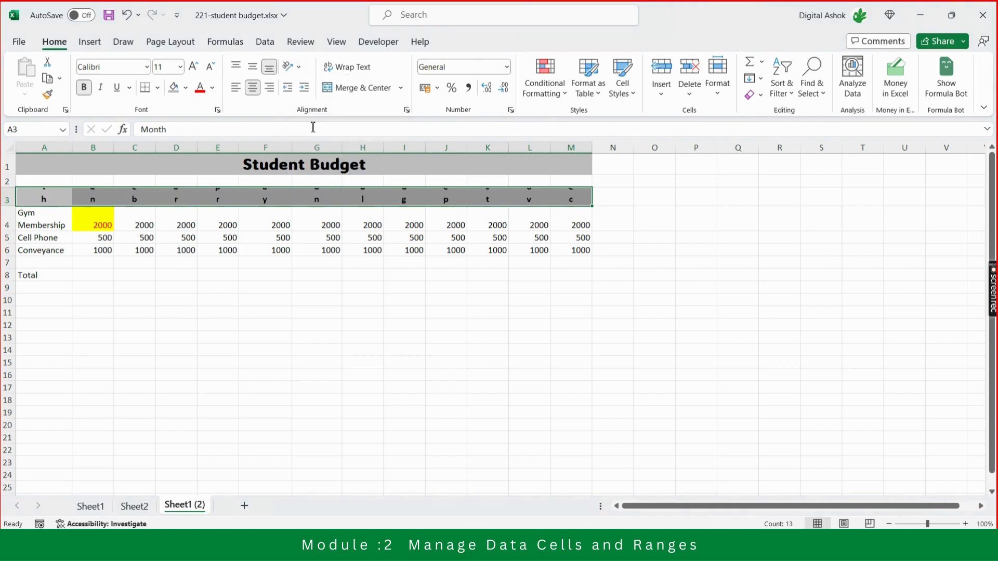
{"action": "left_click", "coordinate": [299, 67]}
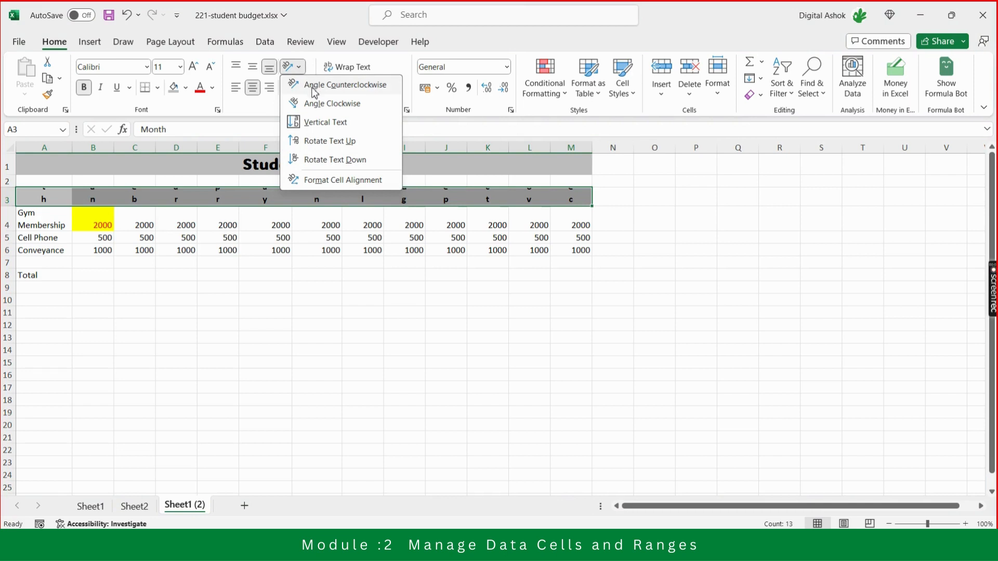
{"action": "left_click", "coordinate": [309, 56]}
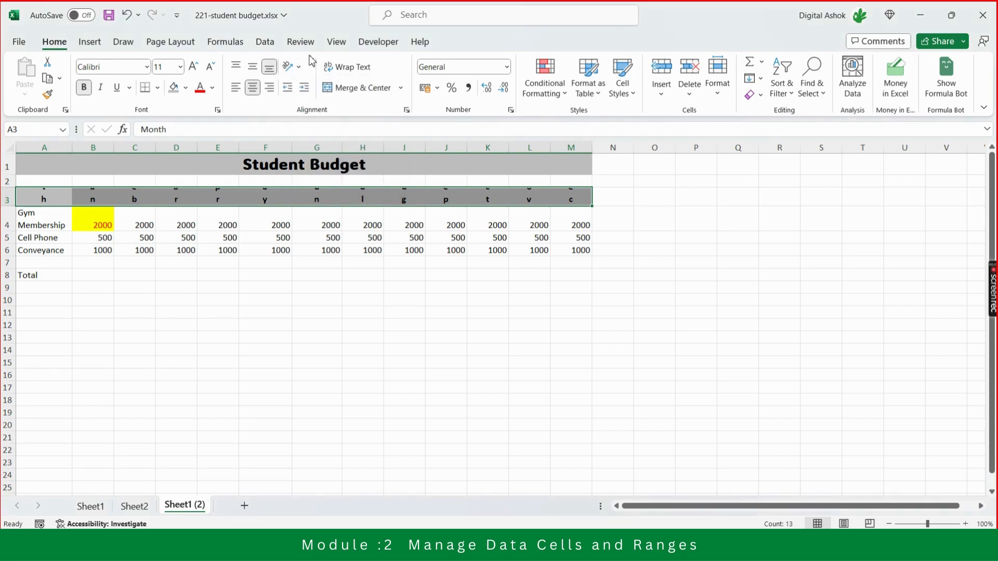
{"action": "key", "text": "ctrl+z"}
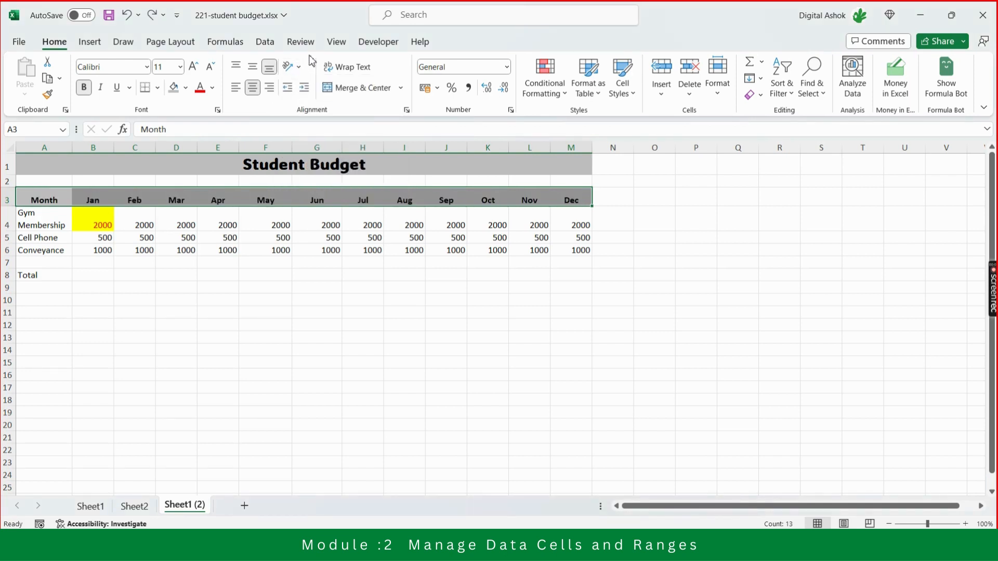
{"action": "key", "text": "ctrl+q"}
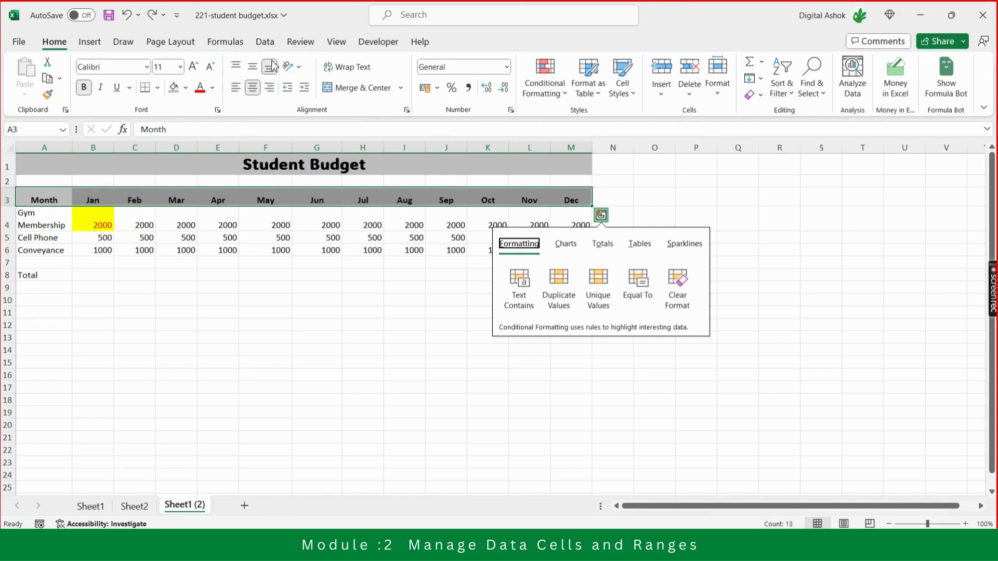
{"action": "left_click", "coordinate": [300, 70]}
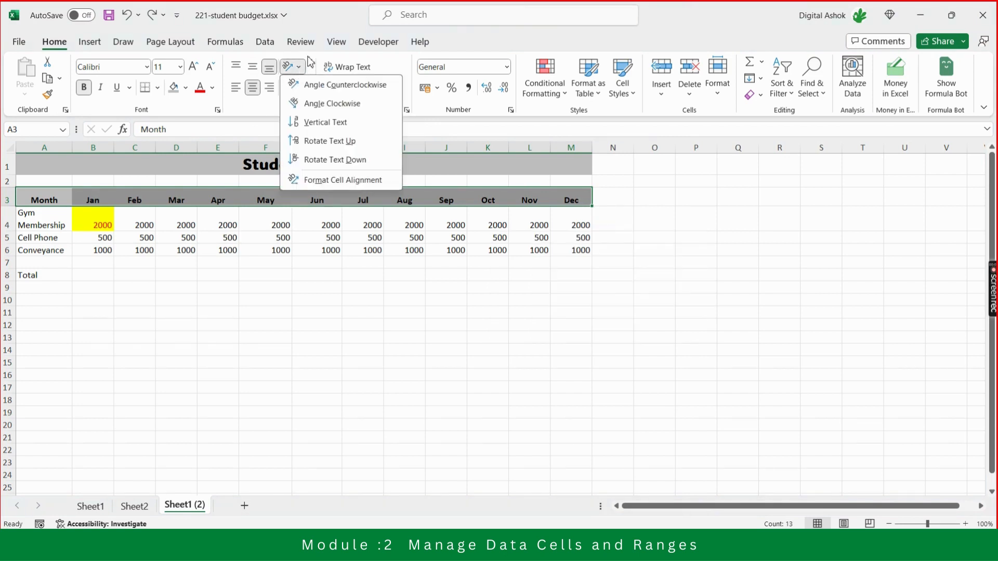
{"action": "left_click", "coordinate": [309, 62]}
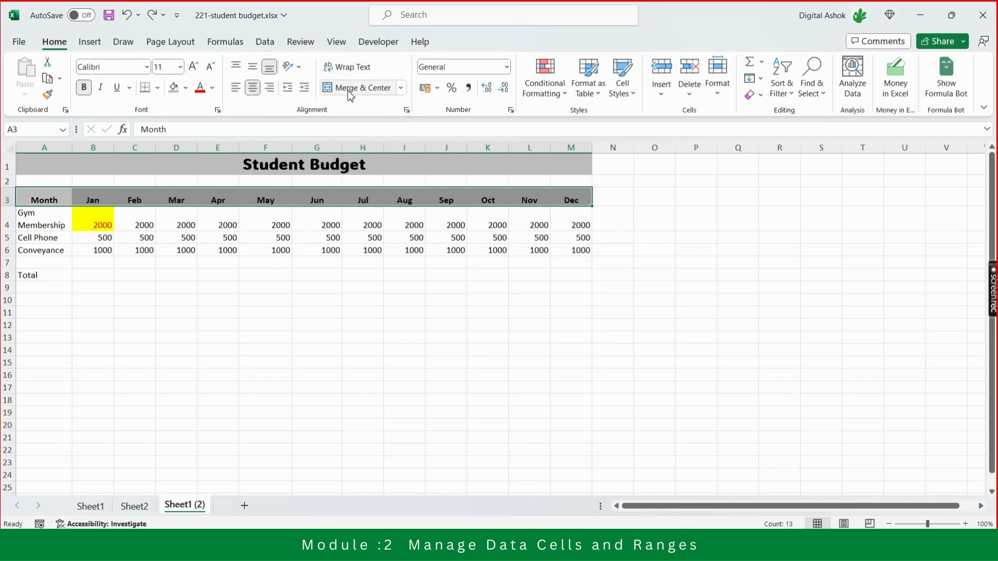
{"action": "left_click", "coordinate": [288, 170]}
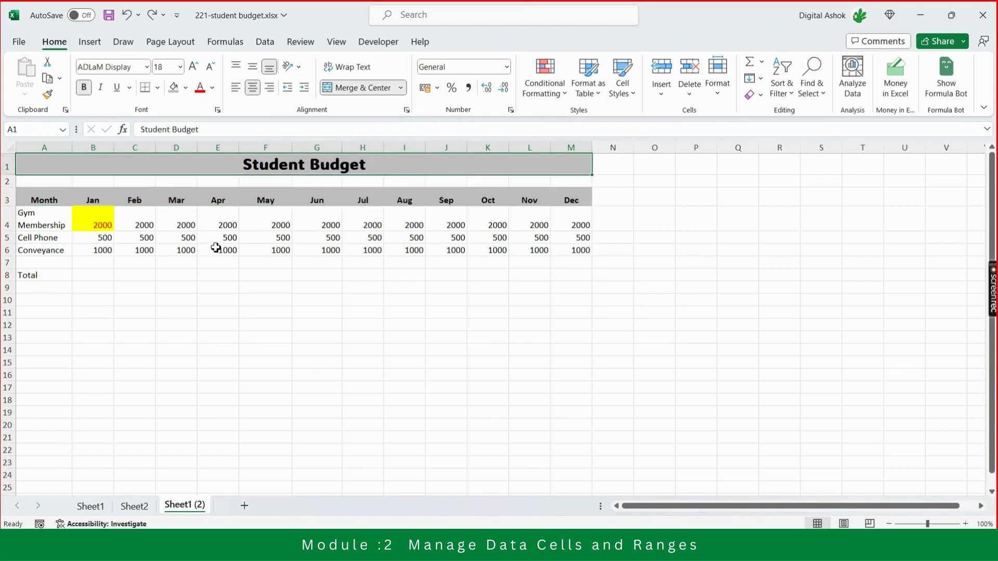
{"action": "left_click", "coordinate": [48, 199]}
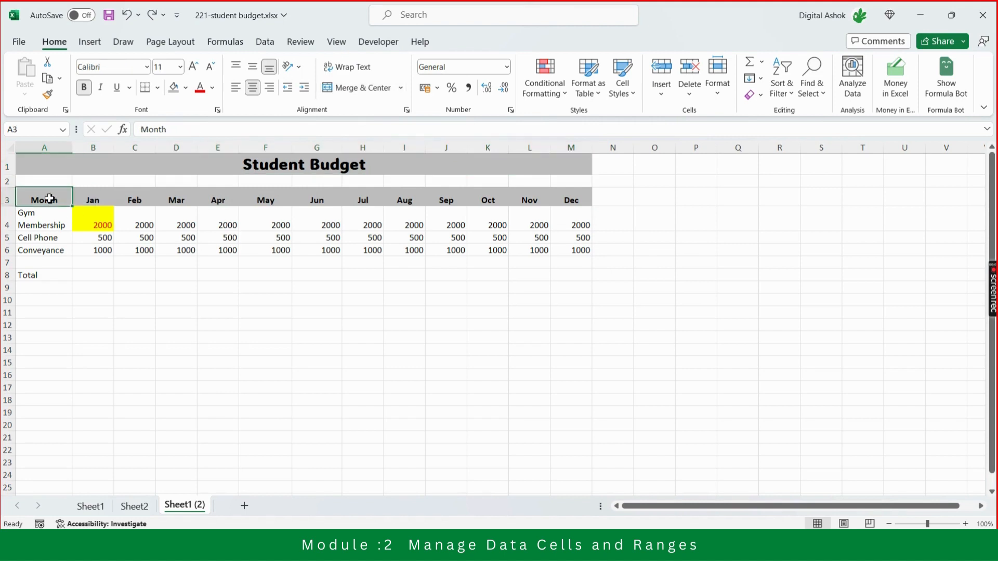
{"action": "key", "text": "shift+Right"}
{"action": "key", "text": "shift+Right"}
{"action": "key", "text": "shift+Right"}
{"action": "key", "text": "shift+Right"}
{"action": "key", "text": "shift+Right"}
{"action": "key", "text": "shift+Right"}
{"action": "key", "text": "shift+Right"}
{"action": "key", "text": "shift+Right"}
{"action": "key", "text": "shift+Right"}
{"action": "key", "text": "shift+Right"}
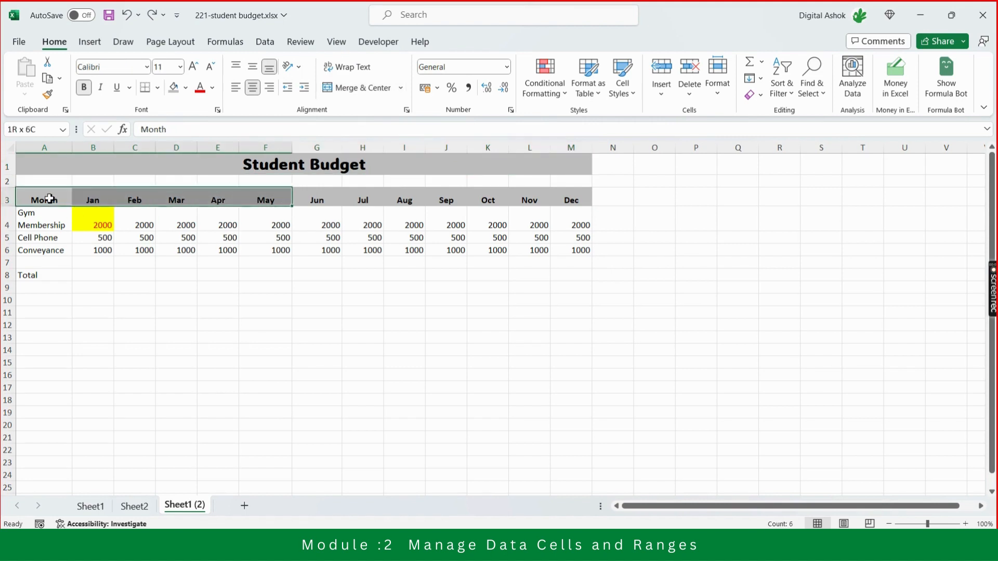
{"action": "key", "text": "shift+Right"}
{"action": "key", "text": "shift+Right"}
{"action": "key", "text": "shift+Down"}
{"action": "key", "text": "shift+Down"}
{"action": "key", "text": "shift+Down"}
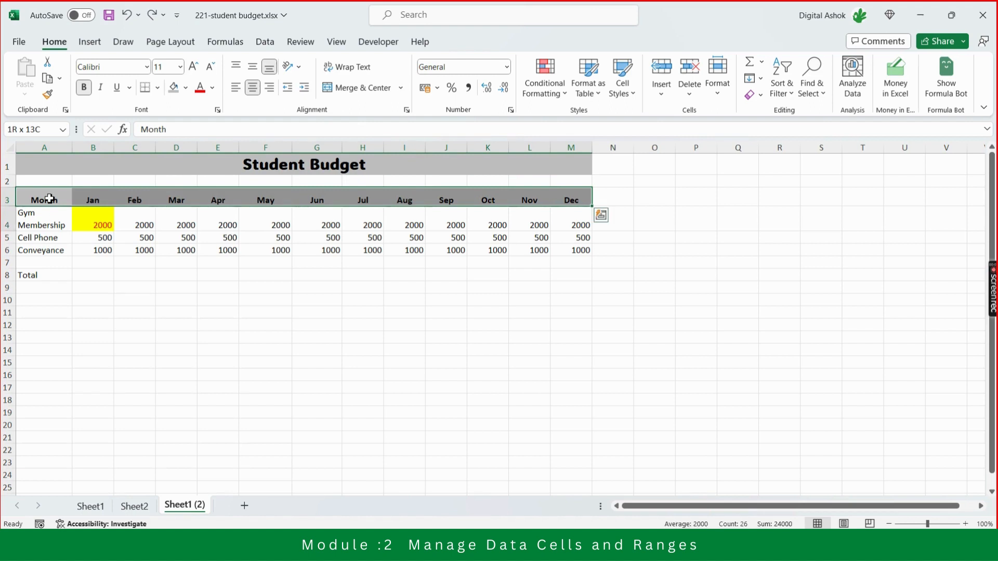
{"action": "left_click", "coordinate": [99, 224]}
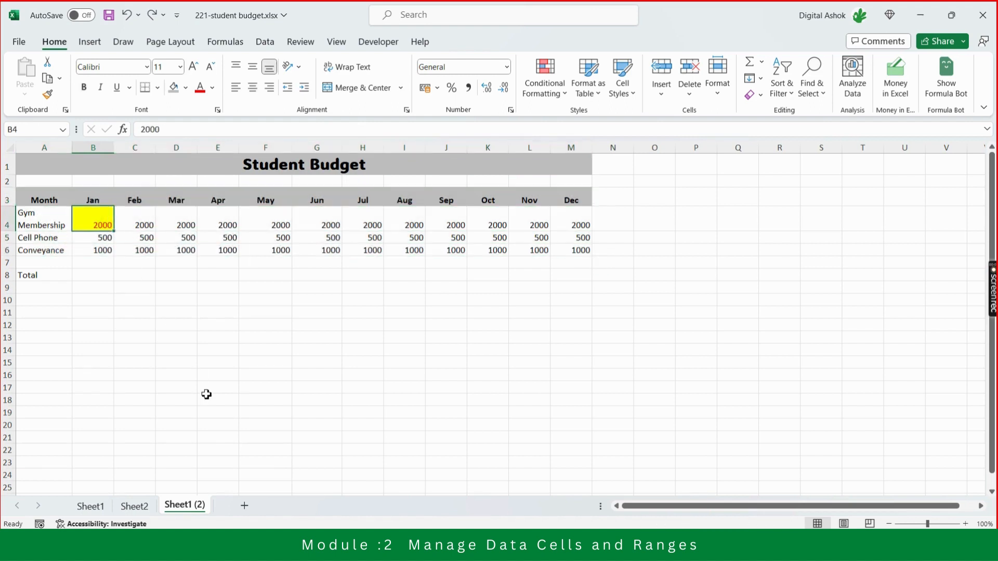
{"action": "key", "text": "Down"}
{"action": "key", "text": "Down"}
{"action": "key", "text": "Down"}
{"action": "key", "text": "Down"}
{"action": "key", "text": "Up"}
{"action": "key", "text": "Up"}
{"action": "key", "text": "Up"}
{"action": "key", "text": "Up"}
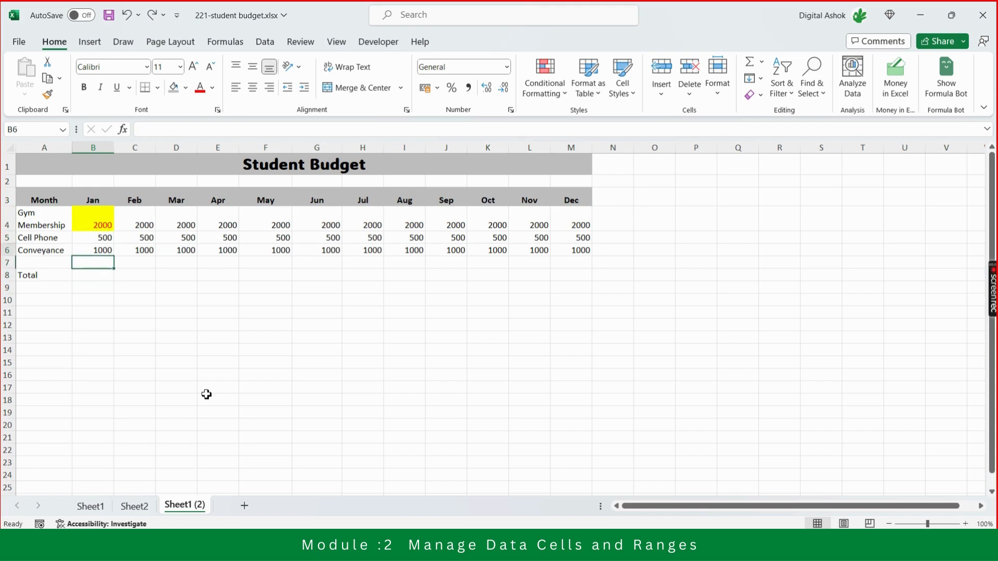
{"action": "key", "text": "Down"}
{"action": "key", "text": "Up"}
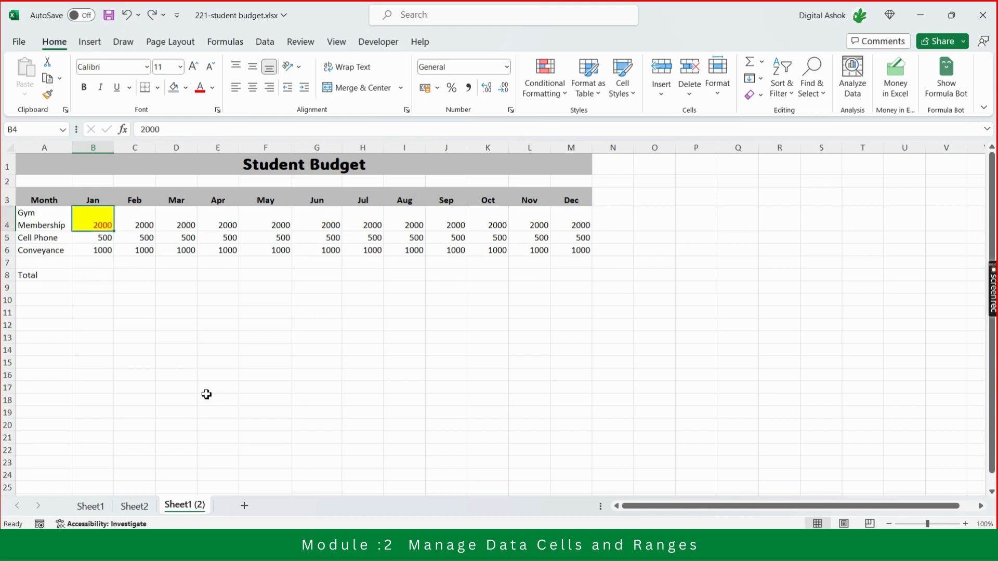
{"action": "key", "text": "Left"}
{"action": "key", "text": "Right"}
{"action": "key", "text": "Right"}
{"action": "key", "text": "Right"}
{"action": "key", "text": "Right"}
{"action": "key", "text": "Right"}
{"action": "key", "text": "Right"}
{"action": "key", "text": "Right"}
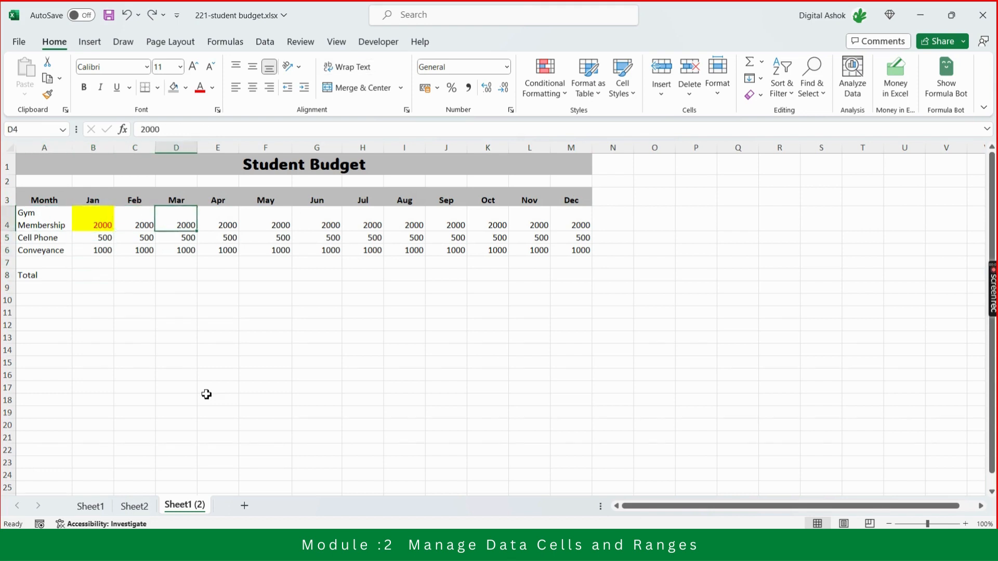
{"action": "key", "text": "Right"}
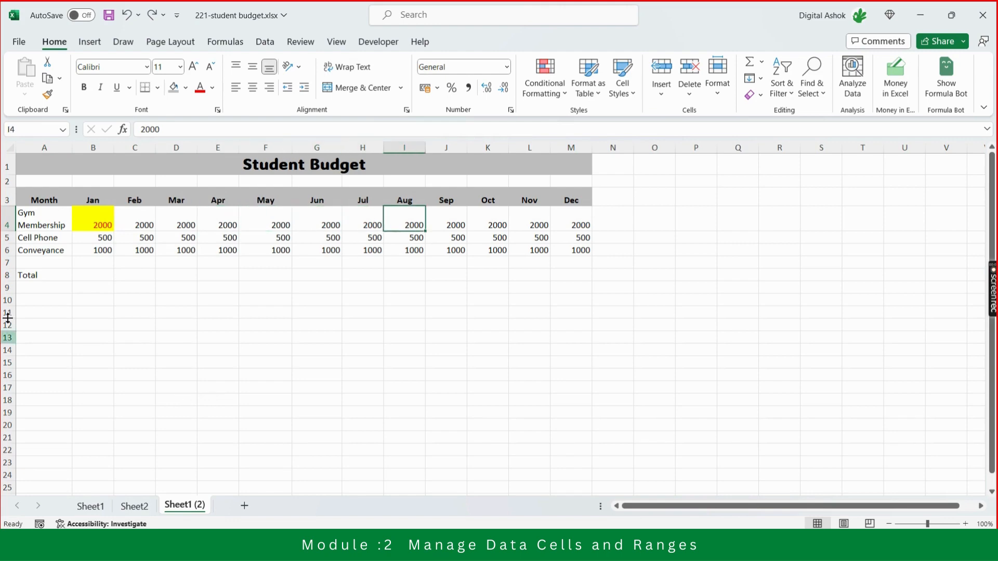
{"action": "left_click", "coordinate": [96, 224]}
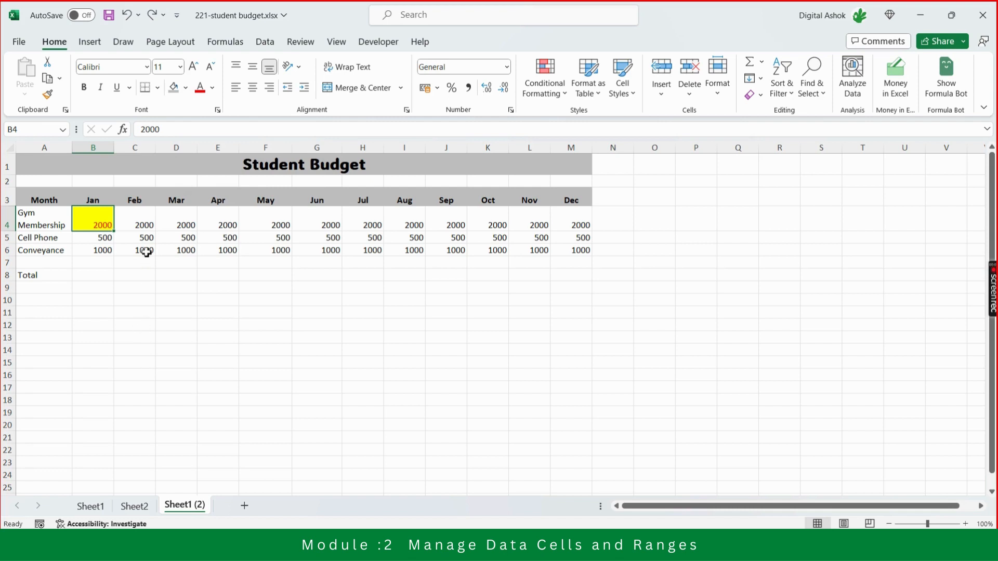
{"action": "left_click", "coordinate": [146, 229]}
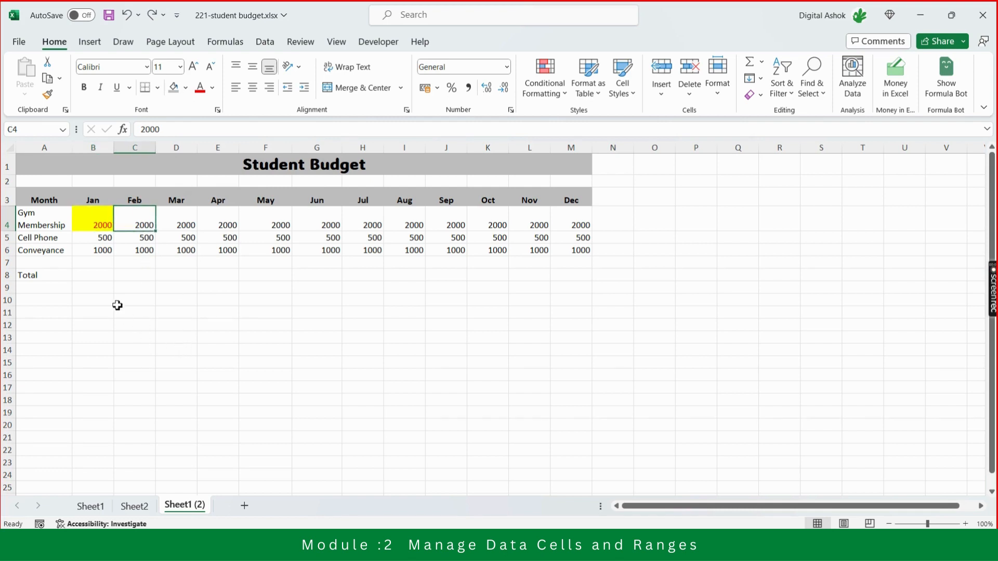
Clear only the formatting of the yellow January Gym Membership amount in cell B4.
{"action": "left_click", "coordinate": [98, 217]}
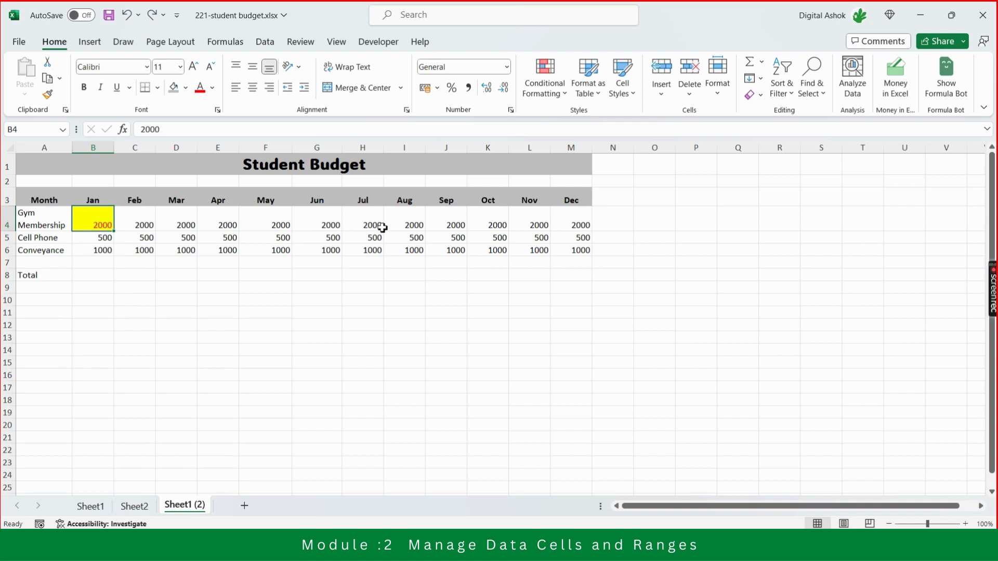
{"action": "left_click", "coordinate": [762, 99]}
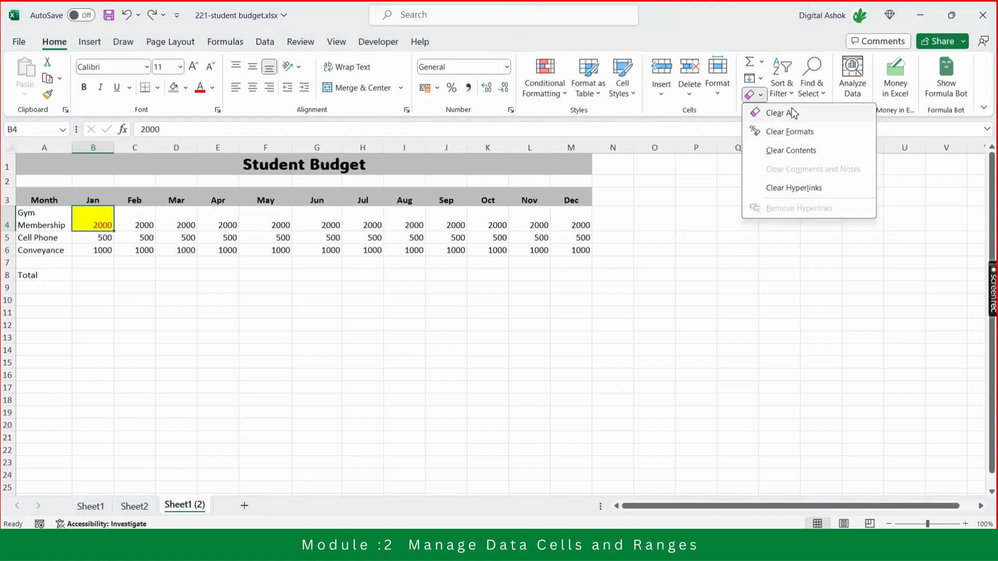
{"action": "left_click", "coordinate": [807, 136]}
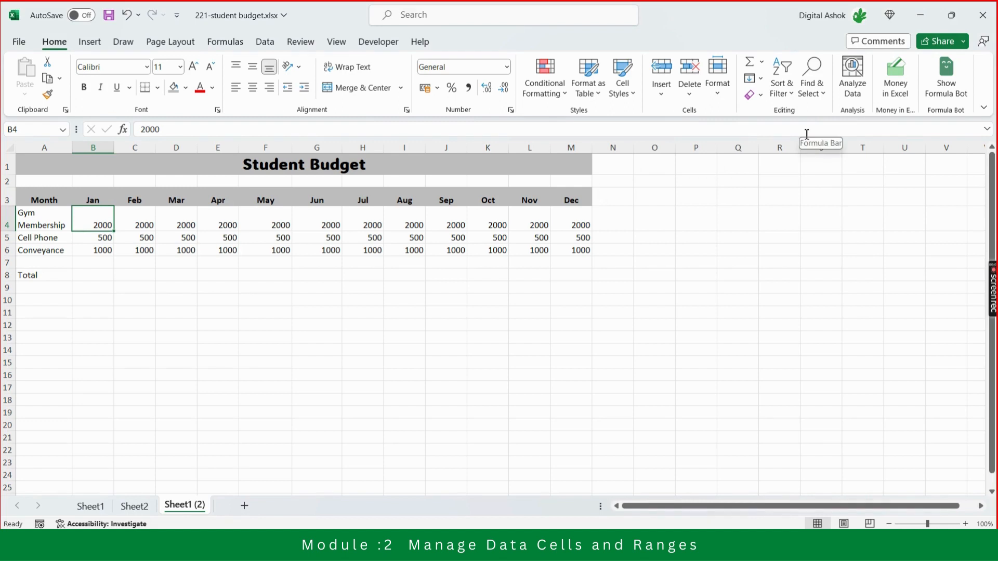
{"action": "left_click", "coordinate": [260, 359]}
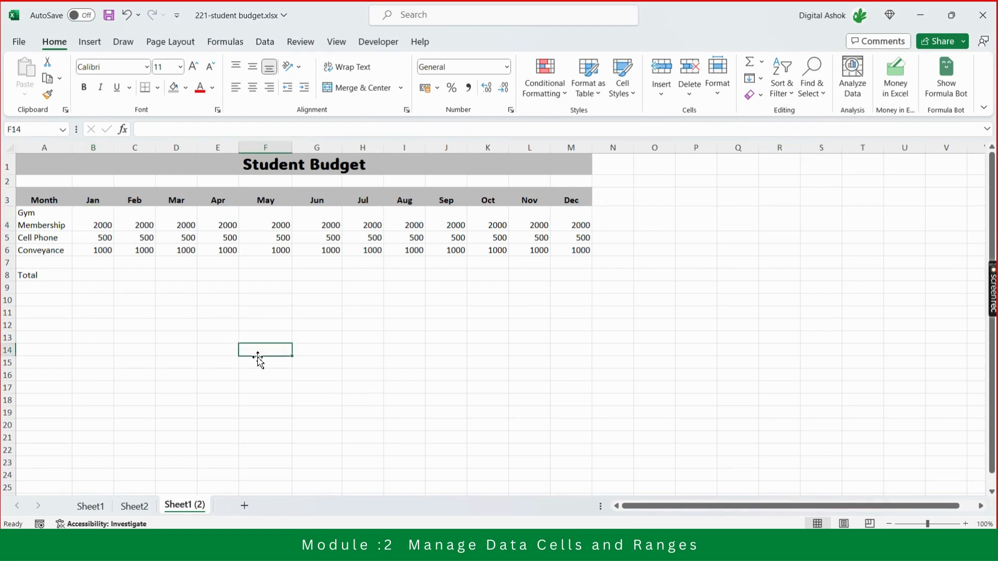
Enter the formula =SUM(B4:B6) in cell B8 to total the January expenses.
{"action": "left_click", "coordinate": [100, 273]}
{"action": "type", "text": "="}
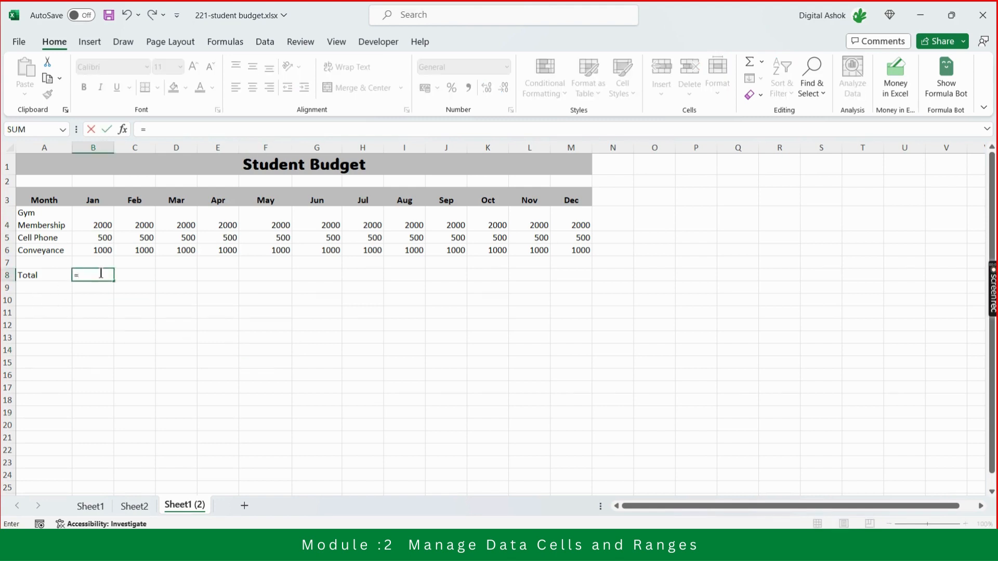
{"action": "type", "text": "sum"}
{"action": "key", "text": "Tab"}
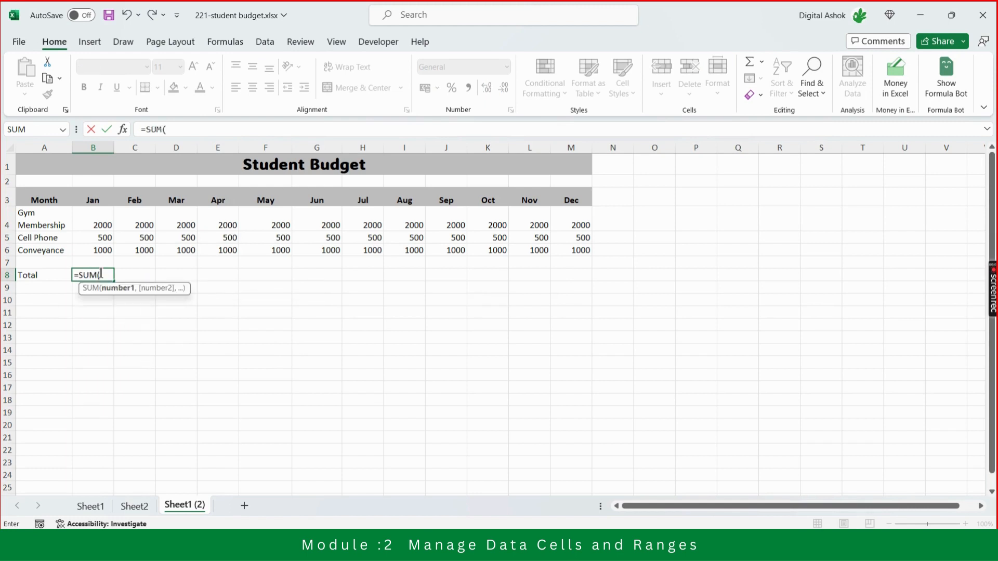
{"action": "key", "text": "Up"}
{"action": "key", "text": "Up"}
{"action": "key", "text": "shift+Up"}
{"action": "key", "text": "shift+Up"}
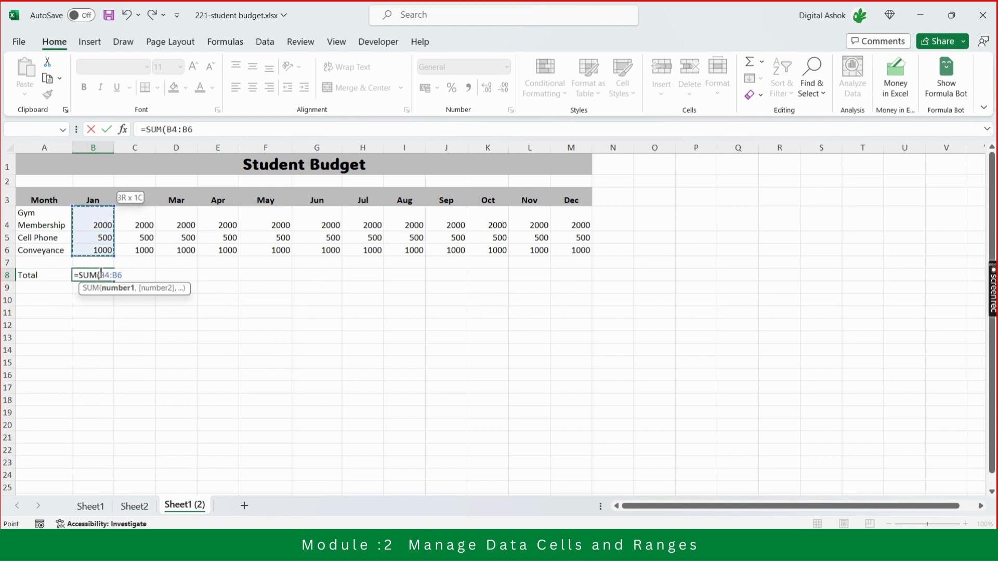
{"action": "key", "text": "Return"}
Fill the January total formula across row 8 to December (B8:M8) and delete the blank row 7 above the totals.
{"action": "key", "text": "Up"}
{"action": "key", "text": "shift+Right"}
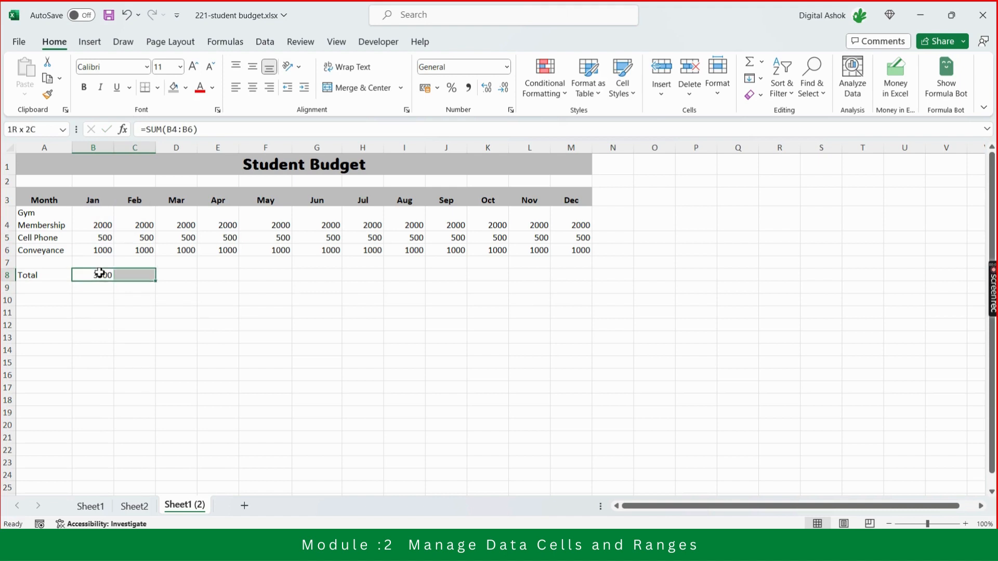
{"action": "key", "text": "shift+Right"}
{"action": "key", "text": "shift+Right"}
{"action": "key", "text": "shift+Right"}
{"action": "key", "text": "shift+Right"}
{"action": "key", "text": "shift+Right"}
{"action": "key", "text": "shift+Right"}
{"action": "key", "text": "shift+Right"}
{"action": "key", "text": "shift+Right"}
{"action": "key", "text": "shift+Right"}
{"action": "key", "text": "shift+Right"}
{"action": "key", "text": "shift+Right"}
{"action": "key", "text": "shift+Left"}
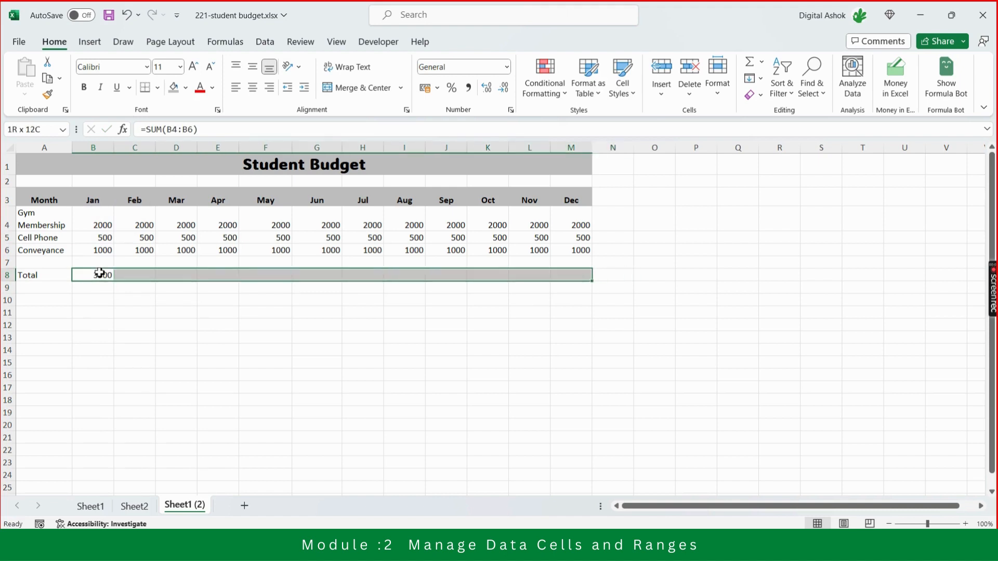
{"action": "key", "text": "ctrl+r"}
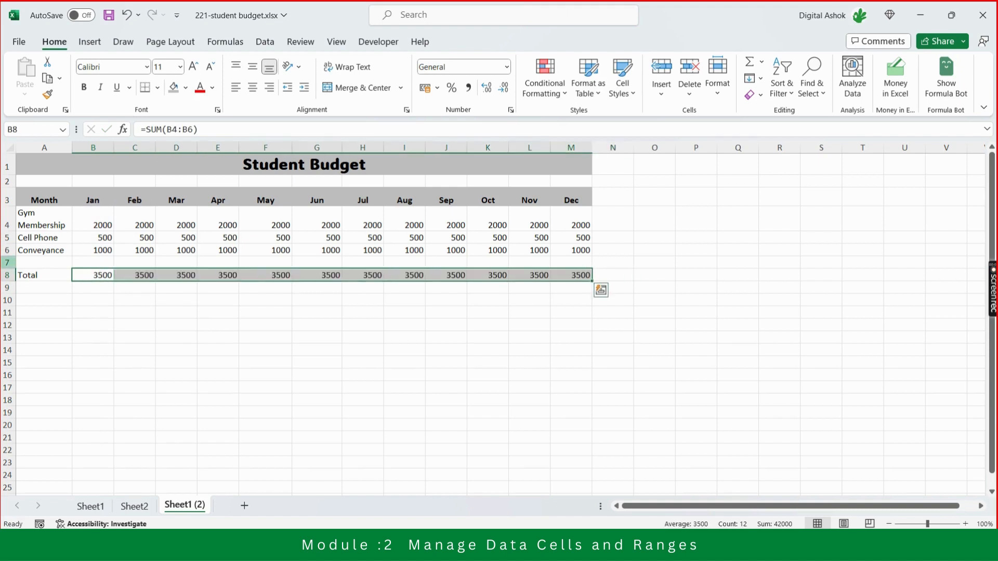
{"action": "left_click", "coordinate": [10, 263]}
{"action": "key", "text": "ctrl+minus"}
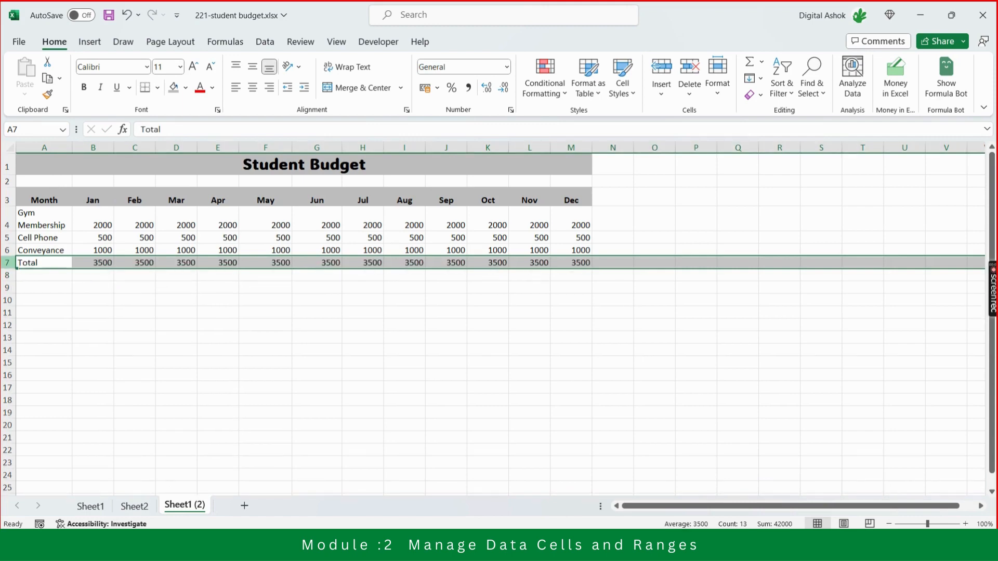
Apply All Borders to the whole budget table from Month to the December total (A3:M7).
{"action": "key", "text": "Left"}
{"action": "key", "text": "Up"}
{"action": "key", "text": "Up"}
{"action": "key", "text": "Up"}
{"action": "key", "text": "Up"}
{"action": "key", "text": "Up"}
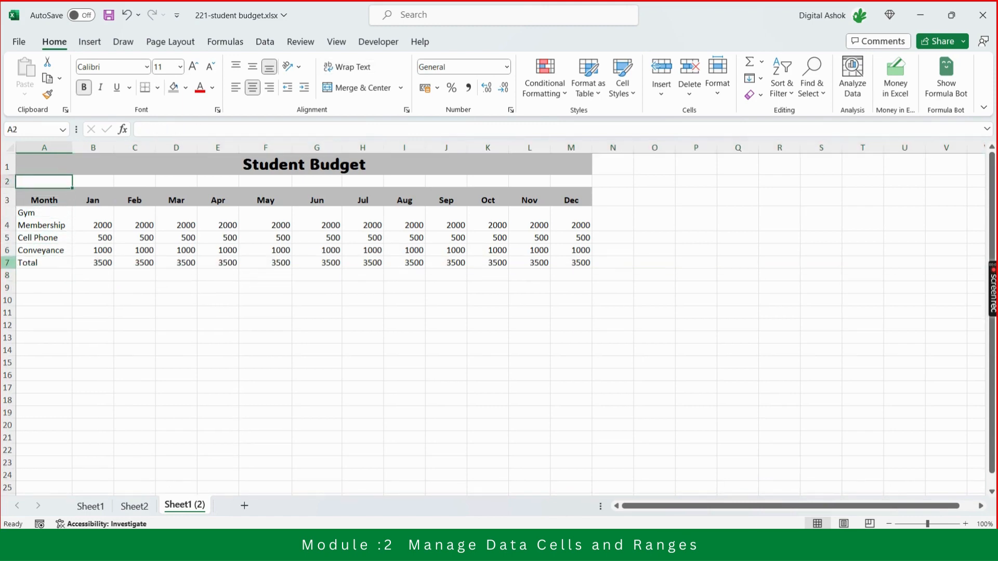
{"action": "key", "text": "Right"}
{"action": "key", "text": "Down"}
{"action": "key", "text": "Left"}
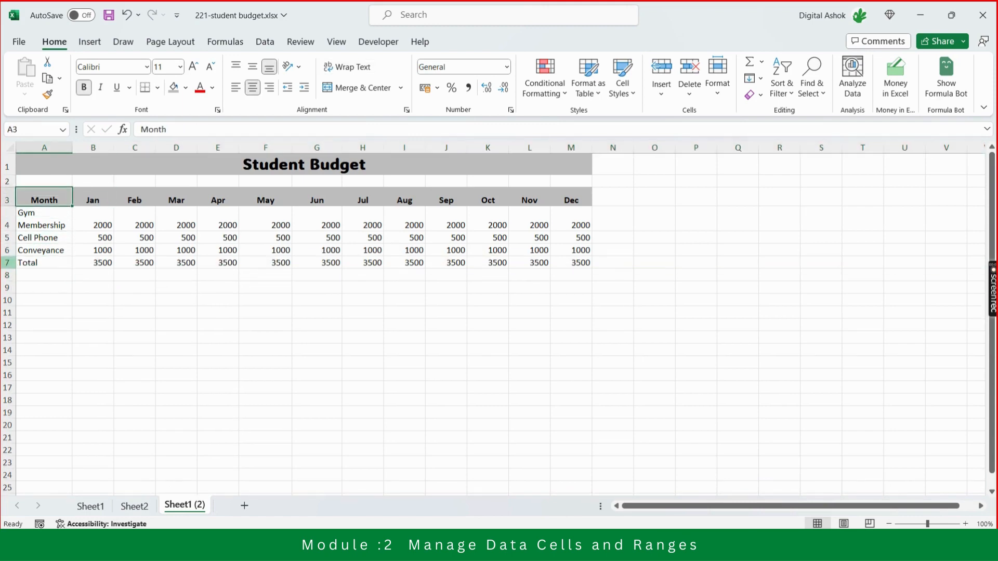
{"action": "key", "text": "shift+Right"}
{"action": "key", "text": "shift+Right"}
{"action": "key", "text": "shift+Right"}
{"action": "key", "text": "shift+Right"}
{"action": "key", "text": "shift+Right"}
{"action": "key", "text": "shift+Right"}
{"action": "key", "text": "shift+Right"}
{"action": "key", "text": "shift+Right"}
{"action": "key", "text": "shift+Right"}
{"action": "key", "text": "shift+Right"}
{"action": "key", "text": "shift+Right"}
{"action": "key", "text": "shift+Right"}
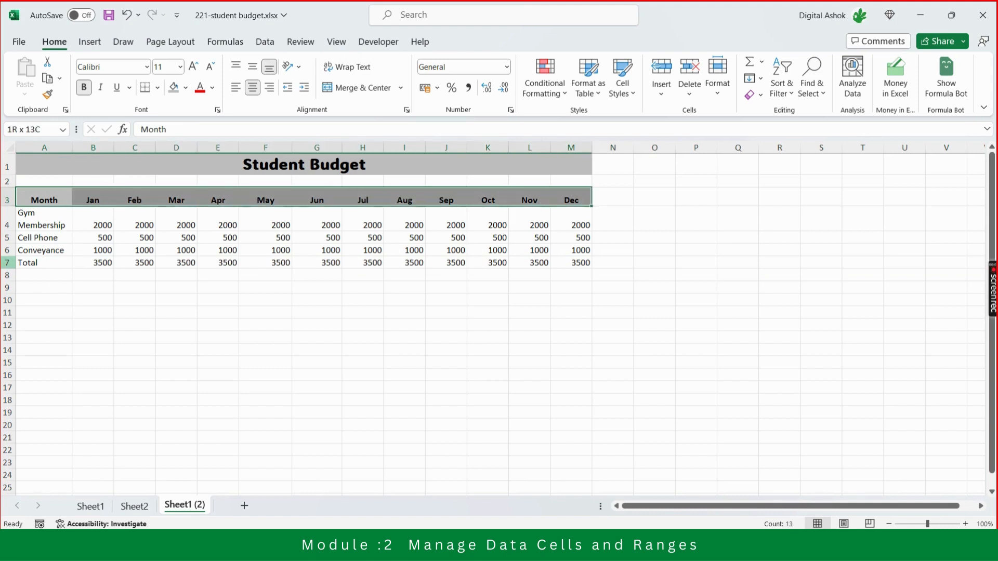
{"action": "key", "text": "shift+Down"}
{"action": "key", "text": "shift+Down"}
{"action": "key", "text": "shift+Down"}
{"action": "key", "text": "shift+Down"}
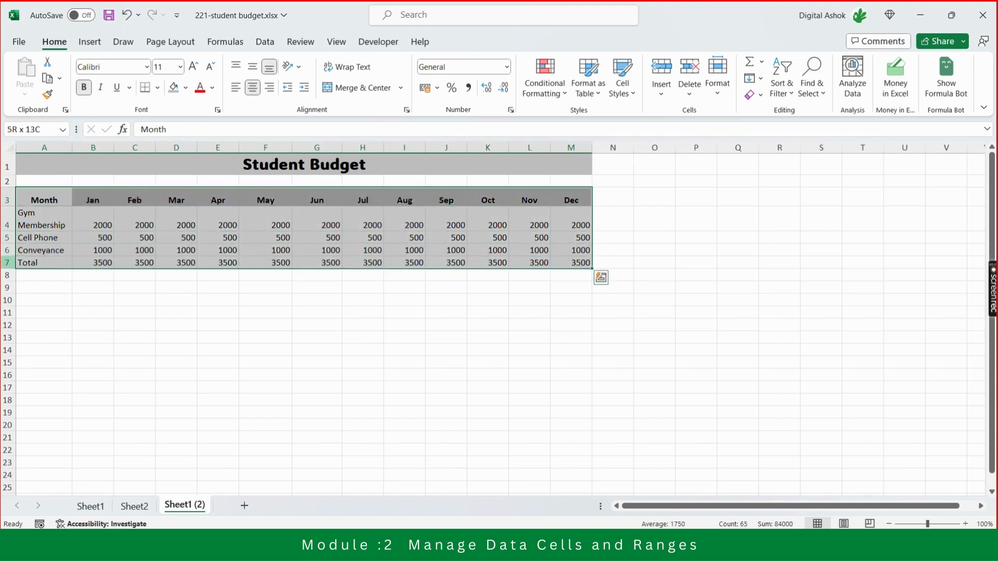
{"action": "left_click", "coordinate": [158, 89]}
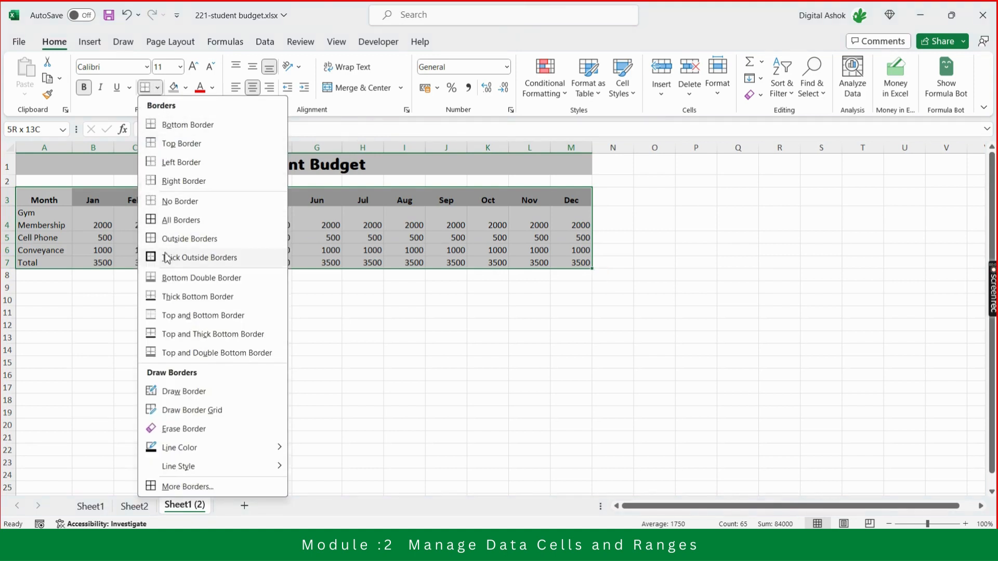
{"action": "left_click", "coordinate": [179, 220]}
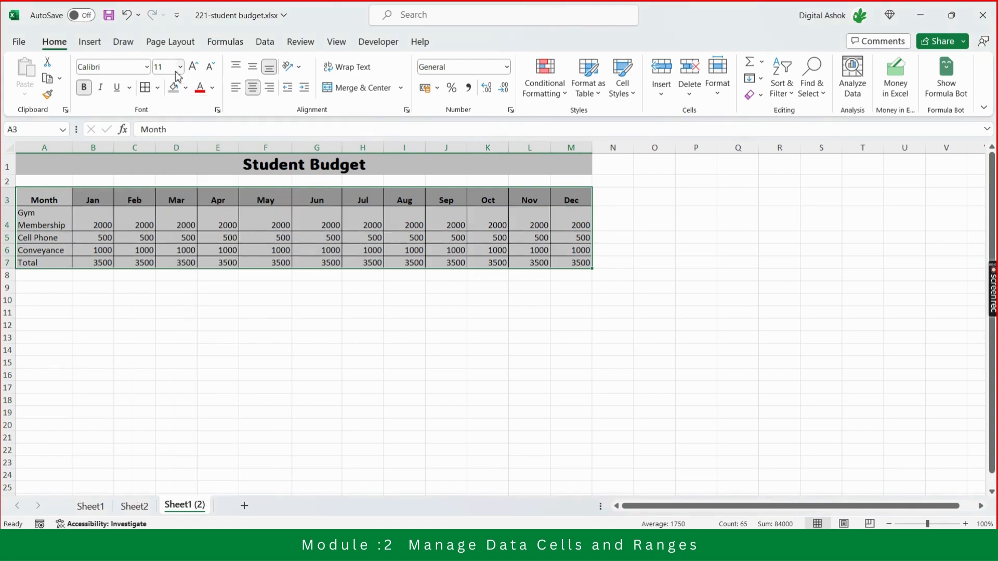
Add Thick Outside Borders around the budget table A3:M7 and deselect it.
{"action": "left_click", "coordinate": [185, 88]}
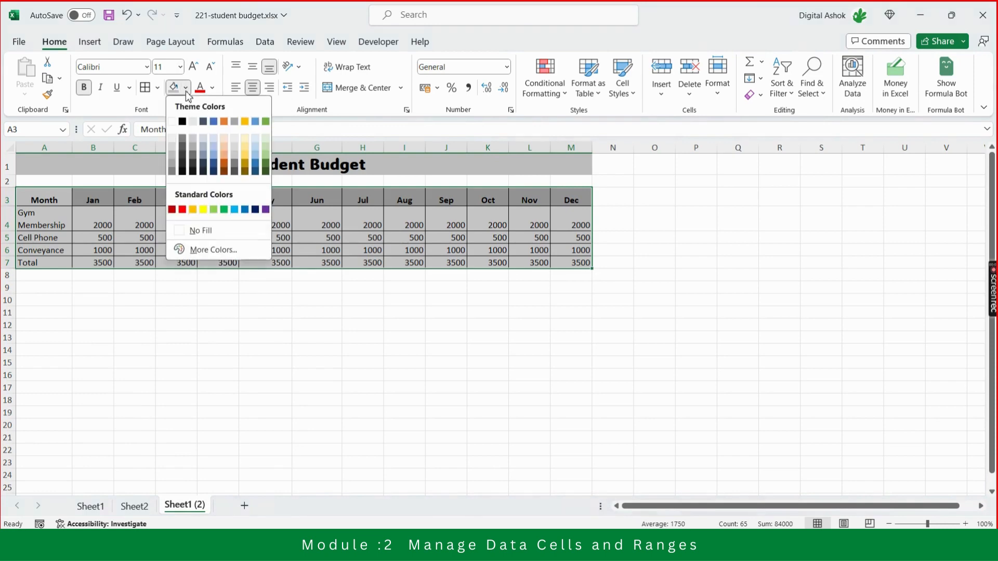
{"action": "left_click", "coordinate": [158, 88]}
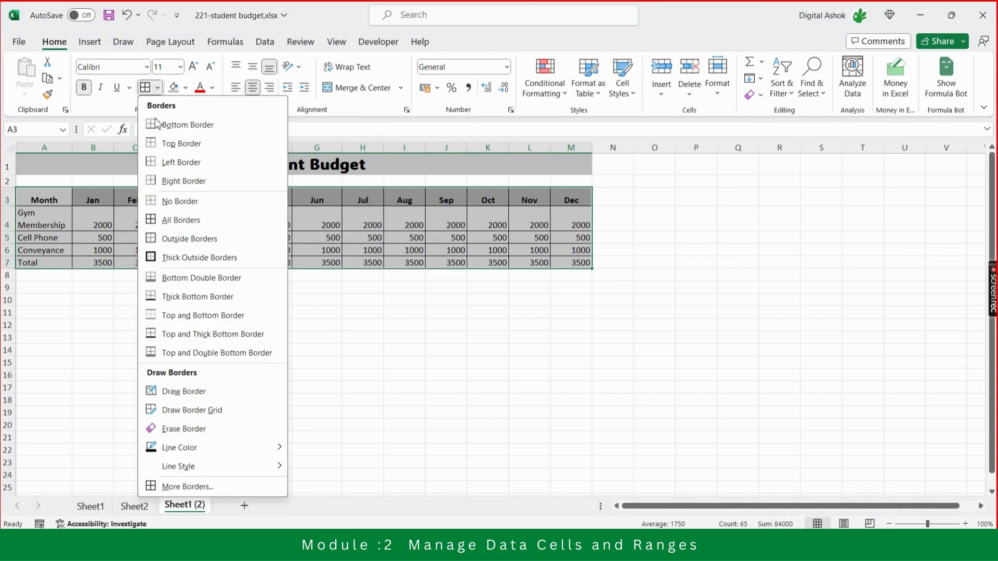
{"action": "left_click", "coordinate": [170, 259]}
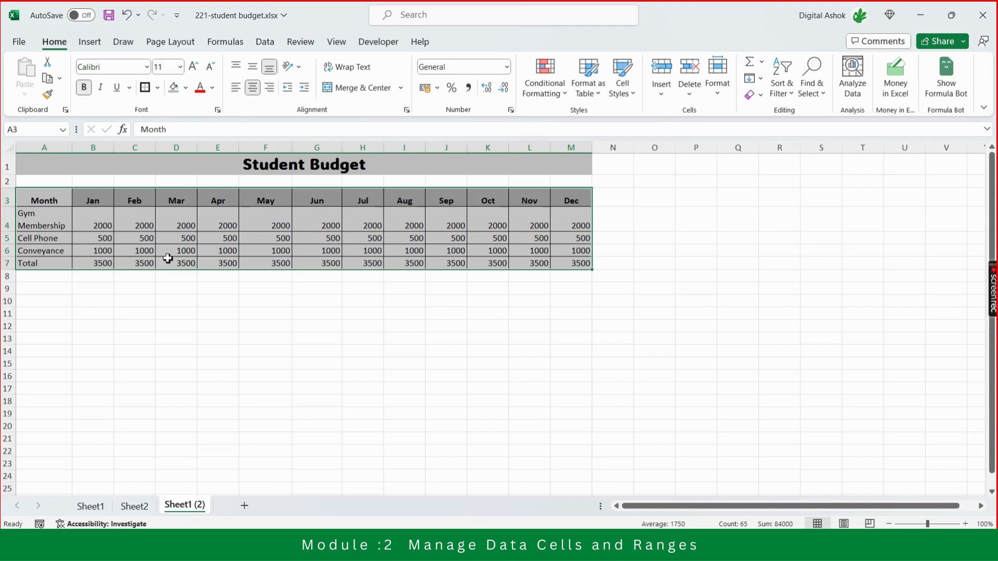
{"action": "left_click", "coordinate": [191, 340]}
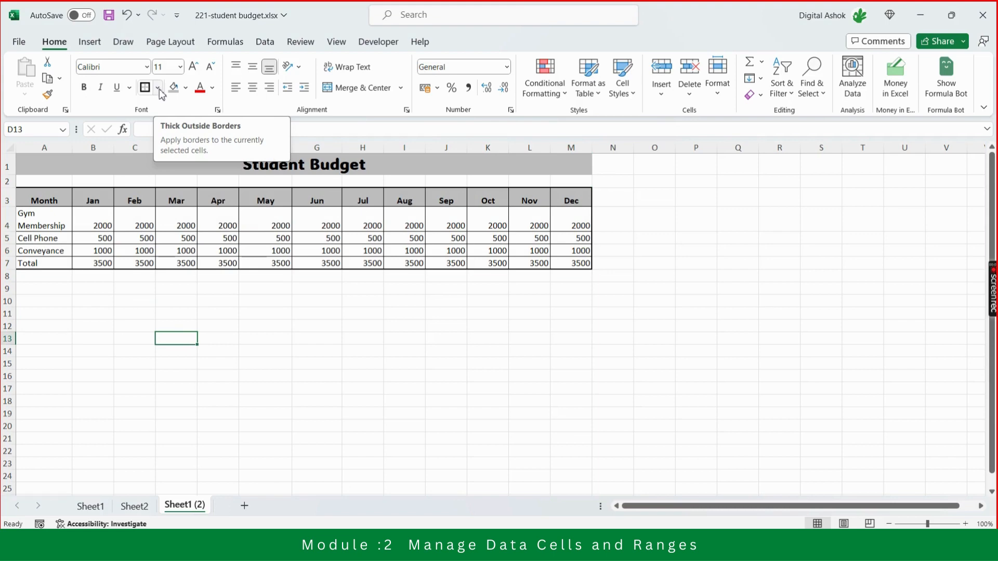
Remove the thick outline and inner borders from the budget table A3:M7 with No Border.
{"action": "left_click", "coordinate": [59, 202]}
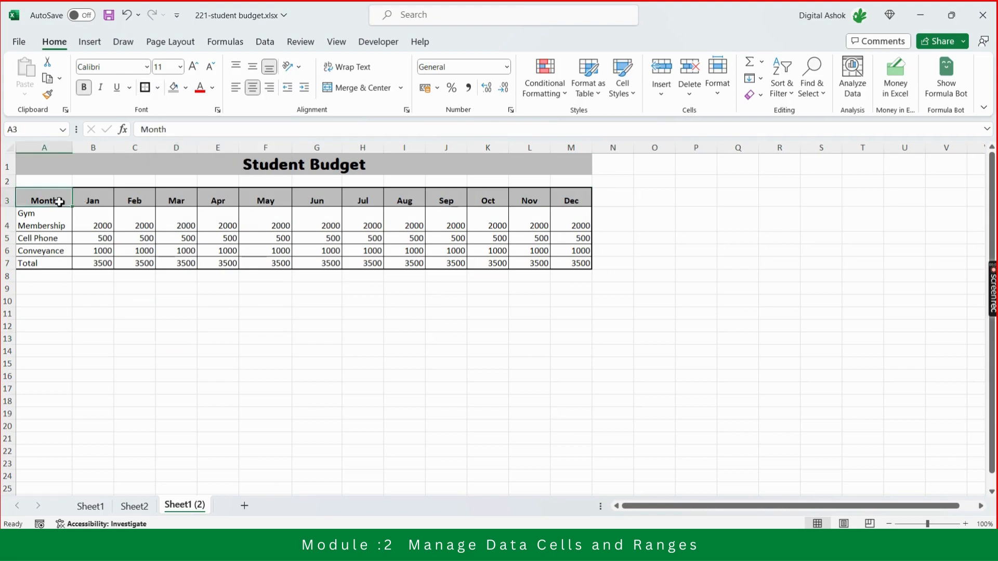
{"action": "key", "text": "ctrl+shift+Right"}
{"action": "key", "text": "ctrl+shift+Down"}
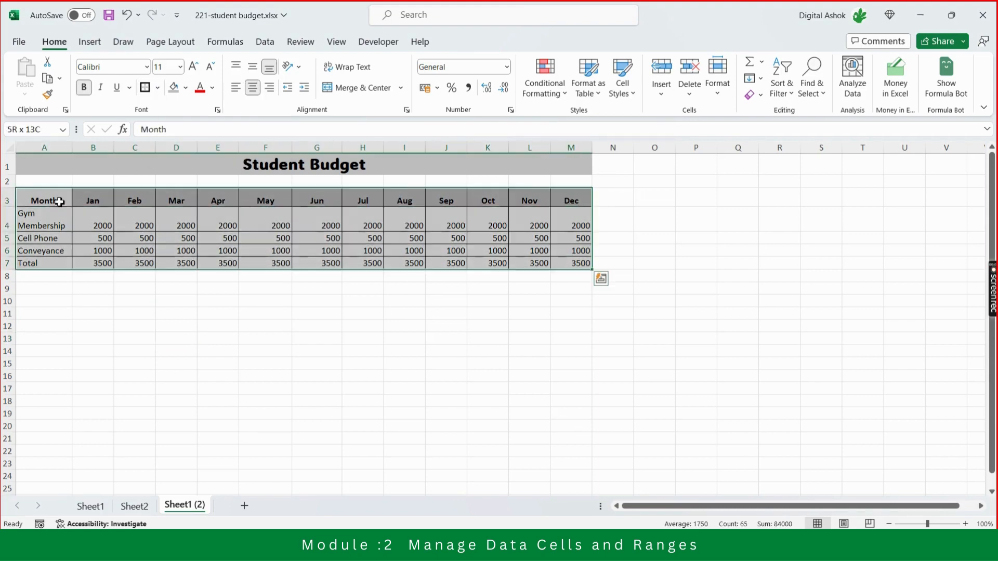
{"action": "left_click", "coordinate": [158, 88]}
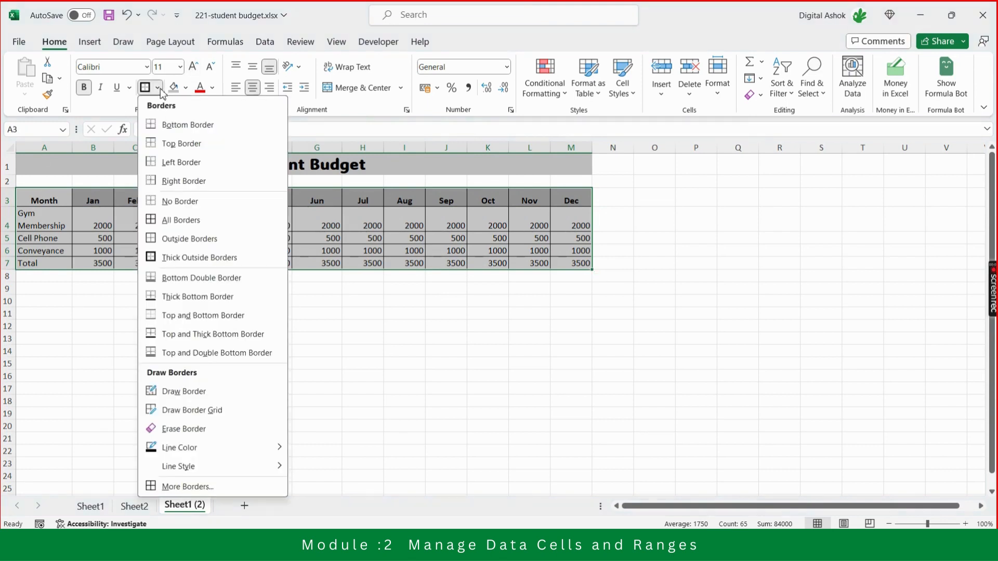
{"action": "left_click", "coordinate": [166, 206]}
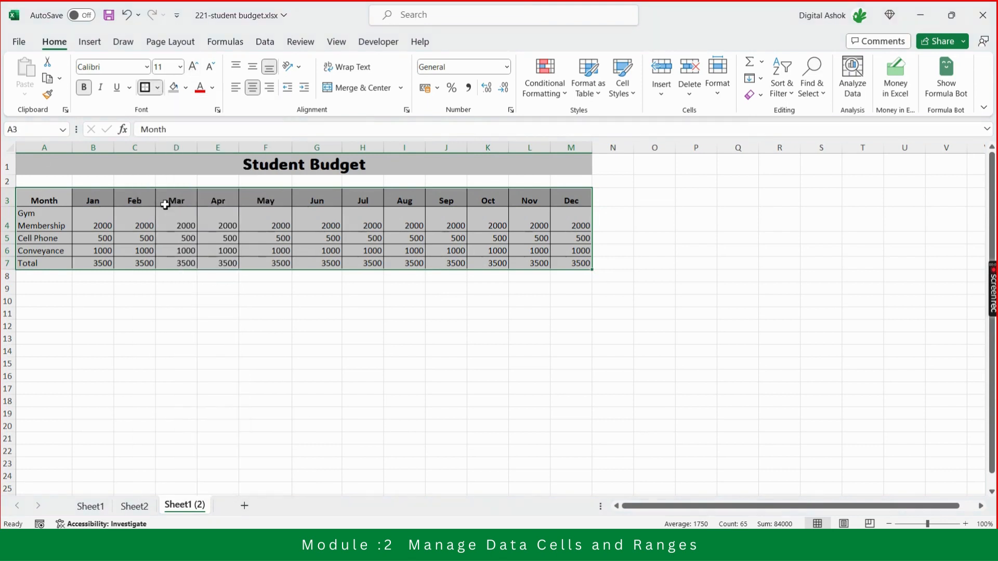
Set a dark blue double-line outline for the budget table A3:M7 in the custom border settings.
{"action": "left_click", "coordinate": [159, 88]}
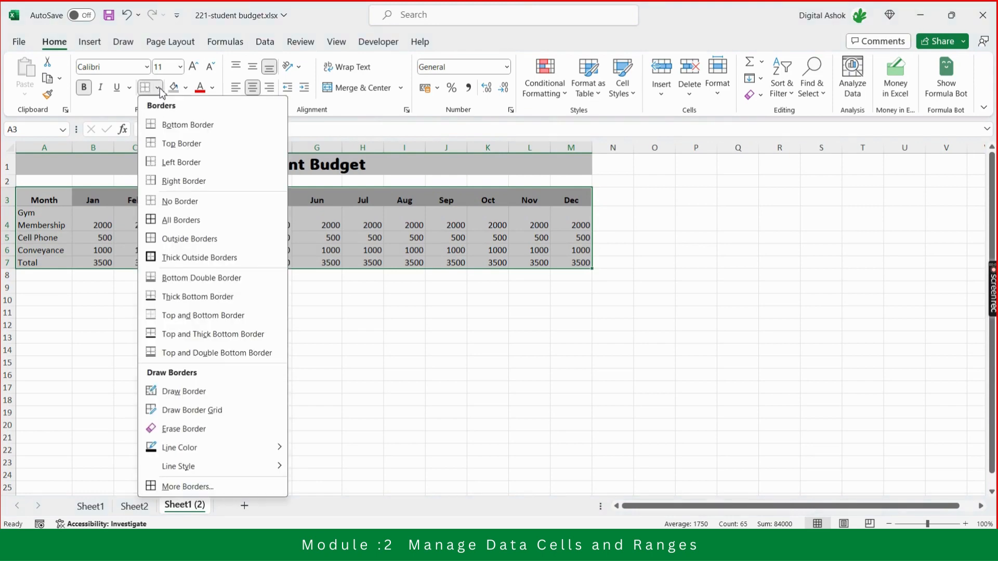
{"action": "left_click", "coordinate": [177, 487]}
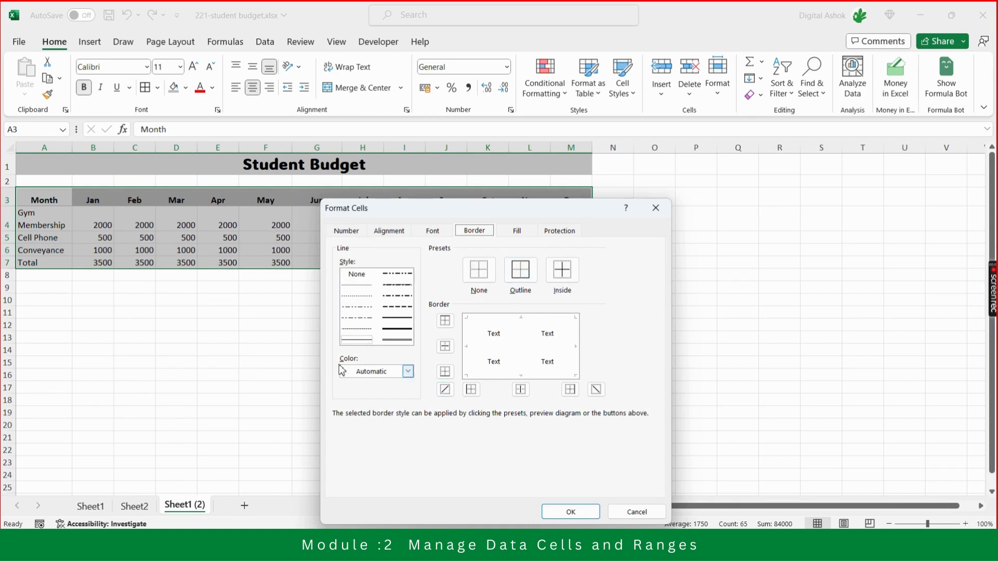
{"action": "left_click", "coordinate": [398, 340]}
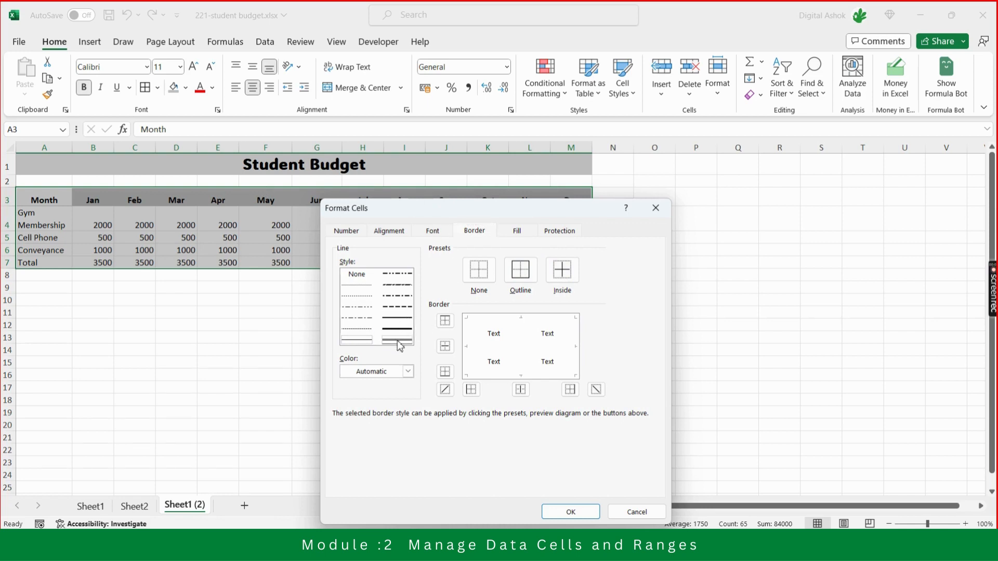
{"action": "left_click", "coordinate": [409, 371]}
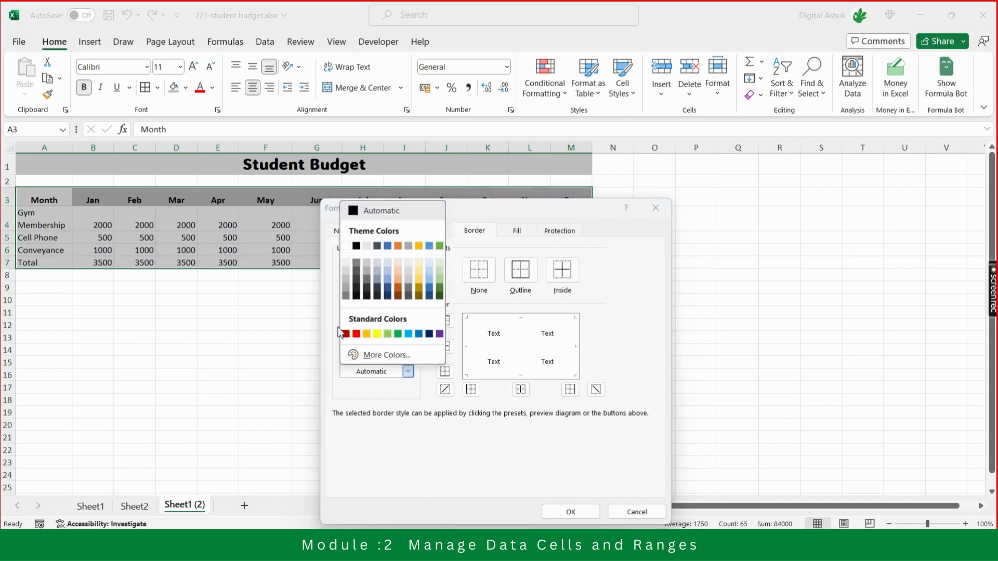
{"action": "left_click", "coordinate": [429, 334]}
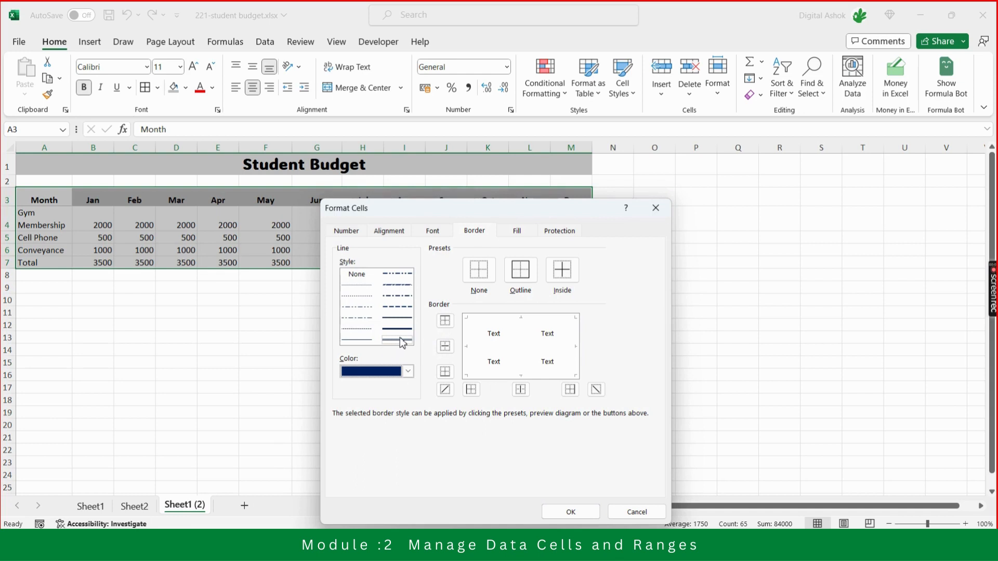
{"action": "left_click", "coordinate": [530, 273]}
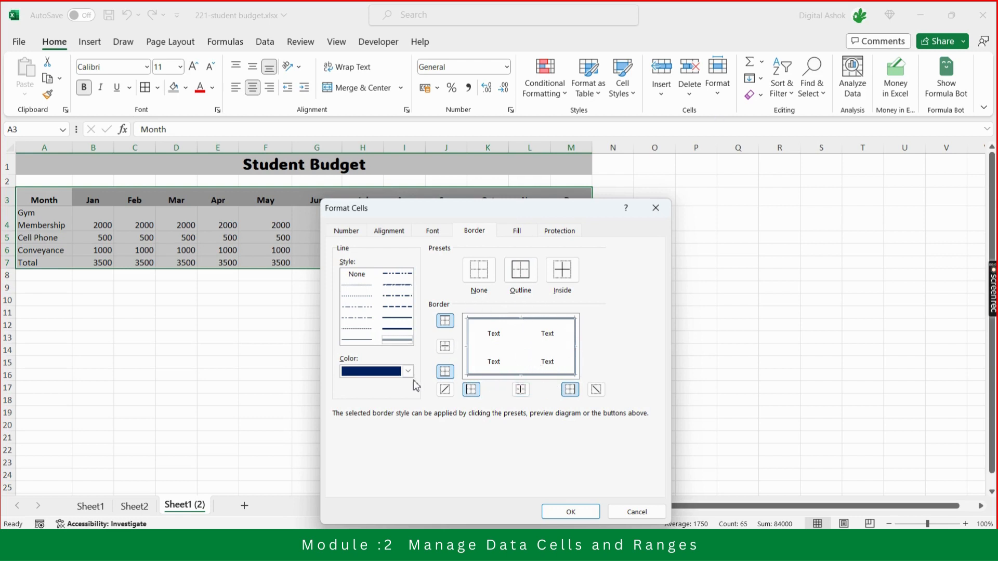
Add light blue dotted inside lines to the custom borders and apply them to the budget table.
{"action": "left_click", "coordinate": [358, 286]}
{"action": "left_click", "coordinate": [409, 372]}
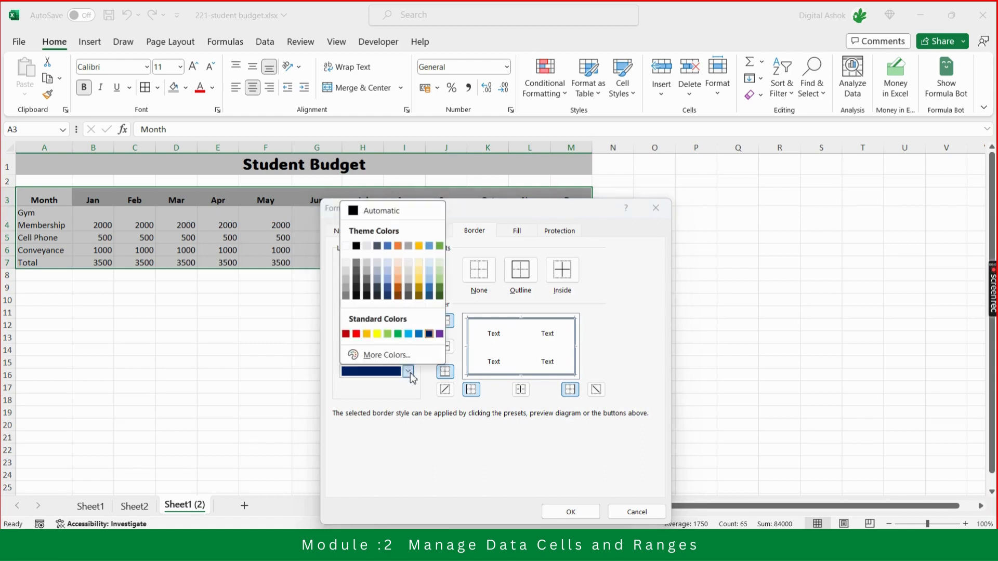
{"action": "left_click", "coordinate": [409, 335]}
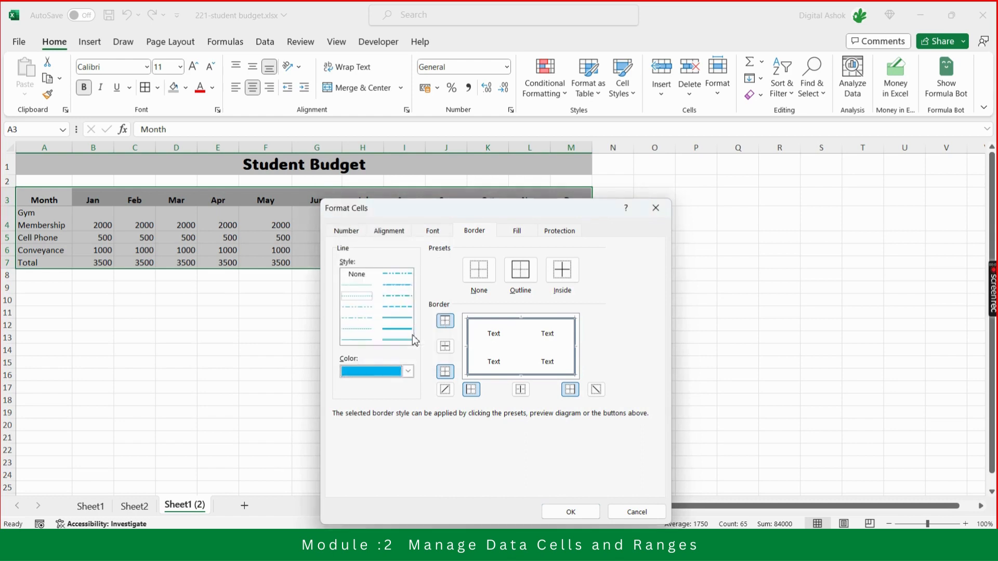
{"action": "left_click", "coordinate": [565, 272]}
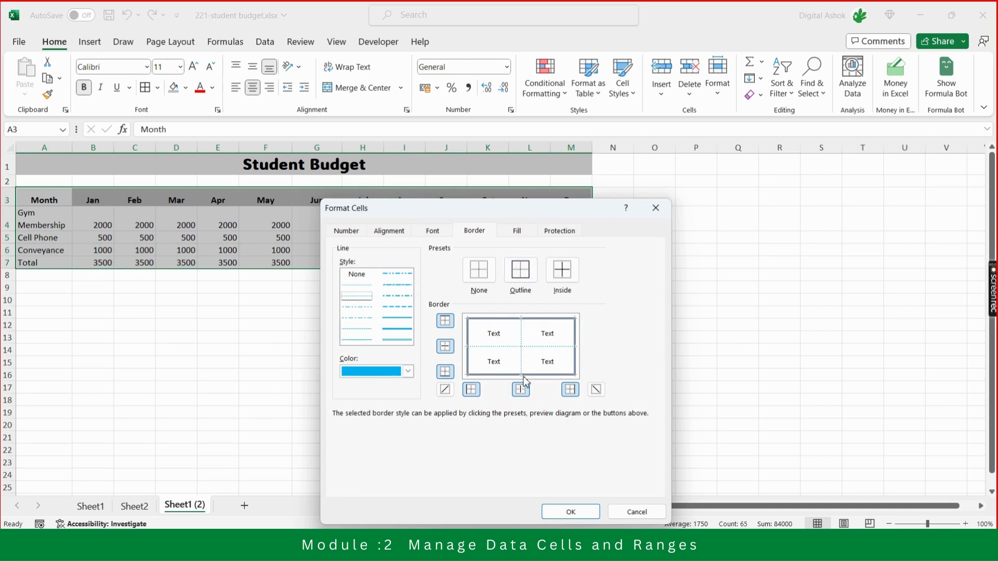
{"action": "left_click", "coordinate": [575, 513]}
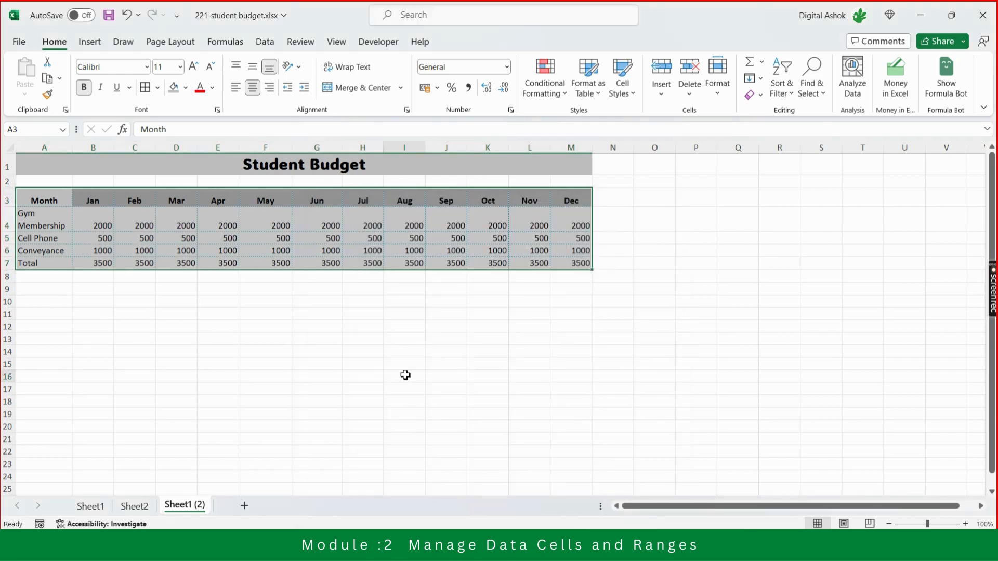
{"action": "left_click", "coordinate": [405, 375]}
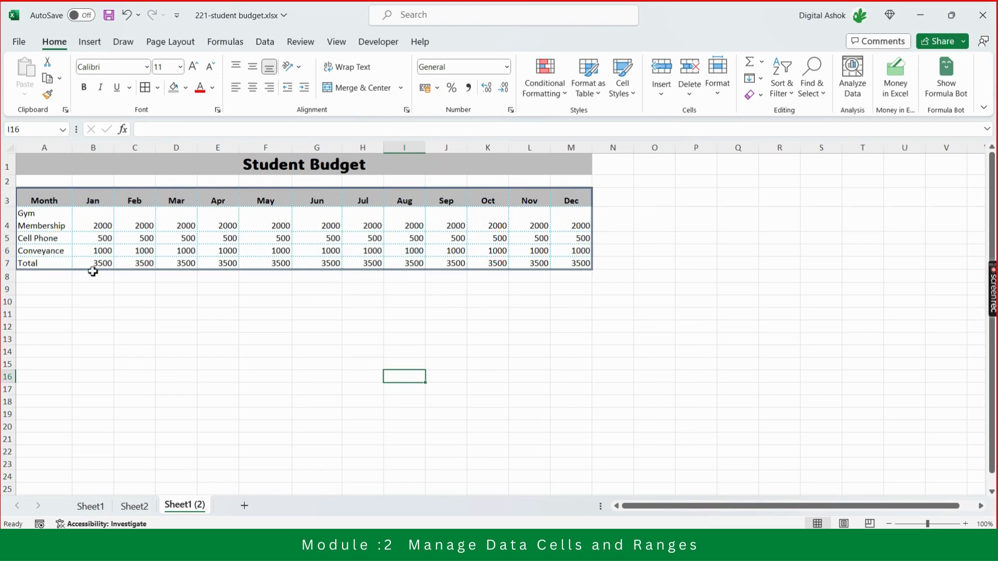
Clear the custom blue outline and dotted inside lines from the budget table A3:M7 with No Border.
{"action": "left_click", "coordinate": [57, 183]}
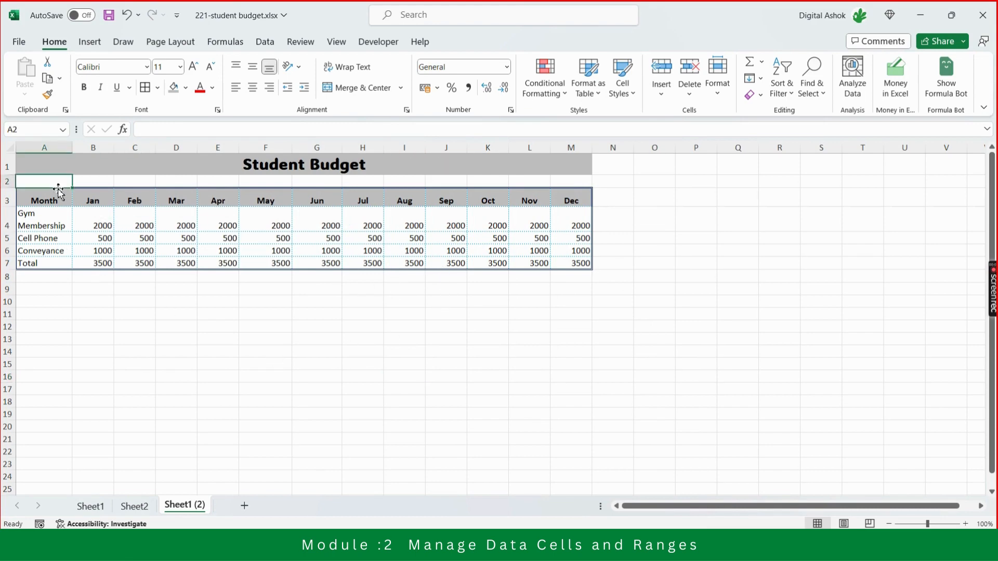
{"action": "key", "text": "Down"}
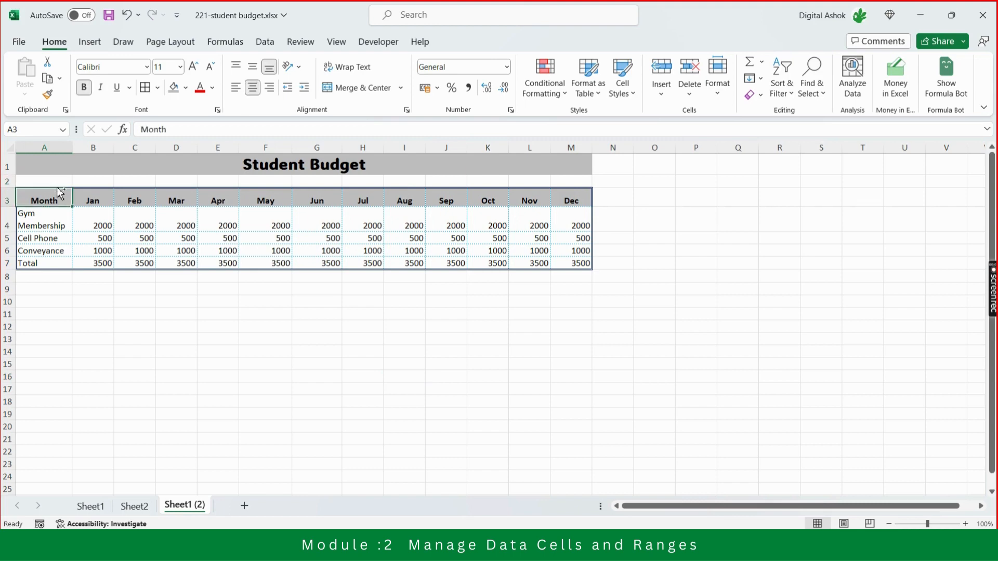
{"action": "key", "text": "ctrl+shift+Right"}
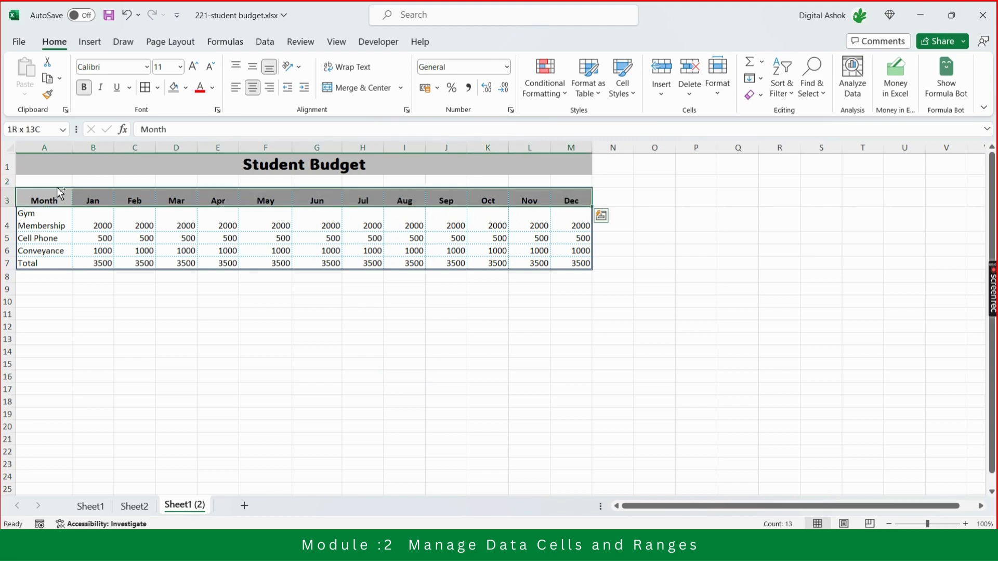
{"action": "key", "text": "ctrl+shift+Down"}
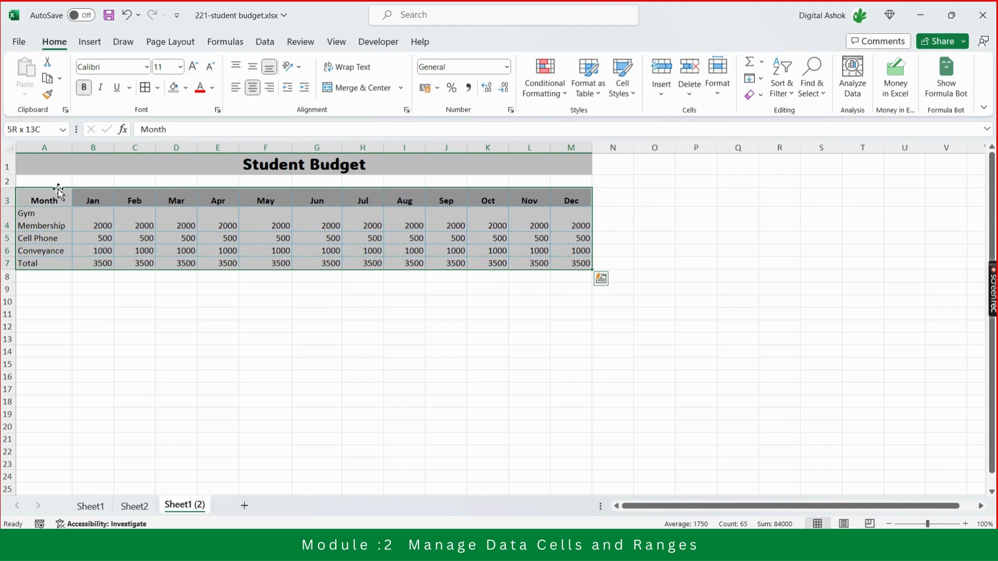
{"action": "left_click", "coordinate": [158, 87]}
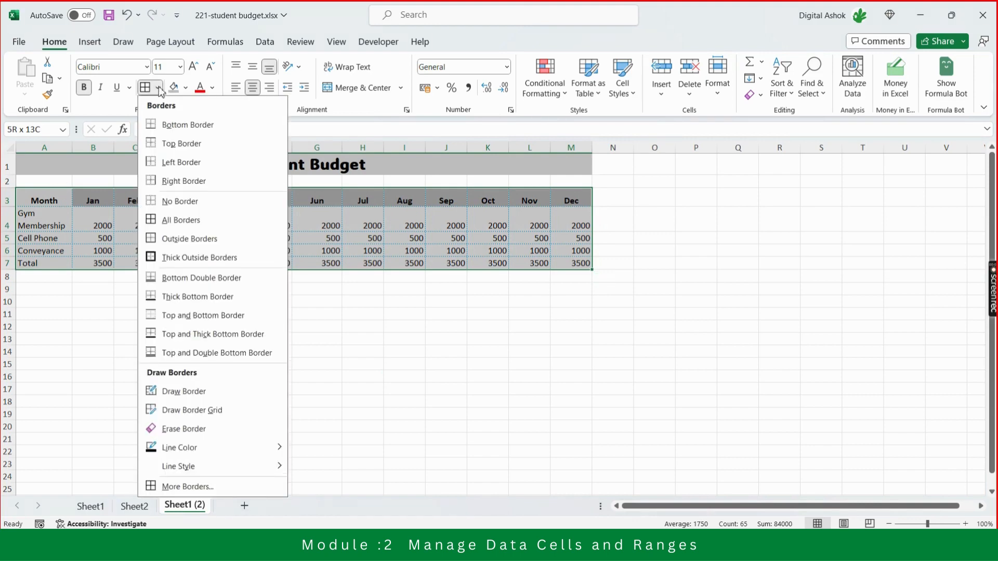
{"action": "left_click", "coordinate": [177, 208]}
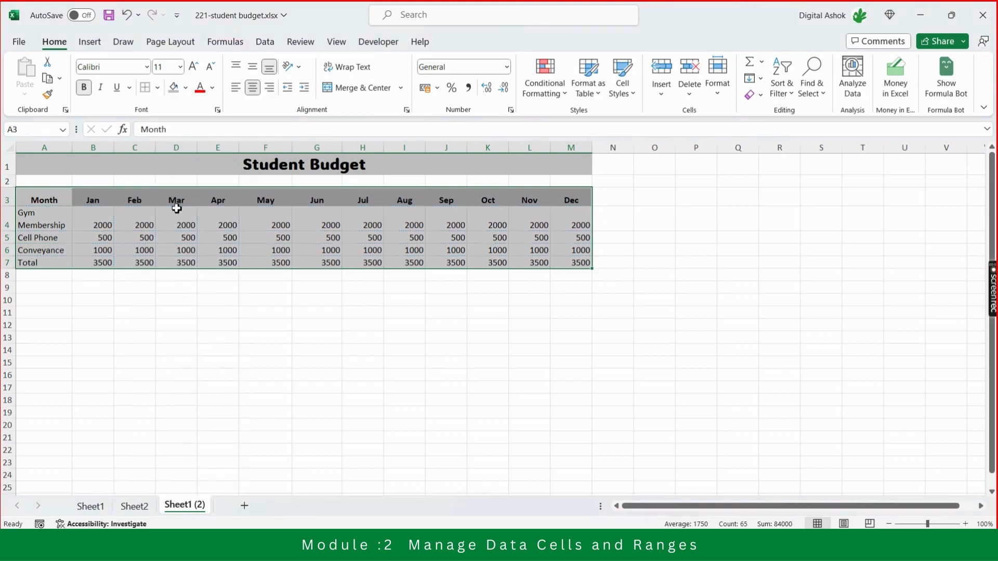
Apply All Borders to the budget table A3:M7 and add Thick Outside Borders around it.
{"action": "left_click", "coordinate": [158, 87]}
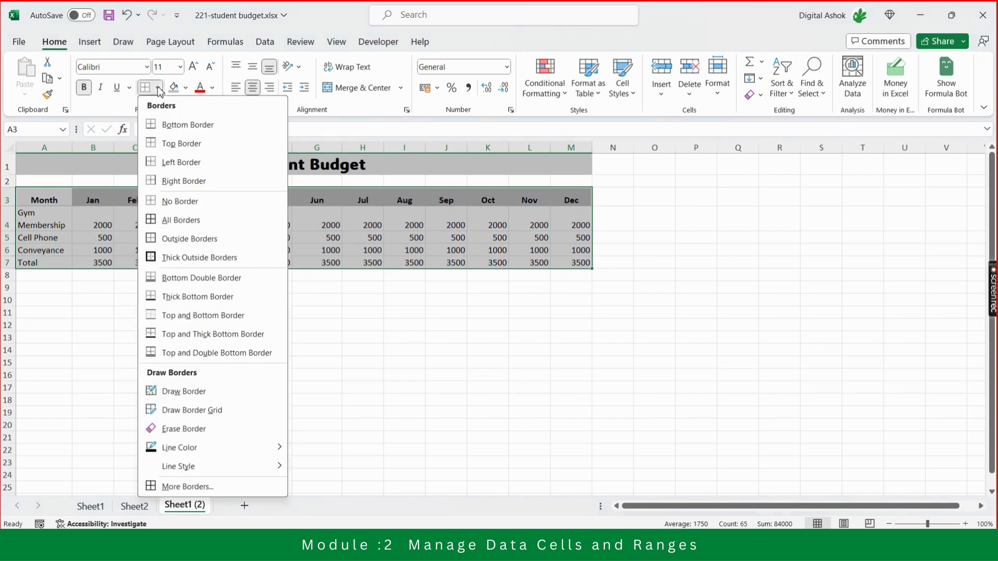
{"action": "left_click", "coordinate": [175, 220]}
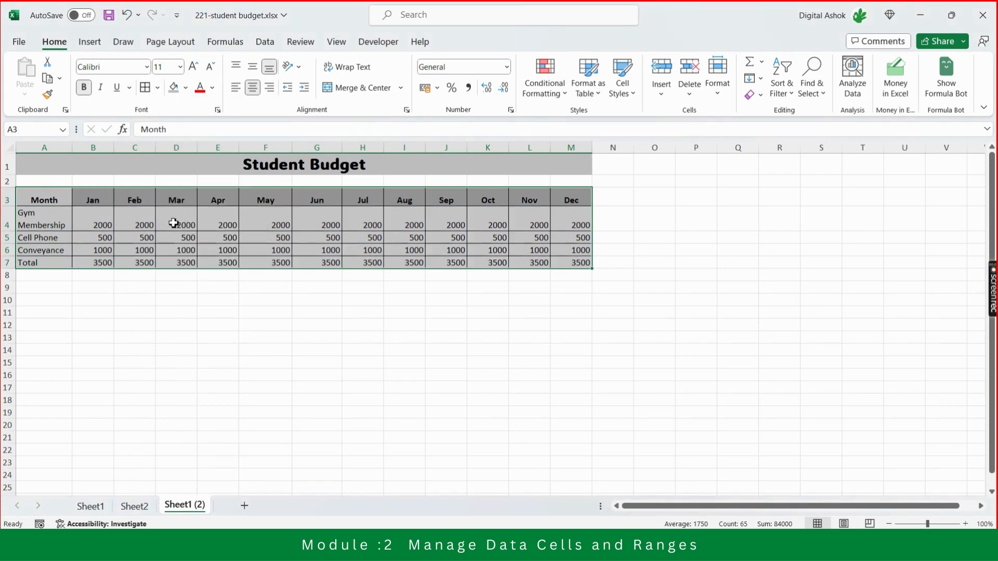
{"action": "left_click", "coordinate": [51, 204]}
{"action": "key", "text": "shift+Right"}
{"action": "key", "text": "shift+Right"}
{"action": "key", "text": "shift+Right"}
{"action": "key", "text": "shift+Right"}
{"action": "key", "text": "shift+Right"}
{"action": "key", "text": "shift+Right"}
{"action": "key", "text": "shift+Right"}
{"action": "key", "text": "shift+Right"}
{"action": "key", "text": "shift+Right"}
{"action": "key", "text": "shift+Right"}
{"action": "key", "text": "shift+Right"}
{"action": "key", "text": "shift+Right"}
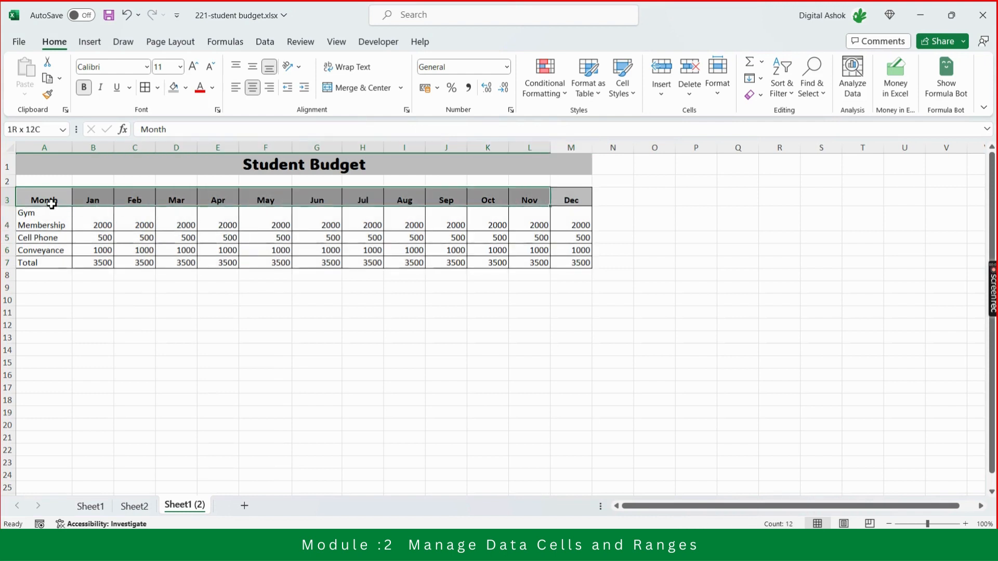
{"action": "key", "text": "shift+Down"}
{"action": "key", "text": "shift+Down"}
{"action": "key", "text": "shift+Down"}
{"action": "key", "text": "shift+Down"}
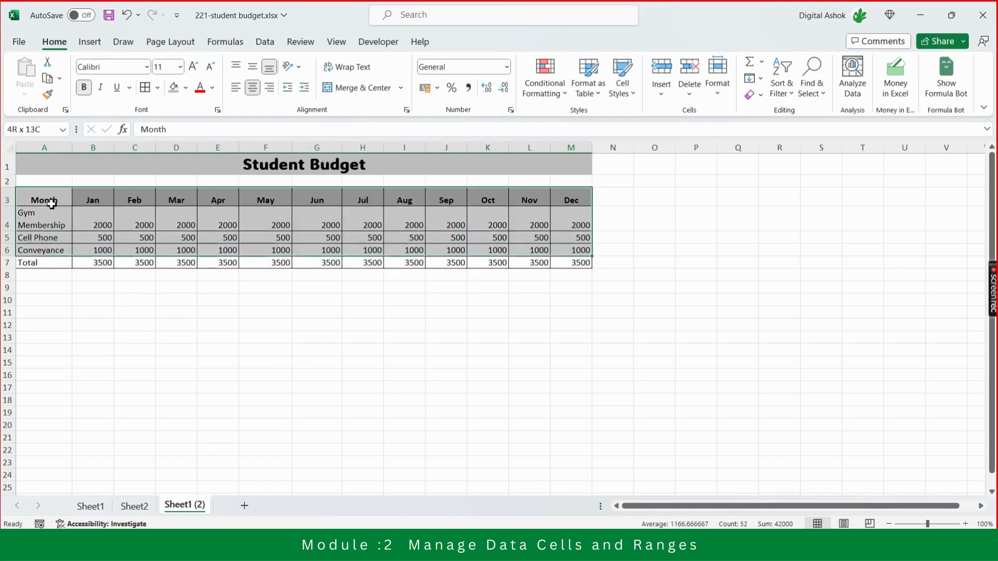
{"action": "left_click", "coordinate": [157, 88]}
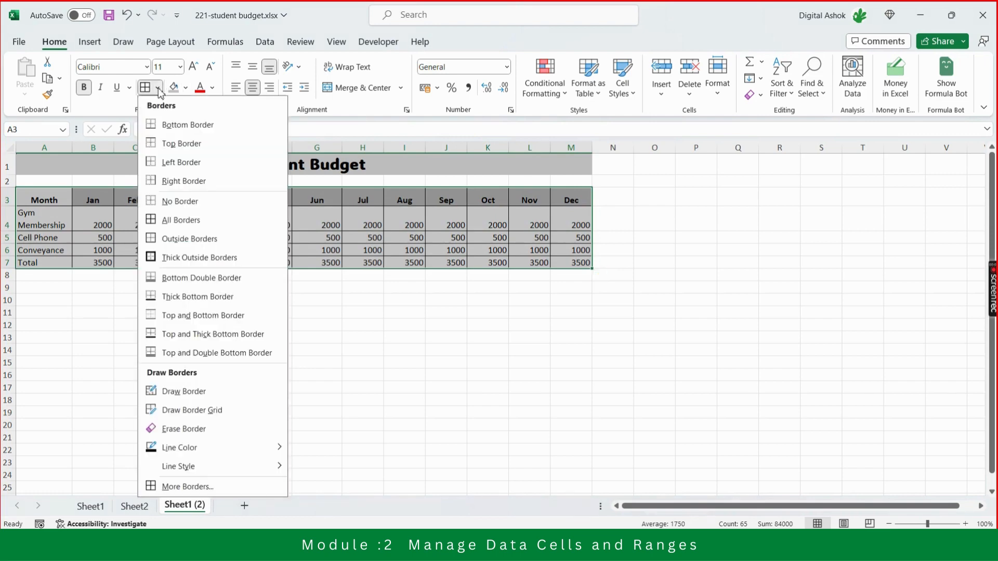
{"action": "left_click", "coordinate": [168, 258]}
Apply Thick Outside Borders to the month header cells A3:M3.
{"action": "left_click", "coordinate": [54, 203]}
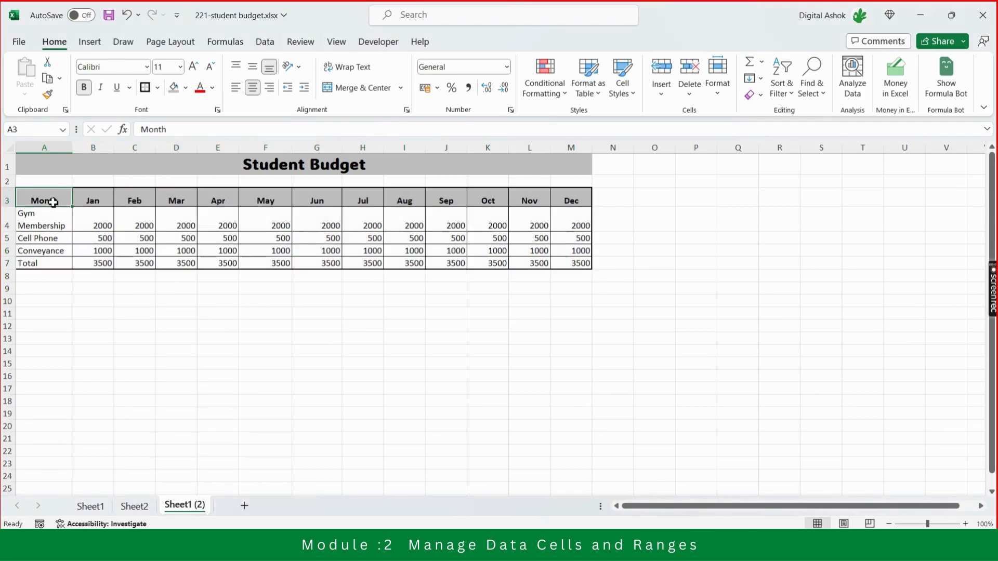
{"action": "key", "text": "shift+Right"}
{"action": "key", "text": "shift+Right"}
{"action": "key", "text": "shift+Right"}
{"action": "key", "text": "shift+Right"}
{"action": "key", "text": "shift+Right"}
{"action": "key", "text": "shift+Right"}
{"action": "key", "text": "shift+Right"}
{"action": "key", "text": "shift+Right"}
{"action": "key", "text": "shift+Right"}
{"action": "key", "text": "shift+Right"}
{"action": "key", "text": "shift+Right"}
{"action": "key", "text": "shift+Right"}
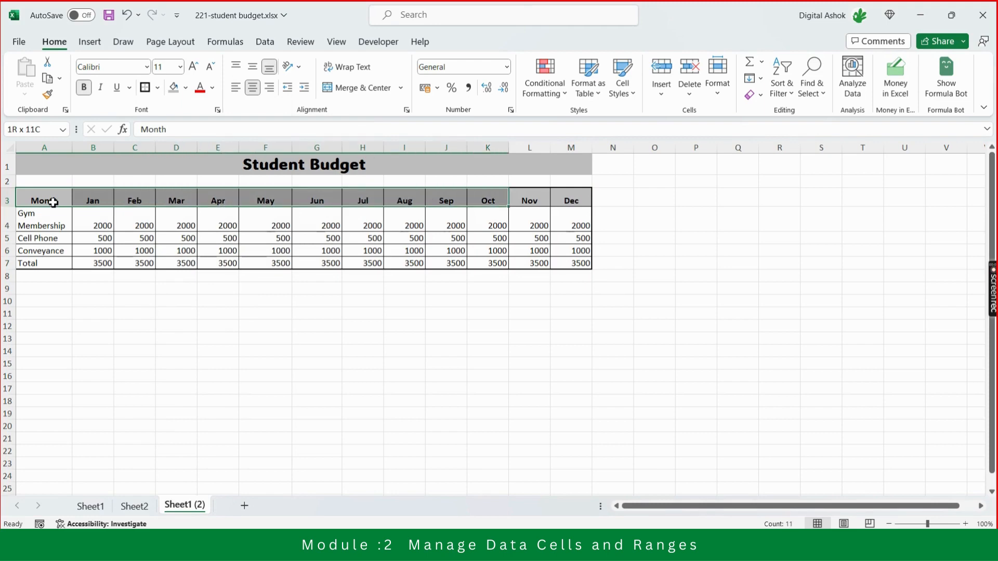
{"action": "left_click", "coordinate": [146, 89]}
{"action": "left_click", "coordinate": [174, 299]}
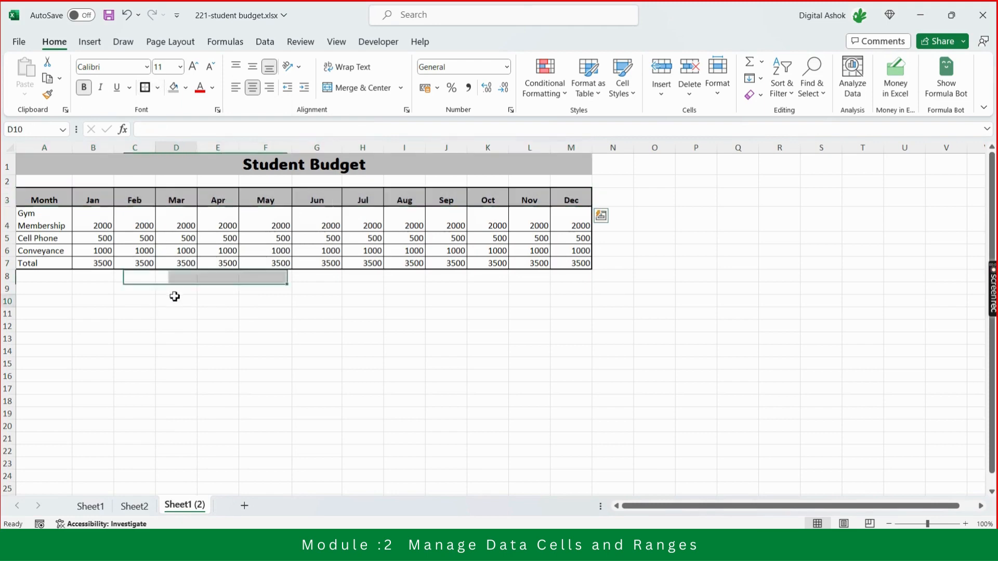
Align the header text in row 3 vertically to the middle of its cells.
{"action": "left_click", "coordinate": [55, 203]}
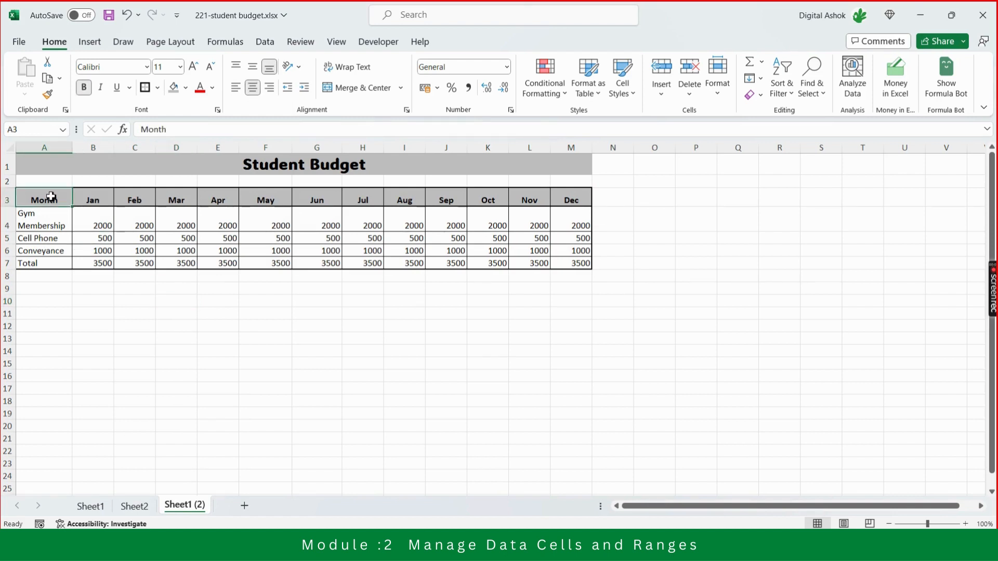
{"action": "left_click", "coordinate": [9, 201]}
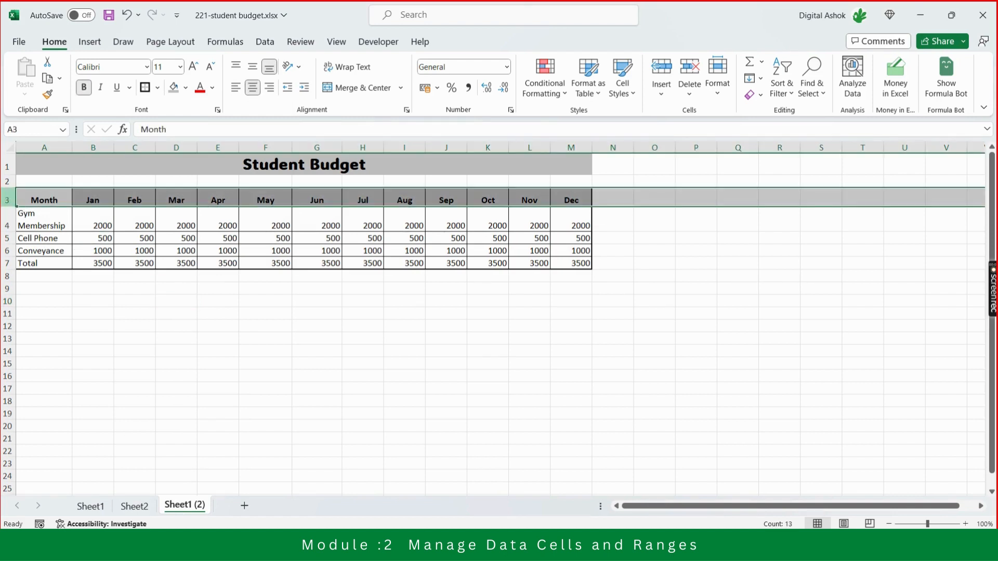
{"action": "left_click", "coordinate": [252, 66]}
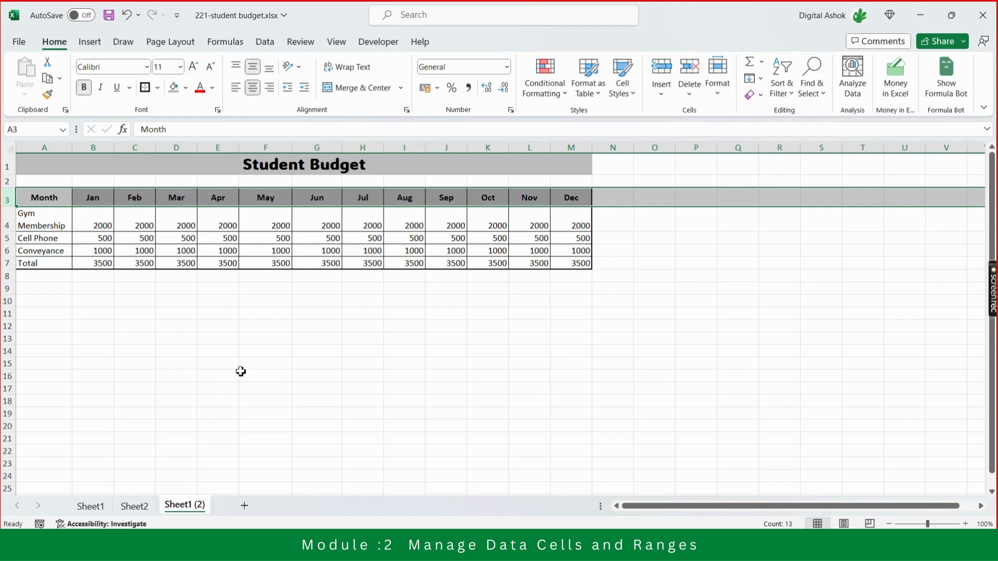
{"action": "left_click", "coordinate": [264, 363]}
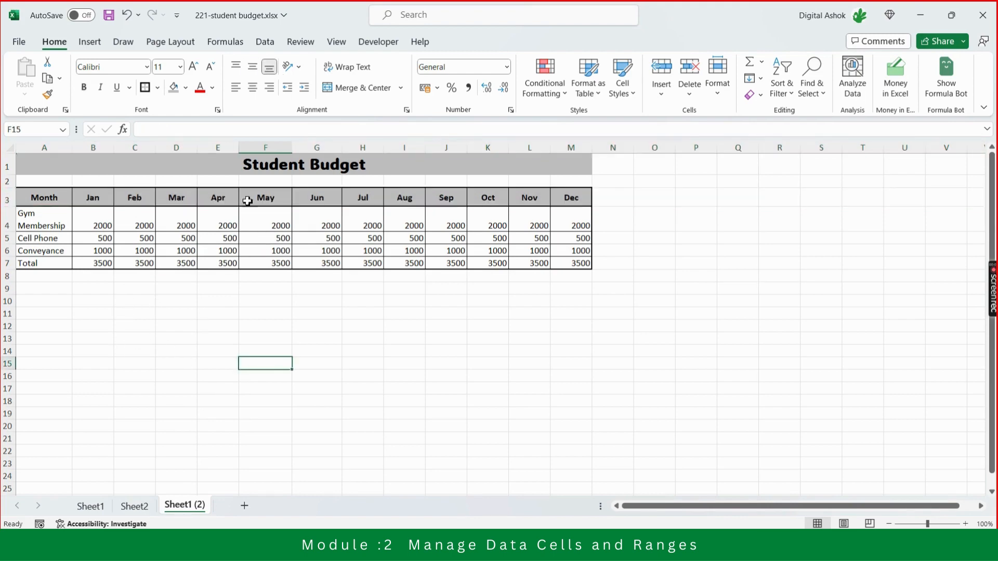
Examine the Total row and its monthly sum formulas, comparing them with the expense amounts above.
{"action": "left_click", "coordinate": [39, 262]}
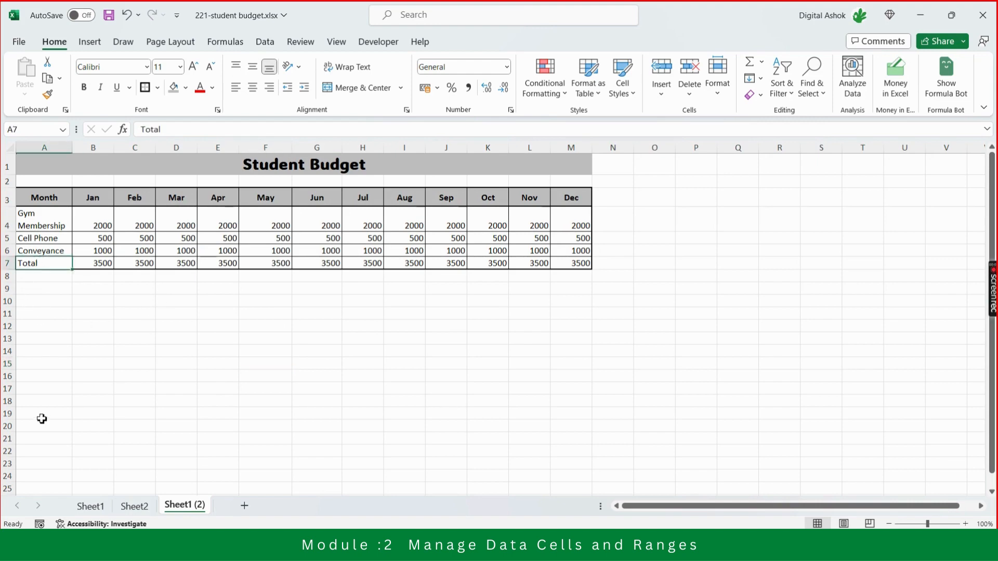
{"action": "left_click", "coordinate": [177, 429]}
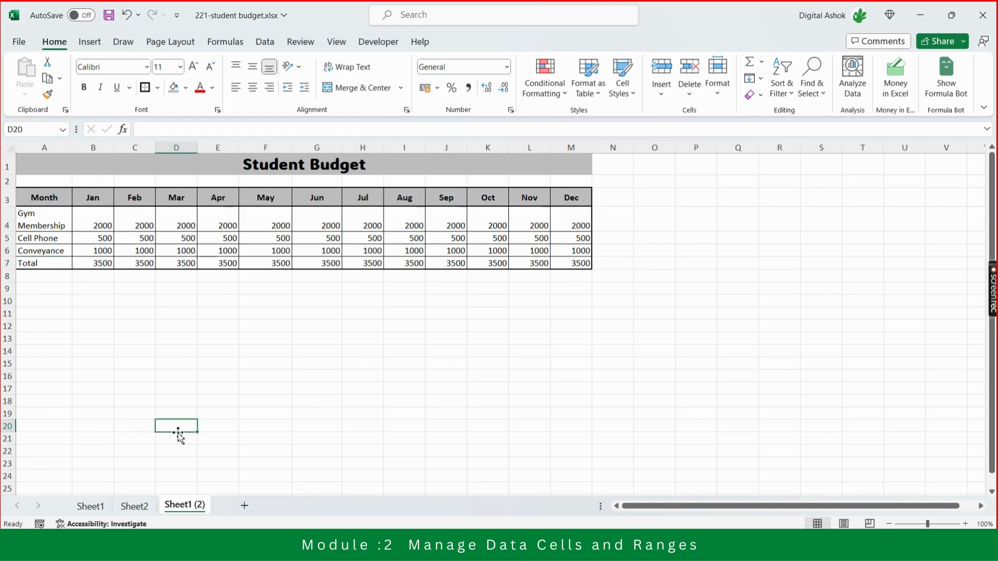
{"action": "key", "text": "Up"}
{"action": "key", "text": "Up"}
{"action": "key", "text": "Up"}
{"action": "key", "text": "Up"}
{"action": "key", "text": "Up"}
{"action": "key", "text": "Up"}
{"action": "key", "text": "Up"}
{"action": "key", "text": "Up"}
{"action": "key", "text": "Up"}
{"action": "key", "text": "Up"}
{"action": "key", "text": "Up"}
{"action": "key", "text": "Up"}
{"action": "key", "text": "Up"}
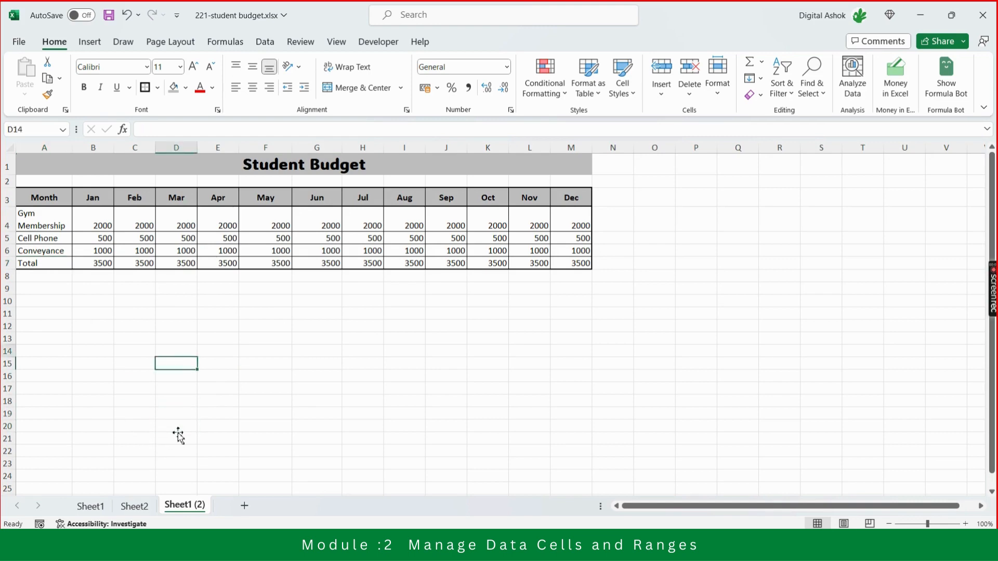
{"action": "key", "text": "Left"}
{"action": "key", "text": "Left"}
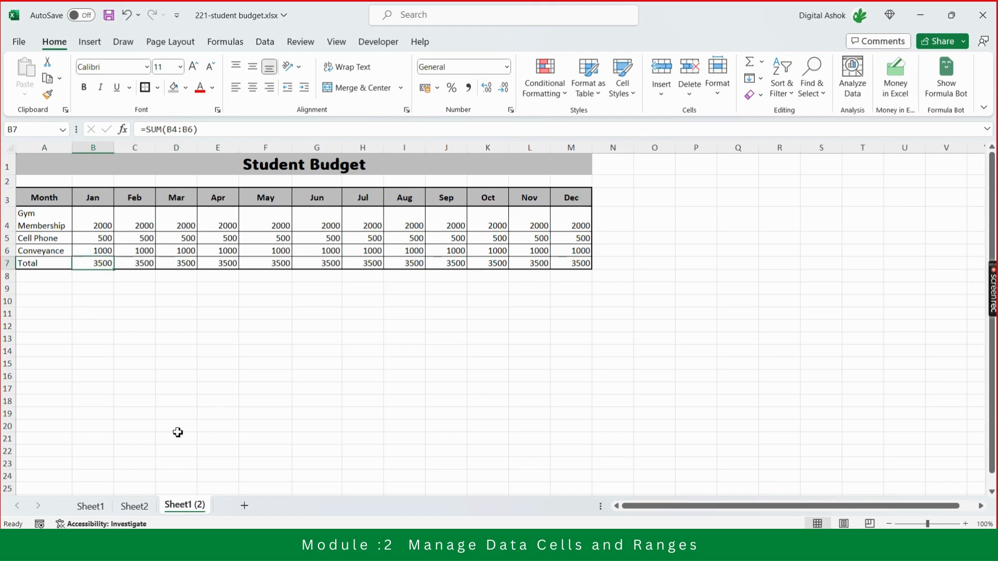
{"action": "key", "text": "Right"}
{"action": "key", "text": "Right"}
{"action": "key", "text": "Right"}
{"action": "key", "text": "Right"}
{"action": "key", "text": "Right"}
{"action": "key", "text": "Right"}
{"action": "key", "text": "Right"}
{"action": "key", "text": "Right"}
{"action": "key", "text": "Right"}
{"action": "key", "text": "Right"}
{"action": "key", "text": "Right"}
{"action": "key", "text": "Right"}
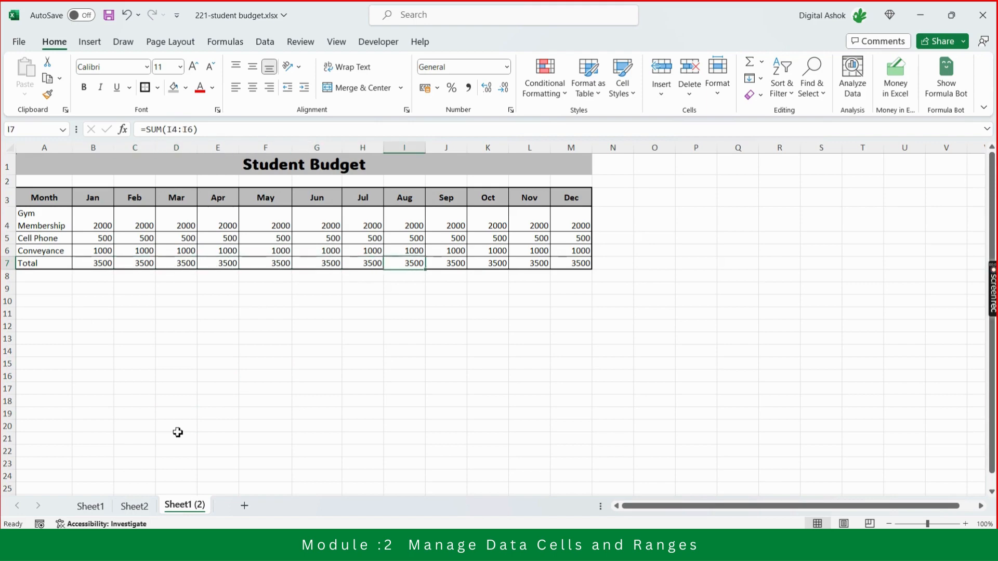
{"action": "key", "text": "Left"}
{"action": "key", "text": "Left"}
{"action": "key", "text": "Left"}
{"action": "key", "text": "Left"}
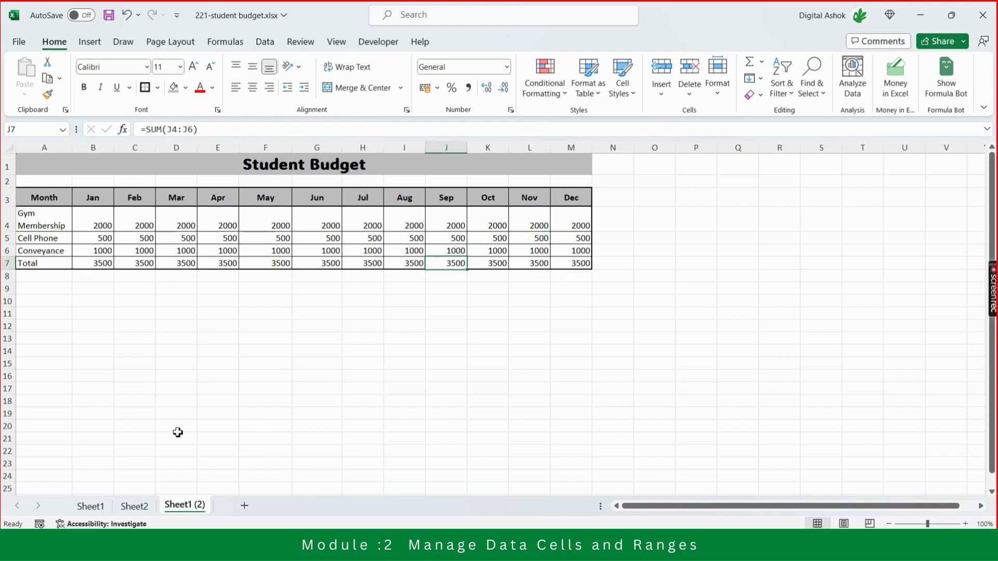
{"action": "key", "text": "Down"}
{"action": "key", "text": "Down"}
{"action": "key", "text": "Down"}
{"action": "key", "text": "Down"}
{"action": "key", "text": "Up"}
{"action": "key", "text": "Up"}
{"action": "key", "text": "Up"}
{"action": "key", "text": "Up"}
{"action": "key", "text": "Up"}
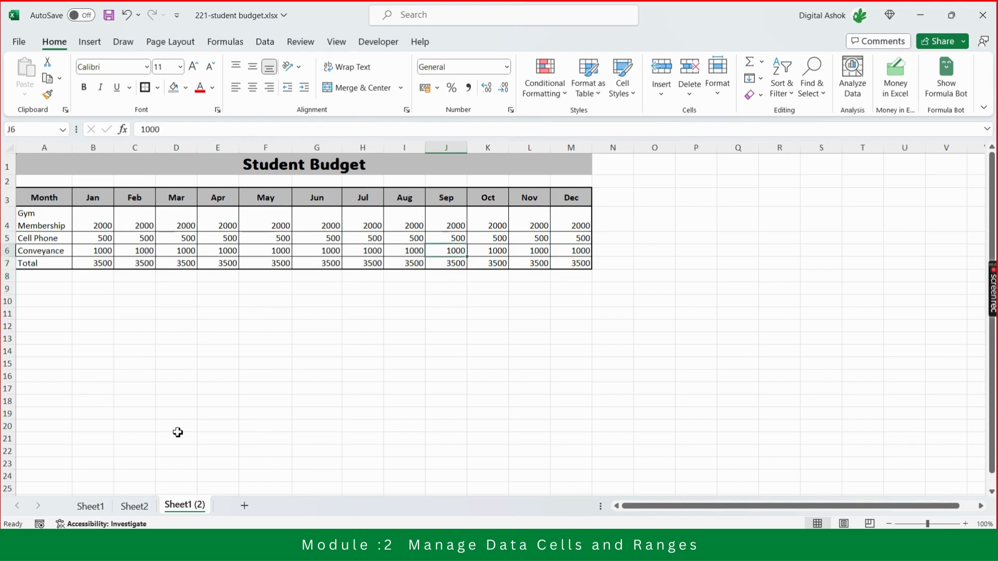
{"action": "key", "text": "Down"}
{"action": "key", "text": "Down"}
{"action": "key", "text": "Down"}
{"action": "key", "text": "Up"}
{"action": "key", "text": "Up"}
{"action": "key", "text": "Up"}
{"action": "key", "text": "Down"}
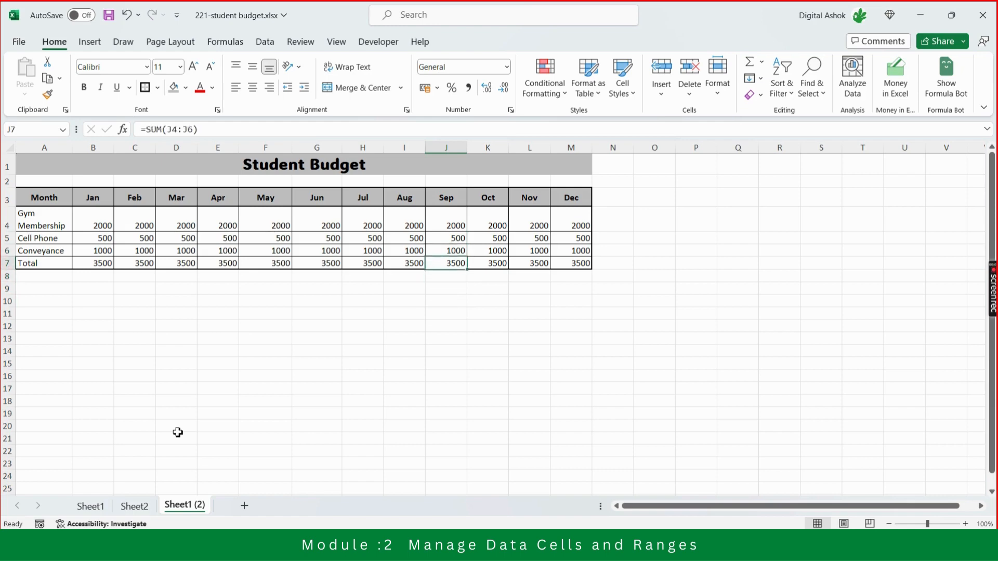
Make the Total label in cell A7 bold.
{"action": "key", "text": "Left"}
{"action": "key", "text": "Left"}
{"action": "key", "text": "Left"}
{"action": "key", "text": "Left"}
{"action": "key", "text": "Left"}
{"action": "key", "text": "Left"}
{"action": "key", "text": "Left"}
{"action": "key", "text": "Left"}
{"action": "key", "text": "Left"}
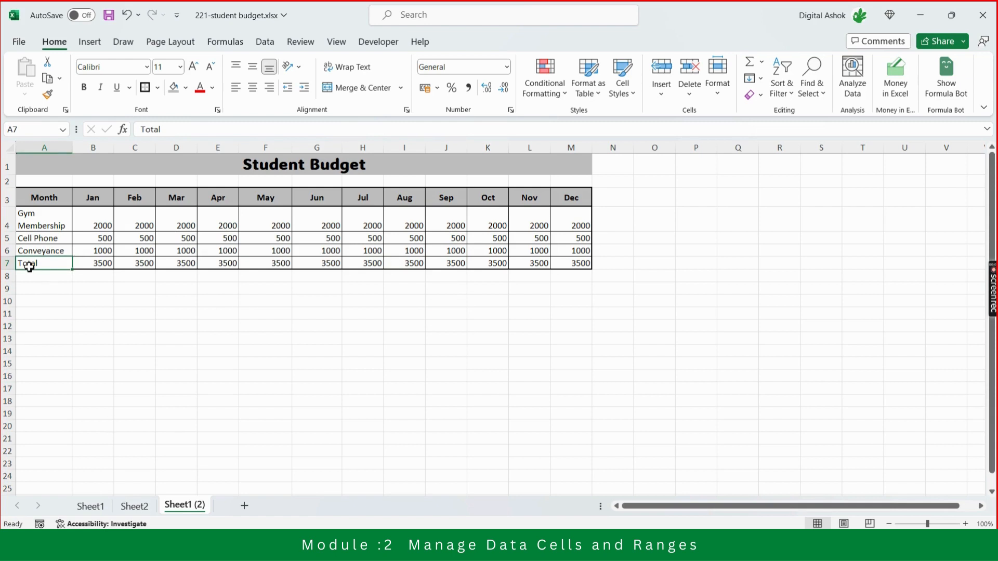
{"action": "left_click", "coordinate": [84, 88]}
{"action": "left_click", "coordinate": [145, 129]}
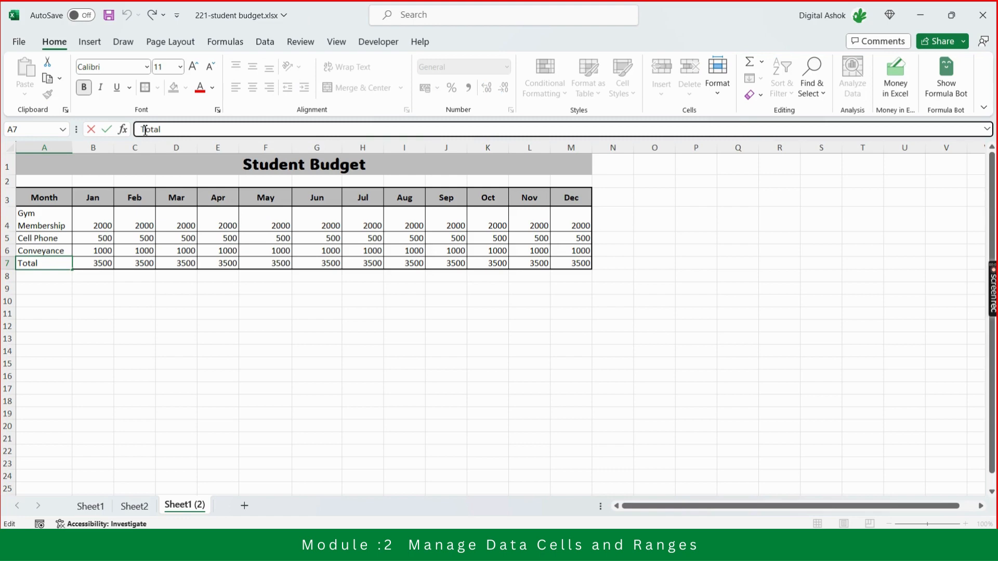
{"action": "left_click", "coordinate": [137, 366]}
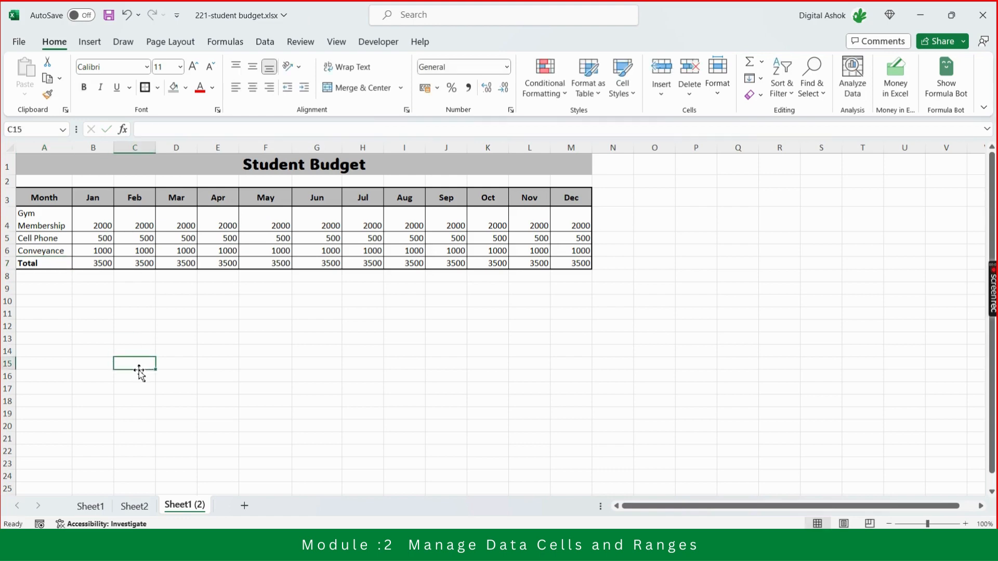
Indent the Total label in cell A7 by one level.
{"action": "left_click", "coordinate": [47, 267]}
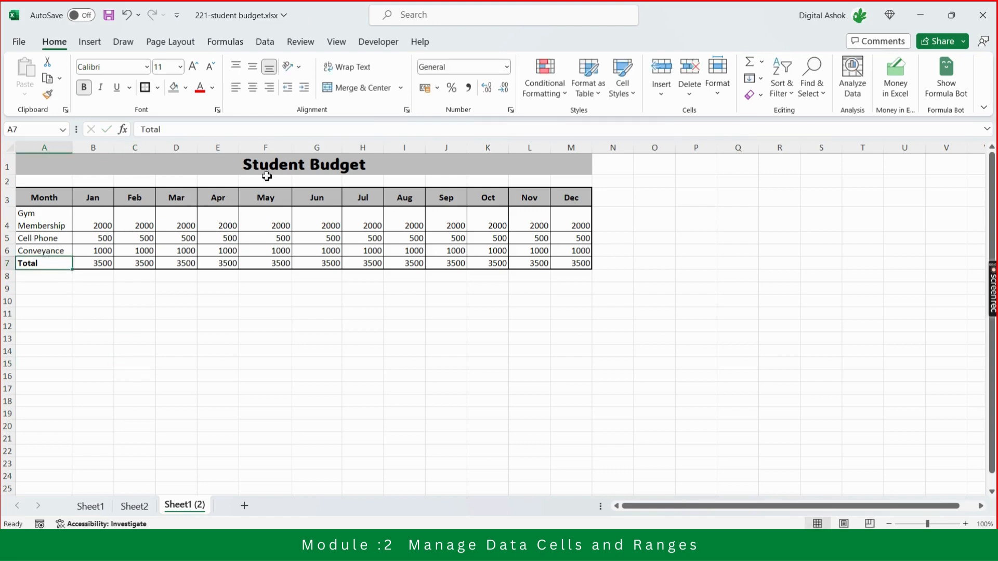
{"action": "left_click", "coordinate": [305, 89]}
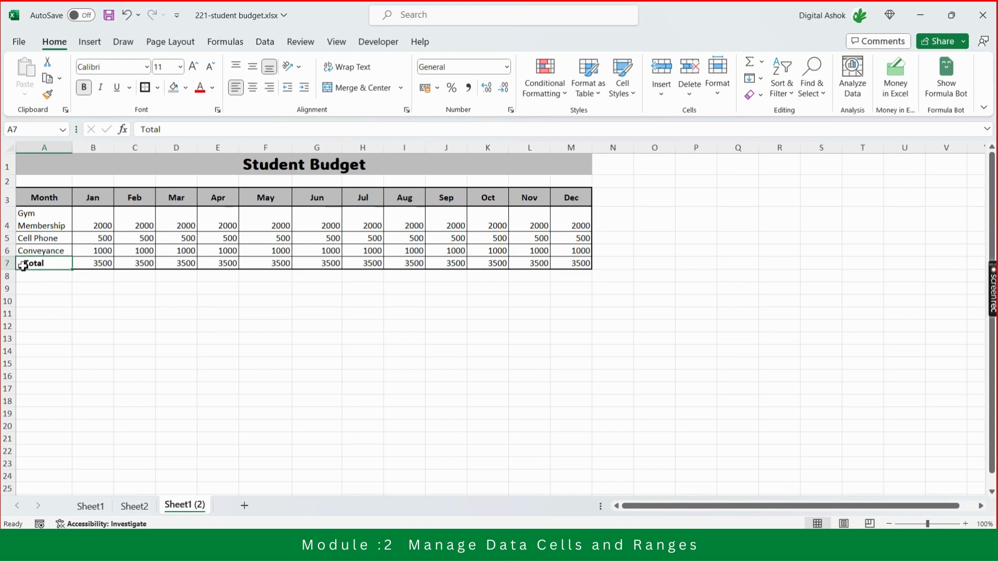
{"action": "left_click", "coordinate": [305, 92]}
{"action": "left_click", "coordinate": [289, 95]}
{"action": "left_click", "coordinate": [192, 324]}
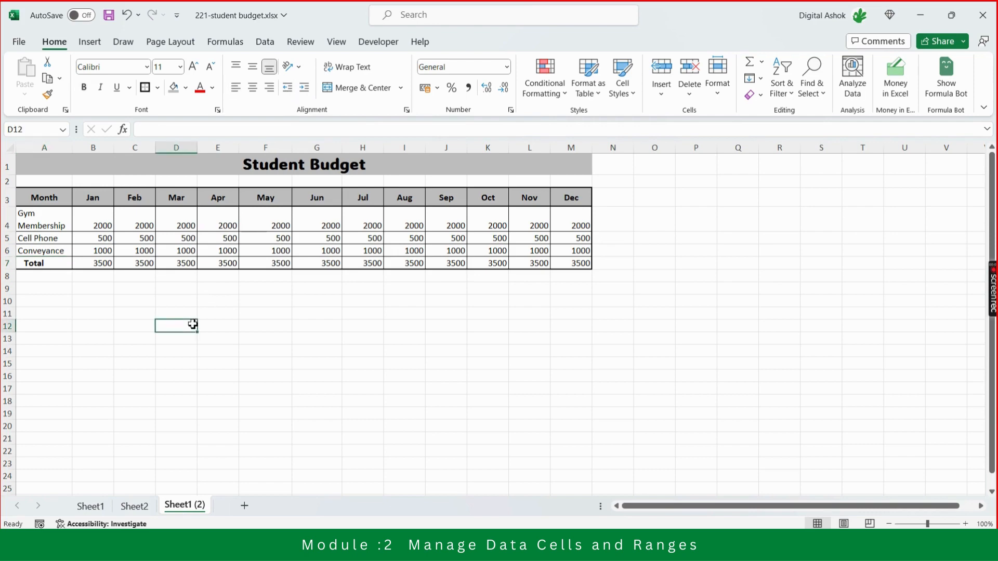
Make the whole Total row A7:M7 bold, including the monthly amounts.
{"action": "left_click", "coordinate": [52, 264]}
{"action": "key", "text": "shift+Right"}
{"action": "key", "text": "shift+Right"}
{"action": "key", "text": "shift+Right"}
{"action": "key", "text": "shift+Right"}
{"action": "key", "text": "shift+Right"}
{"action": "key", "text": "shift+Right"}
{"action": "key", "text": "shift+Right"}
{"action": "key", "text": "shift+Right"}
{"action": "key", "text": "shift+Right"}
{"action": "key", "text": "shift+Right"}
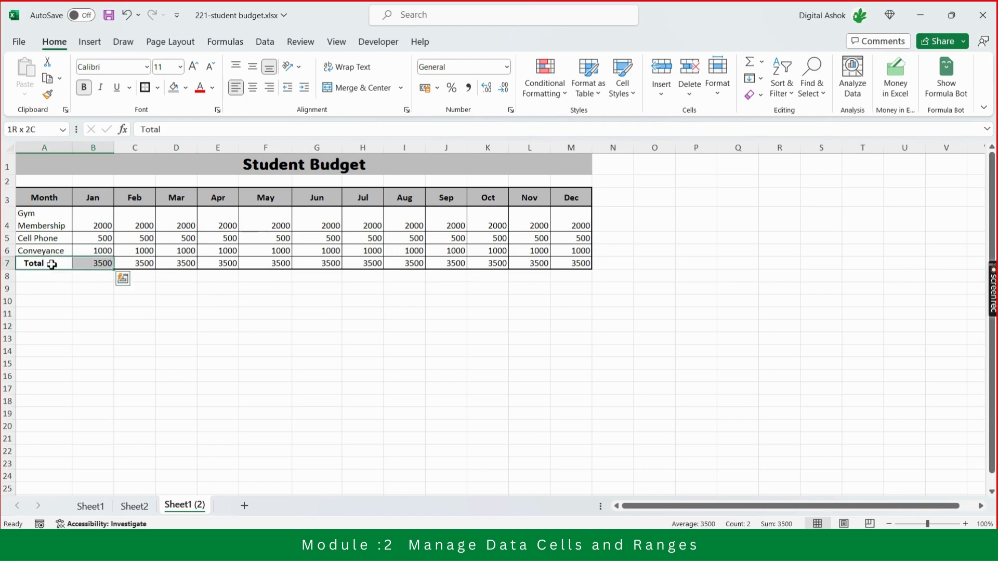
{"action": "key", "text": "shift+Right"}
{"action": "key", "text": "shift+Right"}
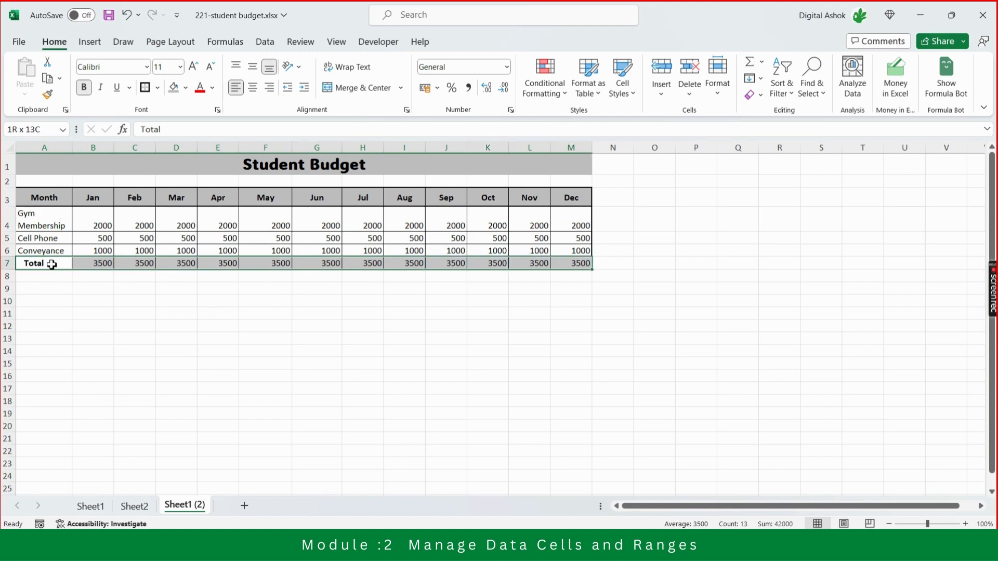
{"action": "key", "text": "ctrl+b"}
{"action": "key", "text": "ctrl+b"}
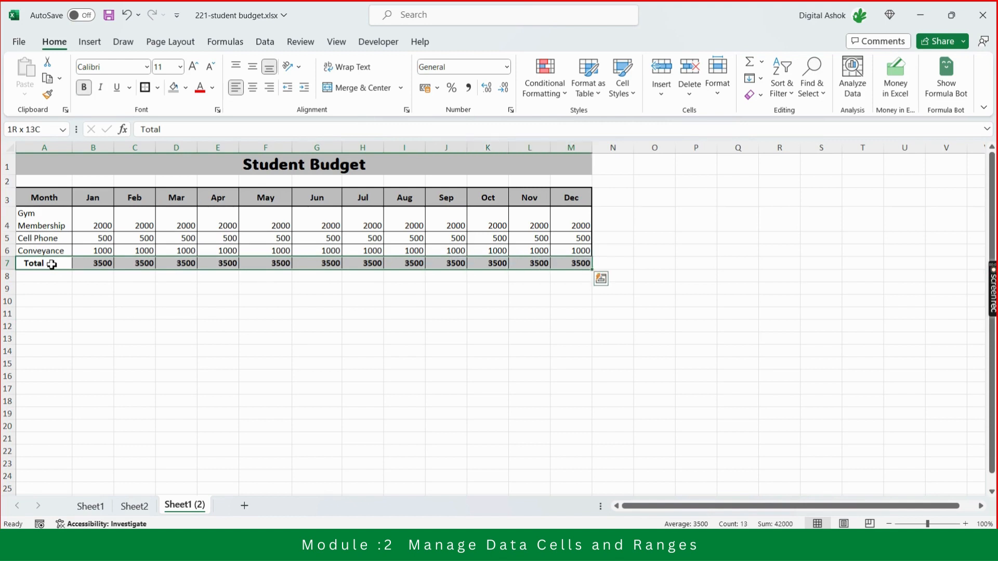
Apply the Top and Double Bottom Border to the Total row A7:M7.
{"action": "left_click", "coordinate": [157, 87]}
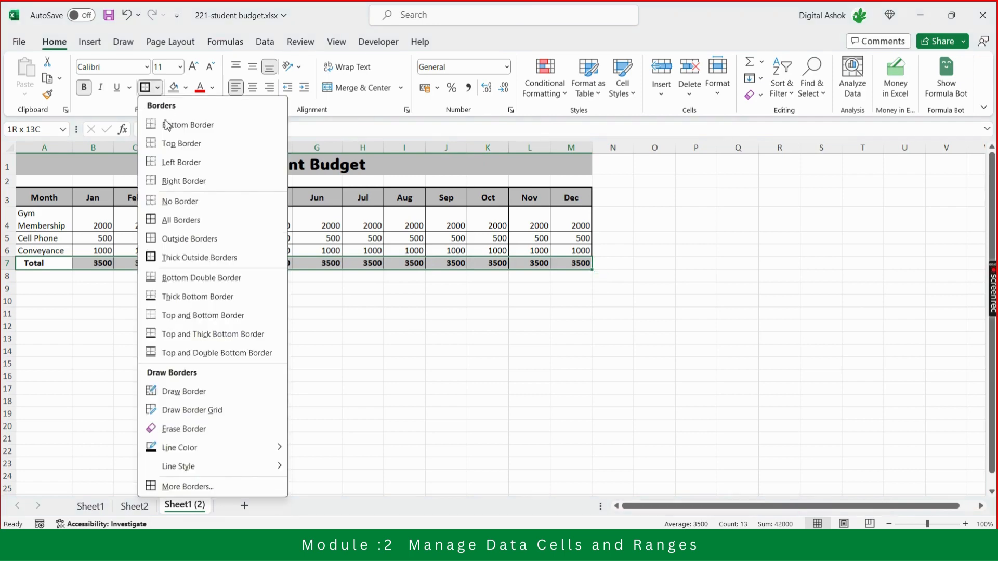
{"action": "left_click", "coordinate": [194, 353]}
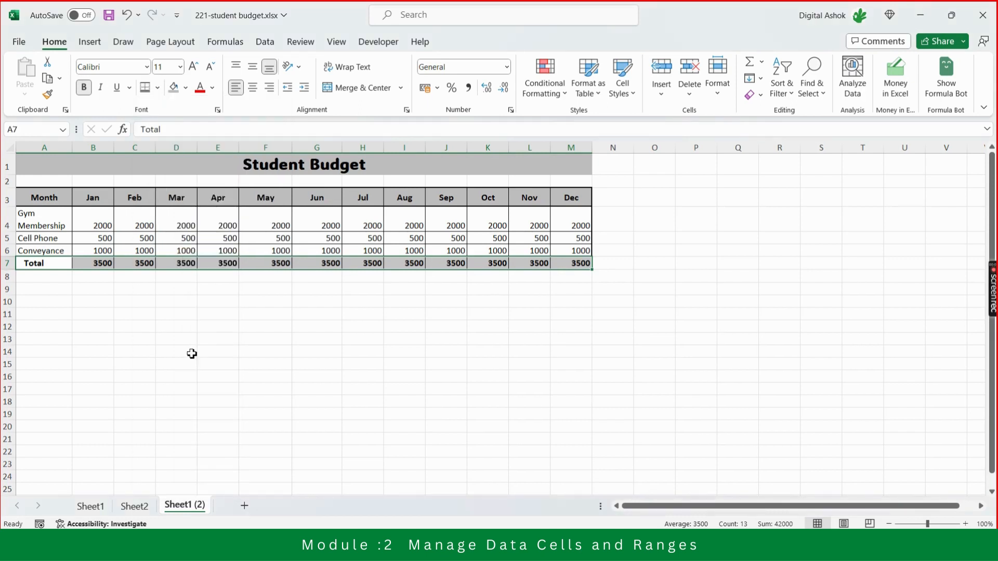
{"action": "left_click", "coordinate": [192, 354]}
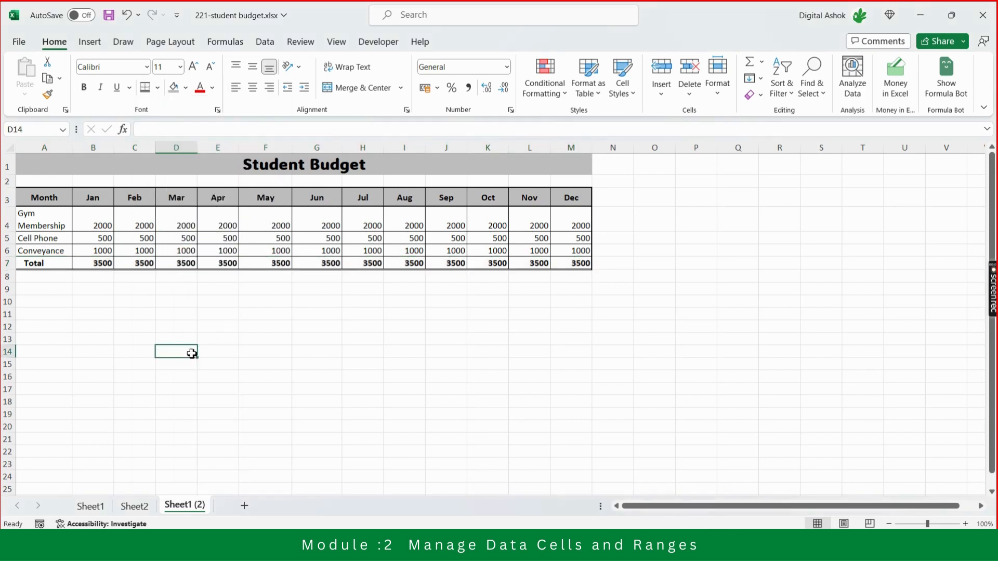
Fill the Total row A7:M7 with the same grey shading as the header row.
{"action": "key", "text": "Up"}
{"action": "key", "text": "Up"}
{"action": "key", "text": "Up"}
{"action": "key", "text": "Up"}
{"action": "key", "text": "Up"}
{"action": "key", "text": "Up"}
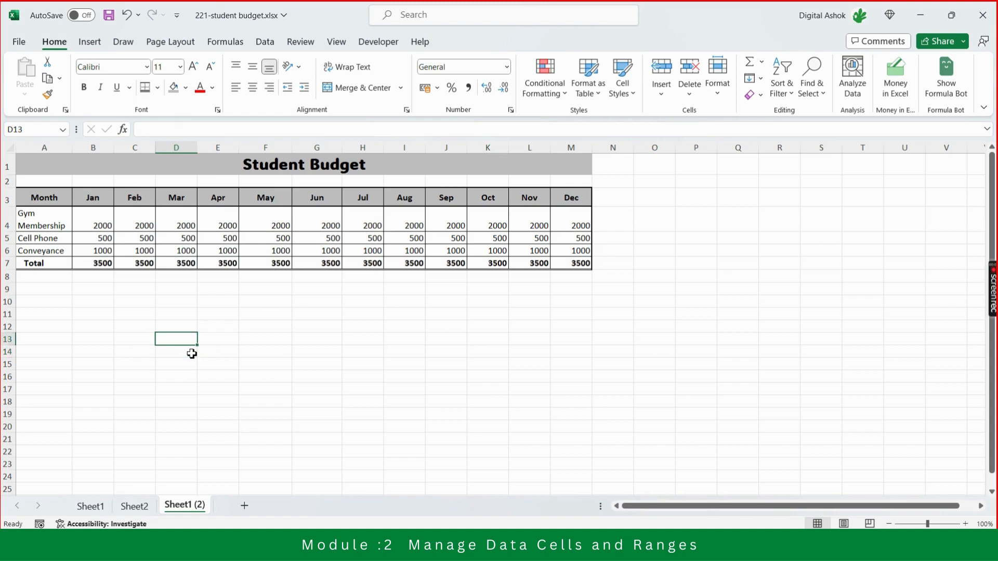
{"action": "key", "text": "Up"}
{"action": "key", "text": "Left"}
{"action": "key", "text": "Left"}
{"action": "key", "text": "Left"}
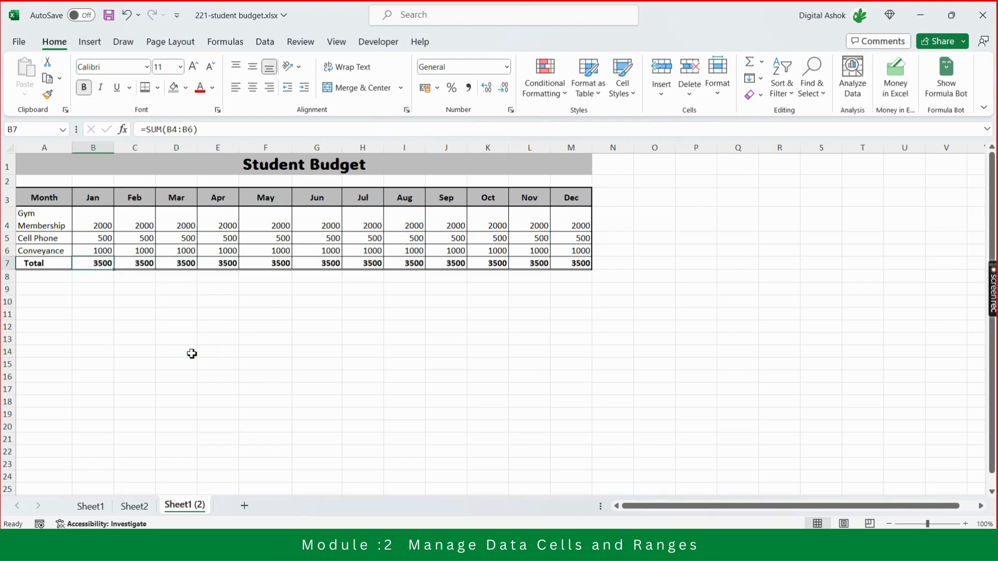
{"action": "key", "text": "shift+Right"}
{"action": "key", "text": "shift+Right"}
{"action": "key", "text": "shift+Right"}
{"action": "key", "text": "shift+Right"}
{"action": "key", "text": "shift+Right"}
{"action": "key", "text": "shift+Right"}
{"action": "key", "text": "shift+Right"}
{"action": "key", "text": "shift+Right"}
{"action": "key", "text": "shift+Right"}
{"action": "key", "text": "shift+Right"}
{"action": "key", "text": "shift+Right"}
{"action": "key", "text": "shift+Right"}
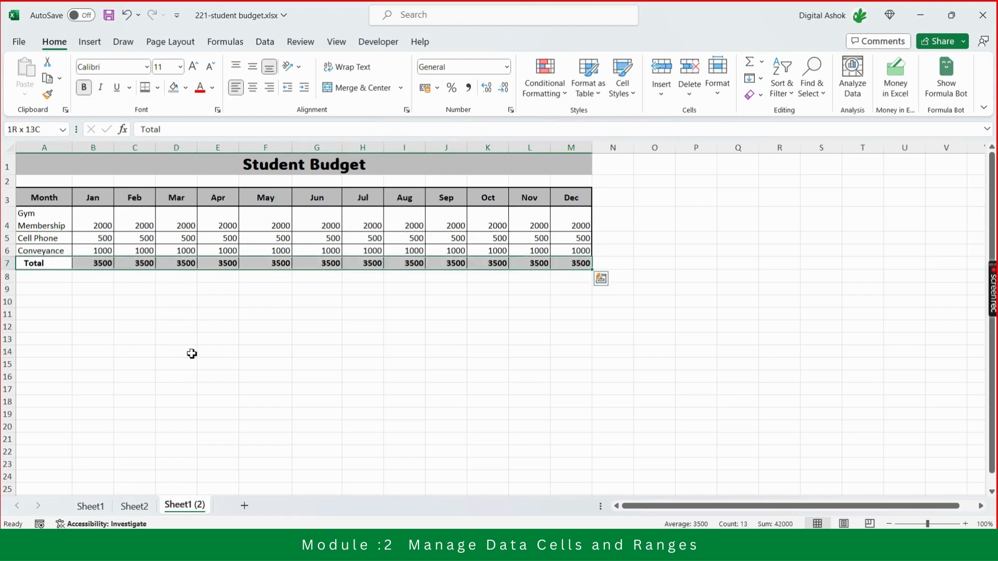
{"action": "left_click", "coordinate": [173, 87]}
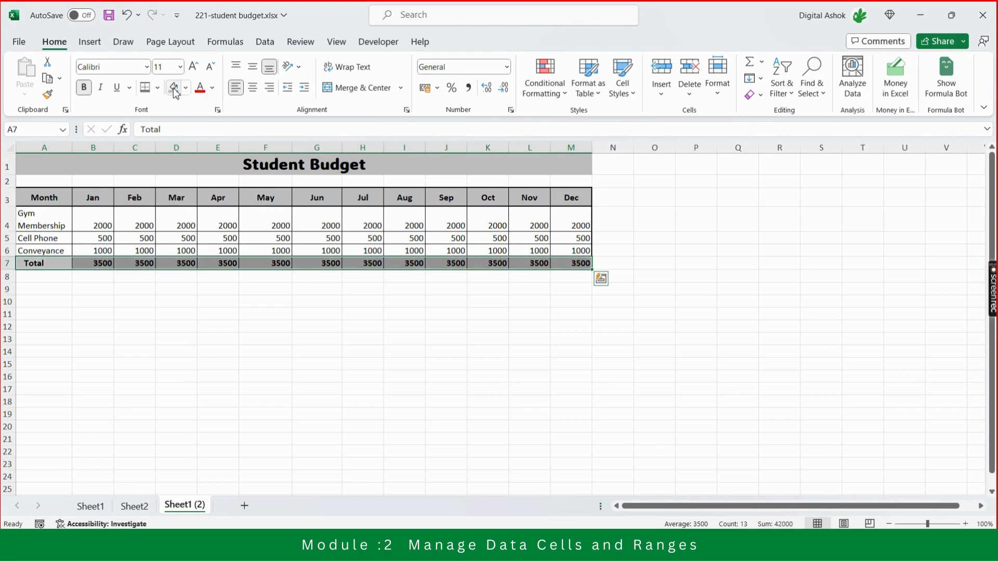
{"action": "left_click", "coordinate": [225, 296]}
{"action": "left_click", "coordinate": [349, 389]}
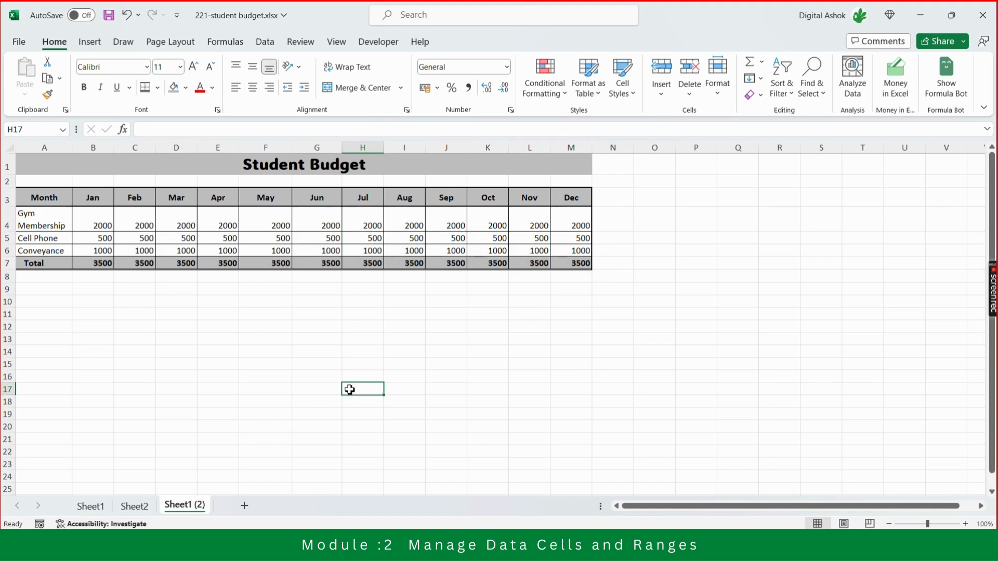
Compare the unformatted budget on Sheet1 with the formatted copy on Sheet1 (2).
{"action": "left_click", "coordinate": [90, 507]}
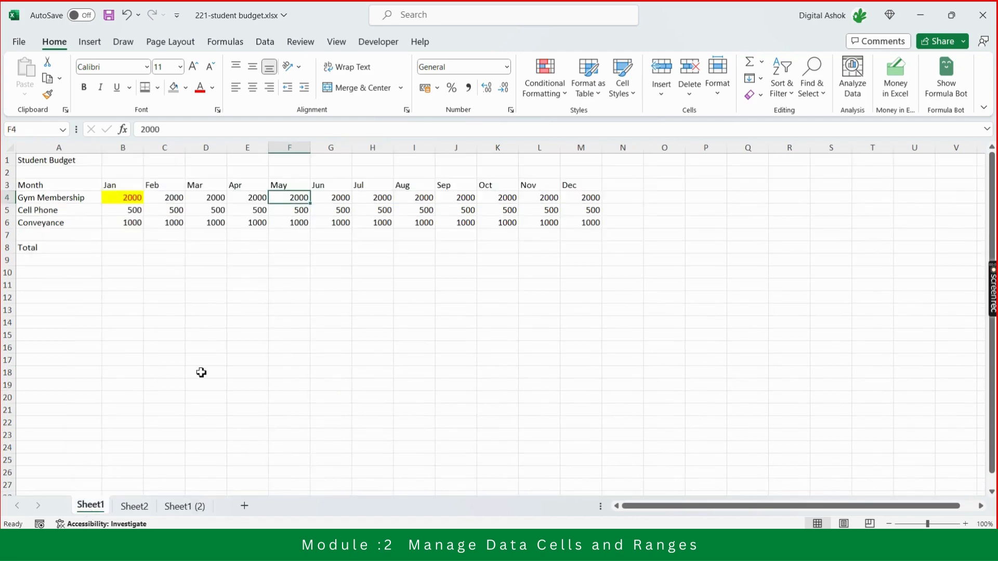
{"action": "left_click", "coordinate": [185, 509]}
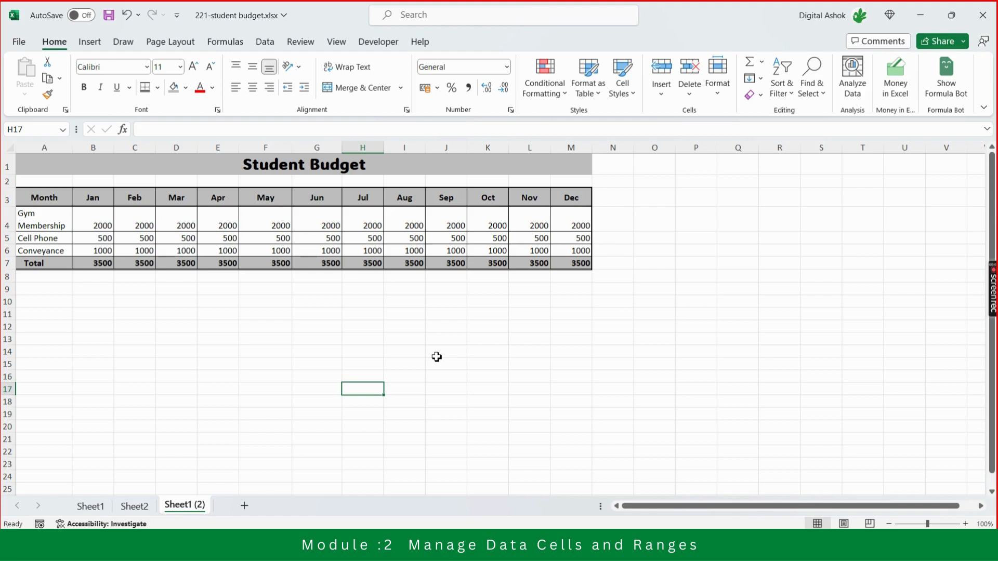
{"action": "left_click", "coordinate": [332, 165]}
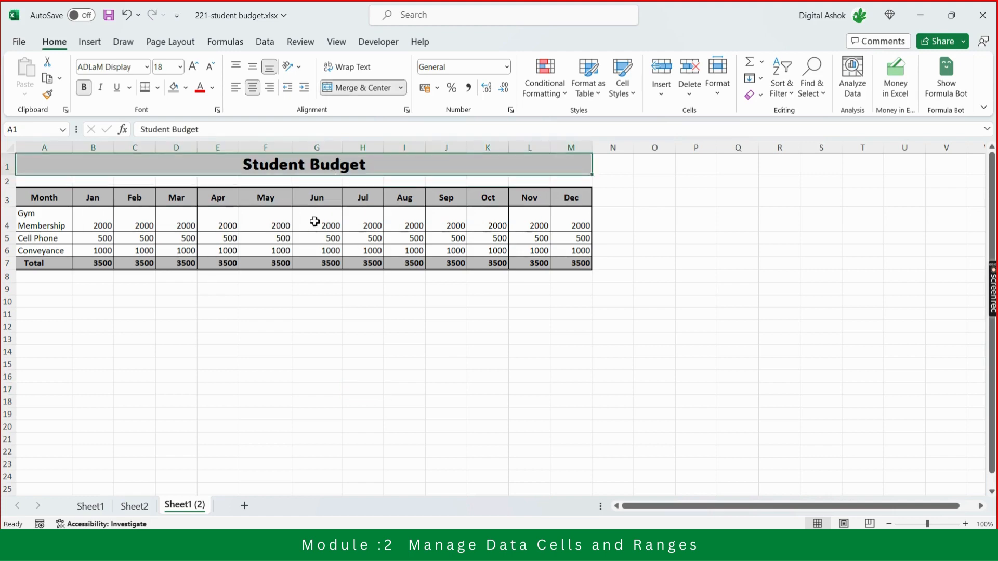
Format the June Cell Phone amount in G5 with a red fill, bold text and font size 12.
{"action": "left_click", "coordinate": [329, 238]}
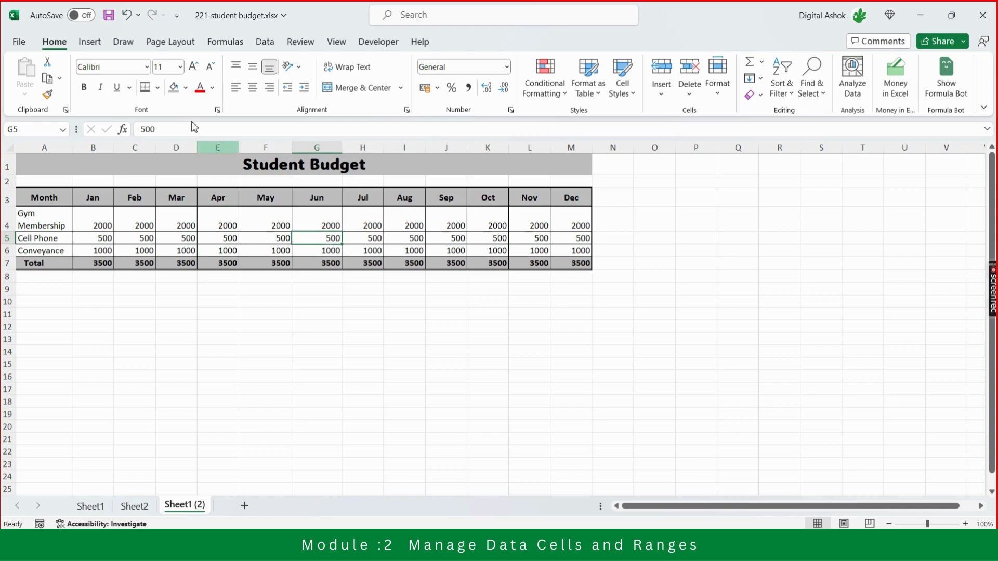
{"action": "left_click", "coordinate": [187, 90]}
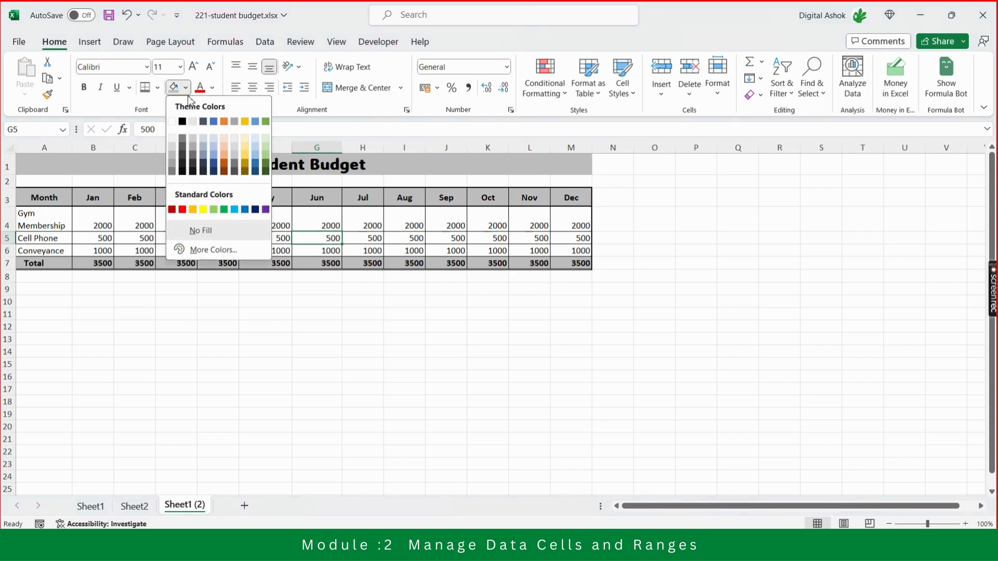
{"action": "left_click", "coordinate": [185, 209]}
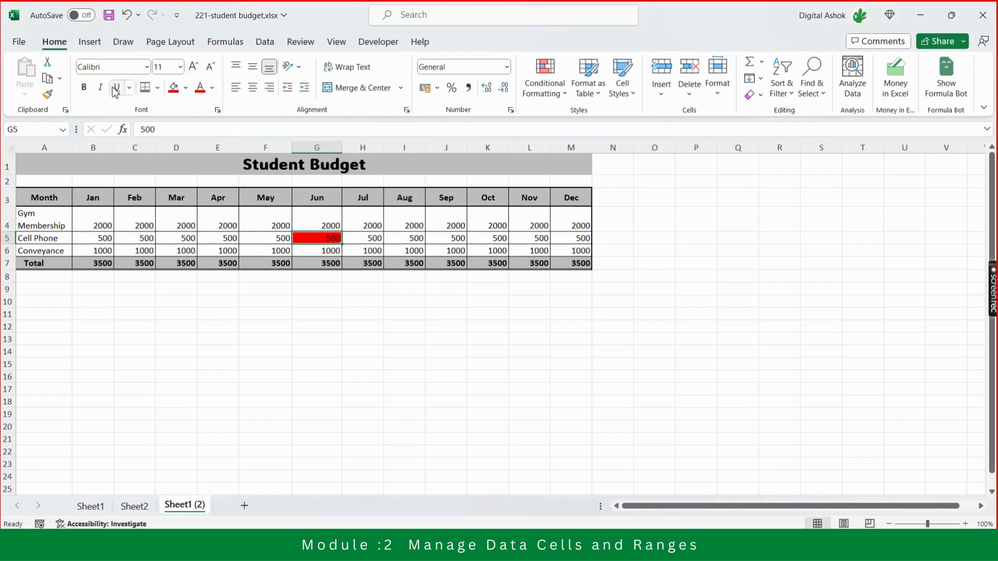
{"action": "left_click", "coordinate": [83, 88]}
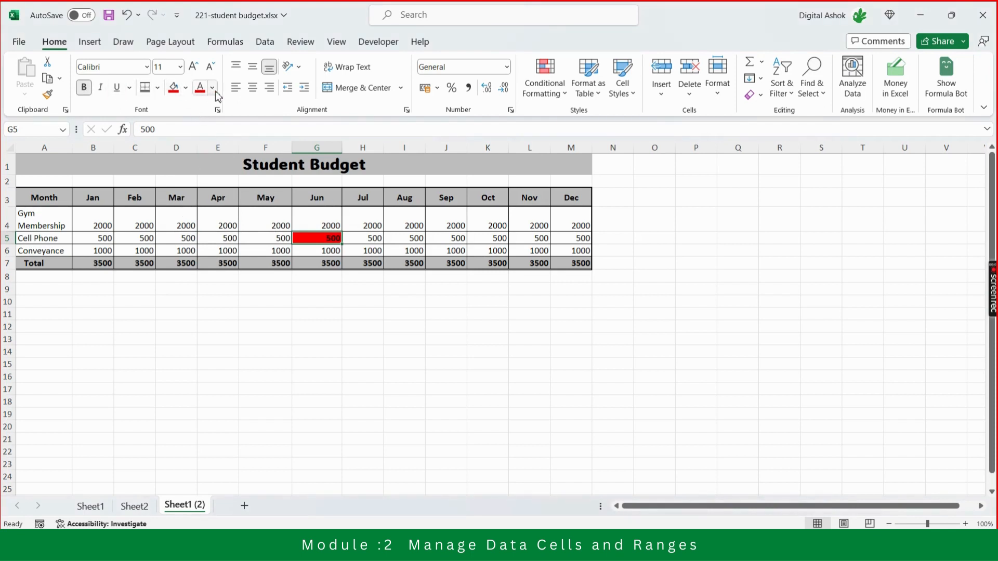
{"action": "left_click", "coordinate": [194, 68]}
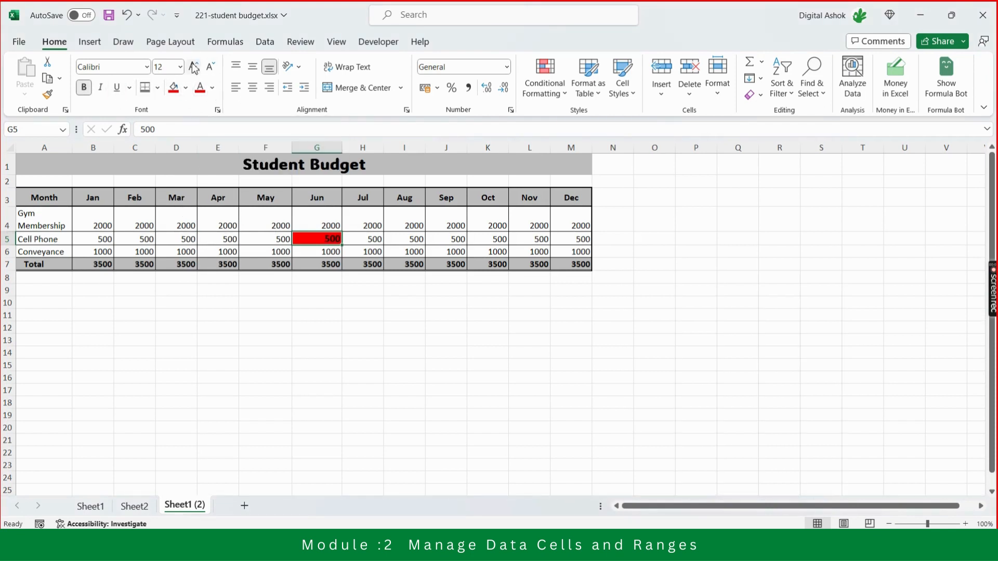
{"action": "left_click", "coordinate": [474, 326]}
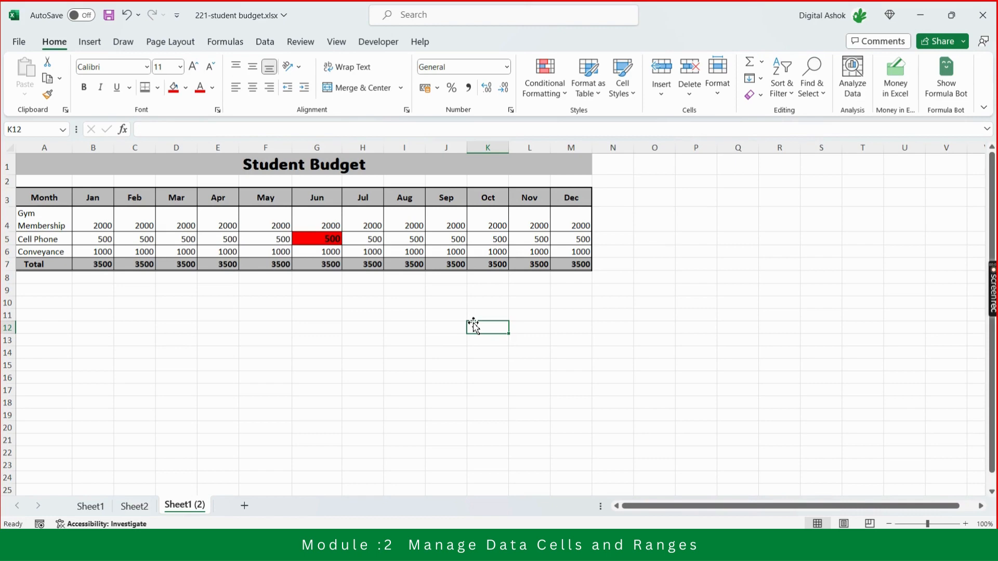
{"action": "key", "text": "Left"}
{"action": "key", "text": "Left"}
{"action": "key", "text": "Left"}
{"action": "key", "text": "Up"}
{"action": "key", "text": "Up"}
{"action": "key", "text": "Up"}
{"action": "key", "text": "Up"}
{"action": "key", "text": "Up"}
{"action": "key", "text": "Up"}
{"action": "key", "text": "Up"}
{"action": "key", "text": "Up"}
{"action": "key", "text": "Up"}
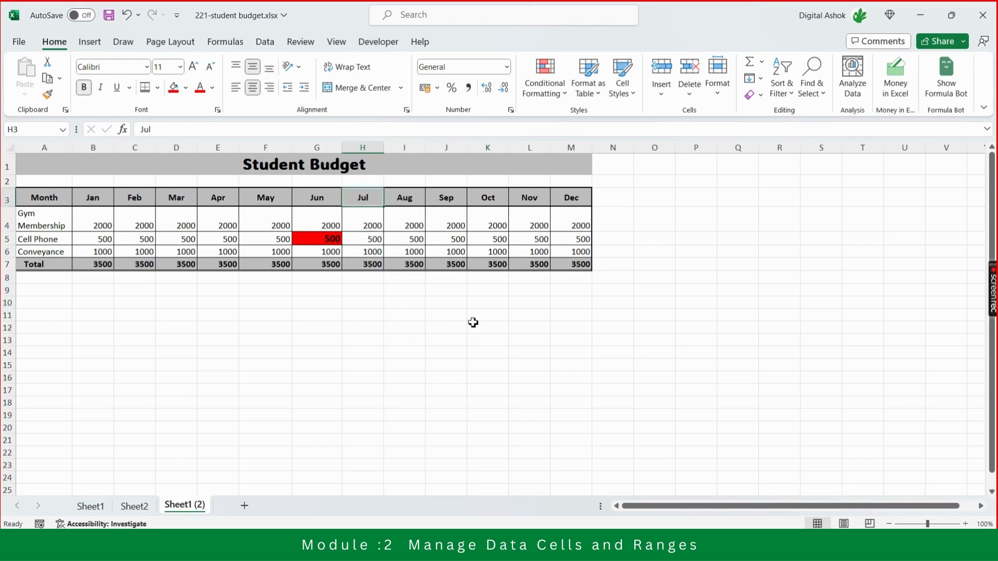
{"action": "key", "text": "Down"}
{"action": "key", "text": "Down"}
{"action": "key", "text": "Left"}
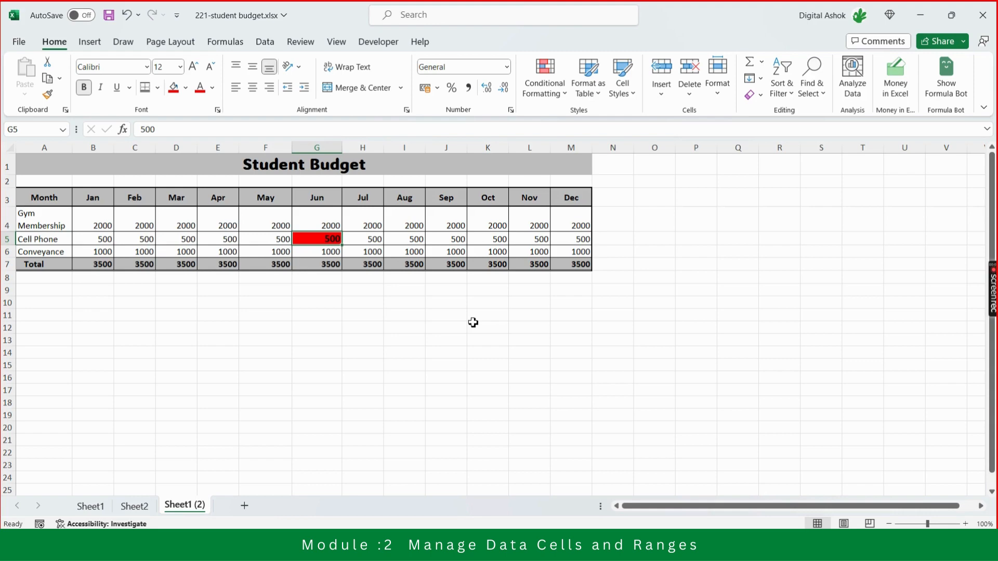
{"action": "left_click", "coordinate": [448, 264]}
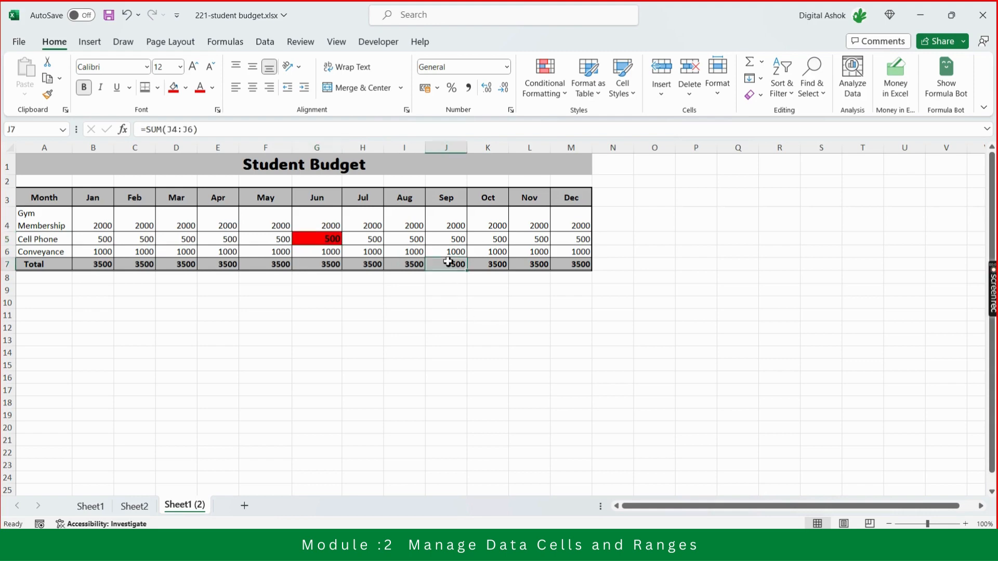
{"action": "left_click", "coordinate": [455, 240]}
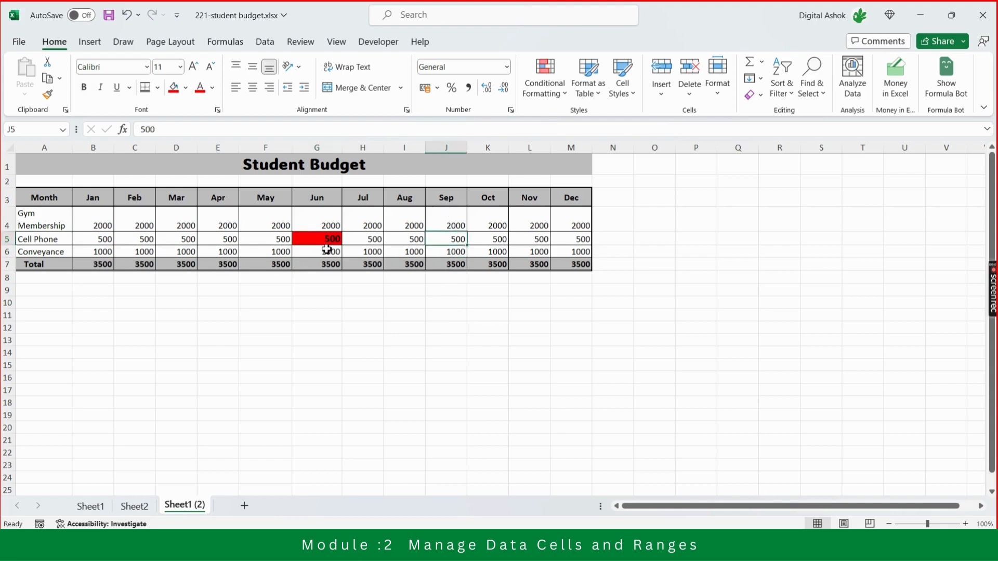
{"action": "left_click", "coordinate": [327, 238]}
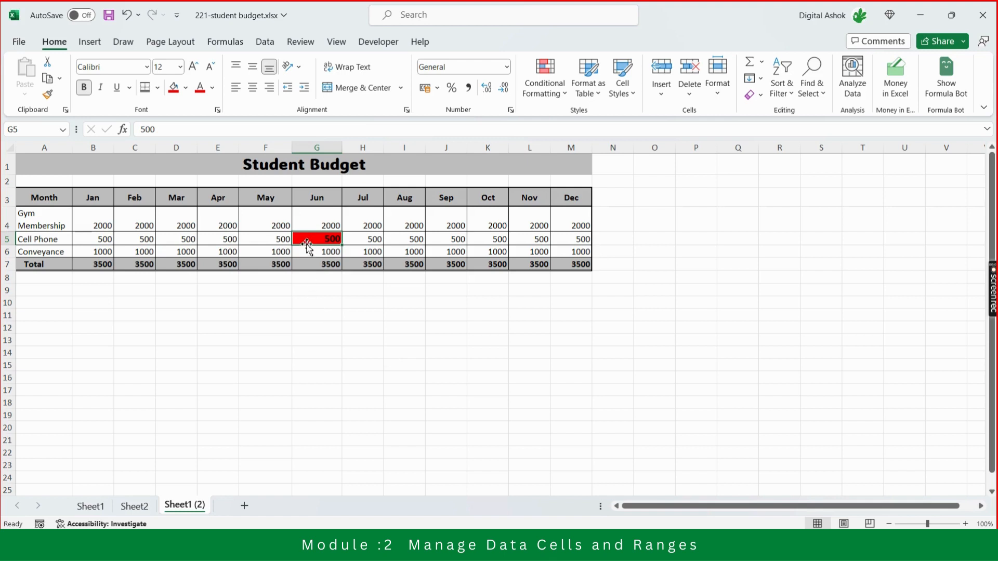
{"action": "left_click", "coordinate": [351, 321]}
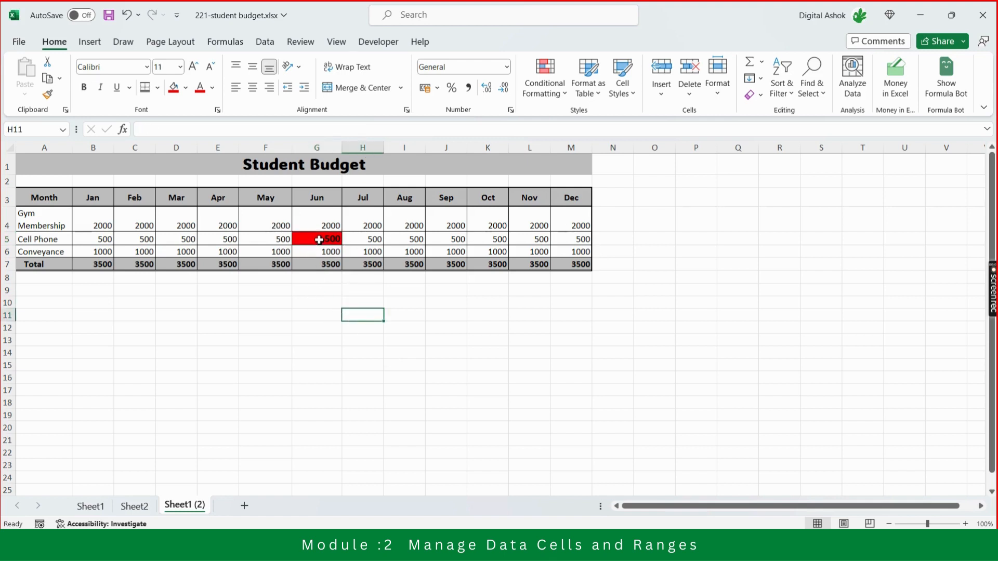
Clear only the formats from the June Cell Phone amount in G5, keeping its contents.
{"action": "left_click", "coordinate": [319, 240]}
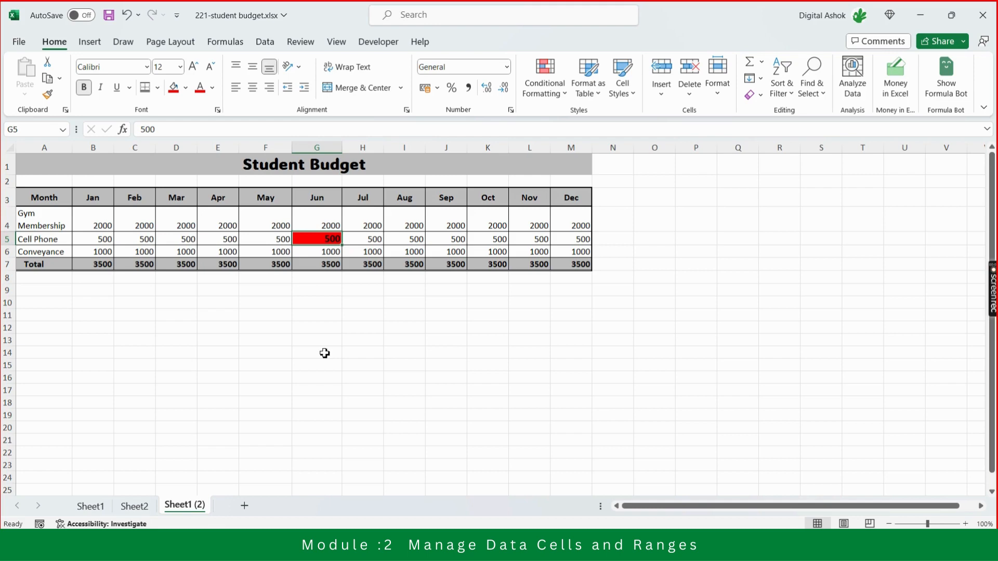
{"action": "left_click", "coordinate": [756, 95]}
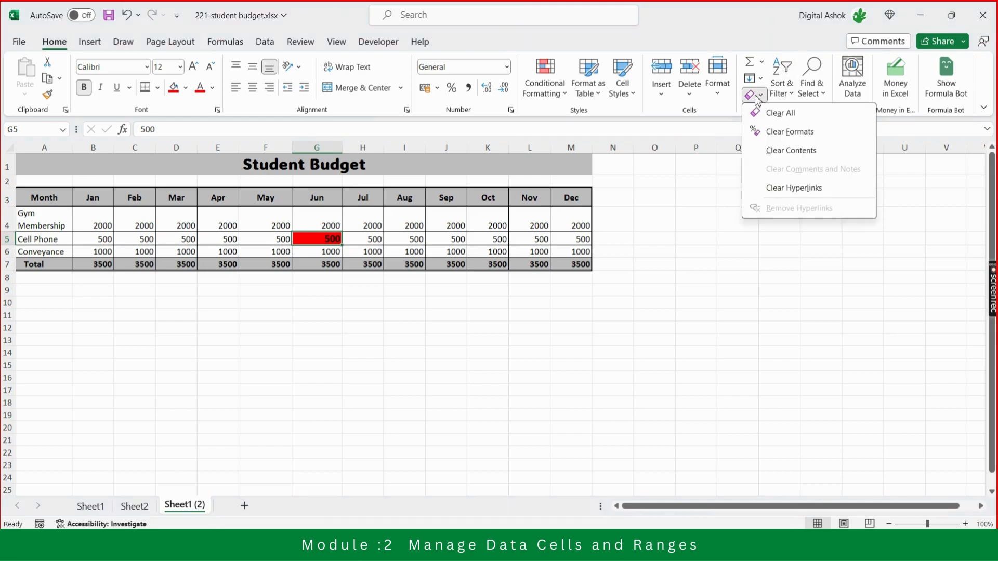
{"action": "left_click", "coordinate": [778, 138]}
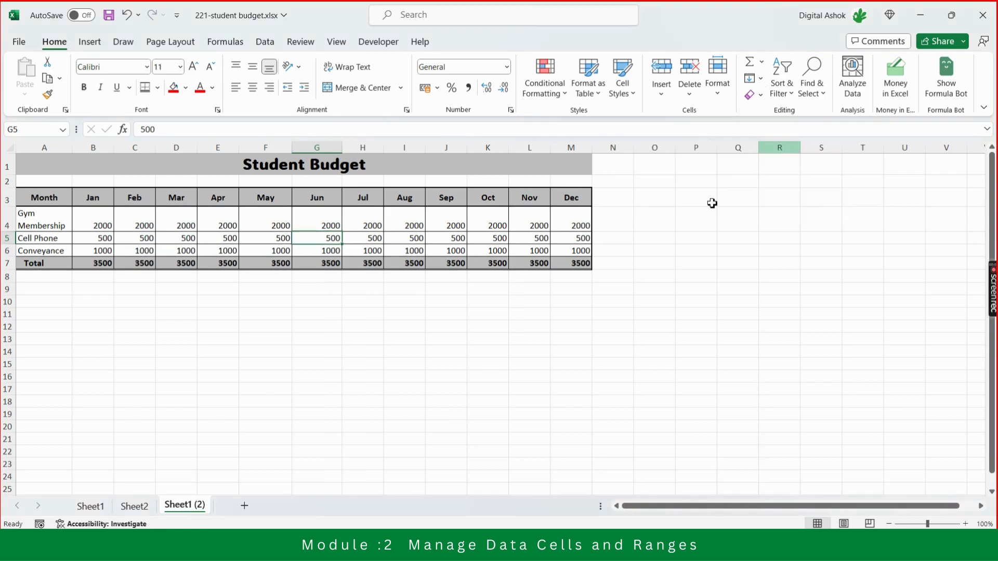
{"action": "left_click", "coordinate": [680, 236]}
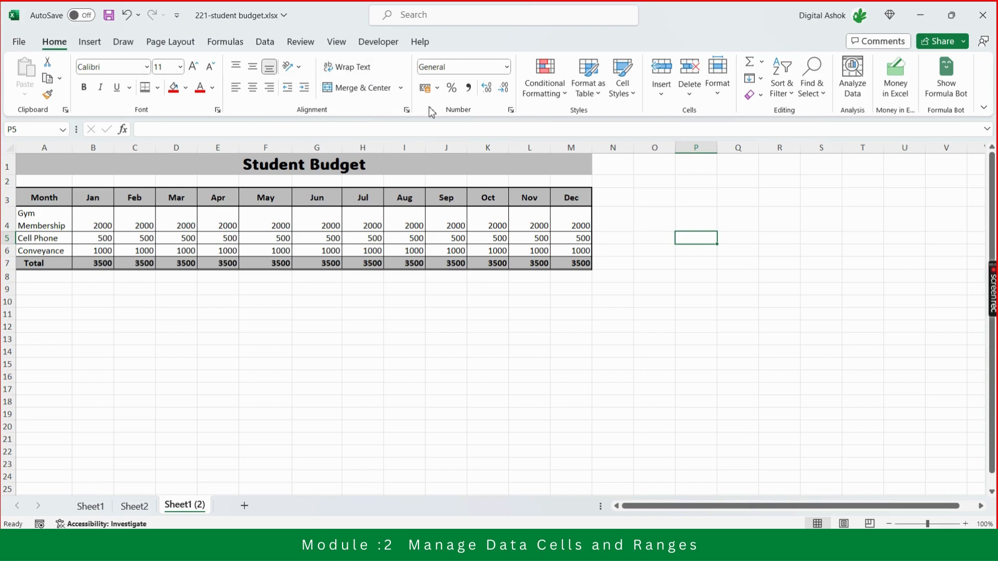
Select all monthly amounts including the totals, B4:M7.
{"action": "left_click", "coordinate": [106, 222]}
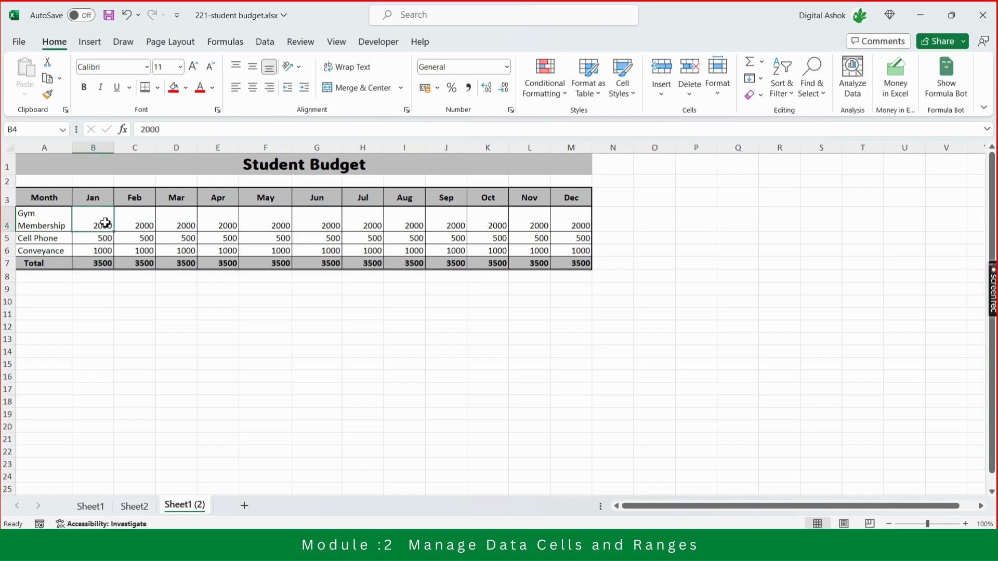
{"action": "key", "text": "shift+Right"}
{"action": "key", "text": "shift+Right"}
{"action": "key", "text": "shift+Right"}
{"action": "key", "text": "shift+Right"}
{"action": "key", "text": "shift+Right"}
{"action": "key", "text": "shift+Right"}
{"action": "key", "text": "shift+Right"}
{"action": "key", "text": "shift+Right"}
{"action": "key", "text": "shift+Right"}
{"action": "key", "text": "shift+Right"}
{"action": "key", "text": "shift+Right"}
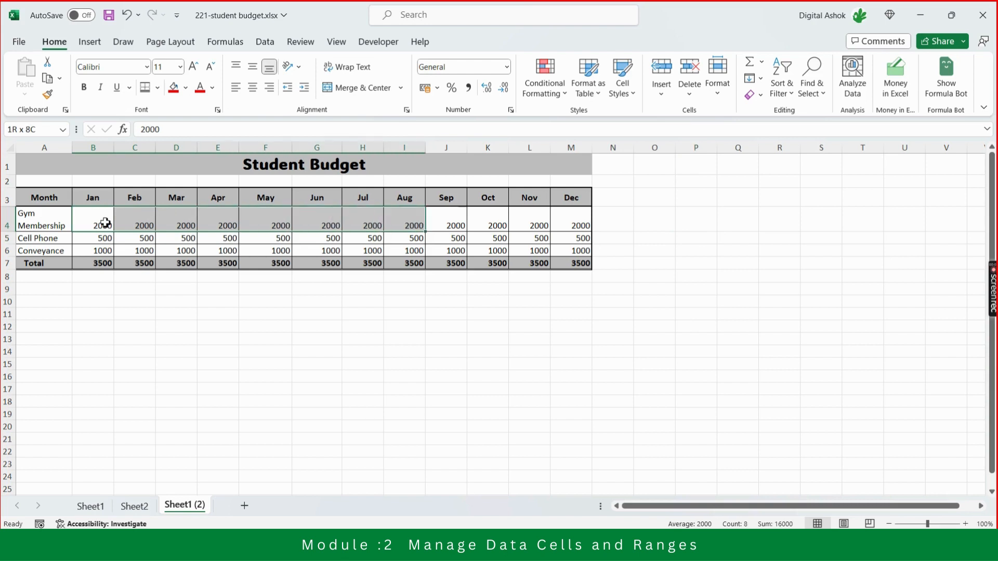
{"action": "key", "text": "shift+Down"}
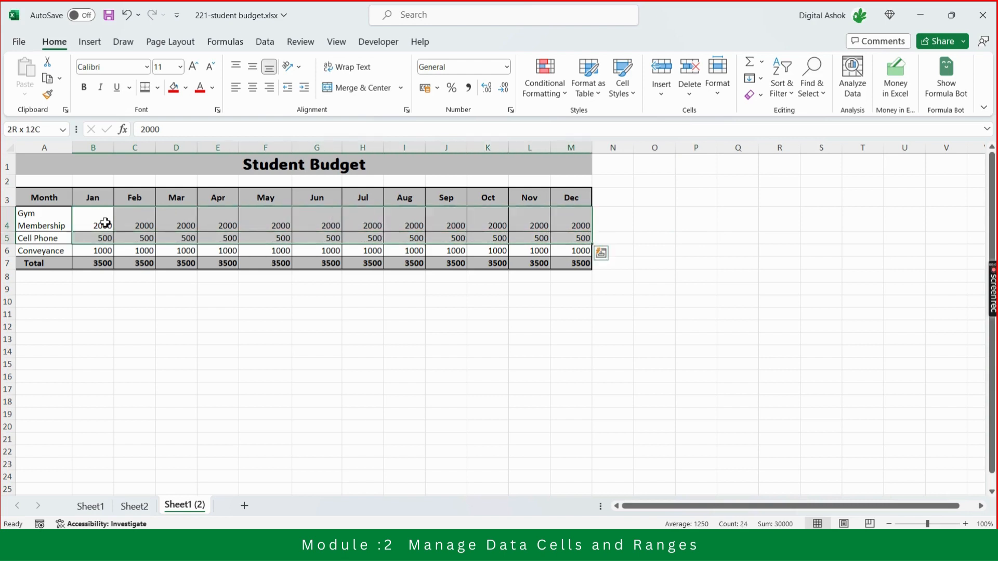
{"action": "key", "text": "shift+Down"}
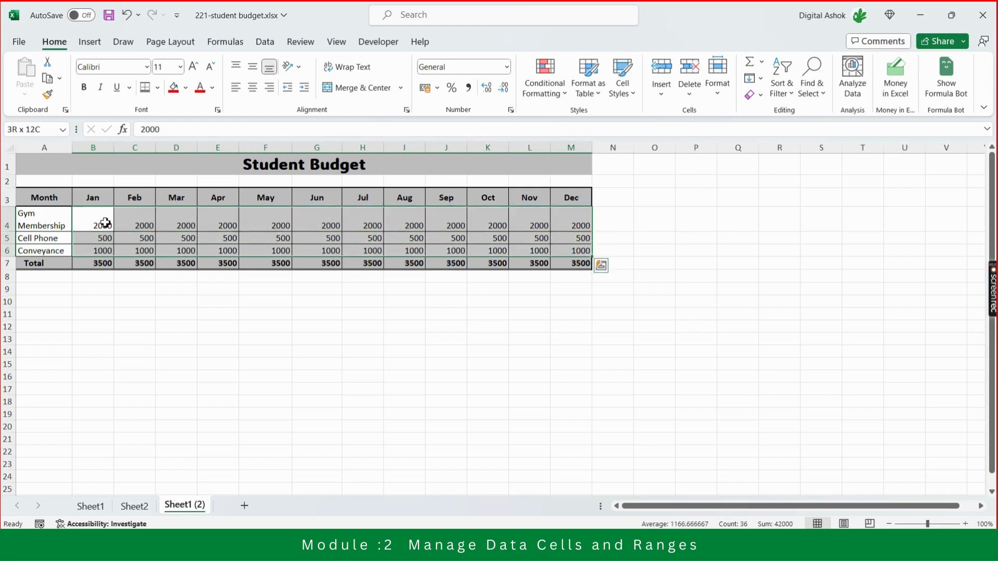
{"action": "key", "text": "shift+Down"}
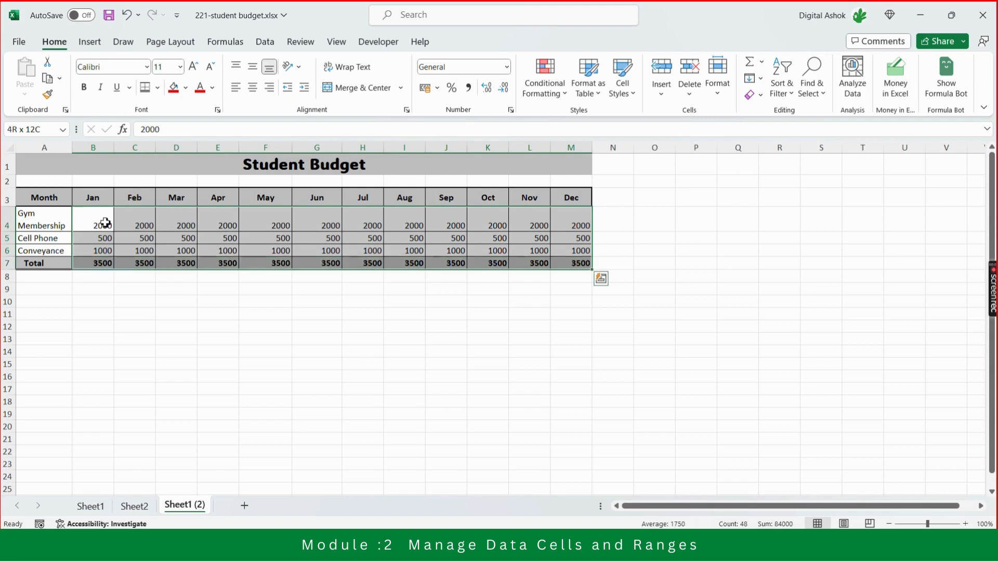
Switch to the Teams meeting, mute all attendees and return to the Excel workbook.
{"action": "key", "text": "alt+Tab"}
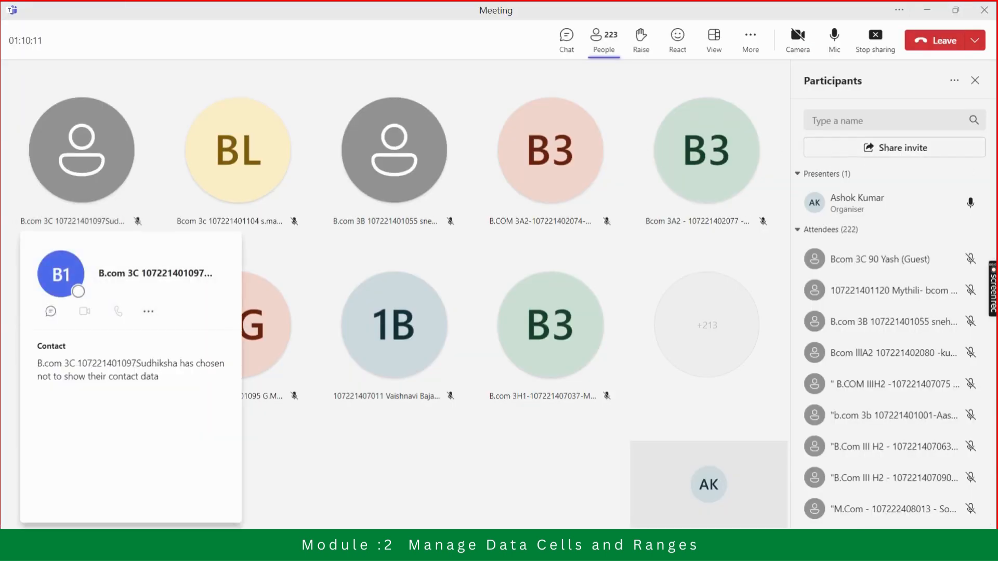
{"action": "left_click", "coordinate": [957, 232]}
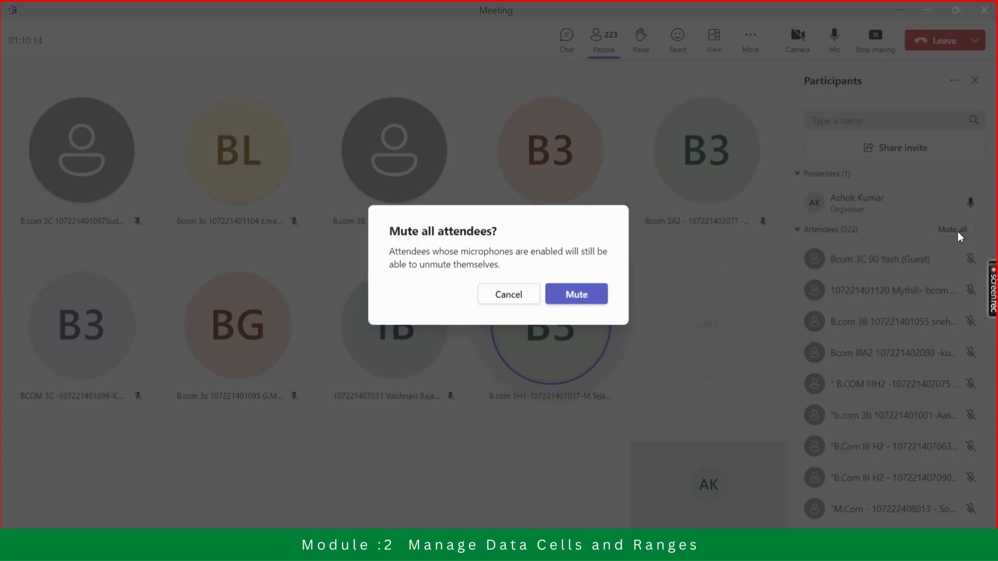
{"action": "left_click", "coordinate": [577, 294]}
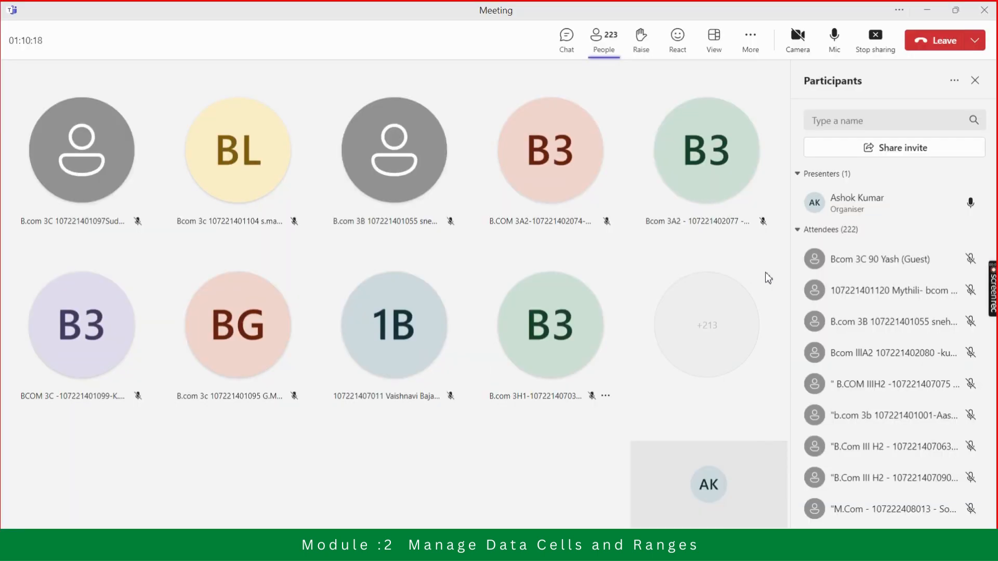
{"action": "key", "text": "alt+Tab"}
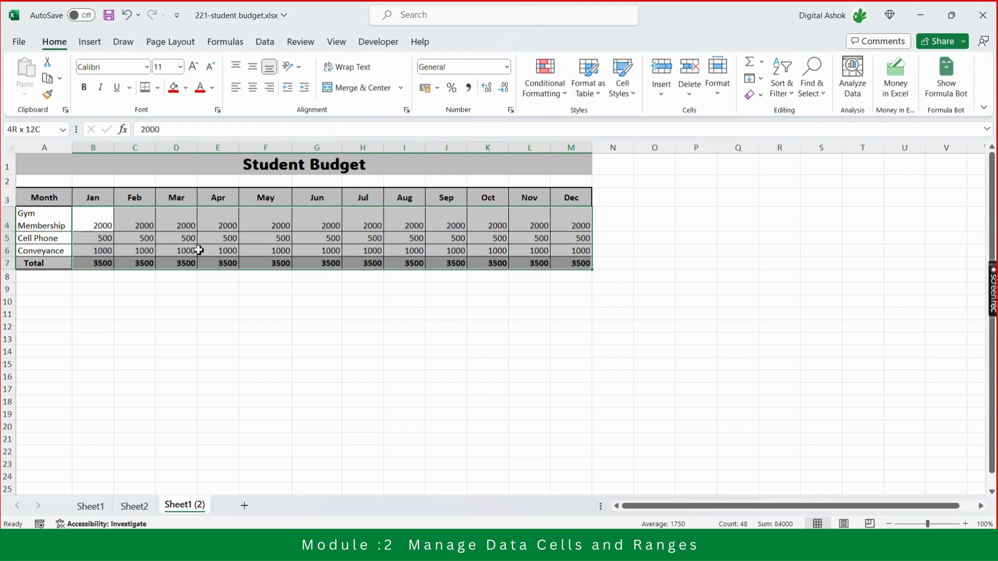
Increase the decimals of the selected amounts B4:M7 to two places, and reduce them again to zero.
{"action": "left_click", "coordinate": [487, 89]}
{"action": "left_click", "coordinate": [487, 88]}
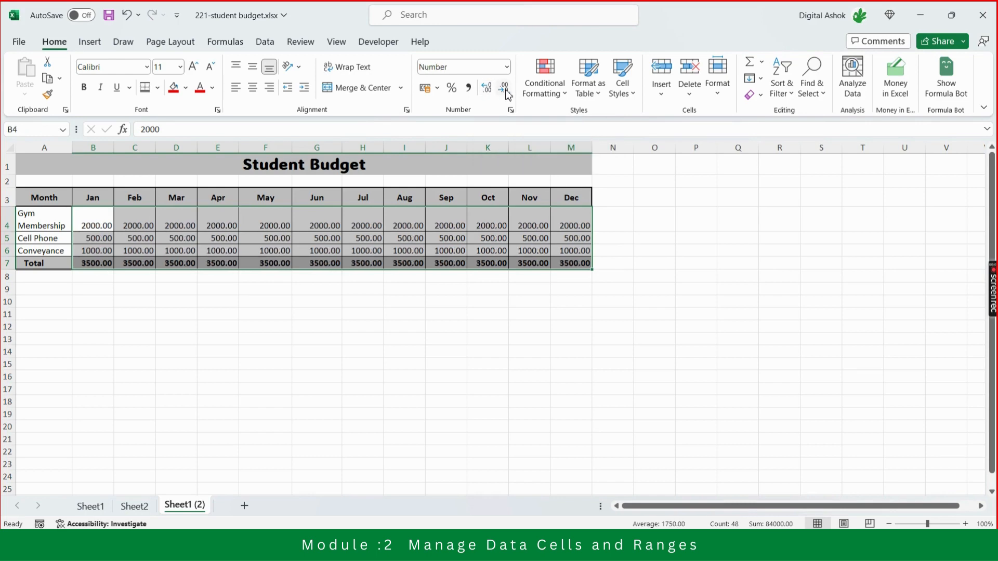
{"action": "left_click", "coordinate": [507, 94]}
{"action": "left_click", "coordinate": [507, 93]}
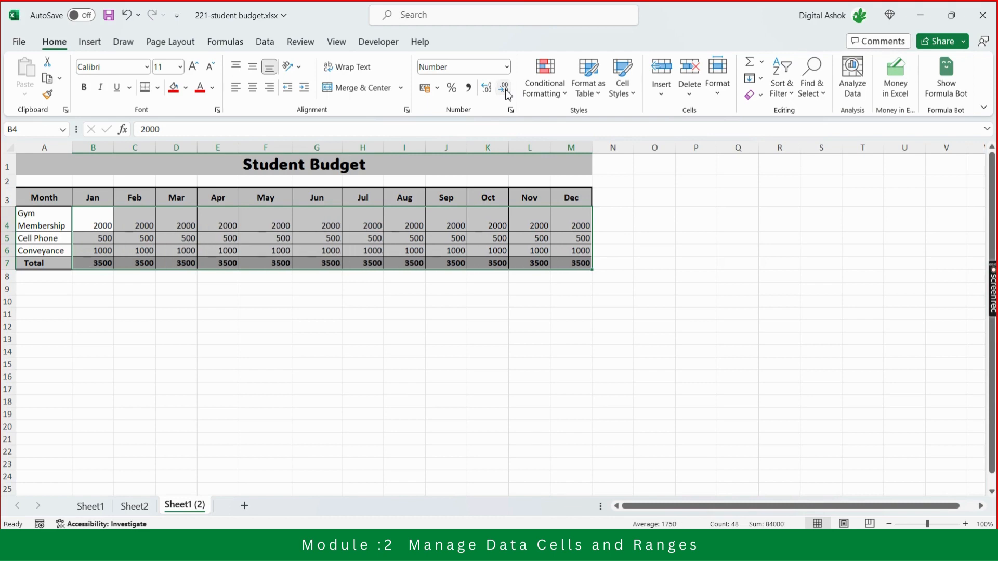
Apply the comma style to the selected amounts B4:M7 and reduce their decimals to zero.
{"action": "left_click", "coordinate": [470, 91]}
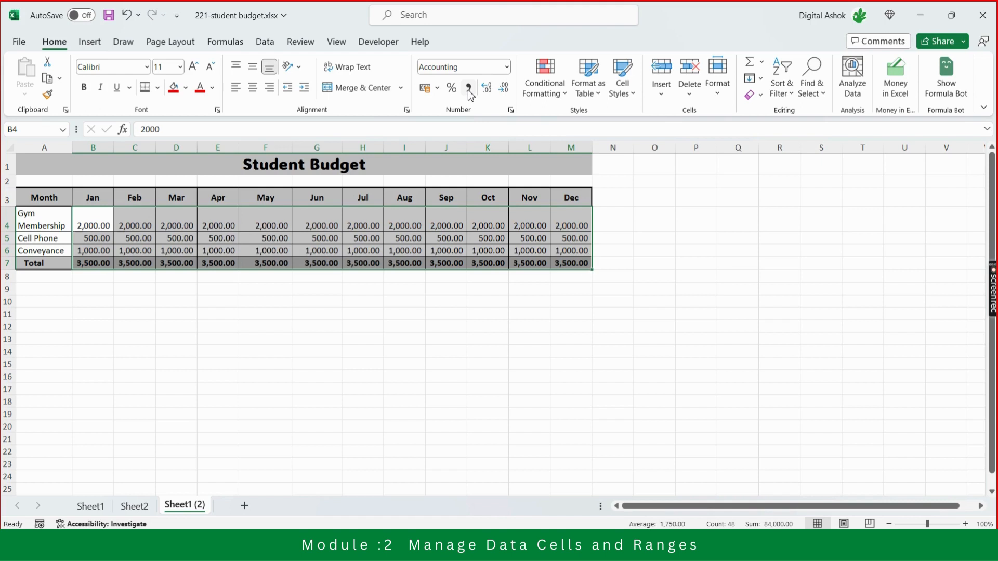
{"action": "left_click", "coordinate": [507, 93]}
{"action": "left_click", "coordinate": [507, 93]}
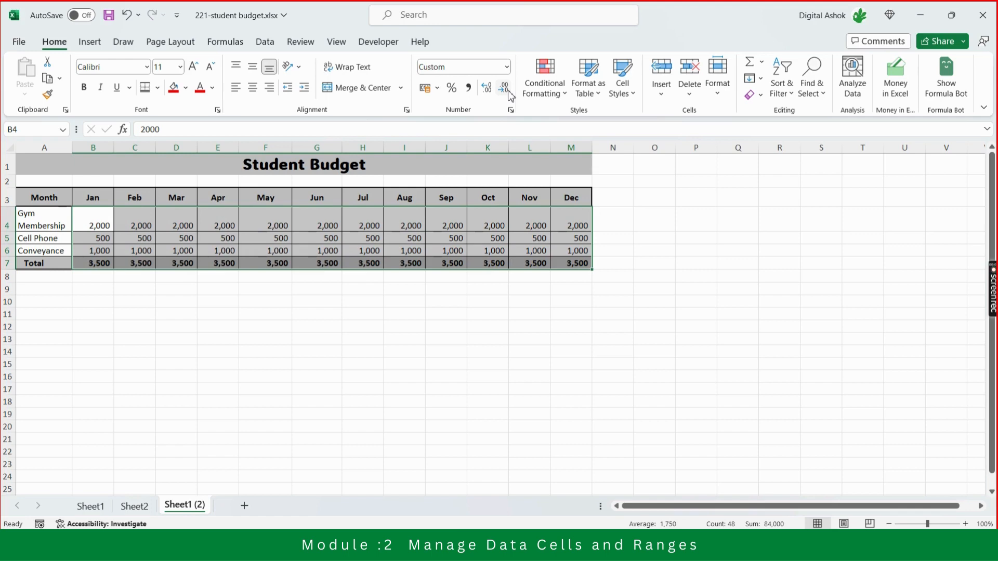
Apply the percentage format to the December Cell Phone amount in M5, and undo it.
{"action": "left_click_drag", "start_coordinate": [630, 263], "coordinate": [580, 240]}
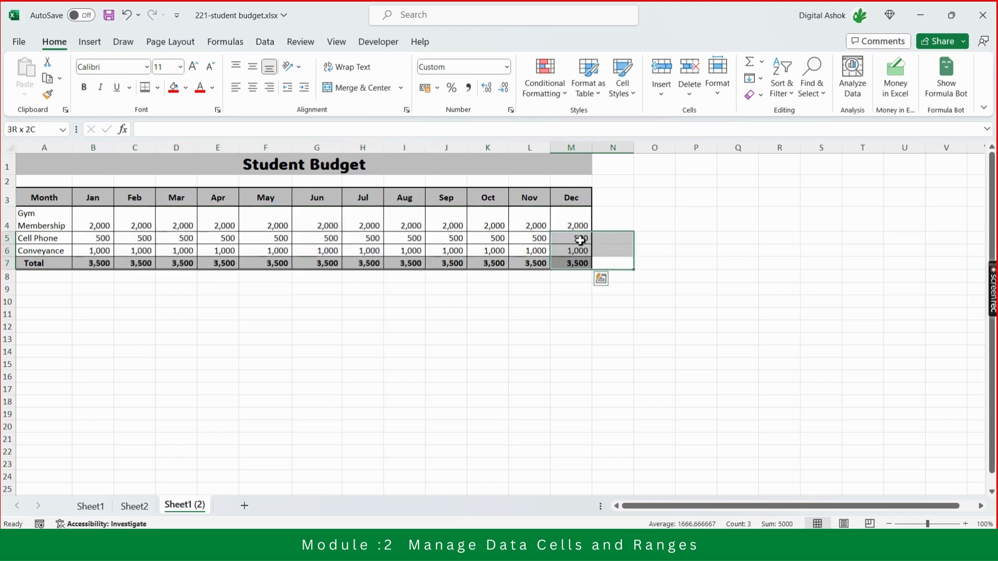
{"action": "left_click", "coordinate": [579, 240]}
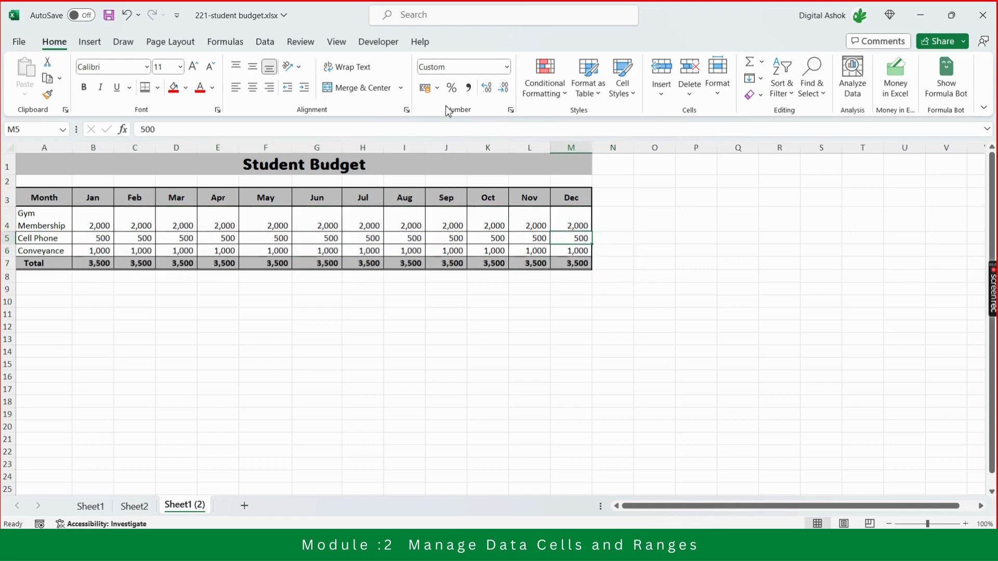
{"action": "left_click", "coordinate": [454, 90]}
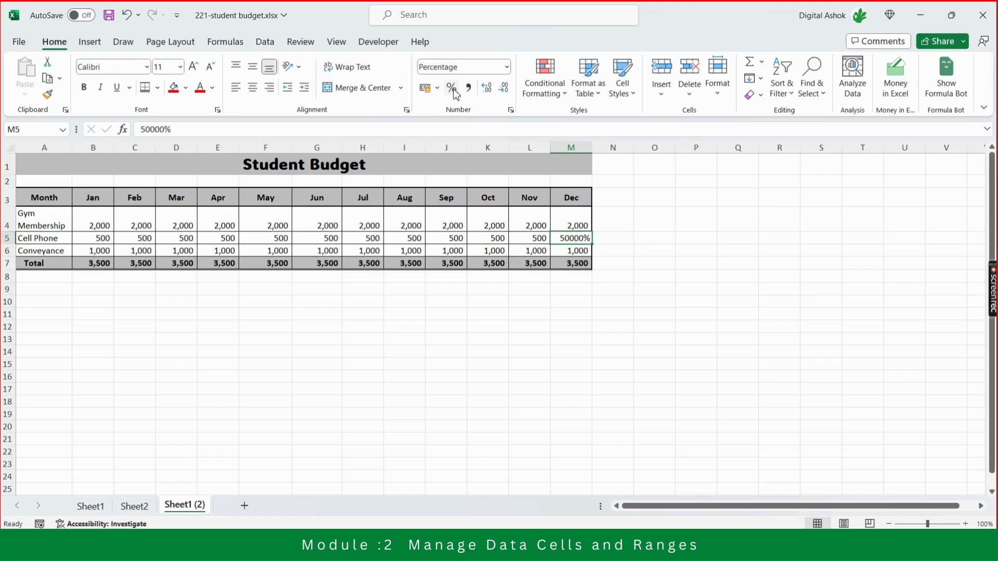
{"action": "key", "text": "ctrl+z"}
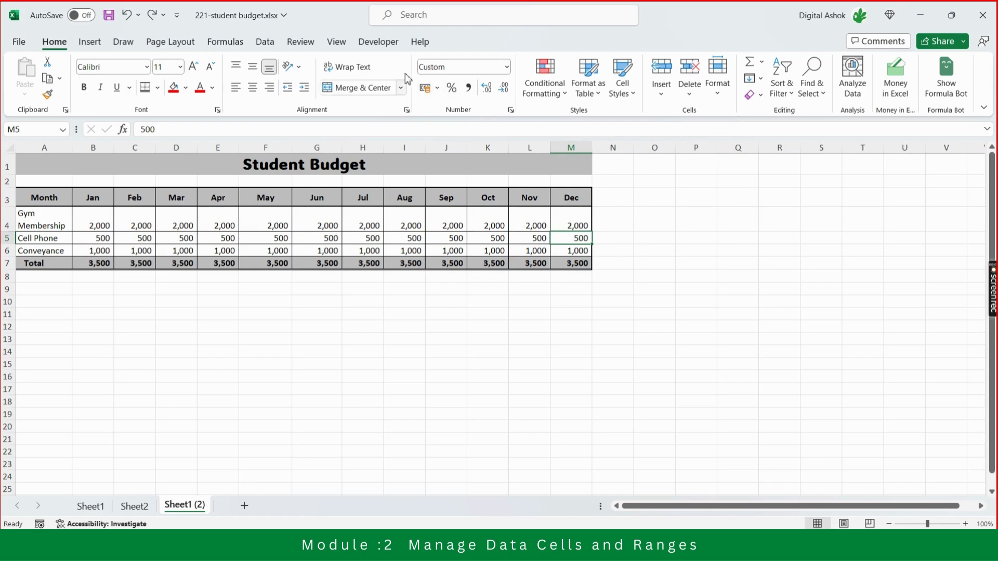
Apply the ₹ English (India) accounting format to all monthly amounts and totals in B4:M7.
{"action": "left_click", "coordinate": [95, 223]}
{"action": "left_click_drag", "start_coordinate": [96, 222], "coordinate": [572, 263]}
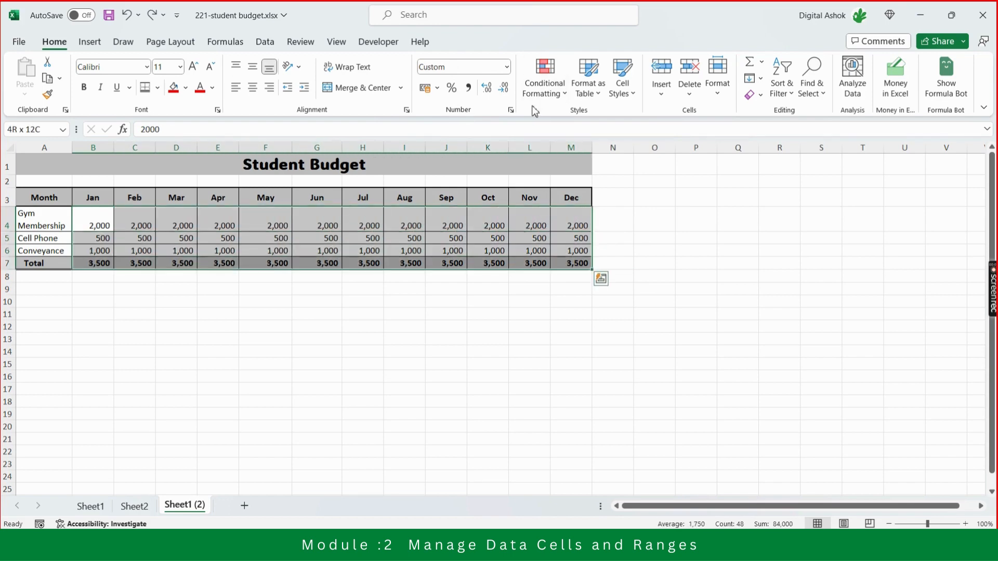
{"action": "left_click", "coordinate": [438, 88]}
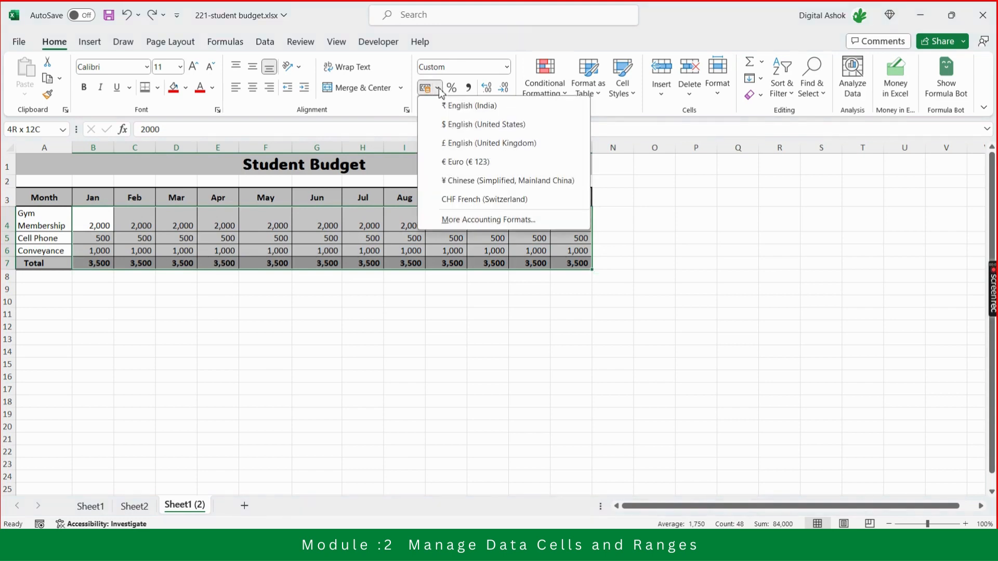
{"action": "left_click", "coordinate": [446, 106]}
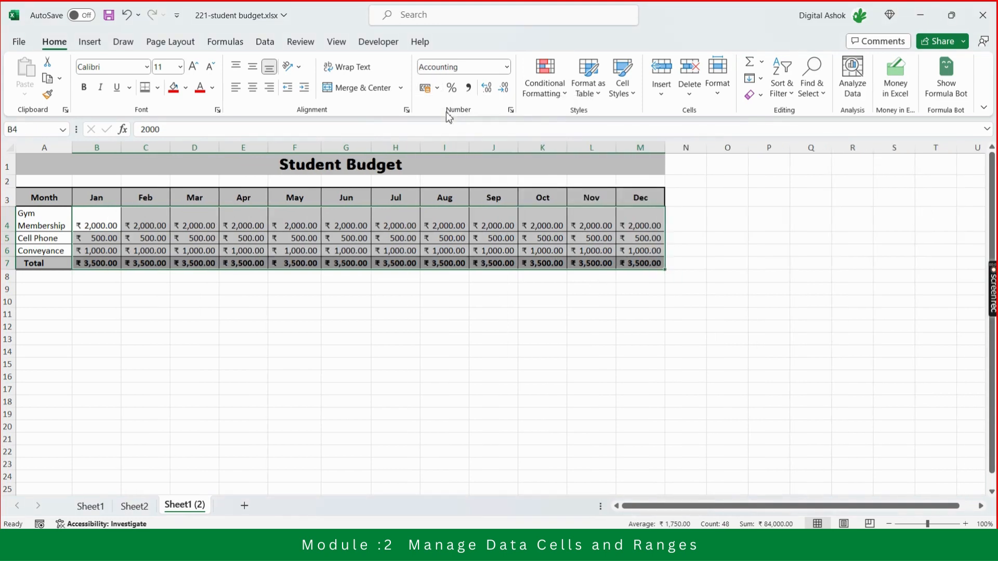
{"action": "left_click", "coordinate": [728, 232]}
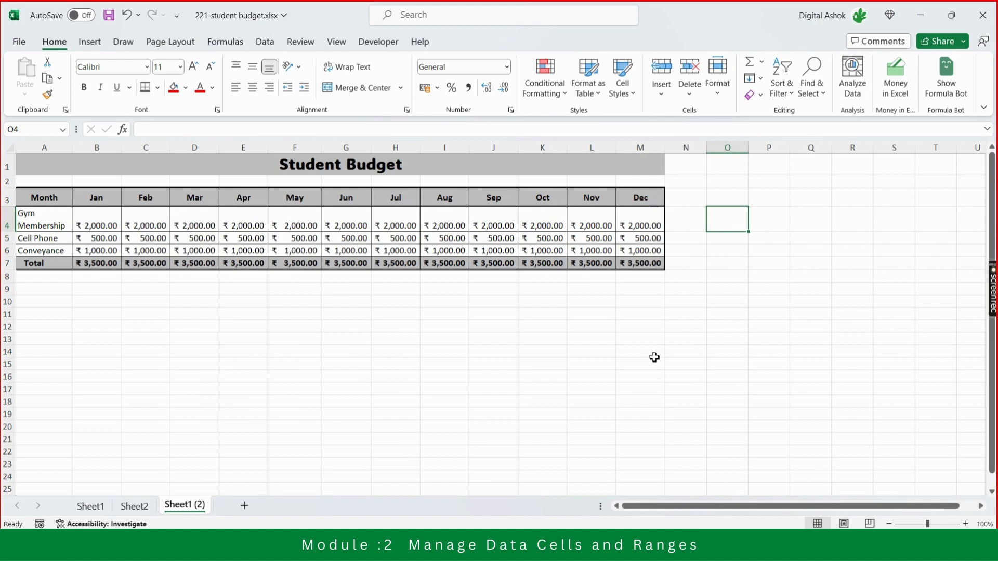
{"action": "key", "text": "Left"}
{"action": "key", "text": "Left"}
{"action": "key", "text": "Left"}
{"action": "key", "text": "Left"}
{"action": "key", "text": "Left"}
{"action": "key", "text": "Left"}
{"action": "key", "text": "Left"}
{"action": "key", "text": "Left"}
{"action": "key", "text": "Left"}
{"action": "key", "text": "Left"}
{"action": "key", "text": "Left"}
{"action": "key", "text": "Left"}
{"action": "key", "text": "Left"}
{"action": "key", "text": "Left"}
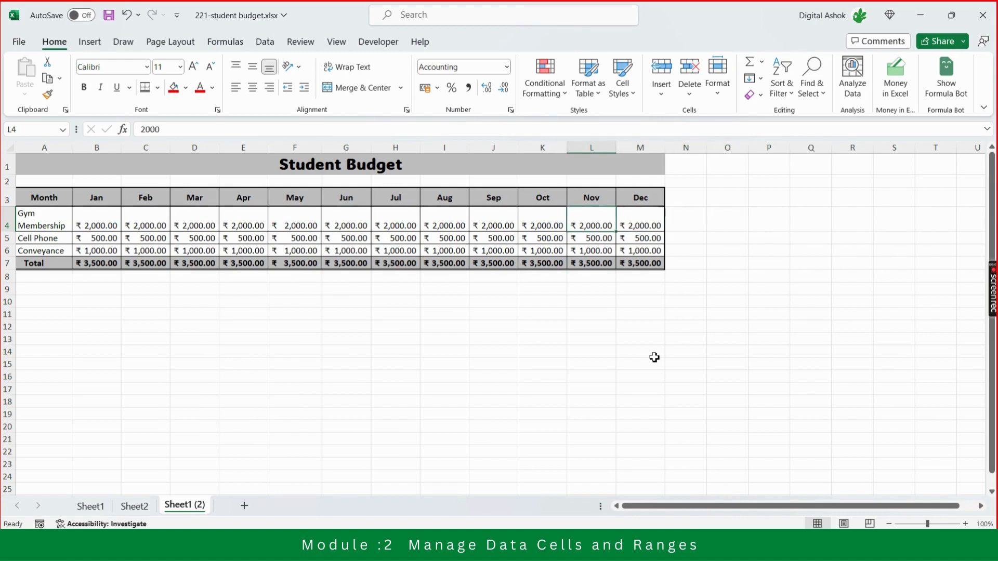
{"action": "key", "text": "Right"}
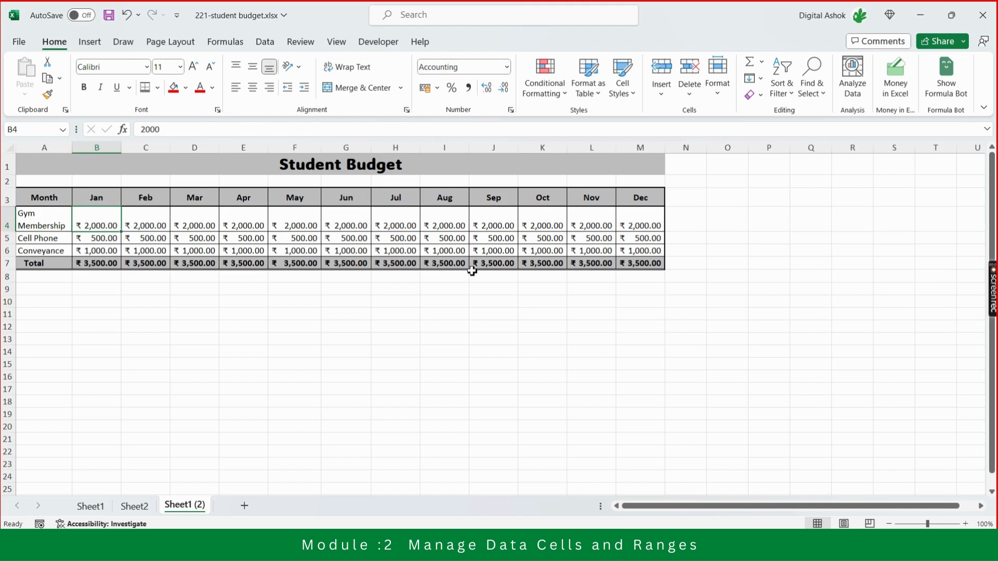
{"action": "key", "text": "Down"}
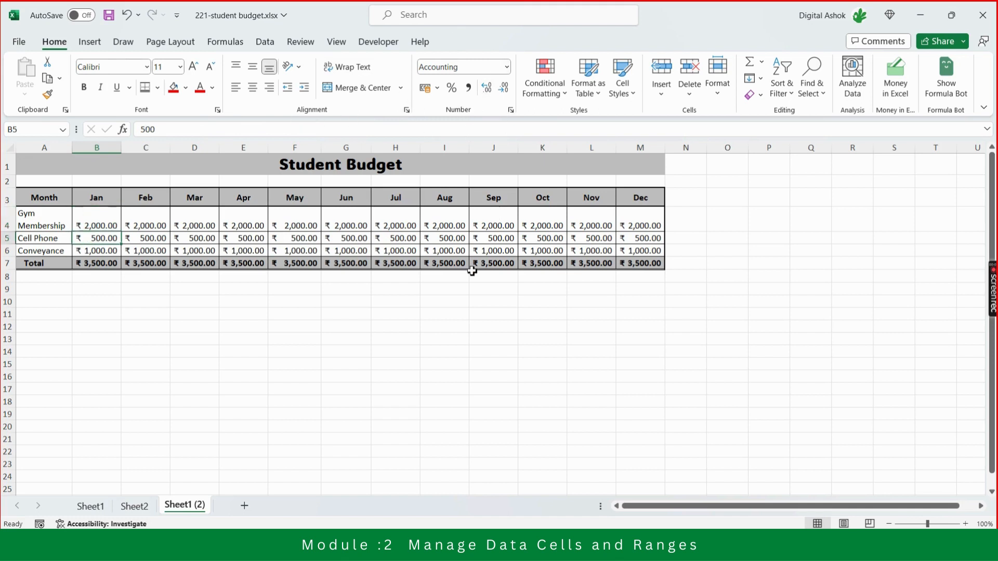
Select all monthly amounts and totals from B4 to M7 and change their format to Number.
{"action": "key", "text": "Up"}
{"action": "key", "text": "ctrl+shift+Down"}
{"action": "key", "text": "ctrl+shift+Right"}
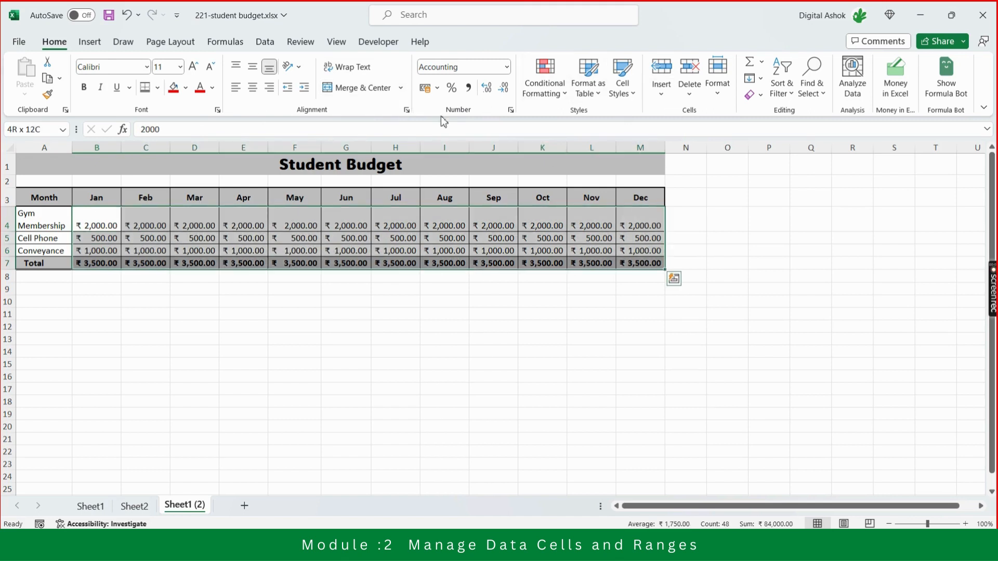
{"action": "left_click", "coordinate": [506, 67]}
{"action": "left_click", "coordinate": [476, 135]}
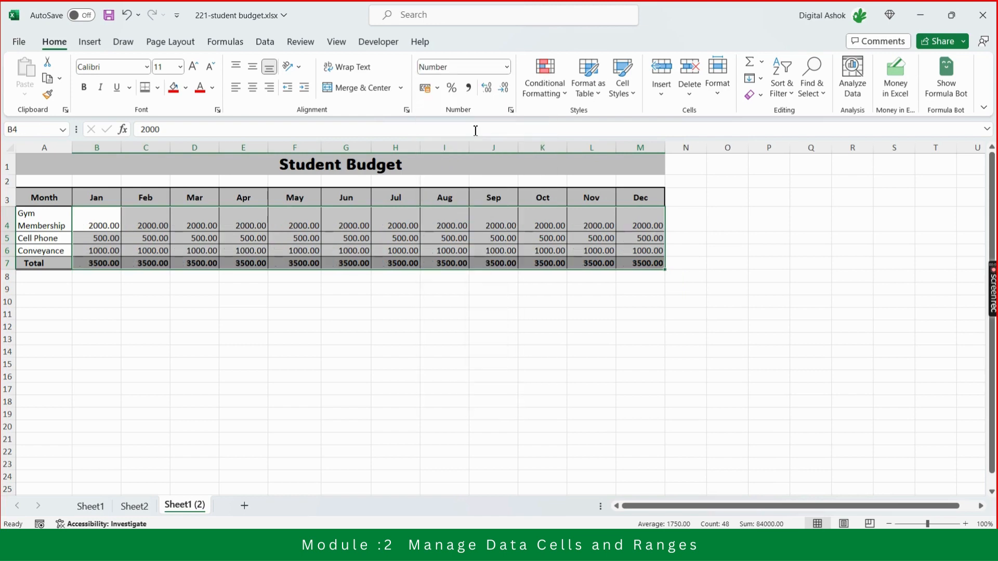
Give the amounts in B4:M7 thousands separators with the comma style and no decimal places, and deselect them.
{"action": "left_click", "coordinate": [468, 88]}
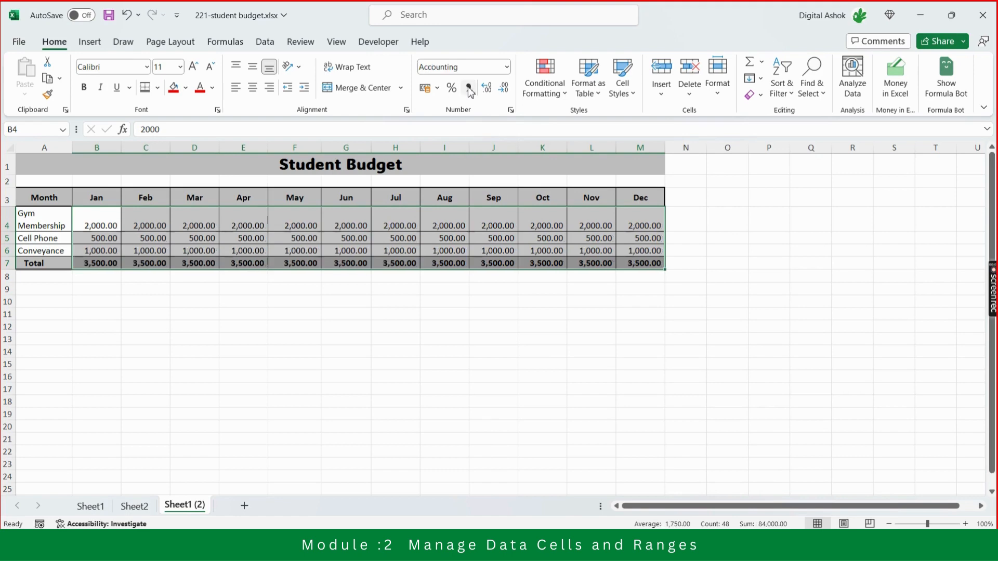
{"action": "left_click", "coordinate": [502, 88]}
{"action": "left_click", "coordinate": [502, 89]}
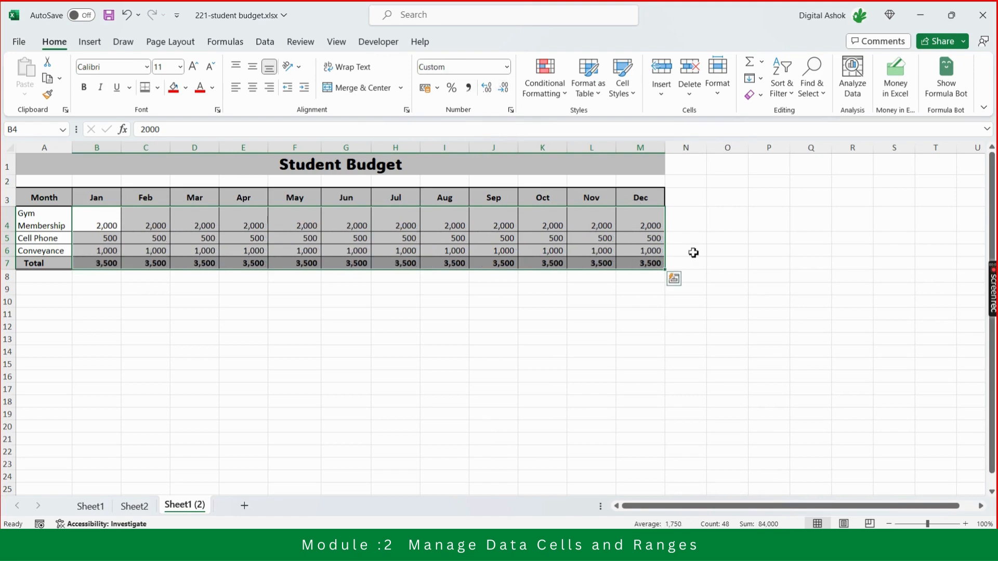
{"action": "left_click", "coordinate": [737, 290]}
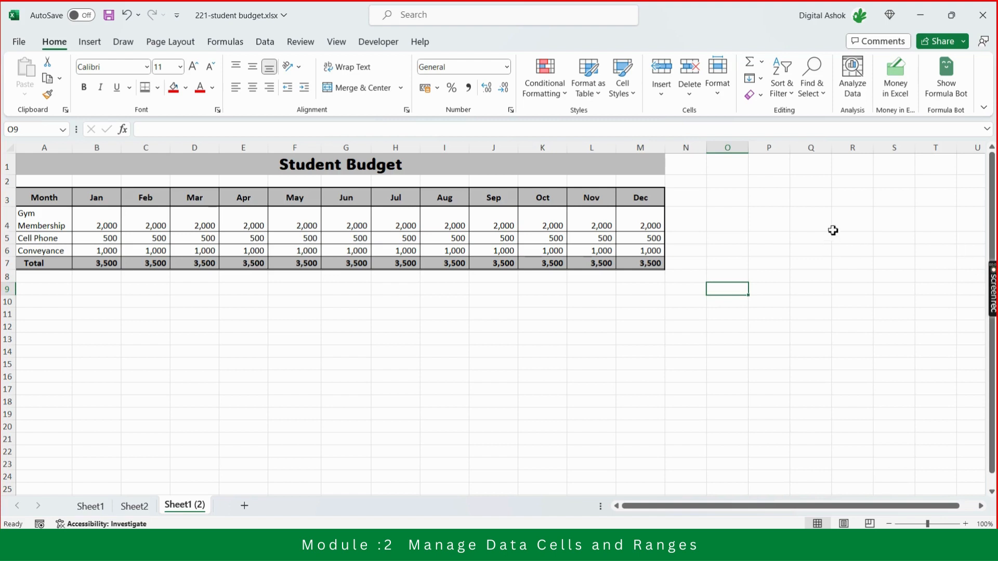
{"action": "mouse_move", "coordinate": [994, 284]}
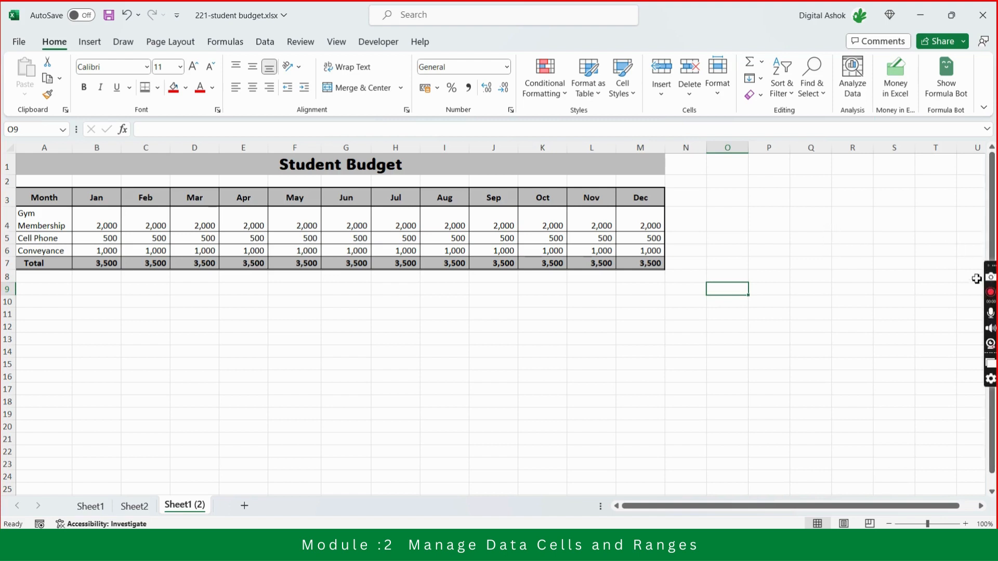